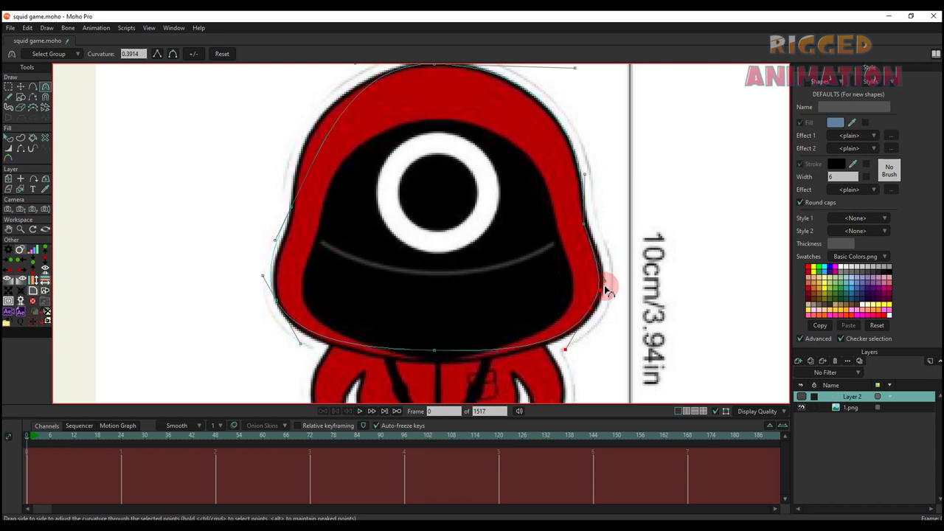
Reposition the hood outline's lower corner point and adjust the curvature along both sides to follow the reference hood
{"action": "key", "text": "t"}
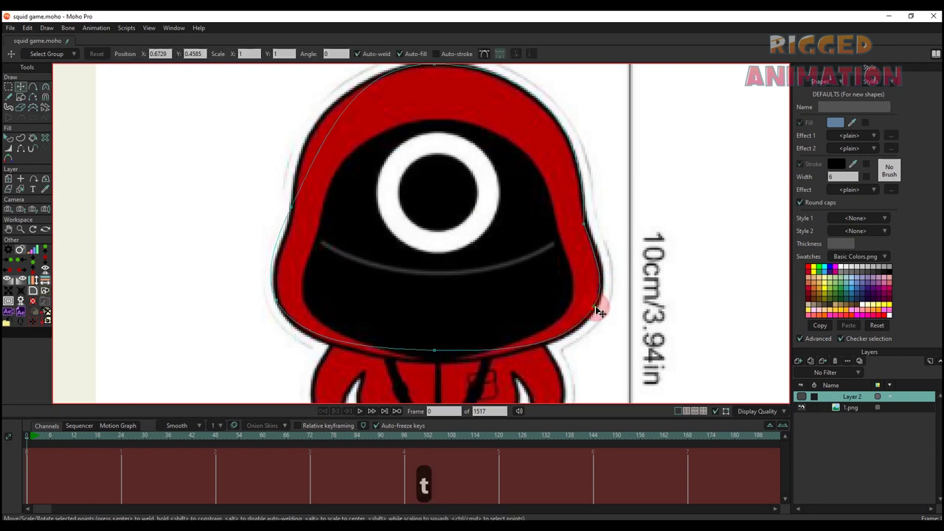
{"action": "key", "text": "c"}
{"action": "left_click_drag", "start_coordinate": [609, 293], "coordinate": [591, 230]}
{"action": "left_click_drag", "start_coordinate": [371, 141], "coordinate": [345, 205]}
{"action": "left_click_drag", "start_coordinate": [317, 387], "coordinate": [363, 297]}
Fit the bottom of the hood outline to the reference by lowering its middle point and reshaping the lower corner curves
{"action": "scroll", "coordinate": [364, 296], "scroll_direction": "up", "scroll_amount": 2}
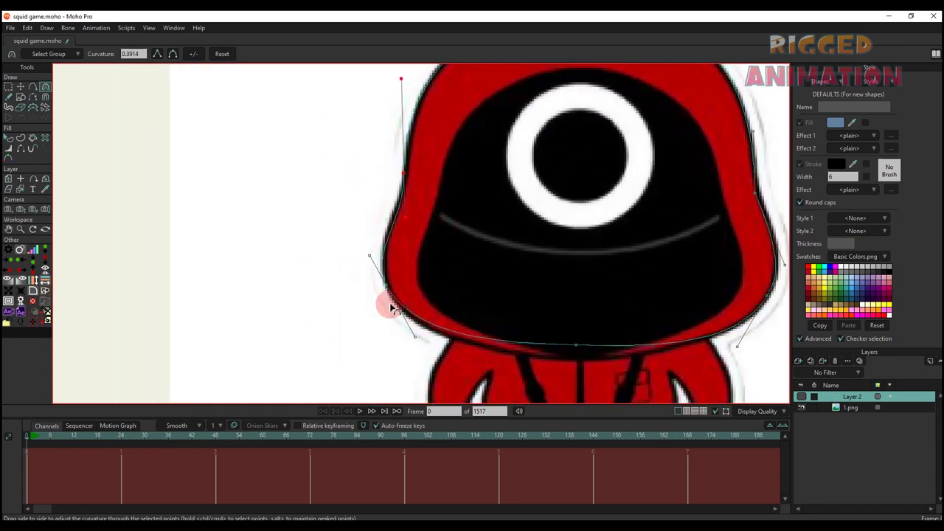
{"action": "left_click_drag", "start_coordinate": [410, 332], "coordinate": [418, 350]}
{"action": "key", "text": "t"}
{"action": "left_click_drag", "start_coordinate": [584, 350], "coordinate": [584, 360]}
{"action": "key", "text": "c"}
{"action": "left_click_drag", "start_coordinate": [404, 367], "coordinate": [358, 235]}
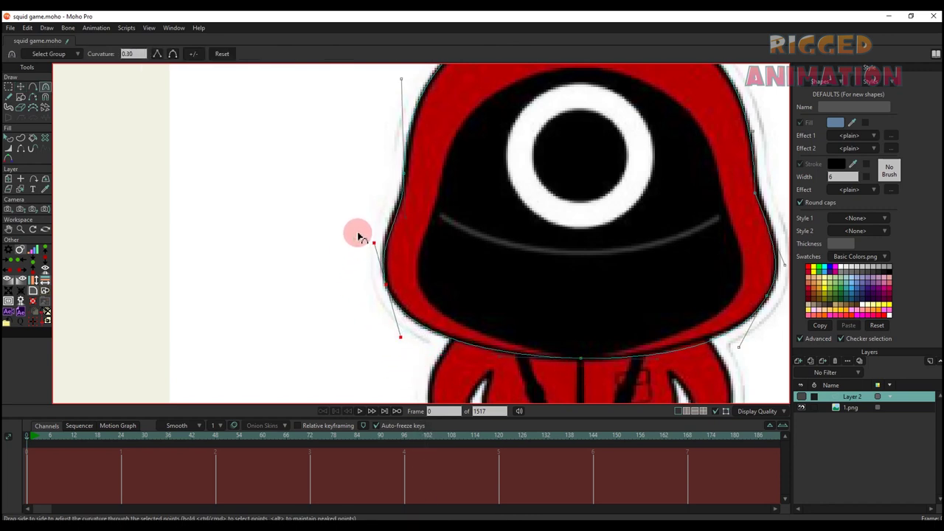
{"action": "left_click_drag", "start_coordinate": [711, 359], "coordinate": [674, 355]}
Trace the black face opening with curve points from its lower-left corner over the top to the right side
{"action": "key", "text": "a"}
{"action": "scroll", "coordinate": [482, 205], "scroll_direction": "down", "scroll_amount": 4}
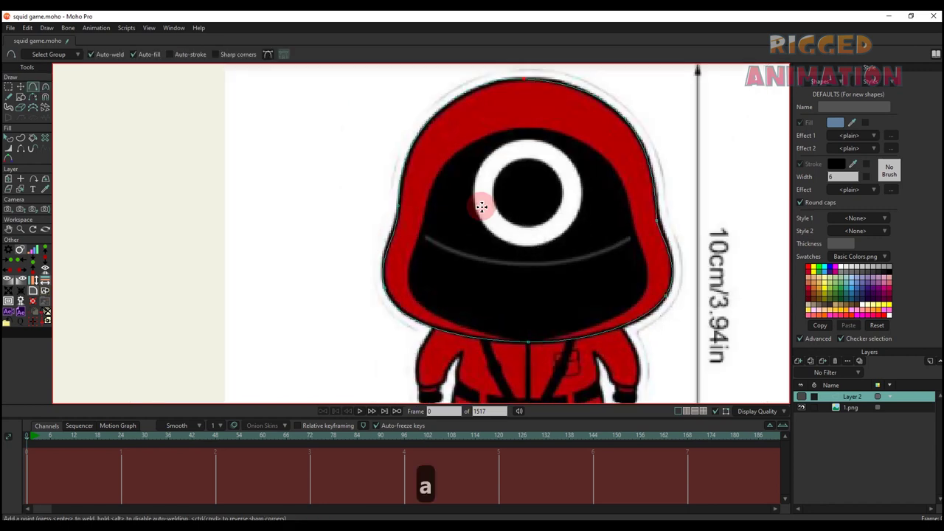
{"action": "scroll", "coordinate": [459, 236], "scroll_direction": "up", "scroll_amount": 5}
{"action": "scroll", "coordinate": [413, 259], "scroll_direction": "down", "scroll_amount": 3}
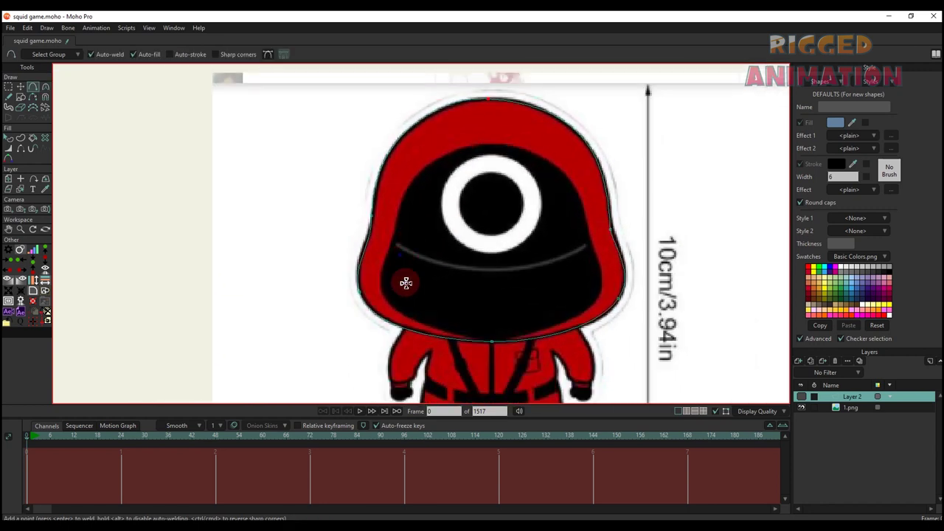
{"action": "scroll", "coordinate": [387, 310], "scroll_direction": "up", "scroll_amount": 4}
{"action": "left_click_drag", "start_coordinate": [383, 315], "coordinate": [405, 243]}
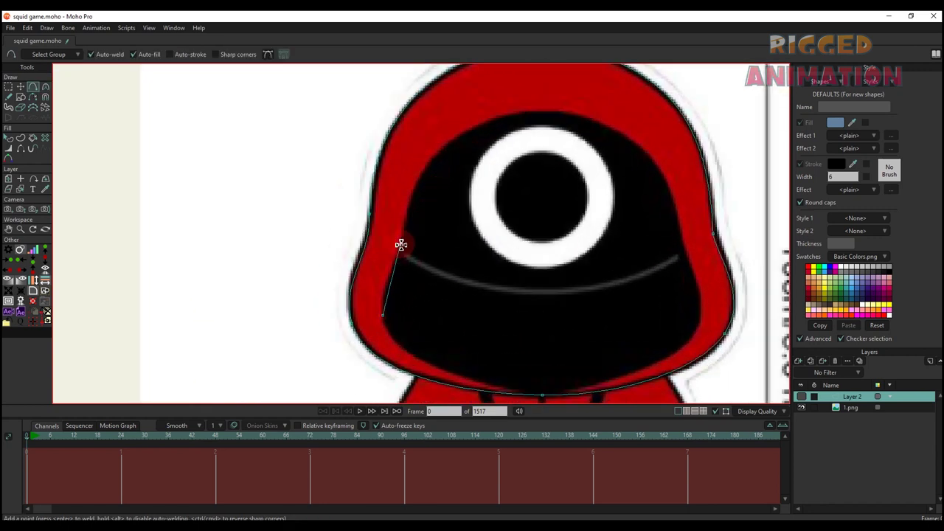
{"action": "left_click_drag", "start_coordinate": [423, 161], "coordinate": [537, 111]}
{"action": "left_click_drag", "start_coordinate": [537, 111], "coordinate": [689, 200]}
{"action": "left_click_drag", "start_coordinate": [688, 200], "coordinate": [696, 224]}
{"action": "left_click", "coordinate": [676, 179]}
Move the right-side points onto the face opening's edge and close the outline along the bottom
{"action": "key", "text": "t"}
{"action": "left_click_drag", "start_coordinate": [679, 175], "coordinate": [686, 194]}
{"action": "left_click_drag", "start_coordinate": [697, 249], "coordinate": [700, 270]}
{"action": "scroll", "coordinate": [700, 270], "scroll_direction": "down", "scroll_amount": 1}
{"action": "key", "text": "a"}
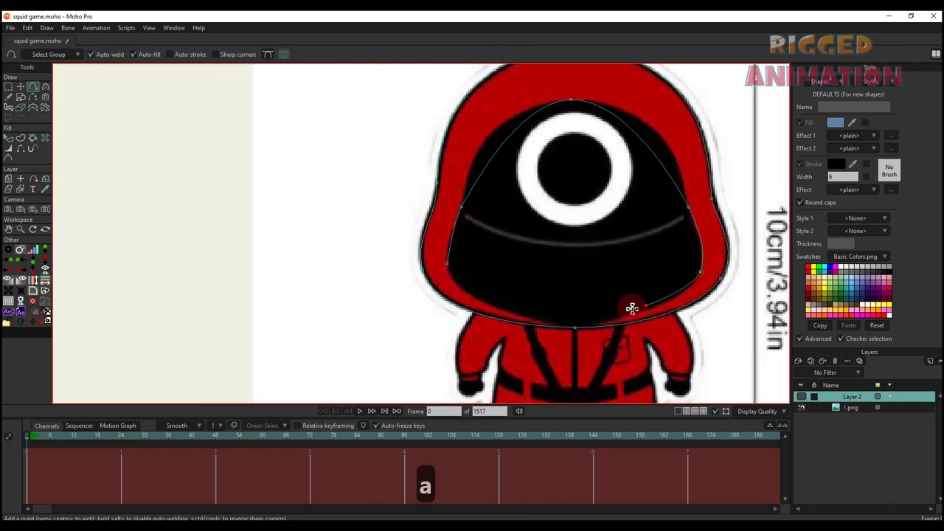
{"action": "left_click_drag", "start_coordinate": [578, 322], "coordinate": [447, 263]}
Round the top of the face-opening outline on both sides to match the black mask
{"action": "key", "text": "t"}
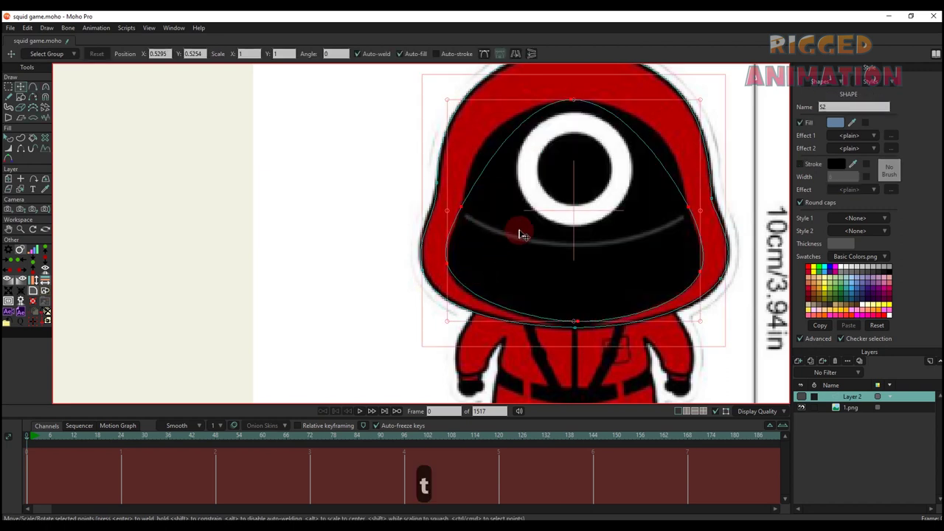
{"action": "left_click", "coordinate": [301, 193]}
{"action": "left_click_drag", "start_coordinate": [515, 118], "coordinate": [490, 146]}
{"action": "key", "text": "c"}
{"action": "scroll", "coordinate": [488, 147], "scroll_direction": "up", "scroll_amount": 1}
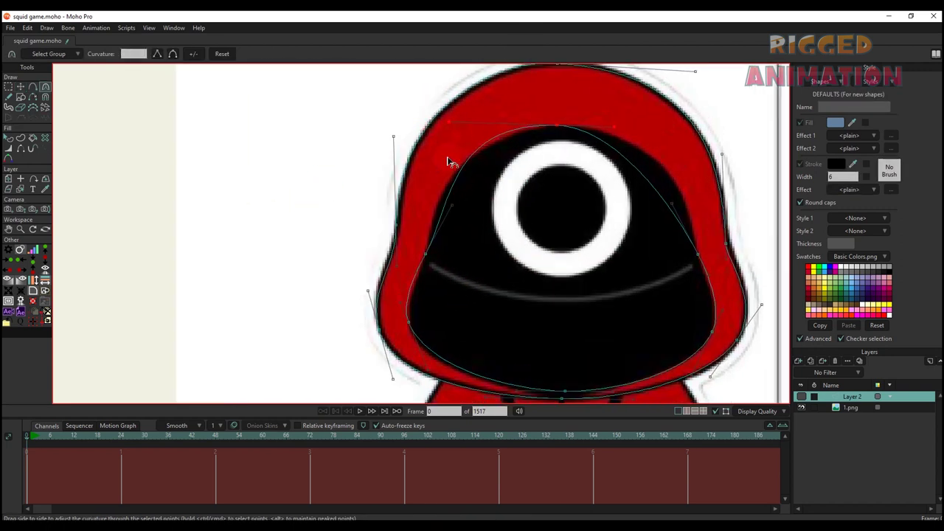
{"action": "left_click_drag", "start_coordinate": [595, 138], "coordinate": [665, 149]}
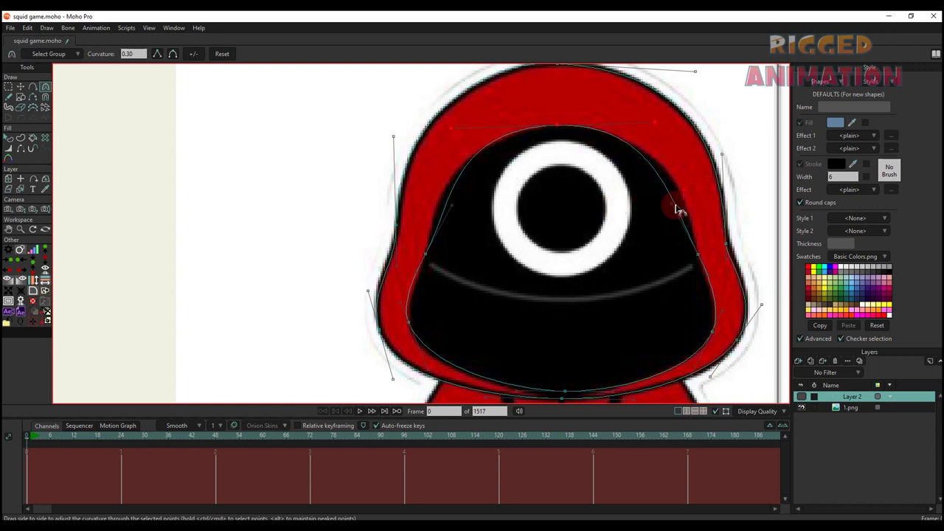
Adjust the side curves of the face-opening outline and move its bottom middle point onto the mask's lower edge
{"action": "left_click_drag", "start_coordinate": [675, 205], "coordinate": [690, 203]}
{"action": "left_click_drag", "start_coordinate": [453, 204], "coordinate": [438, 206]}
{"action": "scroll", "coordinate": [413, 299], "scroll_direction": "down", "scroll_amount": 2}
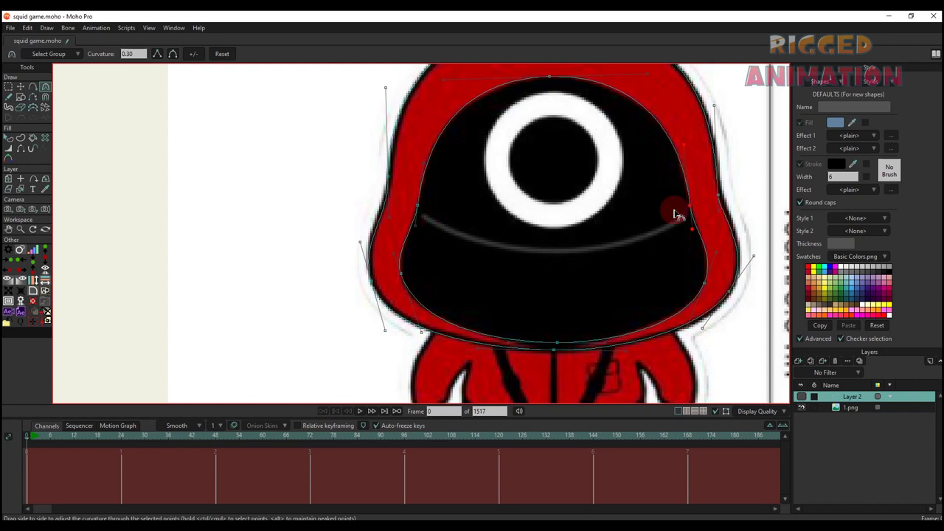
{"action": "key", "text": "t"}
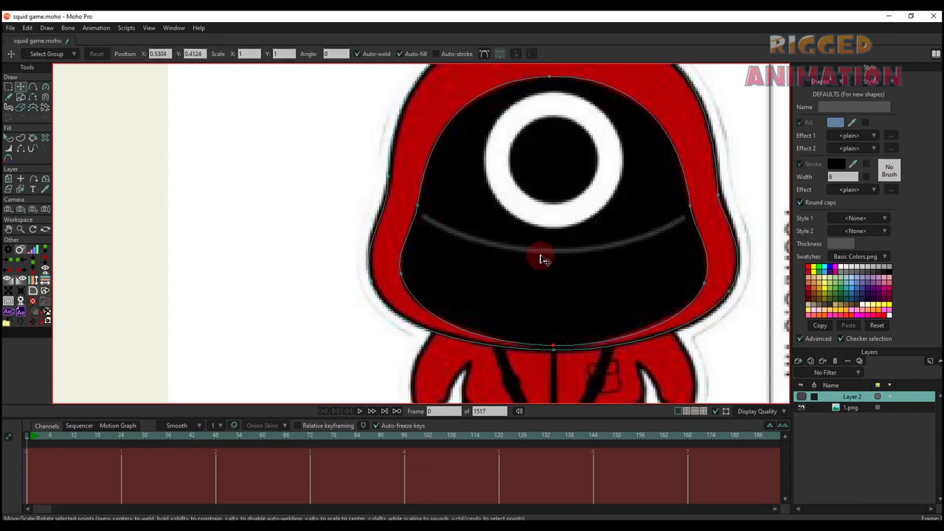
{"action": "scroll", "coordinate": [516, 251], "scroll_direction": "down", "scroll_amount": 5}
Show Layer 2 and remove the blue filled shapes covering the hood and face outlines
{"action": "key", "text": "g"}
{"action": "left_click", "coordinate": [802, 396]}
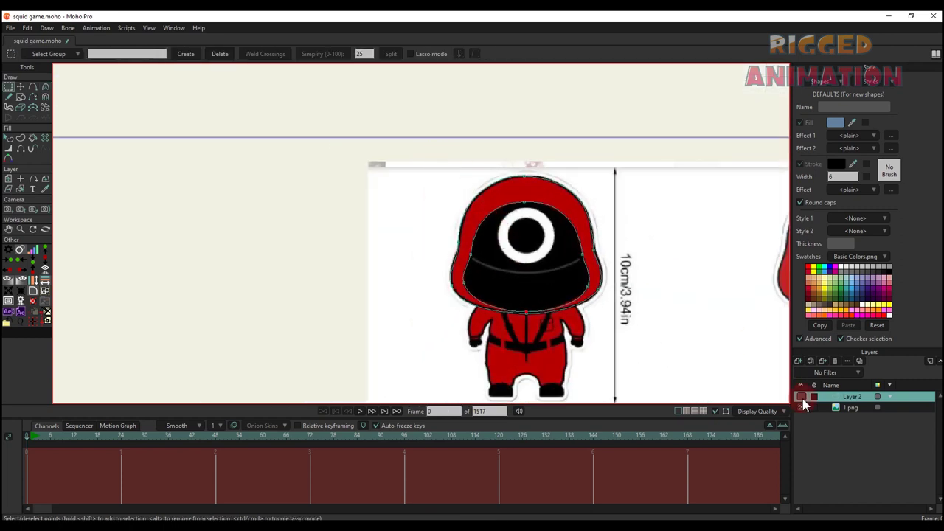
{"action": "key", "text": "q"}
{"action": "left_click", "coordinate": [540, 249]}
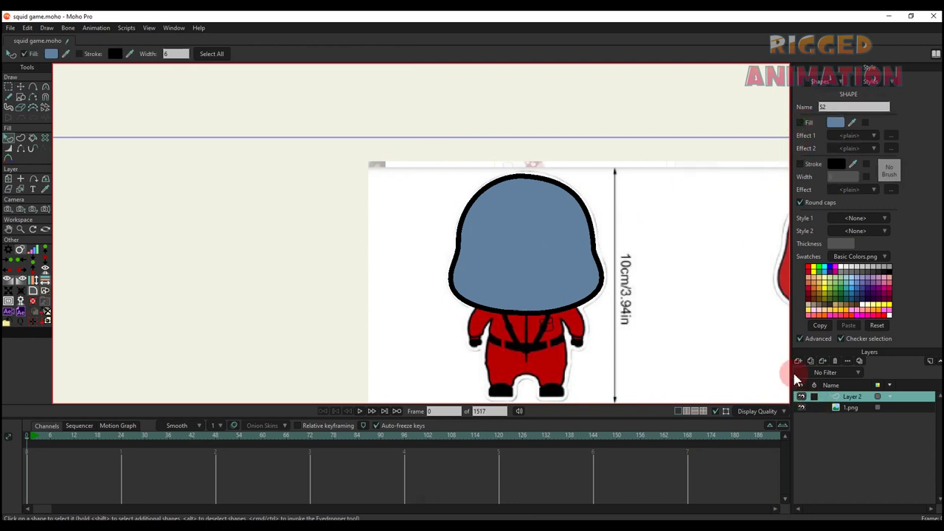
{"action": "left_click", "coordinate": [506, 257]}
{"action": "key", "text": "Delete"}
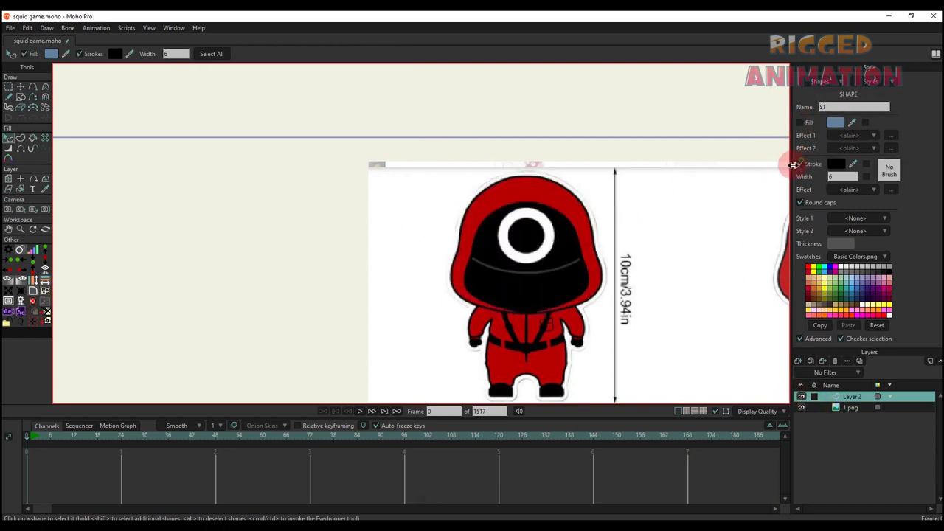
Create a stroked shape from the hood and face outlines and fill it with red sampled from the reference
{"action": "key", "text": "g"}
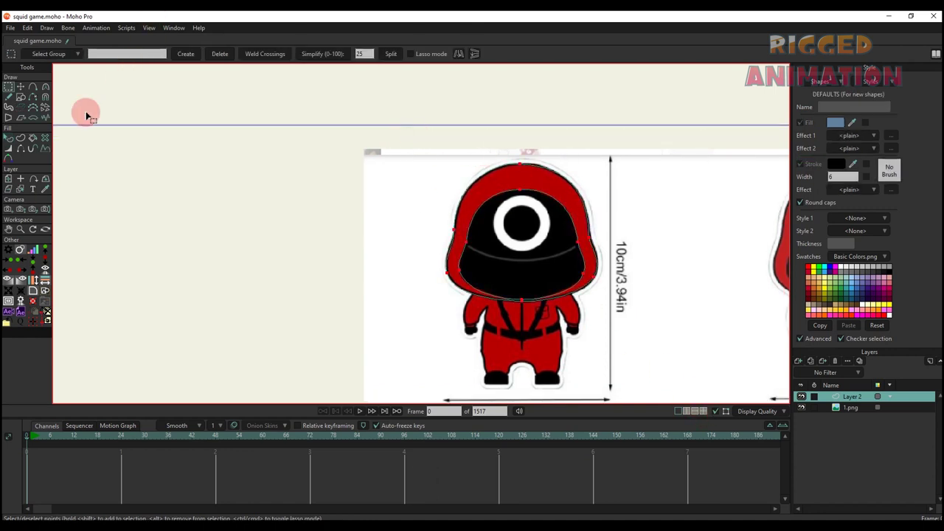
{"action": "left_click", "coordinate": [22, 138]}
{"action": "left_click", "coordinate": [111, 55]}
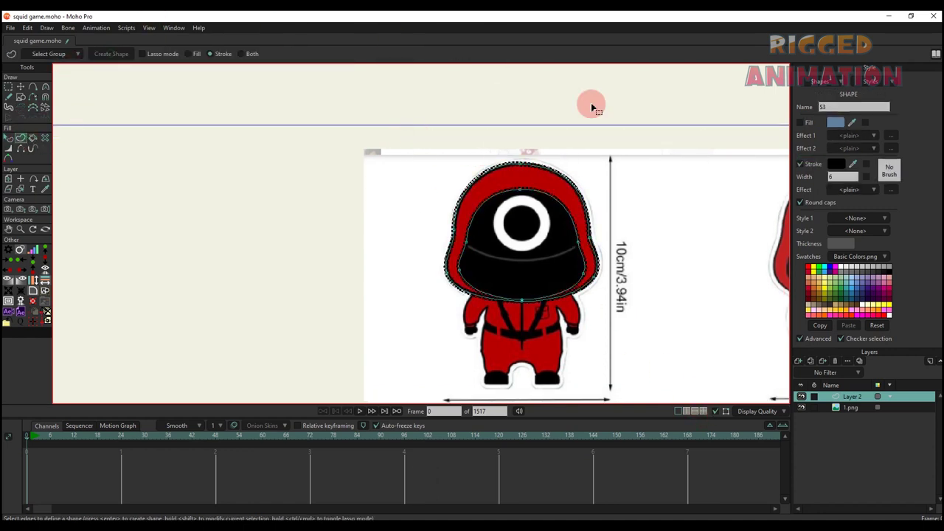
{"action": "left_click", "coordinate": [800, 123]}
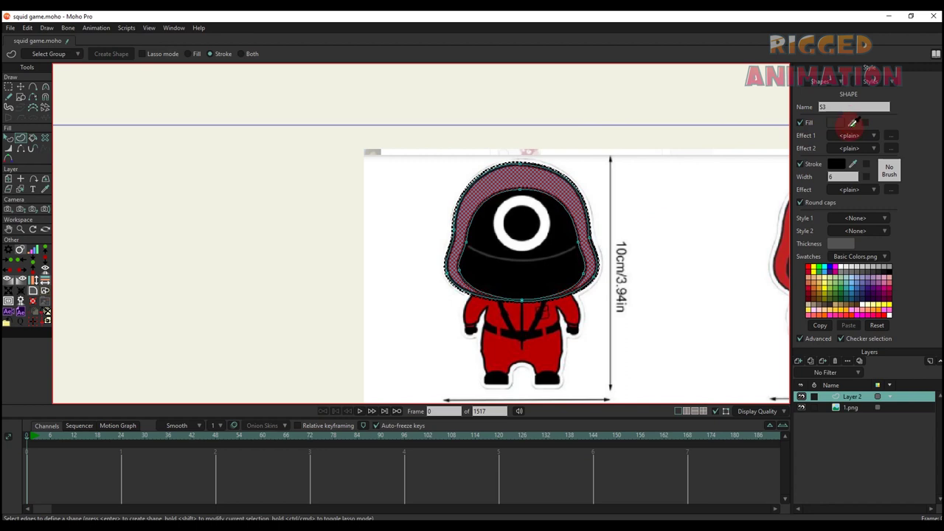
{"action": "left_click", "coordinate": [519, 306]}
Check the red hood with the 1.png reference hidden, restore the reference and hide Layer 2 for further tracing
{"action": "key", "text": "q"}
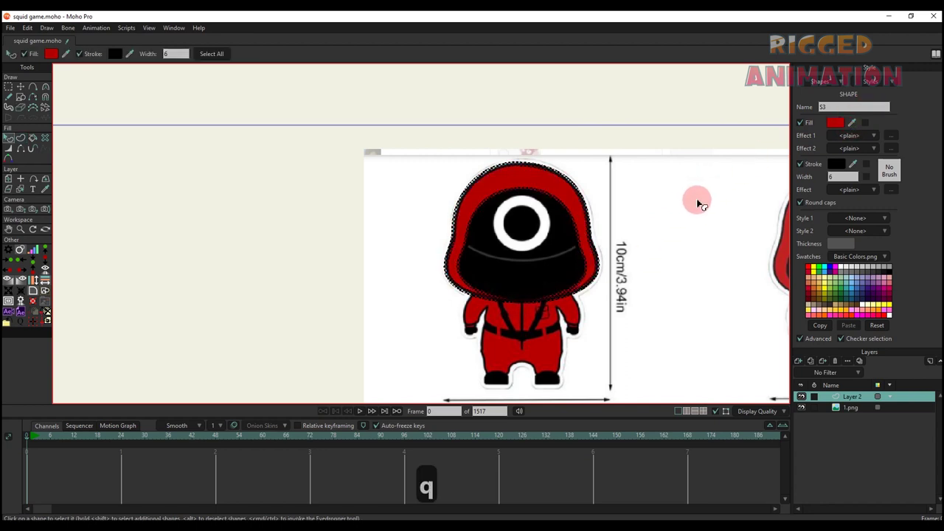
{"action": "left_click", "coordinate": [697, 201]}
{"action": "left_click_drag", "start_coordinate": [677, 301], "coordinate": [681, 299]}
{"action": "key", "text": "t"}
{"action": "left_click", "coordinate": [802, 408]}
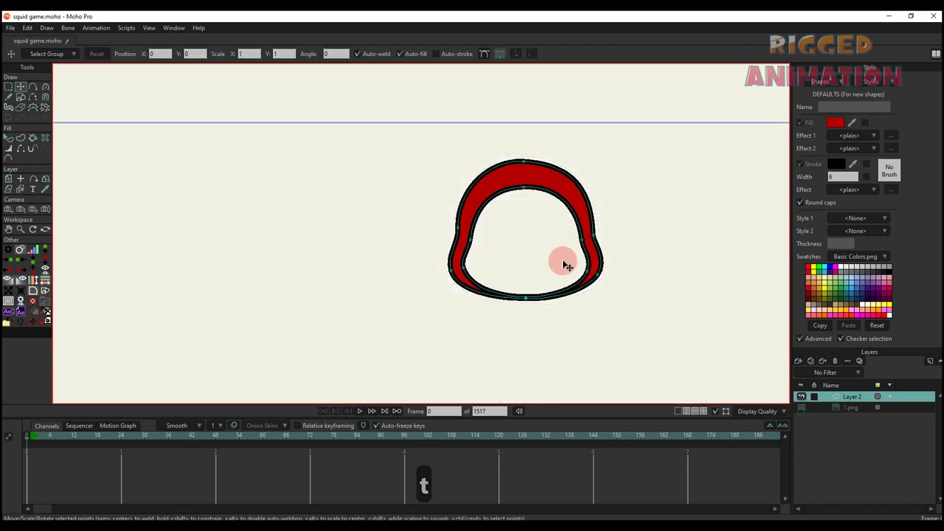
{"action": "key", "text": "q"}
{"action": "left_click", "coordinate": [801, 396]}
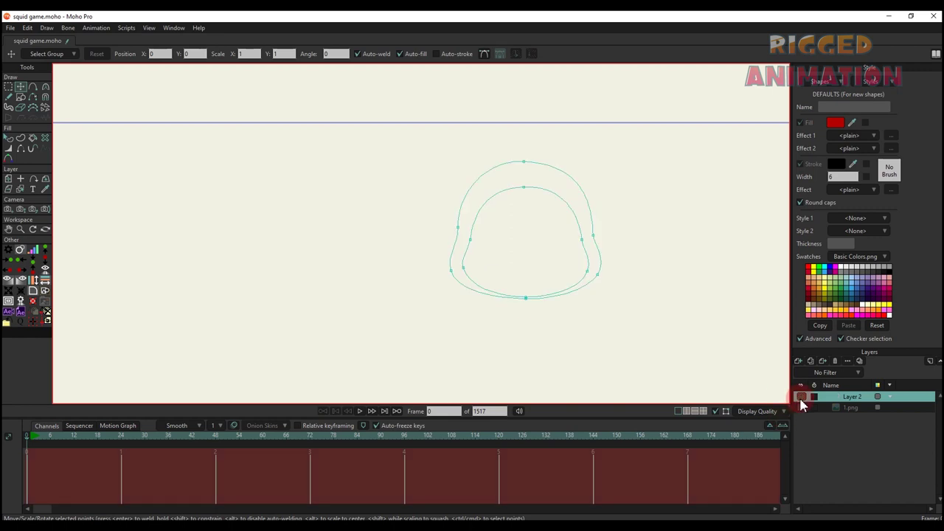
{"action": "left_click", "coordinate": [801, 397]}
{"action": "left_click", "coordinate": [801, 408]}
{"action": "left_click", "coordinate": [801, 397]}
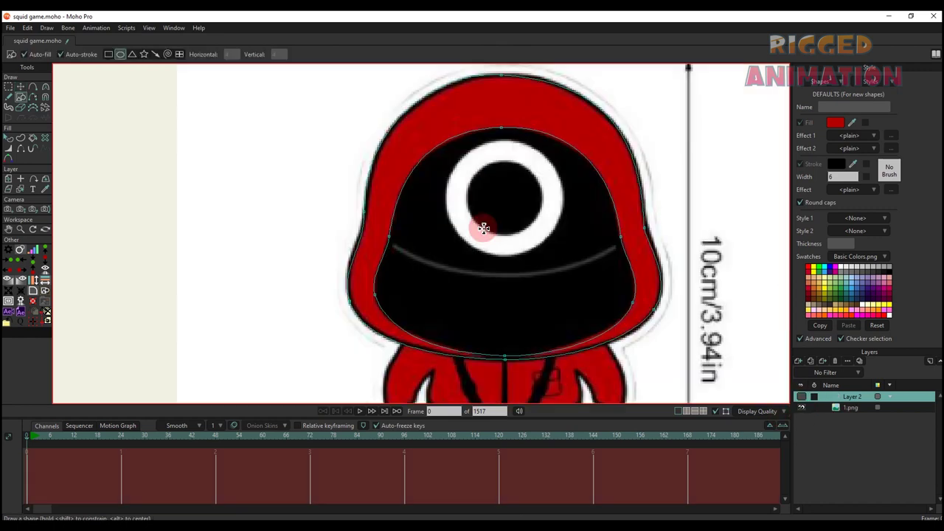
{"action": "left_click_drag", "start_coordinate": [492, 247], "coordinate": [358, 142]}
{"action": "key", "text": "t"}
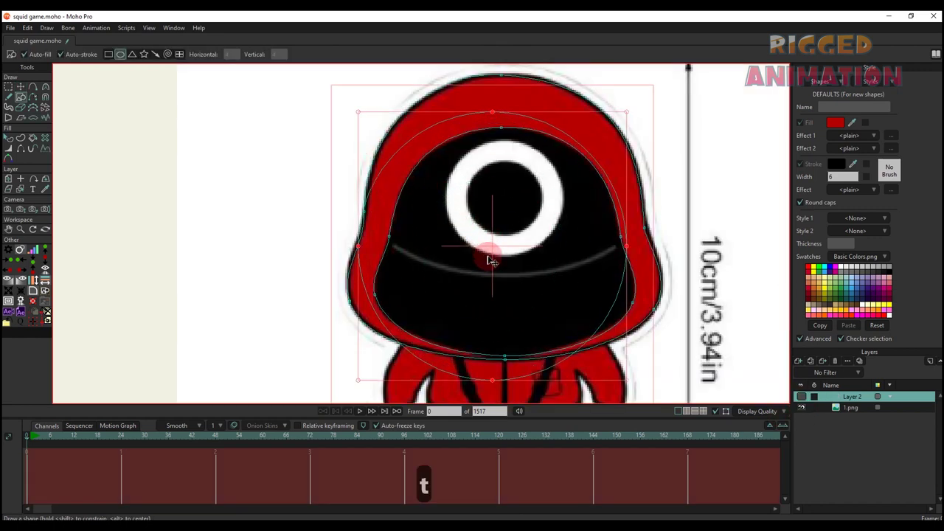
{"action": "key", "text": "ctrl+a"}
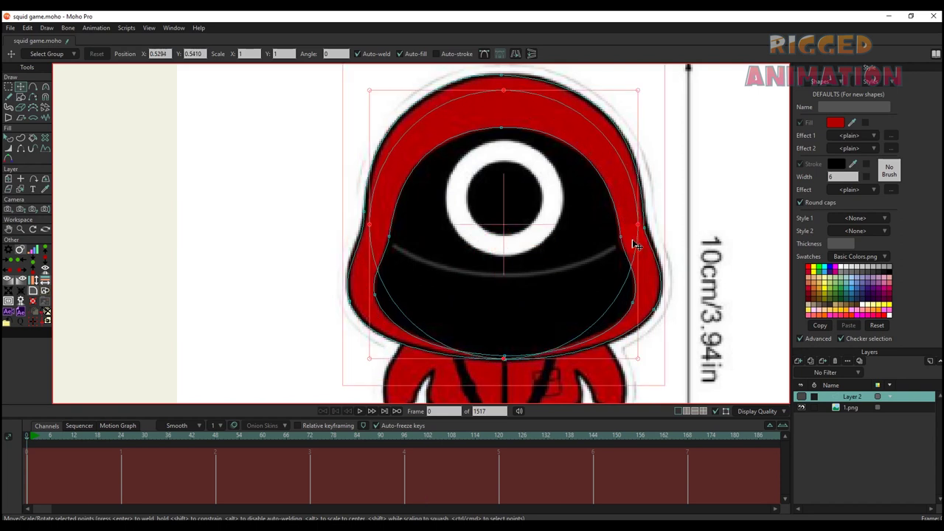
{"action": "key", "text": "BackSpace"}
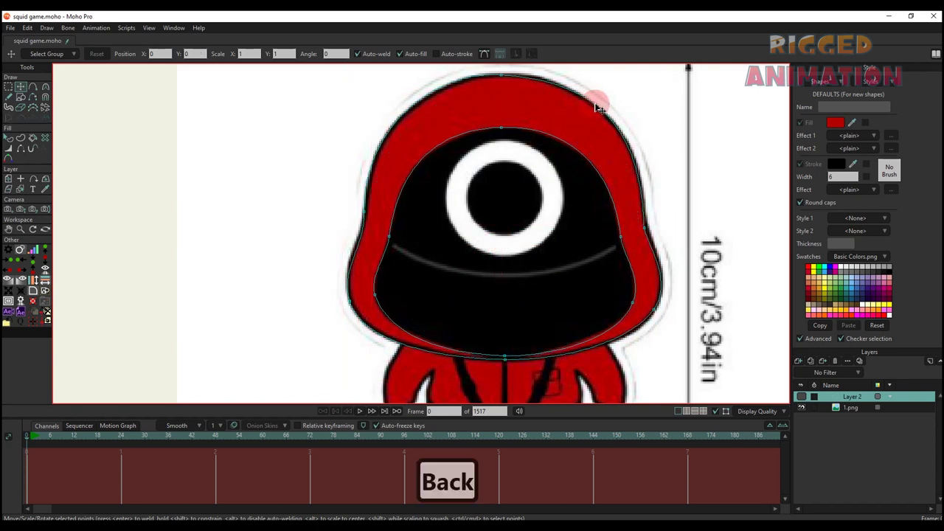
Paste a copy of the hood outline, scale it down and position it between the hood edge and the face opening
{"action": "key", "text": "ctrl+v"}
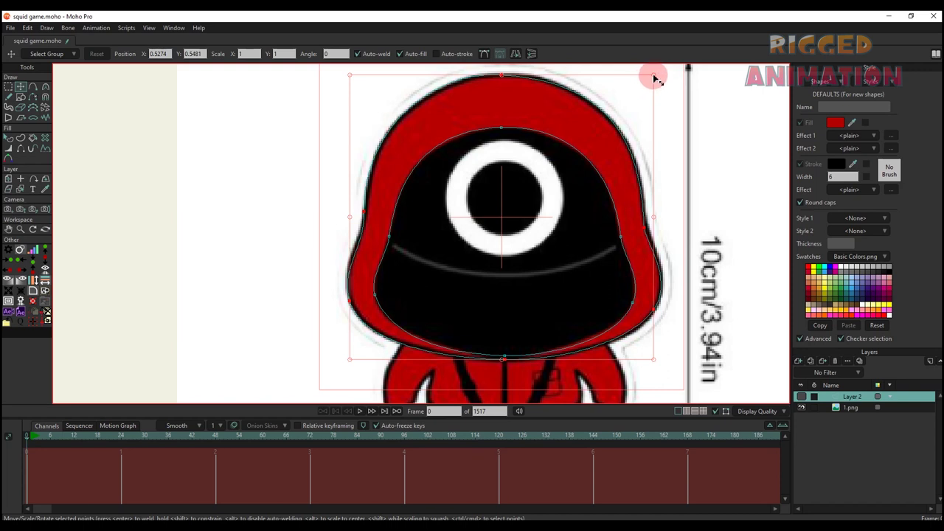
{"action": "left_click_drag", "start_coordinate": [653, 75], "coordinate": [634, 91]}
{"action": "left_click_drag", "start_coordinate": [538, 179], "coordinate": [543, 194]}
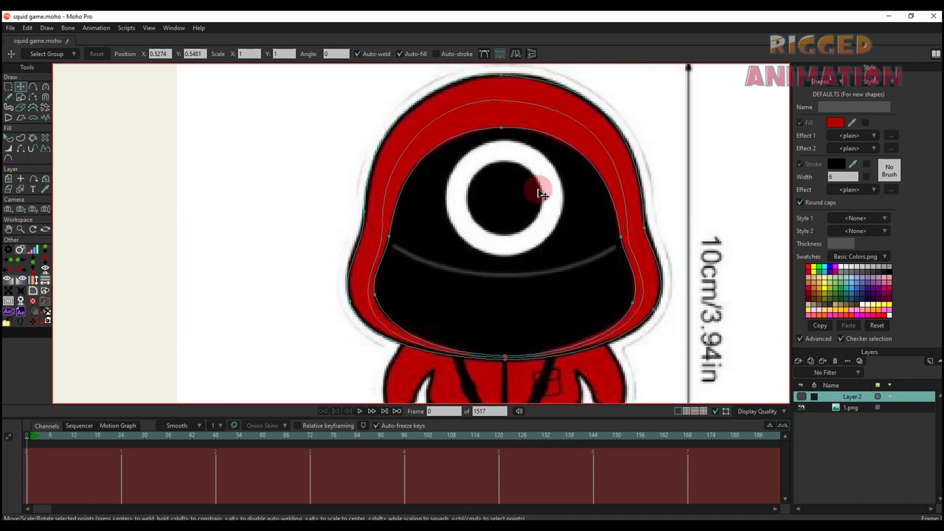
Sample black from the mask as the default fill and trace the curved grey line across it, centring its midpoint
{"action": "key", "text": "q"}
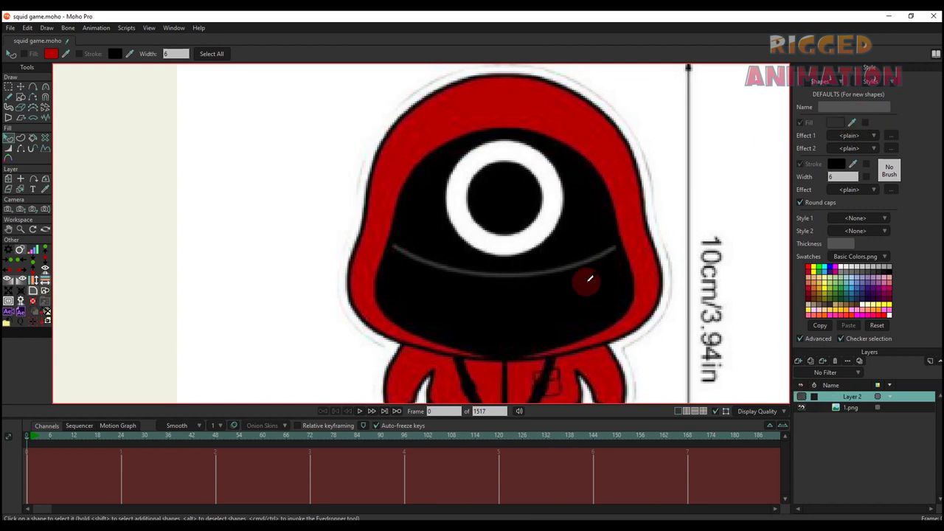
{"action": "left_click", "coordinate": [584, 294]}
{"action": "key", "text": "a"}
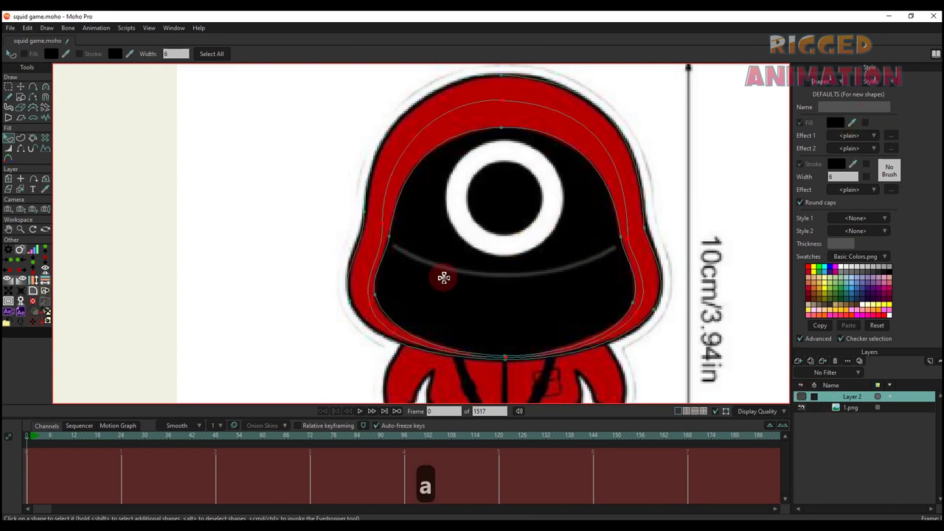
{"action": "mouse_move", "coordinate": [396, 248]}
{"action": "left_mouse_down"}
{"action": "mouse_move", "coordinate": [495, 277]}
{"action": "mouse_move", "coordinate": [628, 249]}
{"action": "mouse_move", "coordinate": [613, 249]}
{"action": "left_mouse_up"}
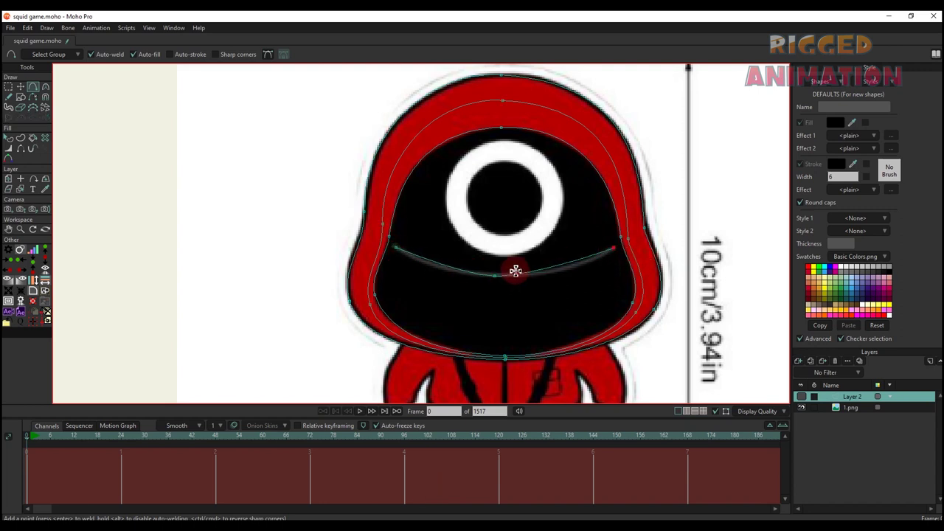
{"action": "key", "text": "r"}
{"action": "key", "text": "c"}
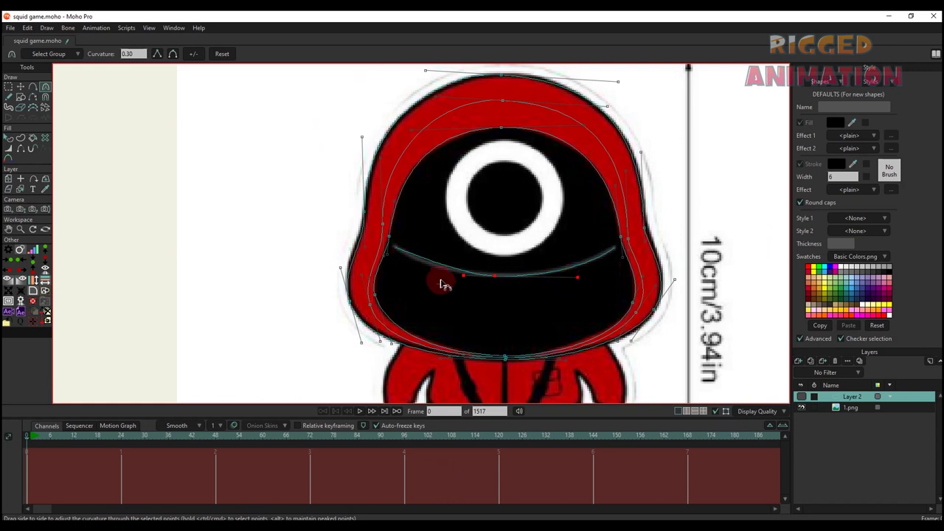
{"action": "key", "text": "t"}
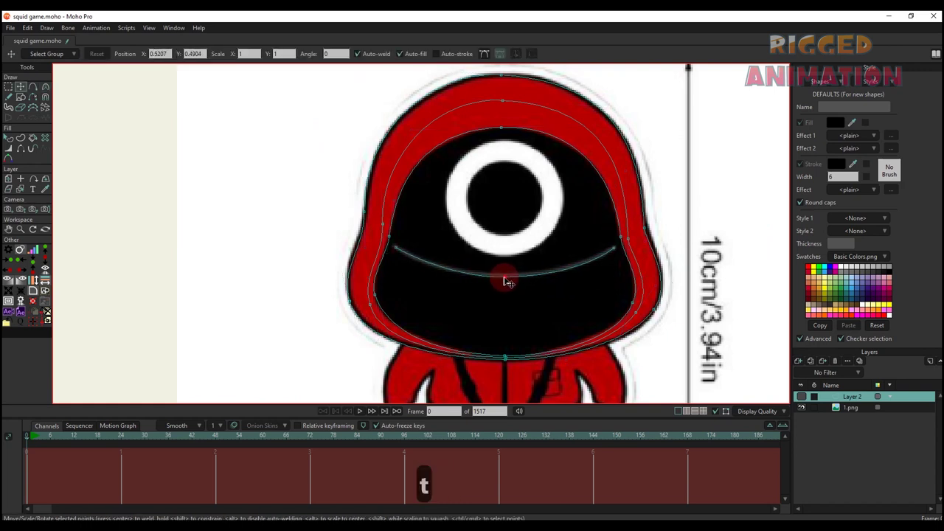
{"action": "left_click_drag", "start_coordinate": [502, 278], "coordinate": [503, 279]}
Draw a circle over the black centre of the white ring and align it with the reference
{"action": "left_click", "coordinate": [21, 97]}
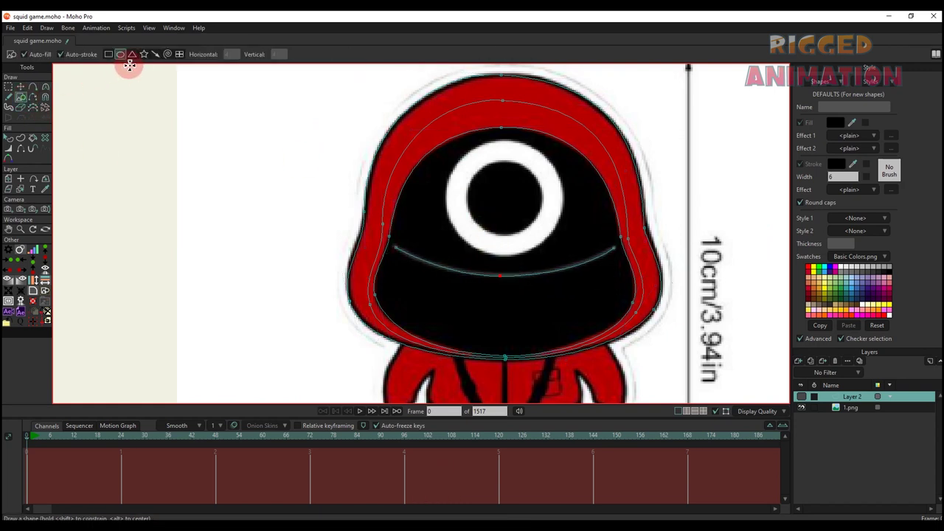
{"action": "left_click_drag", "start_coordinate": [501, 194], "coordinate": [465, 163]}
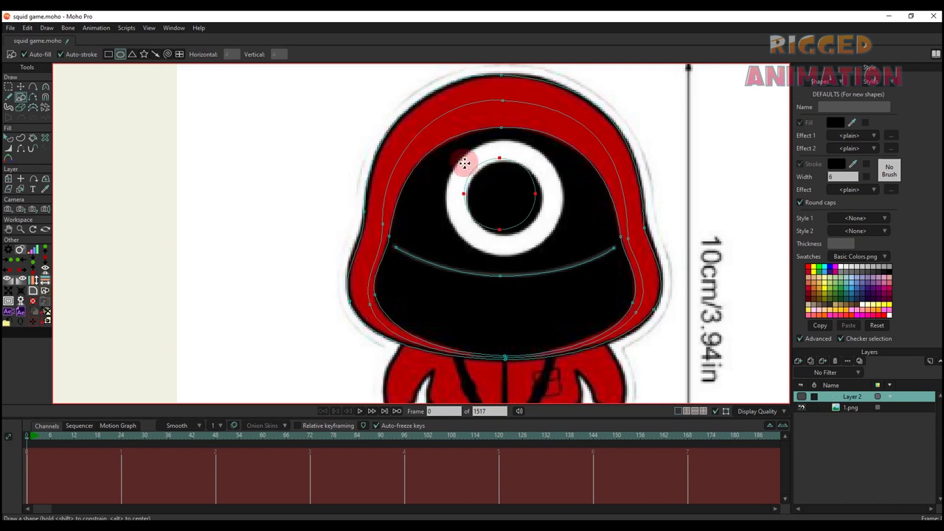
{"action": "scroll", "coordinate": [508, 194], "scroll_direction": "up", "scroll_amount": 2}
{"action": "key", "text": "t"}
{"action": "left_click_drag", "start_coordinate": [507, 198], "coordinate": [509, 197]}
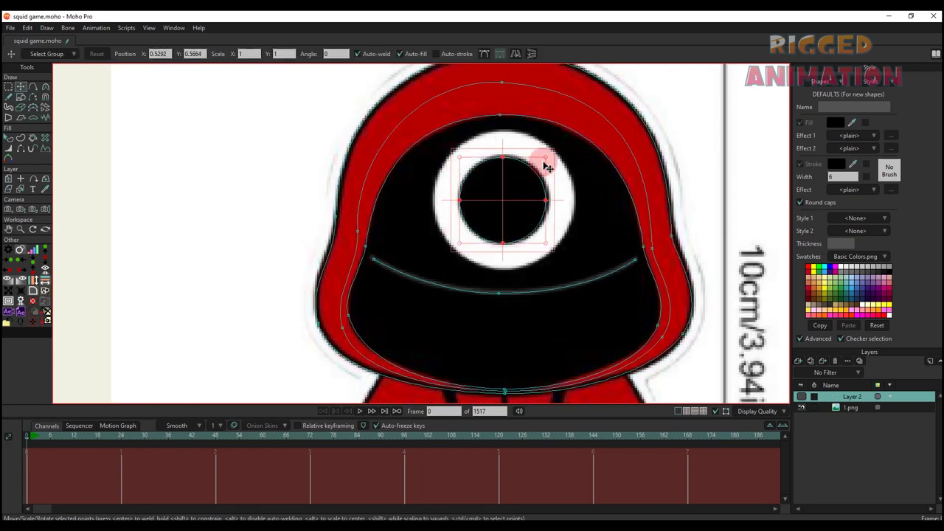
Paste a copy of the circle and scale it up to match the outer edge of the white ring
{"action": "key", "text": "ctrl+c"}
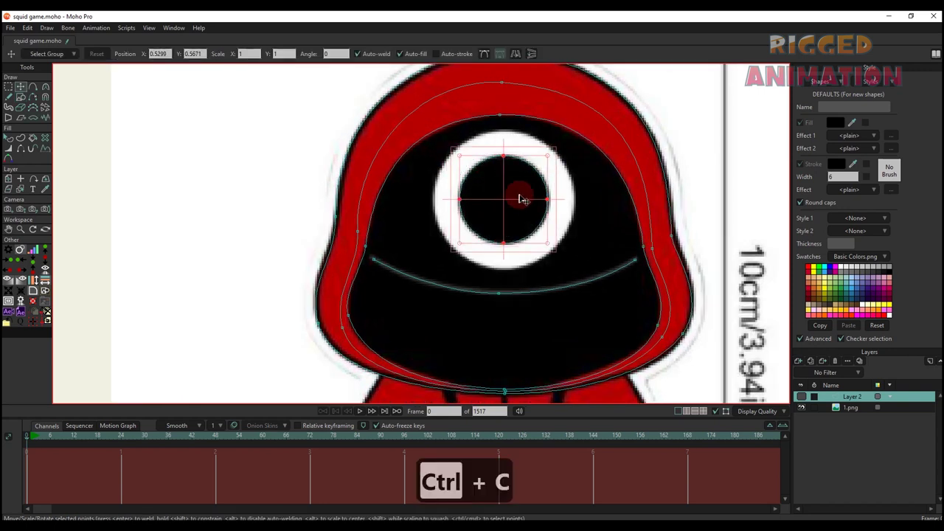
{"action": "key", "text": "ctrl+v"}
{"action": "left_click_drag", "start_coordinate": [549, 244], "coordinate": [573, 270]}
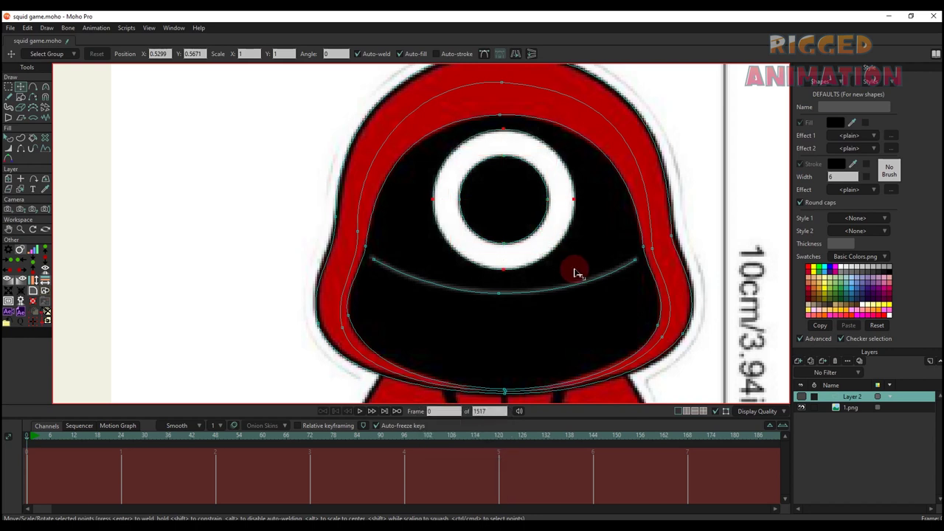
Select both circles, show Layer 2 again and create a white-filled ring shape between them
{"action": "scroll", "coordinate": [524, 214], "scroll_direction": "down", "scroll_amount": 3}
{"action": "key", "text": "g"}
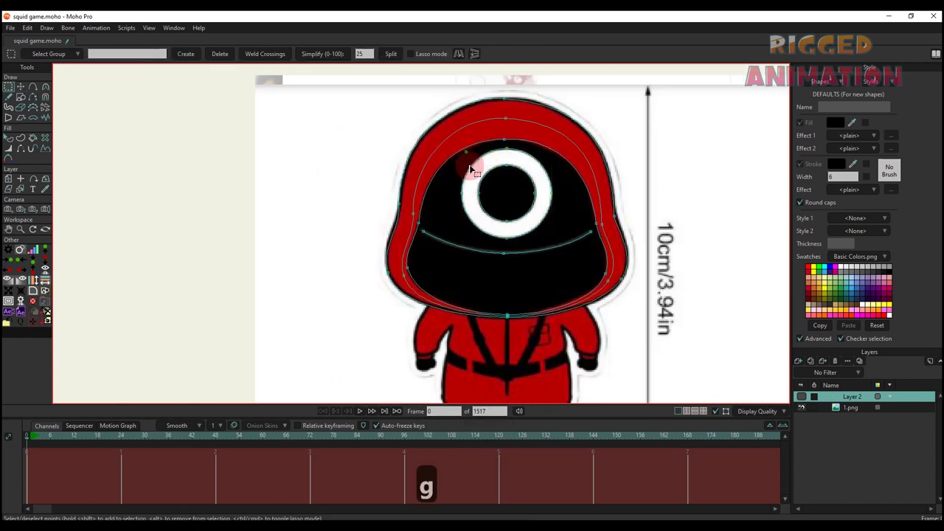
{"action": "left_click_drag", "start_coordinate": [466, 151], "coordinate": [570, 255]}
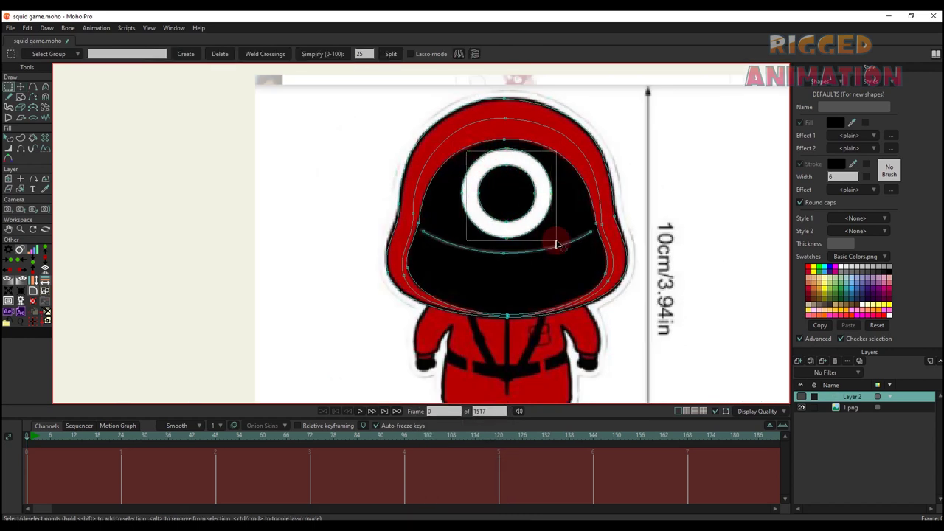
{"action": "left_click", "coordinate": [503, 150], "text": "shift"}
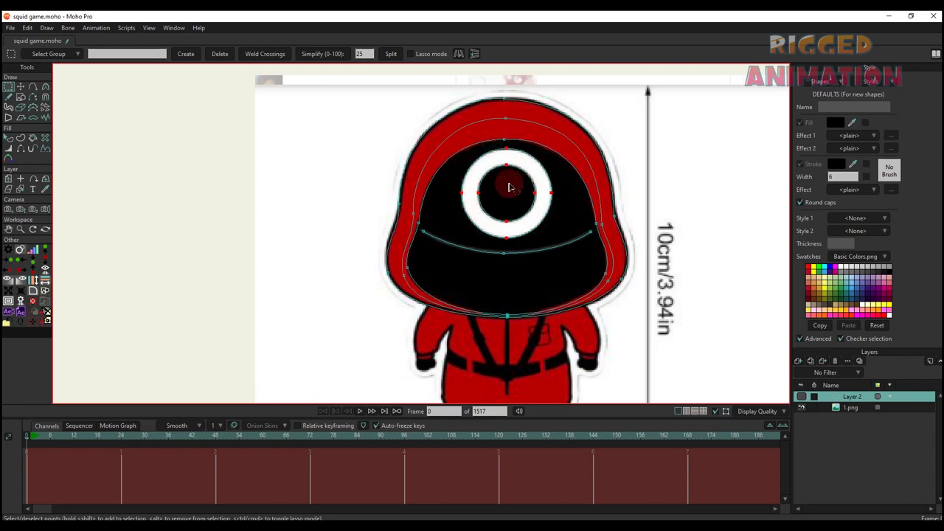
{"action": "left_click", "coordinate": [802, 398]}
{"action": "key", "text": "q"}
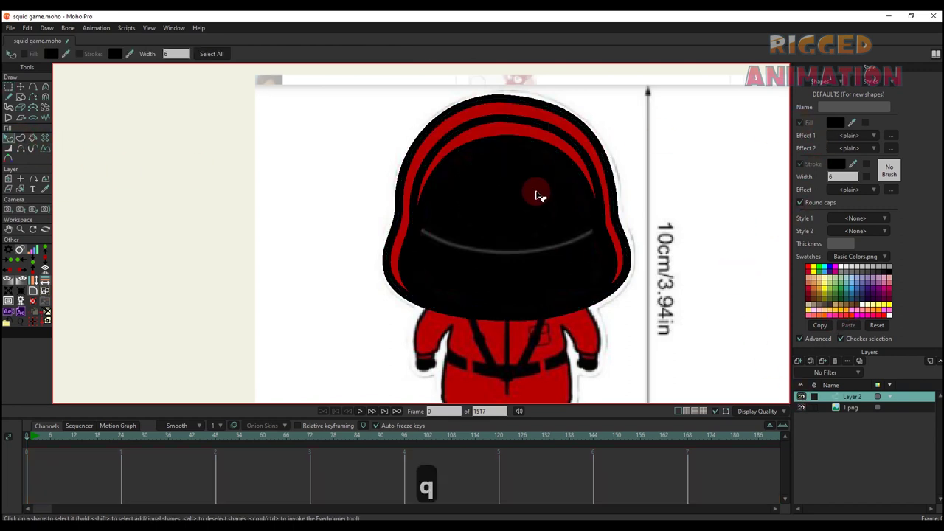
{"action": "key", "text": "t"}
{"action": "left_click", "coordinate": [20, 140]}
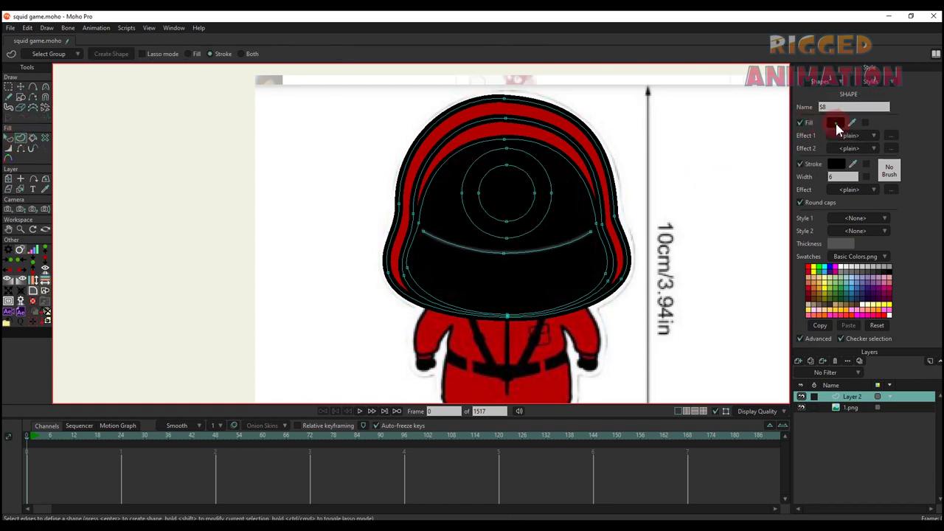
{"action": "left_click", "coordinate": [836, 125]}
{"action": "left_click", "coordinate": [832, 207]}
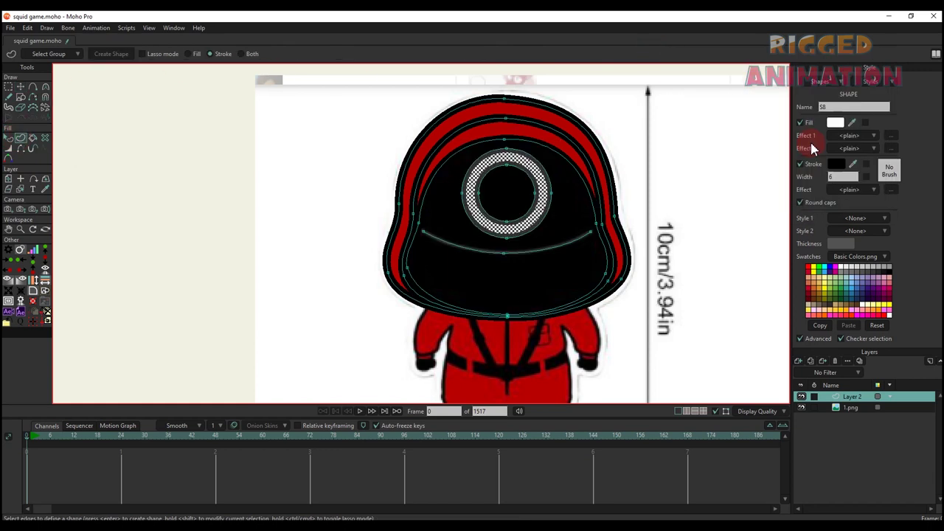
{"action": "key", "text": "q"}
{"action": "scroll", "coordinate": [569, 190], "scroll_direction": "down", "scroll_amount": 3}
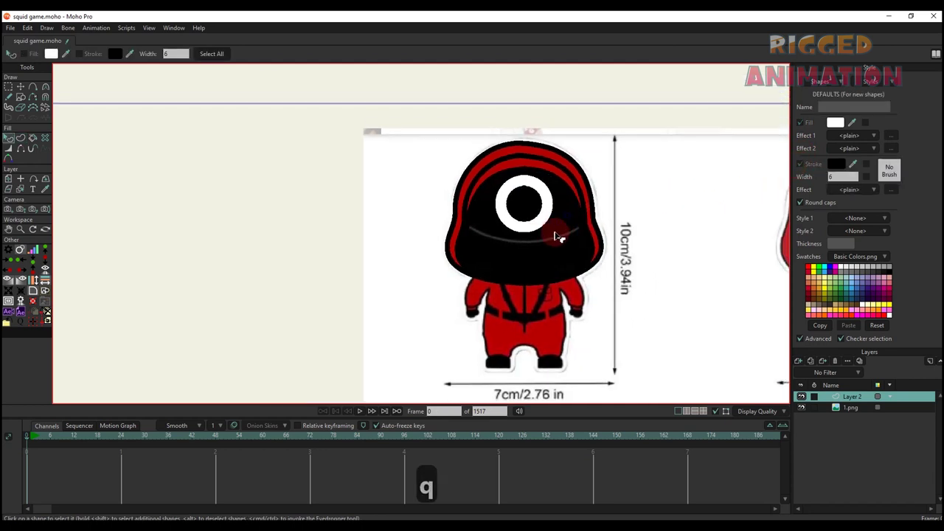
Select the whole curved line across the mask and create a stroke-only shape from it
{"action": "scroll", "coordinate": [558, 232], "scroll_direction": "up", "scroll_amount": 5}
{"action": "key", "text": "t"}
{"action": "key", "text": "q"}
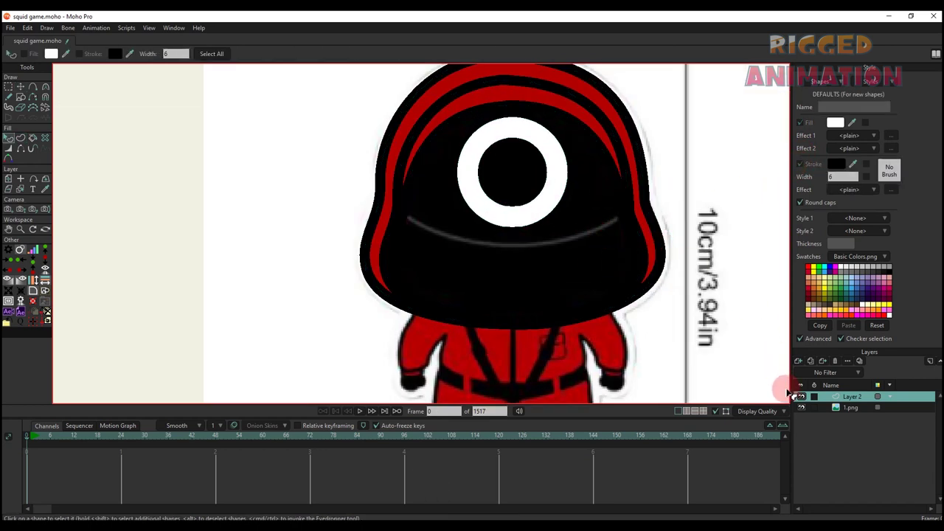
{"action": "key", "text": "t"}
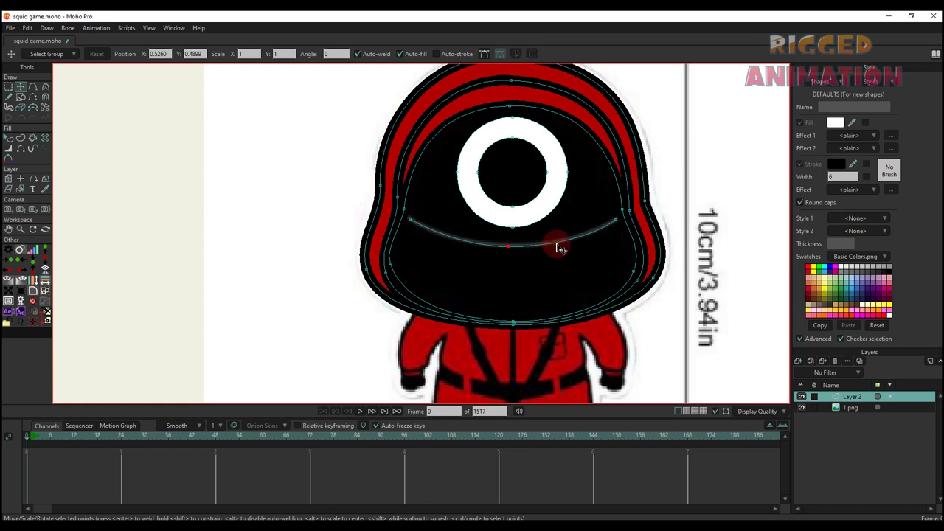
{"action": "key", "text": "ctrl+z"}
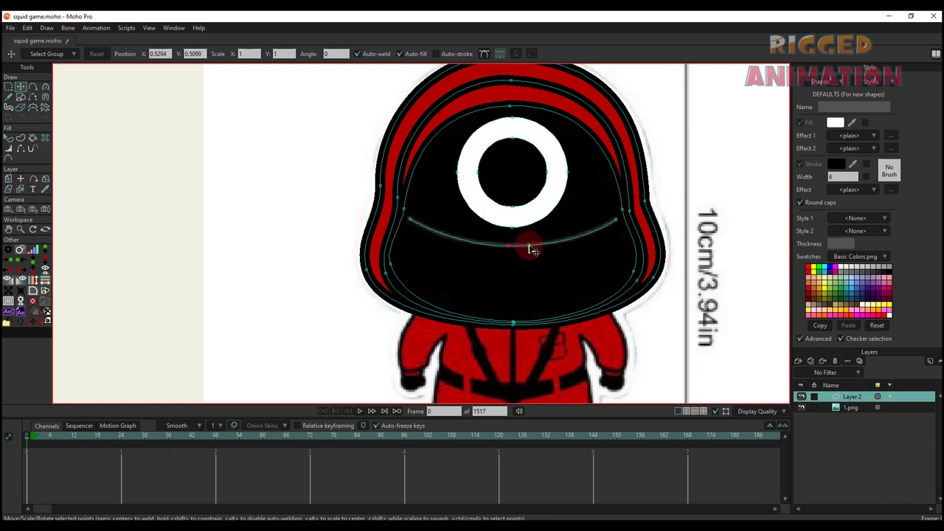
{"action": "double_click", "coordinate": [530, 248]}
{"action": "left_click", "coordinate": [21, 140]}
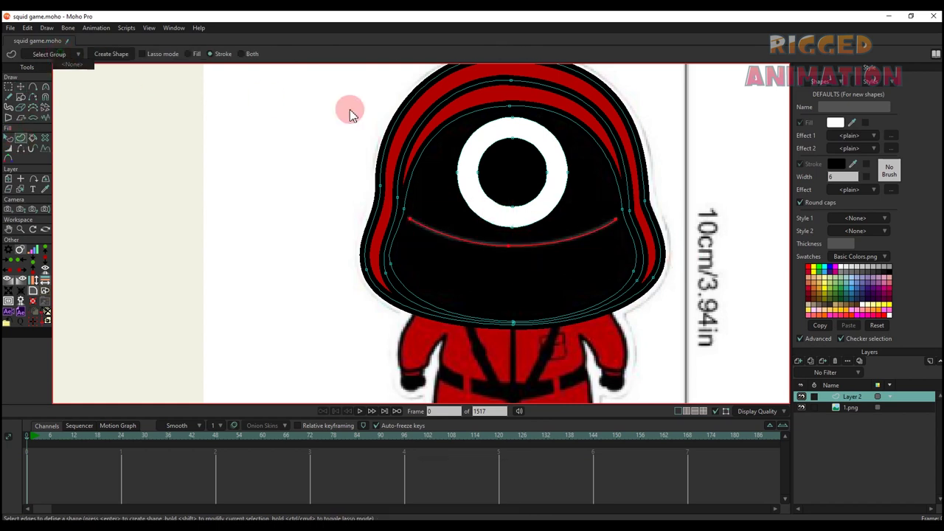
{"action": "left_click", "coordinate": [118, 59]}
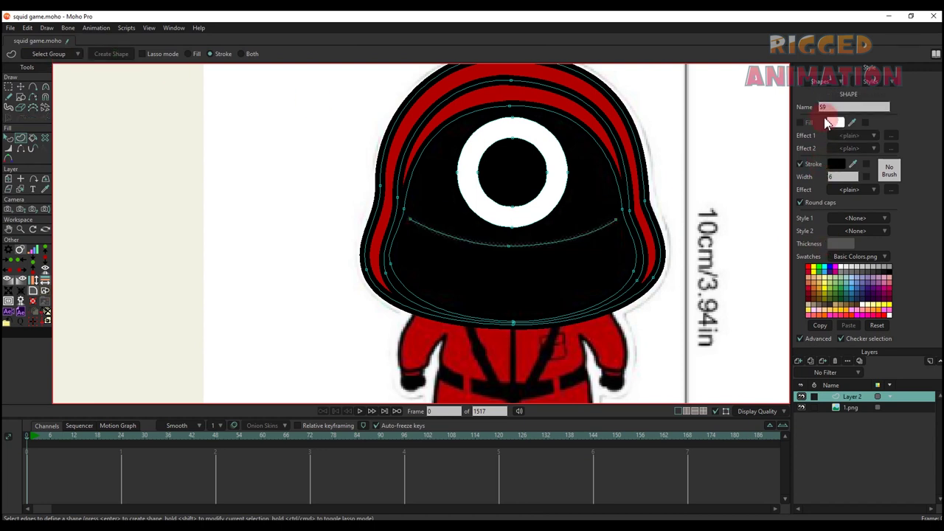
Set the curved line's stroke to dark grey 2E2E2E with a width of 4
{"action": "left_click", "coordinate": [834, 168]}
{"action": "mouse_move", "coordinate": [705, 131]}
{"action": "left_mouse_down"}
{"action": "mouse_move", "coordinate": [647, 181]}
{"action": "mouse_move", "coordinate": [631, 177]}
{"action": "left_mouse_up"}
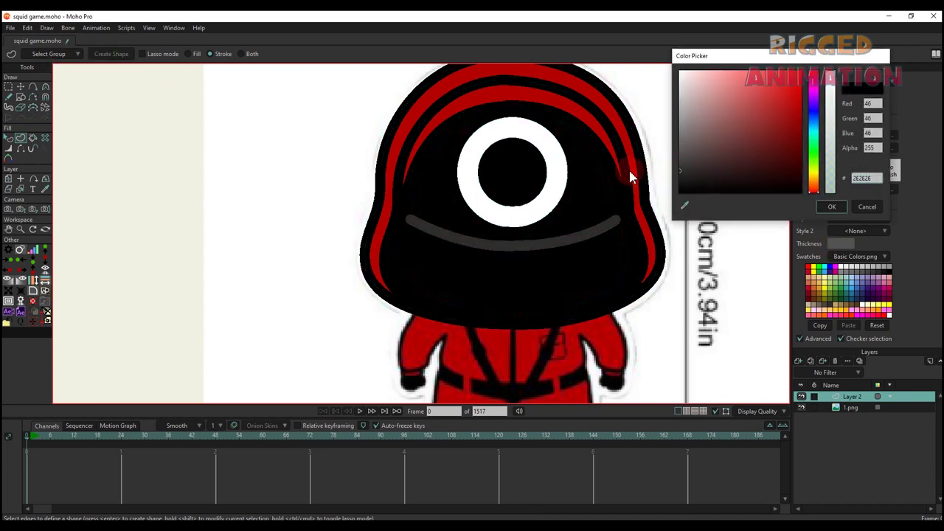
{"action": "left_click", "coordinate": [831, 207]}
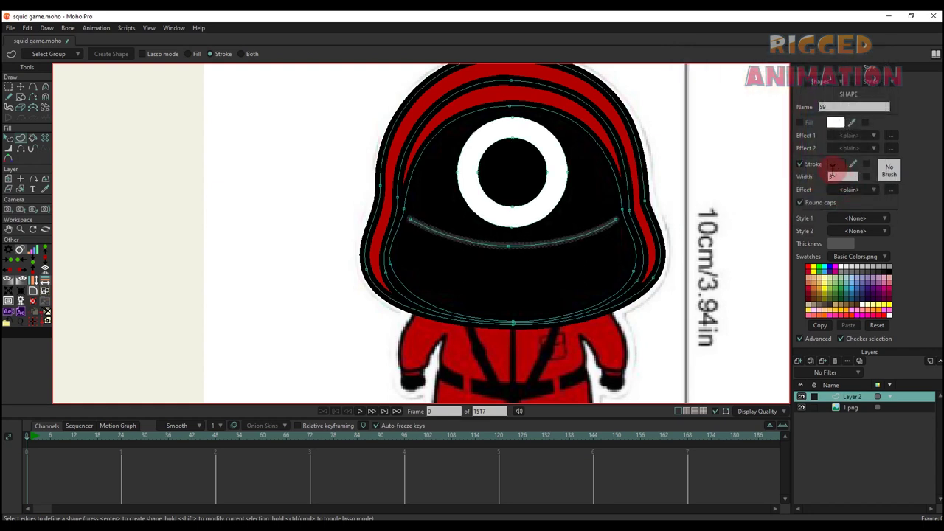
{"action": "key", "text": "q"}
{"action": "left_click", "coordinate": [719, 223]}
{"action": "scroll", "coordinate": [547, 221], "scroll_direction": "down", "scroll_amount": 5}
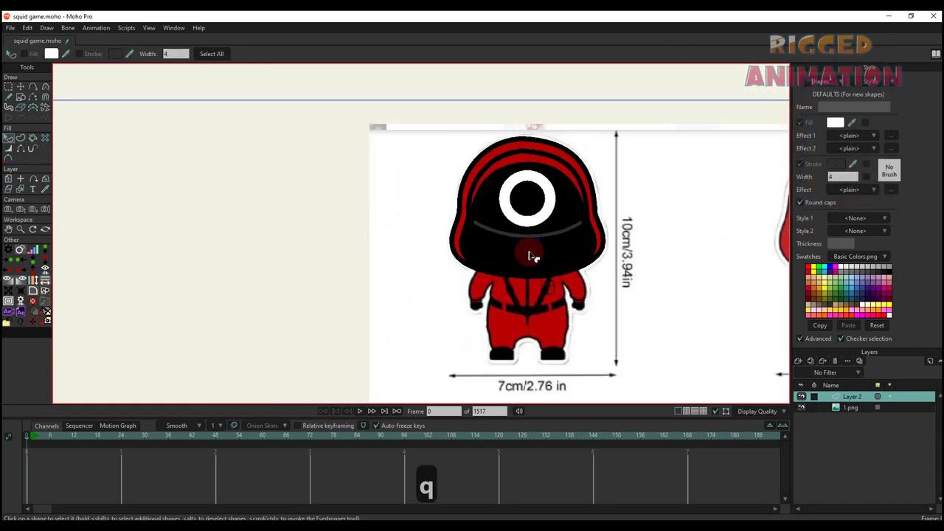
Create a shape from the scaled-down hood outline with a black fill and no stroke
{"action": "scroll", "coordinate": [519, 253], "scroll_direction": "up", "scroll_amount": 2}
{"action": "key", "text": "t"}
{"action": "scroll", "coordinate": [517, 256], "scroll_direction": "up", "scroll_amount": 2}
{"action": "key", "text": "q"}
{"action": "key", "text": "t"}
{"action": "key", "text": "t"}
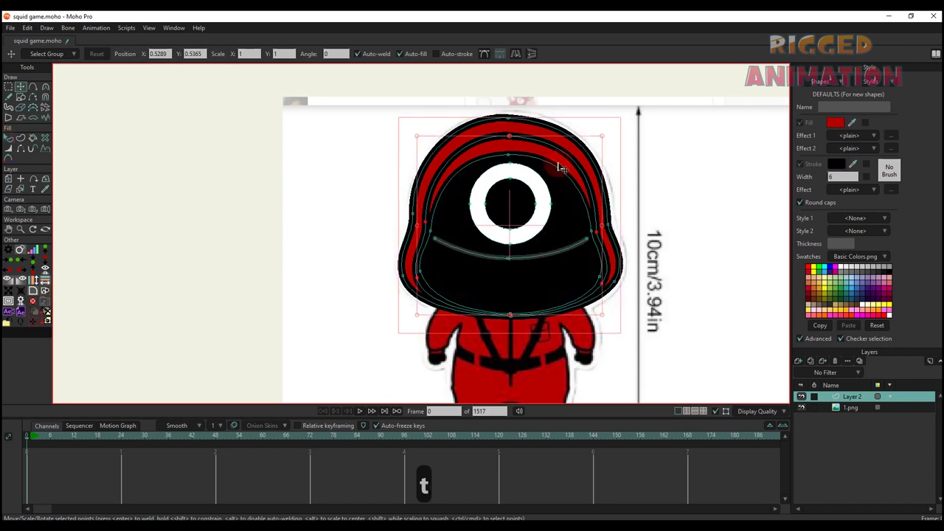
{"action": "left_click", "coordinate": [22, 138]}
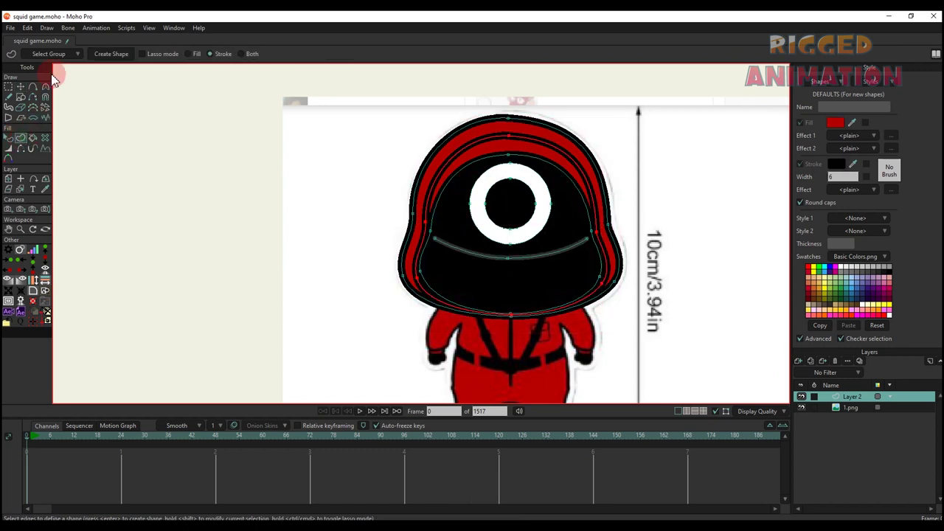
{"action": "left_click", "coordinate": [110, 55]}
{"action": "left_click", "coordinate": [800, 122]}
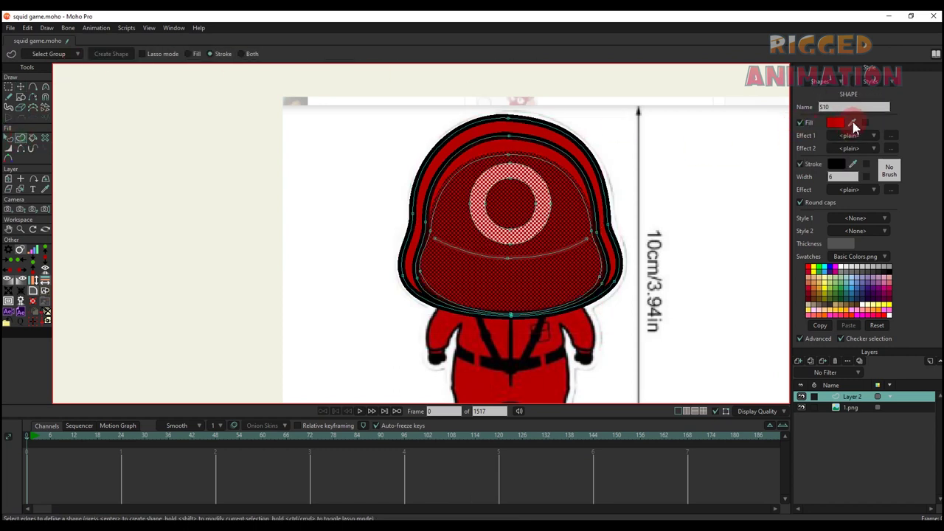
{"action": "left_click_drag", "start_coordinate": [841, 168], "coordinate": [832, 165]}
{"action": "left_click", "coordinate": [801, 165]}
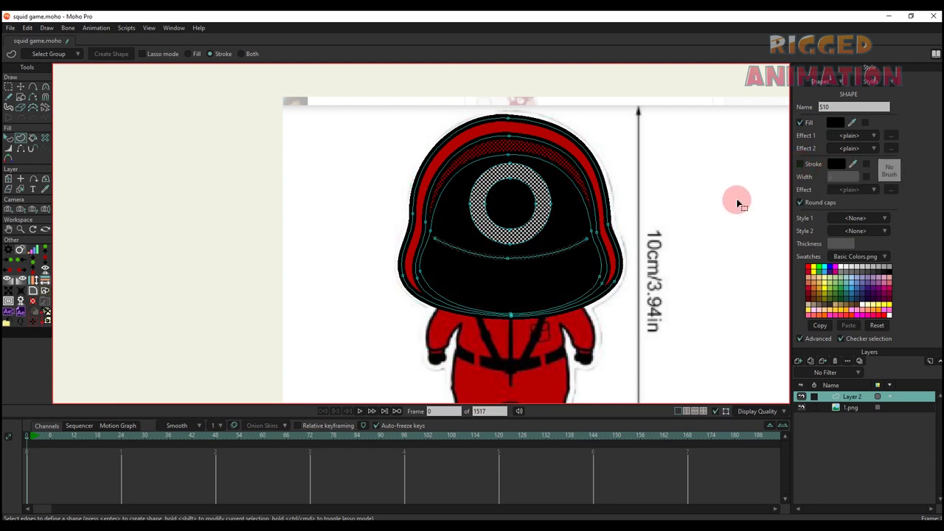
Lower the new black shape in the stacking order until it sits behind the ring, the grey line and the inner red band
{"action": "key", "text": "q"}
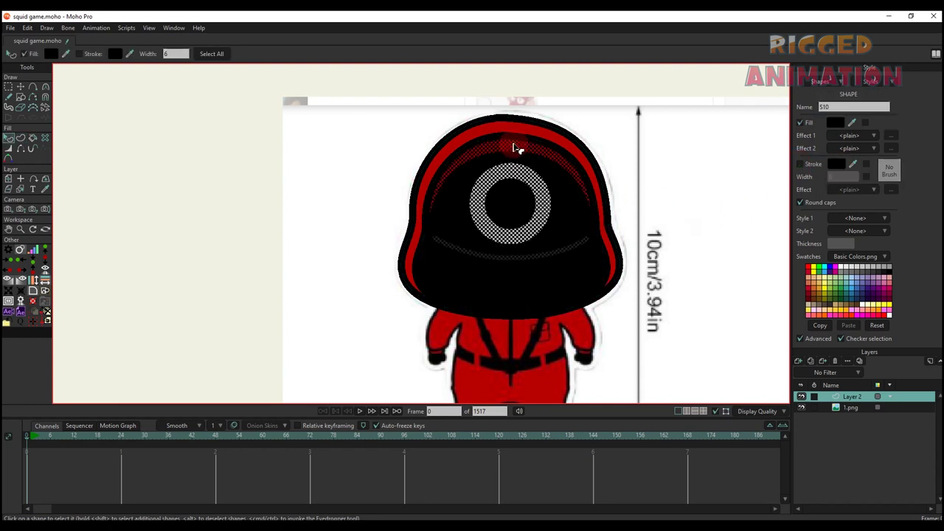
{"action": "key", "text": "alt+Down"}
{"action": "key", "text": "alt+Down"}
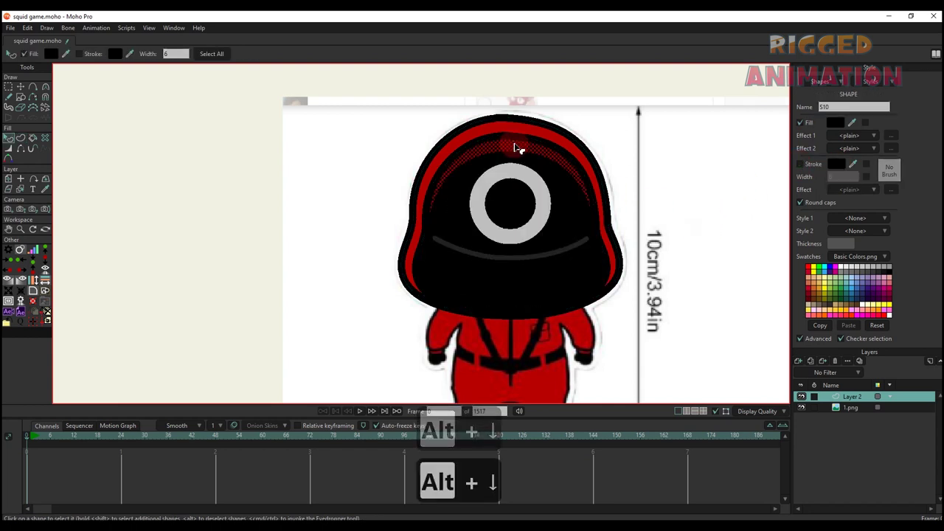
{"action": "key", "text": "alt+Down"}
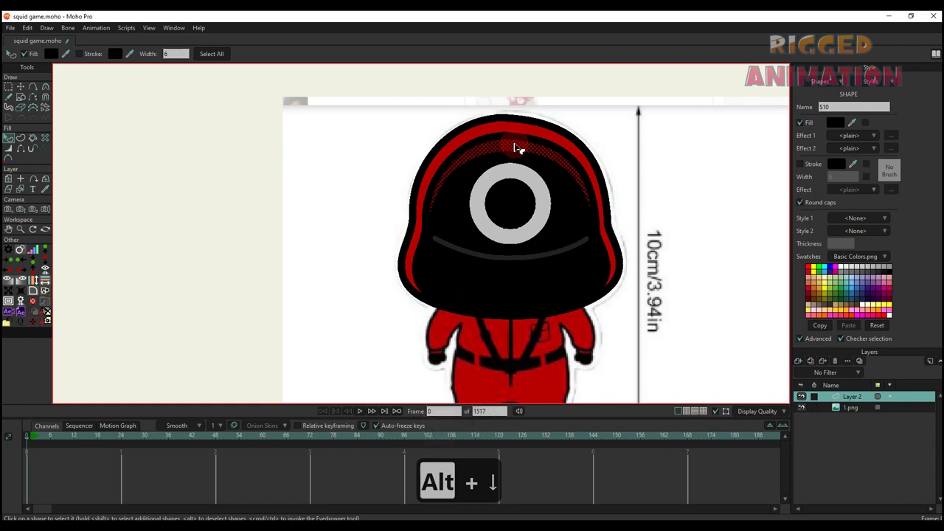
{"action": "key", "text": "alt+Down"}
{"action": "key", "text": "alt+Down"}
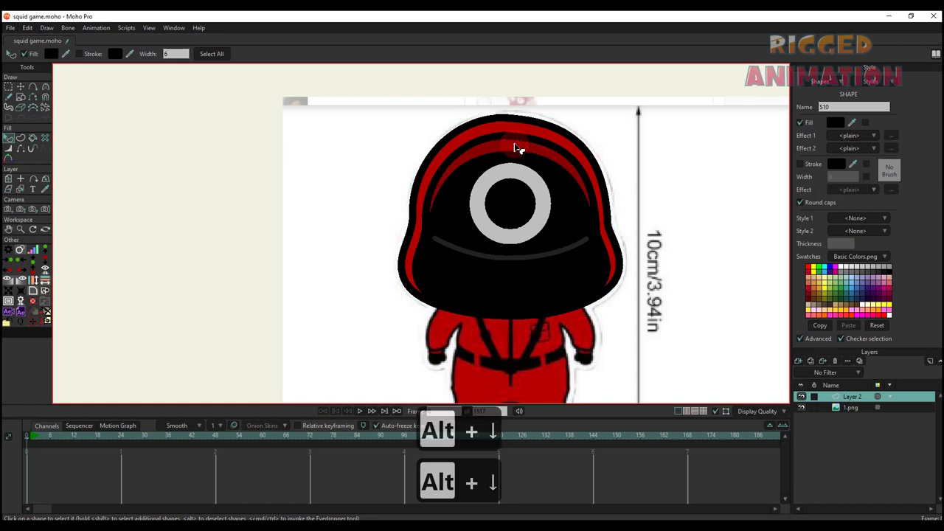
{"action": "key", "text": "alt+Down"}
{"action": "left_click", "coordinate": [656, 175]}
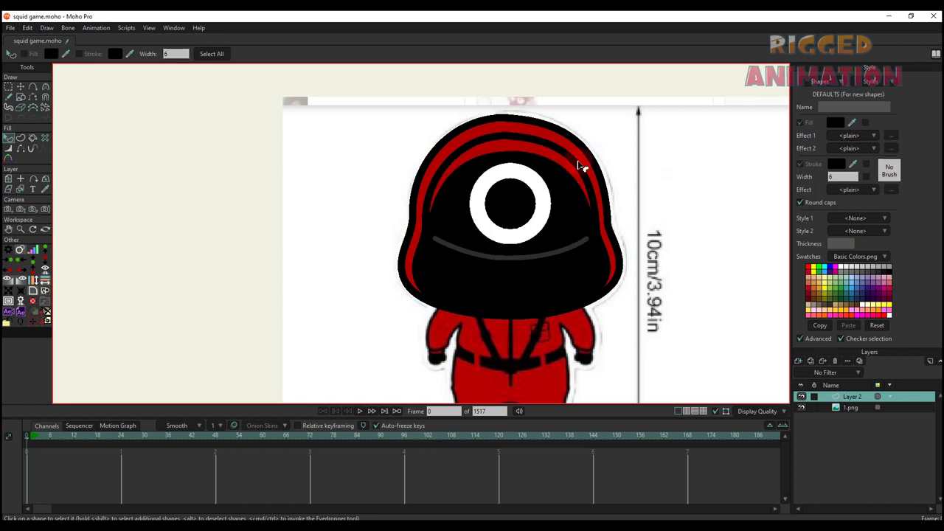
Turn off the stroke of the scaled-down hood outline that runs through the red hood
{"action": "left_click", "coordinate": [546, 149]}
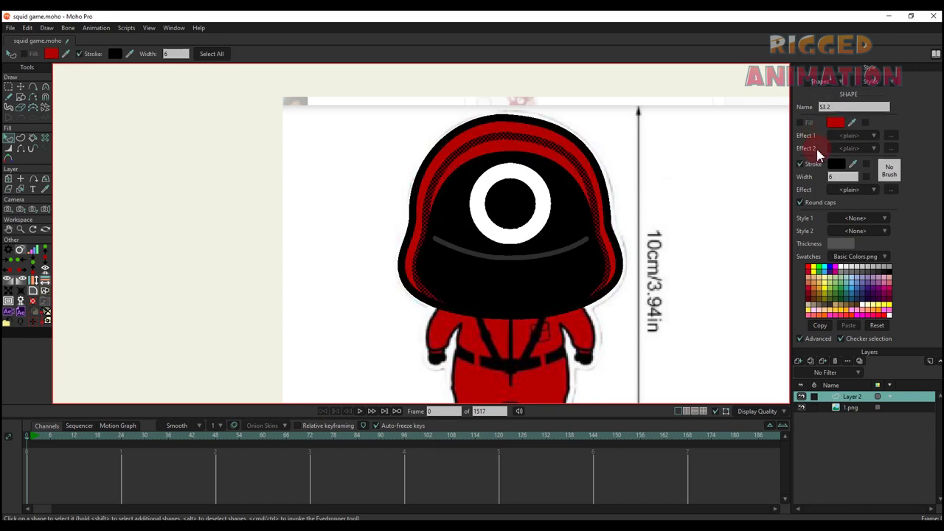
{"action": "left_click", "coordinate": [800, 165]}
{"action": "left_click", "coordinate": [744, 210]}
{"action": "key", "text": "t"}
{"action": "scroll", "coordinate": [577, 220], "scroll_direction": "down", "scroll_amount": 1}
{"action": "key", "text": "q"}
{"action": "scroll", "coordinate": [544, 277], "scroll_direction": "down", "scroll_amount": 1}
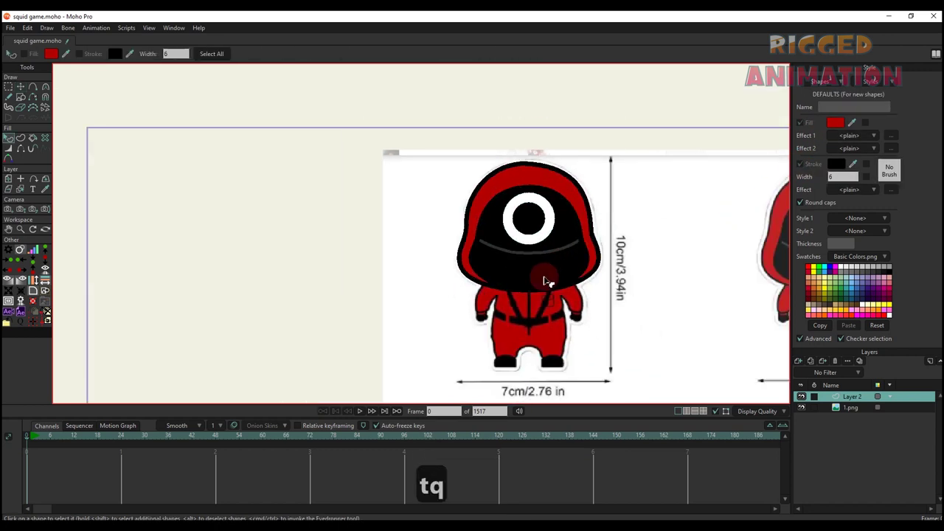
{"action": "scroll", "coordinate": [546, 281], "scroll_direction": "down", "scroll_amount": 2}
{"action": "scroll", "coordinate": [546, 284], "scroll_direction": "up", "scroll_amount": 3}
{"action": "left_click_drag", "start_coordinate": [541, 311], "coordinate": [515, 256]}
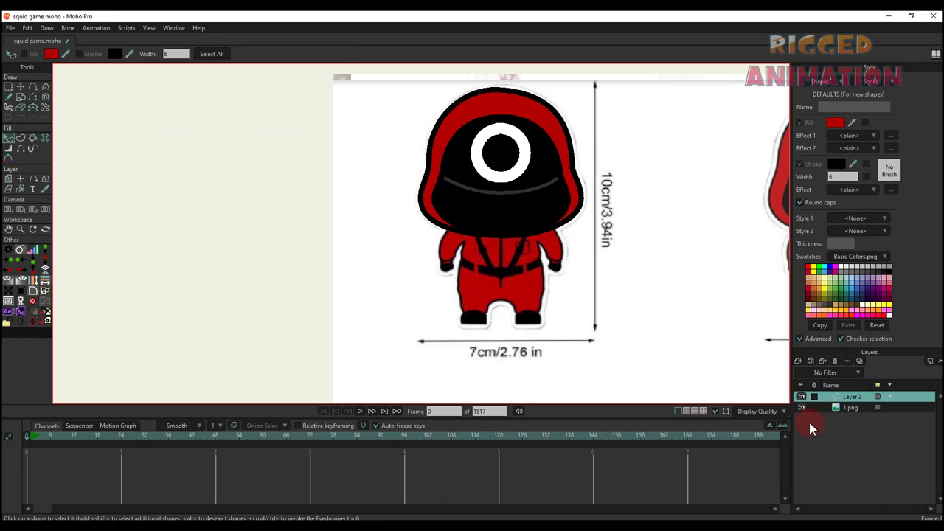
Rename Layer 2 as head
{"action": "double_click", "coordinate": [849, 397]}
{"action": "type", "text": "head"}
{"action": "key", "text": "Return"}
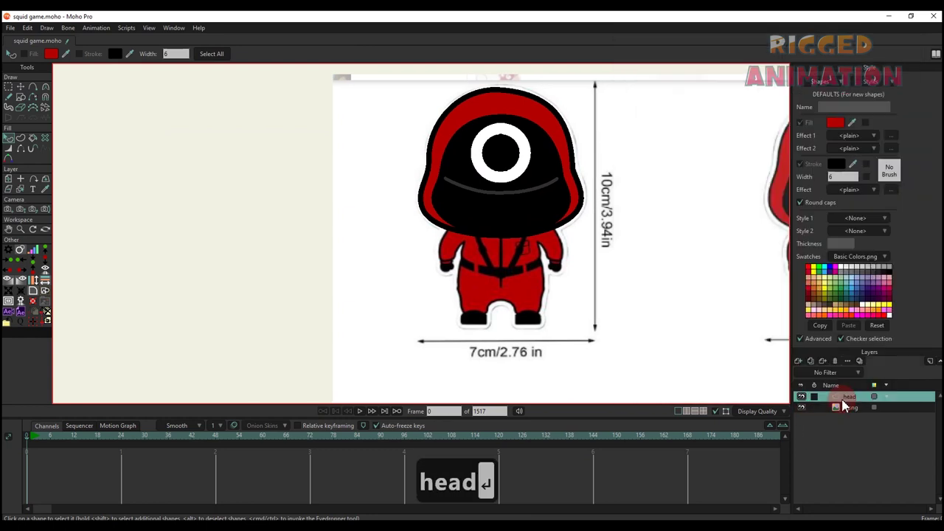
Add a new vector layer above head and name it hand l
{"action": "left_click", "coordinate": [799, 361]}
{"action": "double_click", "coordinate": [857, 398]}
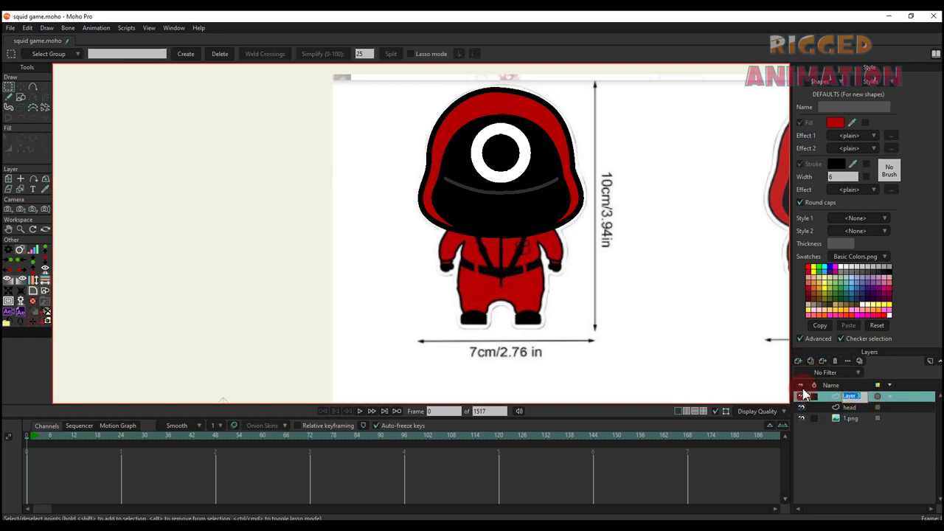
{"action": "type", "text": "ha"}
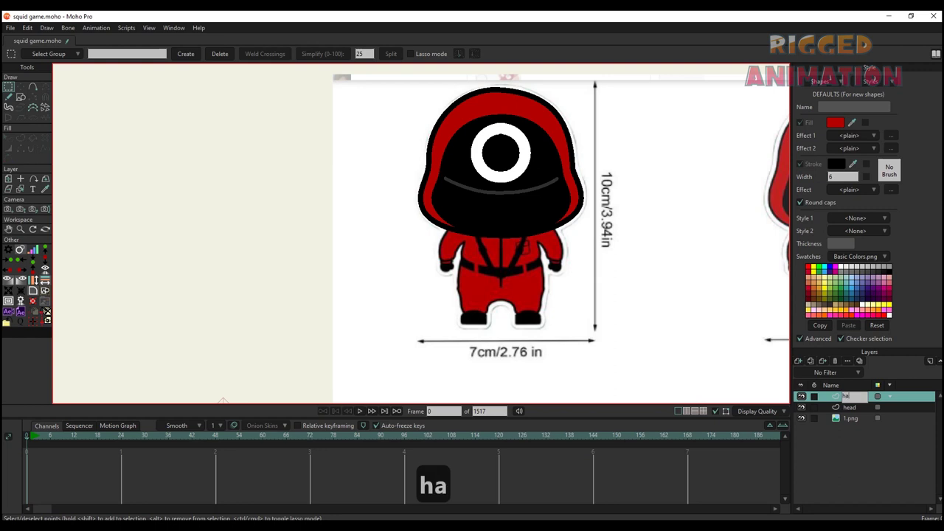
{"action": "type", "text": "n"}
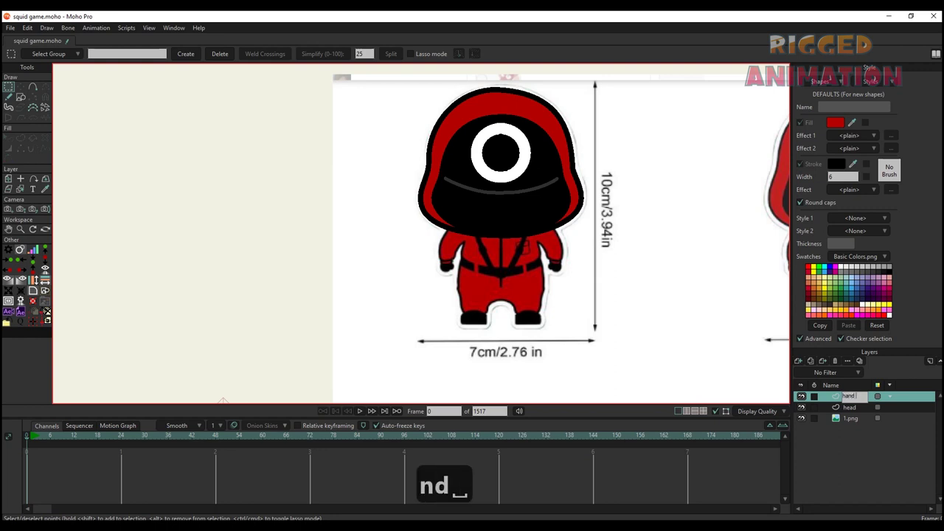
{"action": "type", "text": "d"}
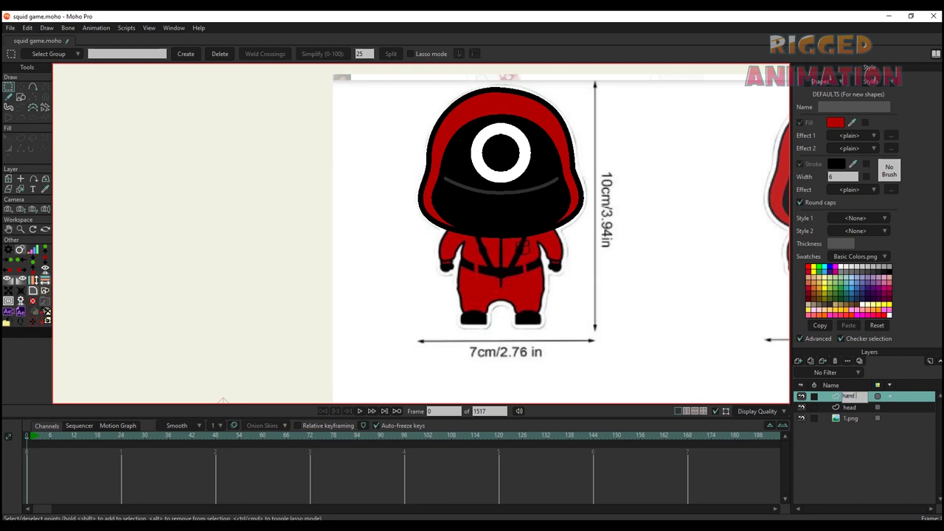
{"action": "key", "text": "Return"}
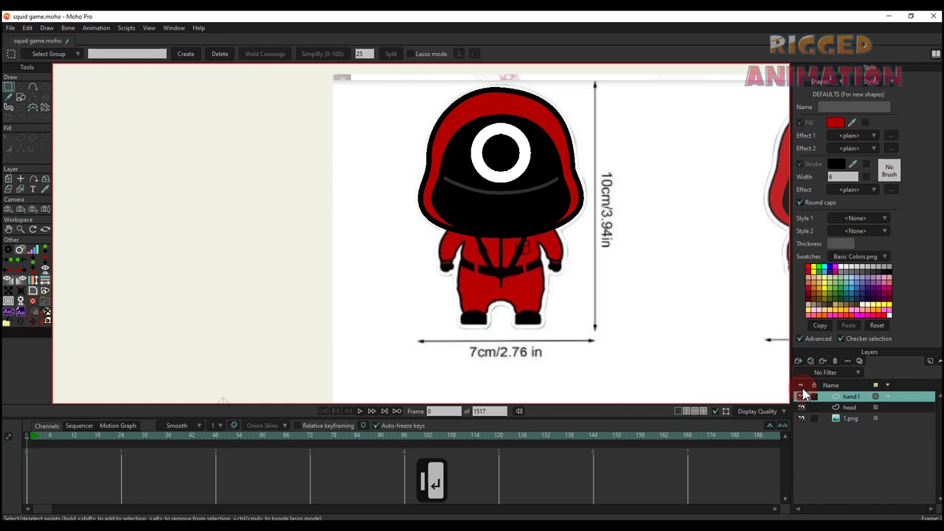
Trace the left-hand arm as a closed filled outline from inside the hood to the wrist, and hide the hand l layer
{"action": "left_click", "coordinate": [32, 86]}
{"action": "scroll", "coordinate": [552, 283], "scroll_direction": "up", "scroll_amount": 6}
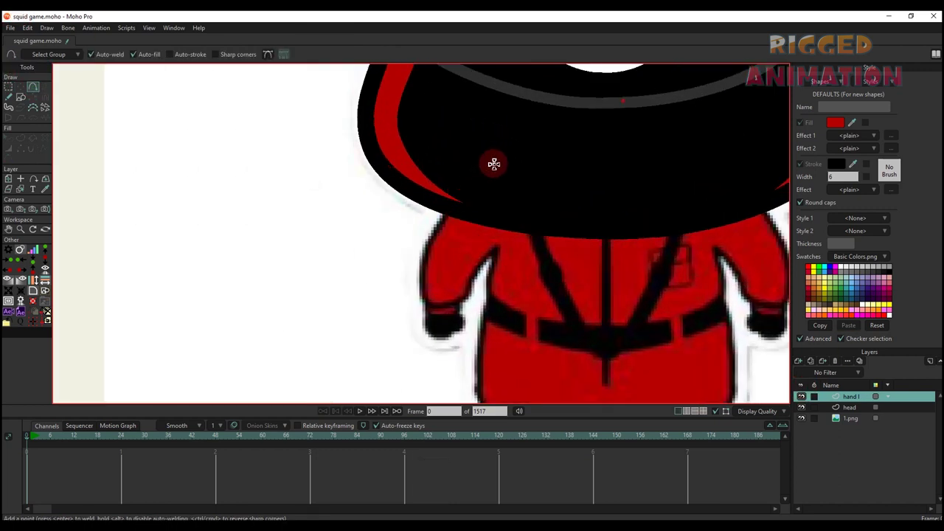
{"action": "left_click_drag", "start_coordinate": [494, 163], "coordinate": [459, 304]}
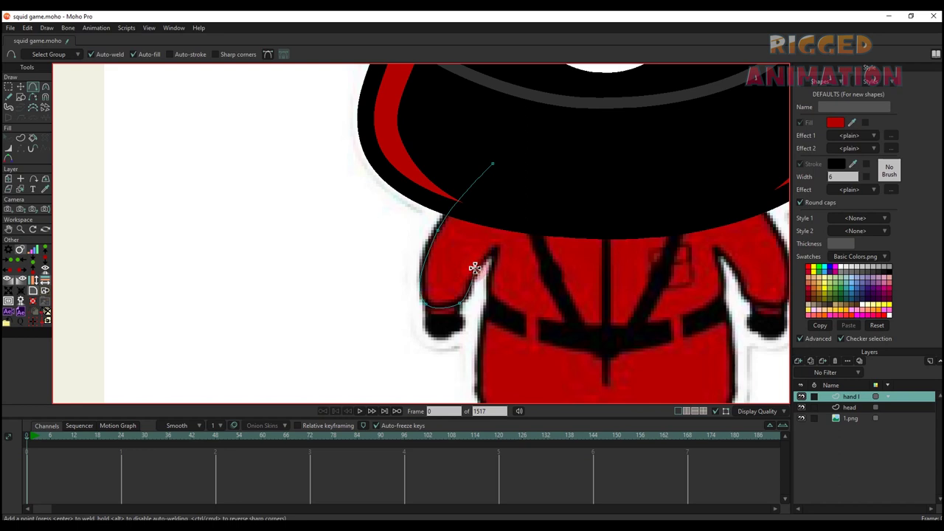
{"action": "left_click_drag", "start_coordinate": [499, 240], "coordinate": [499, 162]}
{"action": "key", "text": "q"}
{"action": "key", "text": "t"}
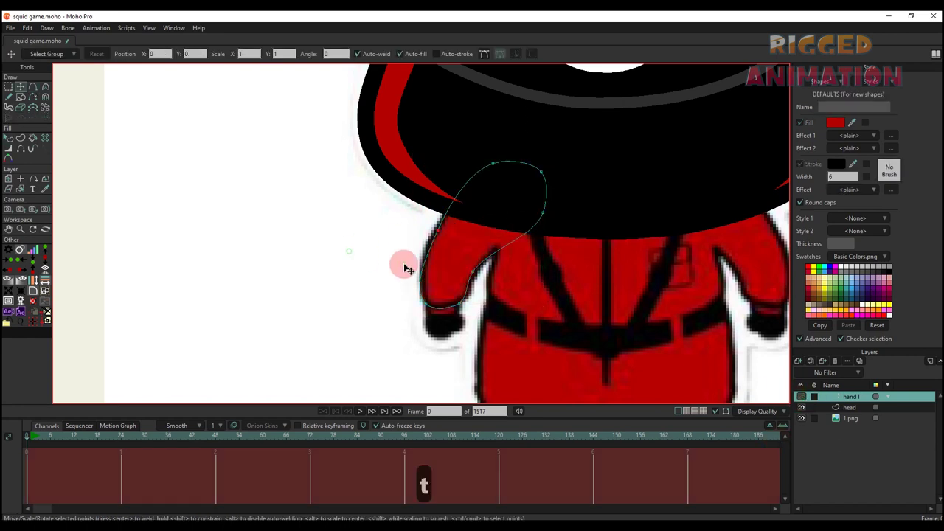
Adjust the points and curvature of the arm outline's outer edge and wrist corner to follow the reference sleeve
{"action": "scroll", "coordinate": [412, 288], "scroll_direction": "up", "scroll_amount": 2}
{"action": "key", "text": "c"}
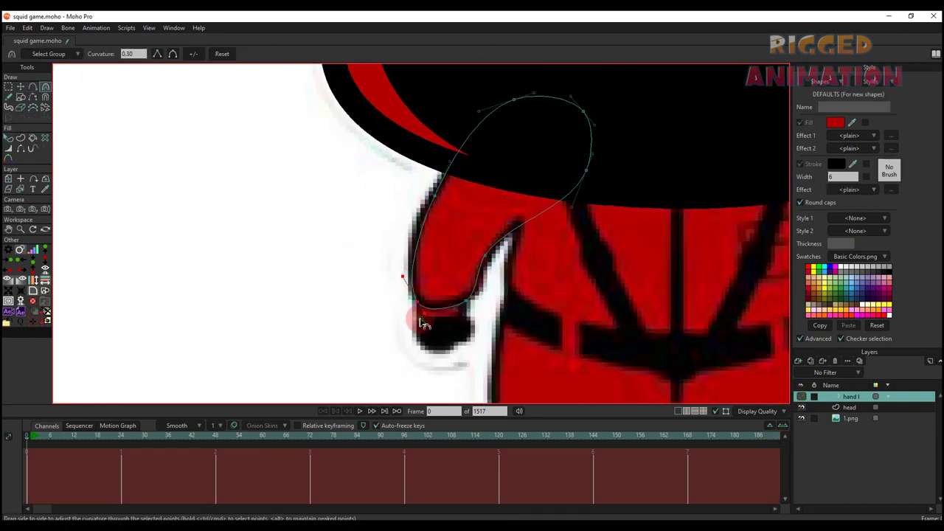
{"action": "left_click_drag", "start_coordinate": [396, 281], "coordinate": [399, 273]}
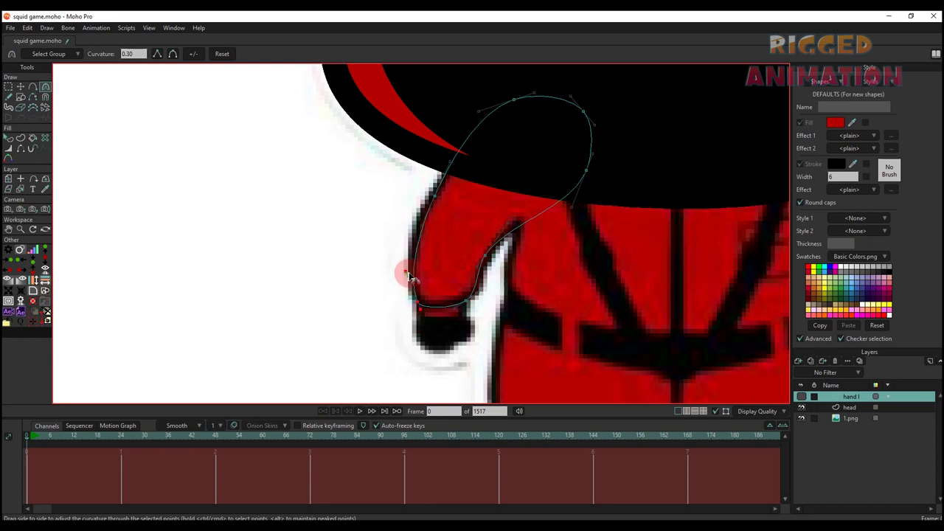
{"action": "key", "text": "t"}
{"action": "key", "text": "c"}
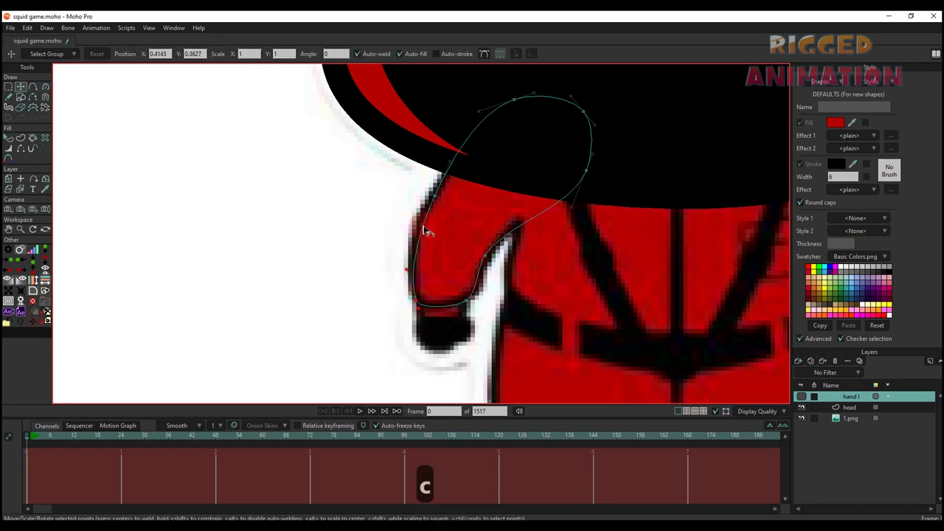
{"action": "key", "text": "t"}
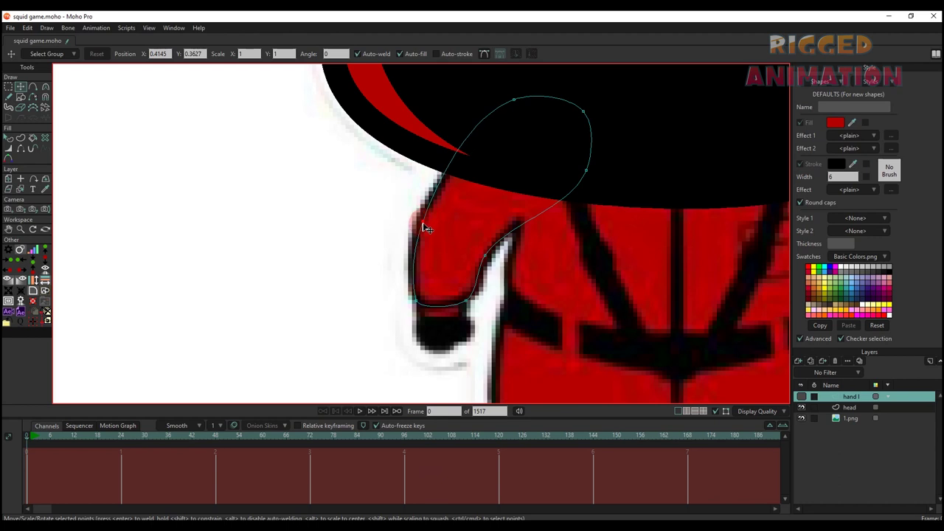
{"action": "key", "text": "c"}
{"action": "left_click_drag", "start_coordinate": [441, 181], "coordinate": [409, 255]}
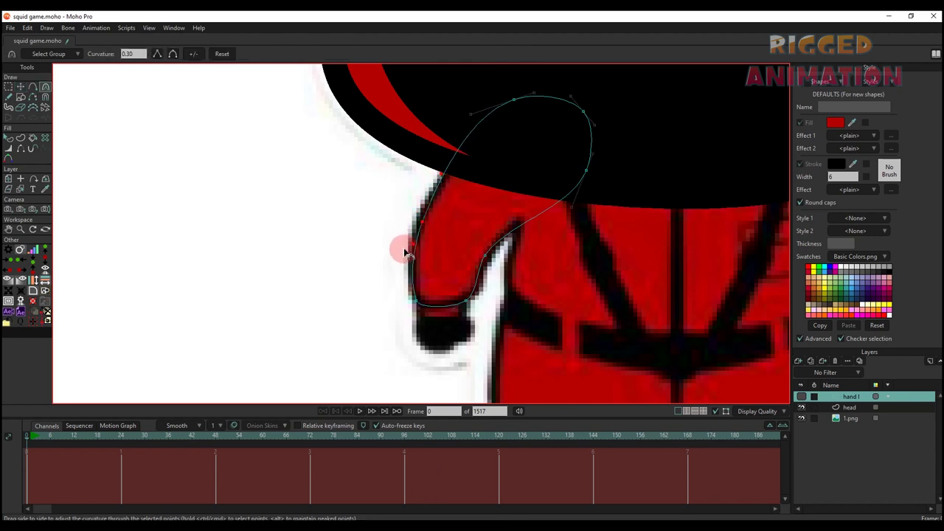
Adjust the curvature of the arm outline's rounded upper end inside the hood and refine its wrist points
{"action": "left_click_drag", "start_coordinate": [472, 121], "coordinate": [567, 94]}
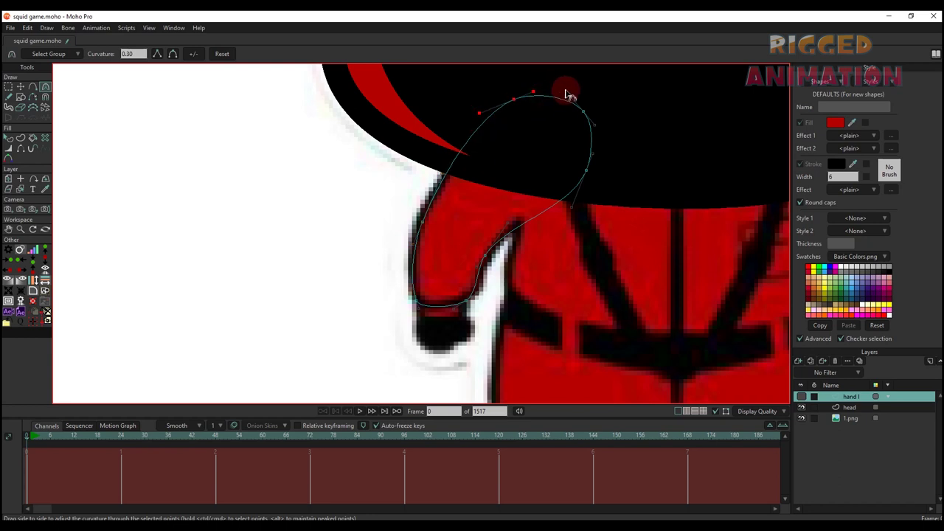
{"action": "left_click", "coordinate": [594, 130]}
{"action": "left_click_drag", "start_coordinate": [599, 138], "coordinate": [573, 179]}
{"action": "left_click", "coordinate": [584, 175]}
{"action": "key", "text": "t"}
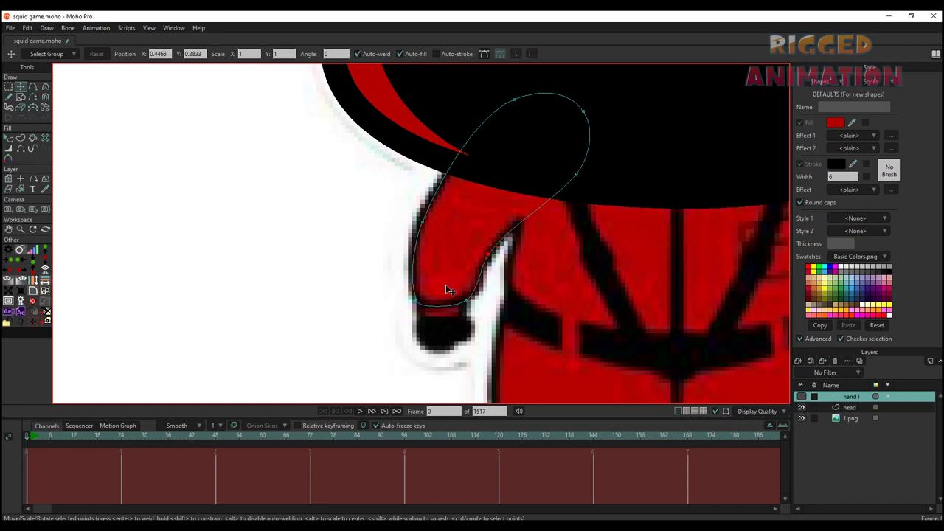
{"action": "scroll", "coordinate": [424, 306], "scroll_direction": "down", "scroll_amount": 3}
{"action": "left_click_drag", "start_coordinate": [447, 332], "coordinate": [441, 296]}
{"action": "scroll", "coordinate": [440, 297], "scroll_direction": "down", "scroll_amount": 3}
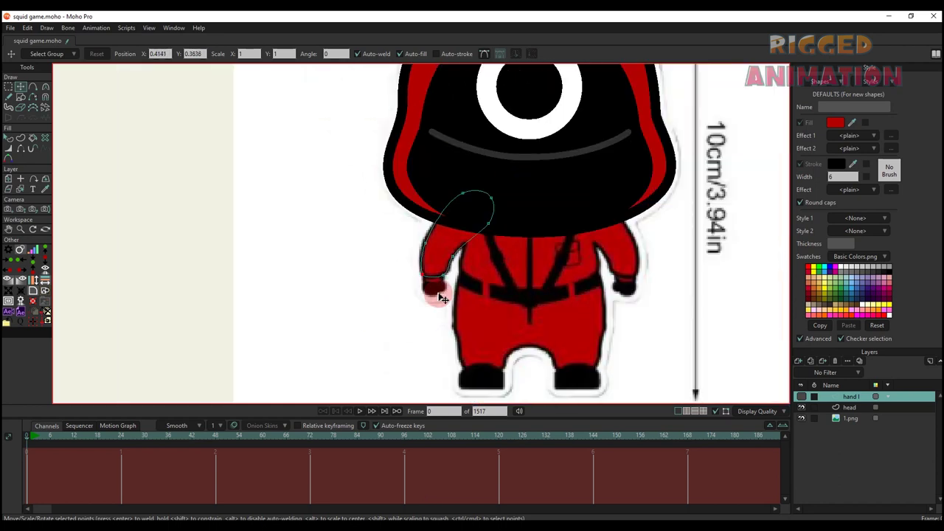
Turn on the black stroke for the red arm shape on hand l
{"action": "scroll", "coordinate": [441, 270], "scroll_direction": "up", "scroll_amount": 2}
{"action": "key", "text": "t"}
{"action": "key", "text": "q"}
{"action": "left_click", "coordinate": [596, 215]}
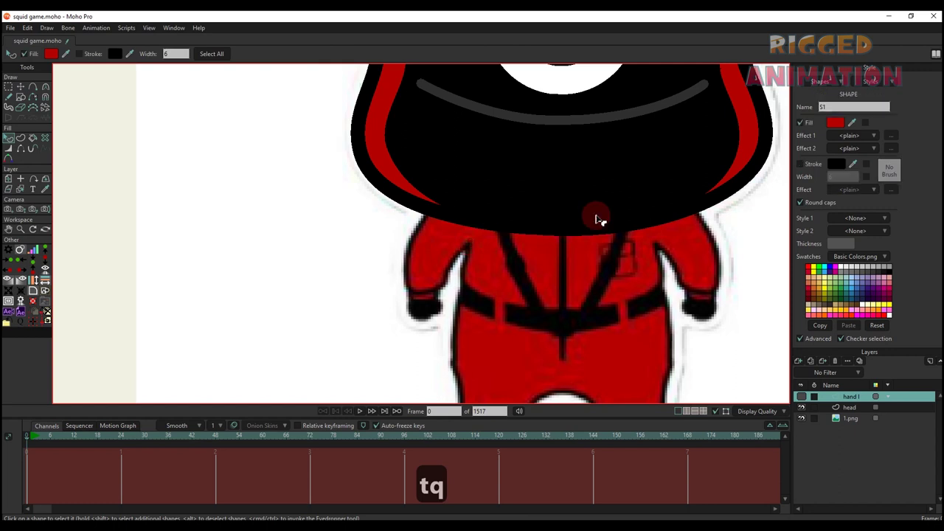
{"action": "left_click", "coordinate": [801, 164]}
{"action": "key", "text": "t"}
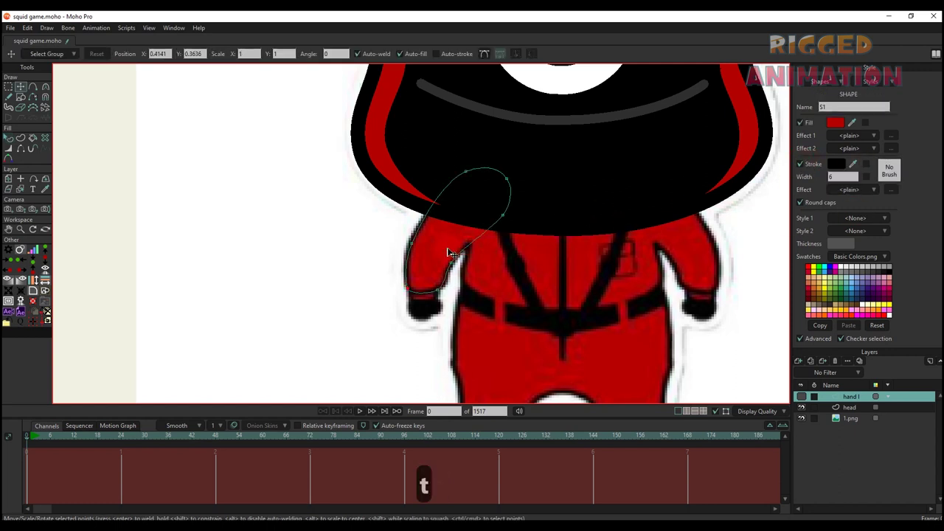
Copy the whole arm shape and add a new vector layer named hand r
{"action": "key", "text": "ctrl+a"}
{"action": "key", "text": "ctrl+c"}
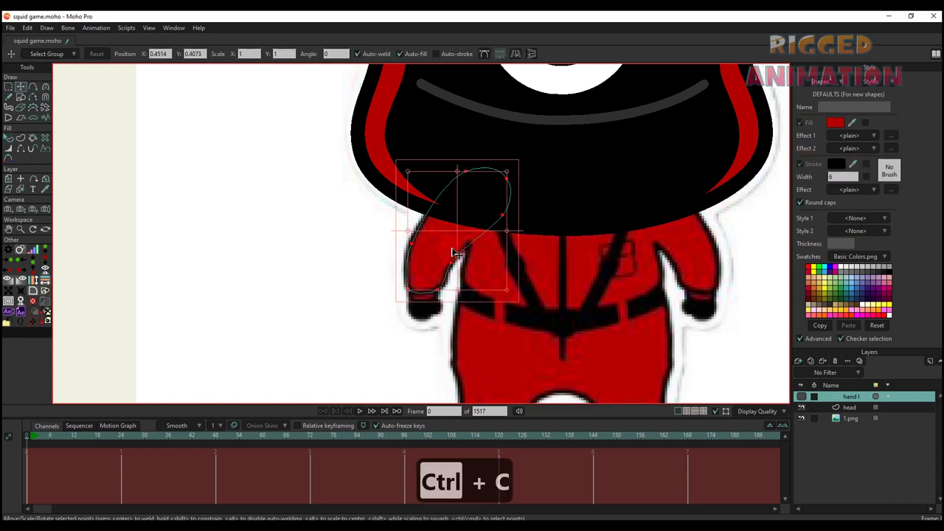
{"action": "left_click", "coordinate": [799, 361]}
{"action": "left_click", "coordinate": [808, 372]}
{"action": "double_click", "coordinate": [854, 397]}
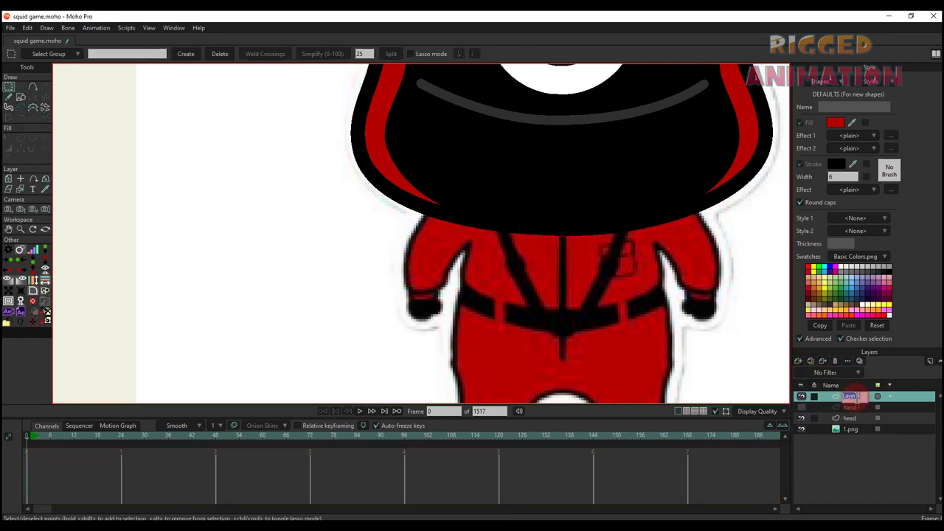
{"action": "type", "text": "hand "}
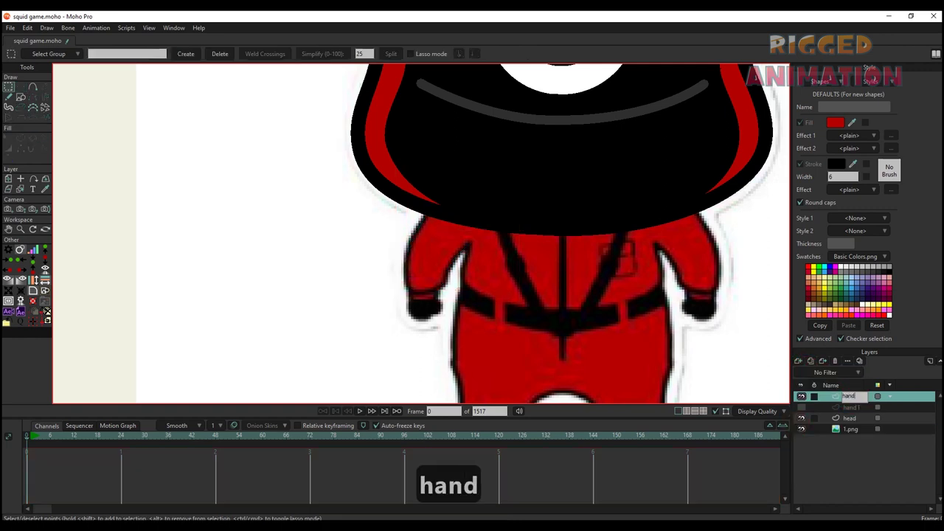
{"action": "type", "text": "r"}
{"action": "key", "text": "Return"}
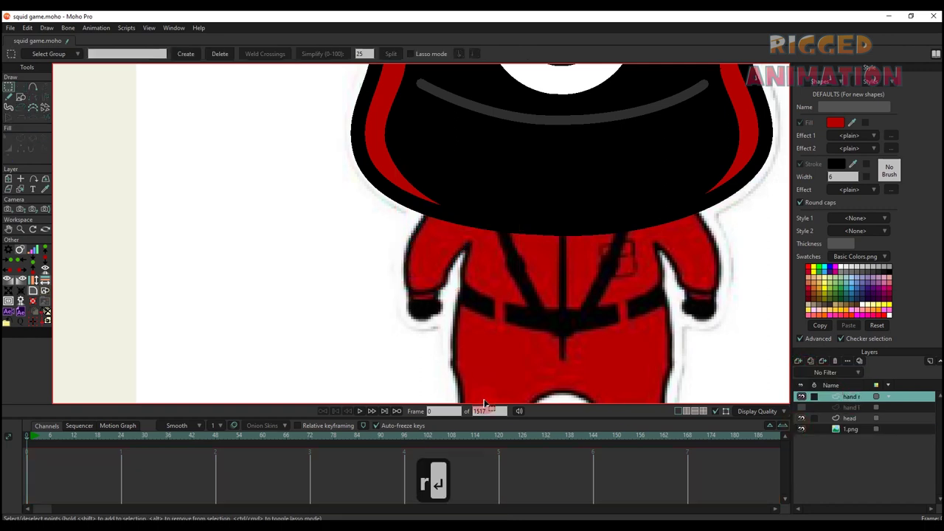
Paste the arm shape into hand r, flip it horizontally and move it onto the opposite arm of the reference
{"action": "key", "text": "ctrl+v"}
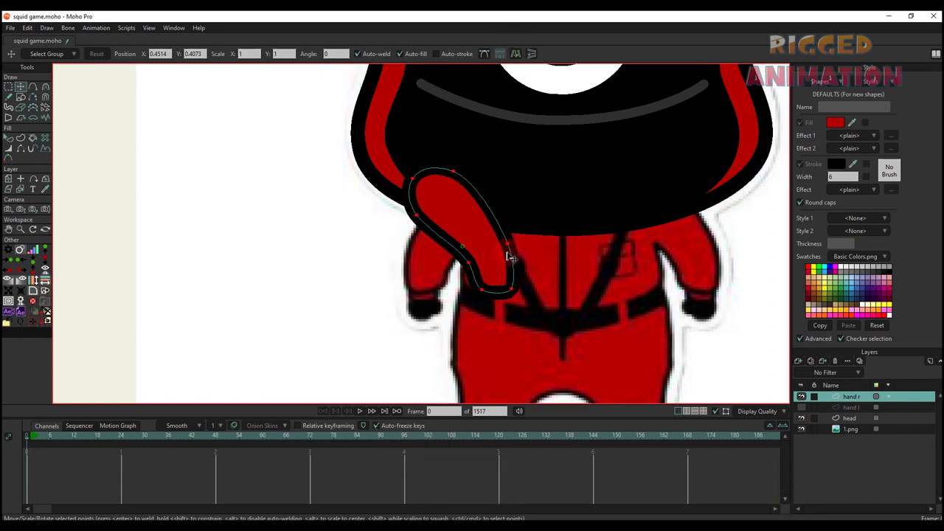
{"action": "left_click_drag", "start_coordinate": [509, 257], "coordinate": [678, 246]}
{"action": "key", "text": "q"}
{"action": "left_click", "coordinate": [708, 262]}
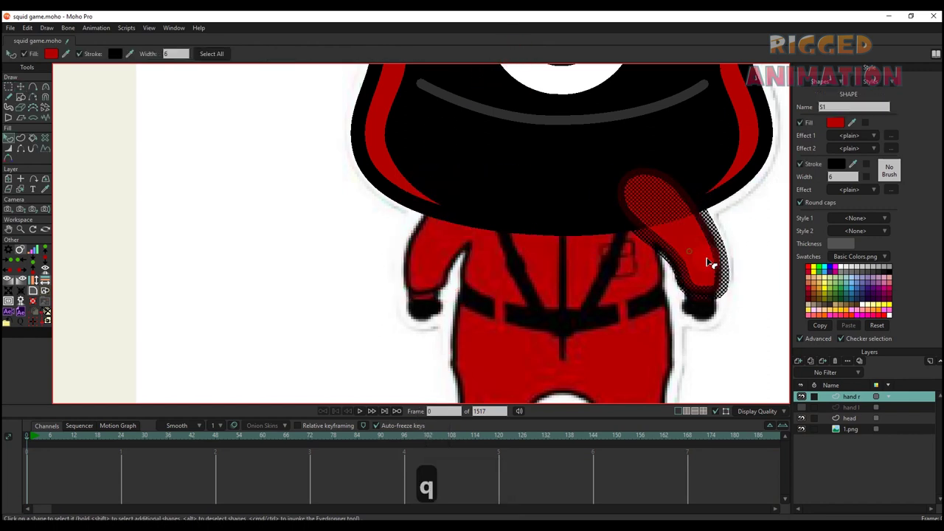
Set the stroke width of the red hood shape on the head layer to 3
{"action": "scroll", "coordinate": [645, 211], "scroll_direction": "down", "scroll_amount": 2}
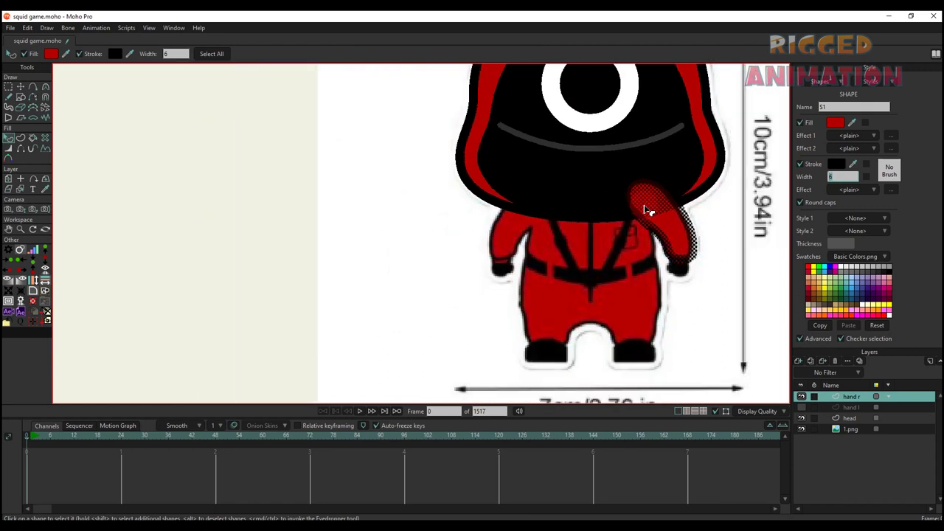
{"action": "left_click", "coordinate": [707, 324]}
{"action": "left_click", "coordinate": [848, 418]}
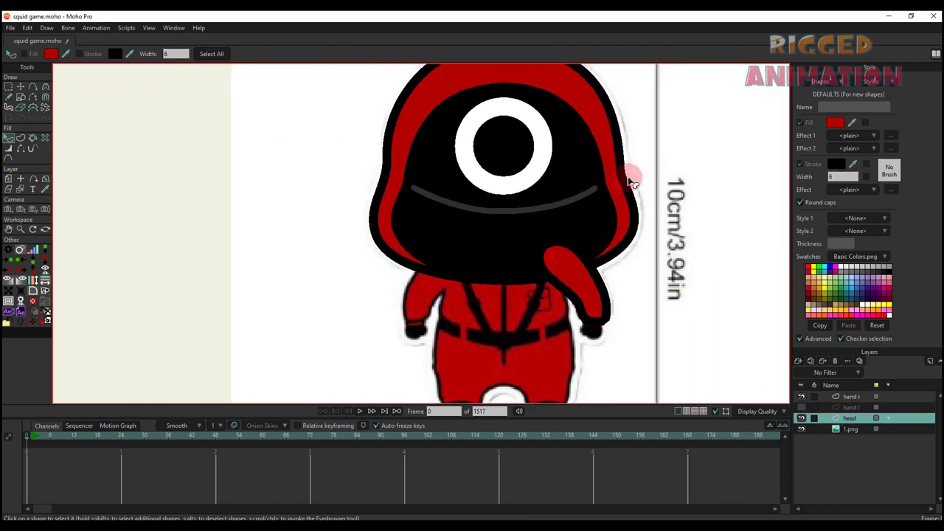
{"action": "left_click", "coordinate": [628, 210]}
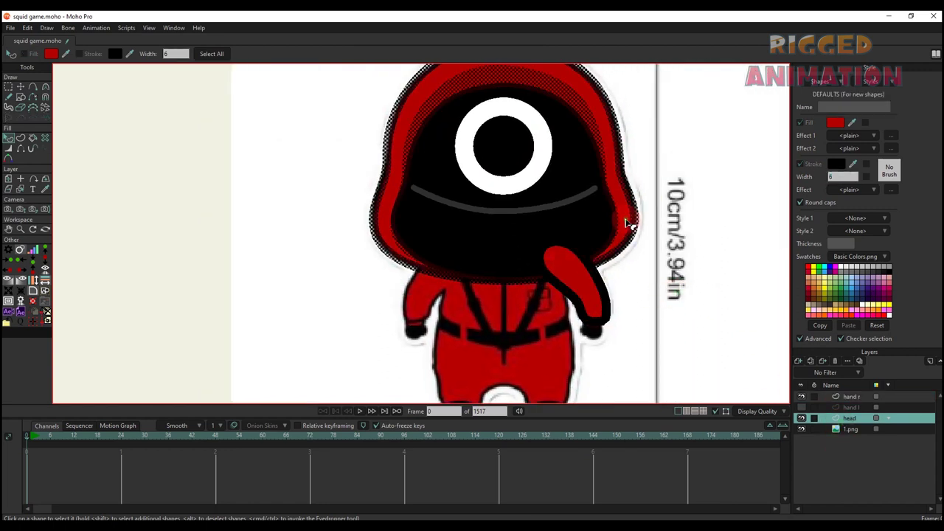
{"action": "left_click", "coordinate": [647, 270]}
{"action": "scroll", "coordinate": [611, 214], "scroll_direction": "down", "scroll_amount": 2}
{"action": "scroll", "coordinate": [611, 227], "scroll_direction": "up", "scroll_amount": 3}
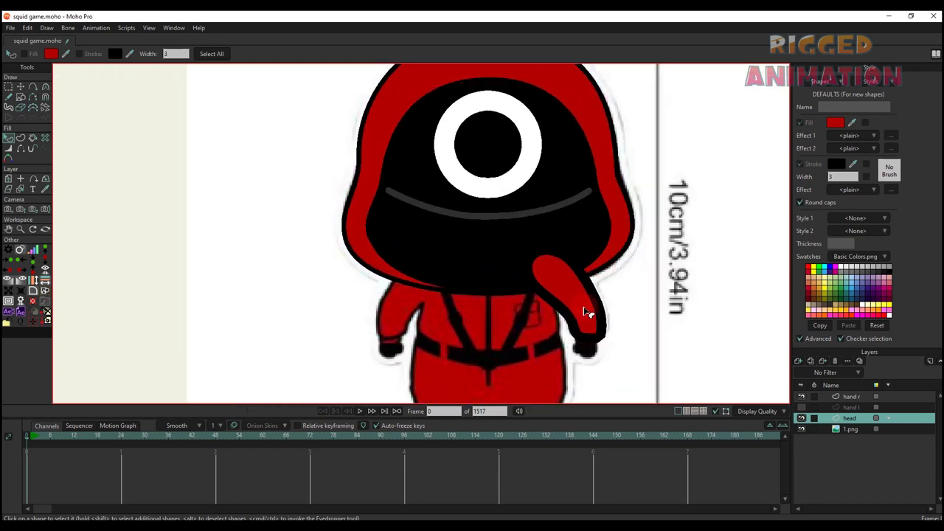
Set the stroke width of the arm shapes on hand r and hand l to 3, and show the hand l layer
{"action": "right_click", "coordinate": [852, 399]}
{"action": "left_click", "coordinate": [596, 301]}
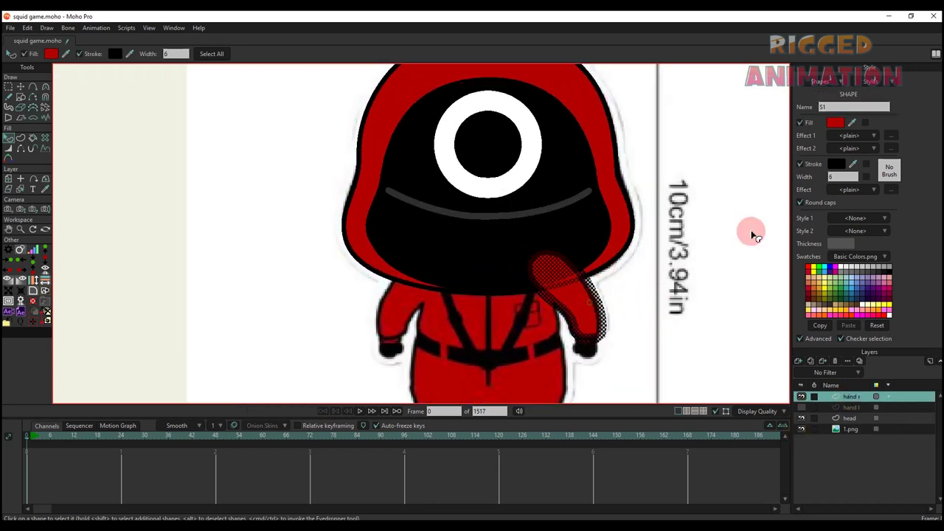
{"action": "left_click", "coordinate": [713, 219]}
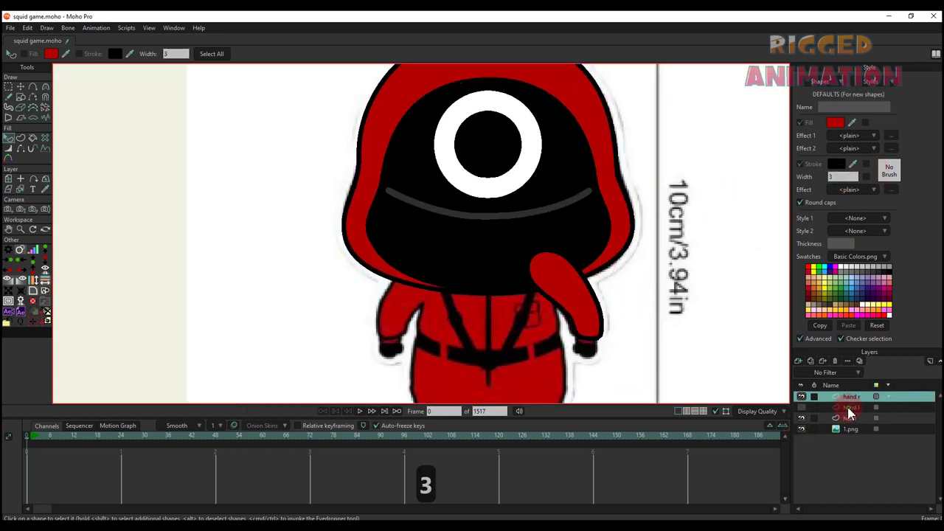
{"action": "left_click", "coordinate": [848, 409]}
{"action": "left_click", "coordinate": [402, 305]}
{"action": "left_click", "coordinate": [759, 220]}
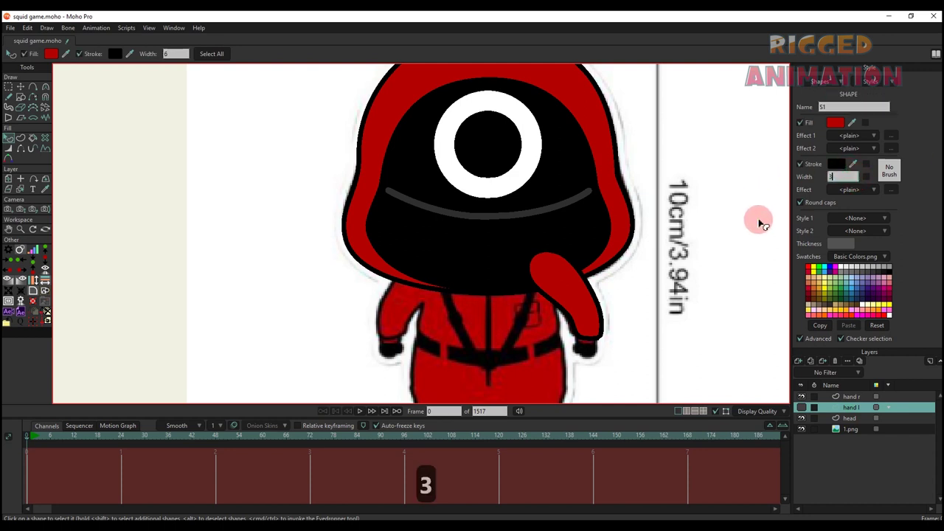
{"action": "left_click", "coordinate": [746, 344]}
Move the hand r and hand l layers together below head in the layer order
{"action": "scroll", "coordinate": [625, 307], "scroll_direction": "down", "scroll_amount": 2}
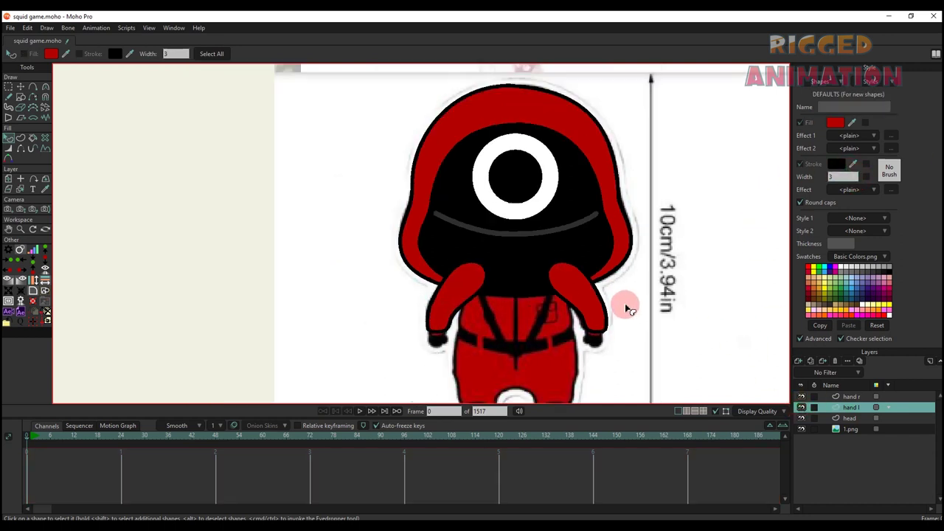
{"action": "left_click", "coordinate": [853, 398], "text": "shift"}
{"action": "left_click_drag", "start_coordinate": [860, 408], "coordinate": [858, 422]}
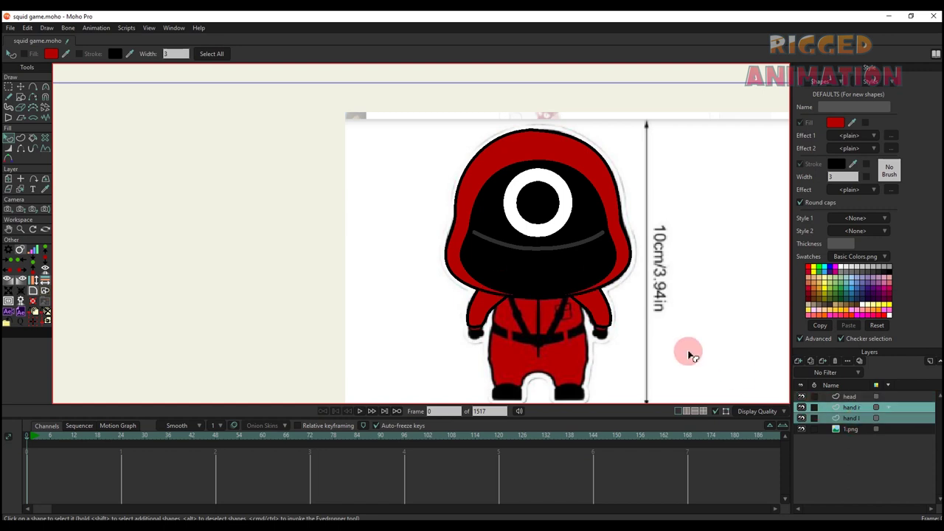
Hide the hand r and hand l layers to expose the arms and torso of the reference
{"action": "scroll", "coordinate": [663, 315], "scroll_direction": "up", "scroll_amount": 2}
{"action": "key", "text": "q"}
{"action": "left_click", "coordinate": [663, 315]}
{"action": "scroll", "coordinate": [610, 319], "scroll_direction": "down", "scroll_amount": 1}
{"action": "scroll", "coordinate": [547, 310], "scroll_direction": "up", "scroll_amount": 2}
{"action": "left_click_drag", "start_coordinate": [546, 308], "coordinate": [549, 269]}
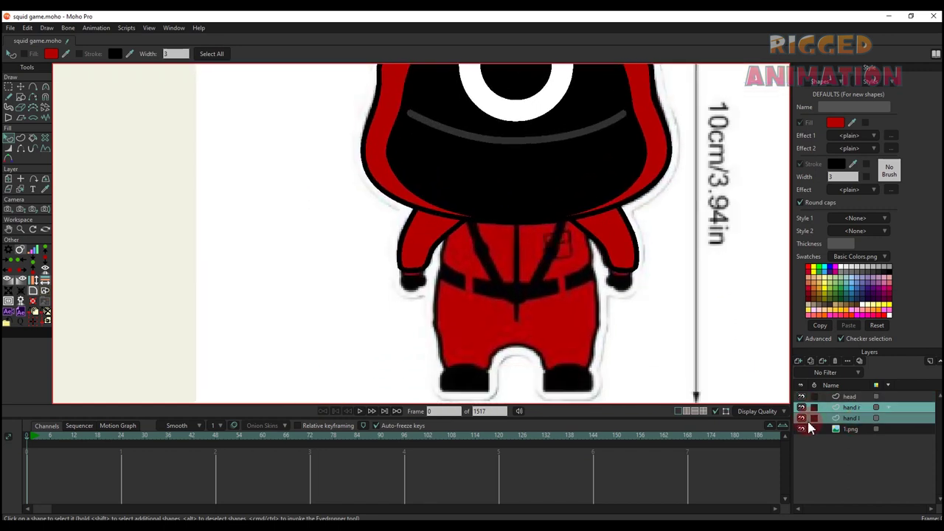
{"action": "left_click", "coordinate": [802, 407]}
{"action": "left_click", "coordinate": [802, 417]}
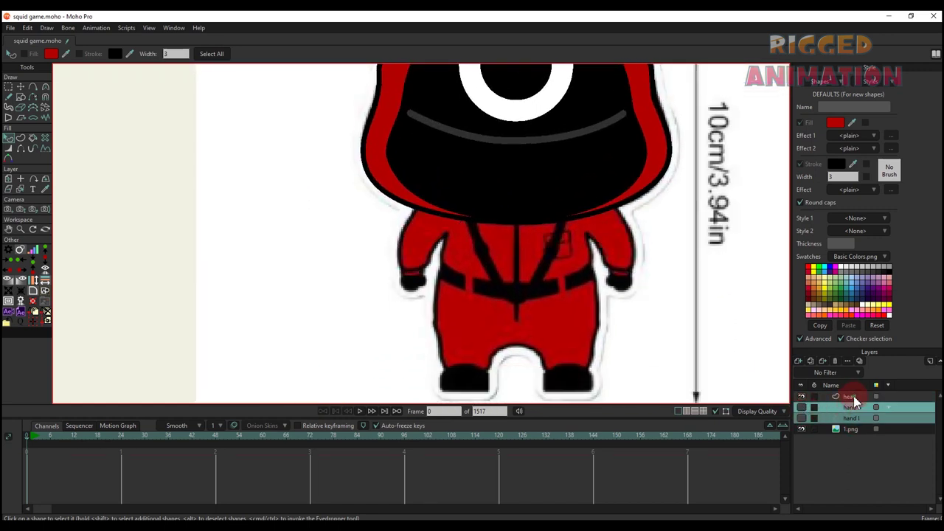
Add a new vector layer named body and place it directly below head
{"action": "left_click", "coordinate": [798, 361]}
{"action": "left_click", "coordinate": [849, 396]}
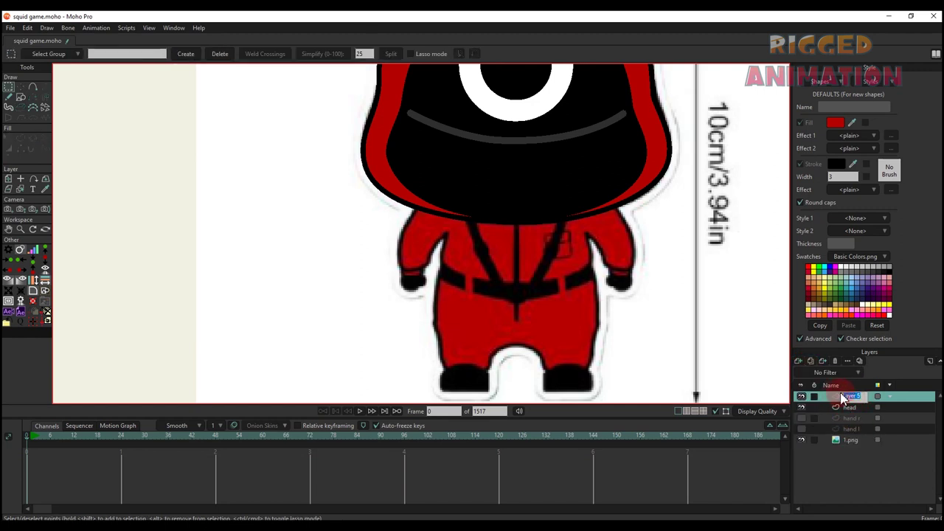
{"action": "type", "text": "body"}
{"action": "key", "text": "Return"}
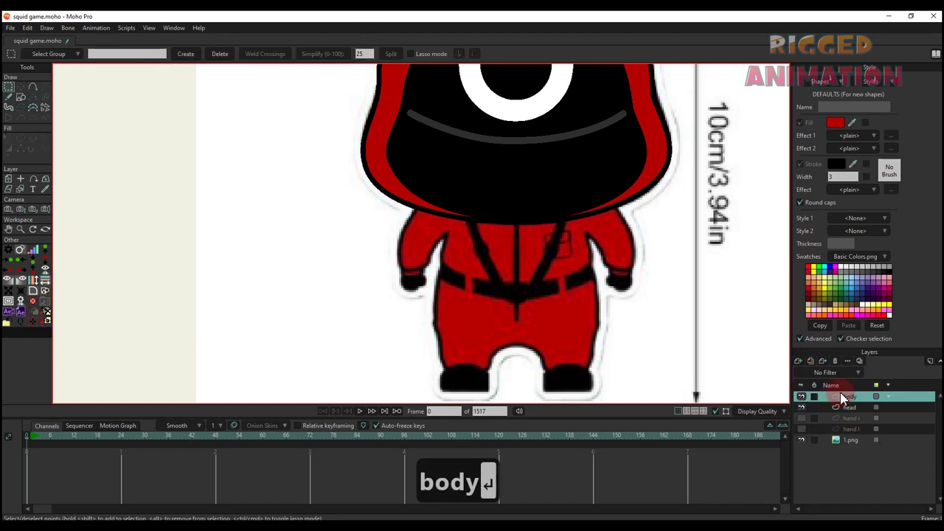
{"action": "left_click_drag", "start_coordinate": [843, 398], "coordinate": [852, 411]}
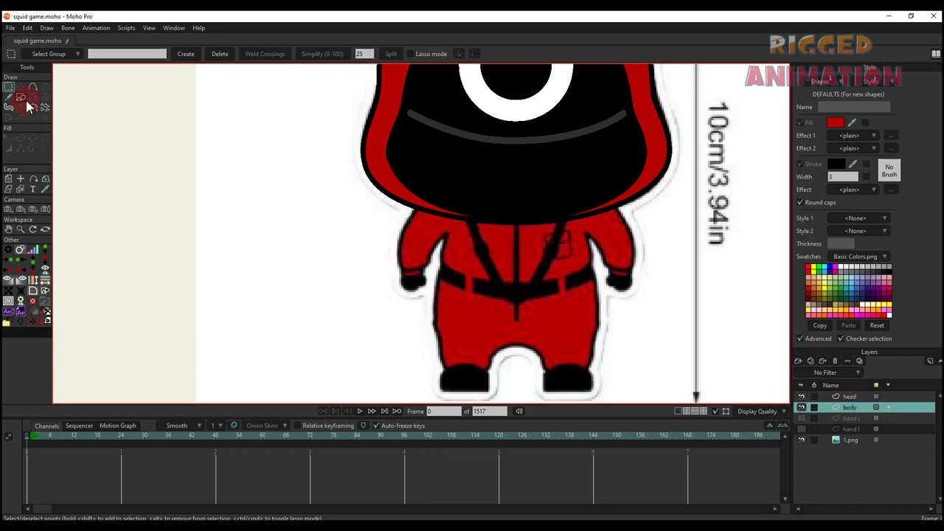
Draw a filled, stroked rectangle on the body layer over the guard's torso, from inside the hood down to just above the leg gap
{"action": "left_click", "coordinate": [21, 96]}
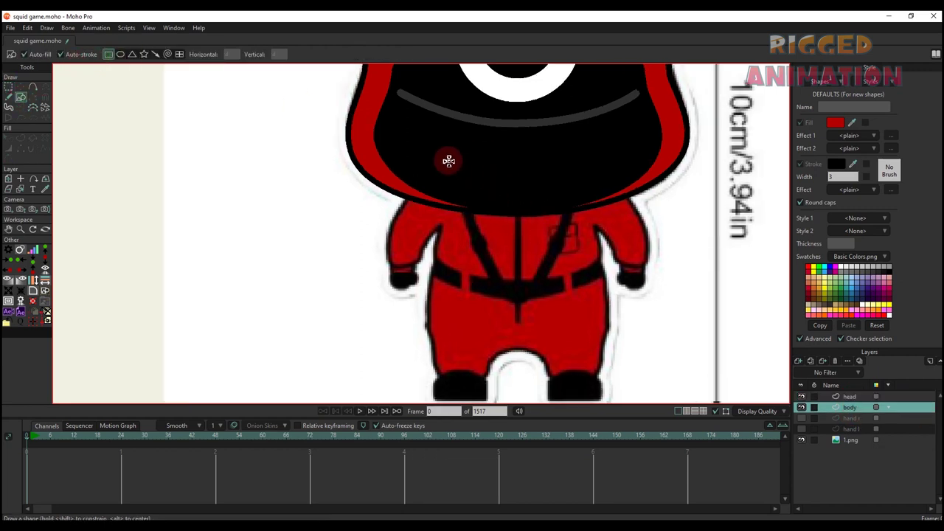
{"action": "mouse_move", "coordinate": [443, 157]}
{"action": "left_mouse_down"}
{"action": "mouse_move", "coordinate": [567, 327]}
{"action": "mouse_move", "coordinate": [594, 347]}
{"action": "left_mouse_up"}
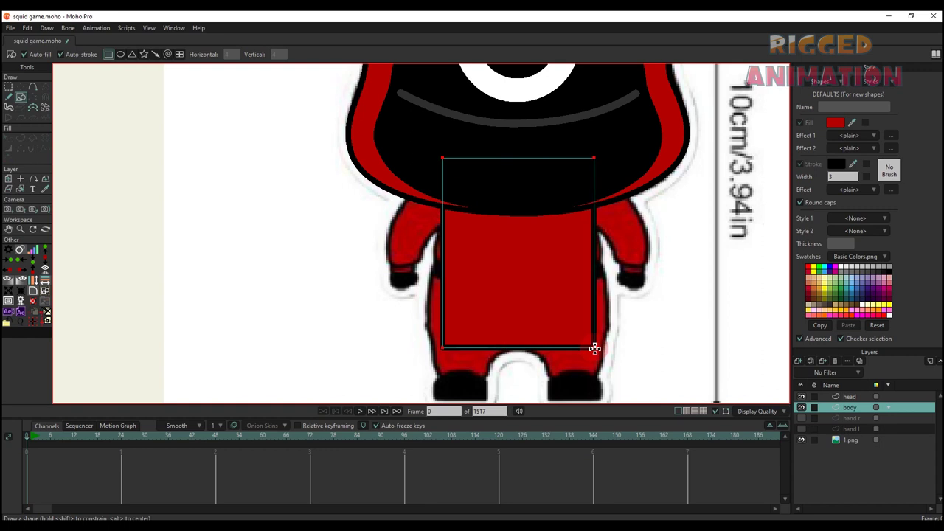
Widen the torso rectangle to the reference's hip width and pull its upper corners inward to form a tapered shape
{"action": "key", "text": "t"}
{"action": "left_click_drag", "start_coordinate": [597, 256], "coordinate": [606, 252]}
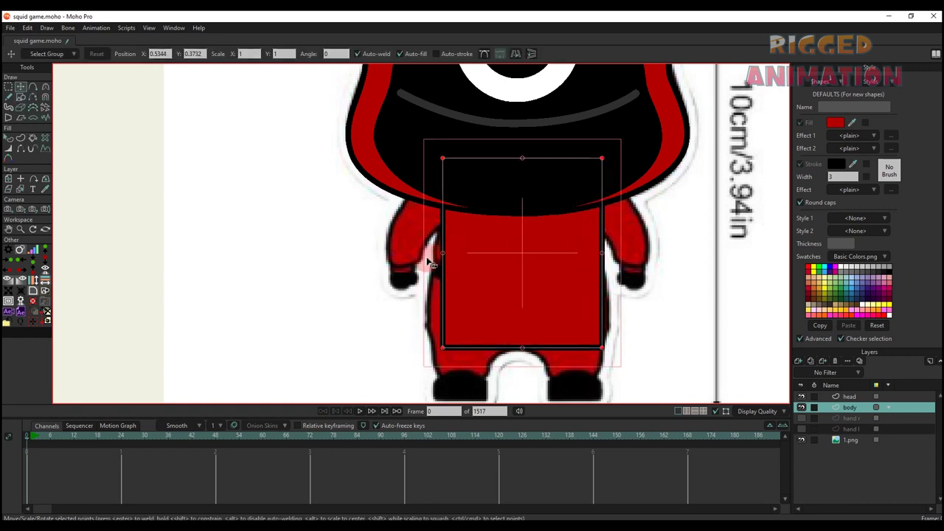
{"action": "left_click_drag", "start_coordinate": [446, 257], "coordinate": [432, 253]}
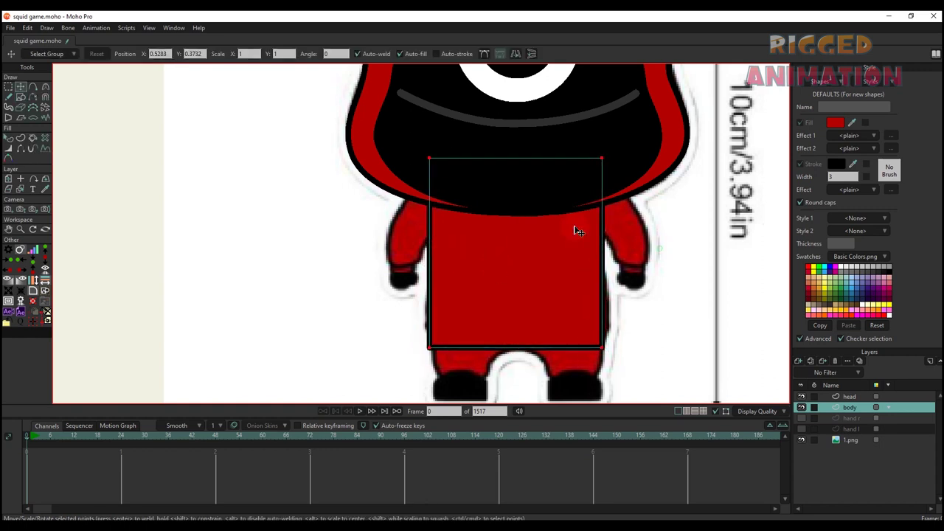
{"action": "left_click", "coordinate": [432, 160]}
{"action": "left_click_drag", "start_coordinate": [431, 160], "coordinate": [447, 158]}
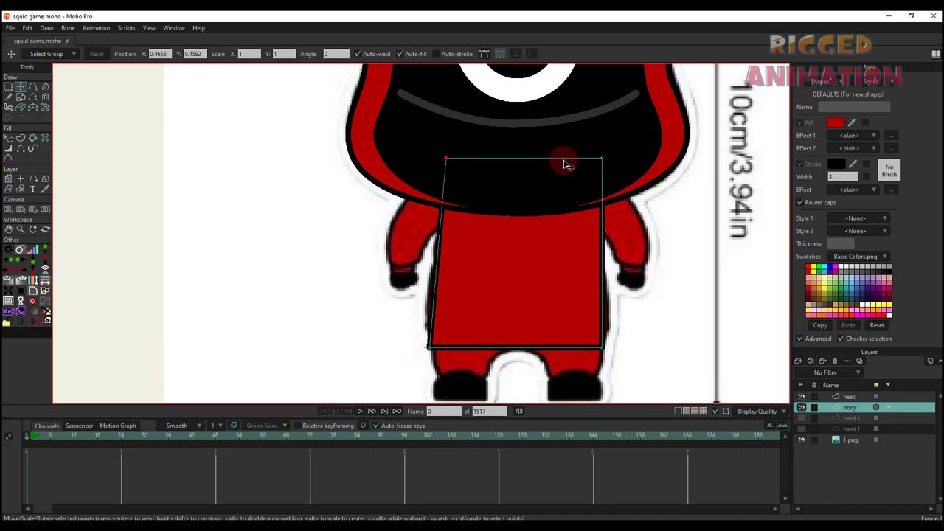
{"action": "left_click_drag", "start_coordinate": [602, 159], "coordinate": [586, 154]}
{"action": "left_click", "coordinate": [606, 347]}
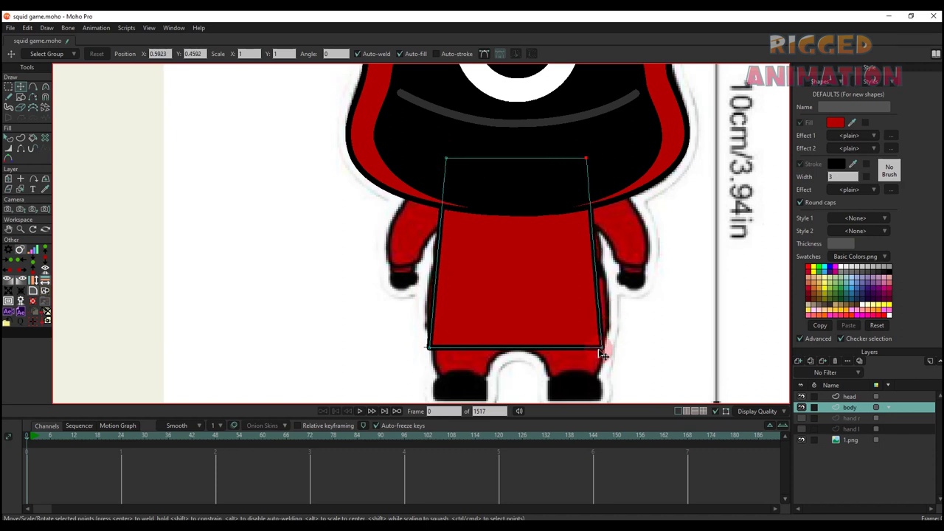
{"action": "left_click", "coordinate": [118, 222]}
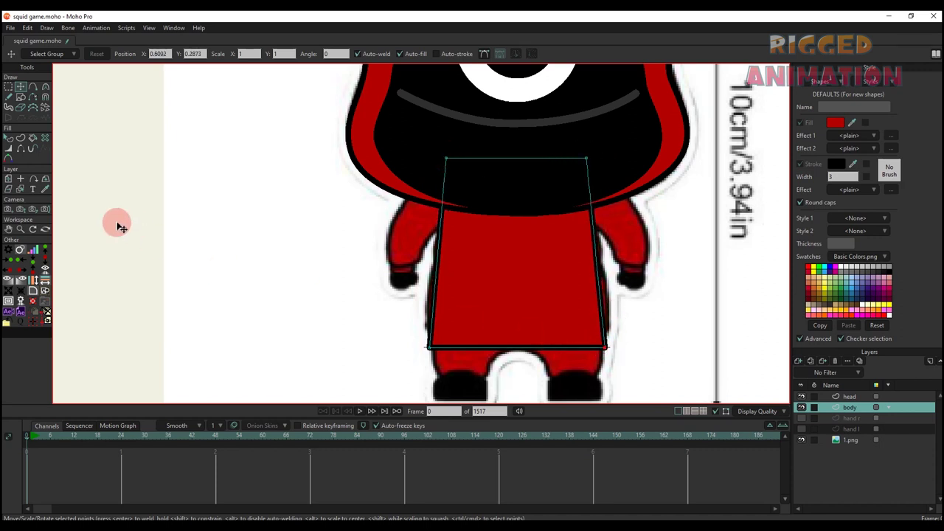
{"action": "left_click", "coordinate": [32, 290]}
{"action": "left_click", "coordinate": [190, 310]}
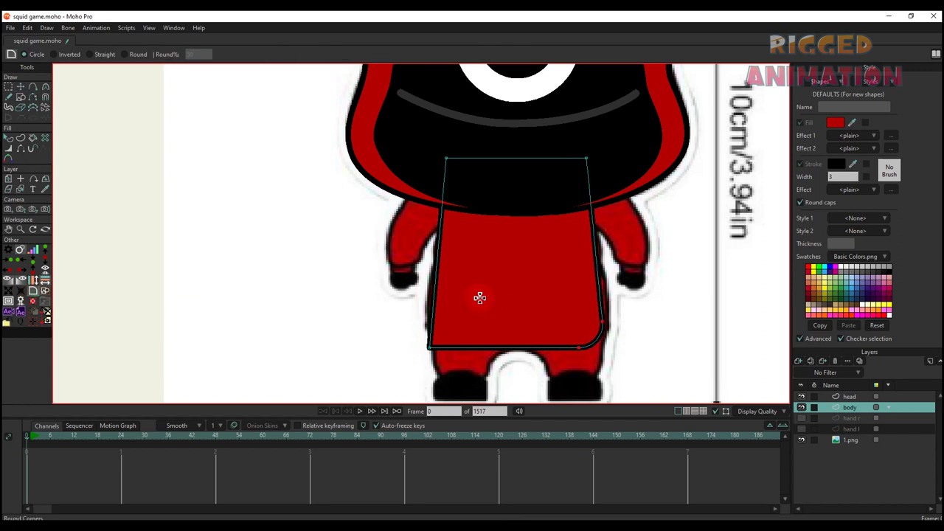
{"action": "key", "text": "ctrl+z"}
Round all four corners of the torso shape with circular Round Corners, using a generous radius
{"action": "key", "text": "t"}
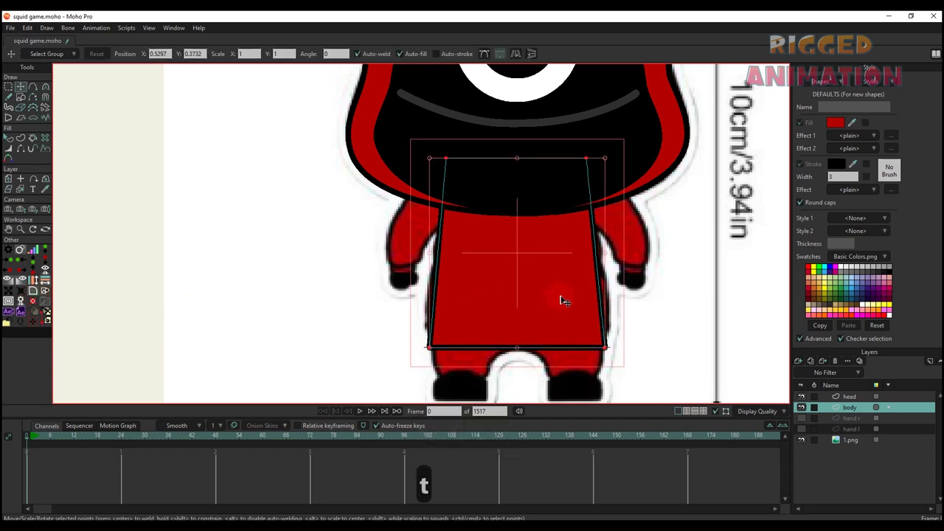
{"action": "key", "text": "c"}
{"action": "left_click", "coordinate": [32, 289]}
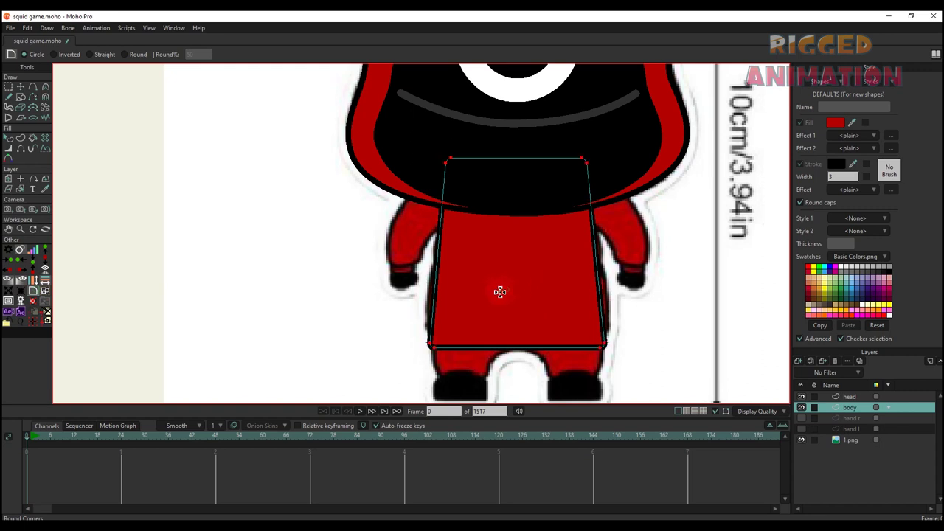
{"action": "left_click_drag", "start_coordinate": [499, 292], "coordinate": [469, 293]}
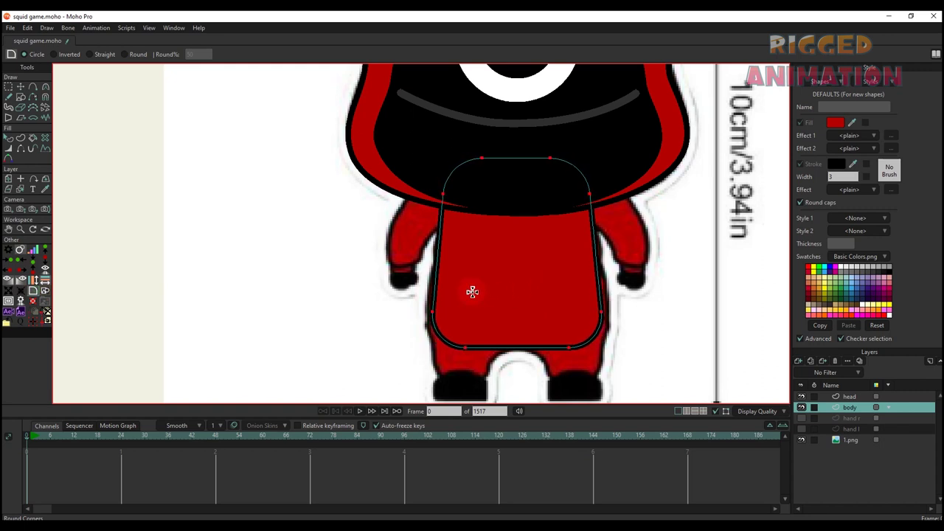
Move the torso's lower side points outward to the reference edges and nudge the upper side point inward under the hood
{"action": "key", "text": "t"}
{"action": "key", "text": "r"}
{"action": "key", "text": "t"}
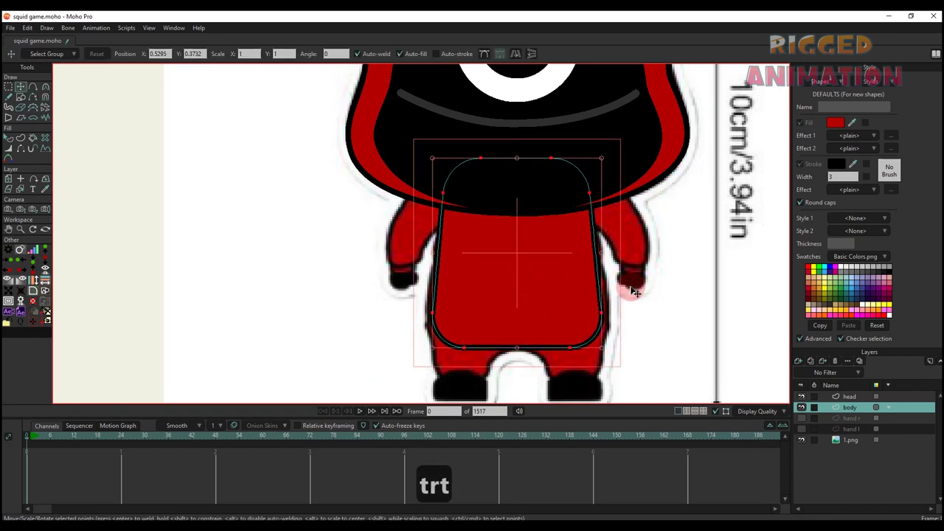
{"action": "left_click_drag", "start_coordinate": [444, 320], "coordinate": [438, 318]}
{"action": "left_click_drag", "start_coordinate": [433, 191], "coordinate": [438, 190]}
{"action": "left_click", "coordinate": [577, 195], "text": "shift"}
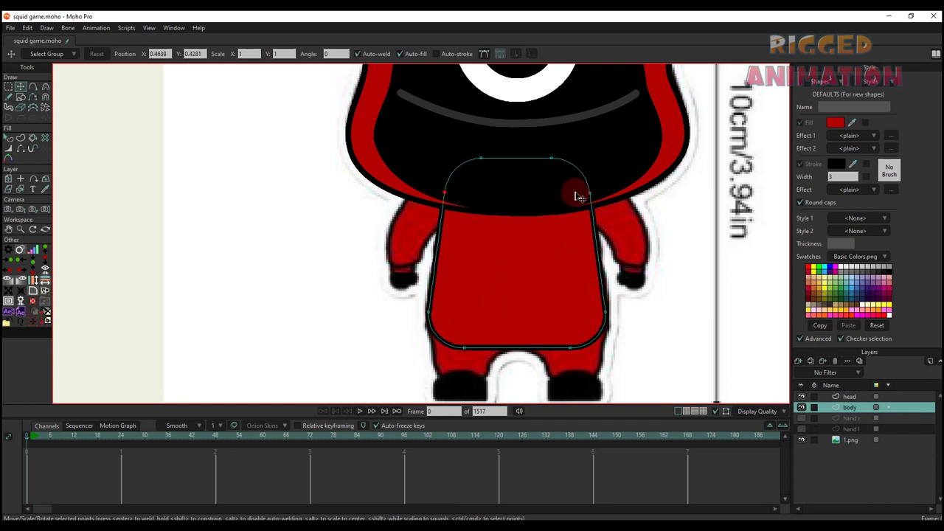
{"action": "scroll", "coordinate": [583, 195], "scroll_direction": "down", "scroll_amount": 2}
{"action": "key", "text": "q"}
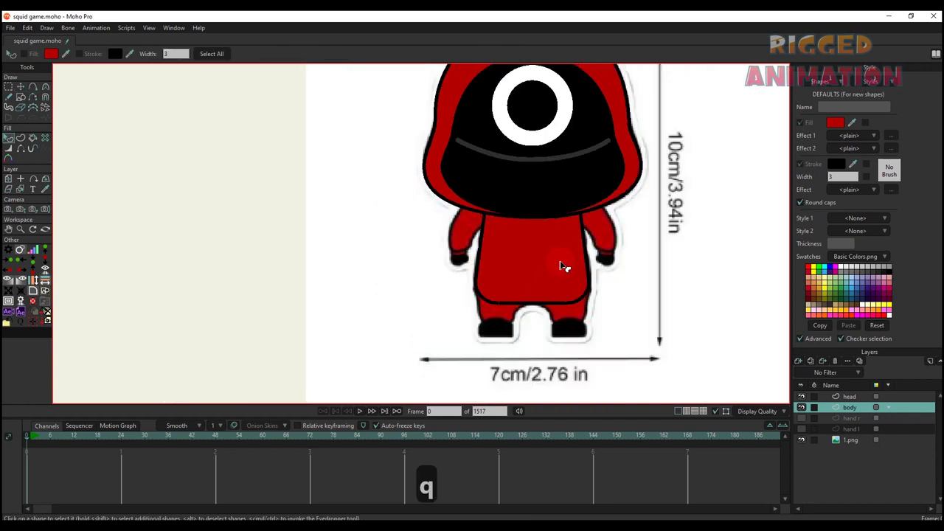
Hide the body layer to expose the belt in the reference and add a new vector layer directly above it
{"action": "key", "text": "t"}
{"action": "key", "text": "a"}
{"action": "scroll", "coordinate": [517, 273], "scroll_direction": "up", "scroll_amount": 3}
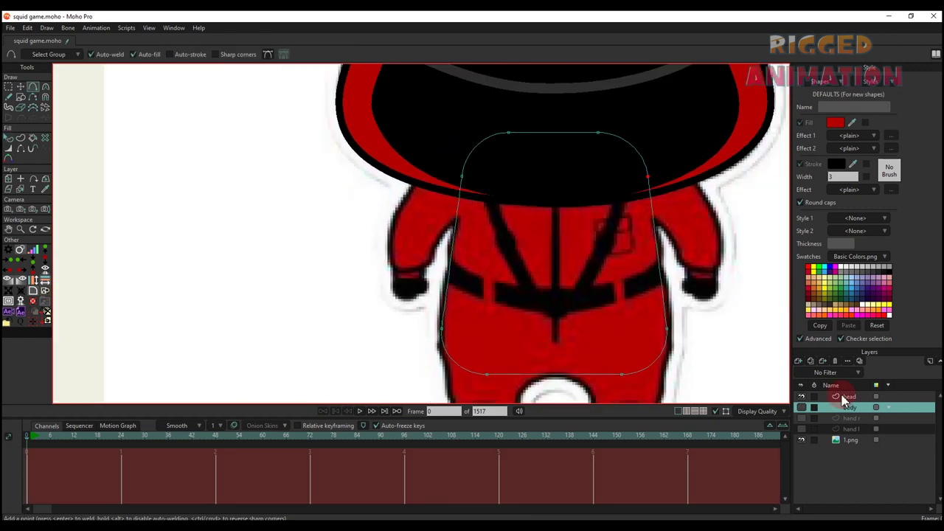
{"action": "left_click", "coordinate": [804, 362]}
{"action": "left_click", "coordinate": [836, 404]}
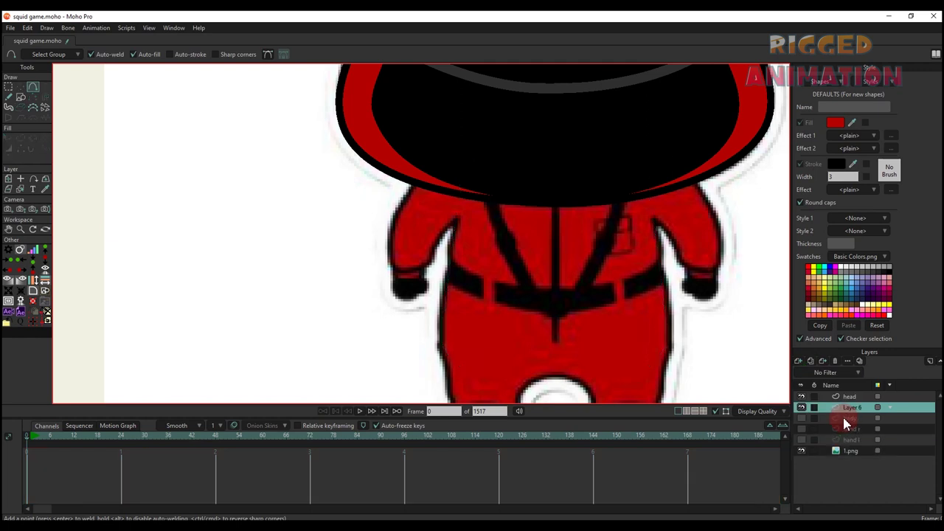
Group the new vector layer with the body layer and name the group body
{"action": "right_click", "coordinate": [853, 416]}
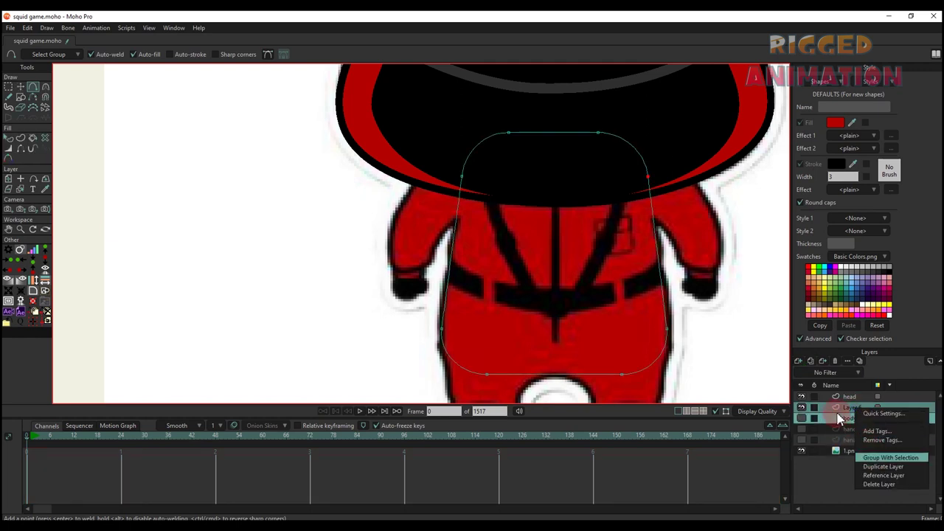
{"action": "left_click", "coordinate": [885, 455]}
{"action": "double_click", "coordinate": [854, 415]}
{"action": "type", "text": "bo"}
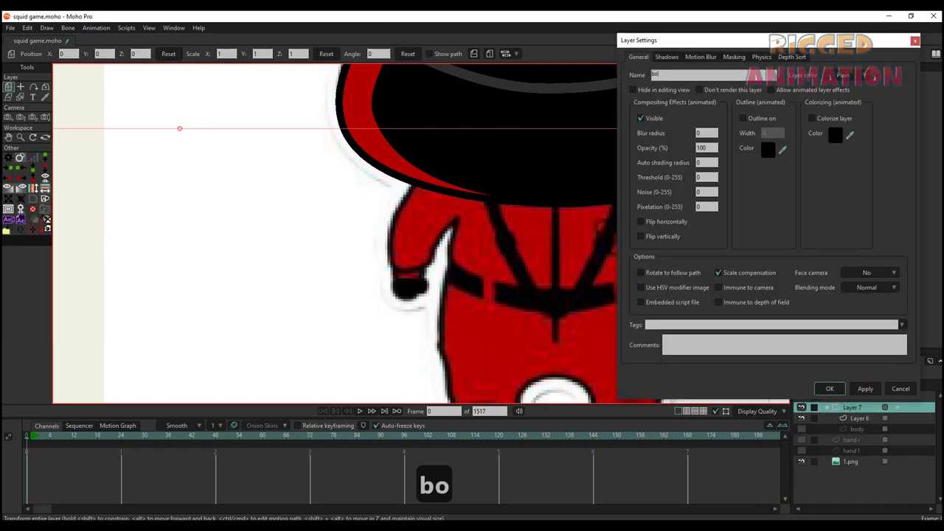
{"action": "type", "text": "dy"}
{"action": "key", "text": "Return"}
Draw a closed, filled belt outline across the waist on the new layer with the Add Point tool
{"action": "left_click", "coordinate": [854, 419]}
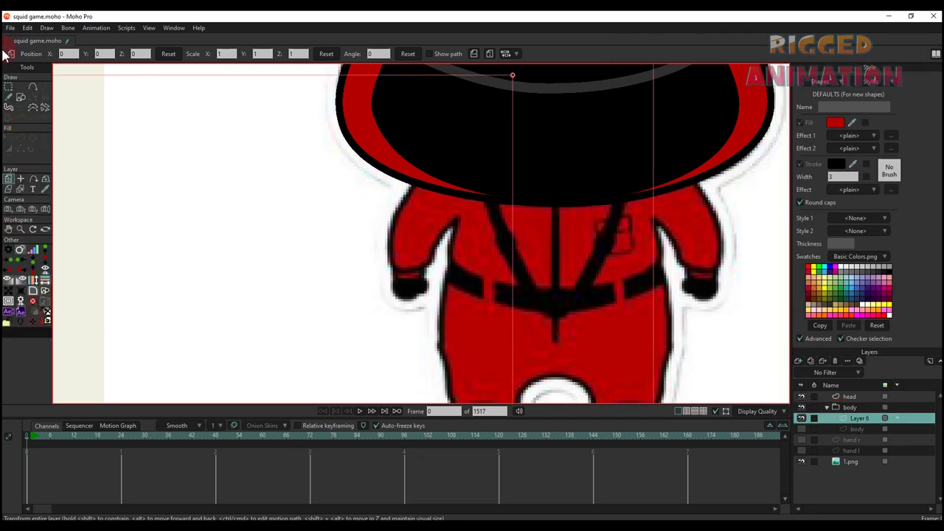
{"action": "left_click", "coordinate": [20, 97]}
{"action": "left_click", "coordinate": [107, 54]}
{"action": "left_click", "coordinate": [33, 87]}
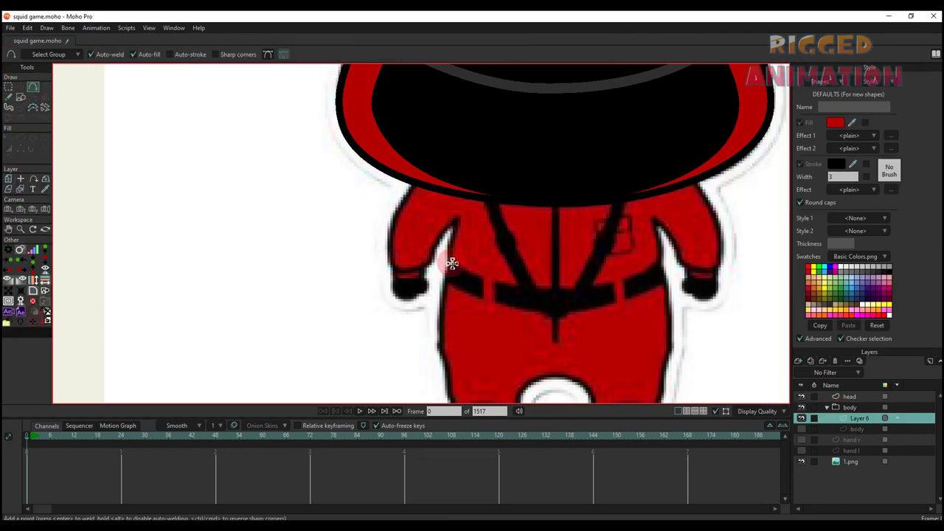
{"action": "left_click_drag", "start_coordinate": [444, 260], "coordinate": [668, 255]}
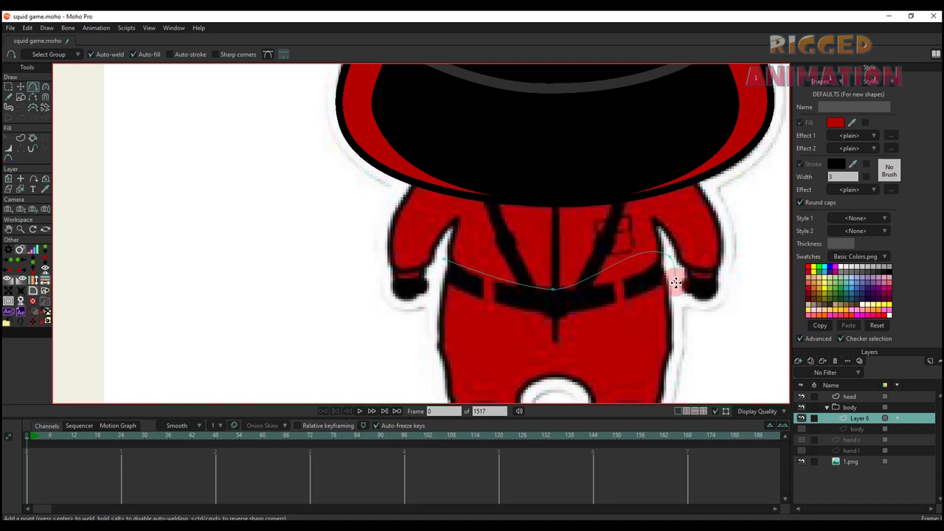
{"action": "left_click", "coordinate": [675, 283]}
{"action": "left_click", "coordinate": [556, 314]}
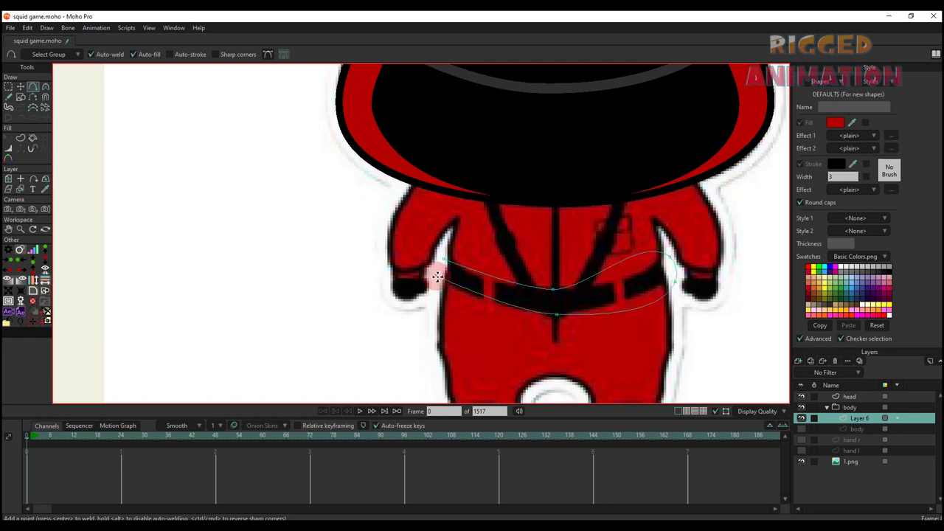
{"action": "mouse_move", "coordinate": [437, 276]}
{"action": "left_mouse_down"}
{"action": "mouse_move", "coordinate": [433, 263]}
{"action": "mouse_move", "coordinate": [443, 260]}
{"action": "left_mouse_up"}
{"action": "key", "text": "t"}
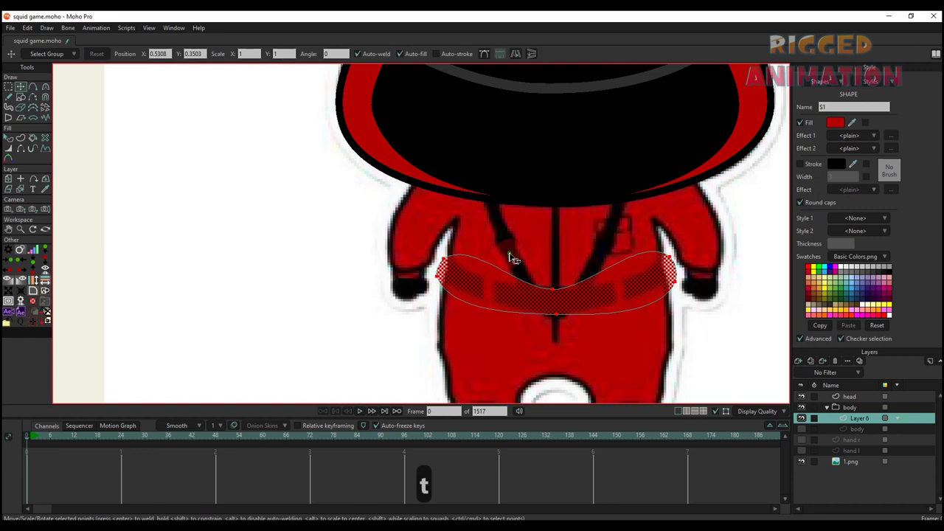
{"action": "left_click", "coordinate": [511, 263]}
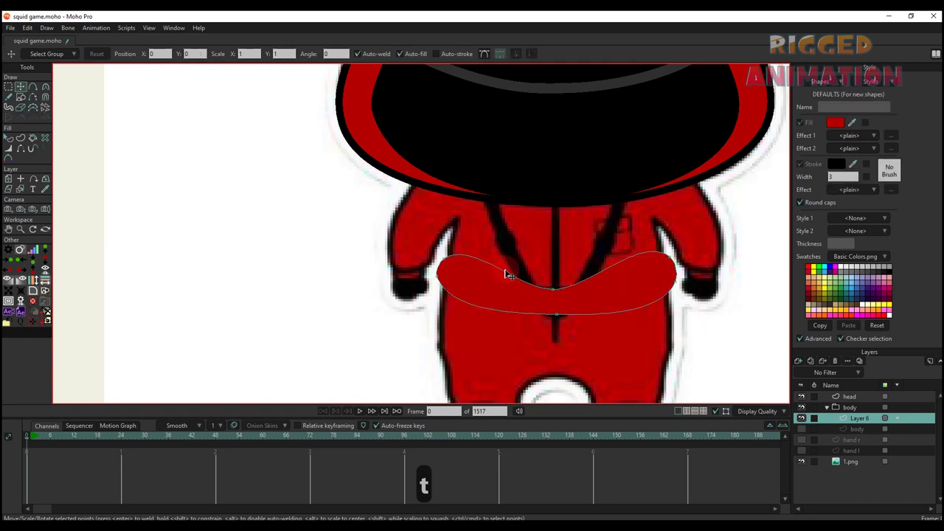
Hide the belt's layer and adjust the curve handles at the belt's ends so its edges follow the reference
{"action": "left_click", "coordinate": [802, 418]}
{"action": "scroll", "coordinate": [542, 266], "scroll_direction": "up", "scroll_amount": 1}
{"action": "key", "text": "t"}
{"action": "key", "text": "c"}
{"action": "left_click_drag", "start_coordinate": [464, 240], "coordinate": [463, 280]}
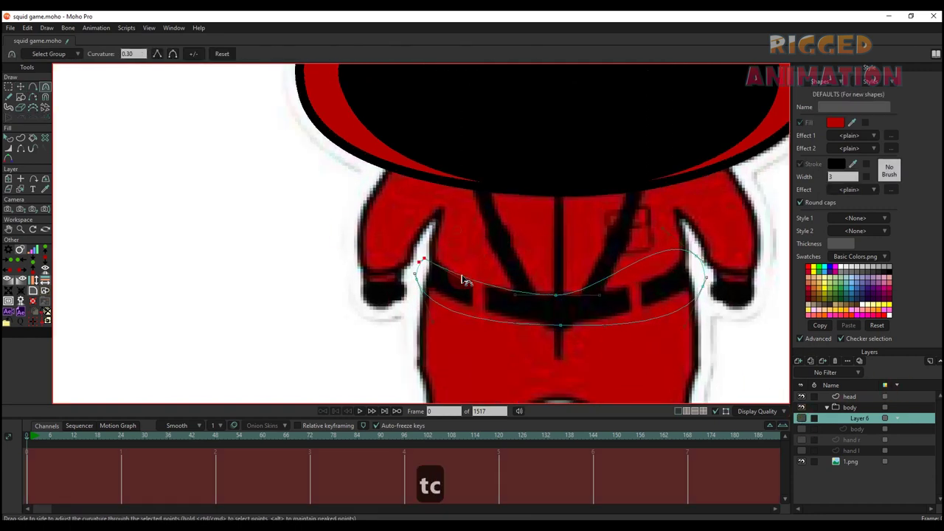
{"action": "left_click_drag", "start_coordinate": [644, 218], "coordinate": [664, 260]}
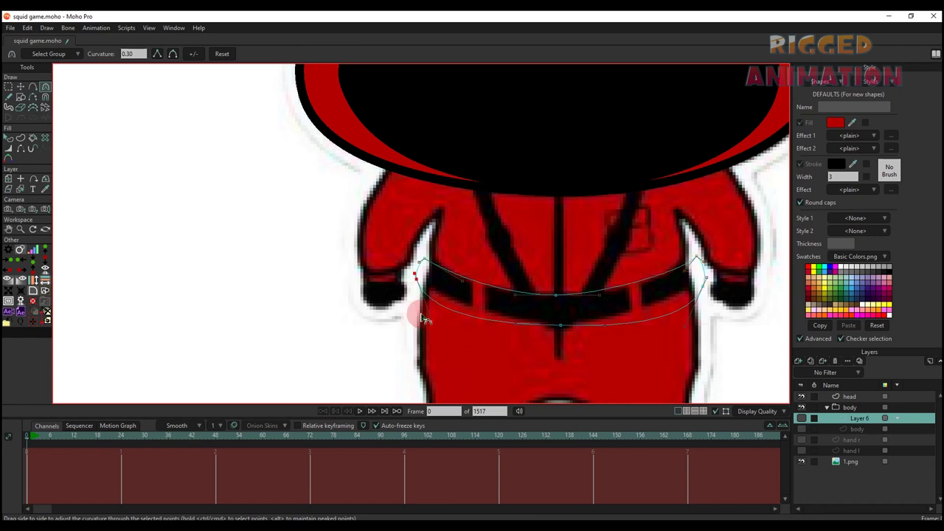
{"action": "left_click", "coordinate": [700, 321]}
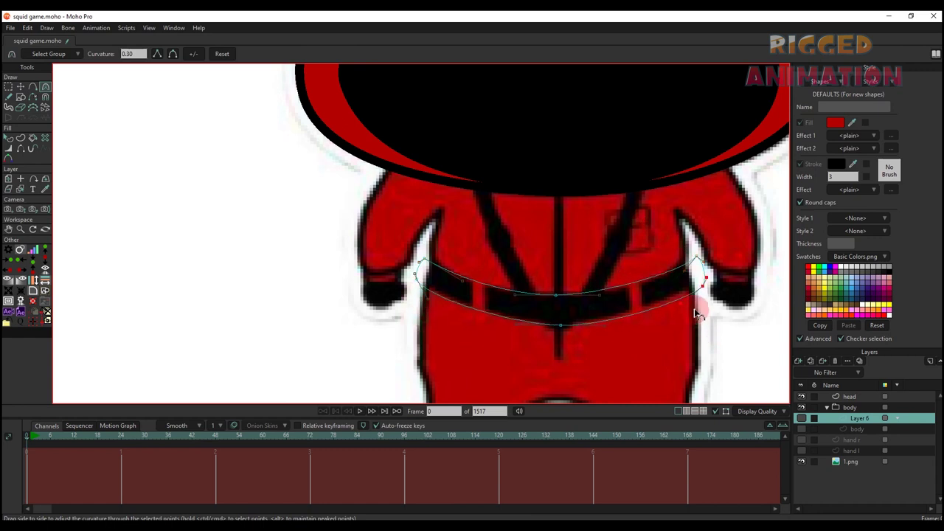
Fine-tune the belt's centre points and curve handles so both long edges match the reference belt
{"action": "key", "text": "t"}
{"action": "left_click_drag", "start_coordinate": [560, 325], "coordinate": [557, 296]}
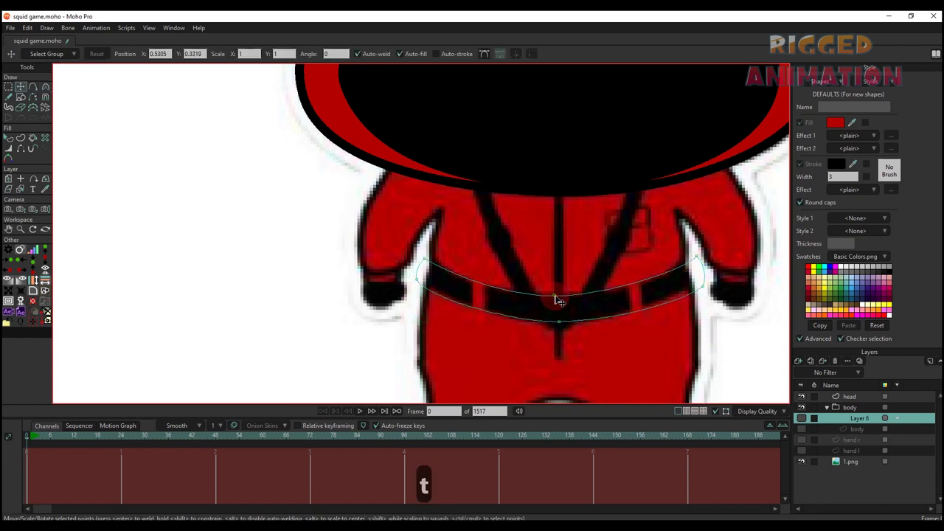
{"action": "key", "text": "c"}
{"action": "left_click", "coordinate": [702, 284]}
{"action": "key", "text": "t"}
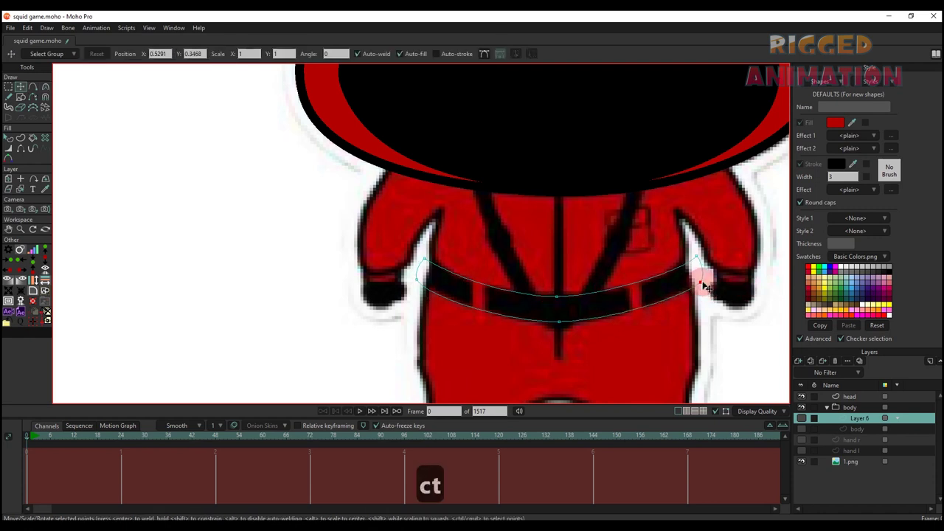
{"action": "key", "text": "c"}
{"action": "left_click_drag", "start_coordinate": [617, 294], "coordinate": [633, 291]}
{"action": "left_click_drag", "start_coordinate": [509, 304], "coordinate": [499, 301]}
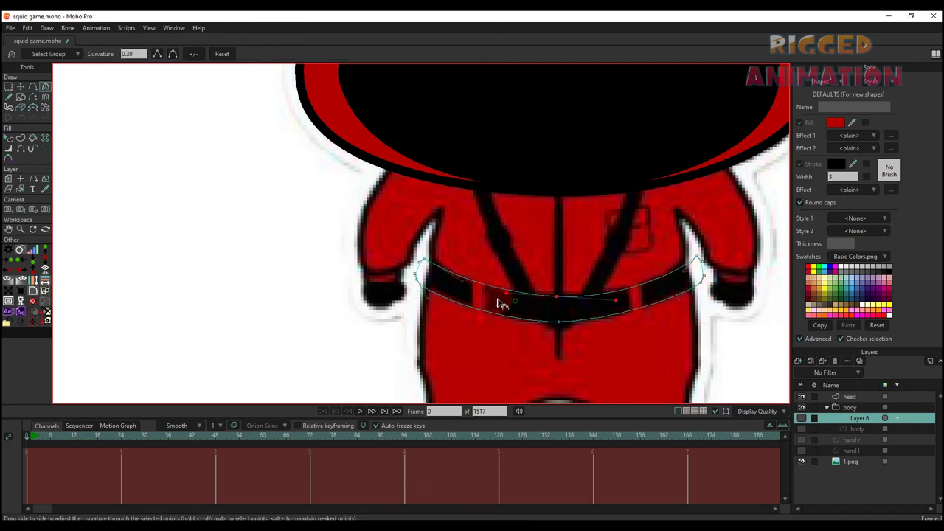
Draw a four-point belt loop over the left red gap in the belt, with sharp corners and straight sides
{"action": "key", "text": "a"}
{"action": "scroll", "coordinate": [480, 286], "scroll_direction": "up", "scroll_amount": 5}
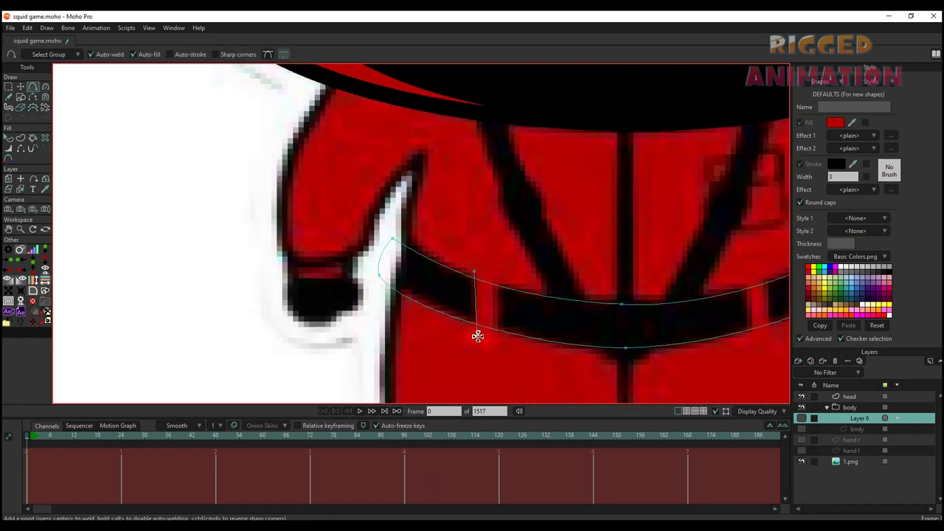
{"action": "left_click_drag", "start_coordinate": [494, 275], "coordinate": [475, 272]}
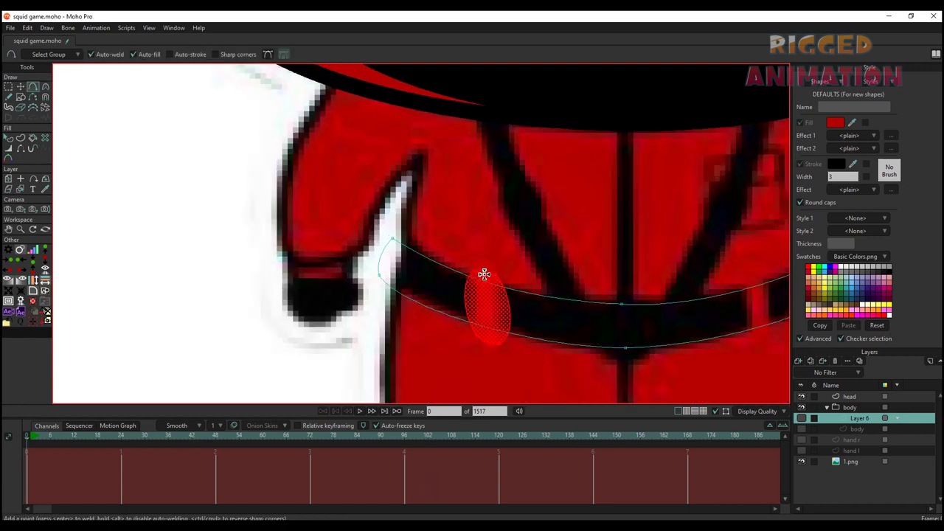
{"action": "key", "text": "c"}
{"action": "key", "text": "t"}
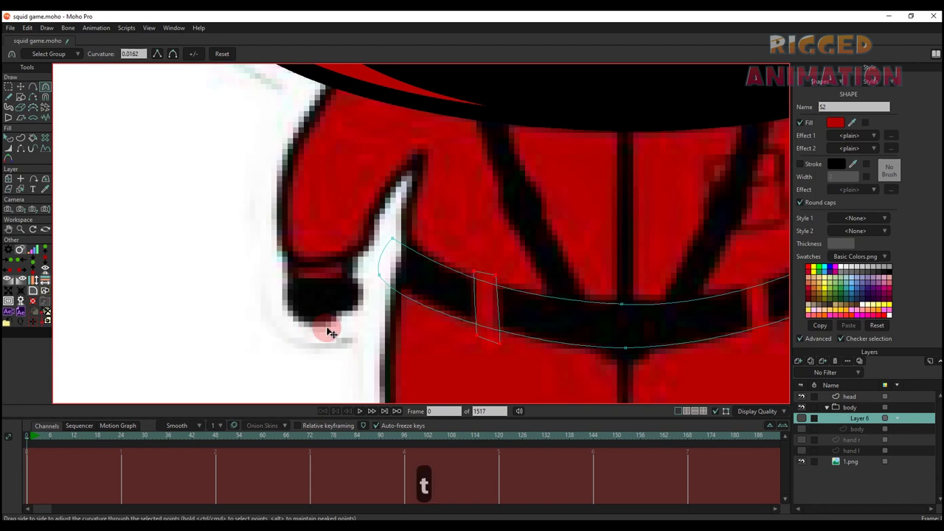
{"action": "left_click", "coordinate": [484, 273]}
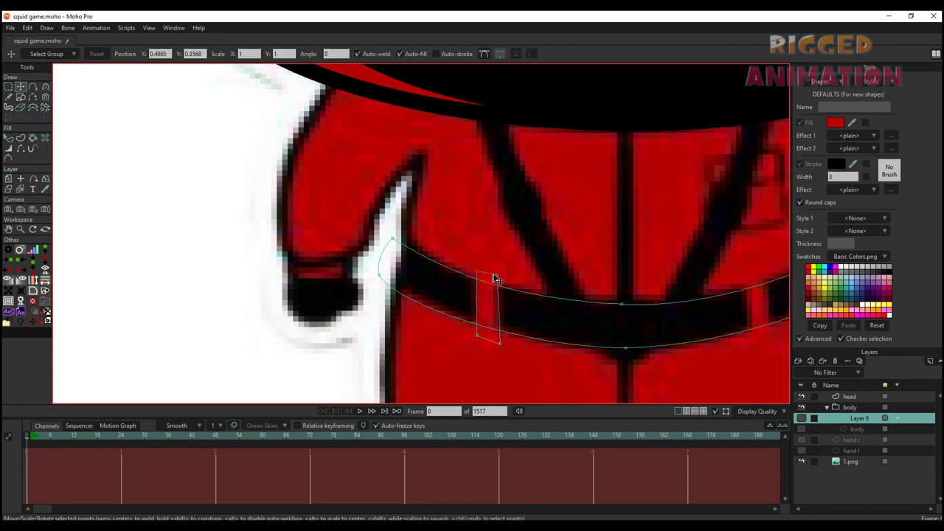
Duplicate the belt loop, place the copy over the right red gap in the belt and flip it horizontally
{"action": "scroll", "coordinate": [495, 311], "scroll_direction": "down", "scroll_amount": 5}
{"action": "scroll", "coordinate": [453, 293], "scroll_direction": "up", "scroll_amount": 4}
{"action": "left_click_drag", "start_coordinate": [495, 312], "coordinate": [700, 298]}
{"action": "left_click", "coordinate": [452, 292]}
{"action": "key", "text": "ctrl+c"}
{"action": "key", "text": "ctrl+v"}
{"action": "left_click_drag", "start_coordinate": [666, 267], "coordinate": [557, 227]}
{"action": "left_click", "coordinate": [528, 54]}
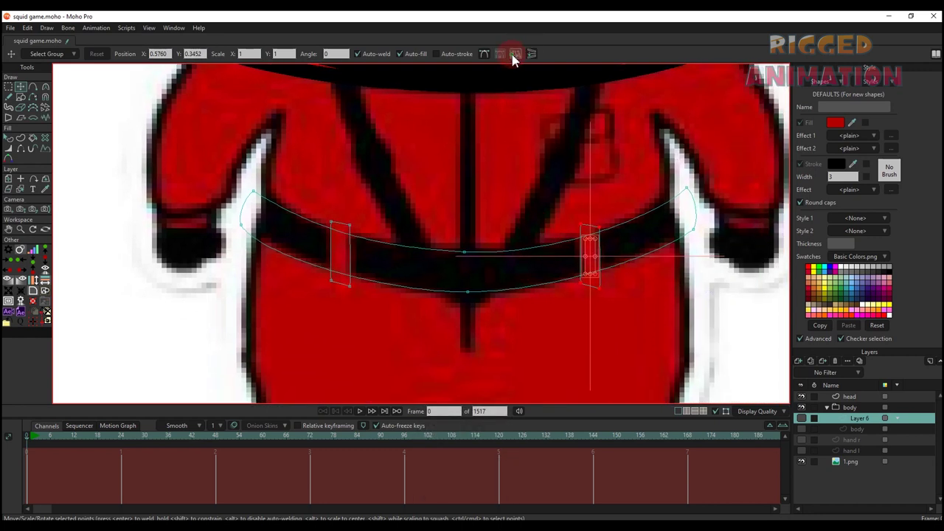
Draw a narrow vertical rectangle over the black centre zip line, from under the hood to below the belt
{"action": "key", "text": "q"}
{"action": "scroll", "coordinate": [680, 273], "scroll_direction": "down", "scroll_amount": 2}
{"action": "key", "text": "t"}
{"action": "key", "text": "a"}
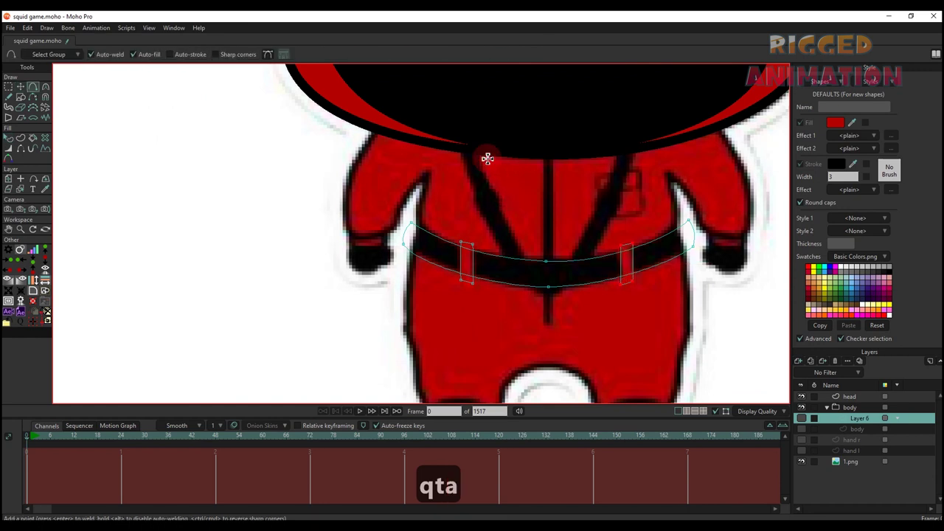
{"action": "left_click_drag", "start_coordinate": [466, 143], "coordinate": [465, 160]}
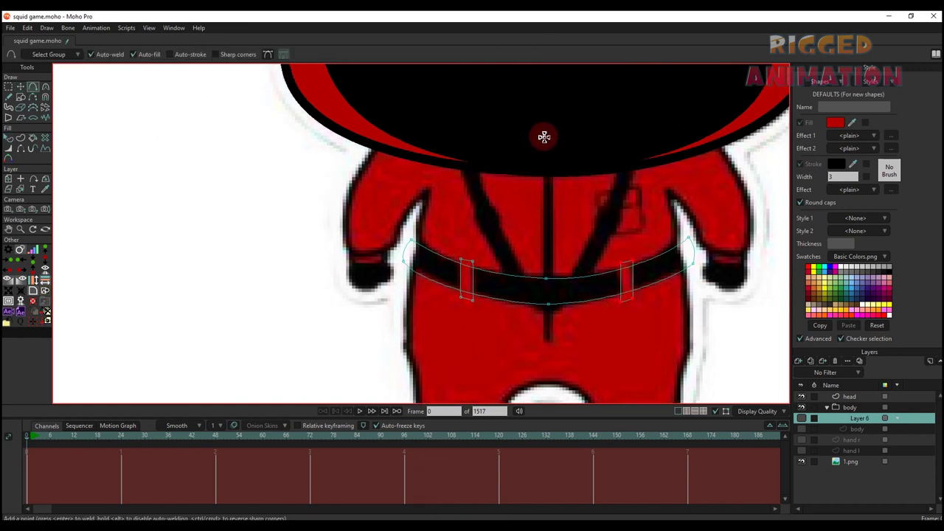
{"action": "left_click", "coordinate": [22, 99]}
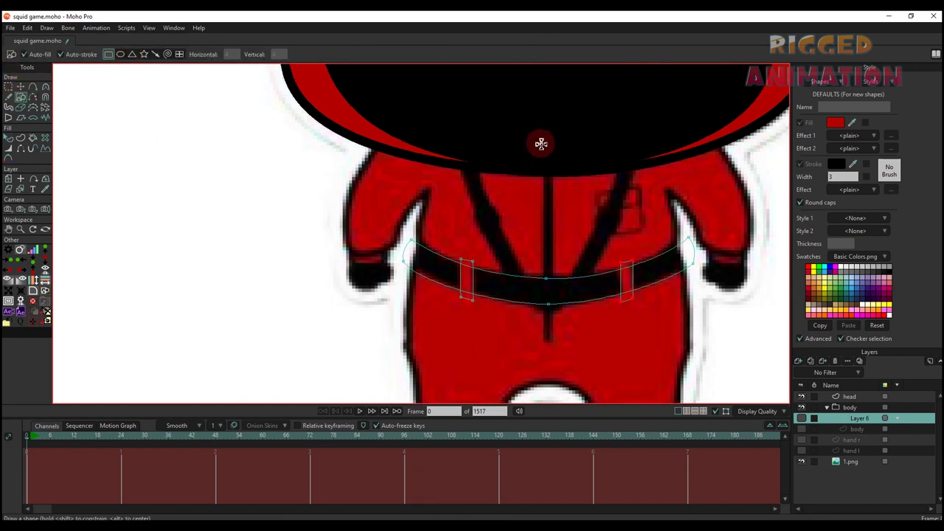
{"action": "mouse_move", "coordinate": [544, 141]}
{"action": "left_mouse_down"}
{"action": "mouse_move", "coordinate": [561, 226]}
{"action": "mouse_move", "coordinate": [558, 345]}
{"action": "left_mouse_up"}
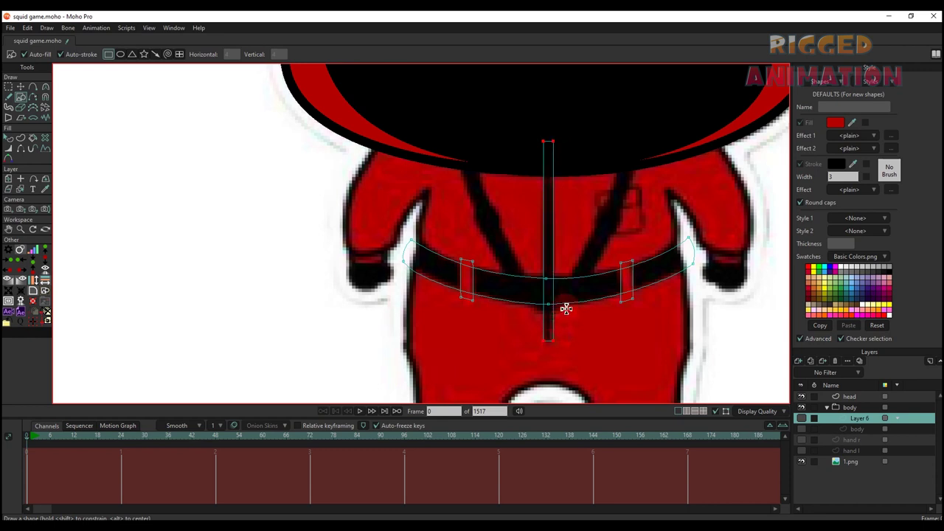
Outline the left chest strap with points, running from under the hood down into the belt
{"action": "left_click", "coordinate": [469, 141]}
{"action": "key", "text": "a"}
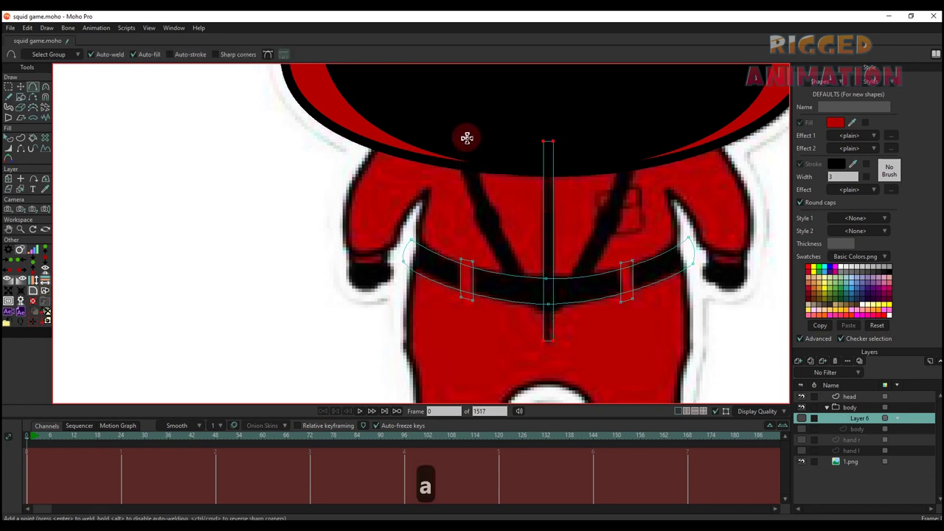
{"action": "mouse_move", "coordinate": [467, 137]}
{"action": "left_mouse_down"}
{"action": "mouse_move", "coordinate": [491, 215]}
{"action": "mouse_move", "coordinate": [541, 312]}
{"action": "mouse_move", "coordinate": [508, 289]}
{"action": "mouse_move", "coordinate": [478, 223]}
{"action": "mouse_move", "coordinate": [447, 140]}
{"action": "mouse_move", "coordinate": [466, 138]}
{"action": "left_mouse_up"}
{"action": "key", "text": "t"}
{"action": "left_click", "coordinate": [362, 179]}
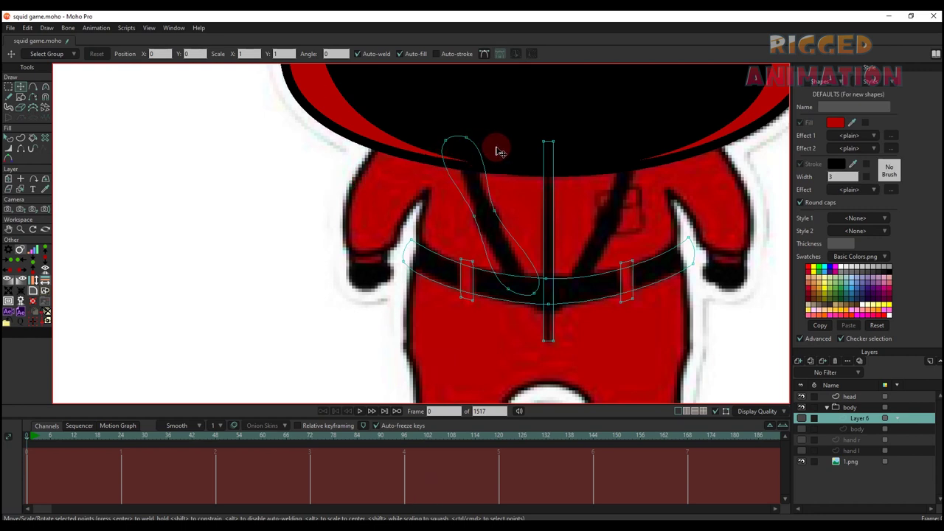
Adjust the left strap's curve handles and upper corner point so both long edges follow the reference strap
{"action": "key", "text": "c"}
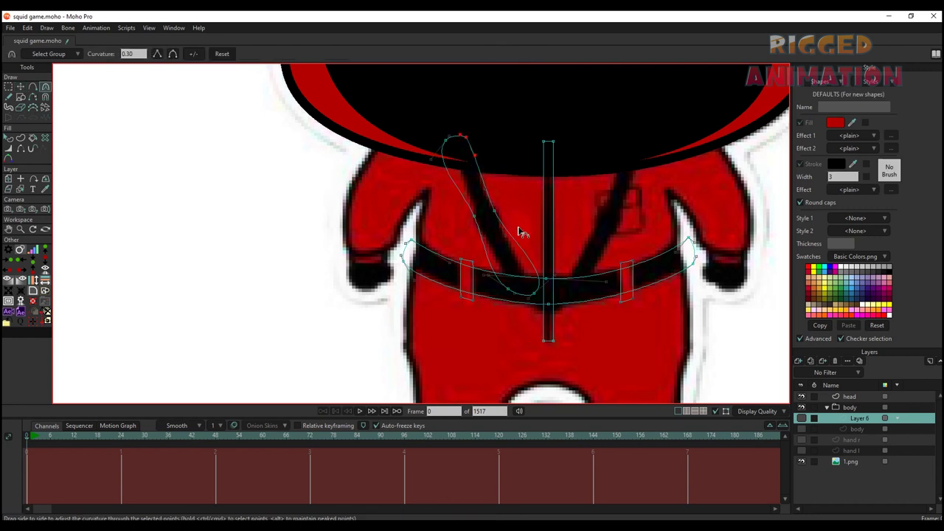
{"action": "left_click_drag", "start_coordinate": [516, 272], "coordinate": [531, 282]}
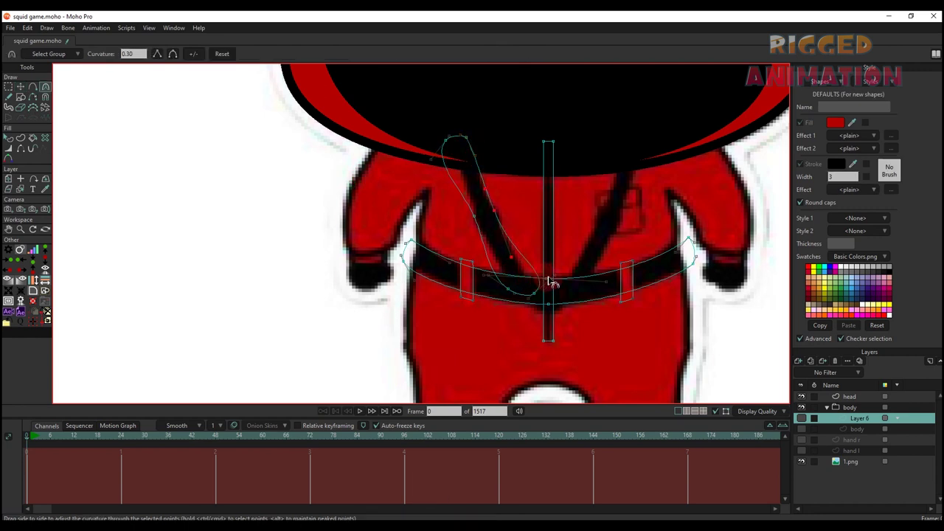
{"action": "key", "text": "ctrl+z"}
{"action": "scroll", "coordinate": [559, 274], "scroll_direction": "up", "scroll_amount": 2}
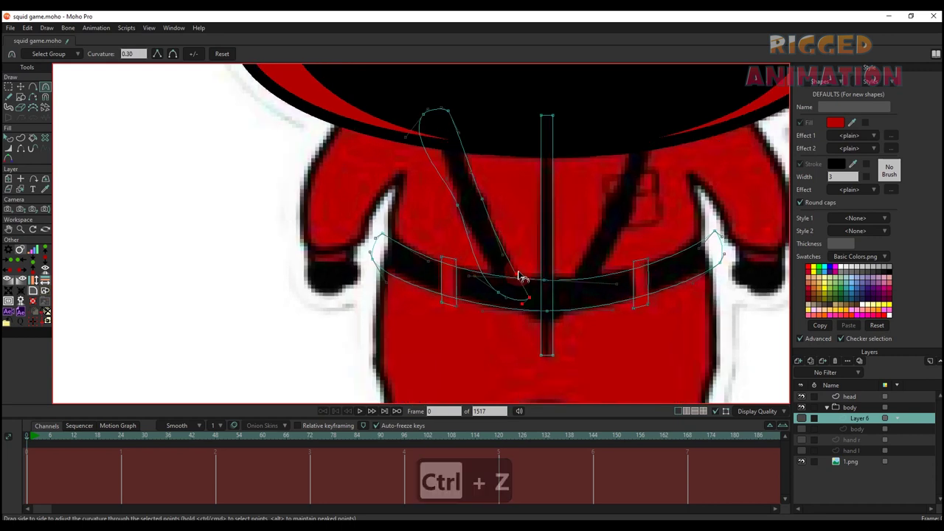
{"action": "left_click_drag", "start_coordinate": [519, 277], "coordinate": [474, 242]}
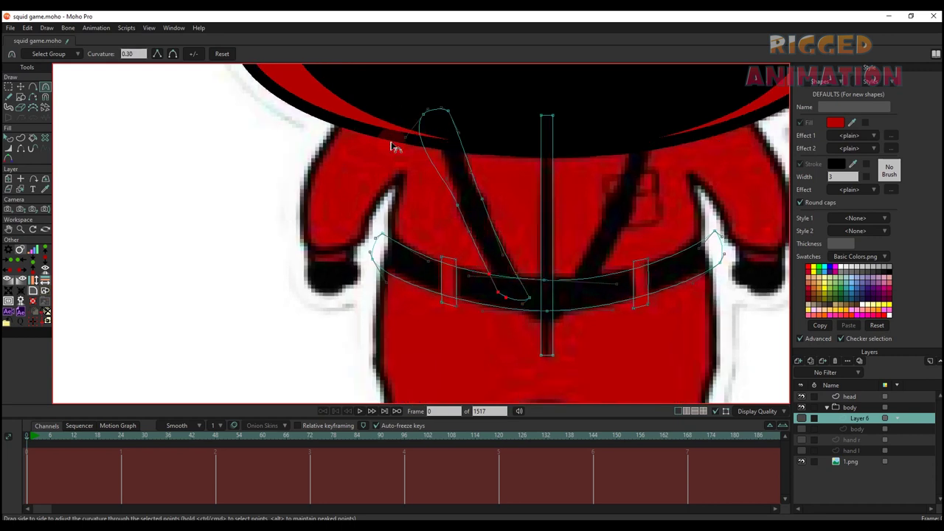
{"action": "key", "text": "t"}
{"action": "left_click", "coordinate": [430, 113]}
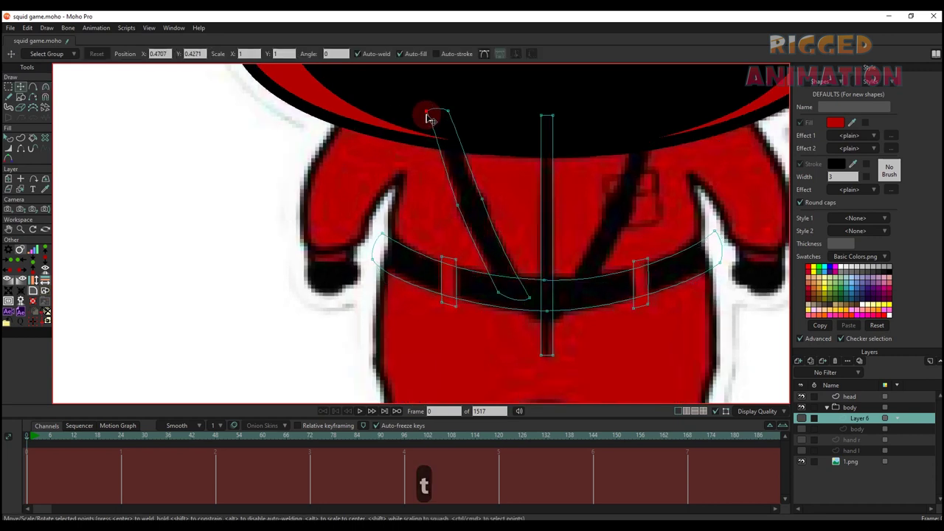
{"action": "key", "text": "c"}
{"action": "left_click_drag", "start_coordinate": [436, 122], "coordinate": [449, 180]}
{"action": "key", "text": "t"}
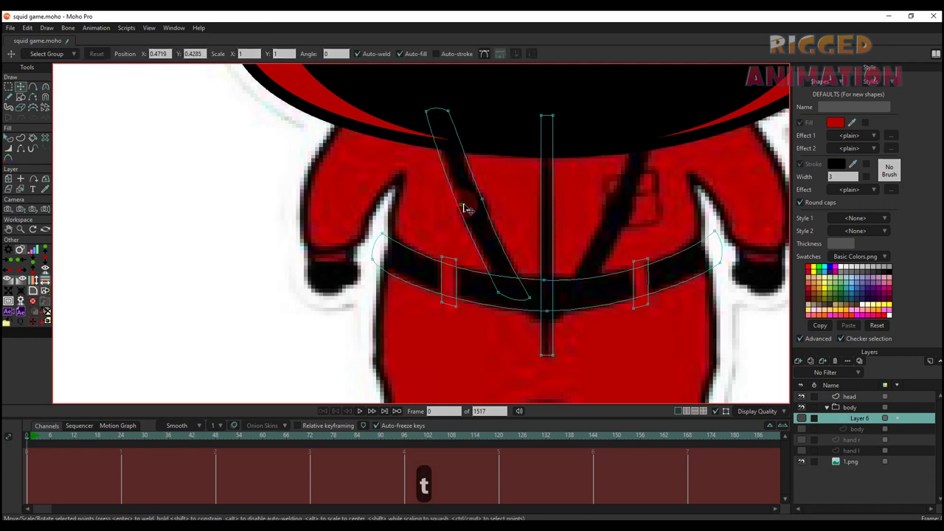
Duplicate the left strap outline, flip the copy horizontally and place it over the right reference strap
{"action": "scroll", "coordinate": [483, 214], "scroll_direction": "down", "scroll_amount": 2}
{"action": "key", "text": "t"}
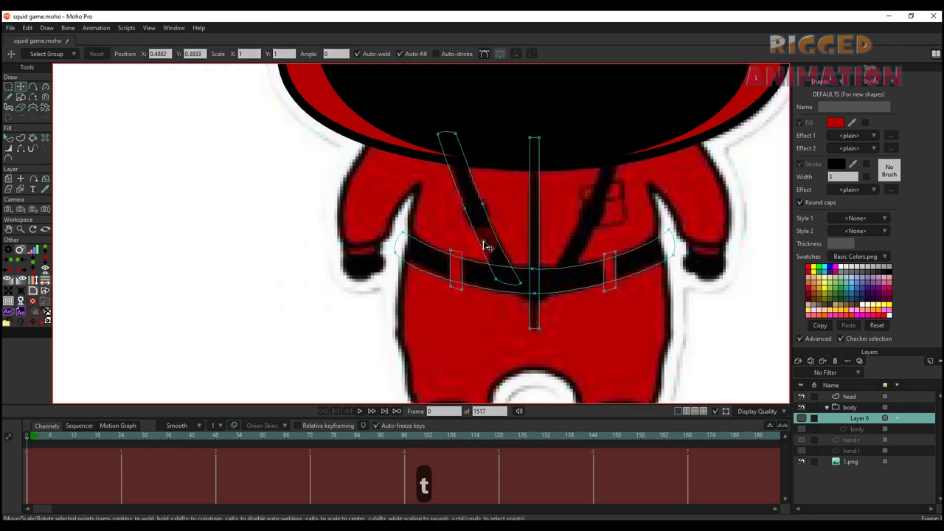
{"action": "double_click", "coordinate": [487, 247]}
{"action": "key", "text": "ctrl+c"}
{"action": "key", "text": "ctrl+v"}
{"action": "left_click", "coordinate": [516, 54]}
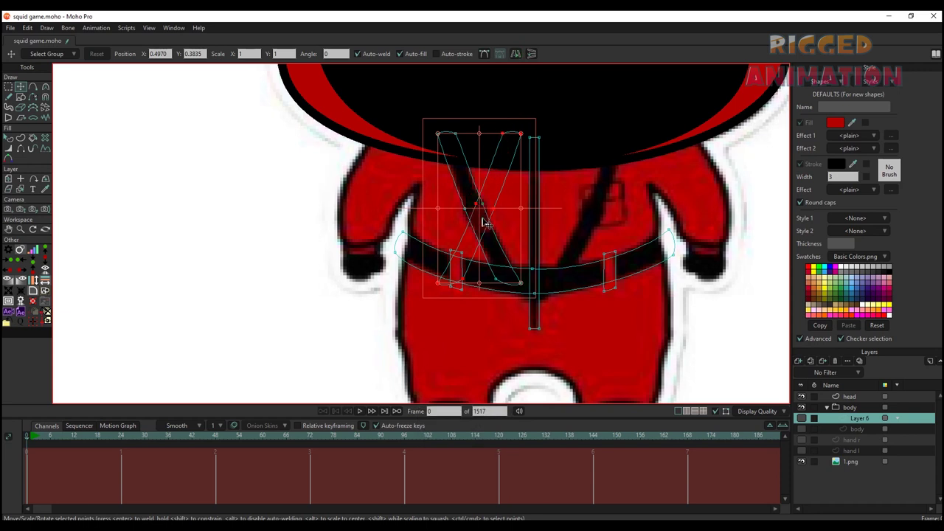
{"action": "left_click_drag", "start_coordinate": [483, 220], "coordinate": [605, 231]}
{"action": "scroll", "coordinate": [590, 221], "scroll_direction": "down", "scroll_amount": 3}
{"action": "key", "text": "q"}
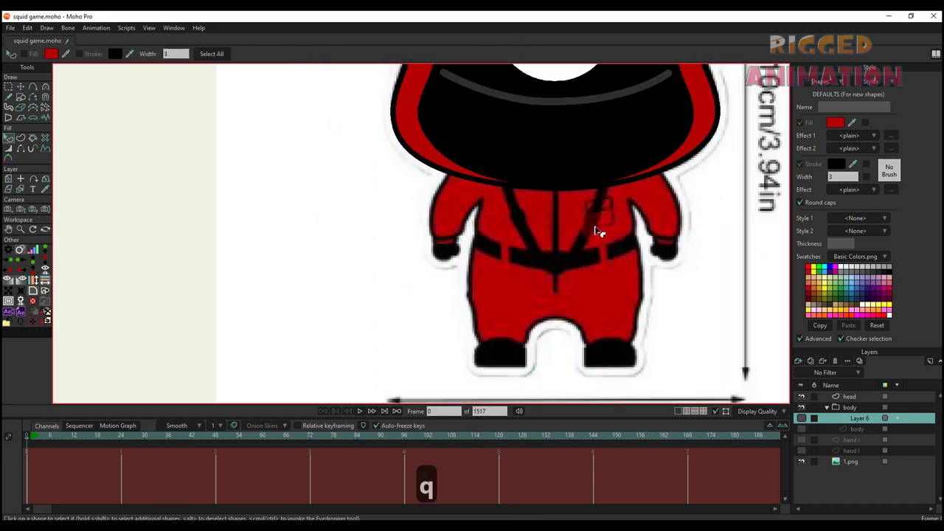
{"action": "scroll", "coordinate": [573, 228], "scroll_direction": "down", "scroll_amount": 1}
{"action": "scroll", "coordinate": [567, 228], "scroll_direction": "up", "scroll_amount": 4}
{"action": "key", "text": "t"}
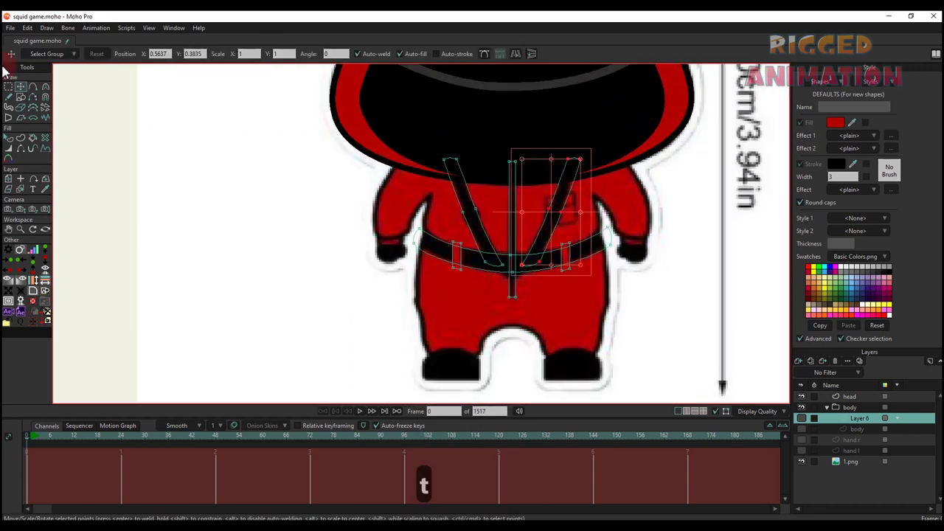
Draw a rectangle over the flap of the chest pocket on the right strap
{"action": "left_click", "coordinate": [25, 102]}
{"action": "scroll", "coordinate": [431, 148], "scroll_direction": "up", "scroll_amount": 5}
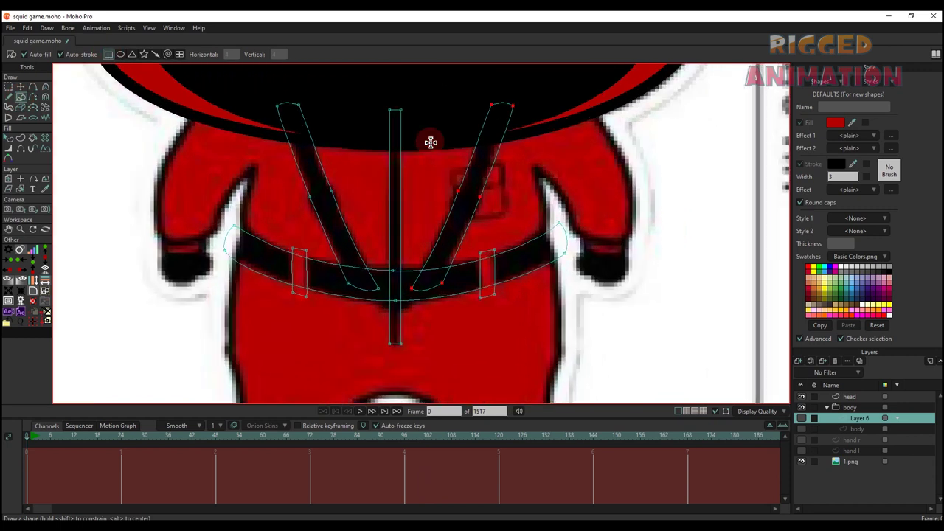
{"action": "scroll", "coordinate": [531, 203], "scroll_direction": "down", "scroll_amount": 2}
{"action": "key", "text": "t"}
Duplicate the pocket flap rectangle, place the copy below it as the pocket body and narrow it on both sides
{"action": "left_click_drag", "start_coordinate": [537, 209], "coordinate": [488, 250]}
{"action": "scroll", "coordinate": [528, 197], "scroll_direction": "up", "scroll_amount": 3}
{"action": "key", "text": "ctrl+c"}
{"action": "key", "text": "ctrl+v"}
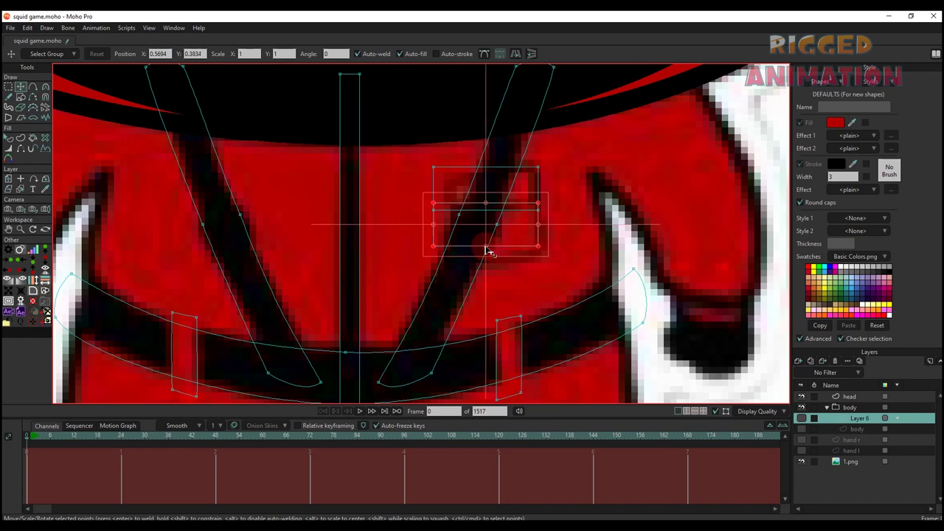
{"action": "left_click", "coordinate": [489, 259]}
{"action": "left_click_drag", "start_coordinate": [539, 230], "coordinate": [532, 232]}
{"action": "left_click_drag", "start_coordinate": [434, 231], "coordinate": [440, 231]}
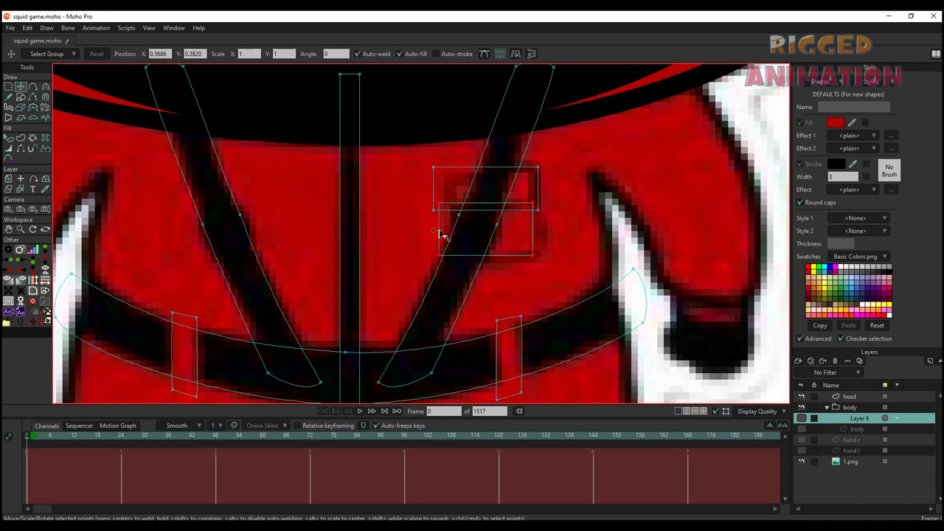
Make Layer 6 with the belt, straps and pocket visible again
{"action": "scroll", "coordinate": [443, 234], "scroll_direction": "down", "scroll_amount": 5}
{"action": "key", "text": "q"}
{"action": "key", "text": "t"}
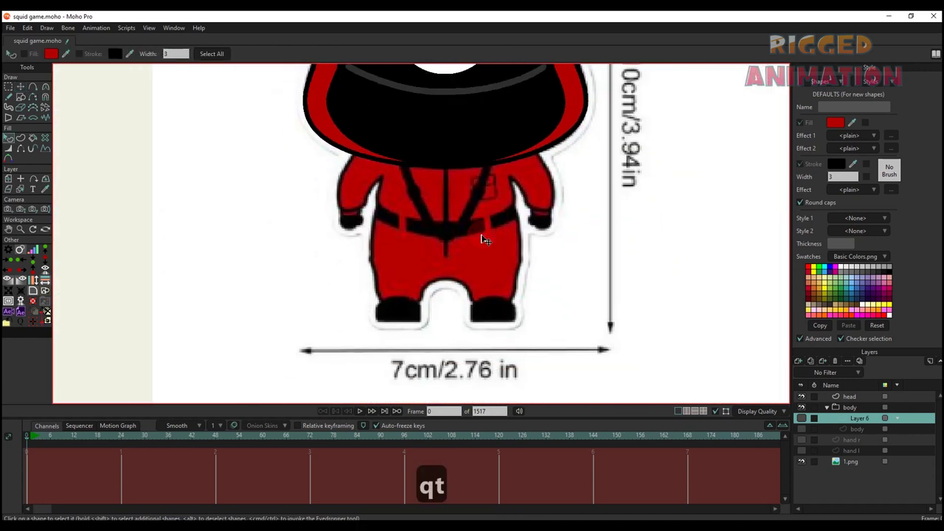
{"action": "key", "text": "a"}
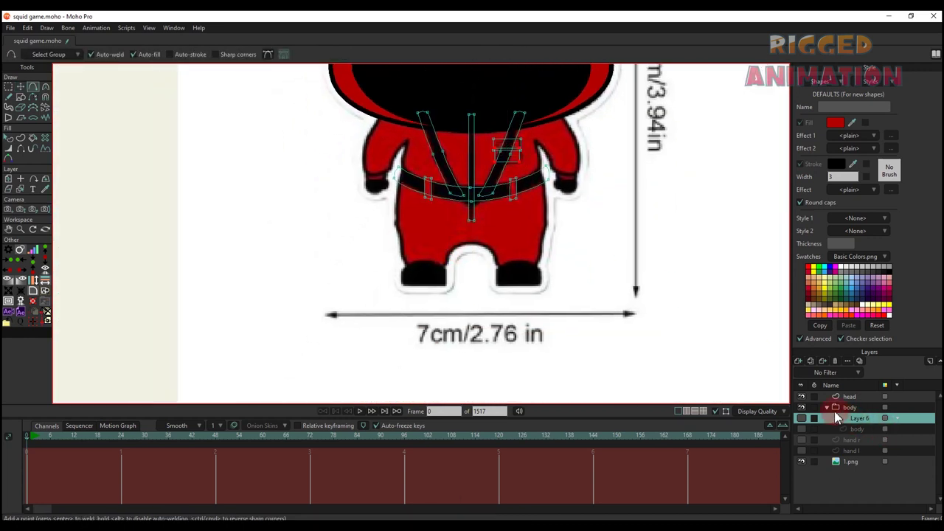
{"action": "left_click", "coordinate": [802, 418]}
{"action": "key", "text": "q"}
{"action": "scroll", "coordinate": [517, 221], "scroll_direction": "up", "scroll_amount": 5}
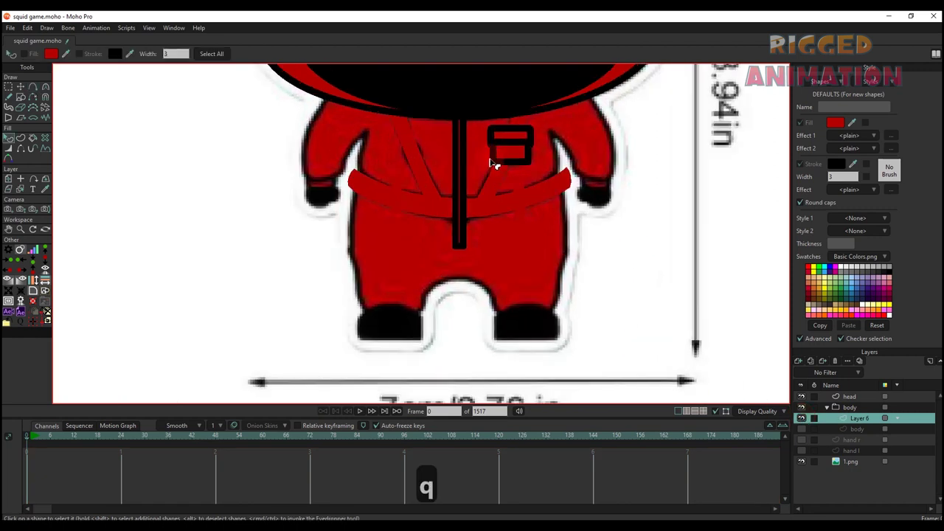
Select both chest straps and set their fill colour to black
{"action": "left_click", "coordinate": [513, 254]}
{"action": "left_click", "coordinate": [411, 248], "text": "shift"}
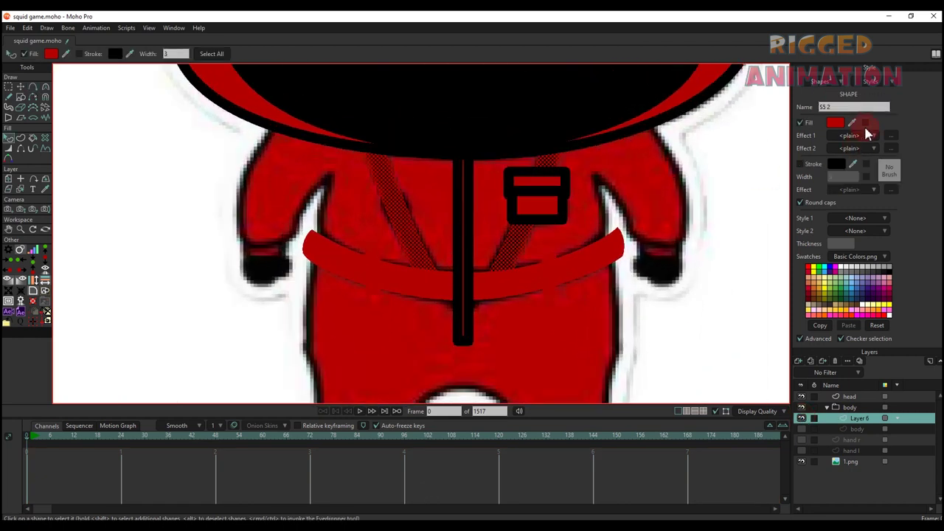
{"action": "left_click", "coordinate": [835, 124]}
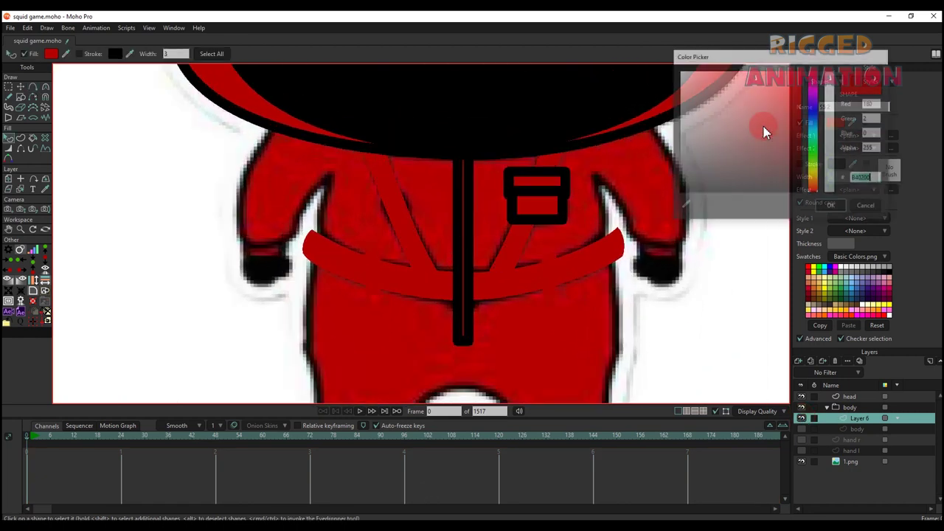
{"action": "left_click_drag", "start_coordinate": [763, 126], "coordinate": [627, 255]}
{"action": "left_click", "coordinate": [832, 208]}
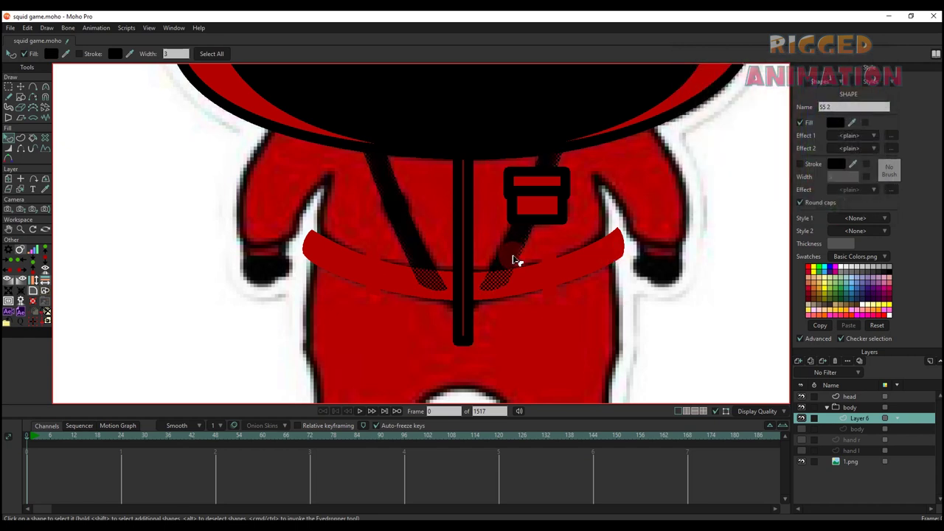
Lower the chest pocket shapes in the stacking order so they lie behind the right strap
{"action": "key", "text": "t"}
{"action": "scroll", "coordinate": [543, 214], "scroll_direction": "up", "scroll_amount": 2}
{"action": "key", "text": "q"}
{"action": "left_click", "coordinate": [548, 183]}
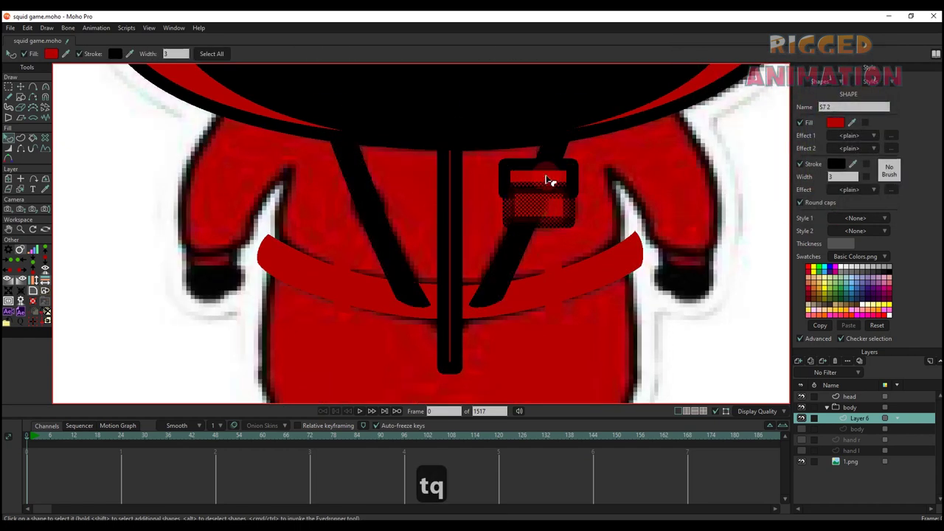
{"action": "key", "text": "alt+Down"}
{"action": "left_click", "coordinate": [654, 301]}
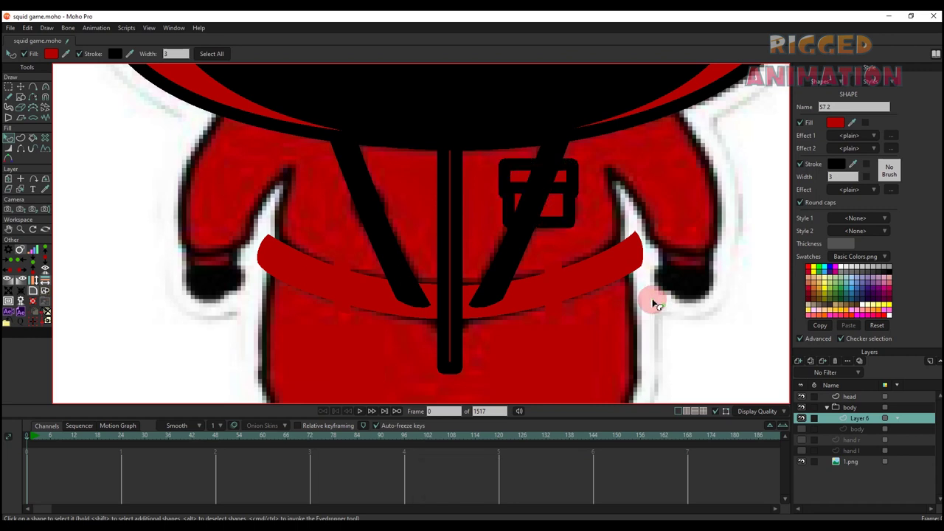
Change the belt's fill to black by sampling the stroke colour
{"action": "scroll", "coordinate": [489, 339], "scroll_direction": "down", "scroll_amount": 2}
{"action": "scroll", "coordinate": [539, 261], "scroll_direction": "up", "scroll_amount": 3}
{"action": "scroll", "coordinate": [536, 227], "scroll_direction": "down", "scroll_amount": 3}
{"action": "scroll", "coordinate": [538, 222], "scroll_direction": "down", "scroll_amount": 2}
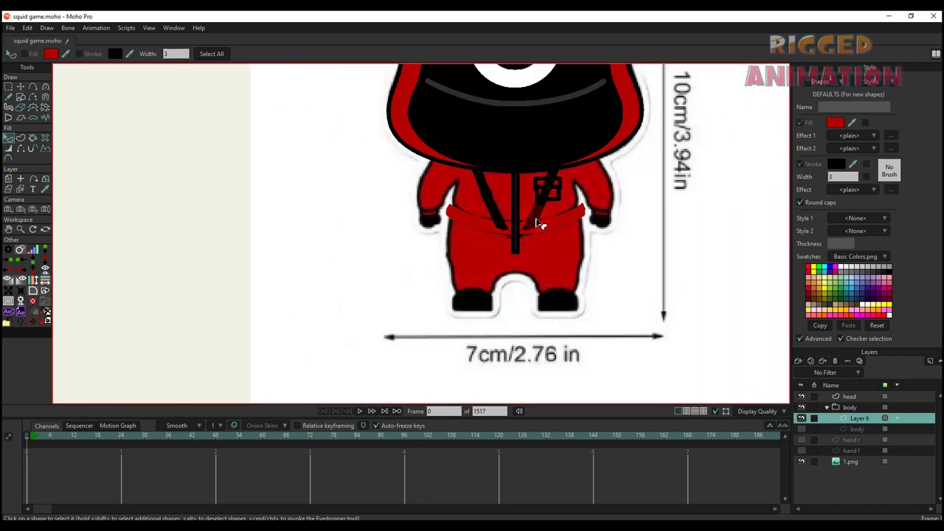
{"action": "scroll", "coordinate": [545, 244], "scroll_direction": "up", "scroll_amount": 2}
{"action": "left_click", "coordinate": [526, 258]}
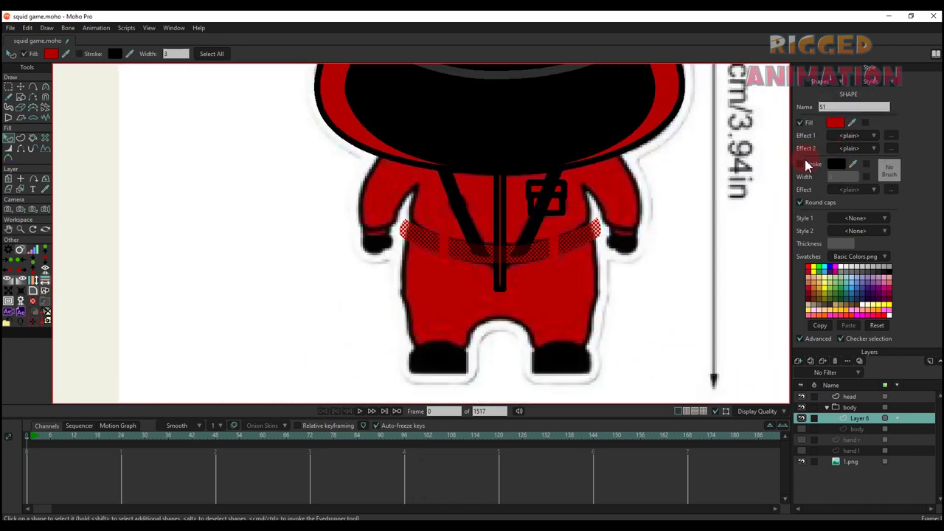
{"action": "left_click_drag", "start_coordinate": [851, 123], "coordinate": [839, 163]}
{"action": "left_click", "coordinate": [770, 228]}
{"action": "scroll", "coordinate": [419, 266], "scroll_direction": "up", "scroll_amount": 2}
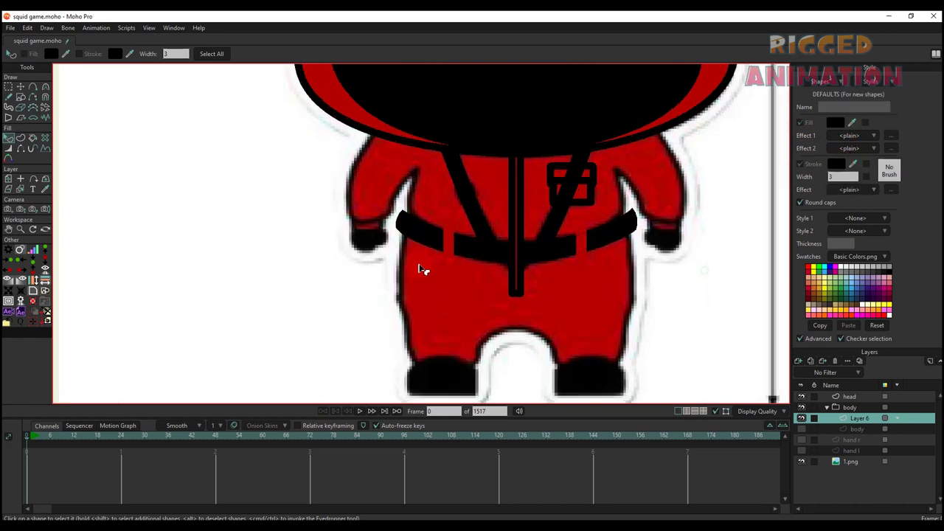
{"action": "scroll", "coordinate": [422, 269], "scroll_direction": "up", "scroll_amount": 3}
{"action": "left_click", "coordinate": [478, 226]}
{"action": "scroll", "coordinate": [700, 231], "scroll_direction": "down", "scroll_amount": 2}
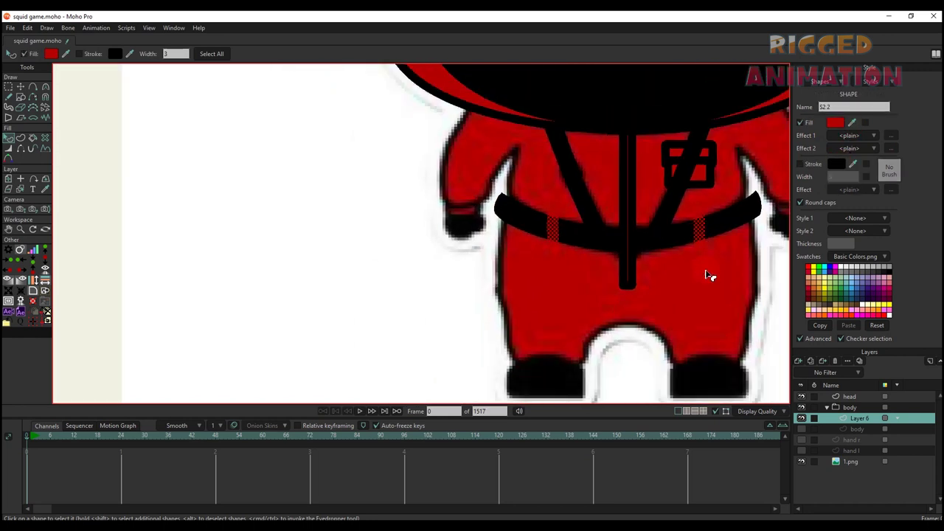
{"action": "left_click_drag", "start_coordinate": [716, 244], "coordinate": [560, 272]}
{"action": "left_click", "coordinate": [685, 304]}
{"action": "scroll", "coordinate": [686, 308], "scroll_direction": "down", "scroll_amount": 2}
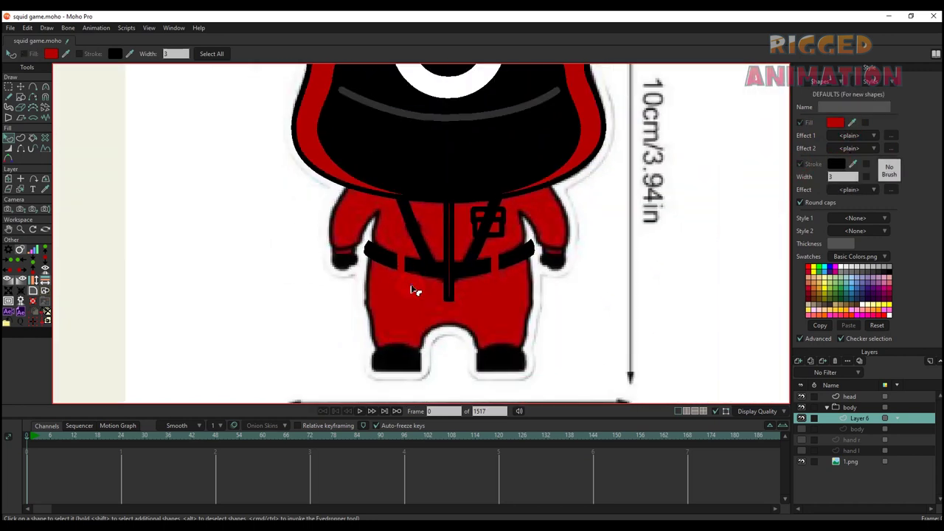
Show the body shape layer beneath the belt and straps
{"action": "left_click", "coordinate": [646, 373]}
{"action": "scroll", "coordinate": [646, 373], "scroll_direction": "down", "scroll_amount": 3}
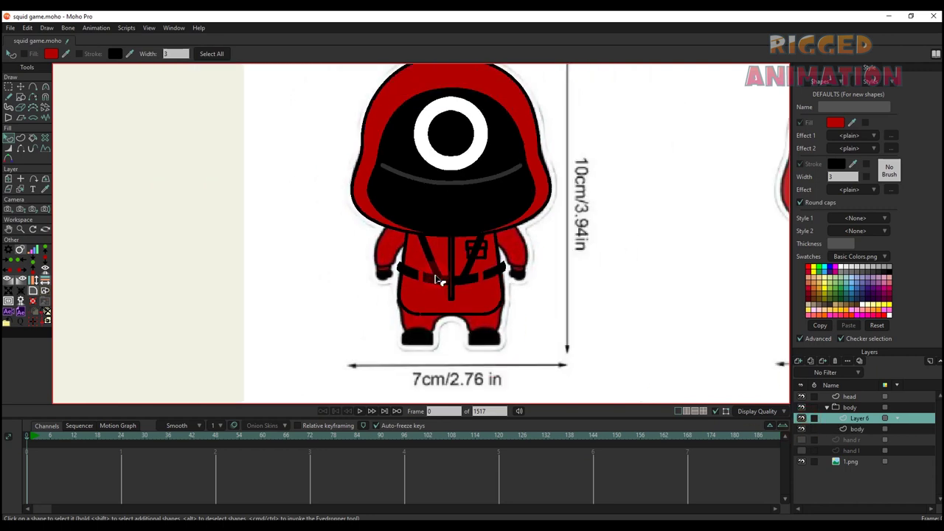
{"action": "scroll", "coordinate": [653, 339], "scroll_direction": "up", "scroll_amount": 3}
Set the body group's masking to Hide all
{"action": "key", "text": "r"}
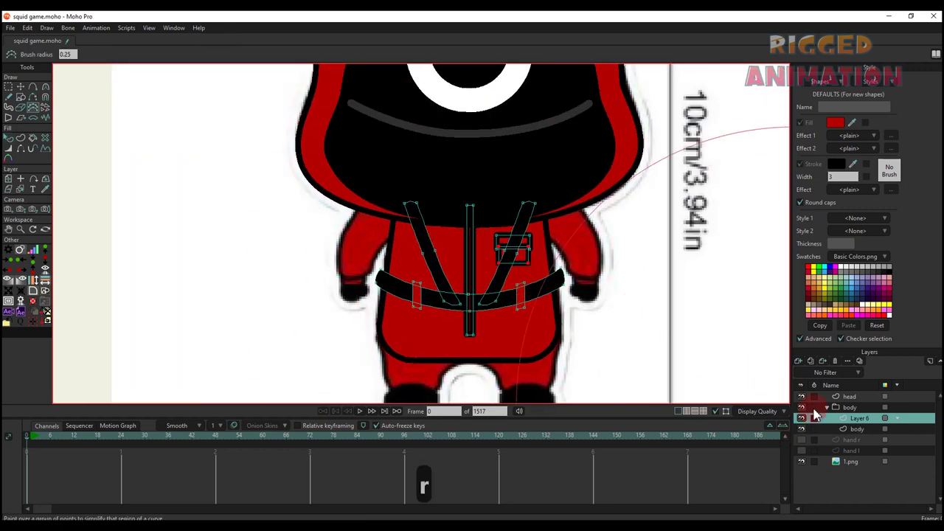
{"action": "double_click", "coordinate": [849, 408]}
{"action": "left_click", "coordinate": [734, 57]}
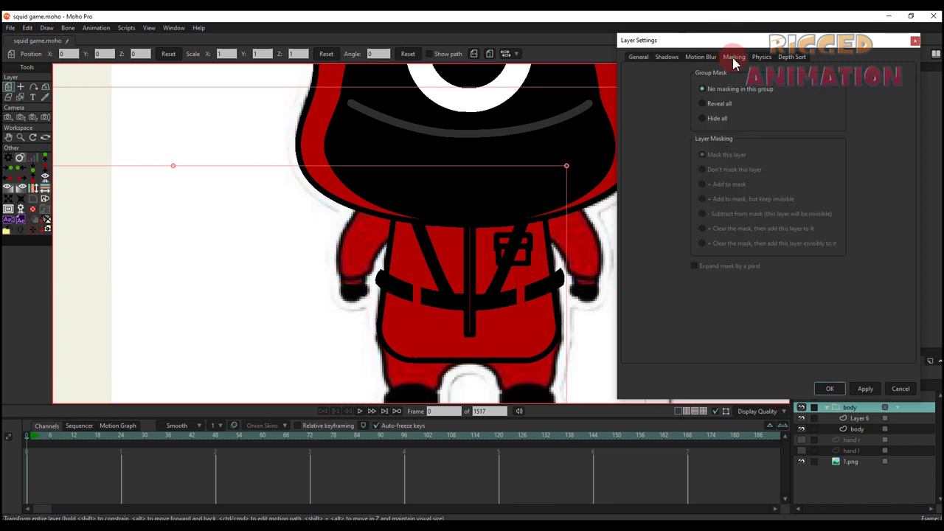
{"action": "left_click", "coordinate": [830, 389]}
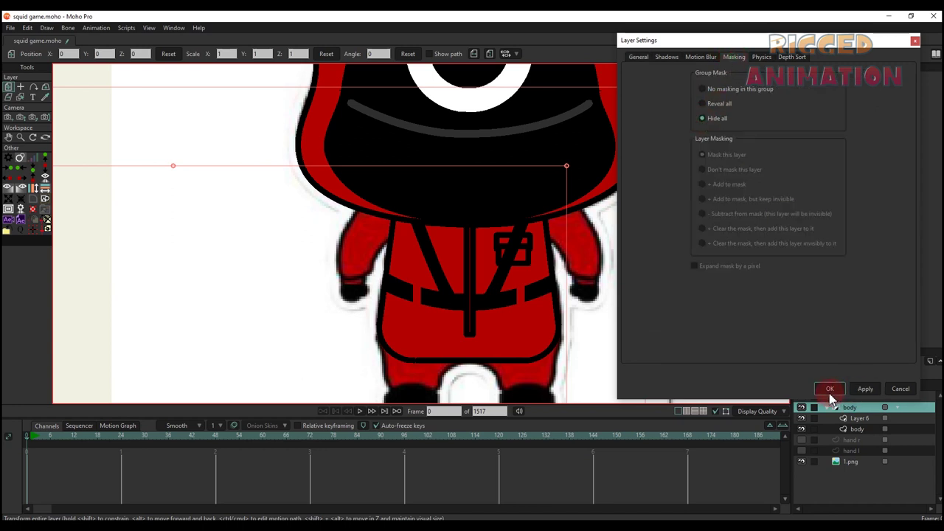
{"action": "left_click", "coordinate": [856, 429]}
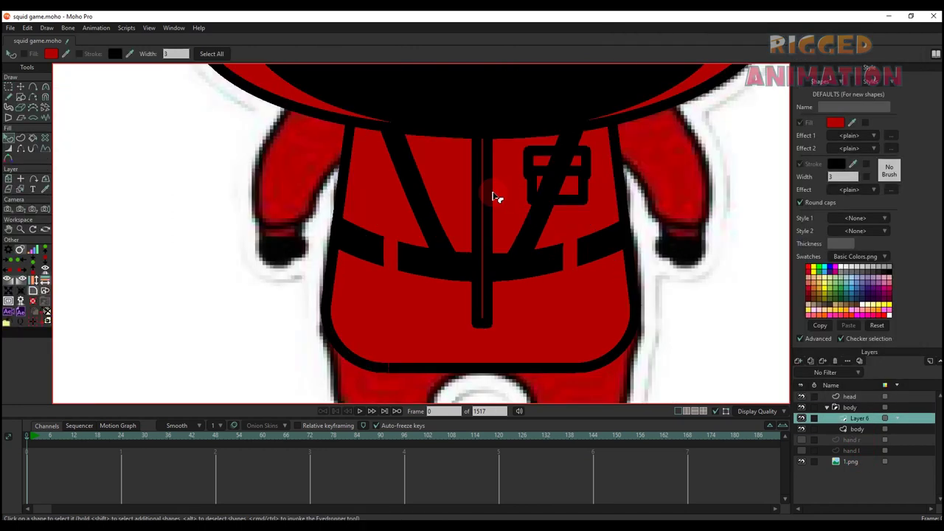
Fill the vertical strip down the middle of the body with black and turn off its stroke
{"action": "left_click", "coordinate": [490, 213]}
{"action": "left_click_drag", "start_coordinate": [852, 127], "coordinate": [837, 165]}
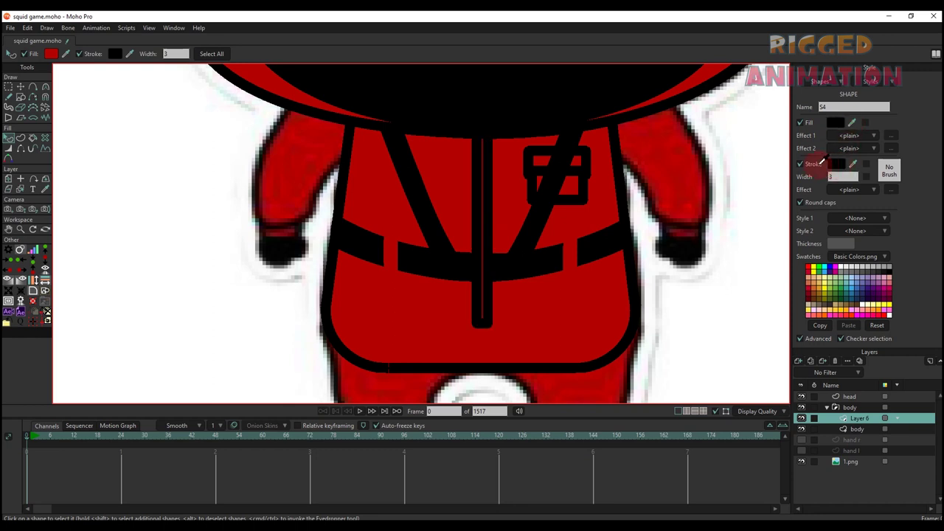
{"action": "left_click", "coordinate": [801, 164]}
{"action": "left_click", "coordinate": [741, 242]}
{"action": "scroll", "coordinate": [532, 267], "scroll_direction": "down", "scroll_amount": 2}
Make the hand r and hand l layers visible
{"action": "key", "text": "t"}
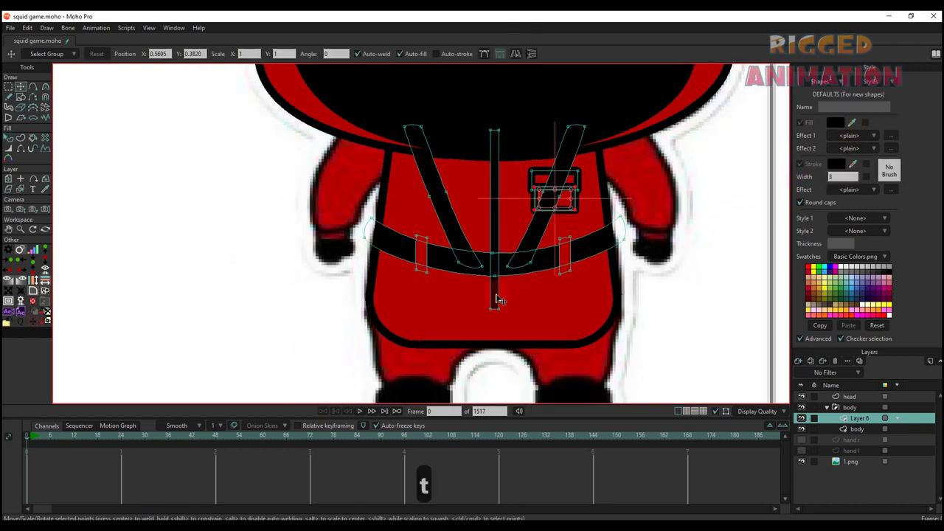
{"action": "key", "text": "q"}
{"action": "scroll", "coordinate": [504, 284], "scroll_direction": "down", "scroll_amount": 6}
{"action": "scroll", "coordinate": [525, 276], "scroll_direction": "up", "scroll_amount": 3}
{"action": "left_click_drag", "start_coordinate": [531, 286], "coordinate": [536, 301]}
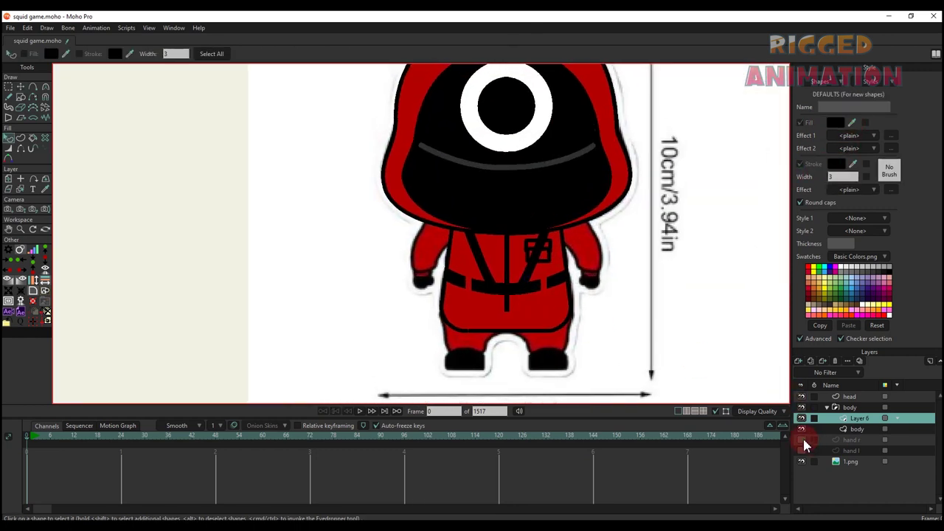
{"action": "scroll", "coordinate": [553, 270], "scroll_direction": "down", "scroll_amount": 2}
{"action": "scroll", "coordinate": [499, 302], "scroll_direction": "up", "scroll_amount": 2}
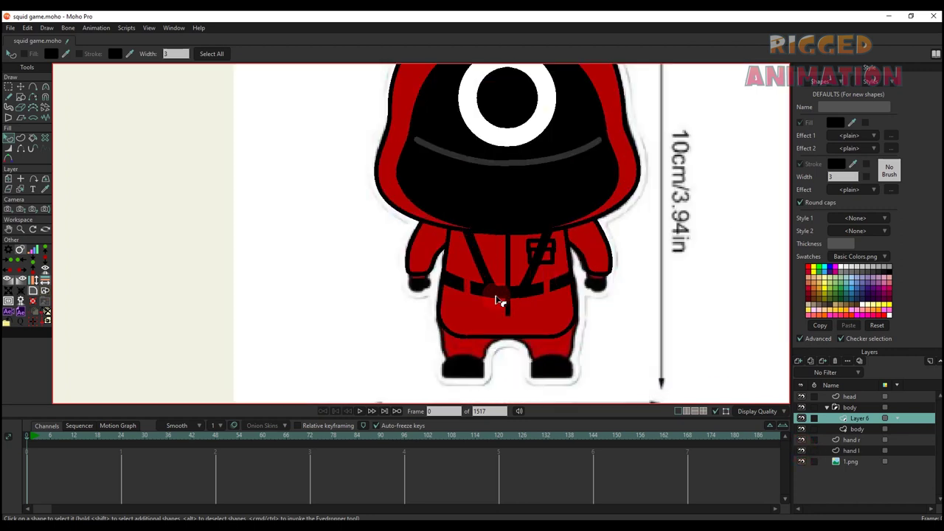
{"action": "scroll", "coordinate": [503, 274], "scroll_direction": "up", "scroll_amount": 2}
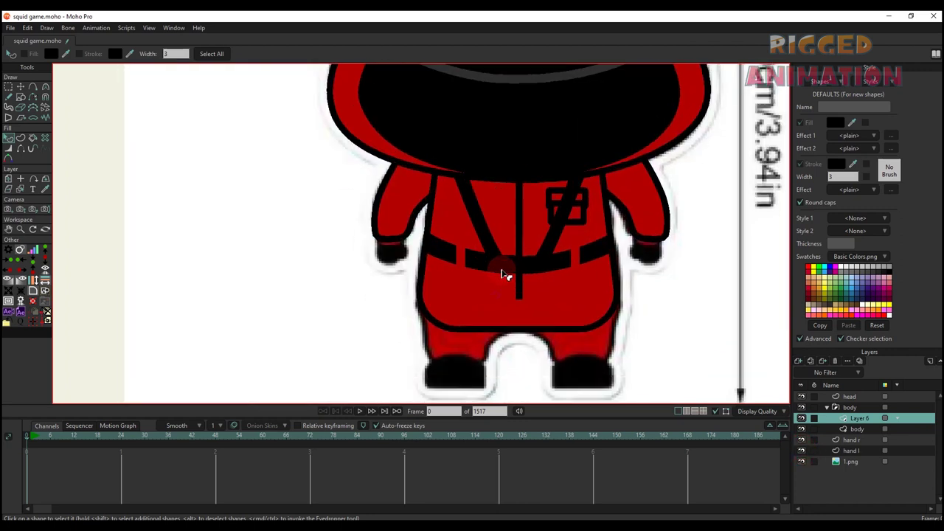
Draw a small ellipse on the hand r layer as the cuff at the left sleeve's end
{"action": "left_click", "coordinate": [849, 441]}
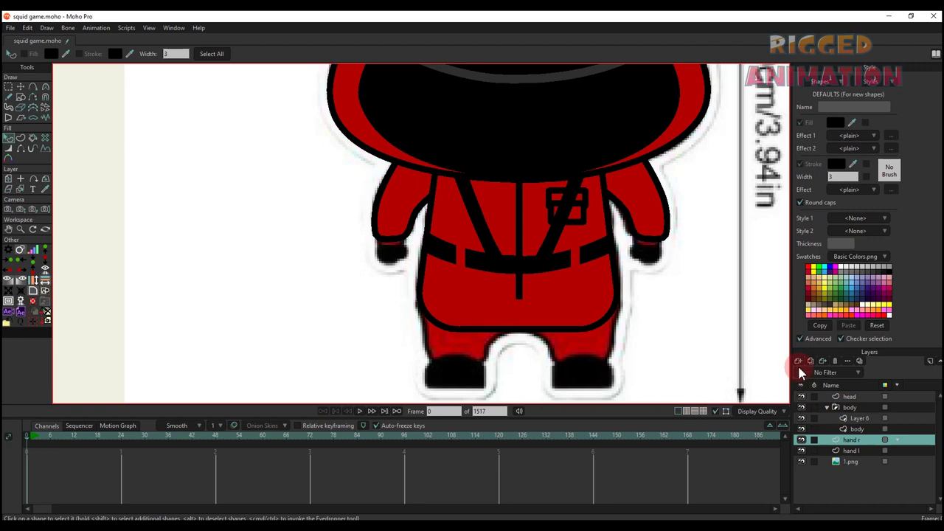
{"action": "scroll", "coordinate": [438, 211], "scroll_direction": "up", "scroll_amount": 1}
{"action": "scroll", "coordinate": [65, 127], "scroll_direction": "up", "scroll_amount": 2}
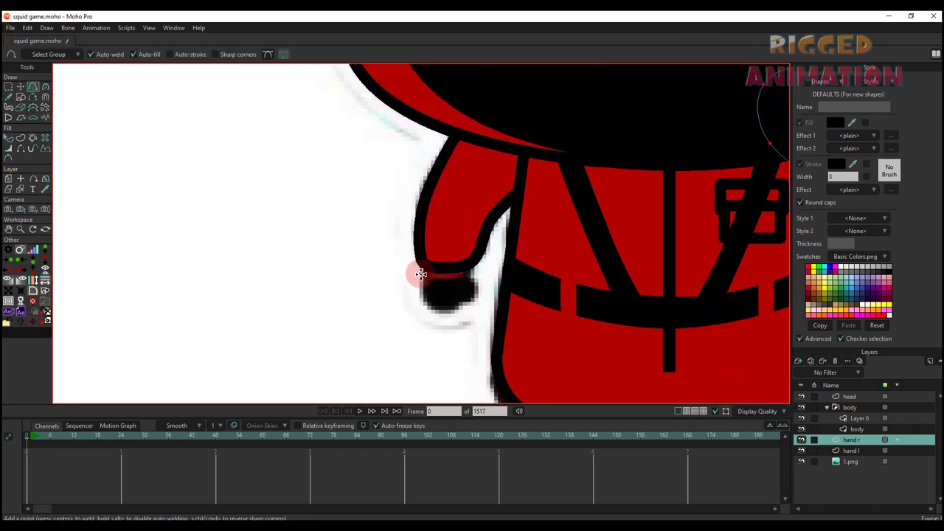
{"action": "left_click", "coordinate": [20, 97]}
{"action": "left_click", "coordinate": [123, 54]}
{"action": "scroll", "coordinate": [330, 237], "scroll_direction": "up", "scroll_amount": 3}
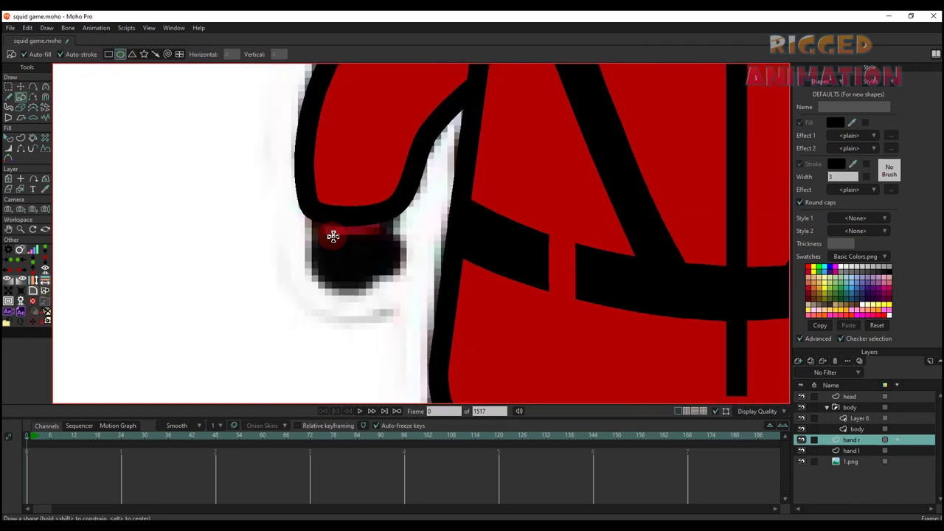
{"action": "left_click_drag", "start_coordinate": [343, 221], "coordinate": [327, 199]}
{"action": "key", "text": "t"}
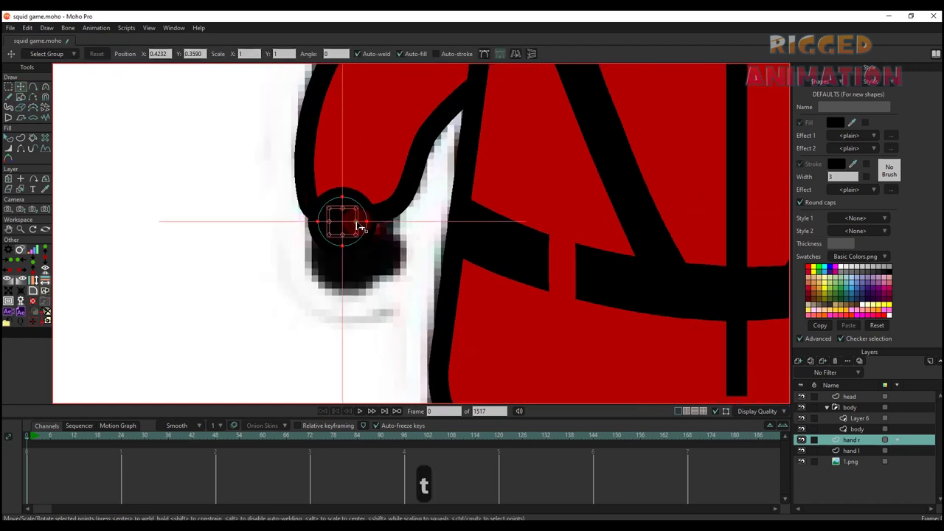
Lower the cuff ellipse behind the sleeve and fill it with red sampled from the sleeve
{"action": "key", "text": "q"}
{"action": "left_click", "coordinate": [353, 222]}
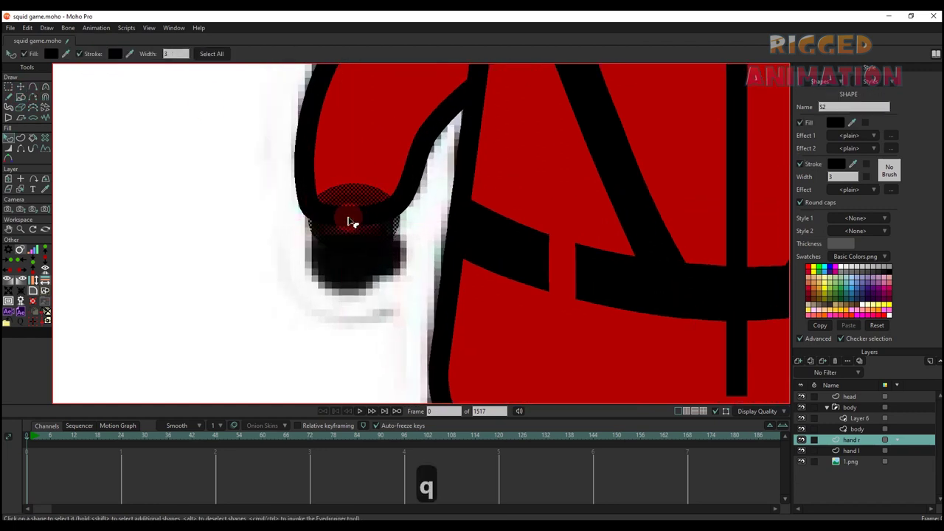
{"action": "key", "text": "alt+Down"}
{"action": "key", "text": "alt+Down"}
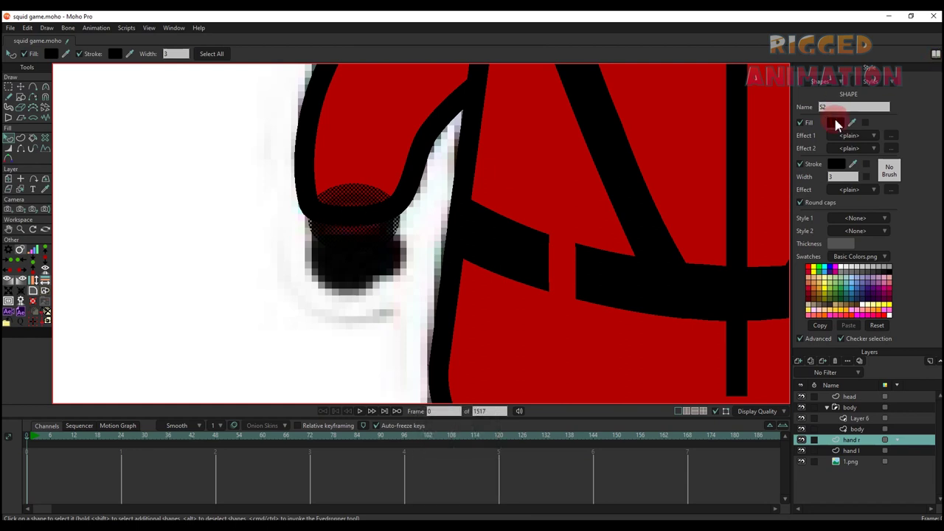
{"action": "left_click", "coordinate": [385, 130]}
{"action": "left_click", "coordinate": [450, 239]}
{"action": "left_click", "coordinate": [344, 224]}
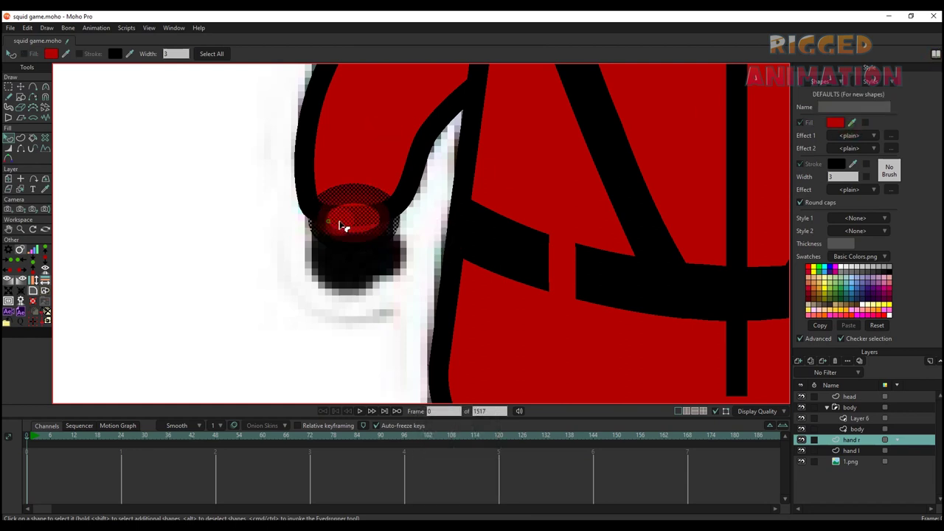
Move the cuff ellipse to the hand l layer and lower it behind the sleeve shape
{"action": "key", "text": "t"}
{"action": "key", "text": "ctrl+x"}
{"action": "left_click", "coordinate": [852, 451]}
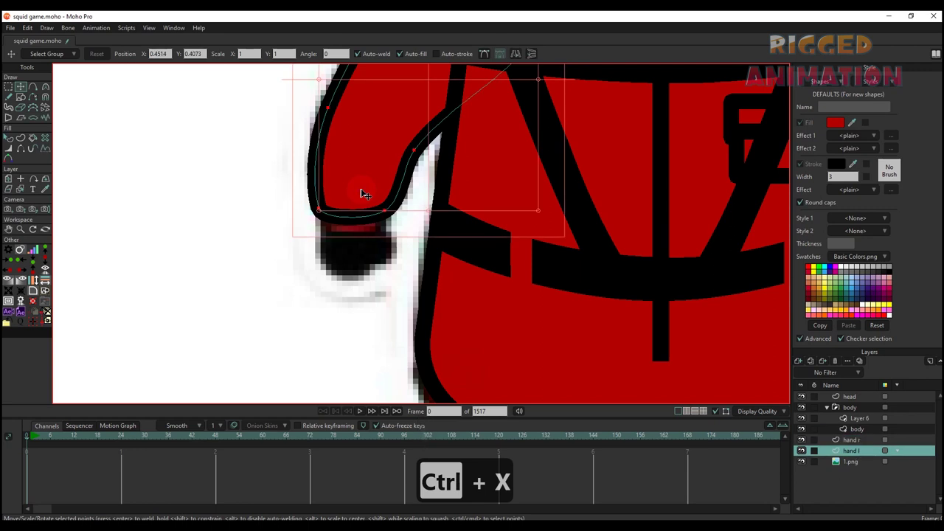
{"action": "key", "text": "ctrl+v"}
{"action": "scroll", "coordinate": [357, 223], "scroll_direction": "up", "scroll_amount": 2}
{"action": "key", "text": "q"}
{"action": "key", "text": "alt+Down"}
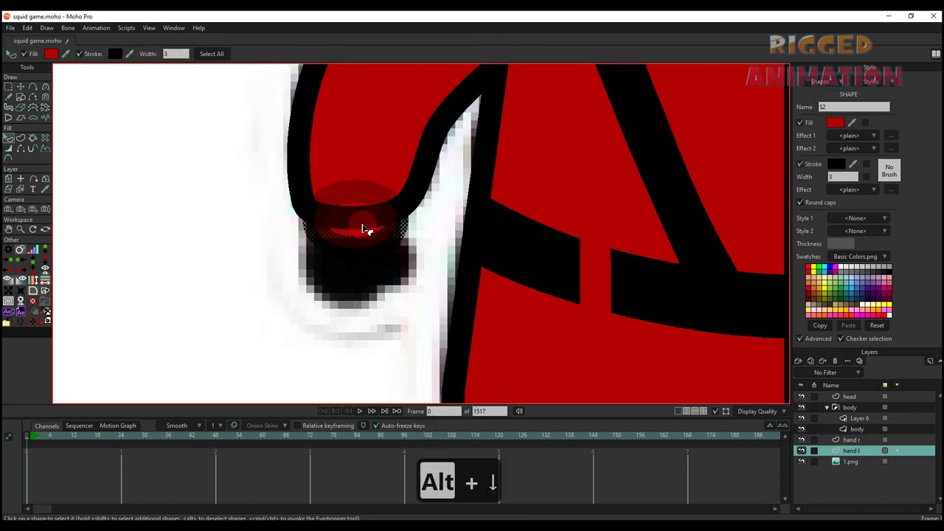
{"action": "key", "text": "alt+Down"}
Trace the glove below the left cuff as a closed outline with a thumb notch on the hand l layer
{"action": "scroll", "coordinate": [413, 238], "scroll_direction": "down", "scroll_amount": 3}
{"action": "scroll", "coordinate": [410, 235], "scroll_direction": "up", "scroll_amount": 4}
{"action": "key", "text": "a"}
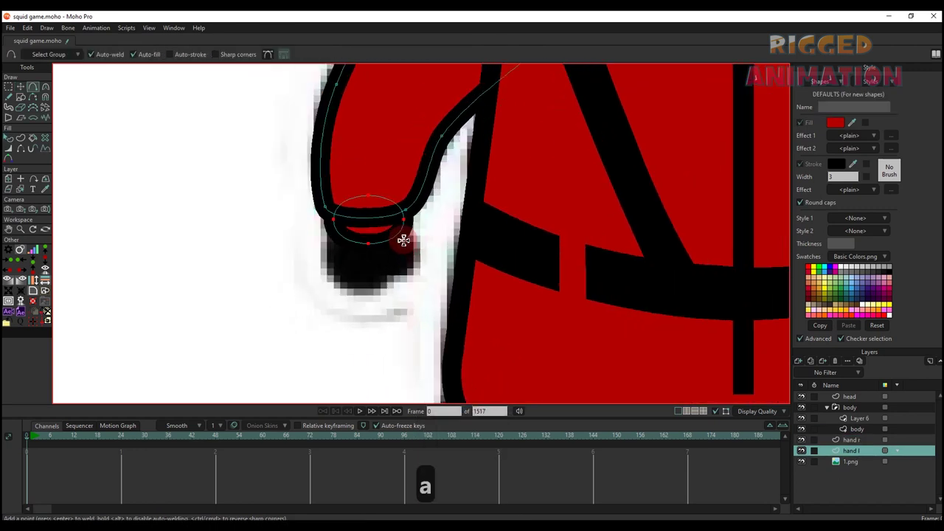
{"action": "scroll", "coordinate": [387, 219], "scroll_direction": "up", "scroll_amount": 1}
{"action": "mouse_move", "coordinate": [382, 218]}
{"action": "left_mouse_down"}
{"action": "mouse_move", "coordinate": [414, 258]}
{"action": "mouse_move", "coordinate": [400, 312]}
{"action": "mouse_move", "coordinate": [273, 322]}
{"action": "mouse_move", "coordinate": [263, 256]}
{"action": "mouse_move", "coordinate": [278, 217]}
{"action": "mouse_move", "coordinate": [413, 213]}
{"action": "mouse_move", "coordinate": [387, 221]}
{"action": "left_mouse_up"}
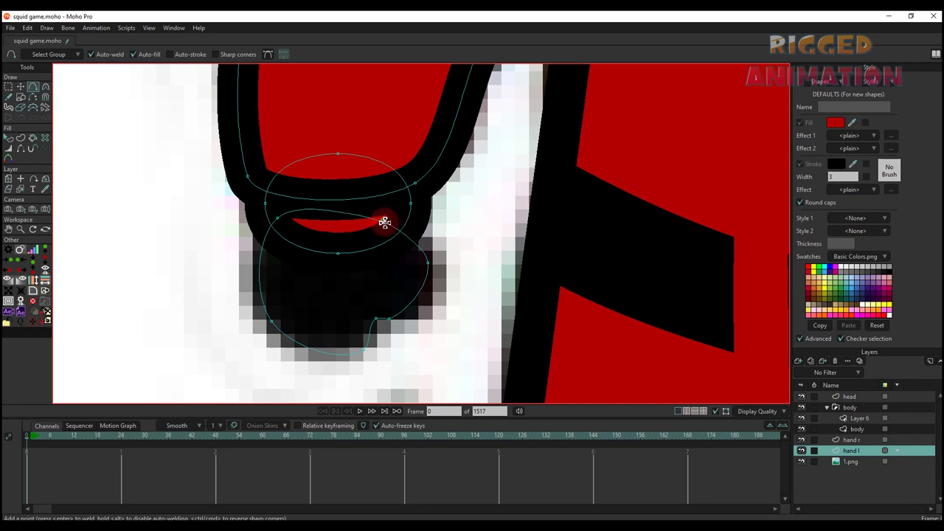
Fill the glove shape with dark grey and turn on its black stroke
{"action": "key", "text": "q"}
{"action": "key", "text": "t"}
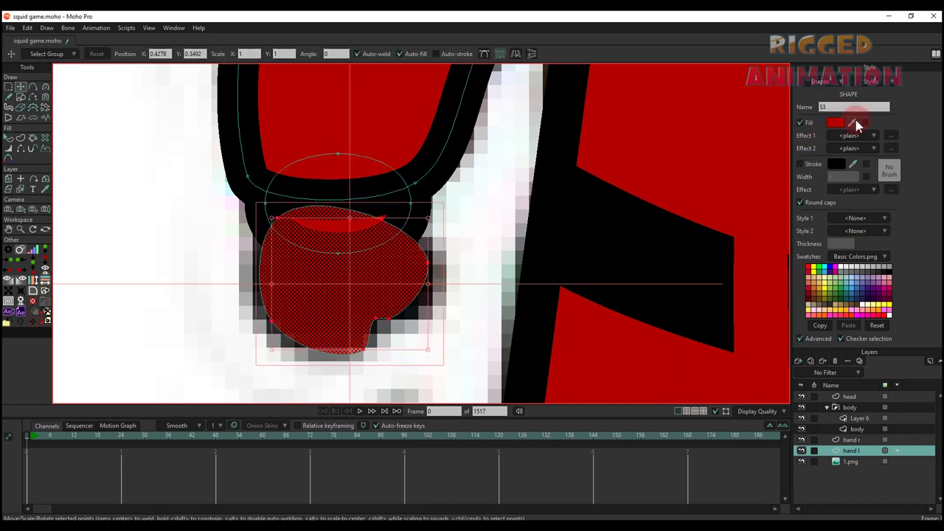
{"action": "left_click_drag", "start_coordinate": [840, 169], "coordinate": [801, 165]}
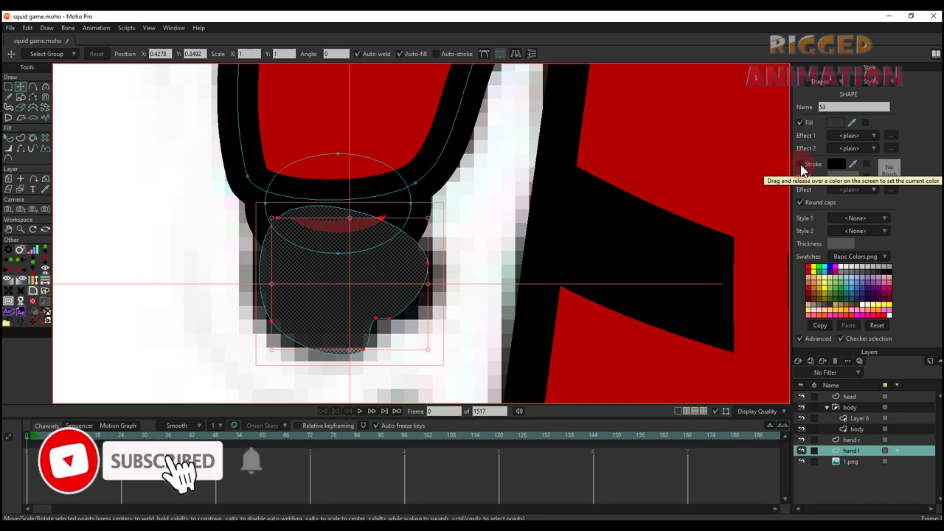
{"action": "left_click", "coordinate": [801, 164]}
Lower the glove shape in the stacking order so it lies behind the cuff and sleeve
{"action": "key", "text": "q"}
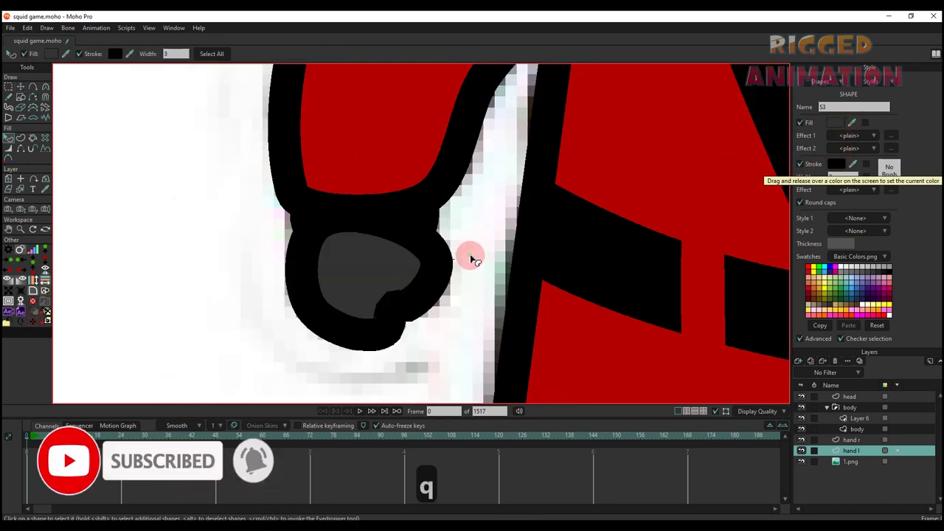
{"action": "left_click", "coordinate": [388, 270]}
{"action": "key", "text": "alt+Down"}
{"action": "key", "text": "alt+Down"}
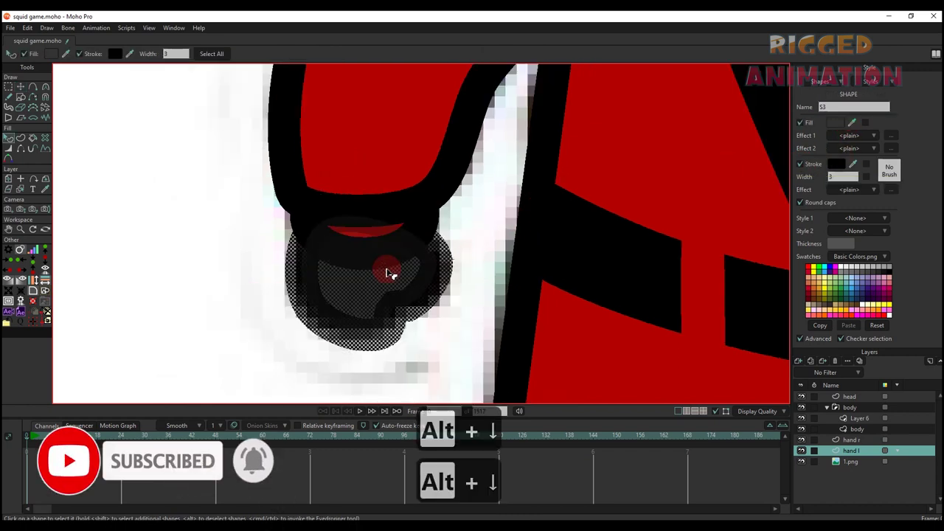
{"action": "left_click", "coordinate": [501, 213]}
Refine the glove outline by repositioning its points and adjusting the curvature around the thumb notch
{"action": "scroll", "coordinate": [466, 234], "scroll_direction": "down", "scroll_amount": 6}
{"action": "left_click_drag", "start_coordinate": [462, 252], "coordinate": [420, 283]}
{"action": "scroll", "coordinate": [419, 284], "scroll_direction": "up", "scroll_amount": 3}
{"action": "scroll", "coordinate": [421, 284], "scroll_direction": "up", "scroll_amount": 2}
{"action": "key", "text": "t"}
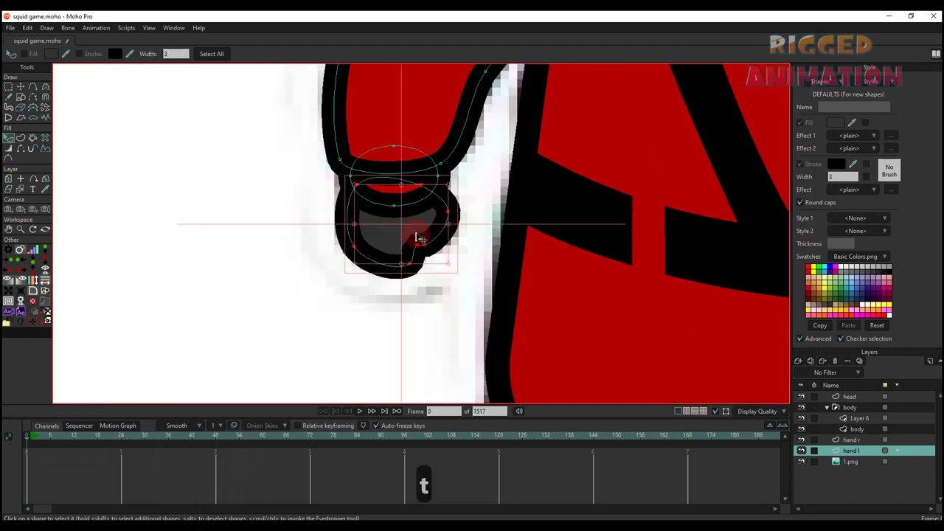
{"action": "scroll", "coordinate": [351, 247], "scroll_direction": "up", "scroll_amount": 2}
{"action": "left_click_drag", "start_coordinate": [361, 249], "coordinate": [185, 322]}
{"action": "key", "text": "c"}
{"action": "left_click_drag", "start_coordinate": [499, 245], "coordinate": [451, 245]}
{"action": "key", "text": "q"}
{"action": "key", "text": "t"}
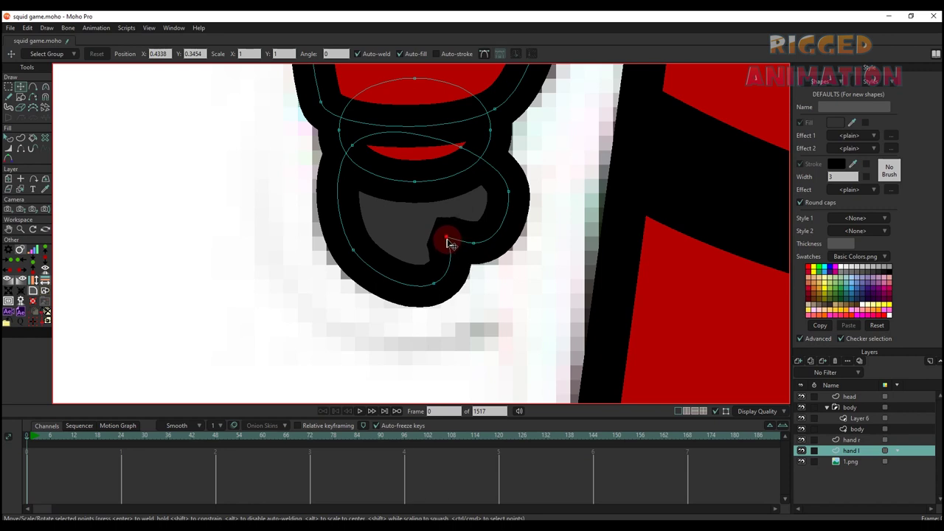
{"action": "key", "text": "q"}
{"action": "scroll", "coordinate": [450, 247], "scroll_direction": "down", "scroll_amount": 8}
{"action": "scroll", "coordinate": [422, 265], "scroll_direction": "up", "scroll_amount": 2}
{"action": "key", "text": "t"}
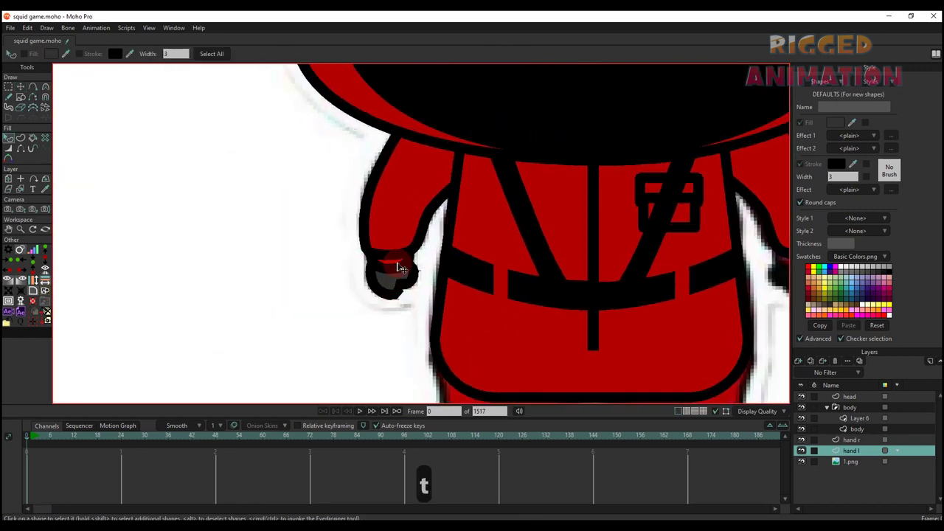
{"action": "scroll", "coordinate": [399, 266], "scroll_direction": "down", "scroll_amount": 3}
{"action": "scroll", "coordinate": [399, 267], "scroll_direction": "down", "scroll_amount": 1}
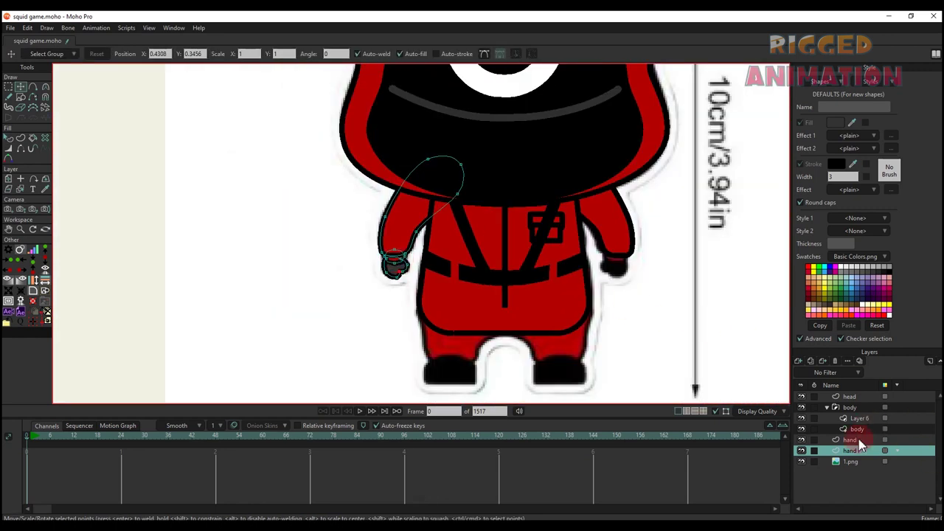
Delete the existing arm shape from the hand r layer
{"action": "left_click", "coordinate": [859, 440]}
{"action": "scroll", "coordinate": [620, 215], "scroll_direction": "down", "scroll_amount": 2}
{"action": "key", "text": "g"}
{"action": "left_click_drag", "start_coordinate": [552, 156], "coordinate": [666, 295]}
{"action": "key", "text": "BackSpace"}
{"action": "scroll", "coordinate": [464, 211], "scroll_direction": "up", "scroll_amount": 2}
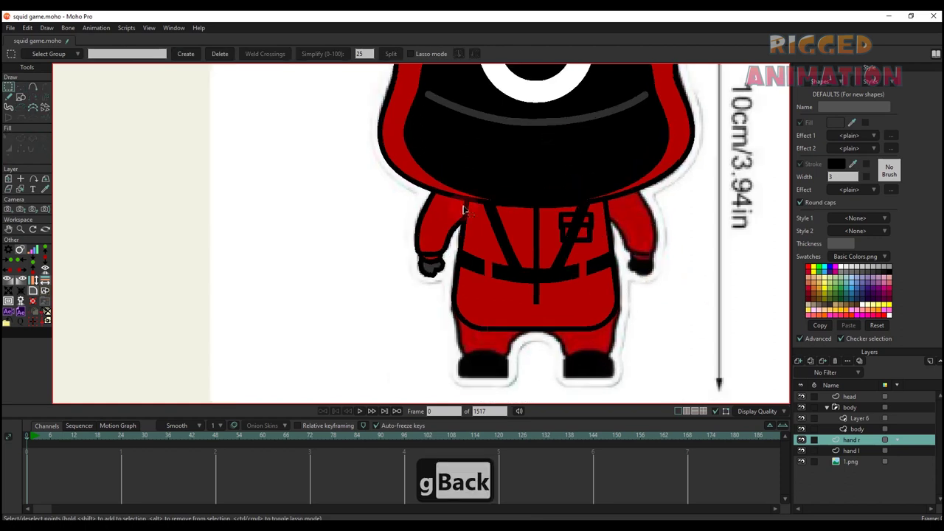
Copy the complete sleeve, cuff and glove from the hand l layer into the hand r layer
{"action": "right_click", "coordinate": [447, 218], "text": "alt"}
{"action": "key", "text": "g"}
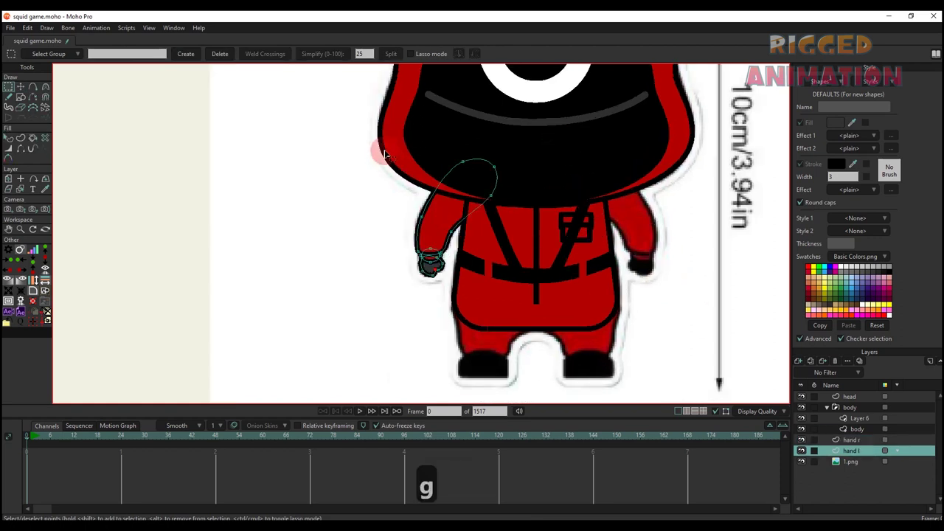
{"action": "left_click_drag", "start_coordinate": [377, 134], "coordinate": [545, 294]}
{"action": "key", "text": "ctrl+c"}
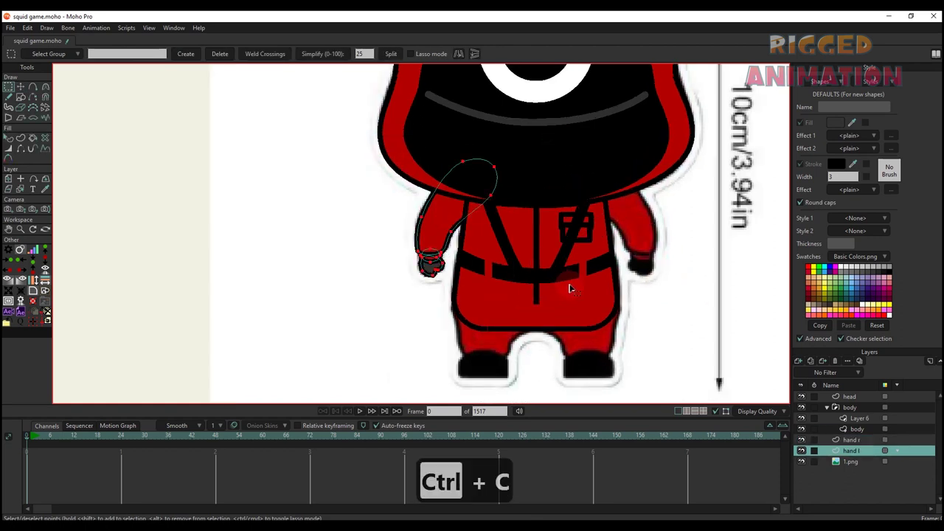
{"action": "left_click", "coordinate": [855, 440]}
{"action": "key", "text": "ctrl+v"}
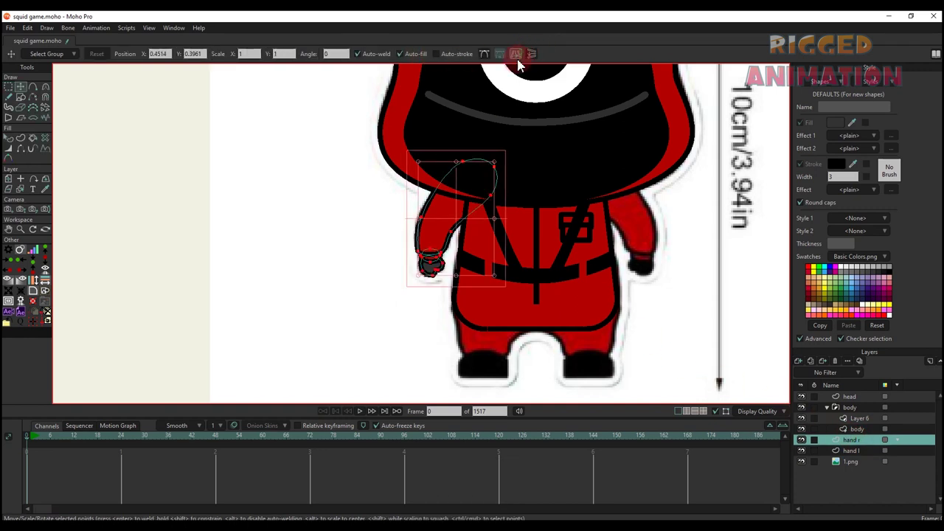
Flip the pasted arm horizontally and move it over the reference's right arm
{"action": "left_click", "coordinate": [539, 50]}
{"action": "left_click_drag", "start_coordinate": [465, 233], "coordinate": [630, 233]}
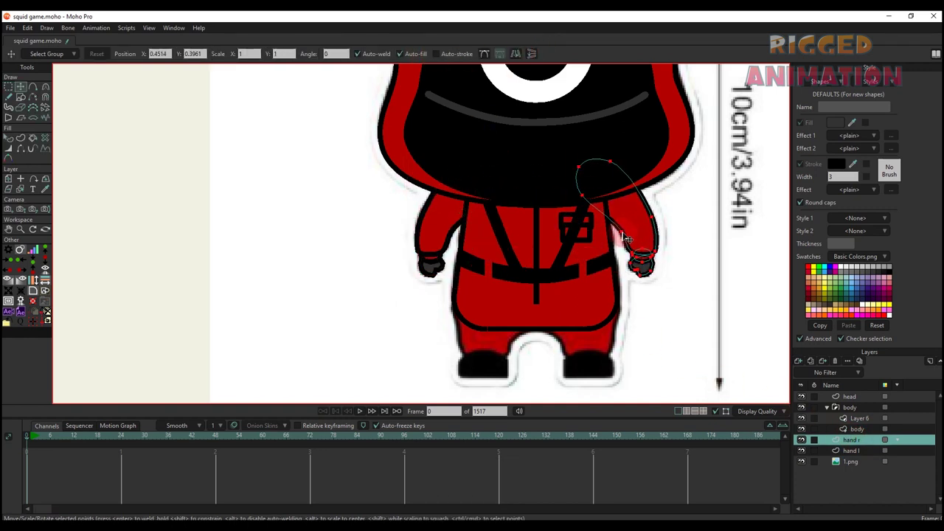
{"action": "key", "text": "q"}
{"action": "scroll", "coordinate": [605, 221], "scroll_direction": "down", "scroll_amount": 3}
{"action": "scroll", "coordinate": [572, 286], "scroll_direction": "up", "scroll_amount": 4}
{"action": "left_click", "coordinate": [572, 287]}
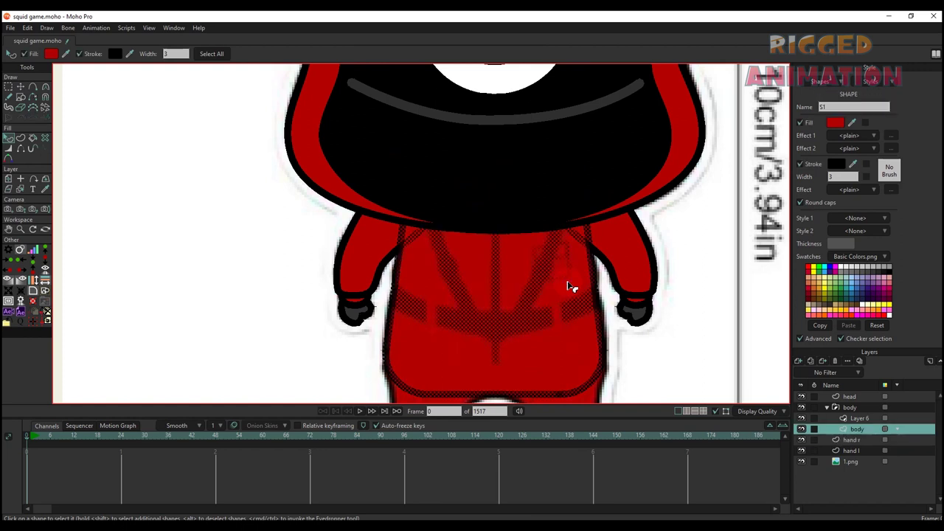
{"action": "left_click", "coordinate": [697, 322]}
{"action": "scroll", "coordinate": [542, 281], "scroll_direction": "down", "scroll_amount": 4}
{"action": "left_click_drag", "start_coordinate": [545, 279], "coordinate": [509, 282]}
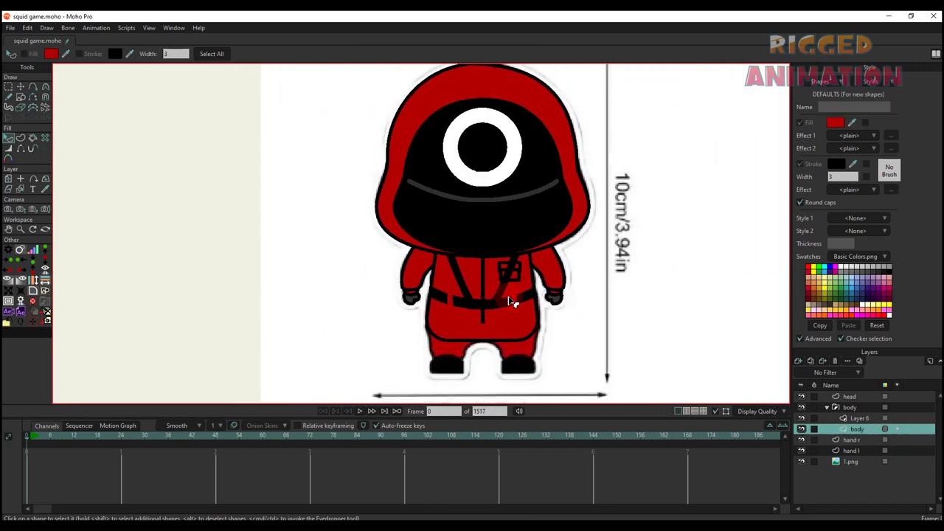
Add a vector layer above the body group and name it leg r
{"action": "scroll", "coordinate": [508, 348], "scroll_direction": "up", "scroll_amount": 3}
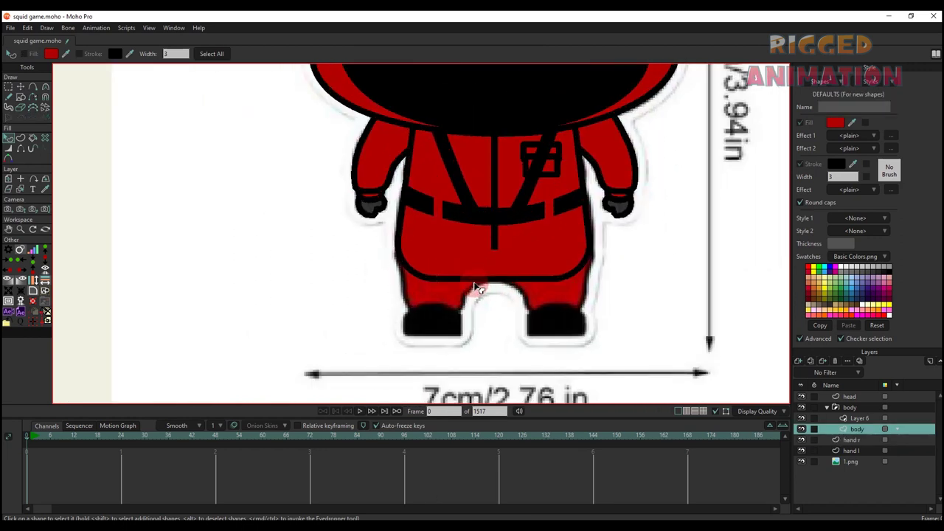
{"action": "left_click", "coordinate": [828, 408]}
{"action": "left_click", "coordinate": [804, 408]}
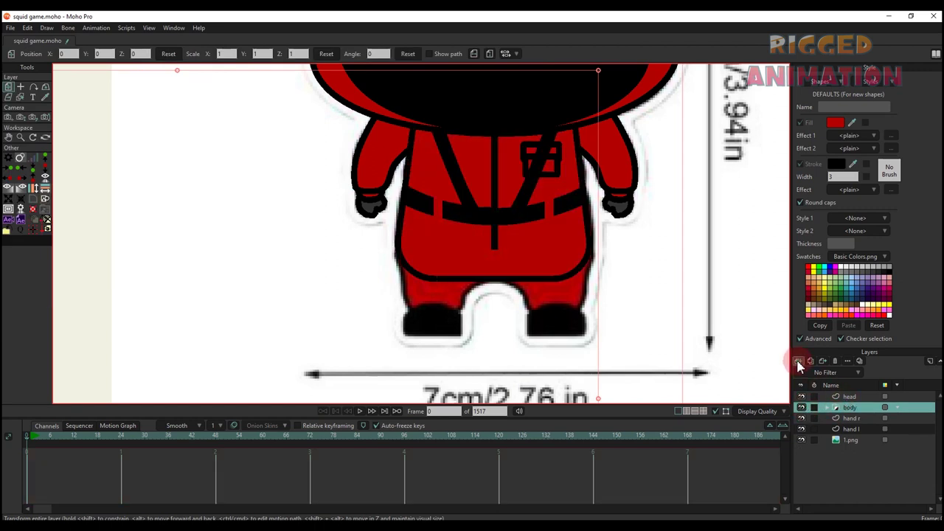
{"action": "left_click", "coordinate": [798, 361]}
{"action": "left_click", "coordinate": [804, 377]}
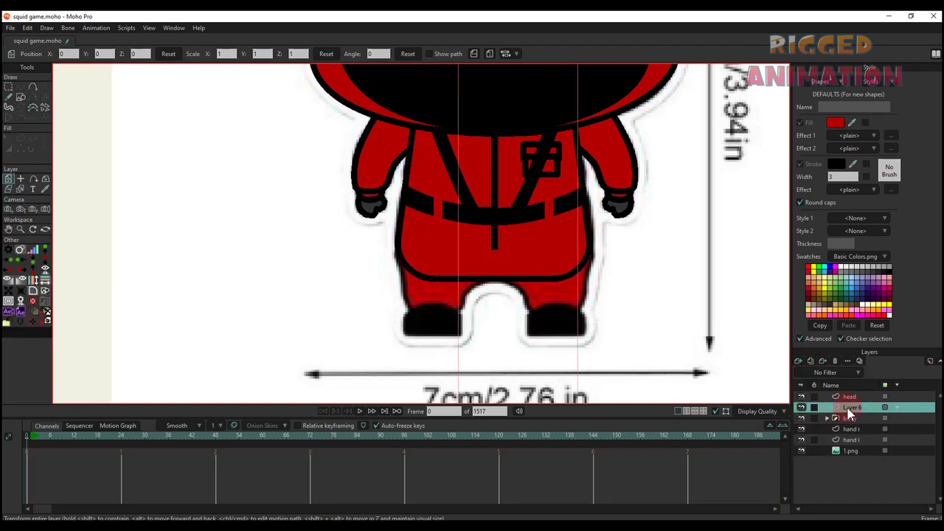
{"action": "double_click", "coordinate": [849, 410]}
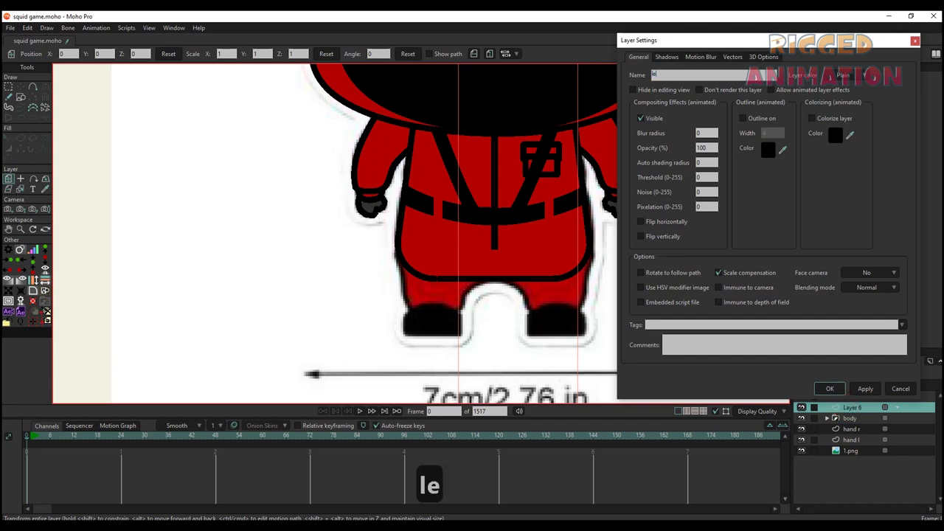
{"action": "type", "text": "leg r"}
{"action": "key", "text": "Return"}
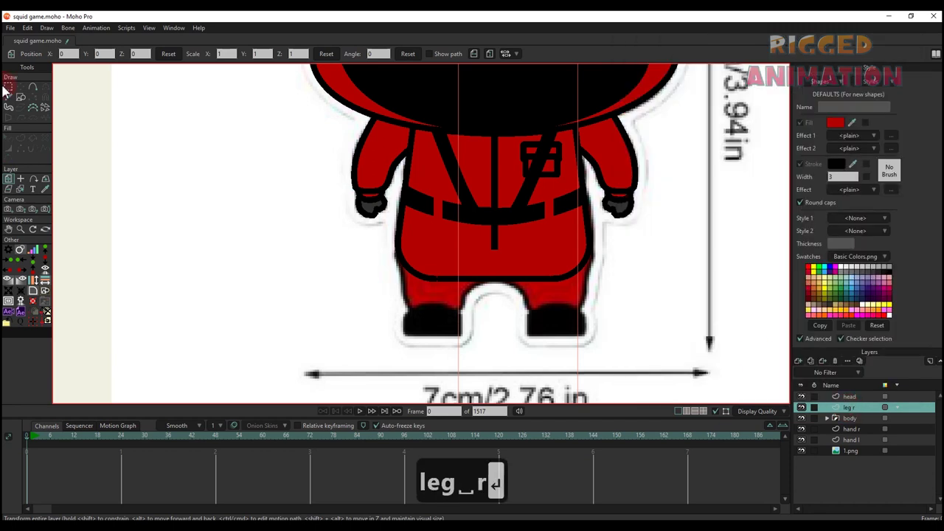
Trace a closed leg shape on the leg r layer, following the reference's right-hand leg from crotch to shoe and up under the jacket
{"action": "left_click", "coordinate": [34, 87]}
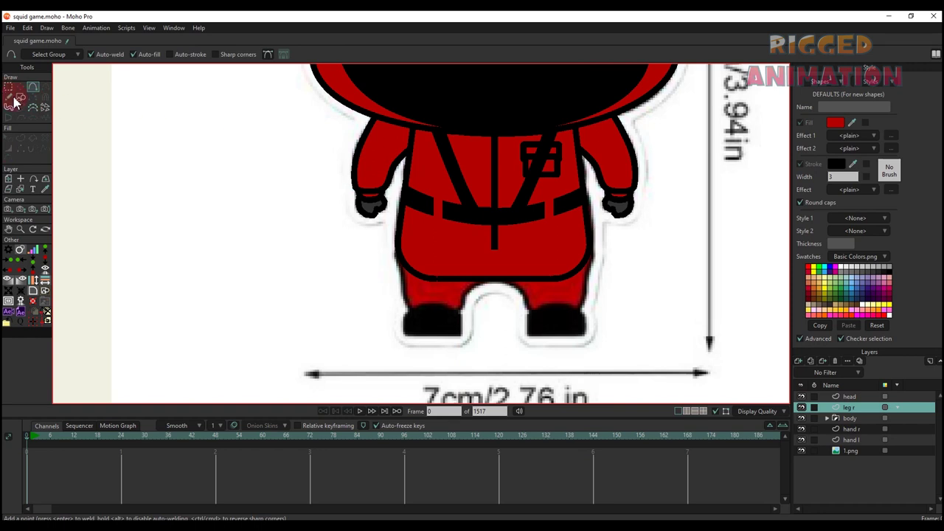
{"action": "scroll", "coordinate": [529, 270], "scroll_direction": "up", "scroll_amount": 4}
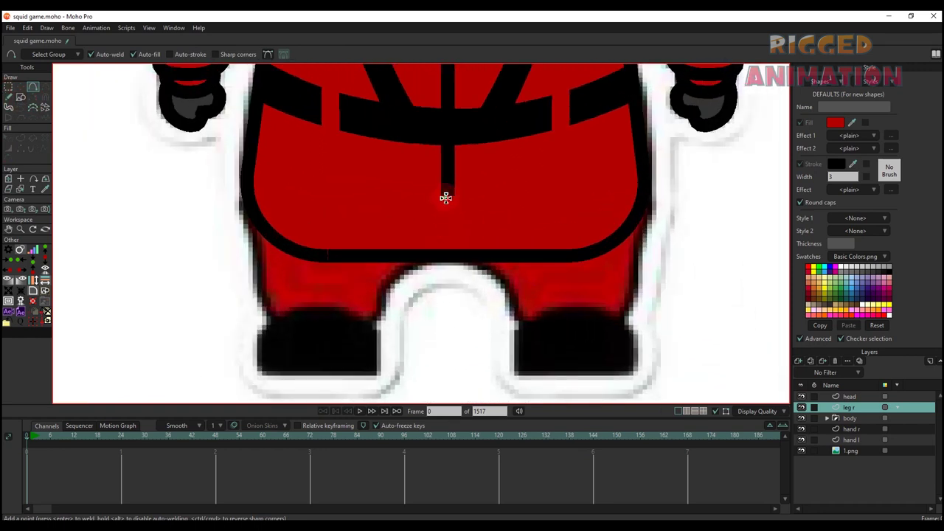
{"action": "left_click_drag", "start_coordinate": [501, 272], "coordinate": [501, 272]}
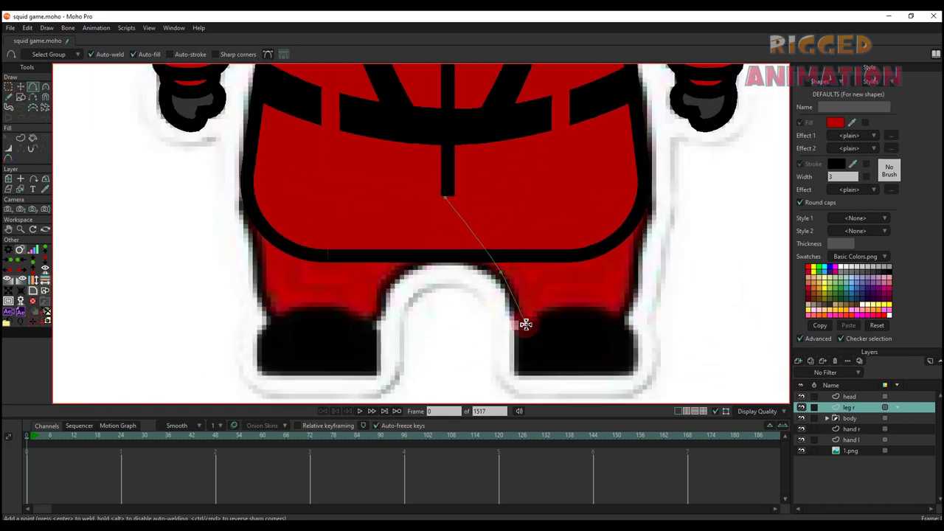
{"action": "left_click_drag", "start_coordinate": [525, 324], "coordinate": [524, 325]}
{"action": "left_click_drag", "start_coordinate": [524, 325], "coordinate": [576, 341]}
{"action": "left_click_drag", "start_coordinate": [577, 340], "coordinate": [621, 317]}
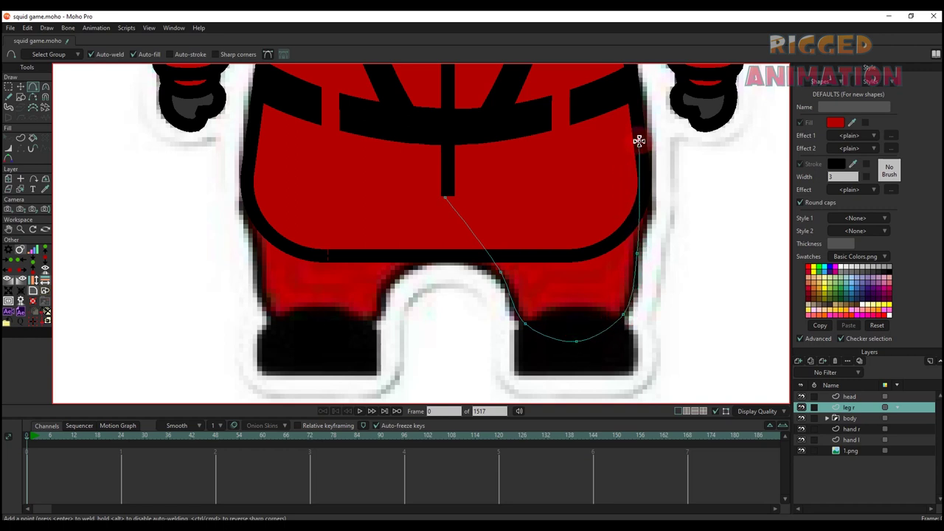
{"action": "left_click_drag", "start_coordinate": [638, 140], "coordinate": [639, 139]}
{"action": "left_click_drag", "start_coordinate": [638, 139], "coordinate": [564, 103]}
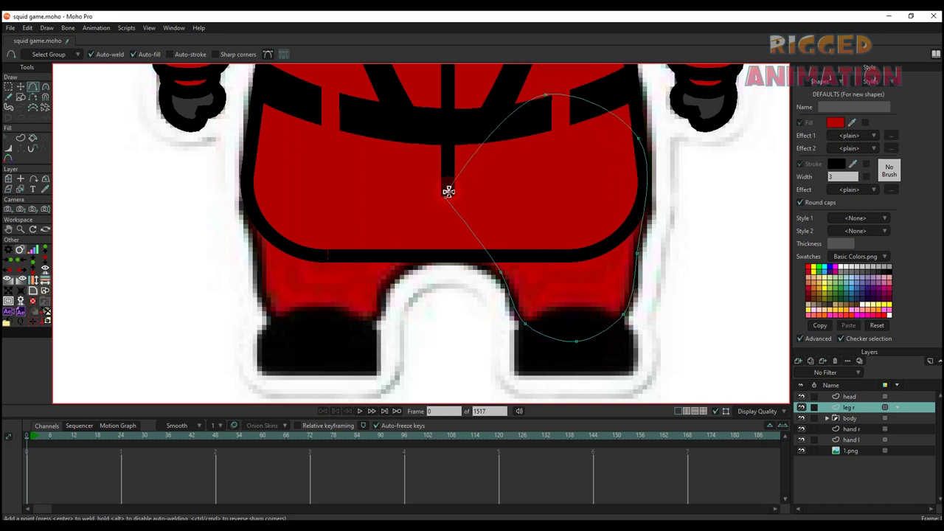
{"action": "left_click_drag", "start_coordinate": [448, 192], "coordinate": [446, 194]}
Turn on the black stroke of width 3 for the red leg shape
{"action": "key", "text": "q"}
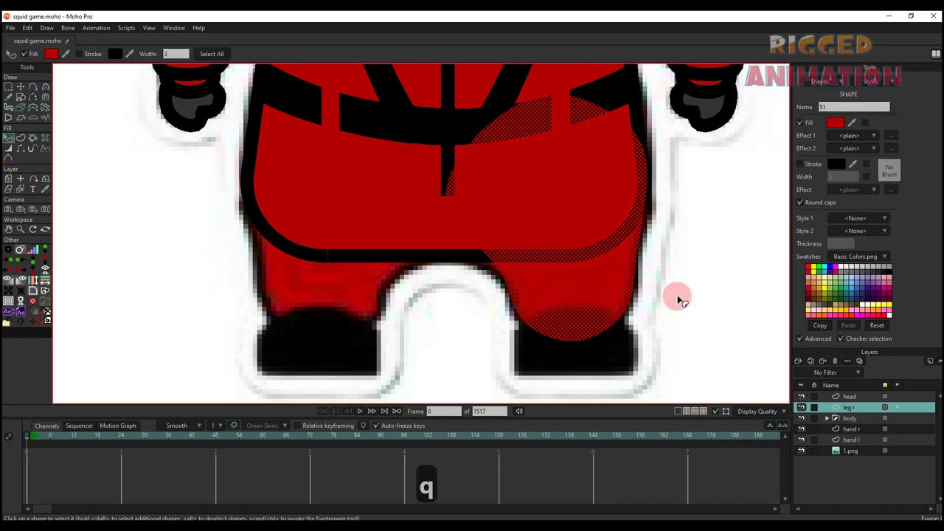
{"action": "left_click", "coordinate": [668, 286]}
{"action": "left_click_drag", "start_coordinate": [610, 297], "coordinate": [600, 318]}
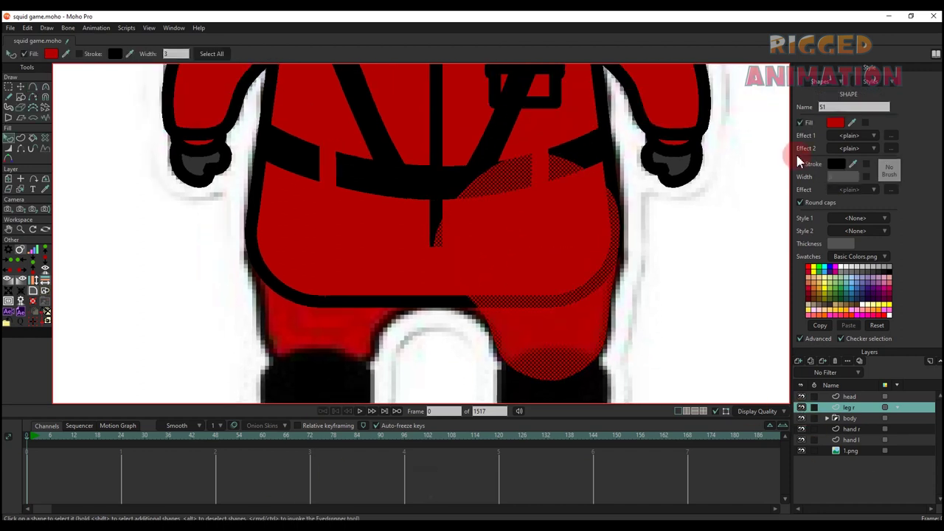
{"action": "left_click", "coordinate": [800, 164]}
{"action": "left_click", "coordinate": [698, 214]}
{"action": "scroll", "coordinate": [582, 215], "scroll_direction": "down", "scroll_amount": 2}
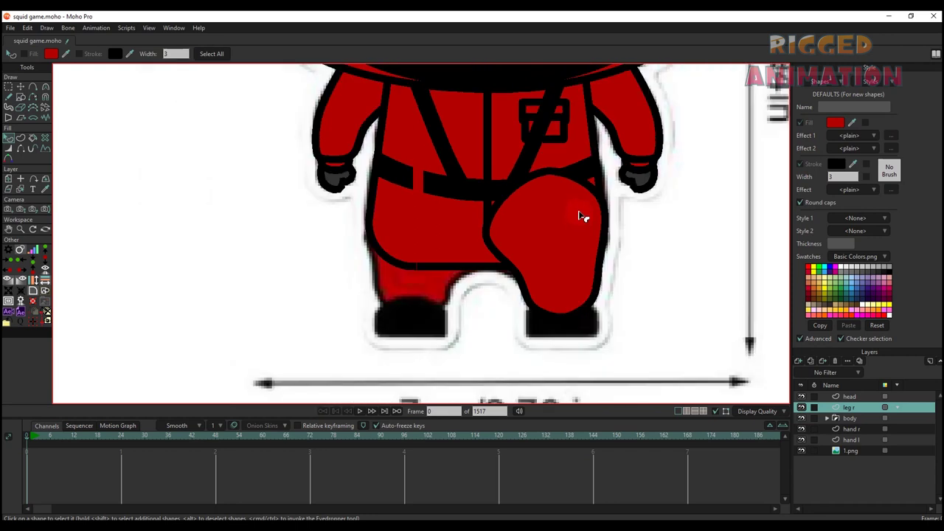
Delete the leg shape's topmost point and move its inner hip point down to the jacket hem at the crotch
{"action": "scroll", "coordinate": [543, 258], "scroll_direction": "up", "scroll_amount": 3}
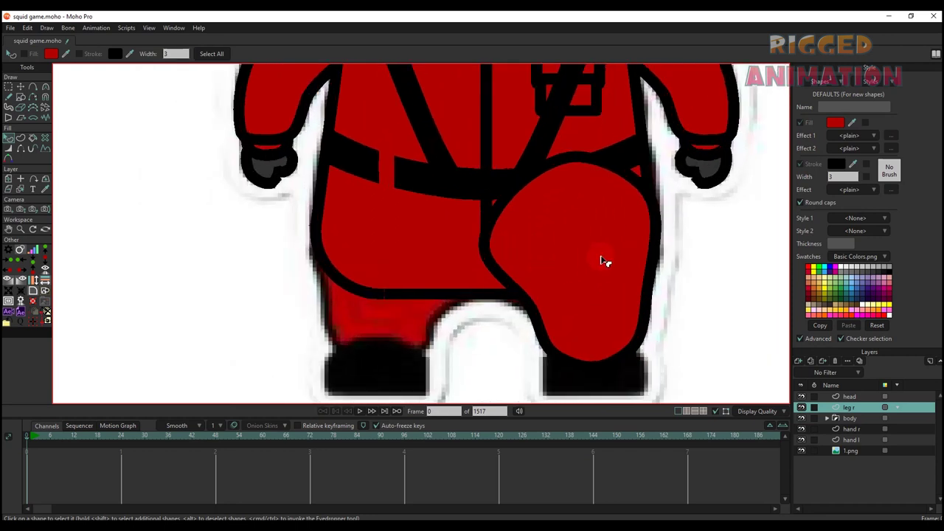
{"action": "key", "text": "f"}
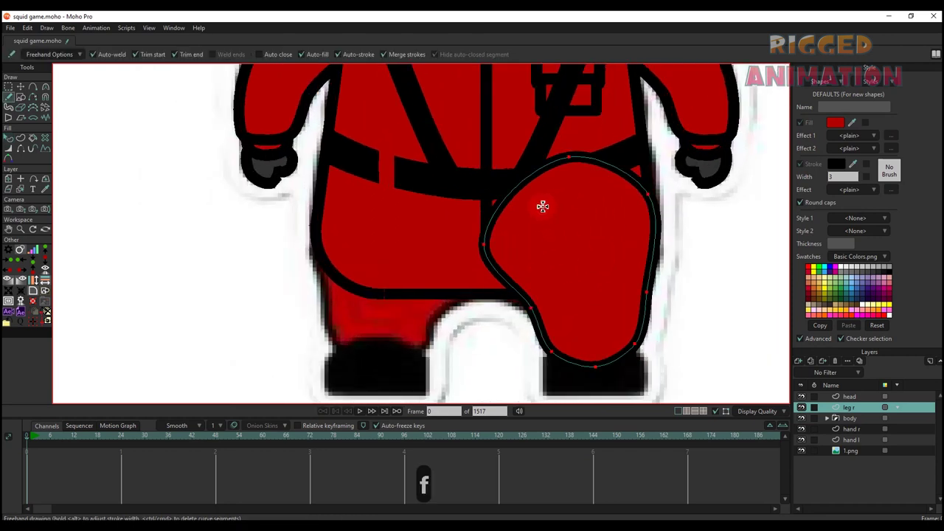
{"action": "key", "text": "g"}
{"action": "left_click_drag", "start_coordinate": [582, 183], "coordinate": [540, 128]}
{"action": "key", "text": "BackSpace"}
{"action": "mouse_move", "coordinate": [500, 241]}
{"action": "left_mouse_down"}
{"action": "mouse_move", "coordinate": [510, 248]}
{"action": "mouse_move", "coordinate": [509, 302]}
{"action": "mouse_move", "coordinate": [518, 314]}
{"action": "left_mouse_up"}
{"action": "key", "text": "t"}
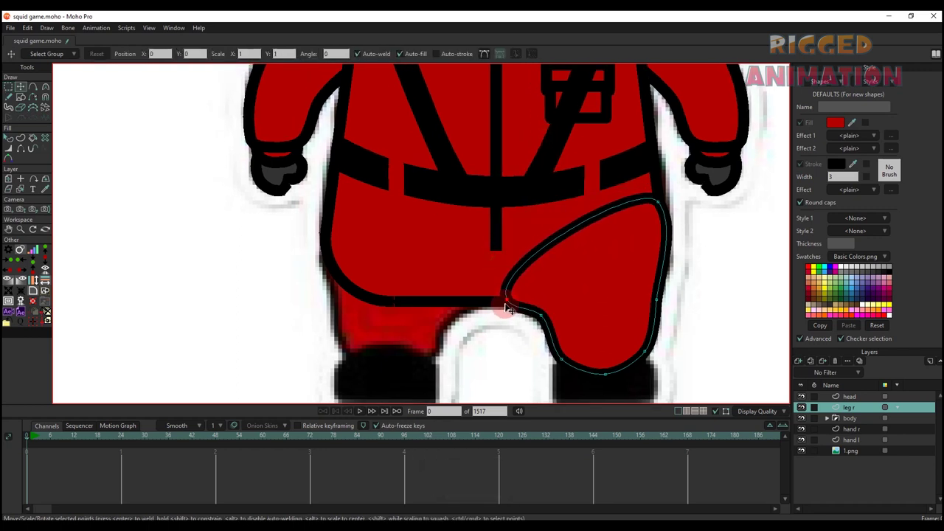
Hide the stroke along the leg's upper edge where it crosses the jacket
{"action": "left_click", "coordinate": [20, 149]}
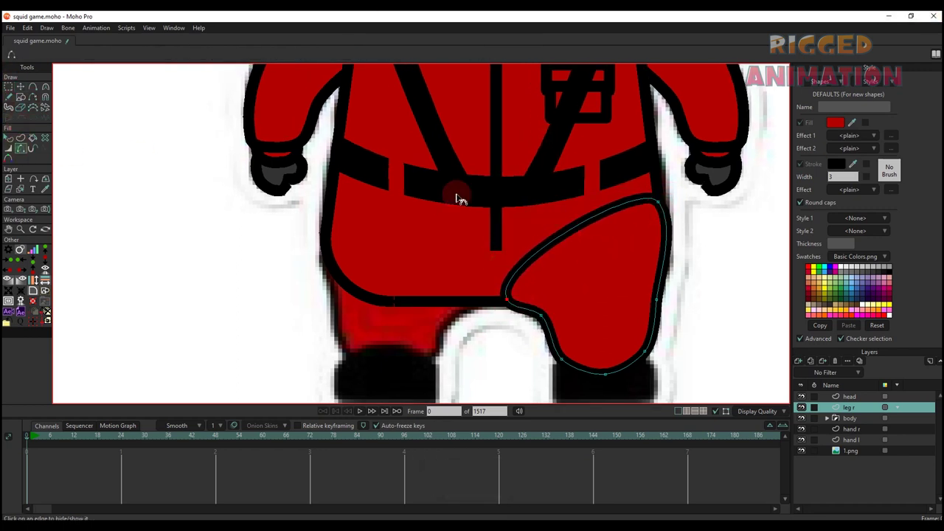
{"action": "left_click", "coordinate": [557, 241]}
{"action": "scroll", "coordinate": [627, 250], "scroll_direction": "down", "scroll_amount": 6}
{"action": "key", "text": "q"}
{"action": "key", "text": "t"}
{"action": "scroll", "coordinate": [619, 232], "scroll_direction": "up", "scroll_amount": 5}
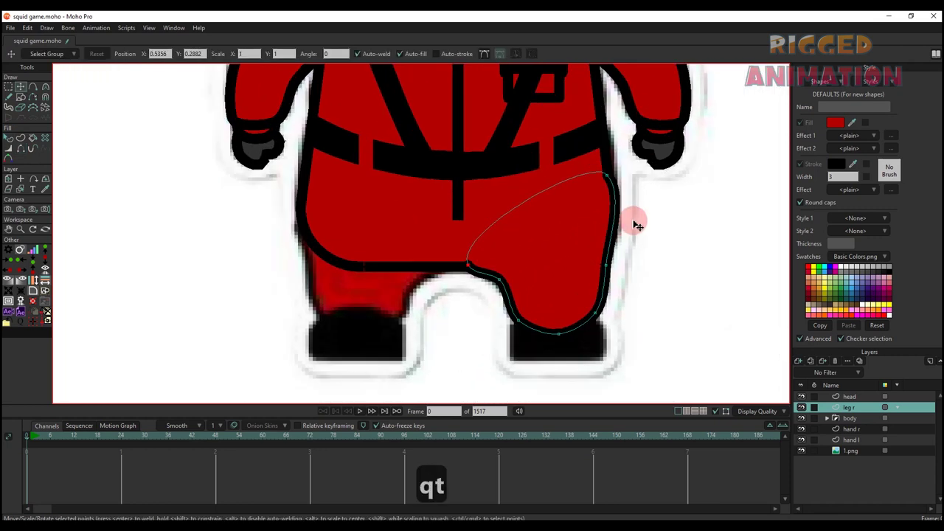
Hide the leg r layer, reposition the inner-thigh point to match the reference's curve, and show the layer again
{"action": "key", "text": "c"}
{"action": "scroll", "coordinate": [627, 217], "scroll_direction": "up", "scroll_amount": 4}
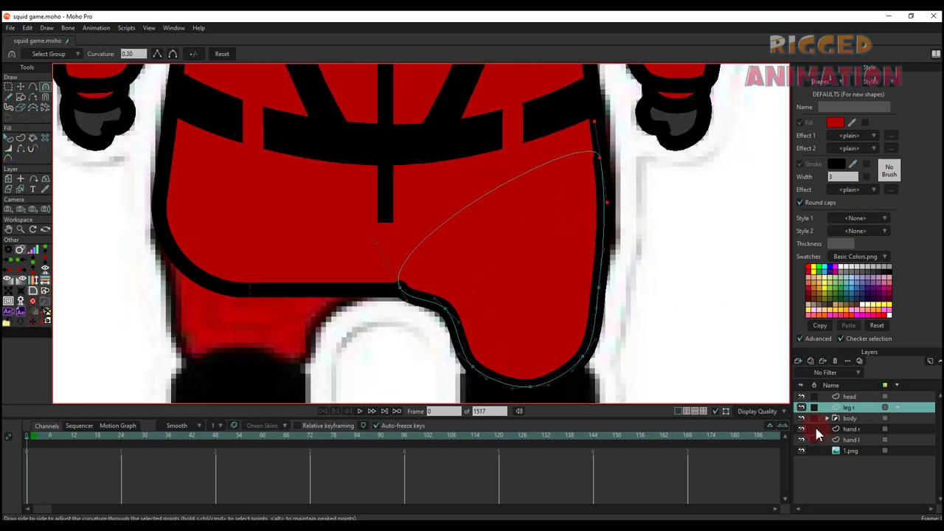
{"action": "scroll", "coordinate": [516, 278], "scroll_direction": "down", "scroll_amount": 3}
{"action": "scroll", "coordinate": [480, 270], "scroll_direction": "up", "scroll_amount": 5}
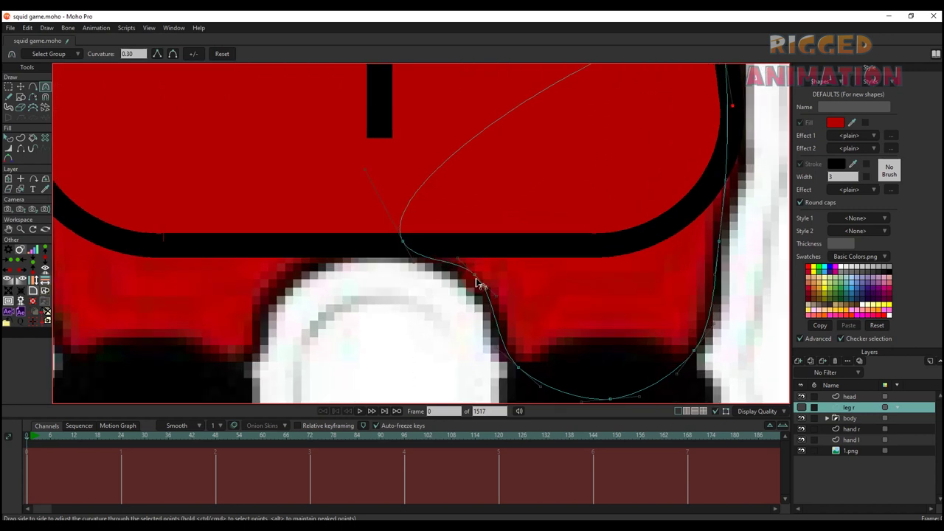
{"action": "key", "text": "t"}
{"action": "left_click_drag", "start_coordinate": [476, 286], "coordinate": [477, 287]}
{"action": "left_click_drag", "start_coordinate": [532, 367], "coordinate": [539, 306]}
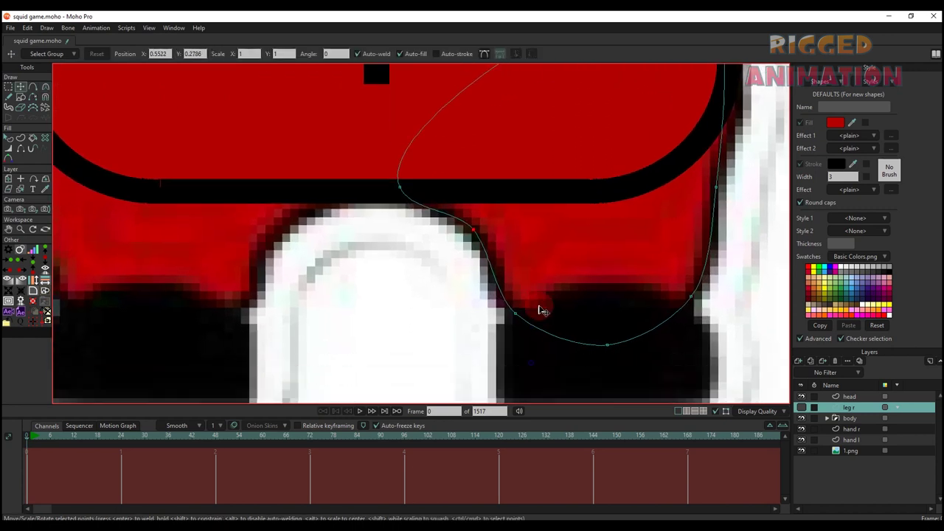
{"action": "scroll", "coordinate": [706, 195], "scroll_direction": "down", "scroll_amount": 4}
{"action": "left_click_drag", "start_coordinate": [707, 196], "coordinate": [673, 245]}
{"action": "scroll", "coordinate": [500, 266], "scroll_direction": "down", "scroll_amount": 1}
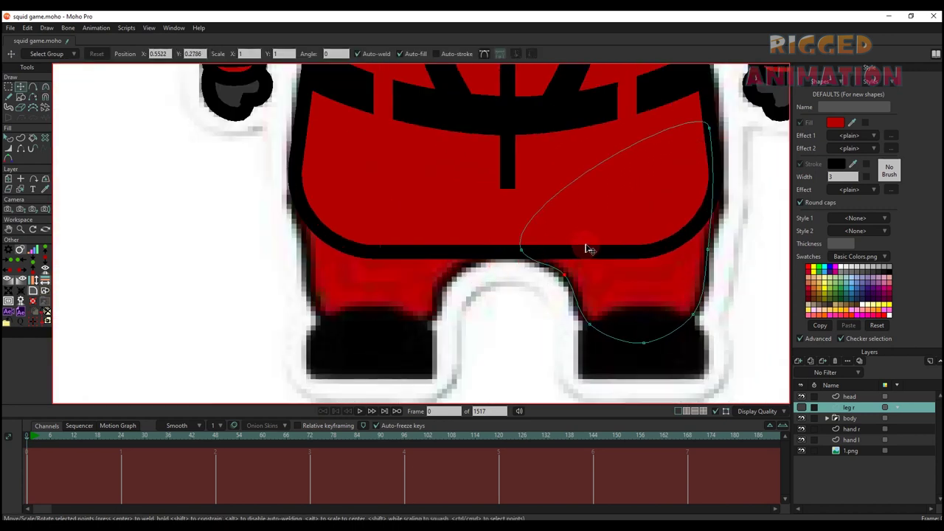
{"action": "left_click", "coordinate": [801, 407]}
Draw an ellipse on the leg r layer over the reference's shoe and widen it to the shoe's width
{"action": "left_click", "coordinate": [827, 419]}
{"action": "left_click", "coordinate": [848, 439]}
{"action": "left_click", "coordinate": [848, 407]}
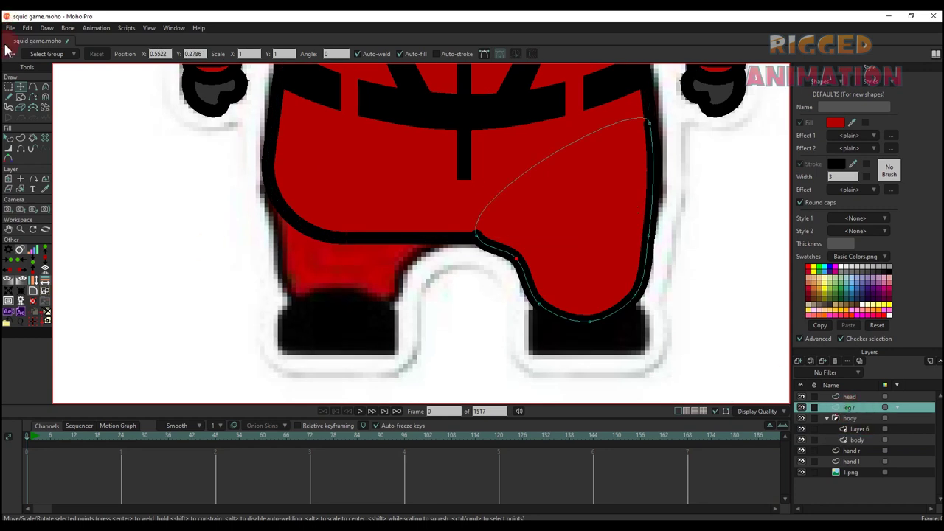
{"action": "left_click", "coordinate": [21, 96]}
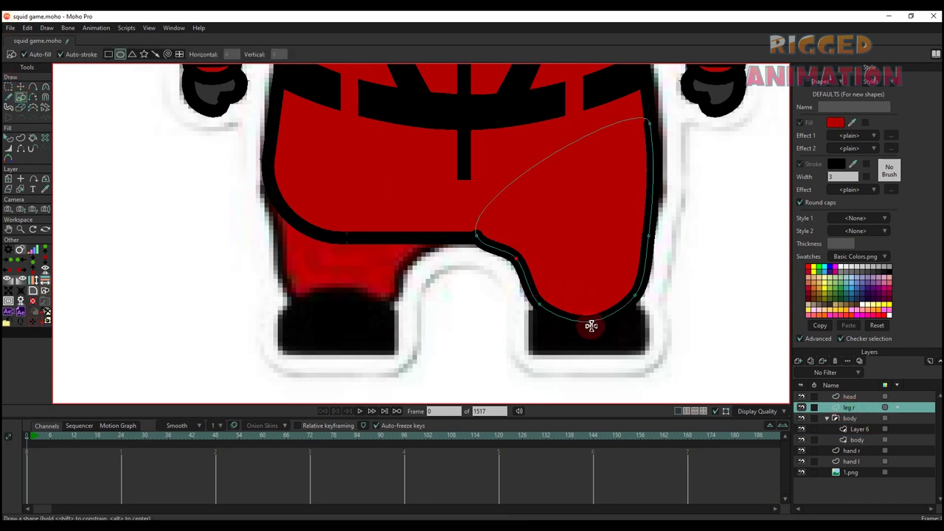
{"action": "left_click_drag", "start_coordinate": [590, 326], "coordinate": [543, 295]}
{"action": "key", "text": "t"}
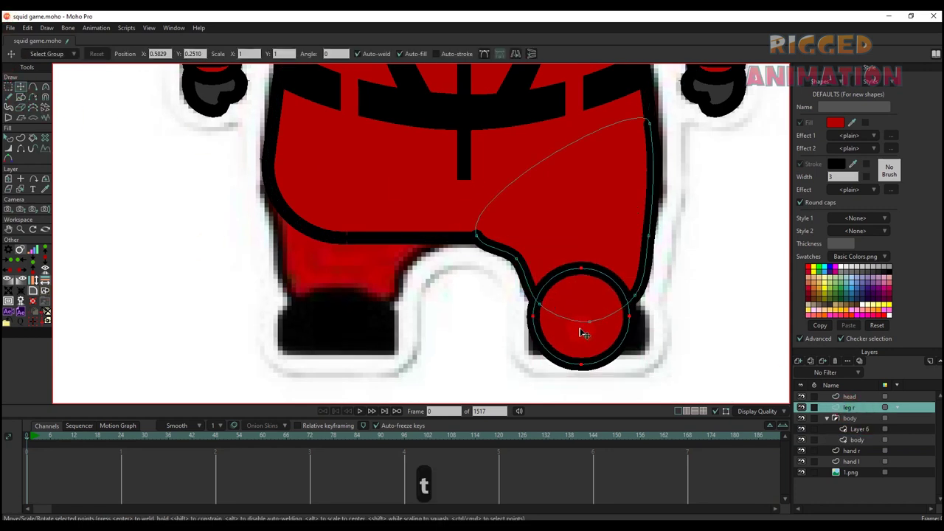
{"action": "left_click_drag", "start_coordinate": [582, 333], "coordinate": [657, 326]}
{"action": "key", "text": "ctrl+z"}
{"action": "left_click", "coordinate": [590, 366]}
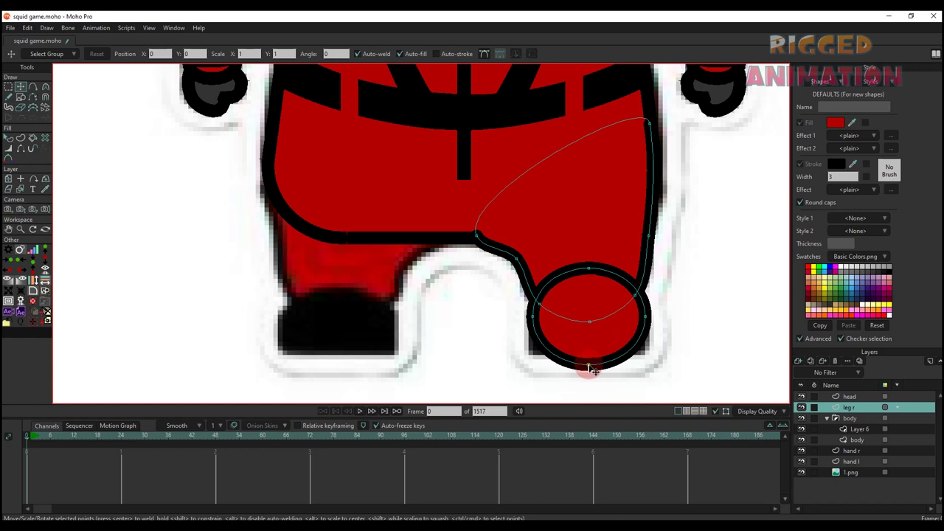
Delete the ellipse's bottom point and reposition the side and top points to form a low, rounded shoe
{"action": "left_click", "coordinate": [589, 366]}
{"action": "key", "text": "BackSpace"}
{"action": "left_click_drag", "start_coordinate": [534, 319], "coordinate": [537, 350]}
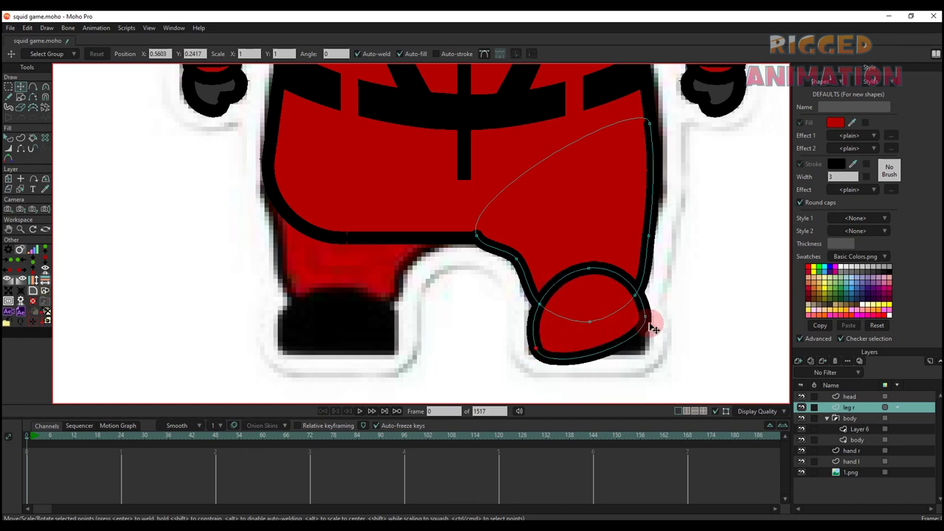
{"action": "left_click_drag", "start_coordinate": [650, 324], "coordinate": [646, 349]}
{"action": "left_click_drag", "start_coordinate": [542, 353], "coordinate": [548, 345]}
{"action": "left_click_drag", "start_coordinate": [639, 355], "coordinate": [632, 344]}
{"action": "left_click_drag", "start_coordinate": [601, 286], "coordinate": [597, 312]}
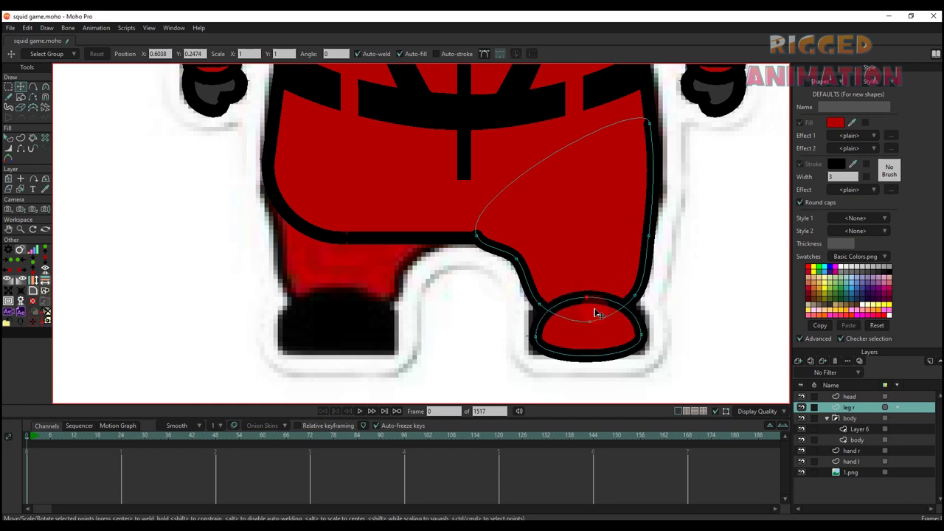
Fill the shoe shape with black sampled from the reference's other shoe
{"action": "key", "text": "q"}
{"action": "left_click", "coordinate": [603, 341]}
{"action": "left_click", "coordinate": [853, 123]}
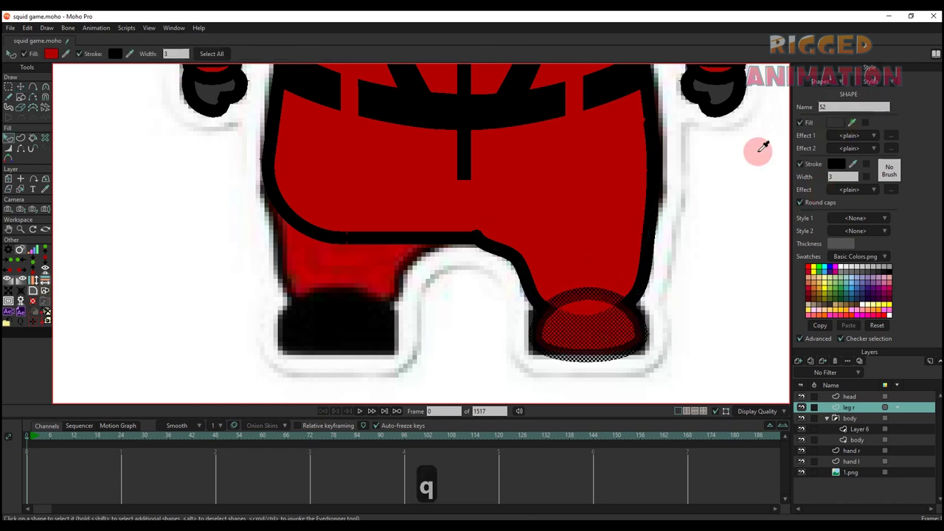
{"action": "left_click", "coordinate": [361, 330]}
{"action": "left_click", "coordinate": [704, 265]}
{"action": "scroll", "coordinate": [599, 310], "scroll_direction": "down", "scroll_amount": 3}
{"action": "scroll", "coordinate": [573, 331], "scroll_direction": "up", "scroll_amount": 5}
Adjust the curvature of the shoe's two lower corner points to flatten the sole
{"action": "key", "text": "t"}
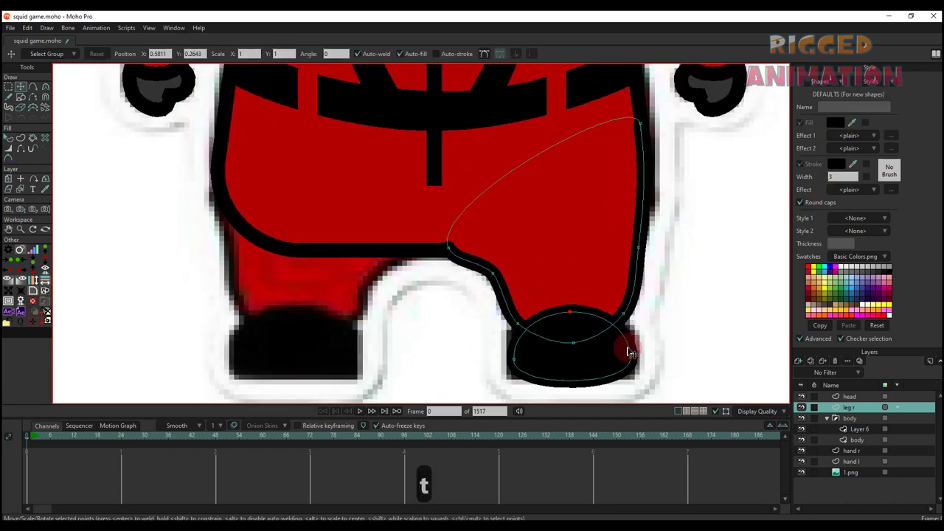
{"action": "key", "text": "c"}
{"action": "left_click_drag", "start_coordinate": [510, 304], "coordinate": [511, 278]}
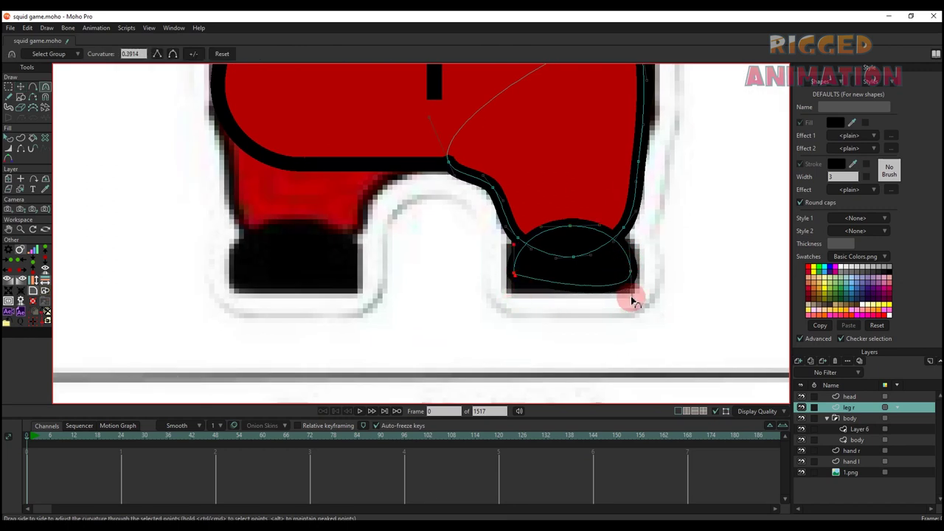
{"action": "left_click_drag", "start_coordinate": [631, 301], "coordinate": [626, 280]}
{"action": "scroll", "coordinate": [625, 279], "scroll_direction": "up", "scroll_amount": 2}
{"action": "left_click", "coordinate": [472, 284]}
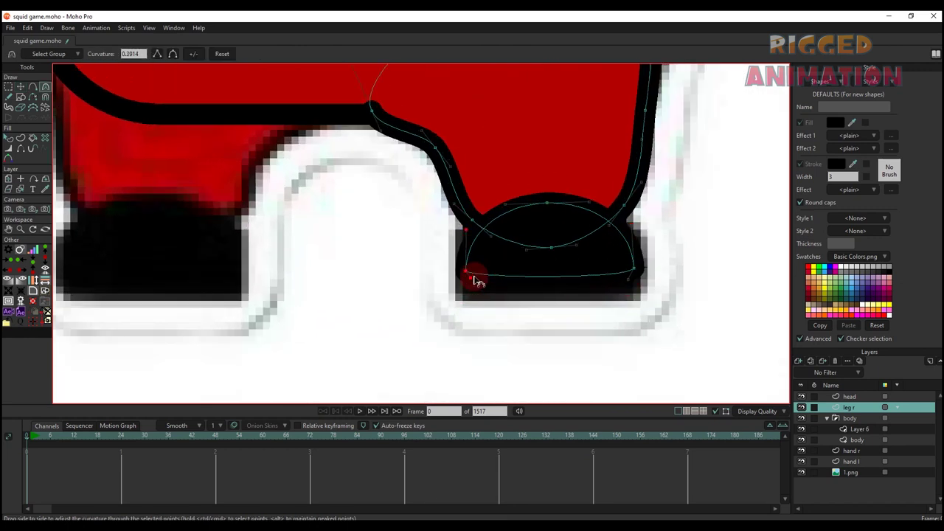
Move the shoe's two lower corner points down to the corners of the reference's sole
{"action": "key", "text": "t"}
{"action": "left_click_drag", "start_coordinate": [468, 274], "coordinate": [464, 289]}
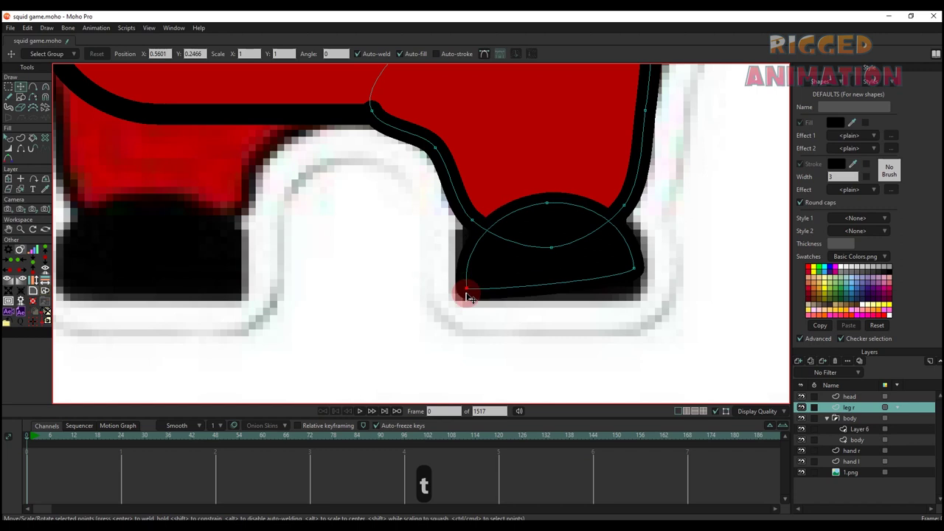
{"action": "left_click_drag", "start_coordinate": [639, 270], "coordinate": [641, 294]}
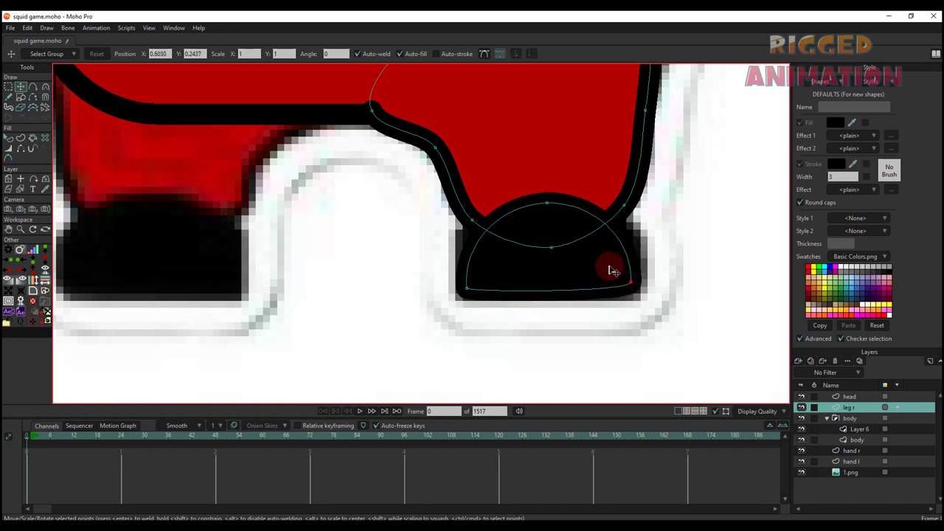
{"action": "scroll", "coordinate": [595, 265], "scroll_direction": "down", "scroll_amount": 4}
{"action": "key", "text": "q"}
{"action": "key", "text": "g"}
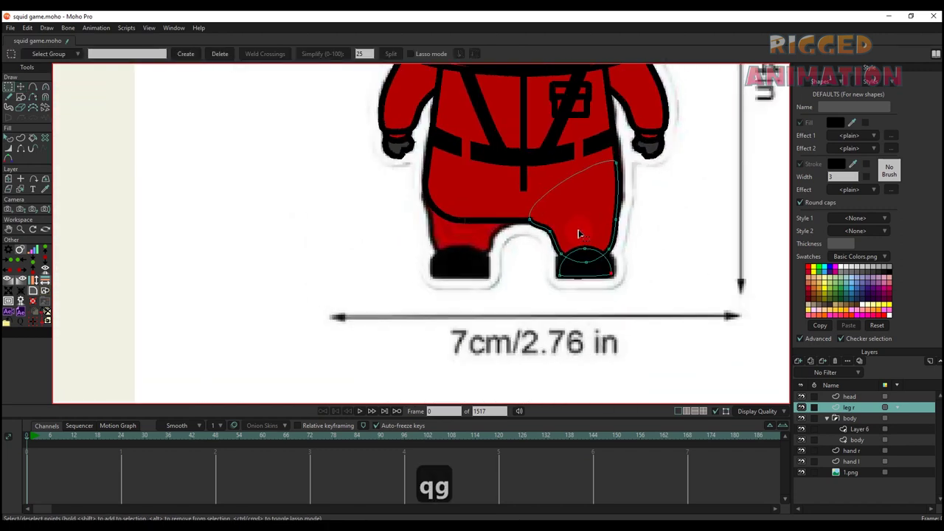
Copy all points of the finished leg and shoe, and add a vector layer named leg l above leg r
{"action": "left_click", "coordinate": [583, 272]}
{"action": "key", "text": "t"}
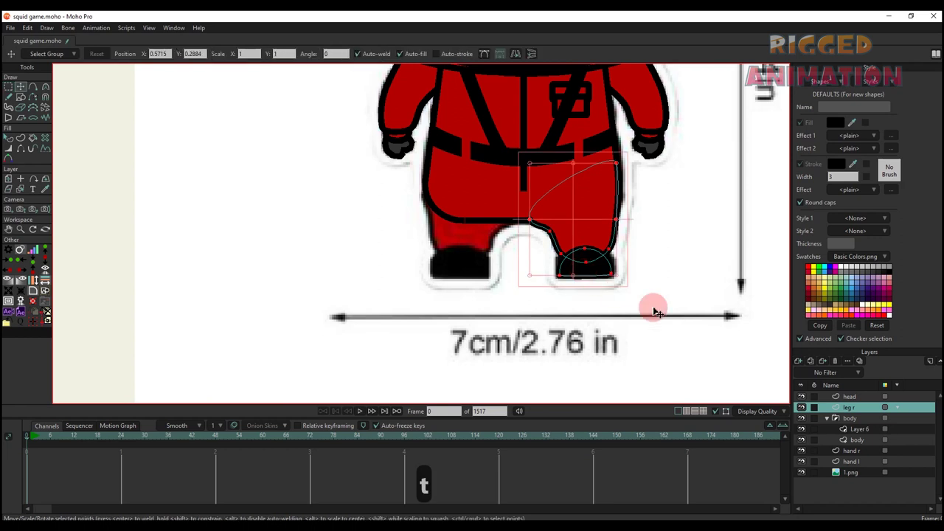
{"action": "key", "text": "ctrl+c"}
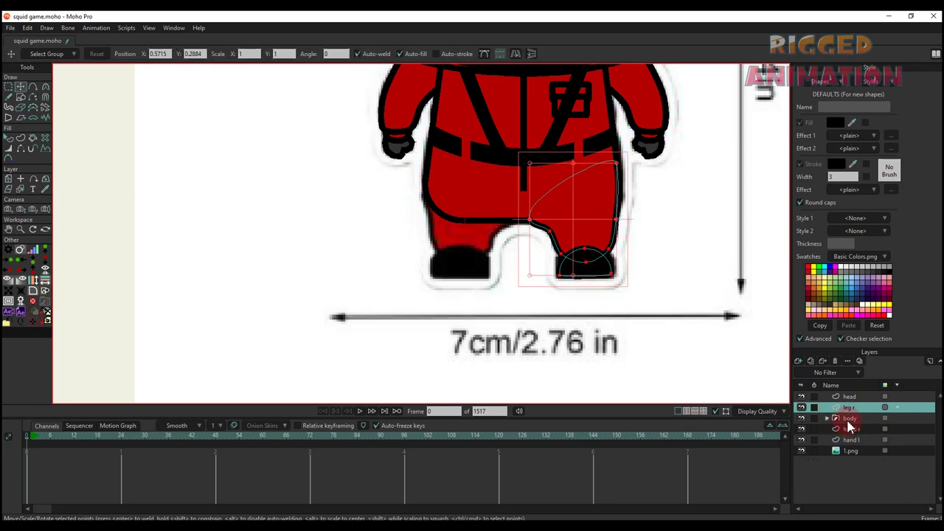
{"action": "left_click", "coordinate": [798, 361]}
{"action": "left_click", "coordinate": [806, 382]}
{"action": "double_click", "coordinate": [851, 406]}
{"action": "type", "text": "lef"}
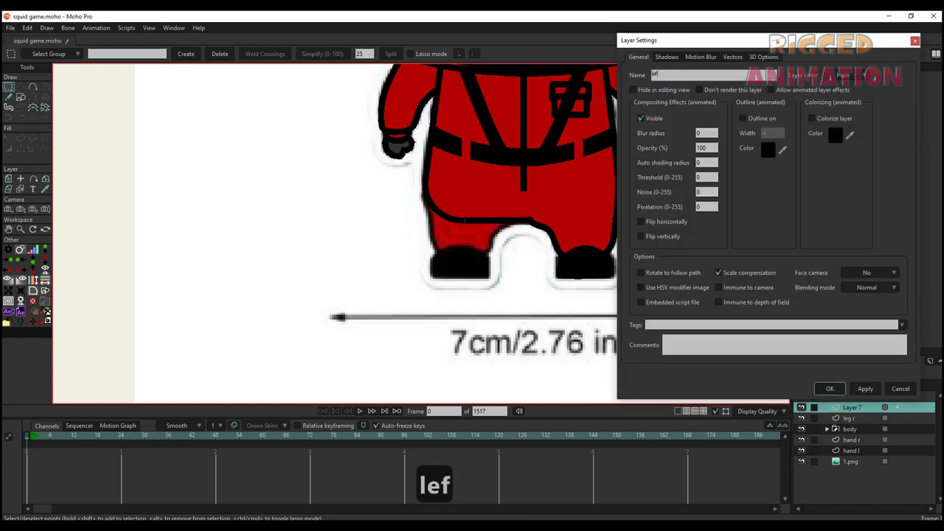
{"action": "key", "text": "BackSpace"}
{"action": "type", "text": "g l"}
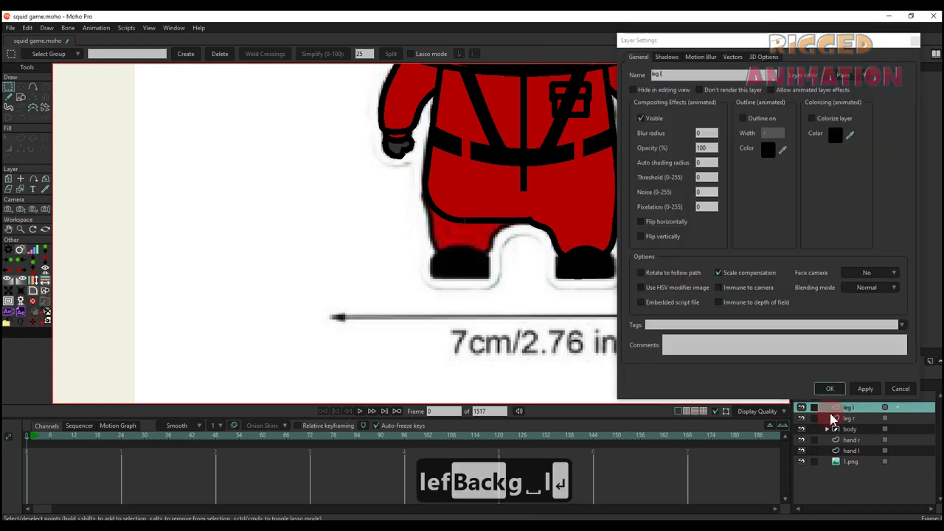
{"action": "key", "text": "Return"}
Paste the leg and shoe into leg l, flipped horizontally and positioned over the reference's other leg
{"action": "key", "text": "ctrl+v"}
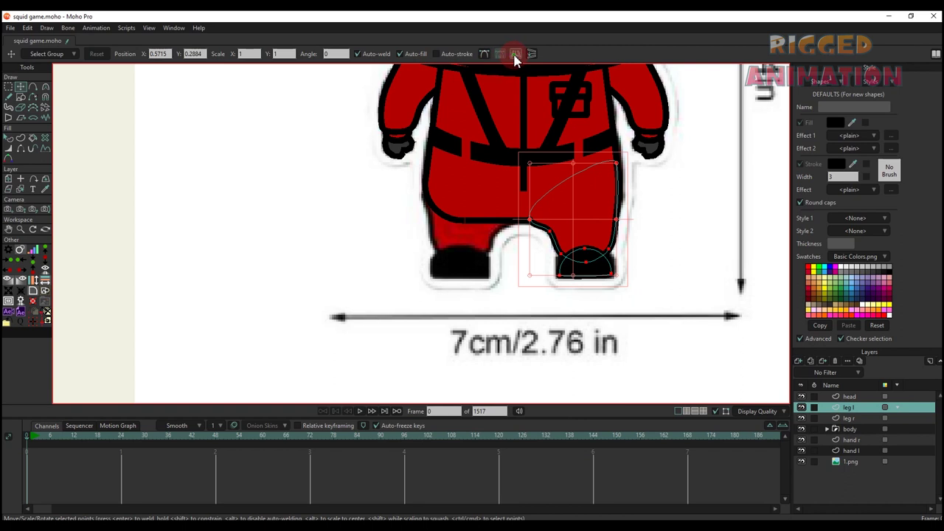
{"action": "scroll", "coordinate": [584, 236], "scroll_direction": "up", "scroll_amount": 2}
{"action": "left_click_drag", "start_coordinate": [583, 236], "coordinate": [445, 240]}
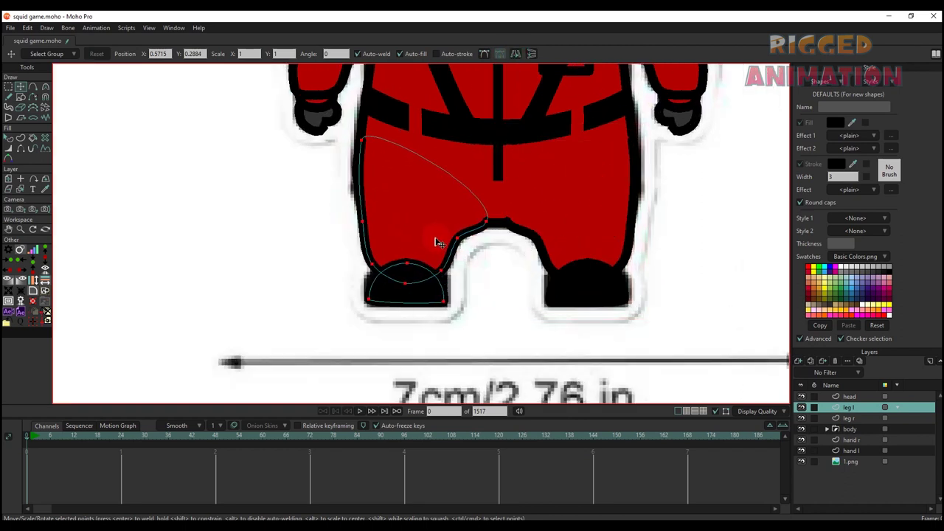
{"action": "key", "text": "q"}
{"action": "left_click", "coordinate": [501, 267]}
{"action": "key", "text": "t"}
Adjust the curvature of the inner upper points on leg l and leg r to smooth the outline at the crotch
{"action": "scroll", "coordinate": [494, 251], "scroll_direction": "up", "scroll_amount": 1}
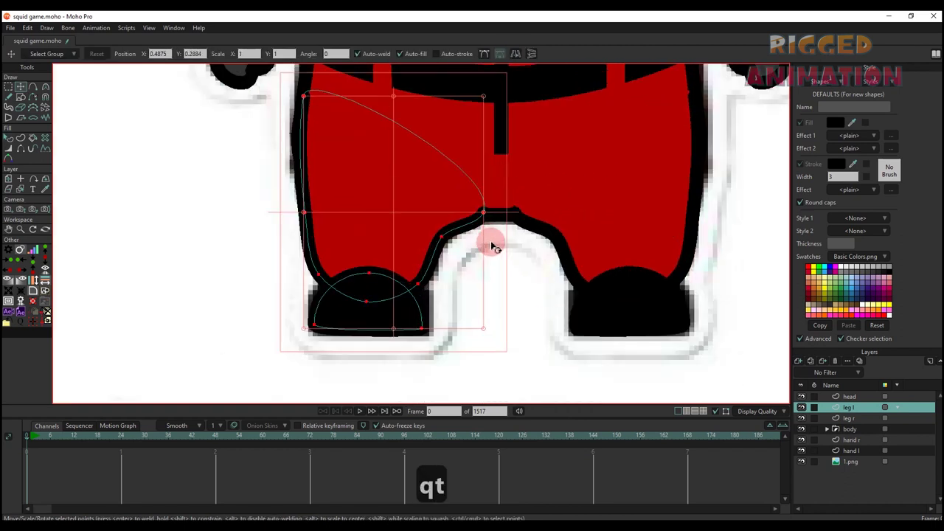
{"action": "scroll", "coordinate": [489, 232], "scroll_direction": "up", "scroll_amount": 3}
{"action": "key", "text": "c"}
{"action": "left_click_drag", "start_coordinate": [474, 220], "coordinate": [494, 217]}
{"action": "right_click", "coordinate": [589, 208], "text": "alt"}
{"action": "key", "text": "c"}
{"action": "left_click_drag", "start_coordinate": [564, 221], "coordinate": [560, 227]}
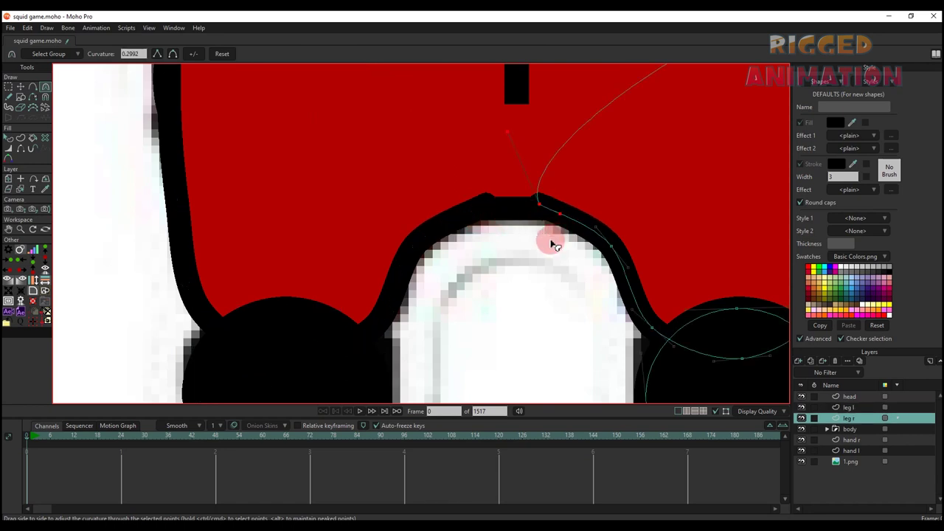
{"action": "scroll", "coordinate": [510, 249], "scroll_direction": "down", "scroll_amount": 4}
{"action": "key", "text": "q"}
{"action": "key", "text": "t"}
{"action": "scroll", "coordinate": [512, 249], "scroll_direction": "down", "scroll_amount": 1}
{"action": "scroll", "coordinate": [512, 249], "scroll_direction": "down", "scroll_amount": 2}
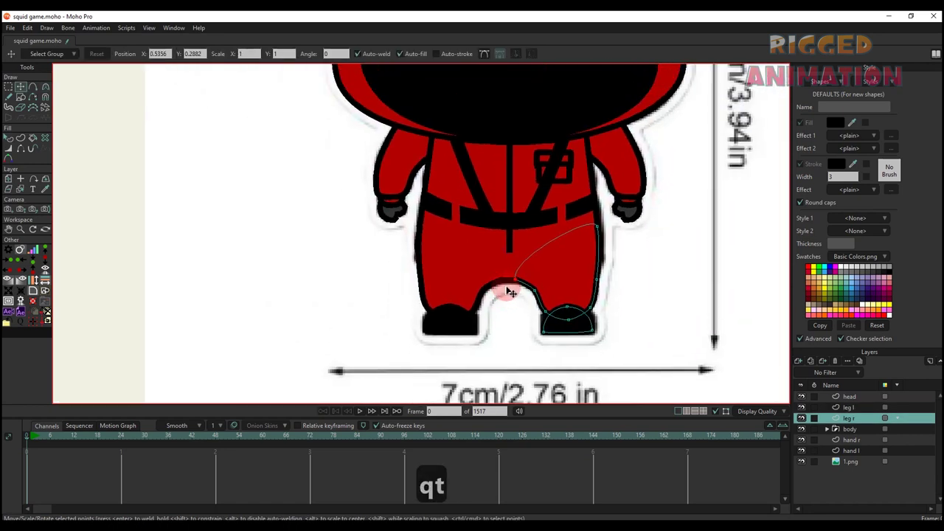
{"action": "key", "text": "q"}
{"action": "scroll", "coordinate": [568, 299], "scroll_direction": "down", "scroll_amount": 1}
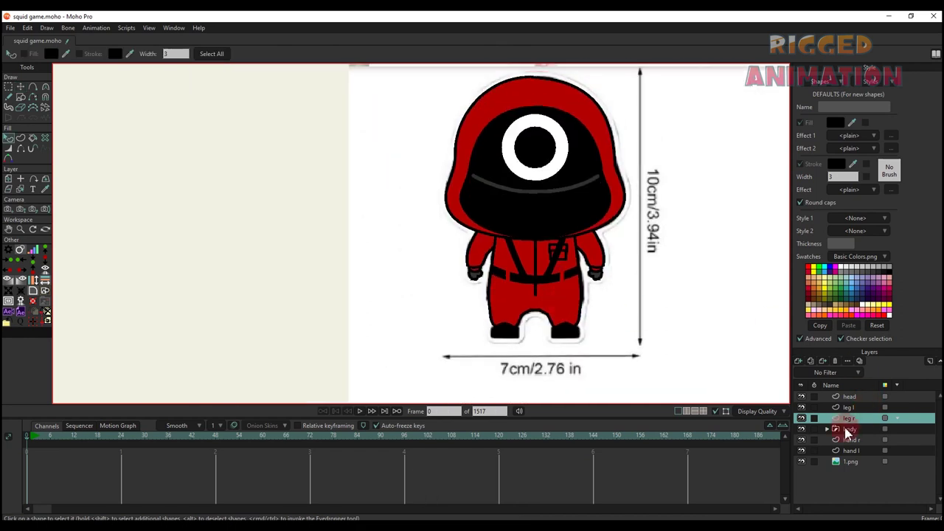
Try moving the 1.png reference layer sideways to X about 0.39, beside the drawn character
{"action": "left_click", "coordinate": [850, 462]}
{"action": "scroll", "coordinate": [591, 298], "scroll_direction": "down", "scroll_amount": 6}
{"action": "left_click_drag", "start_coordinate": [629, 310], "coordinate": [712, 309]}
{"action": "scroll", "coordinate": [656, 295], "scroll_direction": "up", "scroll_amount": 3}
{"action": "scroll", "coordinate": [669, 267], "scroll_direction": "up", "scroll_amount": 4}
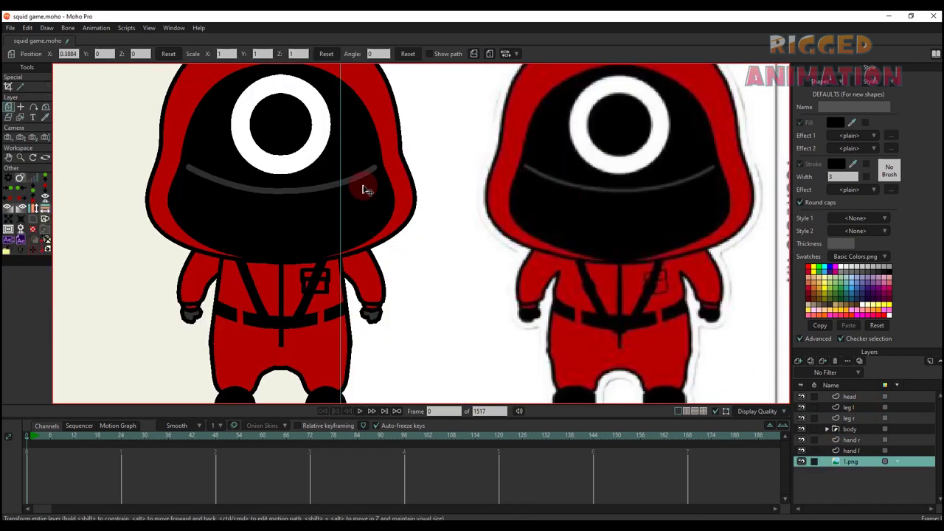
Try recolouring the mask's curved line with a lighter grey stroke (757575) and a width of 2
{"action": "right_click", "coordinate": [325, 187], "text": "alt"}
{"action": "key", "text": "q"}
{"action": "left_click", "coordinate": [325, 187]}
{"action": "left_click", "coordinate": [834, 124]}
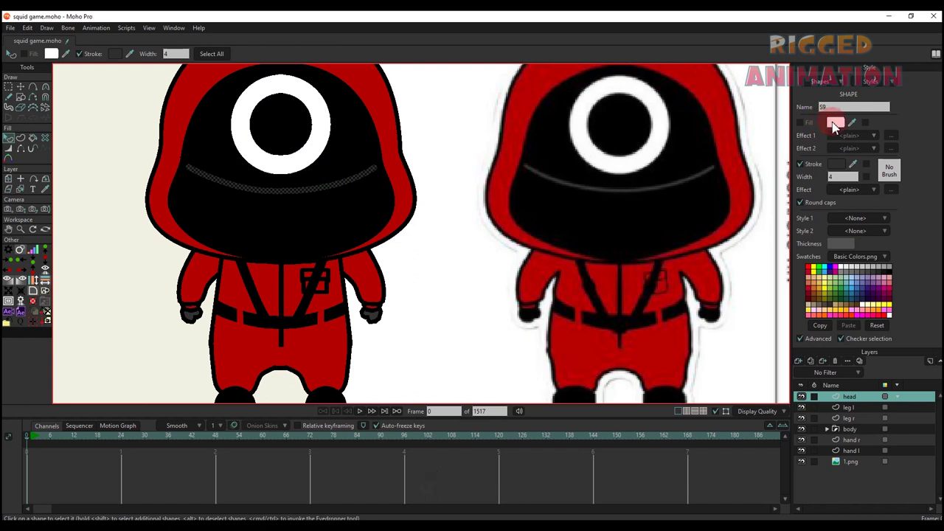
{"action": "left_click", "coordinate": [831, 168]}
{"action": "mouse_move", "coordinate": [712, 128]}
{"action": "left_mouse_down"}
{"action": "mouse_move", "coordinate": [658, 131]}
{"action": "mouse_move", "coordinate": [651, 144]}
{"action": "left_mouse_up"}
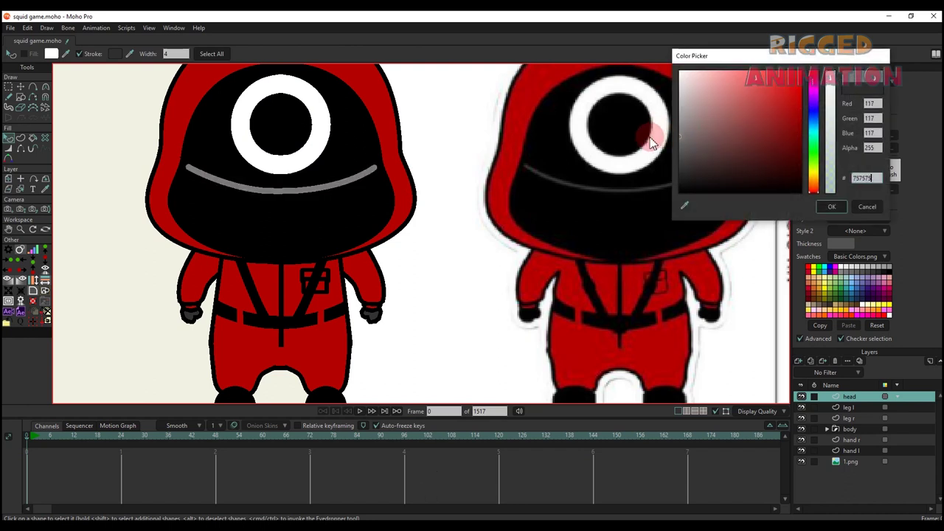
{"action": "left_click", "coordinate": [829, 207]}
{"action": "type", "text": "1"}
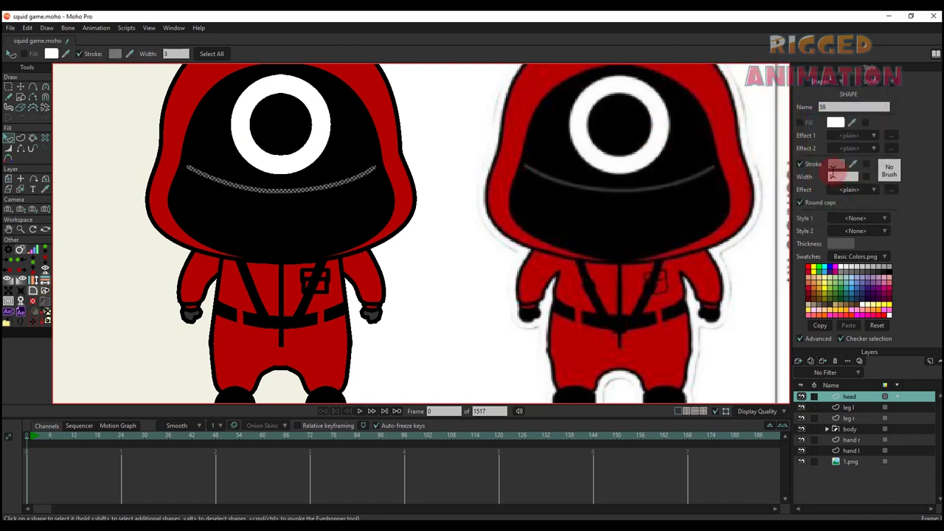
{"action": "key", "text": "Return"}
{"action": "key", "text": "q"}
{"action": "left_click", "coordinate": [467, 292]}
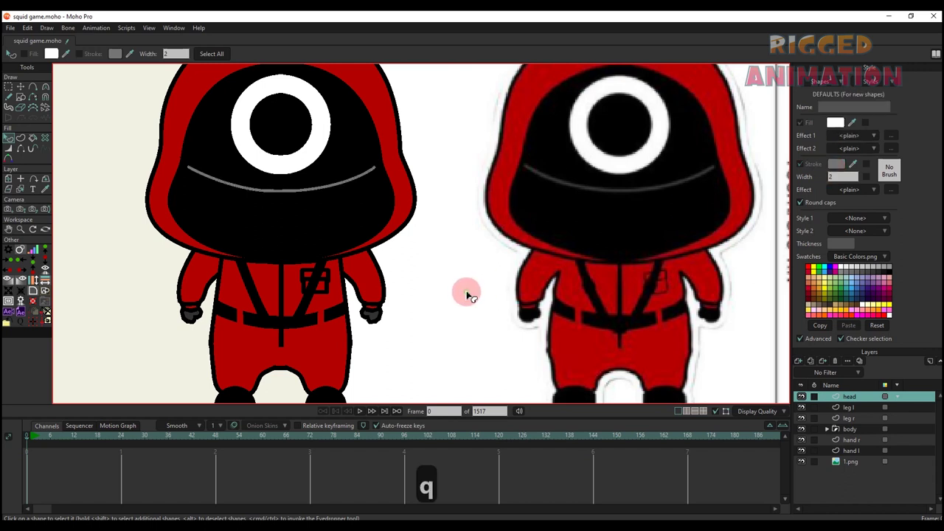
Group all character layers from head through hand l into one group, leaving out 1.png
{"action": "scroll", "coordinate": [406, 254], "scroll_direction": "down", "scroll_amount": 5}
{"action": "left_click_drag", "start_coordinate": [426, 278], "coordinate": [416, 260]}
{"action": "scroll", "coordinate": [417, 263], "scroll_direction": "down", "scroll_amount": 3}
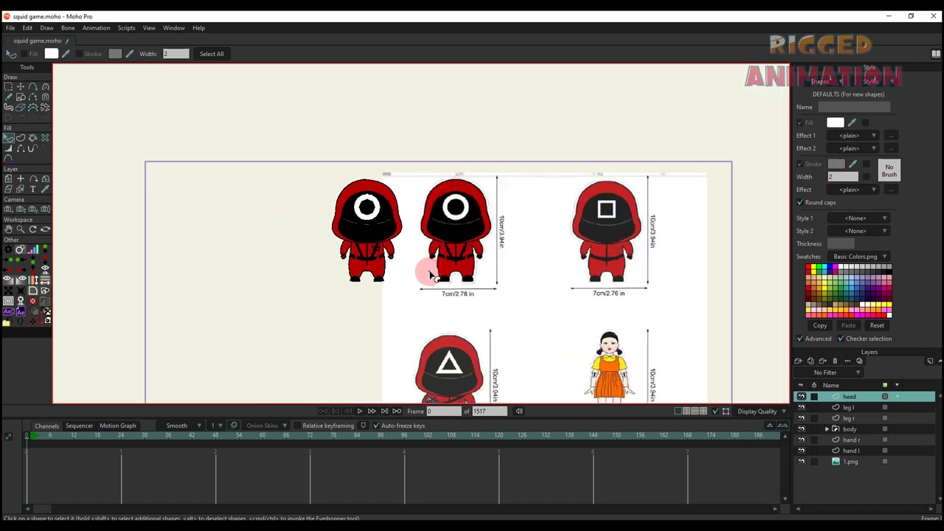
{"action": "scroll", "coordinate": [428, 230], "scroll_direction": "up", "scroll_amount": 5}
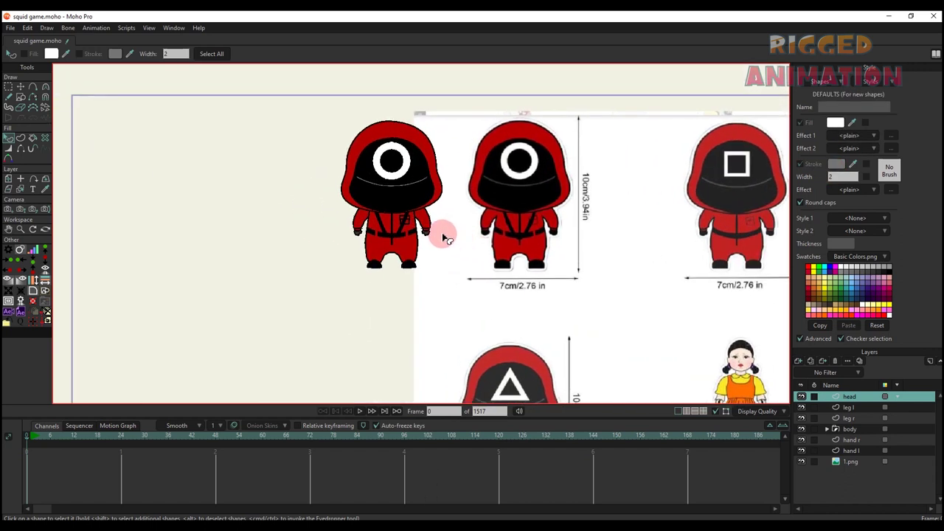
{"action": "left_click", "coordinate": [854, 452], "text": "shift"}
{"action": "right_click", "coordinate": [856, 452]}
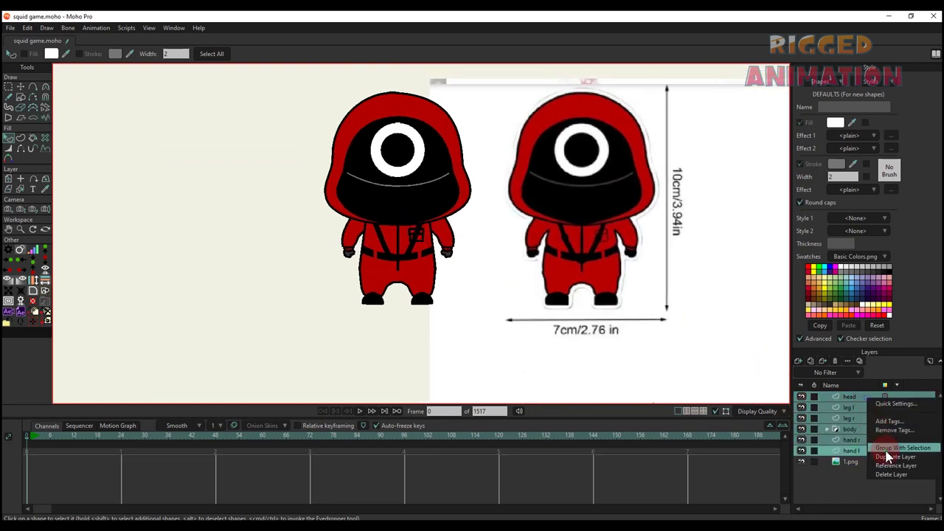
{"action": "left_click", "coordinate": [887, 449]}
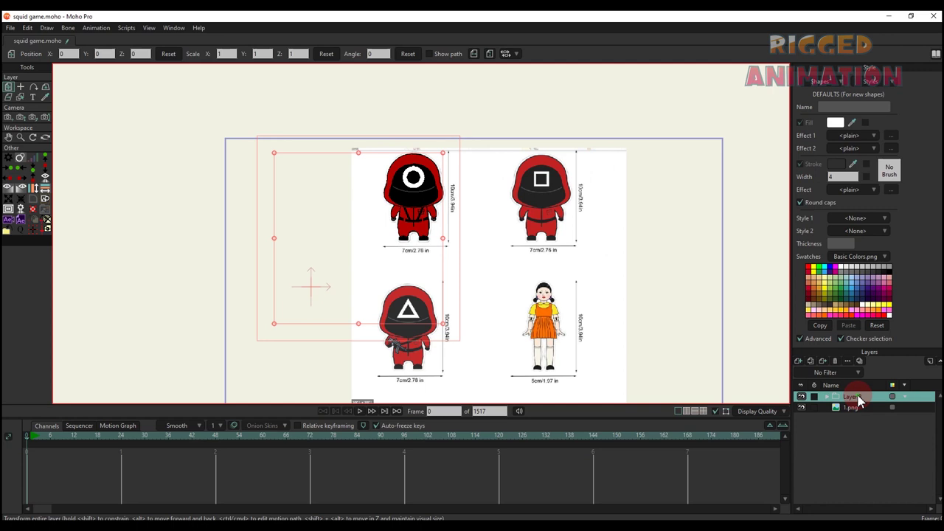
Rename the new character group circle and convert it to a bone layer
{"action": "double_click", "coordinate": [848, 407]}
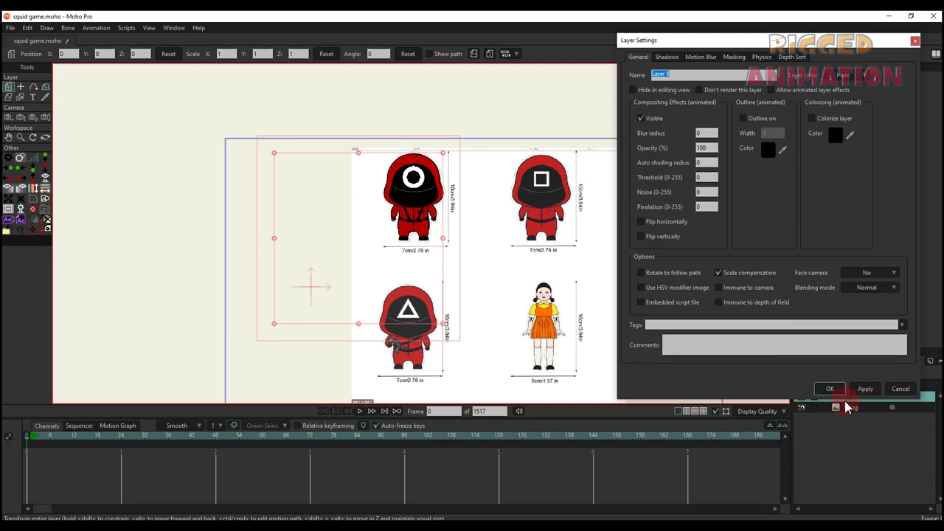
{"action": "type", "text": "circle"}
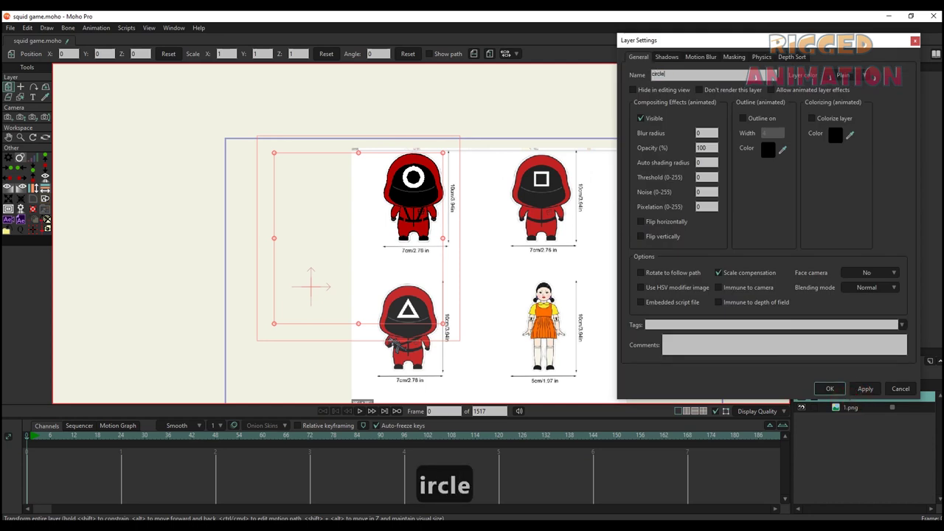
{"action": "key", "text": "Return"}
{"action": "right_click", "coordinate": [843, 396]}
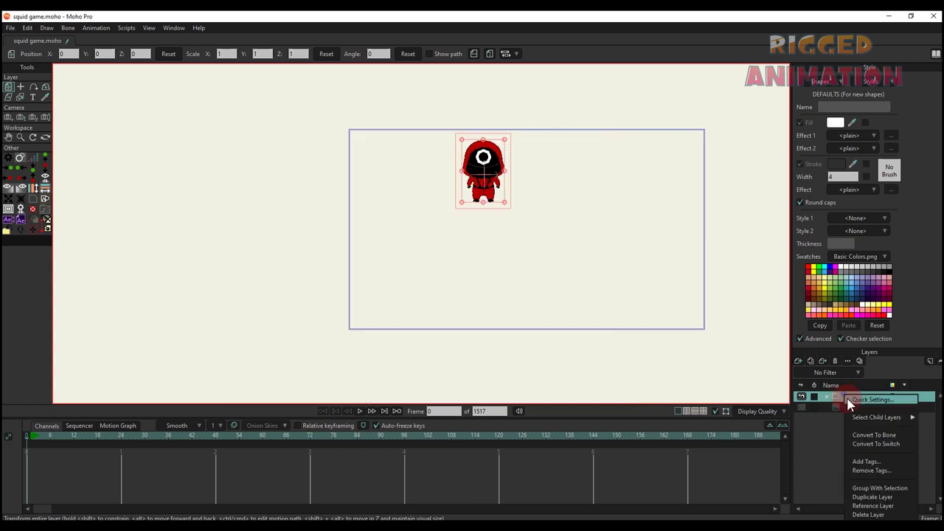
{"action": "left_click", "coordinate": [879, 437]}
Track and zoom the camera so the guard is centred and fills most of the frame's height
{"action": "scroll", "coordinate": [551, 280], "scroll_direction": "down", "scroll_amount": 2}
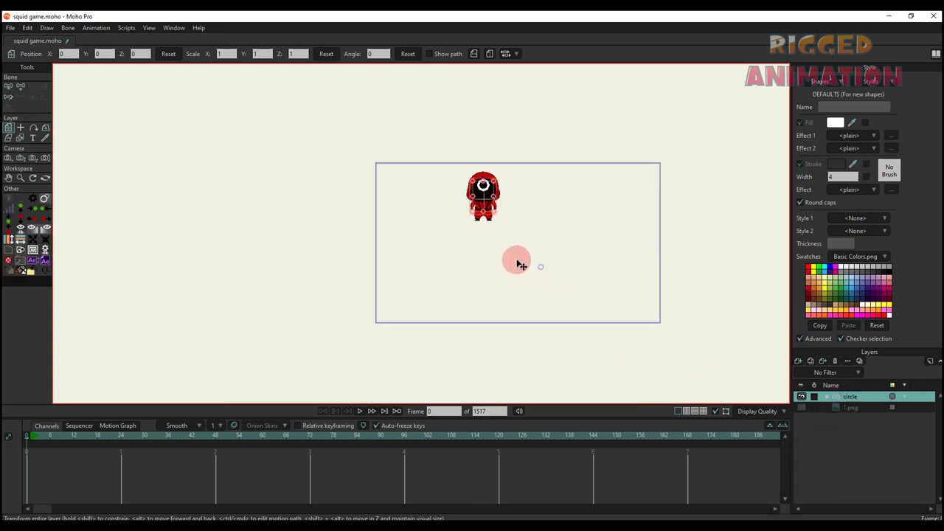
{"action": "scroll", "coordinate": [508, 254], "scroll_direction": "up", "scroll_amount": 5}
{"action": "key", "text": "4"}
{"action": "left_click_drag", "start_coordinate": [470, 190], "coordinate": [755, 405]}
{"action": "key", "text": "5"}
{"action": "key", "text": "4"}
{"action": "left_click_drag", "start_coordinate": [554, 221], "coordinate": [544, 250]}
{"action": "scroll", "coordinate": [555, 256], "scroll_direction": "up", "scroll_amount": 2}
{"action": "left_click_drag", "start_coordinate": [610, 255], "coordinate": [618, 269]}
Add a chain of three bones up the body's centreline for the hips, upper torso and head
{"action": "key", "text": "a"}
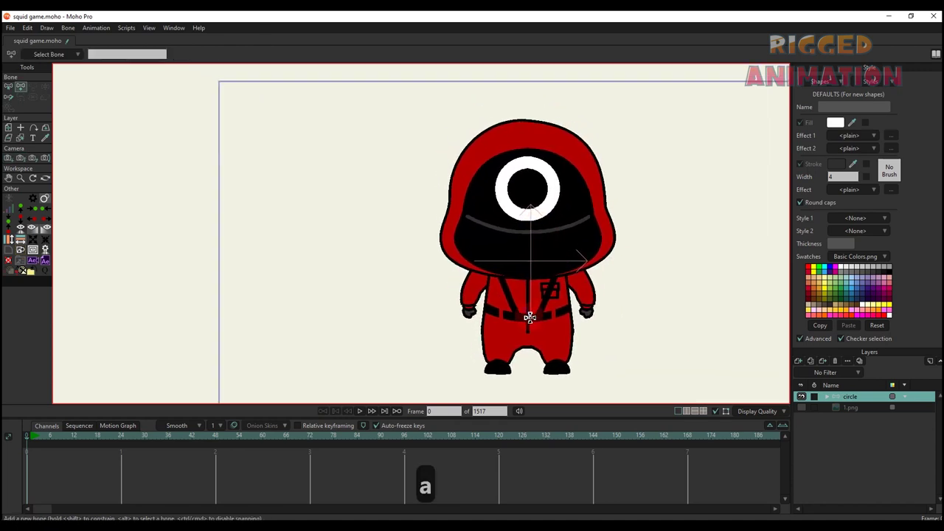
{"action": "left_click", "coordinate": [528, 343]}
{"action": "left_click_drag", "start_coordinate": [528, 310], "coordinate": [529, 128]}
{"action": "scroll", "coordinate": [520, 207], "scroll_direction": "up", "scroll_amount": 3}
{"action": "left_click_drag", "start_coordinate": [524, 313], "coordinate": [534, 201]}
Add upper arm, forearm and hand bones under the upper torso bone for the arm opposite the chest badge, repositioning the upper arm bone
{"action": "key", "text": "b"}
{"action": "left_click", "coordinate": [542, 253]}
{"action": "scroll", "coordinate": [477, 179], "scroll_direction": "up", "scroll_amount": 2}
{"action": "key", "text": "a"}
{"action": "left_click_drag", "start_coordinate": [487, 220], "coordinate": [446, 217]}
{"action": "key", "text": "y"}
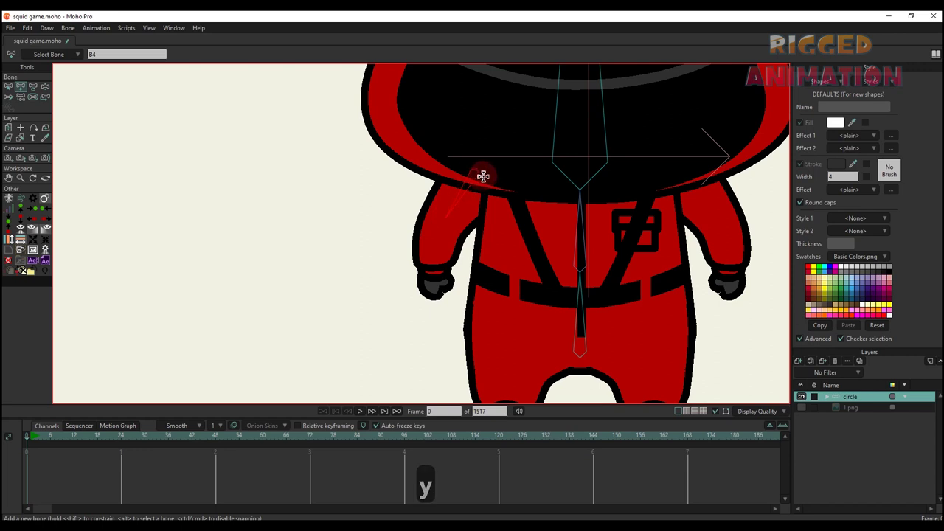
{"action": "key", "text": "t"}
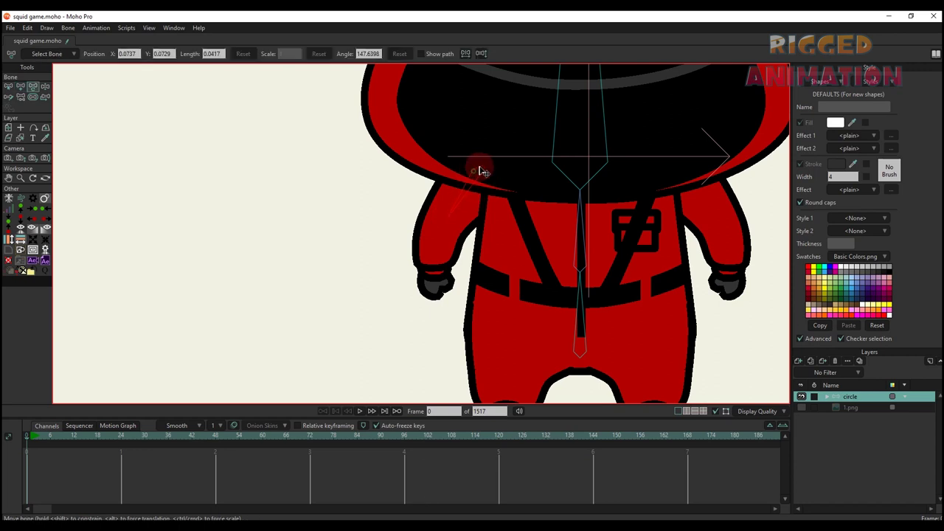
{"action": "left_click_drag", "start_coordinate": [484, 169], "coordinate": [457, 211]}
{"action": "key", "text": "a"}
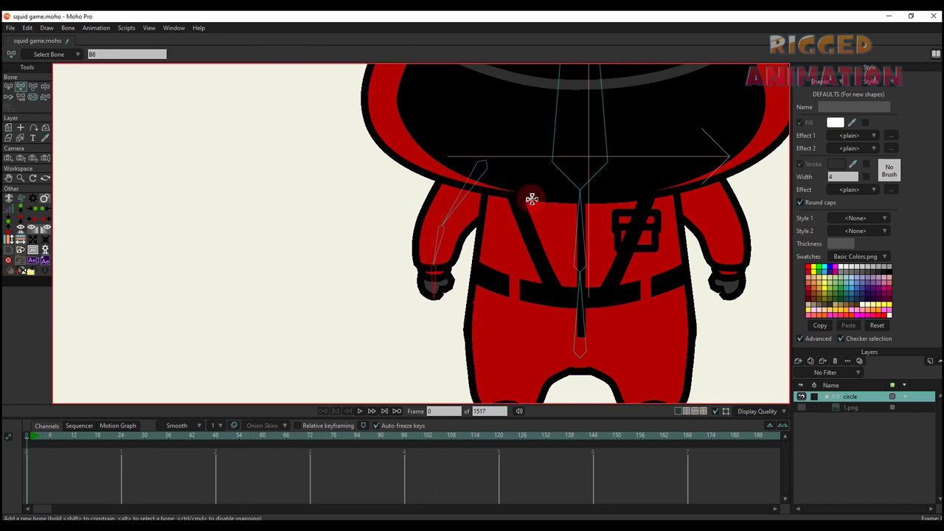
Add upper arm, forearm and hand bones under the upper torso bone for the arm on the chest badge side
{"action": "key", "text": "b"}
{"action": "left_click", "coordinate": [577, 191]}
{"action": "key", "text": "a"}
{"action": "left_click_drag", "start_coordinate": [668, 153], "coordinate": [629, 240]}
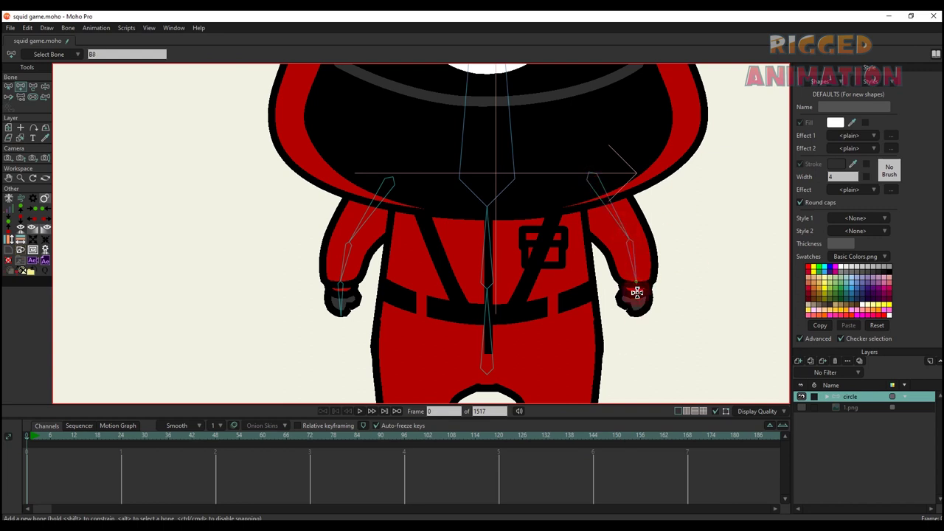
{"action": "left_click_drag", "start_coordinate": [637, 292], "coordinate": [639, 316]}
Add thigh, shin and foot bones under the hip bone for the leg opposite the chest badge
{"action": "scroll", "coordinate": [565, 254], "scroll_direction": "down", "scroll_amount": 5}
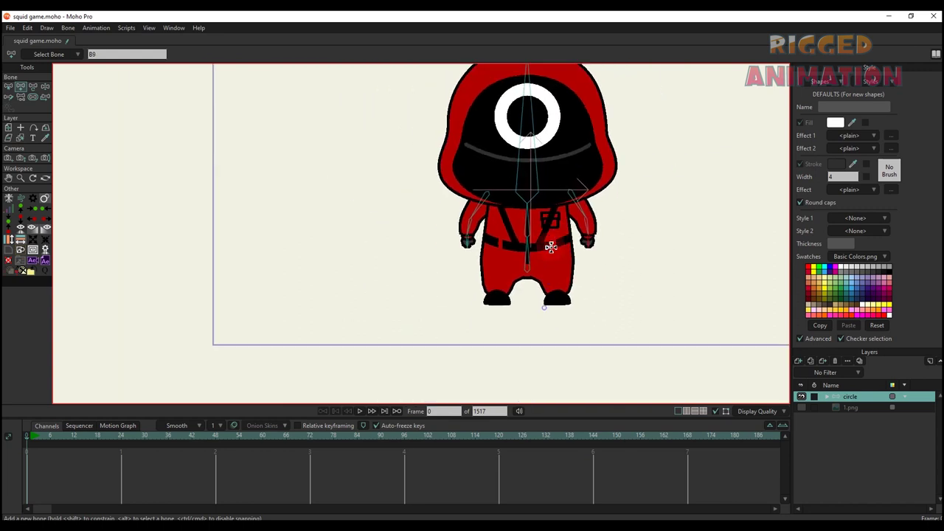
{"action": "scroll", "coordinate": [538, 249], "scroll_direction": "up", "scroll_amount": 3}
{"action": "key", "text": "b"}
{"action": "scroll", "coordinate": [472, 244], "scroll_direction": "up", "scroll_amount": 2}
{"action": "key", "text": "a"}
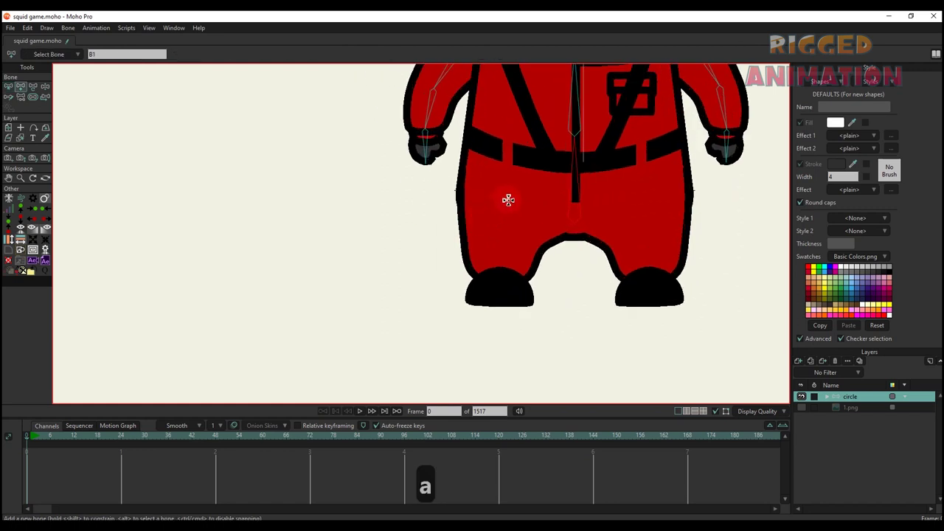
{"action": "left_click_drag", "start_coordinate": [498, 239], "coordinate": [500, 303]}
Add thigh, shin and foot bones under the hip bone for the badge-side leg, and align them with the leg and shoe
{"action": "key", "text": "b"}
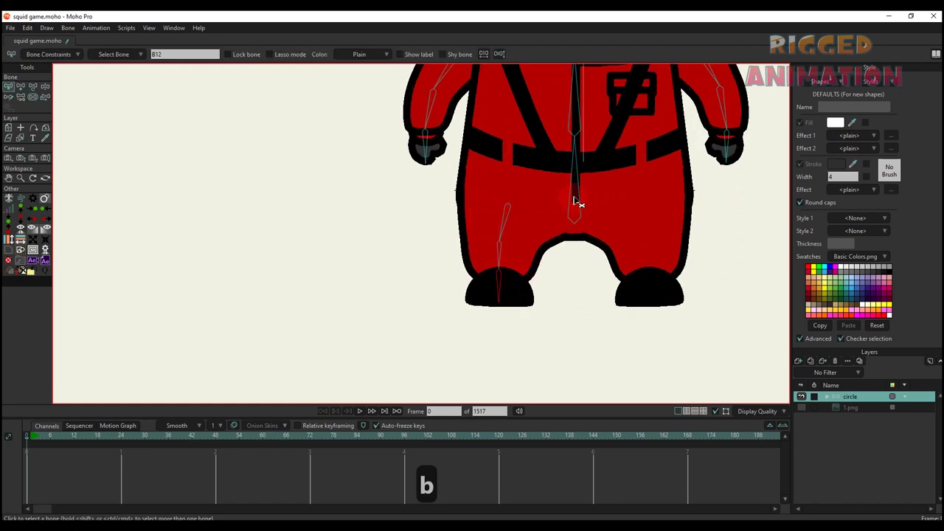
{"action": "left_click", "coordinate": [575, 205]}
{"action": "key", "text": "a"}
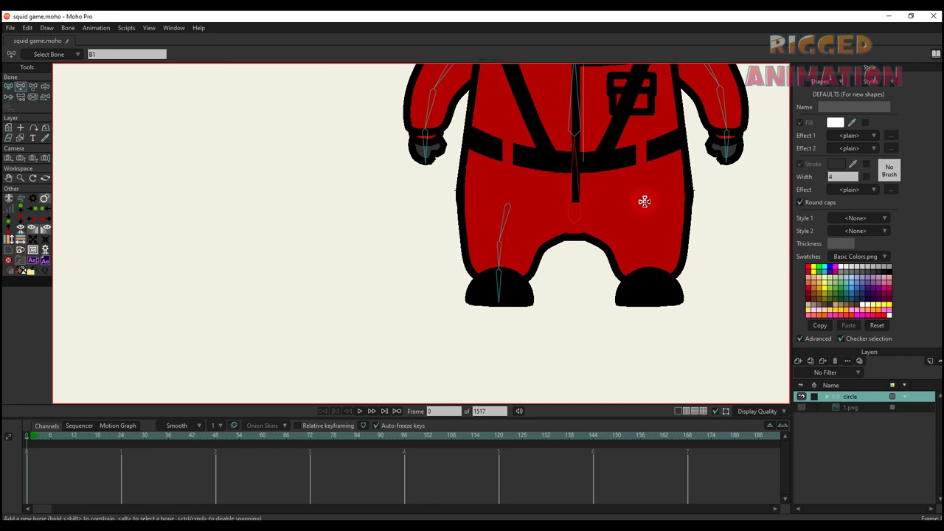
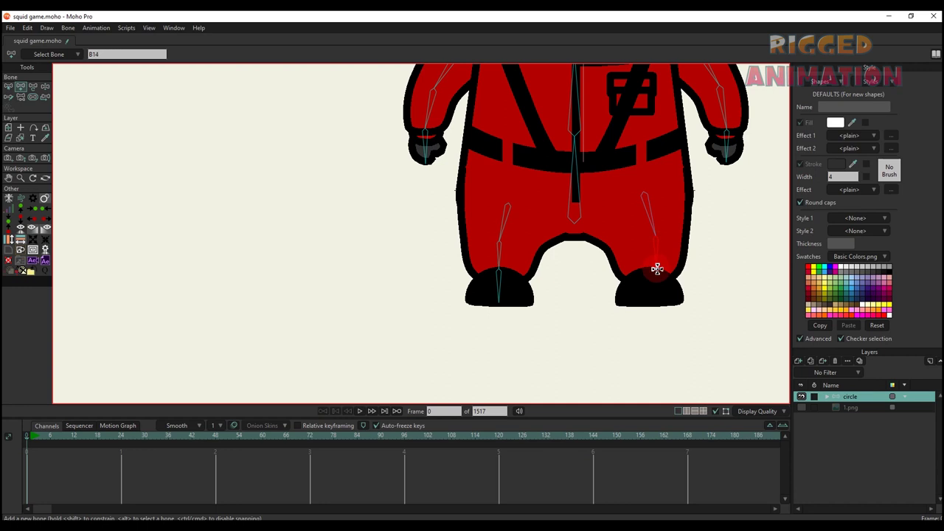
{"action": "left_click_drag", "start_coordinate": [657, 269], "coordinate": [658, 299]}
{"action": "key", "text": "y"}
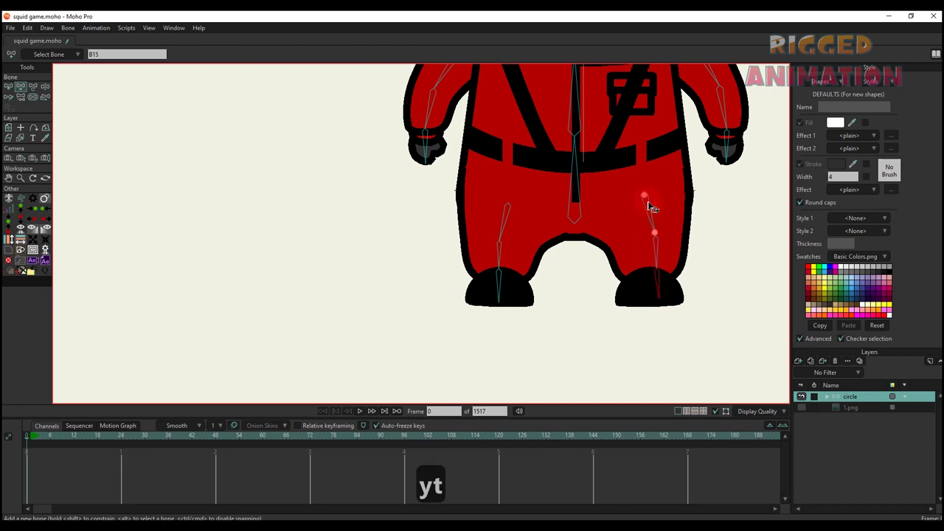
{"action": "key", "text": "t"}
{"action": "left_click", "coordinate": [650, 281]}
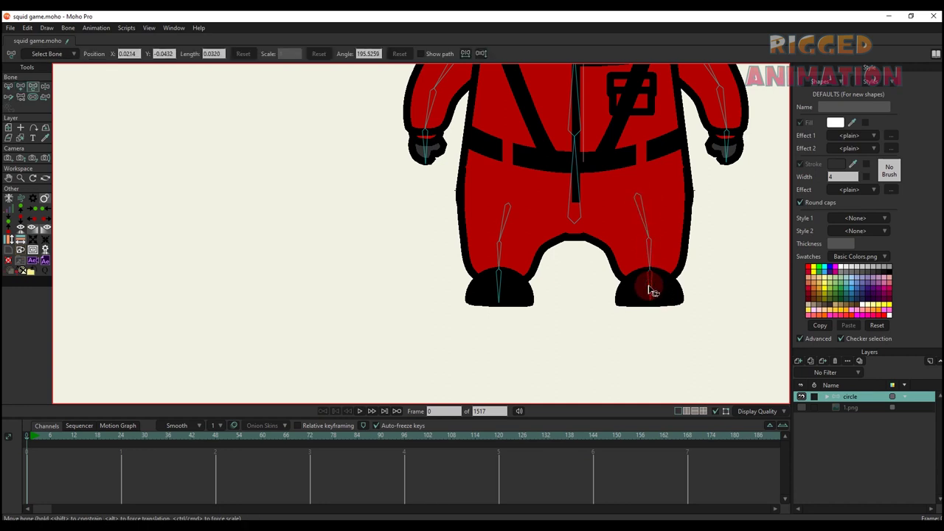
Add a long horizontal root bone starting at the crotch below the hip bone and extending outward past the badge-side leg
{"action": "left_click", "coordinate": [650, 292]}
{"action": "scroll", "coordinate": [611, 285], "scroll_direction": "down", "scroll_amount": 6}
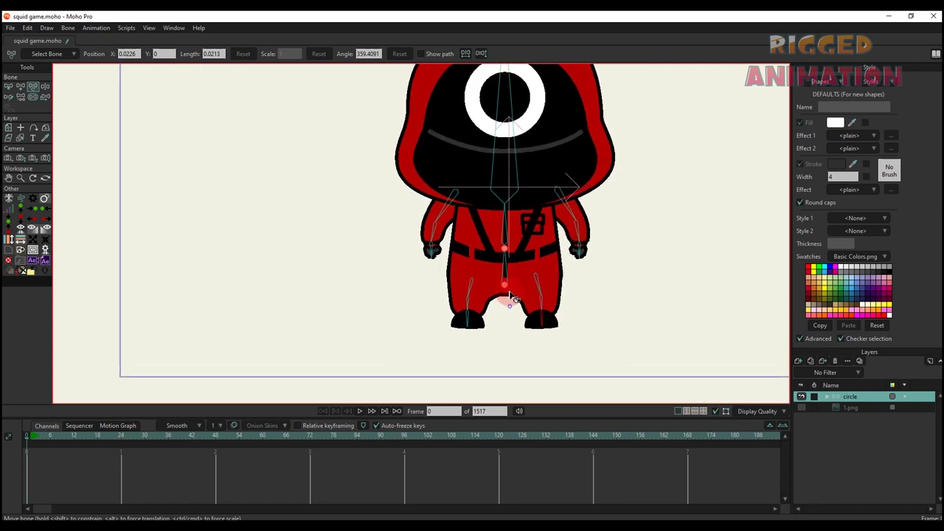
{"action": "scroll", "coordinate": [514, 299], "scroll_direction": "up", "scroll_amount": 3}
{"action": "key", "text": "b"}
{"action": "key", "text": "a"}
{"action": "left_click_drag", "start_coordinate": [506, 275], "coordinate": [752, 278]}
Select all the character's bones and reduce their bone strength so the influence areas fit closely around the body
{"action": "key", "text": "s"}
{"action": "scroll", "coordinate": [548, 280], "scroll_direction": "down", "scroll_amount": 3}
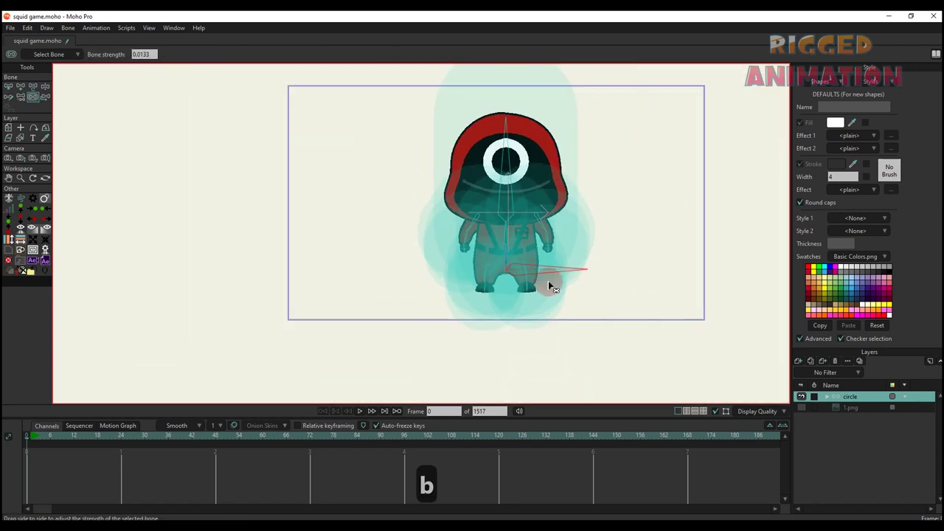
{"action": "key", "text": "b"}
{"action": "left_click_drag", "start_coordinate": [617, 310], "coordinate": [344, 76]}
{"action": "key", "text": "d"}
{"action": "key", "text": "s"}
{"action": "left_click_drag", "start_coordinate": [504, 232], "coordinate": [455, 235]}
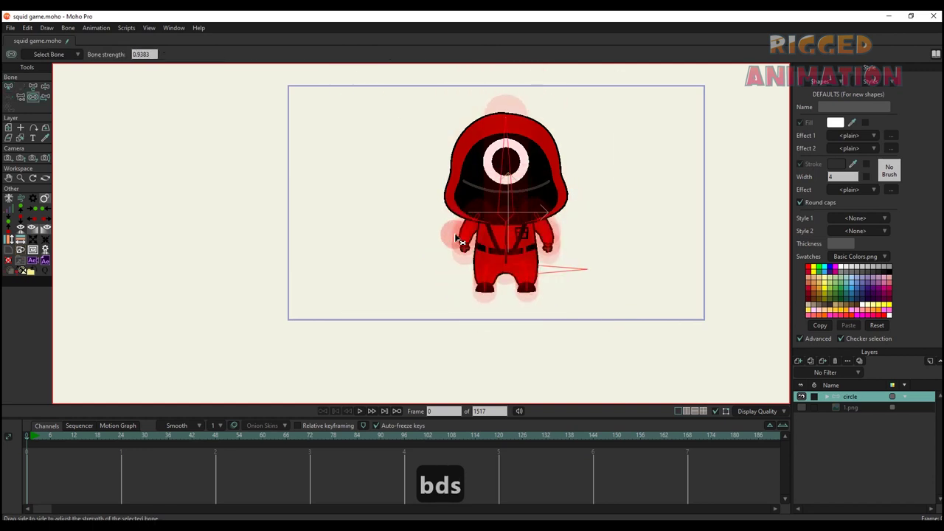
Detach the horizontal root bone from the hip bone and reparent the hip bone to the root bone
{"action": "scroll", "coordinate": [487, 250], "scroll_direction": "up", "scroll_amount": 4}
{"action": "key", "text": "b"}
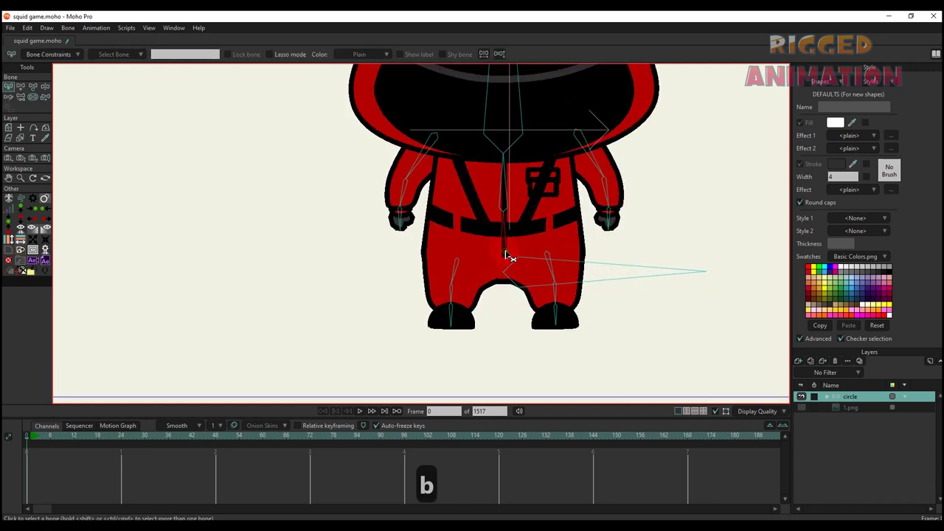
{"action": "left_click", "coordinate": [507, 256]}
{"action": "scroll", "coordinate": [520, 264], "scroll_direction": "up", "scroll_amount": 3}
{"action": "key", "text": "p"}
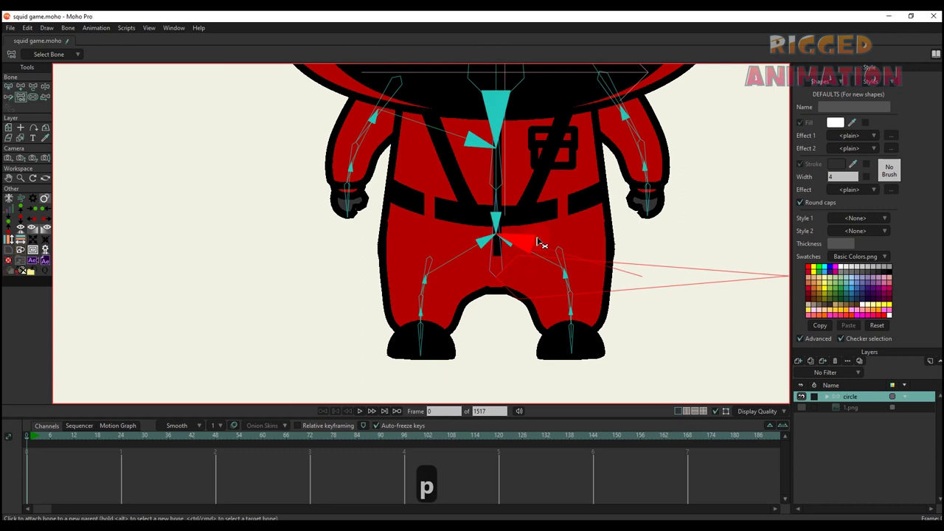
{"action": "scroll", "coordinate": [516, 254], "scroll_direction": "up", "scroll_amount": 2}
{"action": "key", "text": "b"}
{"action": "left_click", "coordinate": [503, 260]}
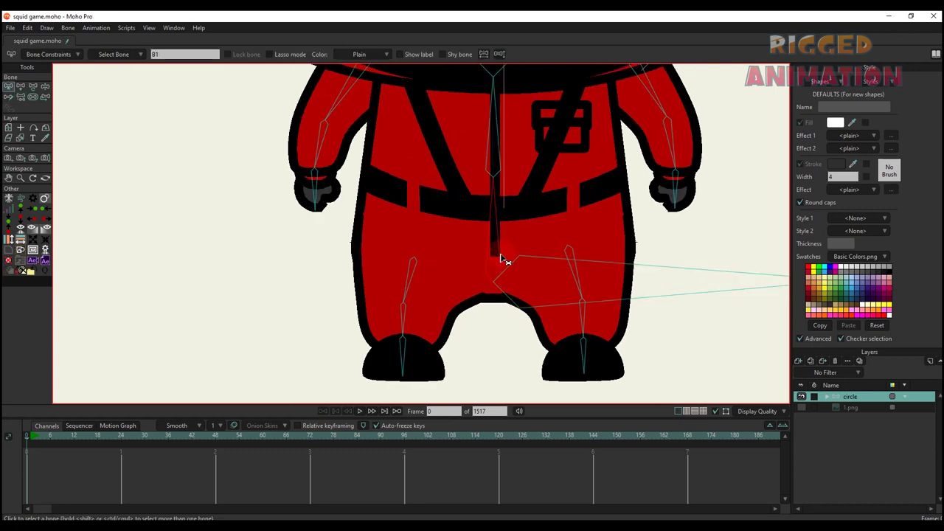
{"action": "key", "text": "p"}
{"action": "scroll", "coordinate": [520, 273], "scroll_direction": "down", "scroll_amount": 5}
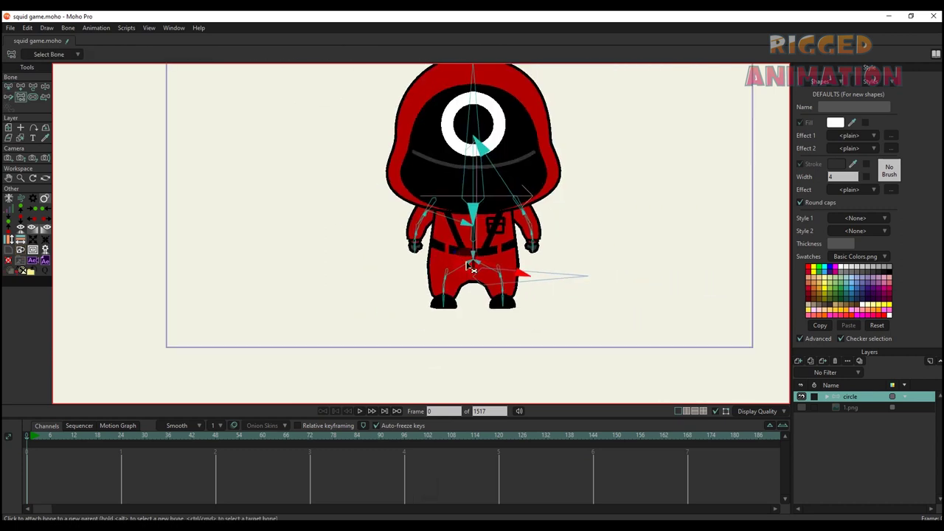
Bind the upper arm points of the hand l layer to that arm's upper arm bone
{"action": "key", "text": "a"}
{"action": "scroll", "coordinate": [516, 269], "scroll_direction": "up", "scroll_amount": 4}
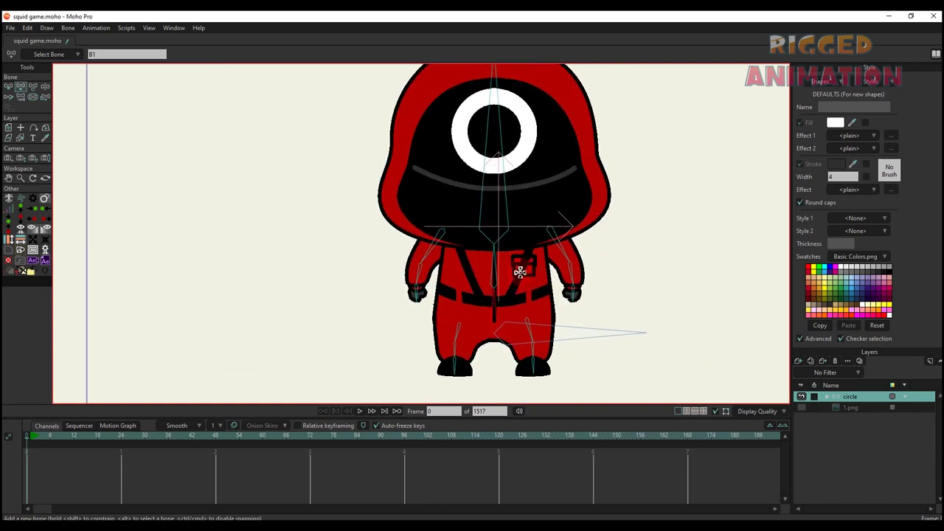
{"action": "scroll", "coordinate": [432, 266], "scroll_direction": "up", "scroll_amount": 5}
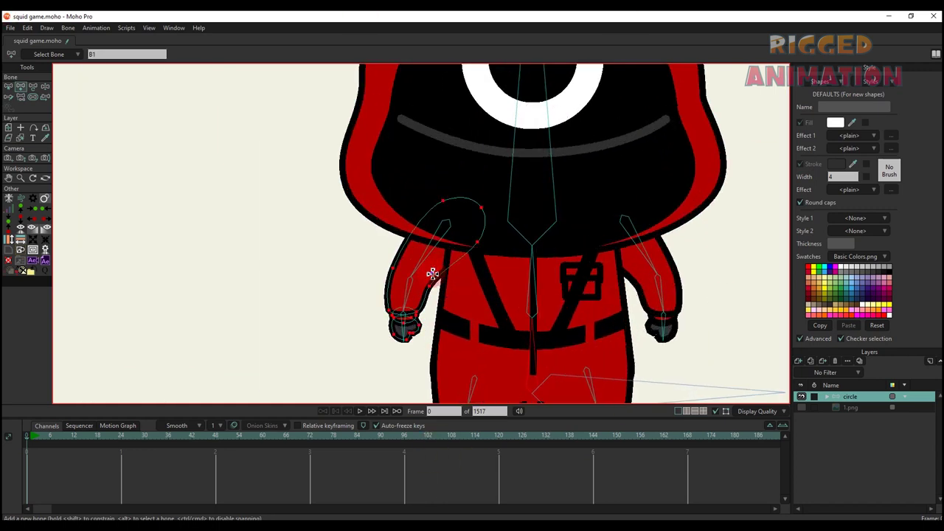
{"action": "left_click", "coordinate": [415, 265], "text": "ctrl+alt"}
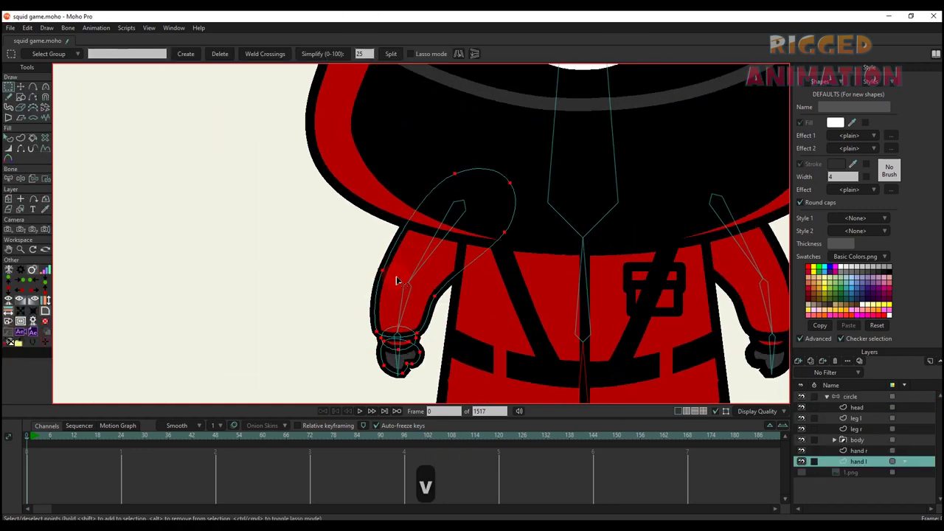
{"action": "key", "text": "b"}
{"action": "key", "text": "i"}
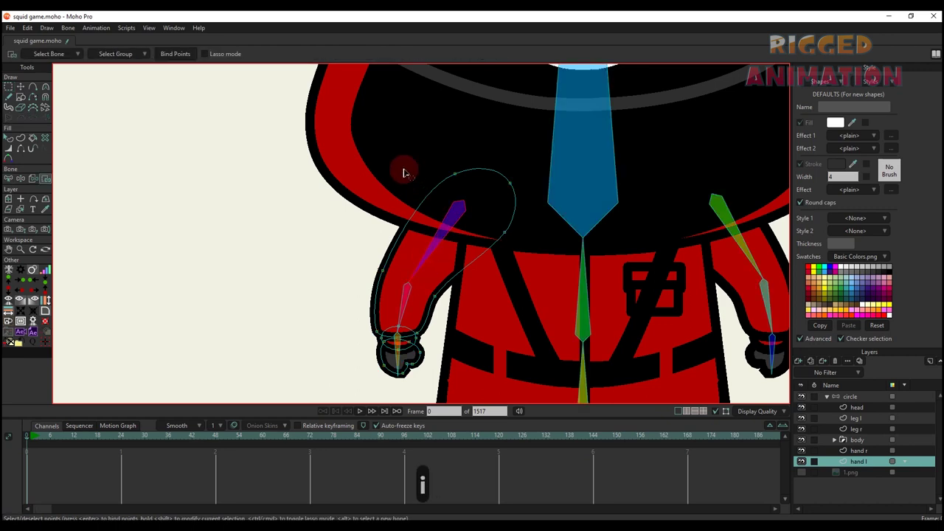
{"action": "left_click_drag", "start_coordinate": [336, 146], "coordinate": [568, 317]}
{"action": "key", "text": "v"}
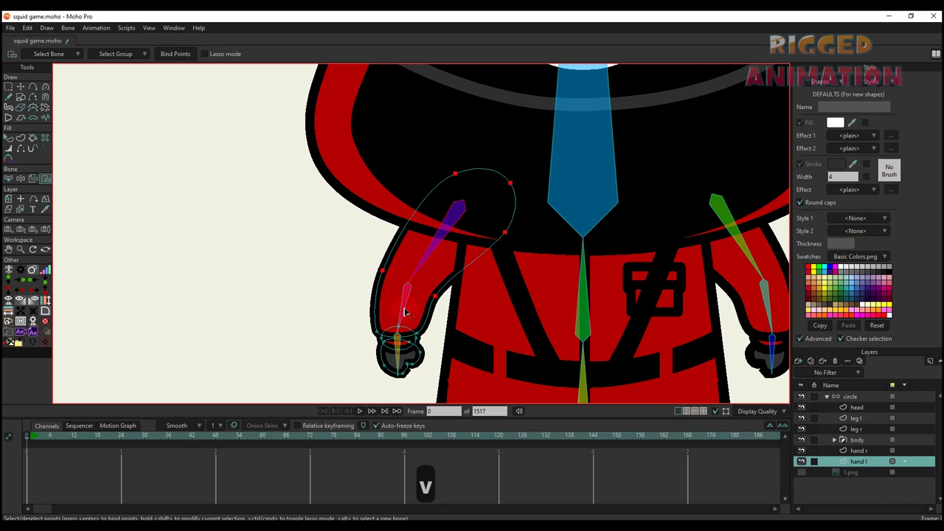
Bind the wrist and hand points of the hand l layer to its forearm bone B5
{"action": "key", "text": "b"}
{"action": "left_click_drag", "start_coordinate": [406, 312], "coordinate": [417, 276]}
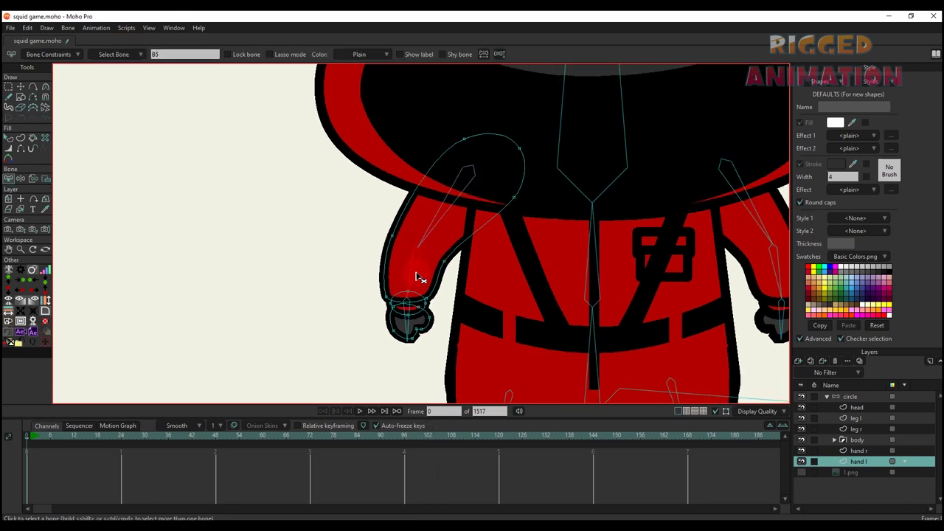
{"action": "scroll", "coordinate": [417, 277], "scroll_direction": "up", "scroll_amount": 2}
{"action": "key", "text": "i"}
{"action": "left_click_drag", "start_coordinate": [337, 285], "coordinate": [478, 386]}
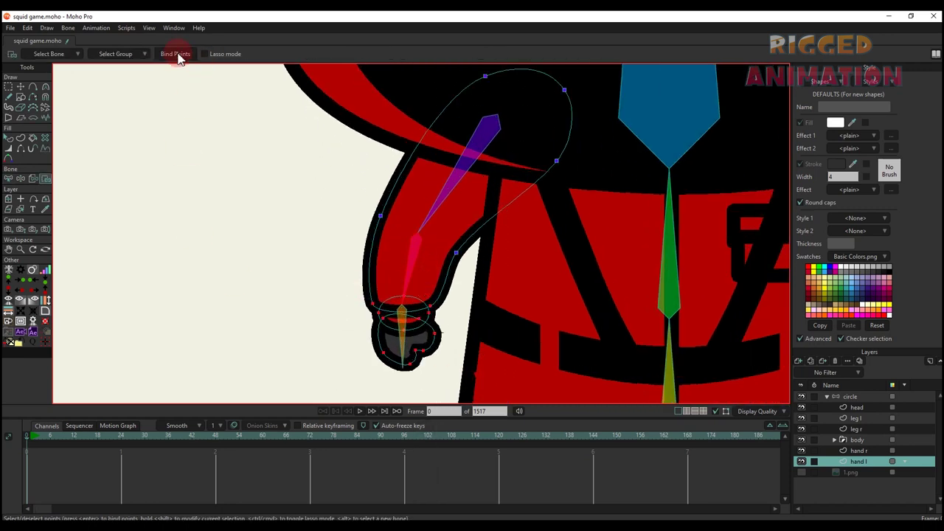
{"action": "scroll", "coordinate": [399, 305], "scroll_direction": "up", "scroll_amount": 1}
Bind the hand points below the cuff on the hand l layer to its hand bone B6
{"action": "key", "text": "b"}
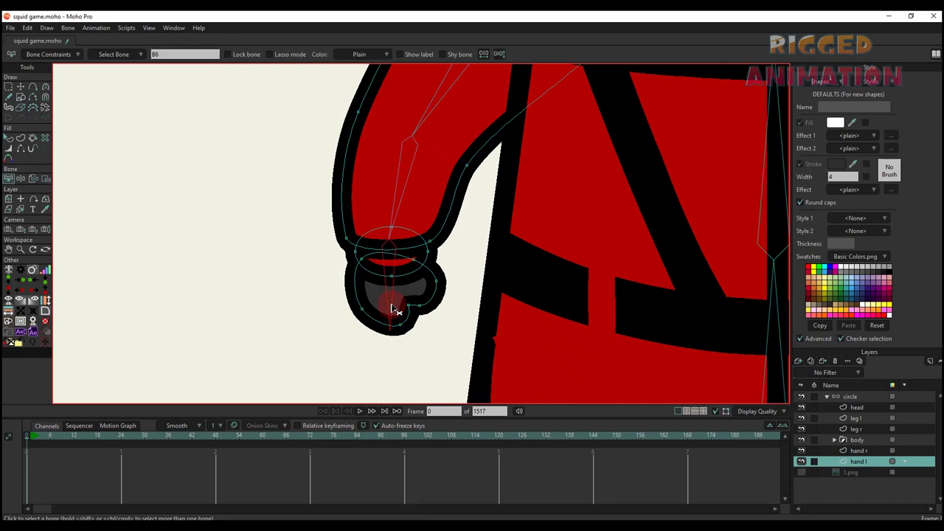
{"action": "key", "text": "i"}
{"action": "scroll", "coordinate": [395, 310], "scroll_direction": "up", "scroll_amount": 1}
{"action": "left_click_drag", "start_coordinate": [332, 264], "coordinate": [489, 389]}
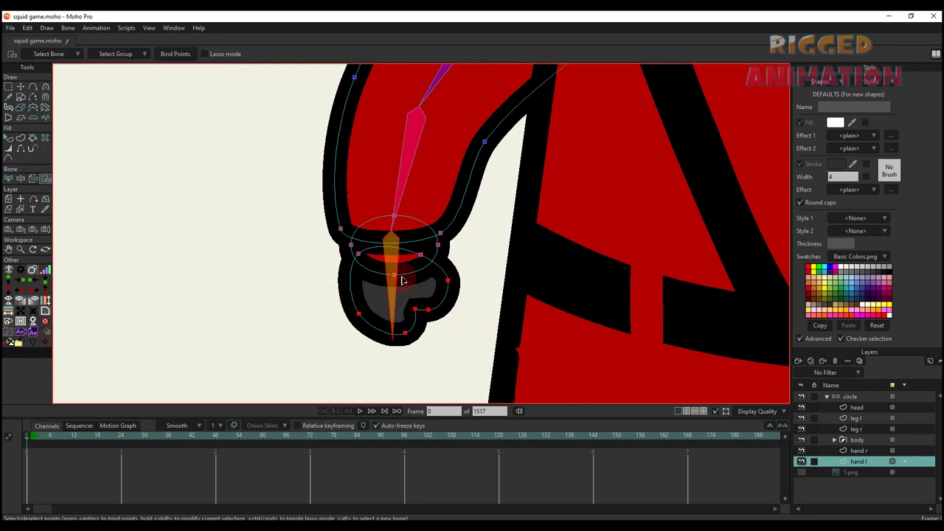
{"action": "left_click", "coordinate": [355, 254]}
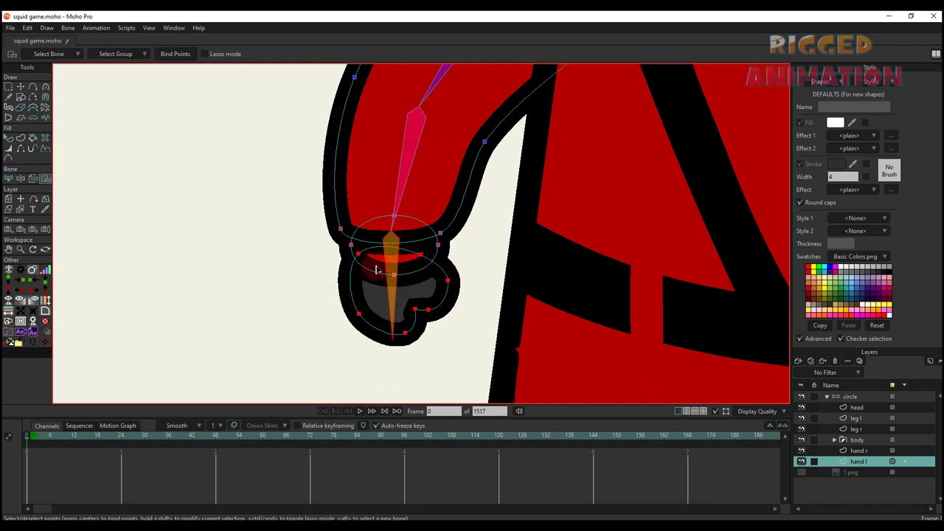
{"action": "scroll", "coordinate": [337, 327], "scroll_direction": "down", "scroll_amount": 5}
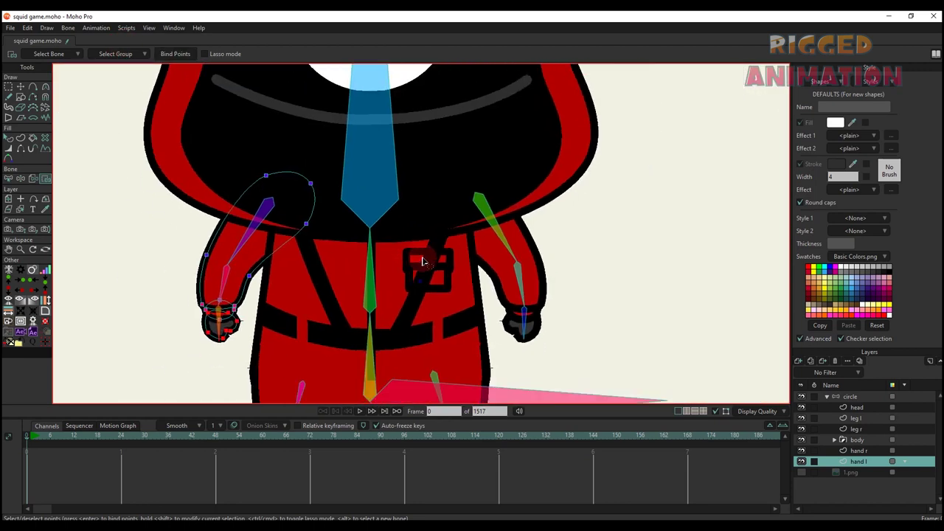
Bind the upper arm points of the hand r layer to its upper arm bone B7
{"action": "key", "text": "b"}
{"action": "right_click", "coordinate": [514, 239]}
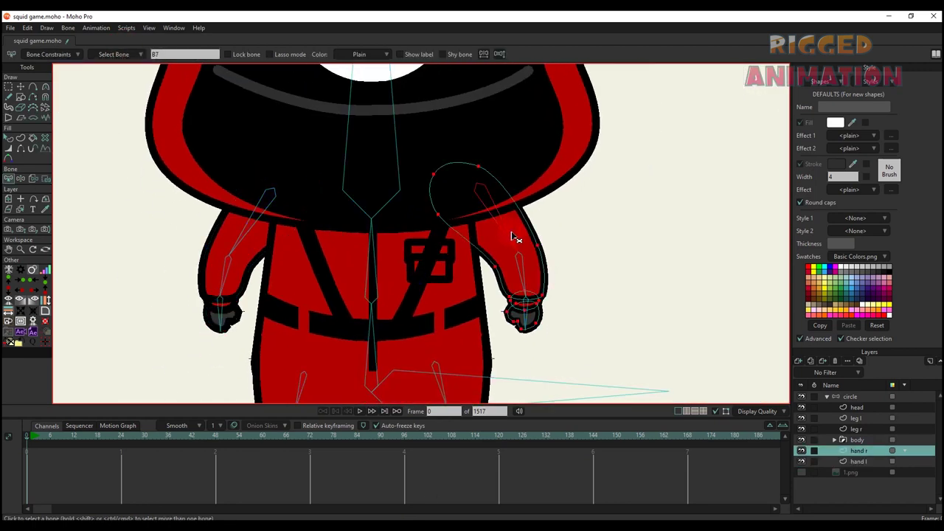
{"action": "key", "text": "i"}
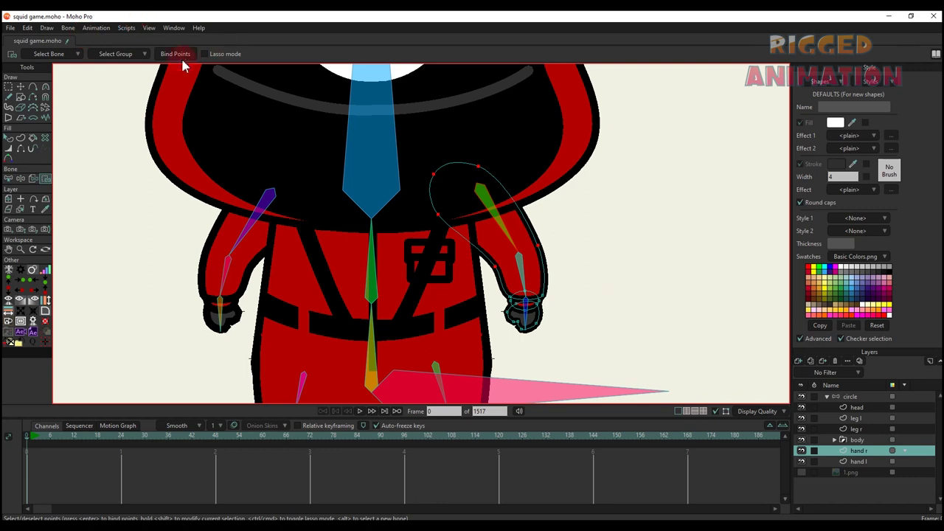
Bind the wrist and hand points of the hand r layer to its forearm bone B8
{"action": "scroll", "coordinate": [498, 230], "scroll_direction": "up", "scroll_amount": 2}
{"action": "key", "text": "b"}
{"action": "left_click_drag", "start_coordinate": [539, 293], "coordinate": [538, 243]}
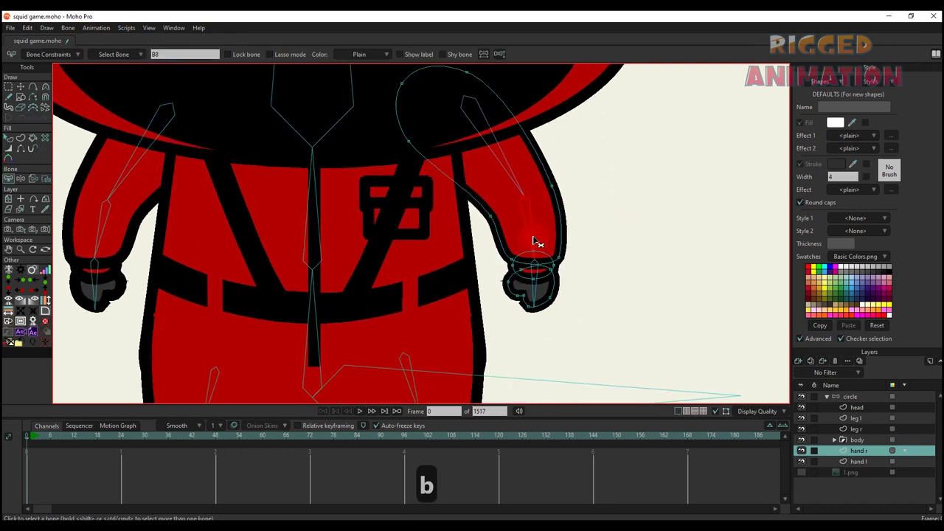
{"action": "left_click", "coordinate": [602, 369]}
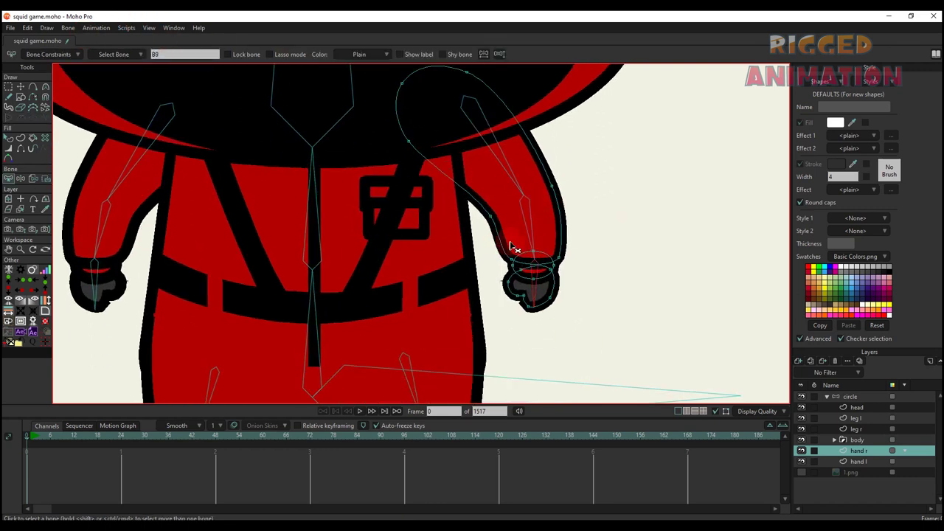
{"action": "key", "text": "b"}
{"action": "key", "text": "i"}
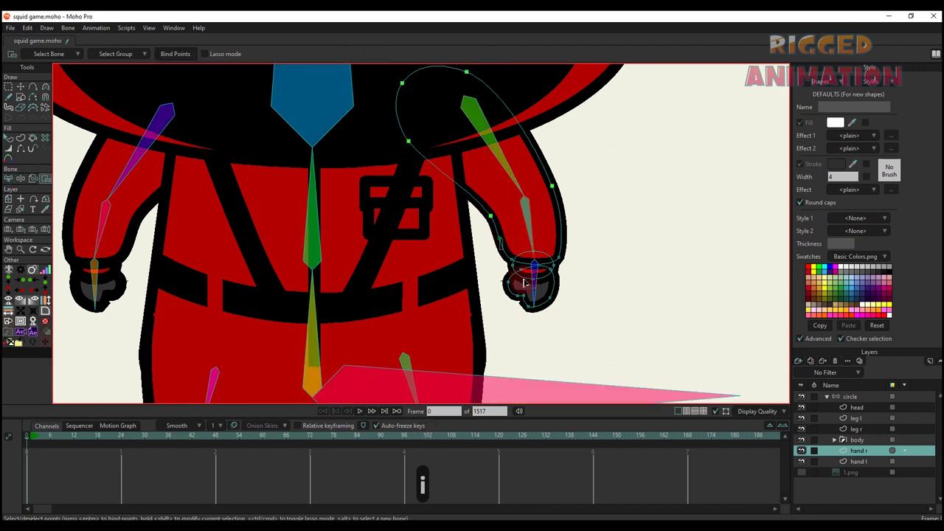
Bind the hand points below the cuff on the hand r layer to its hand bone B9
{"action": "key", "text": "b"}
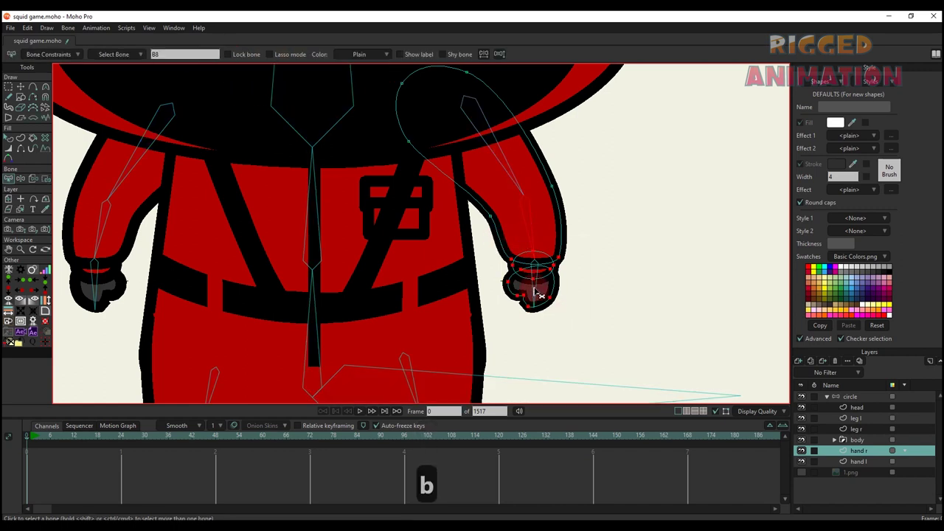
{"action": "scroll", "coordinate": [538, 293], "scroll_direction": "up", "scroll_amount": 1}
{"action": "key", "text": "i"}
{"action": "left_click", "coordinate": [542, 298]}
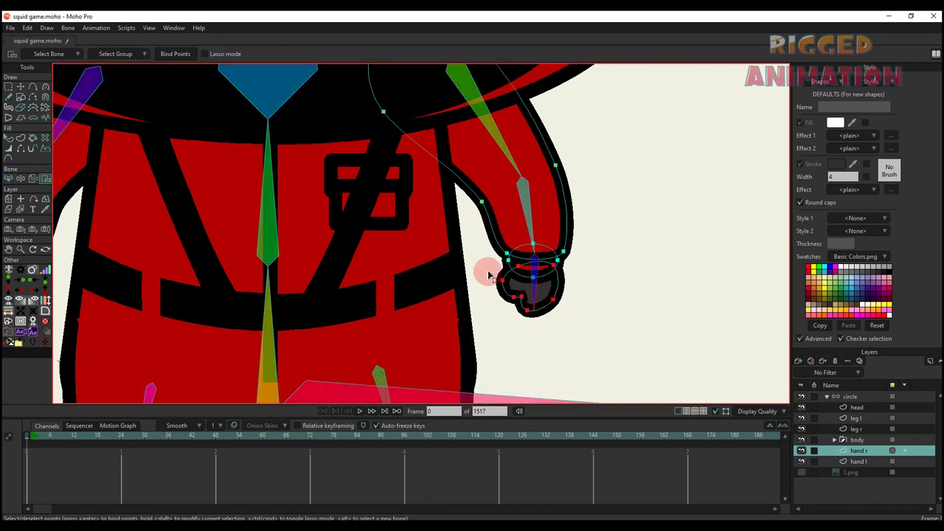
{"action": "left_click", "coordinate": [171, 55]}
{"action": "scroll", "coordinate": [300, 129], "scroll_direction": "down", "scroll_amount": 3}
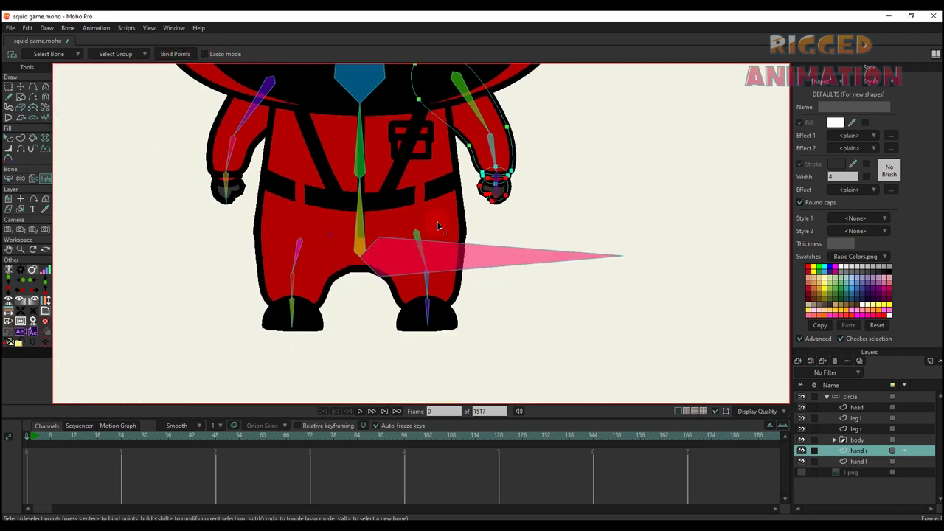
Bind the belt, belt loop and lower strap points of Layer 6 to the lower spine bone
{"action": "scroll", "coordinate": [438, 226], "scroll_direction": "up", "scroll_amount": 1}
{"action": "scroll", "coordinate": [415, 211], "scroll_direction": "down", "scroll_amount": 1}
{"action": "right_click", "coordinate": [394, 205], "text": "alt"}
{"action": "left_click_drag", "start_coordinate": [386, 230], "coordinate": [401, 251]}
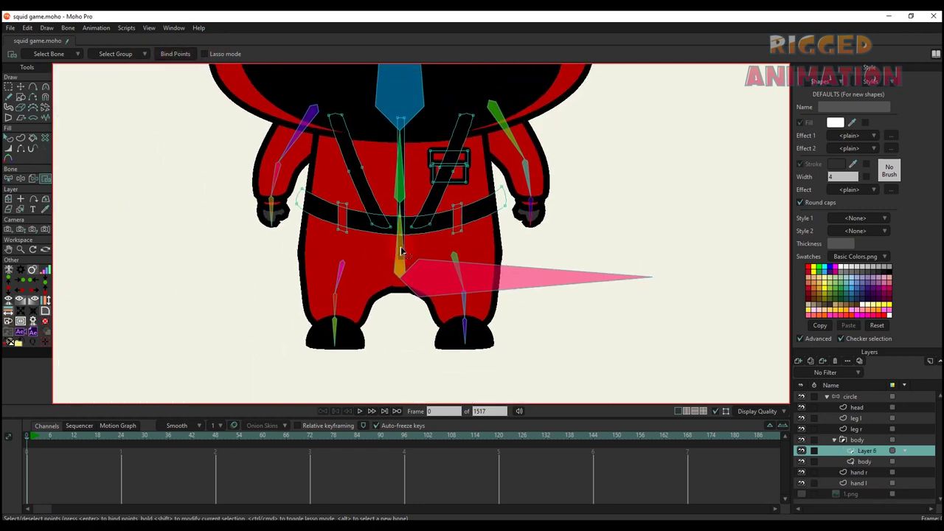
{"action": "key", "text": "b"}
{"action": "scroll", "coordinate": [405, 252], "scroll_direction": "down", "scroll_amount": 1}
{"action": "key", "text": "v"}
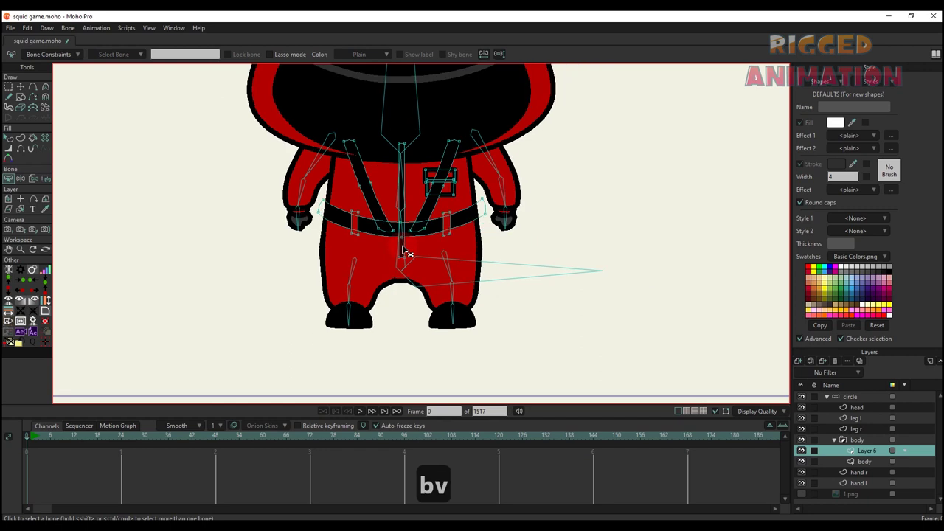
{"action": "key", "text": "i"}
{"action": "scroll", "coordinate": [401, 250], "scroll_direction": "up", "scroll_amount": 3}
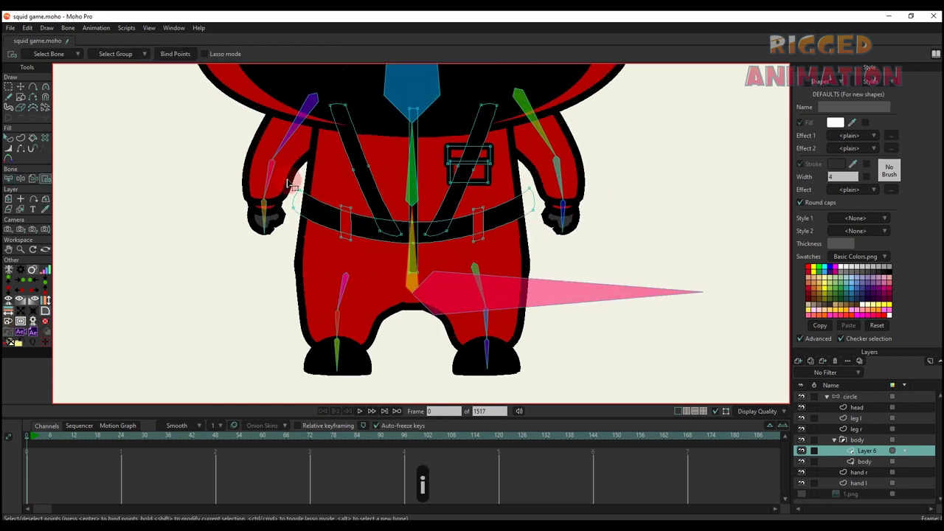
{"action": "left_click_drag", "start_coordinate": [295, 191], "coordinate": [582, 273]}
{"action": "left_click", "coordinate": [174, 56]}
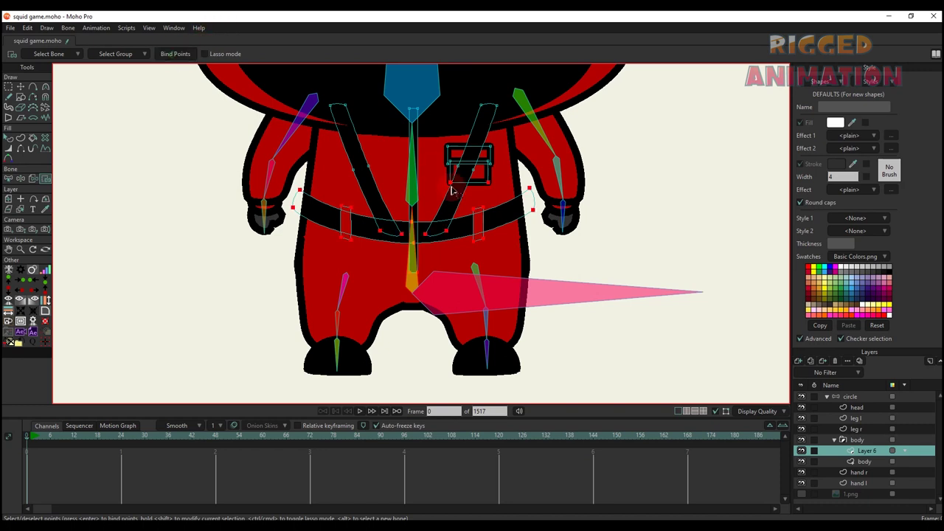
Bind the upper strap and chest pocket points of Layer 6 to the upper spine bone
{"action": "key", "text": "b"}
{"action": "left_click", "coordinate": [414, 177]}
{"action": "left_click_drag", "start_coordinate": [422, 181], "coordinate": [433, 250]}
{"action": "scroll", "coordinate": [433, 250], "scroll_direction": "down", "scroll_amount": 2}
{"action": "key", "text": "i"}
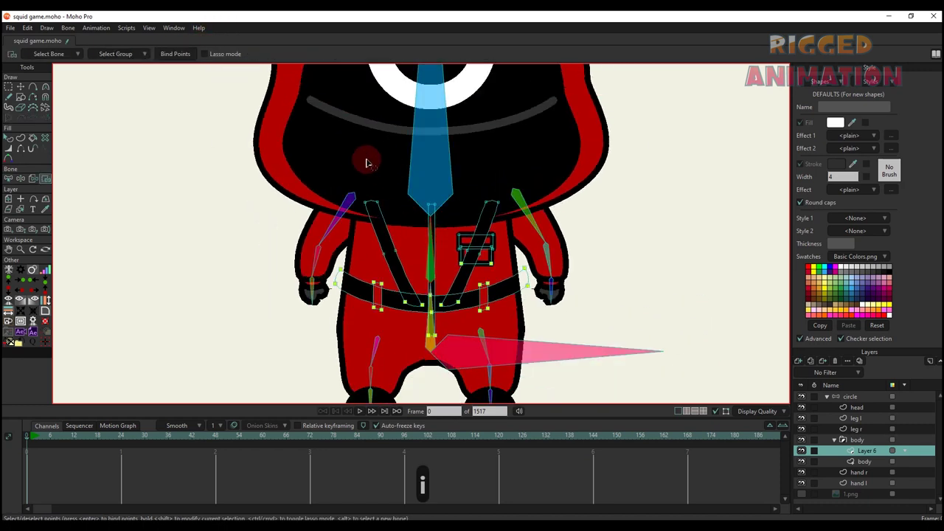
{"action": "left_click_drag", "start_coordinate": [349, 155], "coordinate": [506, 272]}
{"action": "left_click", "coordinate": [180, 58]}
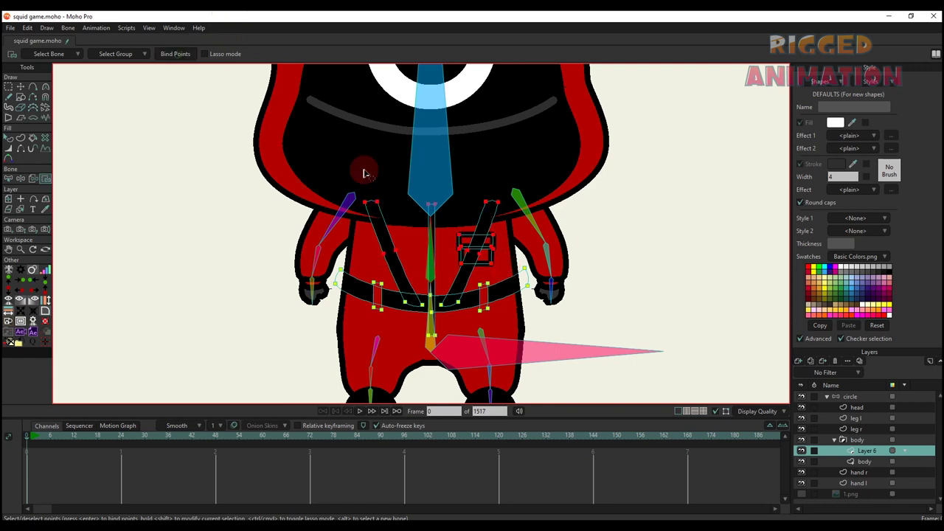
Add a point on each side of the body layer's outline, just above the belt
{"action": "right_click", "coordinate": [455, 332], "text": "alt"}
{"action": "key", "text": "b"}
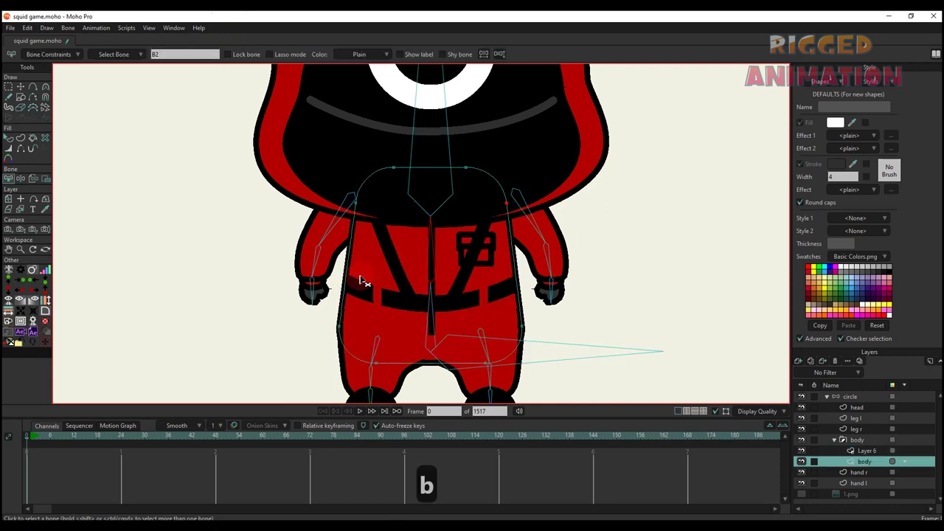
{"action": "key", "text": "a"}
{"action": "left_click", "coordinate": [432, 277]}
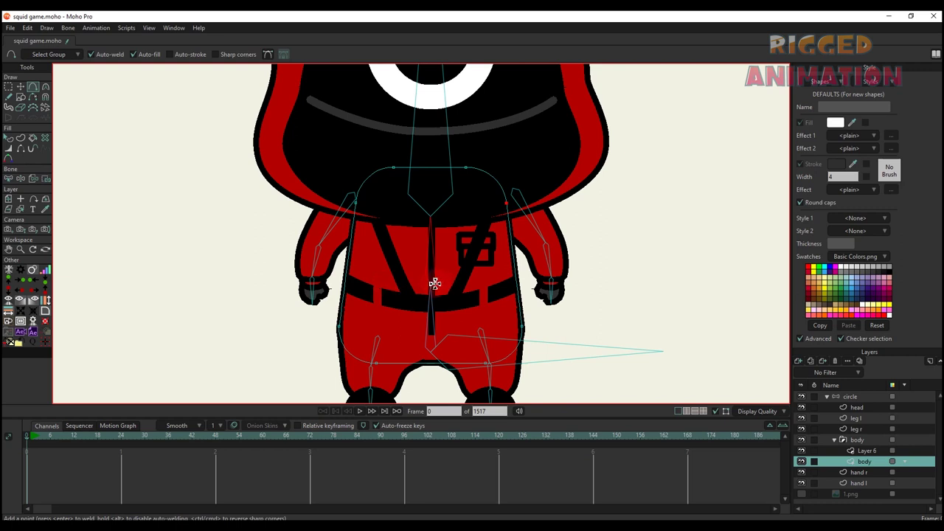
{"action": "left_click", "coordinate": [467, 284]}
Bind the lower torso points of the body layer to the lower spine bone B1
{"action": "key", "text": "b"}
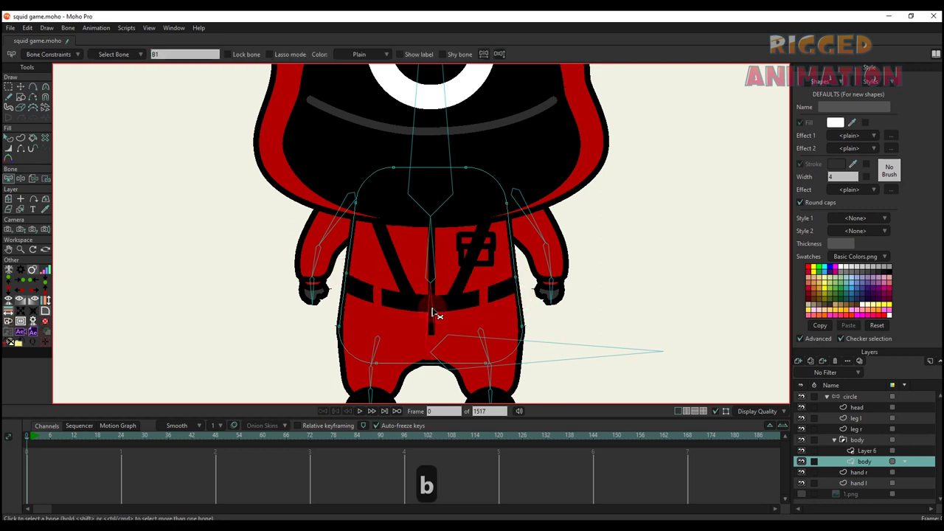
{"action": "key", "text": "i"}
{"action": "left_click_drag", "start_coordinate": [325, 240], "coordinate": [664, 414]}
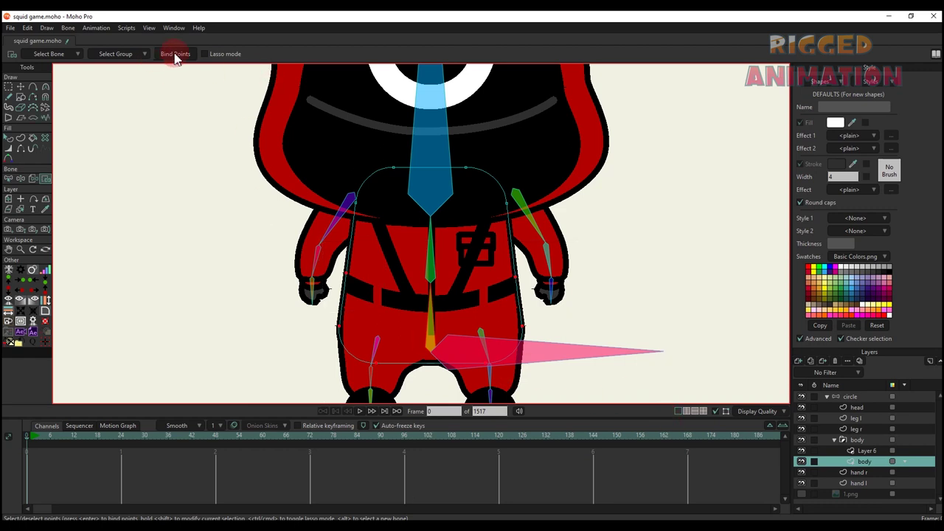
Bind the upper torso points of the body layer to the upper spine bone B2
{"action": "left_click", "coordinate": [388, 197]}
{"action": "key", "text": "v"}
{"action": "key", "text": "b"}
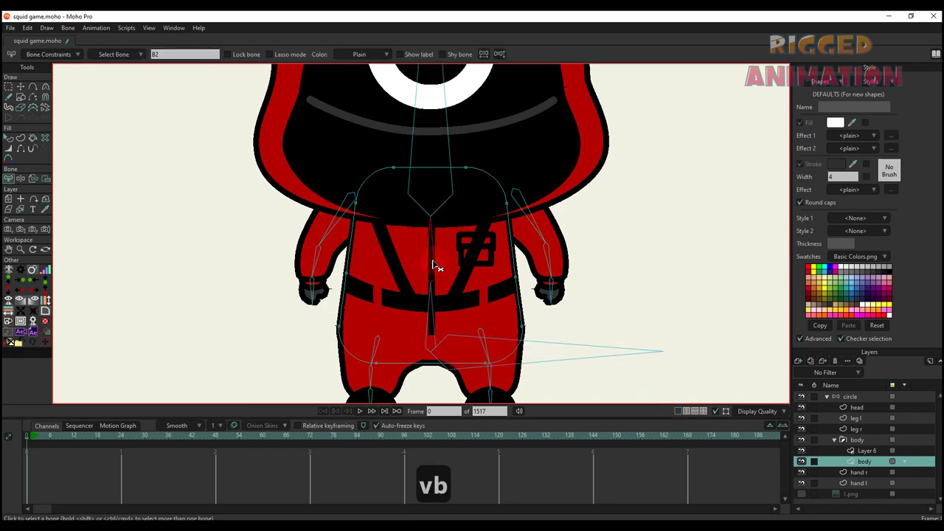
{"action": "scroll", "coordinate": [434, 266], "scroll_direction": "down", "scroll_amount": 1}
{"action": "key", "text": "i"}
{"action": "left_click", "coordinate": [177, 54]}
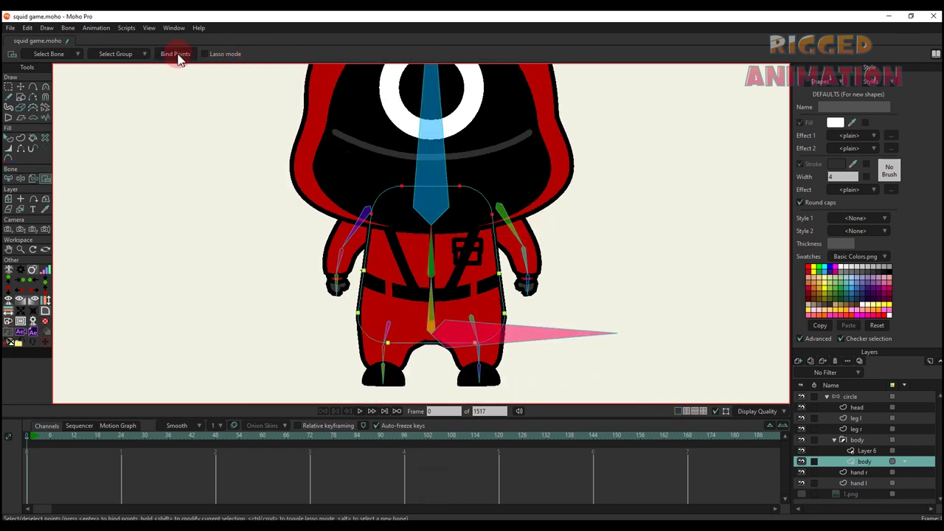
Bind the outer hip point of the leg l layer to its upper leg bone B10
{"action": "key", "text": "q"}
{"action": "scroll", "coordinate": [415, 181], "scroll_direction": "up", "scroll_amount": 3}
{"action": "left_click", "coordinate": [407, 296]}
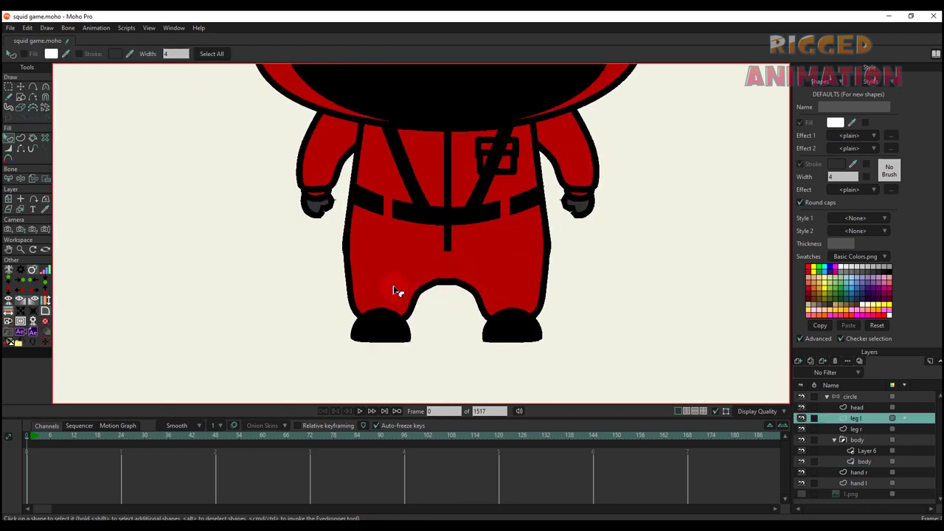
{"action": "key", "text": "b"}
{"action": "scroll", "coordinate": [391, 284], "scroll_direction": "up", "scroll_amount": 2}
{"action": "key", "text": "i"}
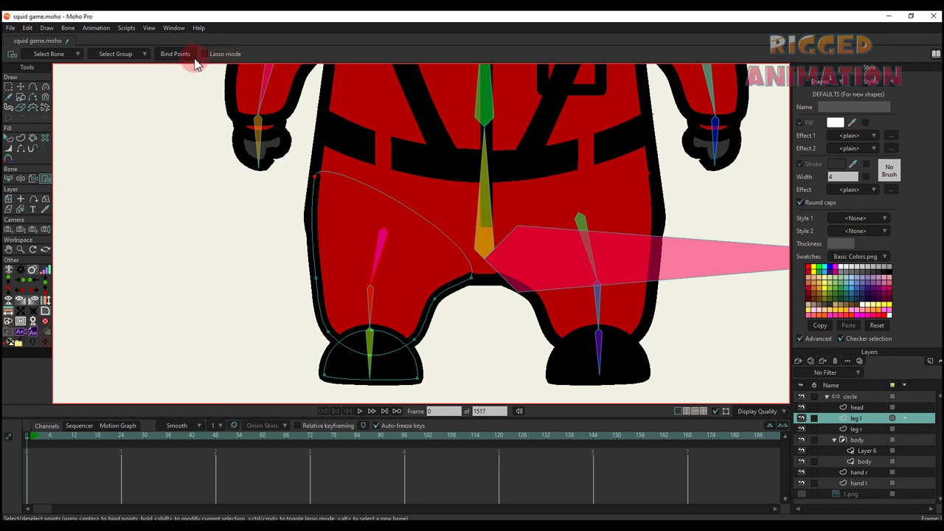
Bind the crotch point of the leg l layer to the lower spine bone B1
{"action": "key", "text": "v"}
{"action": "key", "text": "b"}
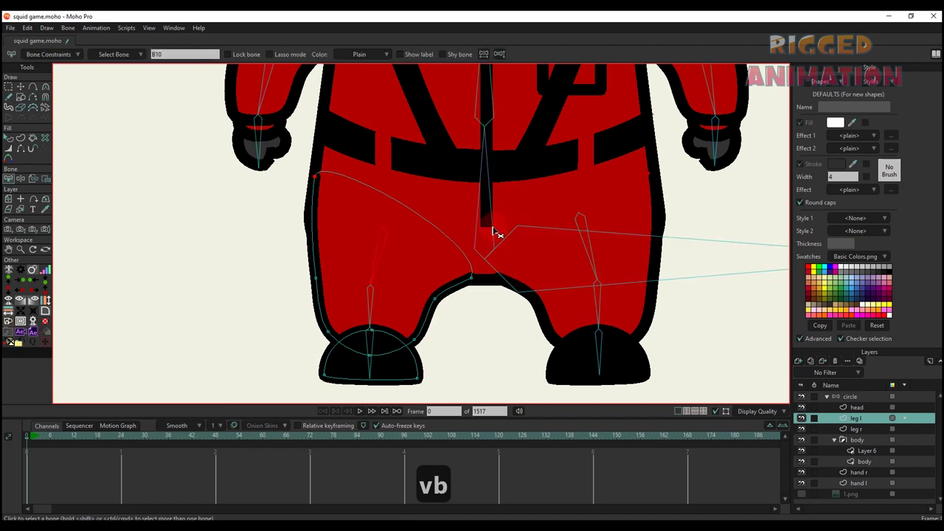
{"action": "key", "text": "i"}
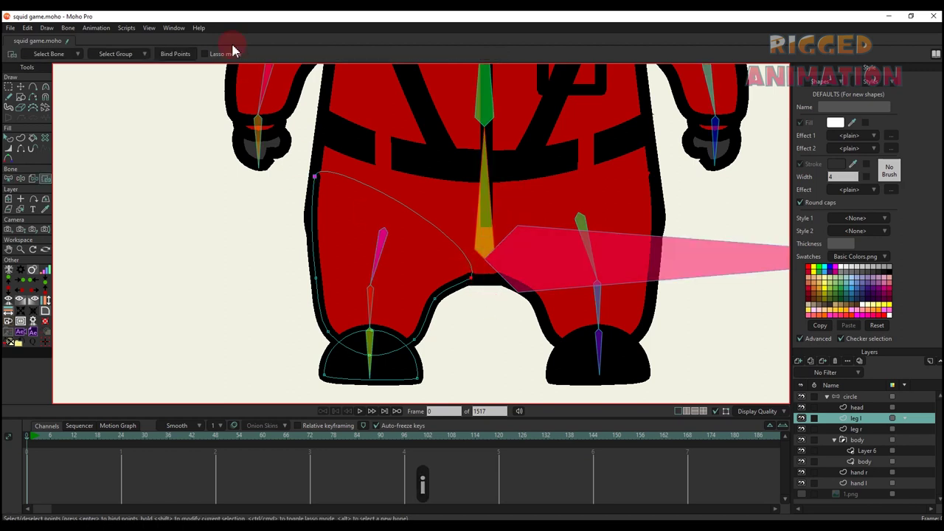
Bind the inner and outer knee points of the leg l layer to its lower leg bone
{"action": "key", "text": "b"}
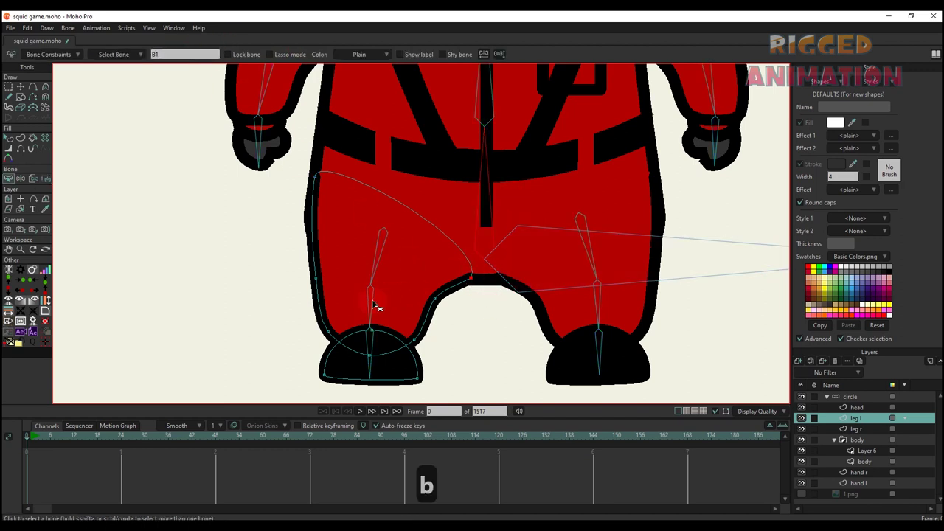
{"action": "key", "text": "i"}
{"action": "left_click", "coordinate": [158, 109]}
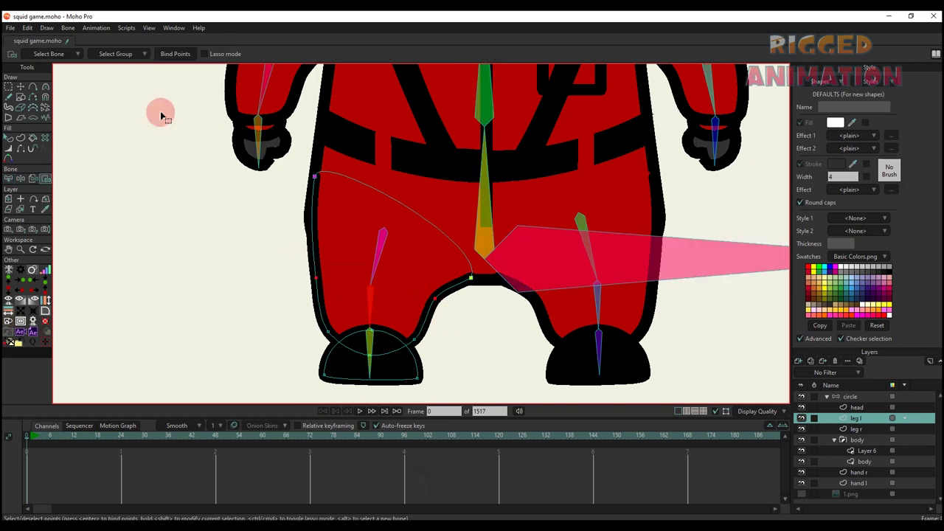
Bind the ankle points of the leg l layer to its lower leg bone and the foot points to foot bone B12
{"action": "key", "text": "b"}
{"action": "left_click", "coordinate": [372, 349]}
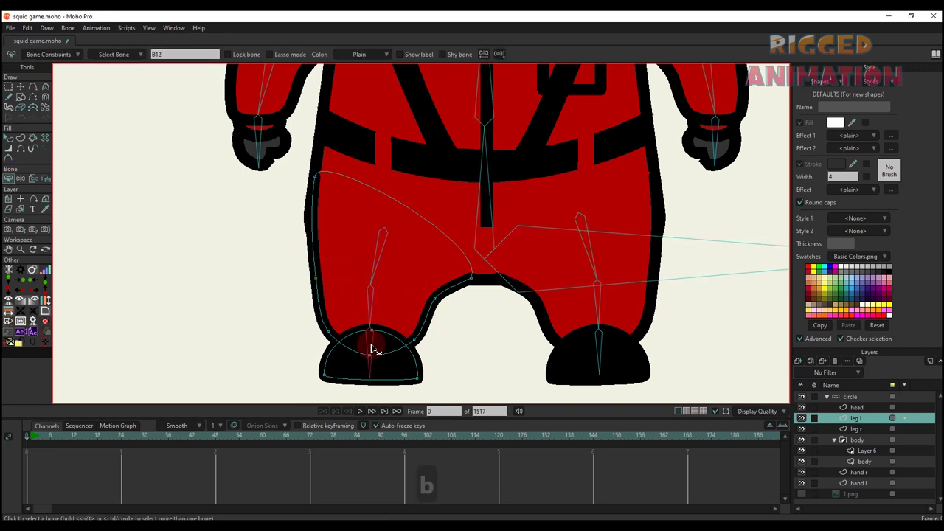
{"action": "key", "text": "i"}
{"action": "key", "text": "b"}
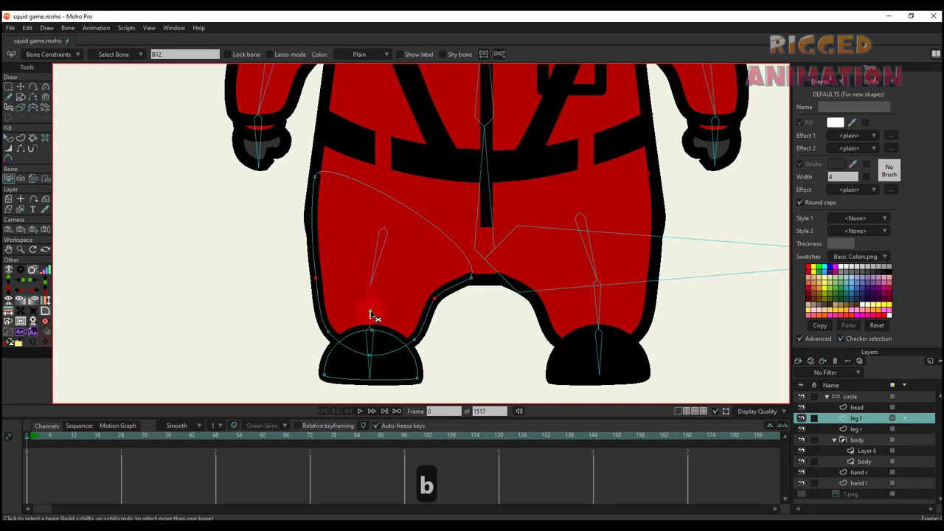
{"action": "key", "text": "i"}
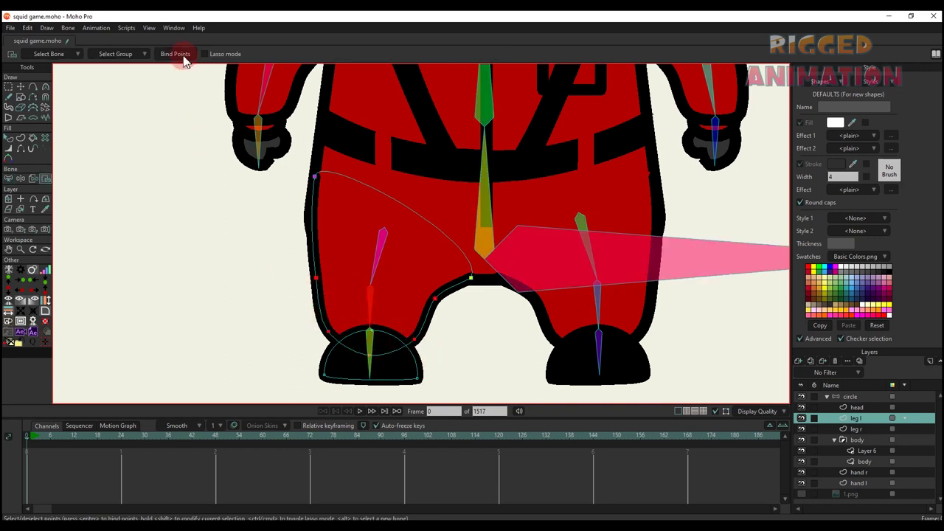
{"action": "key", "text": "b"}
{"action": "key", "text": "i"}
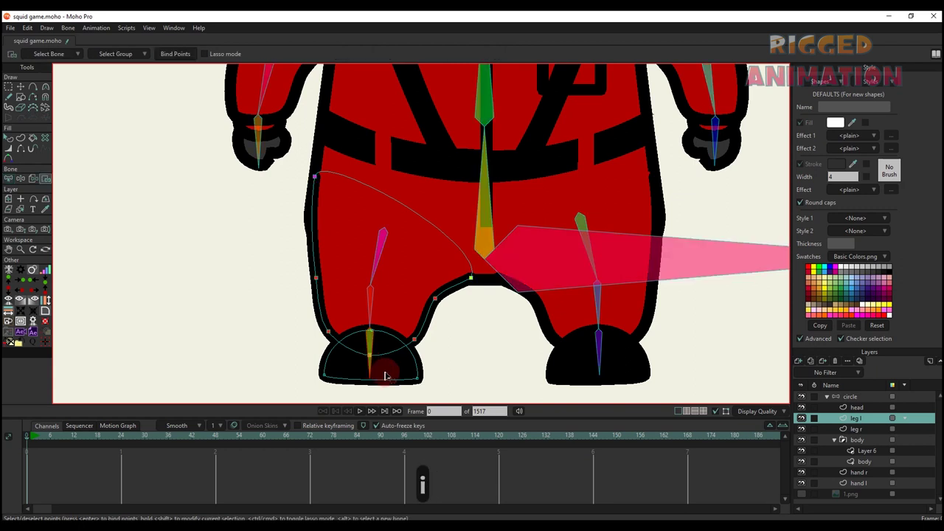
Bind the outer hip and crotch points of the leg r layer to its upper leg bone
{"action": "key", "text": "b"}
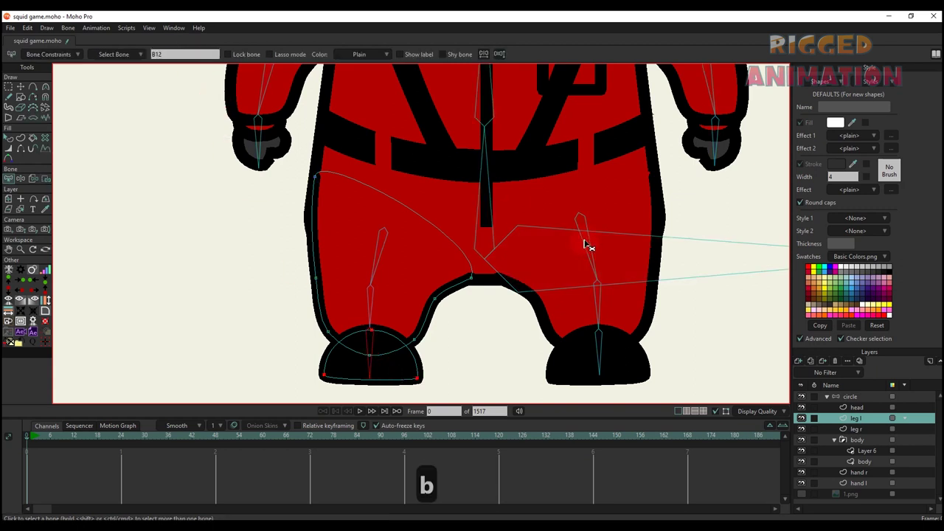
{"action": "left_click", "coordinate": [588, 248]}
{"action": "key", "text": "i"}
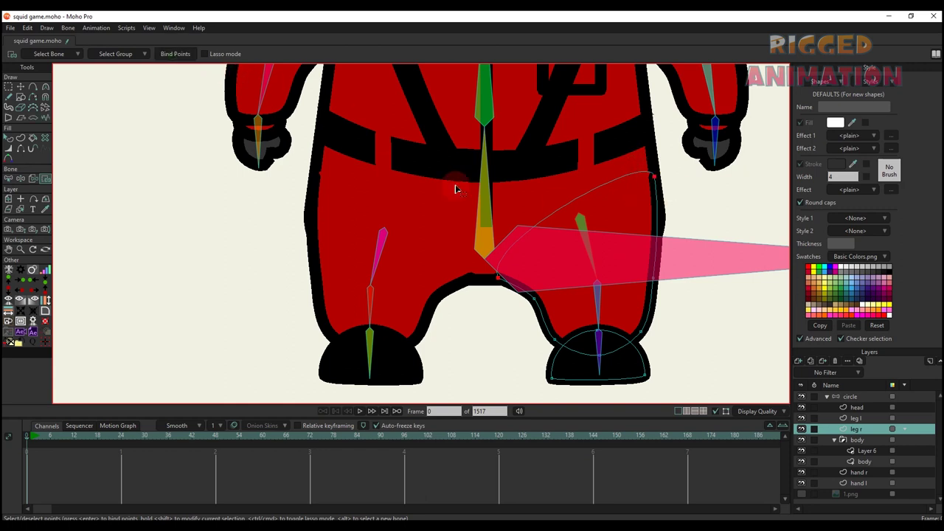
{"action": "key", "text": "b"}
{"action": "key", "text": "i"}
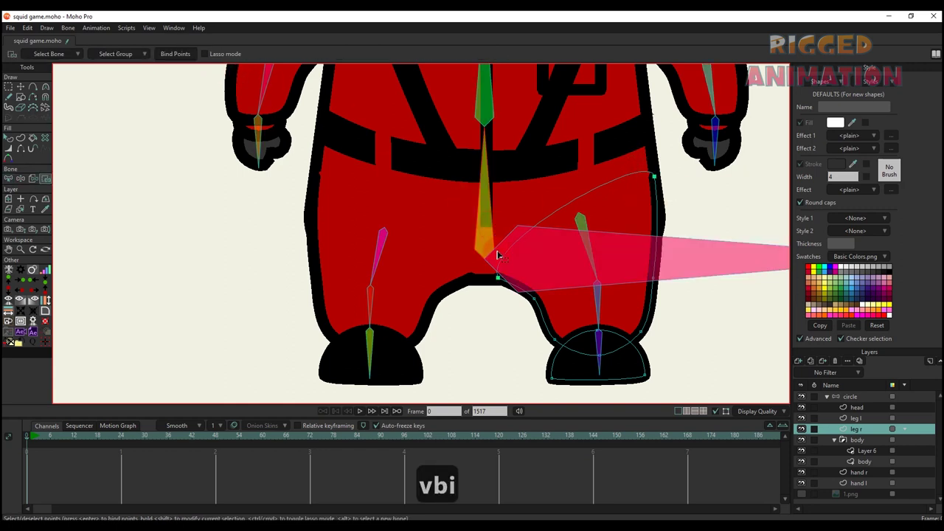
{"action": "left_click", "coordinate": [181, 54]}
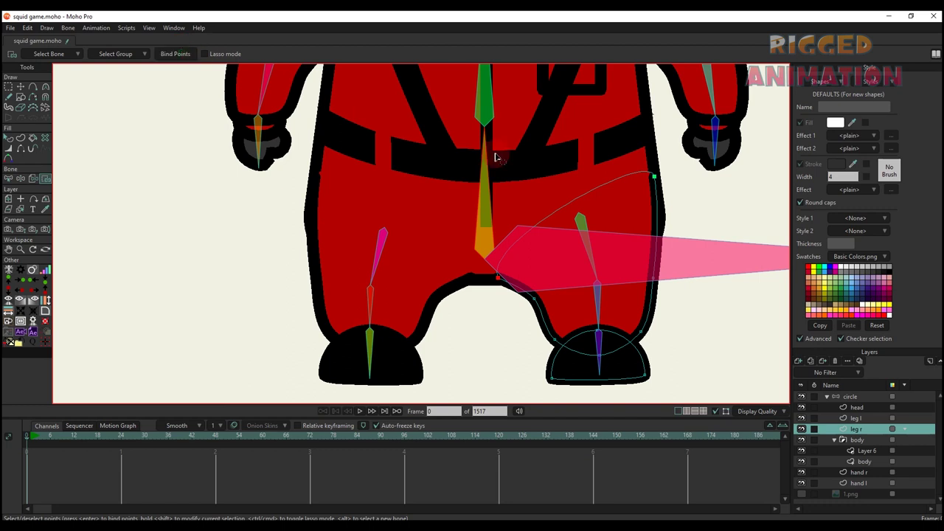
Rebind the crotch point of the leg r layer to the lower spine bone, and bind its knee points to the upper leg bone
{"action": "key", "text": "b"}
{"action": "key", "text": "i"}
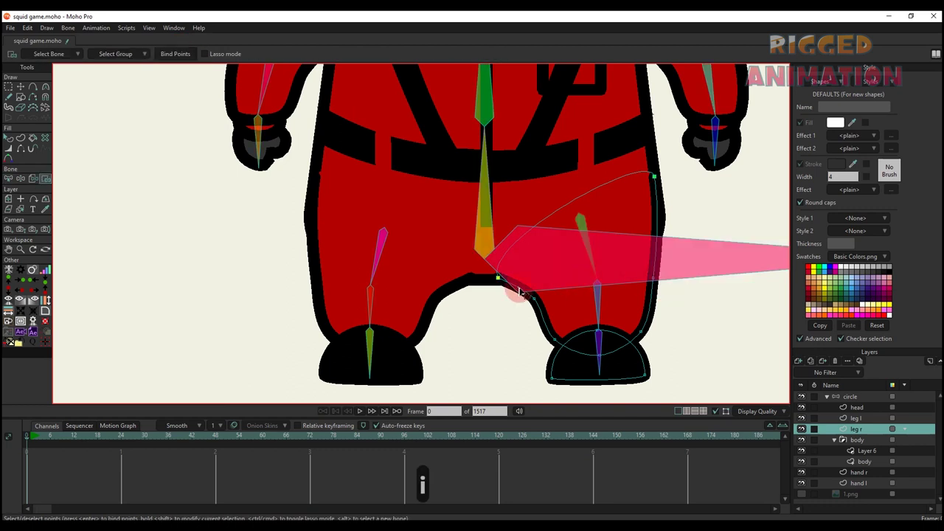
{"action": "left_click_drag", "start_coordinate": [627, 262], "coordinate": [669, 302]}
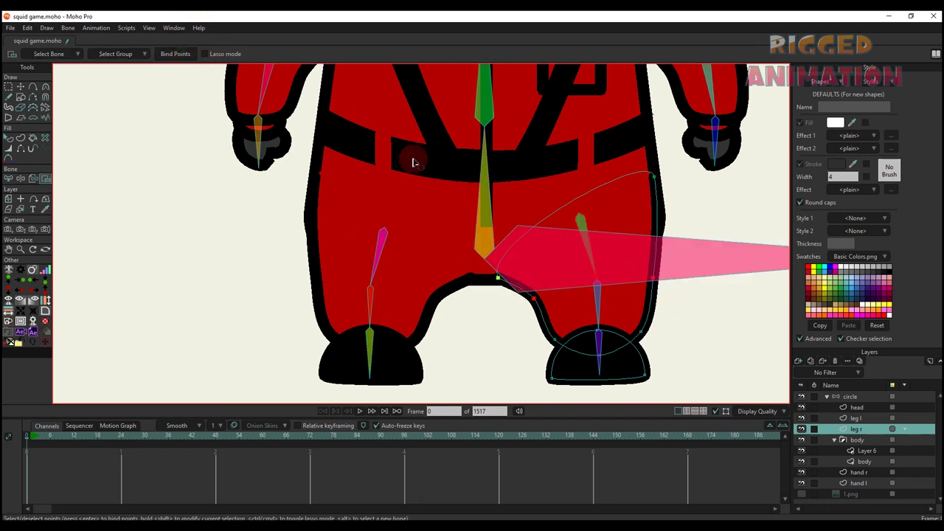
Bind the ankle points of the leg r layer to its lower leg bone and the foot points to its foot bone
{"action": "key", "text": "b"}
{"action": "key", "text": "i"}
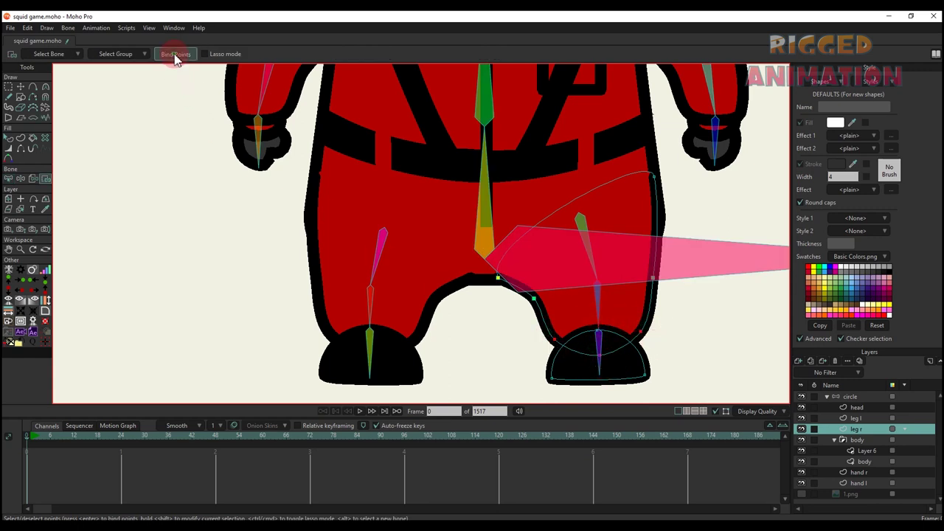
{"action": "key", "text": "b"}
{"action": "key", "text": "i"}
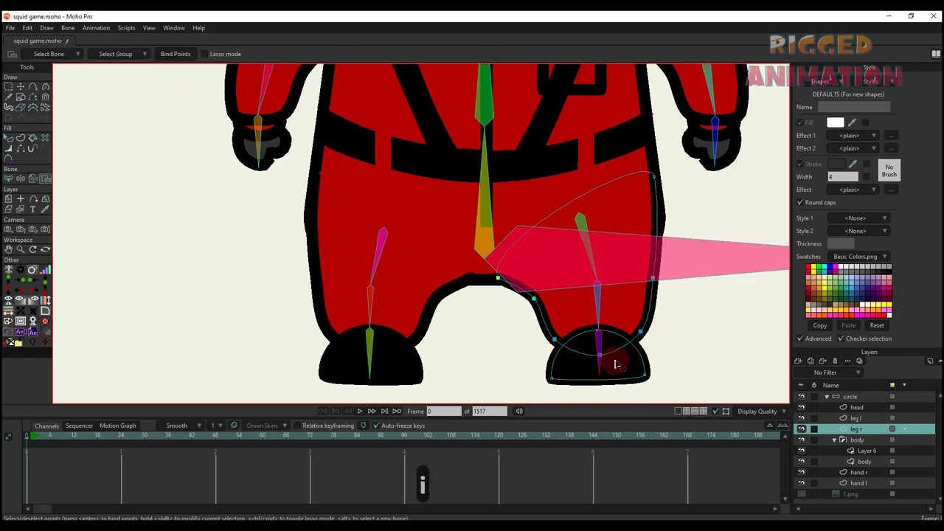
{"action": "scroll", "coordinate": [509, 222], "scroll_direction": "down", "scroll_amount": 5}
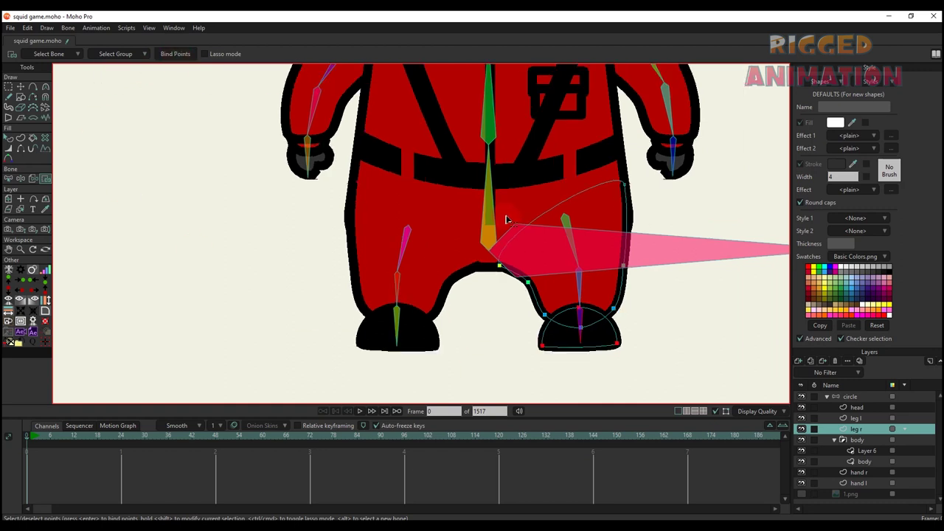
Test the rig on frame 5 of the circle layer by tilting the head bone sideways
{"action": "left_click_drag", "start_coordinate": [507, 239], "coordinate": [502, 280]}
{"action": "scroll", "coordinate": [503, 273], "scroll_direction": "down", "scroll_amount": 3}
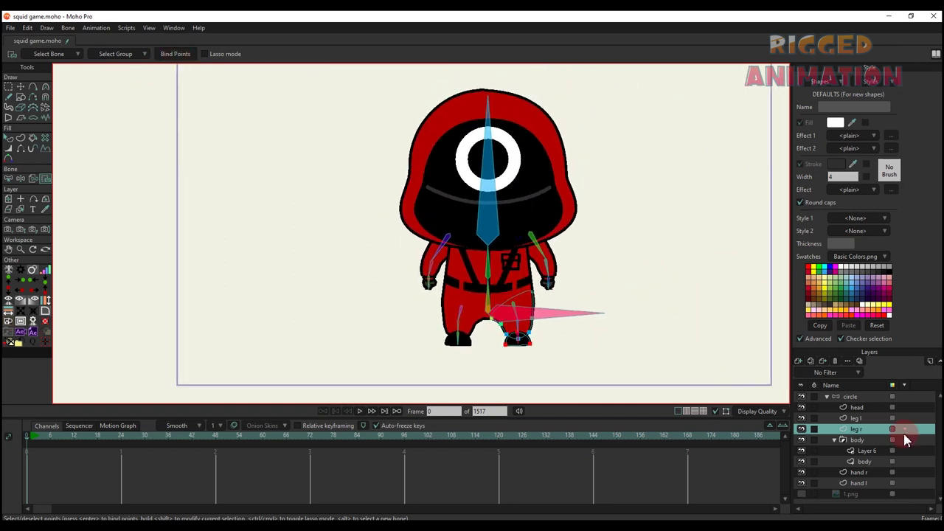
{"action": "left_click", "coordinate": [857, 398]}
{"action": "left_click", "coordinate": [47, 436]}
{"action": "left_click_drag", "start_coordinate": [268, 323], "coordinate": [285, 340]}
{"action": "key", "text": "t"}
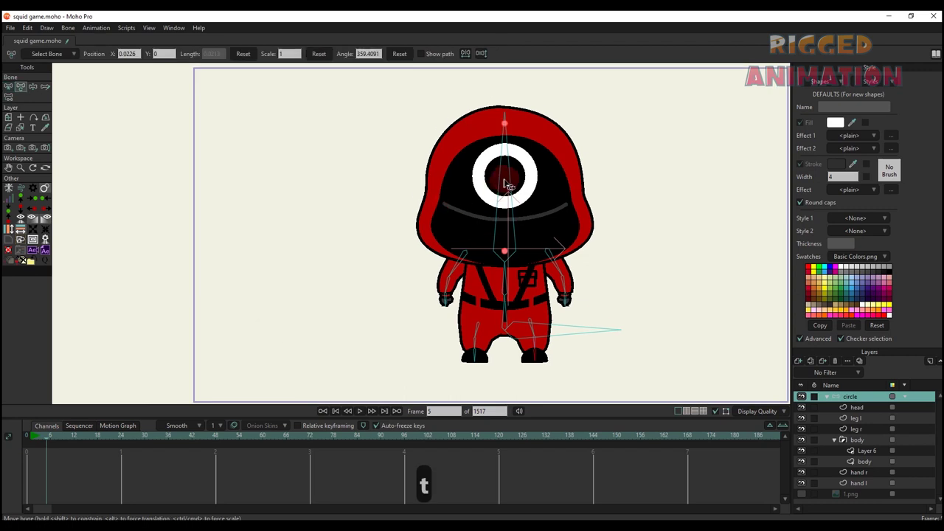
{"action": "left_click_drag", "start_coordinate": [509, 183], "coordinate": [487, 177]}
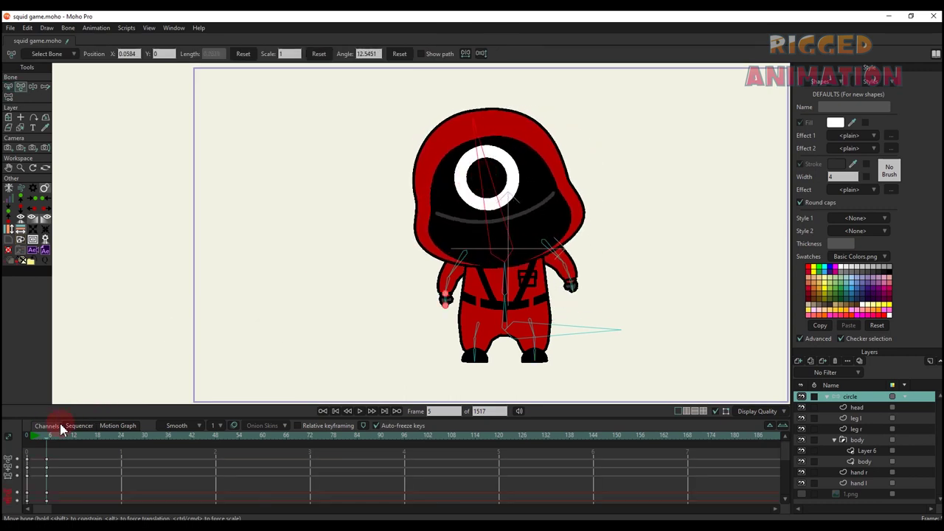
Return to frame 0 and bind all points of the head layer to head bone B3
{"action": "left_click_drag", "start_coordinate": [46, 437], "coordinate": [7, 437]}
{"action": "right_click", "coordinate": [583, 202], "text": "alt"}
{"action": "key", "text": "b"}
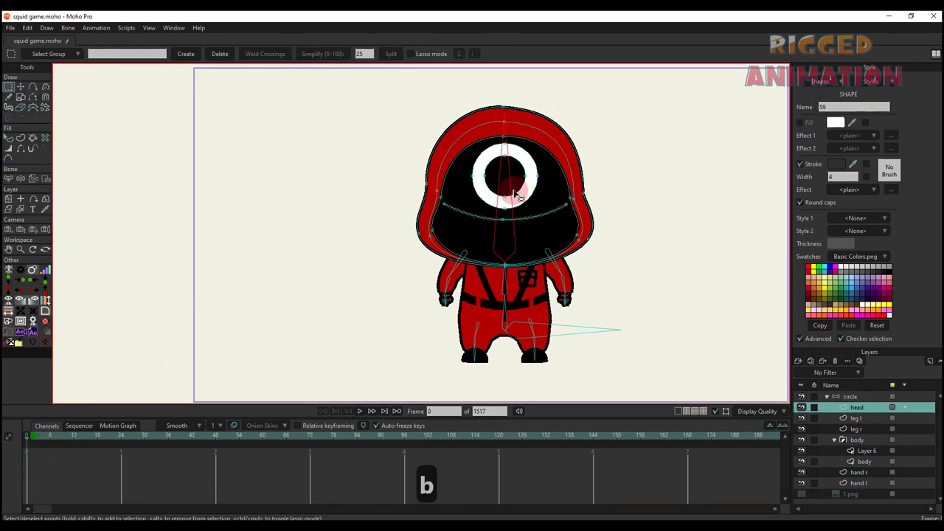
{"action": "scroll", "coordinate": [507, 183], "scroll_direction": "down", "scroll_amount": 1}
{"action": "key", "text": "i"}
{"action": "left_click_drag", "start_coordinate": [400, 89], "coordinate": [720, 328]}
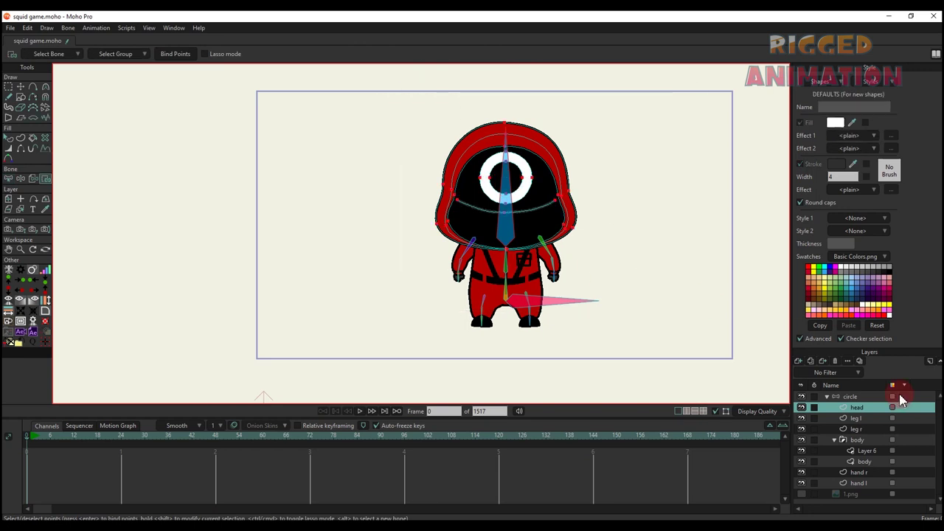
Check the head layer by toggling its visibility, and bind all its points to the head bone again
{"action": "left_click", "coordinate": [854, 397]}
{"action": "left_click", "coordinate": [853, 407]}
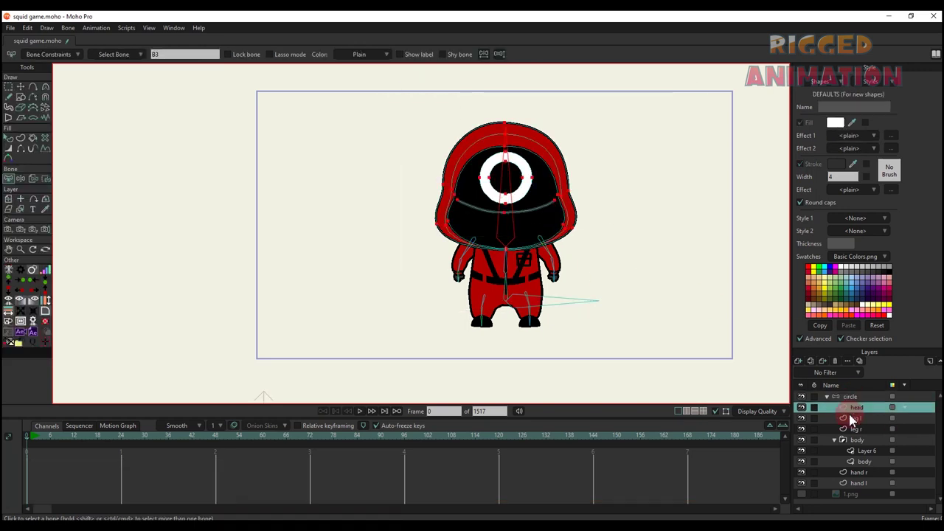
{"action": "left_click", "coordinate": [802, 408]}
{"action": "left_click", "coordinate": [801, 408]}
{"action": "left_click_drag", "start_coordinate": [408, 112], "coordinate": [742, 375]}
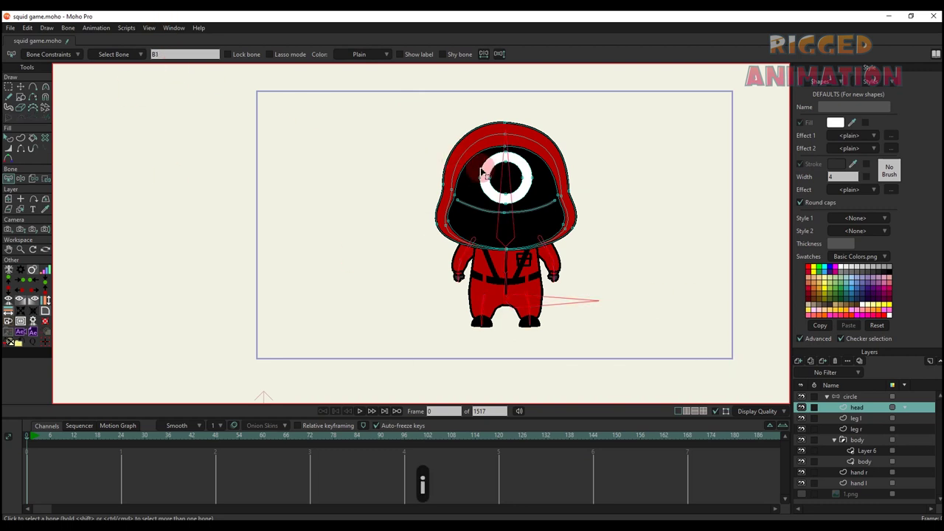
{"action": "left_click", "coordinate": [605, 205]}
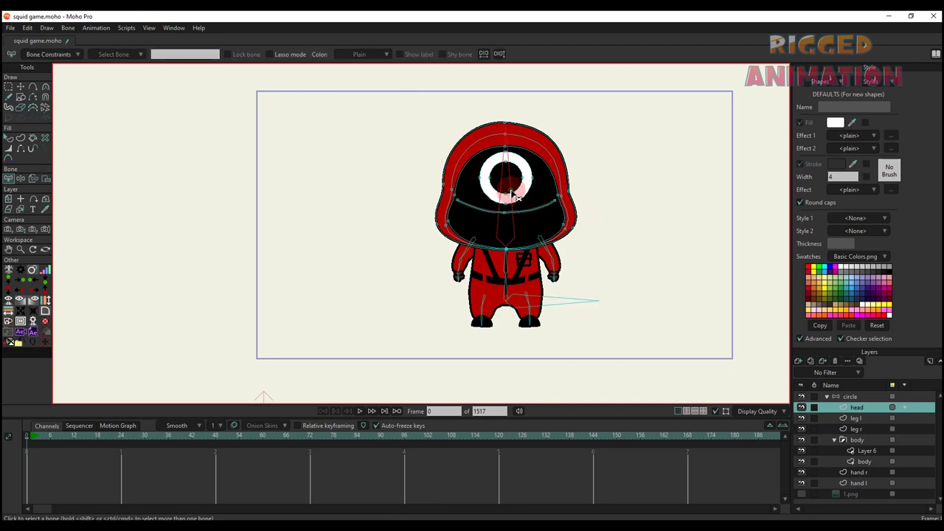
{"action": "key", "text": "i"}
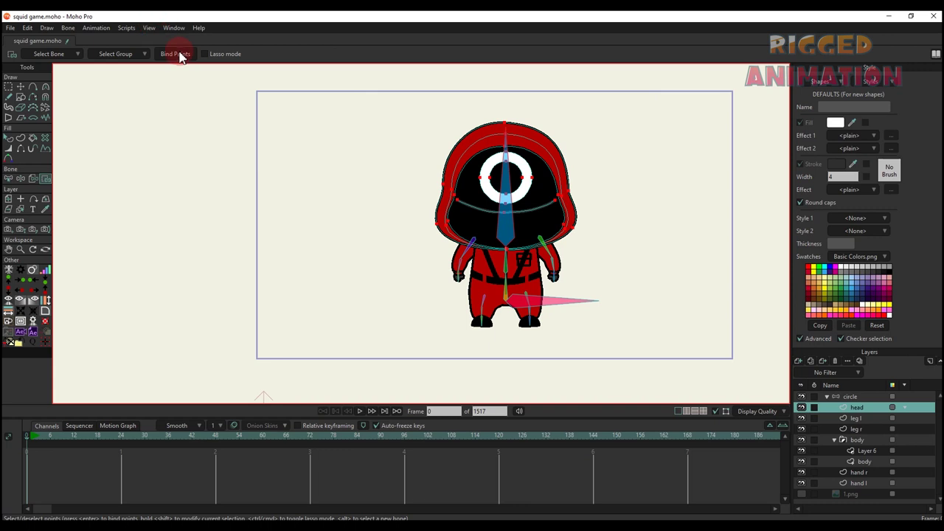
{"action": "left_click", "coordinate": [594, 206]}
{"action": "key", "text": "q"}
{"action": "scroll", "coordinate": [537, 249], "scroll_direction": "down", "scroll_amount": 2}
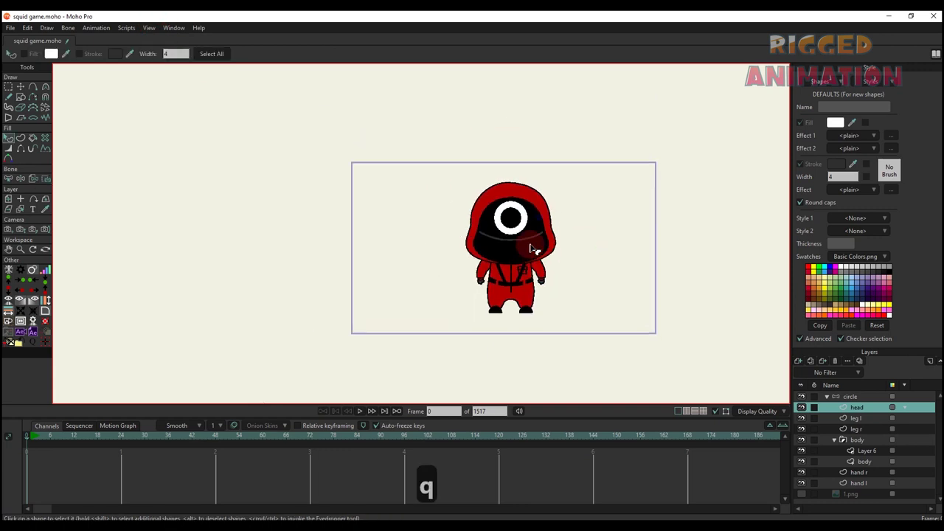
{"action": "scroll", "coordinate": [537, 248], "scroll_direction": "up", "scroll_amount": 3}
Test the head bone on frame 5 of the circle layer and delete the test keyframes
{"action": "left_click", "coordinate": [848, 398]}
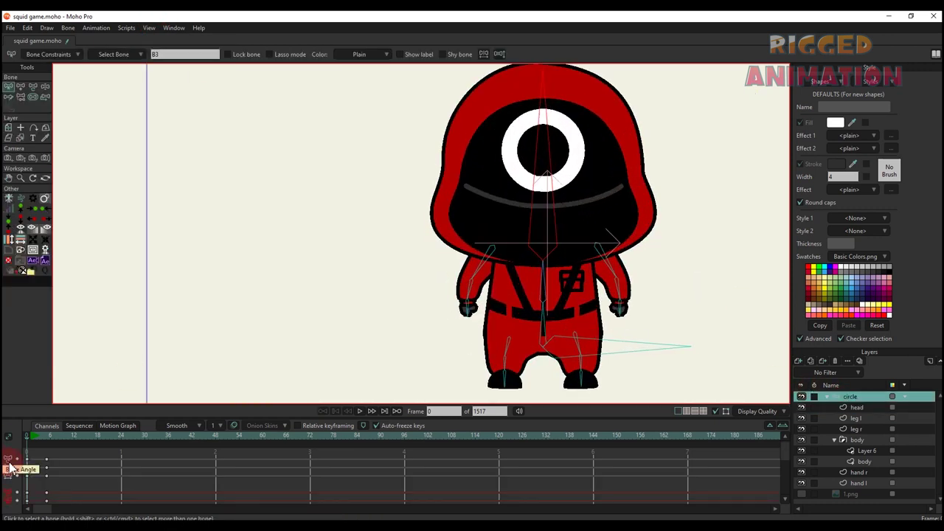
{"action": "left_click", "coordinate": [48, 436]}
{"action": "scroll", "coordinate": [327, 285], "scroll_direction": "down", "scroll_amount": 2}
{"action": "key", "text": "t"}
{"action": "mouse_move", "coordinate": [479, 195]}
{"action": "left_mouse_down"}
{"action": "mouse_move", "coordinate": [505, 198]}
{"action": "mouse_move", "coordinate": [471, 184]}
{"action": "mouse_move", "coordinate": [478, 177]}
{"action": "left_mouse_up"}
{"action": "scroll", "coordinate": [87, 480], "scroll_direction": "down", "scroll_amount": 1}
{"action": "key", "text": "BackSpace"}
{"action": "left_click_drag", "start_coordinate": [78, 497], "coordinate": [17, 440]}
Detach the upper arm bone on the chest-pocket side from the head bone with Reparent Bone
{"action": "key", "text": "p"}
{"action": "scroll", "coordinate": [564, 211], "scroll_direction": "up", "scroll_amount": 2}
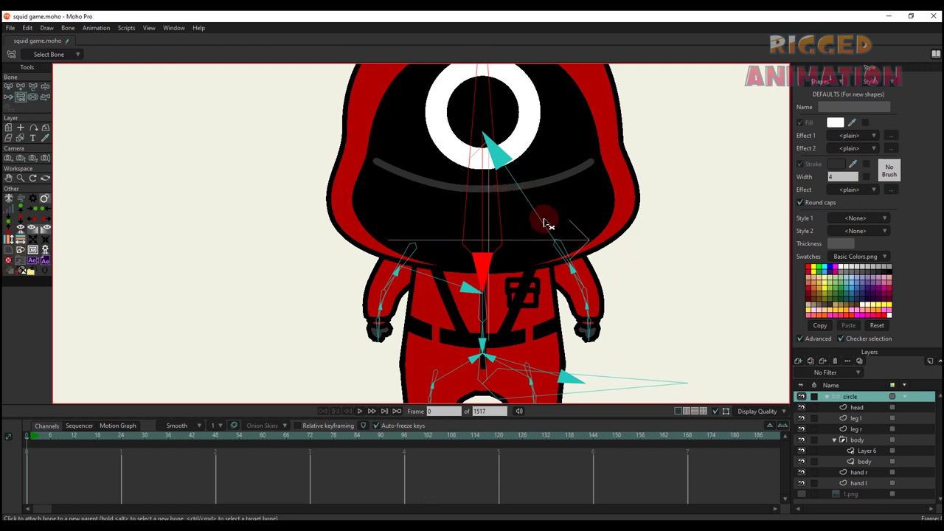
{"action": "key", "text": "b"}
{"action": "key", "text": "p"}
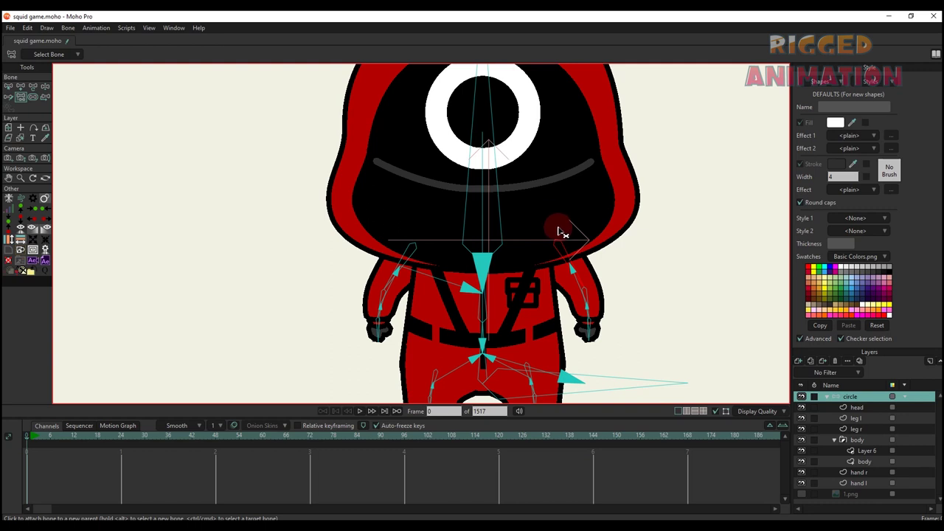
{"action": "key", "text": "p"}
Pose the rig on frame 8, tilting the head and raising and bending the arm opposite the chest pocket
{"action": "scroll", "coordinate": [561, 284], "scroll_direction": "down", "scroll_amount": 3}
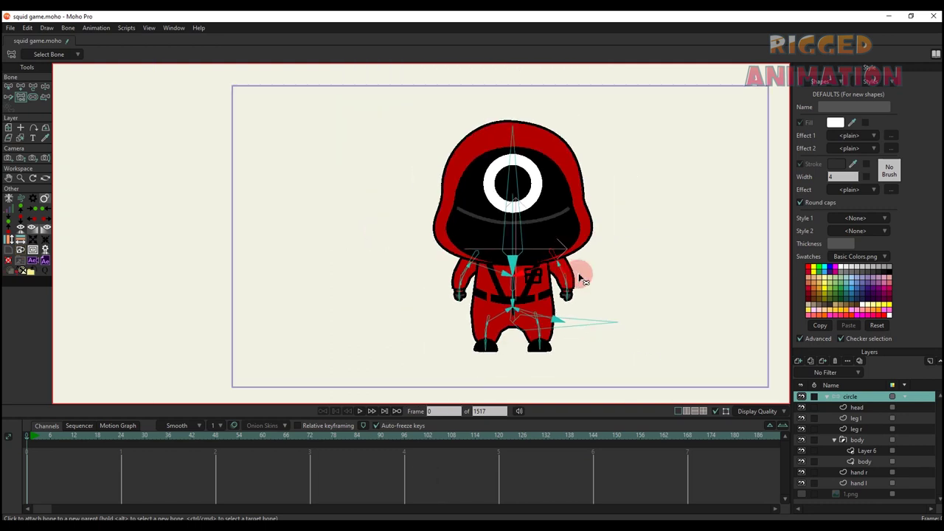
{"action": "left_click", "coordinate": [59, 437]}
{"action": "key", "text": "t"}
{"action": "left_click_drag", "start_coordinate": [541, 200], "coordinate": [543, 180]}
{"action": "scroll", "coordinate": [485, 251], "scroll_direction": "up", "scroll_amount": 2}
{"action": "left_click_drag", "start_coordinate": [476, 281], "coordinate": [469, 321]}
{"action": "scroll", "coordinate": [427, 261], "scroll_direction": "up", "scroll_amount": 1}
{"action": "scroll", "coordinate": [418, 258], "scroll_direction": "up", "scroll_amount": 1}
{"action": "scroll", "coordinate": [457, 261], "scroll_direction": "up", "scroll_amount": 2}
{"action": "scroll", "coordinate": [581, 245], "scroll_direction": "down", "scroll_amount": 5}
{"action": "left_click_drag", "start_coordinate": [581, 246], "coordinate": [542, 258]}
{"action": "left_click_drag", "start_coordinate": [589, 214], "coordinate": [593, 200]}
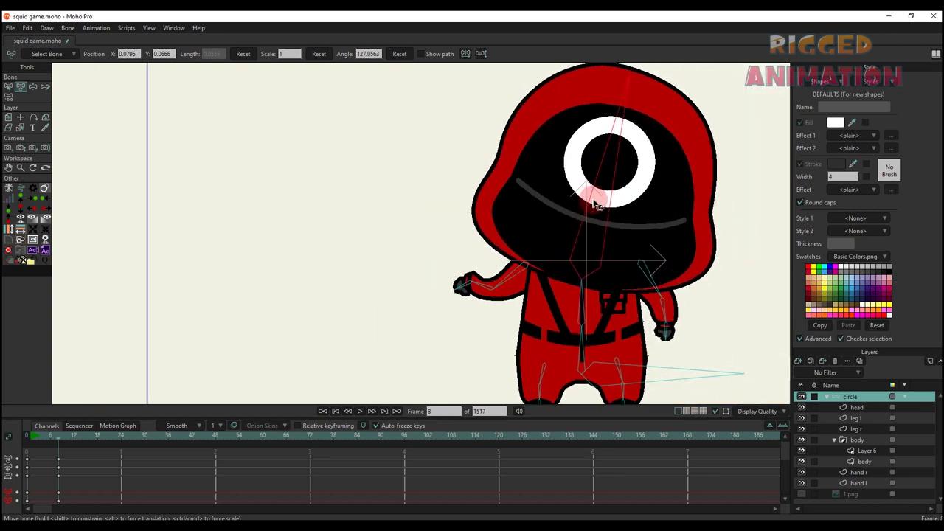
{"action": "scroll", "coordinate": [472, 295], "scroll_direction": "up", "scroll_amount": 1}
{"action": "mouse_move", "coordinate": [472, 295]}
{"action": "left_mouse_down"}
{"action": "mouse_move", "coordinate": [463, 280]}
{"action": "mouse_move", "coordinate": [497, 258]}
{"action": "mouse_move", "coordinate": [461, 328]}
{"action": "mouse_move", "coordinate": [509, 258]}
{"action": "mouse_move", "coordinate": [457, 297]}
{"action": "mouse_move", "coordinate": [477, 331]}
{"action": "mouse_move", "coordinate": [461, 290]}
{"action": "left_mouse_up"}
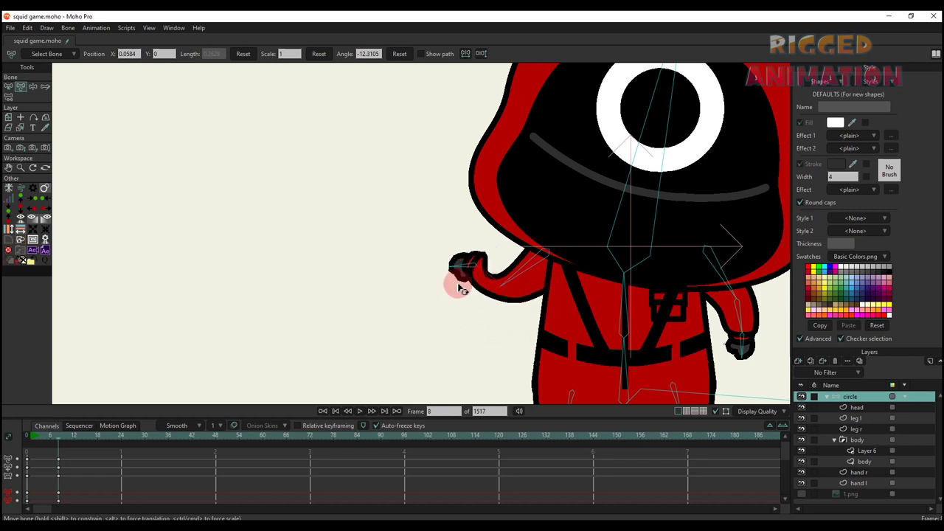
Create a smart bone action named B5 at frame 0 for the forearm bone opposite the chest pocket
{"action": "key", "text": "ctrl+k"}
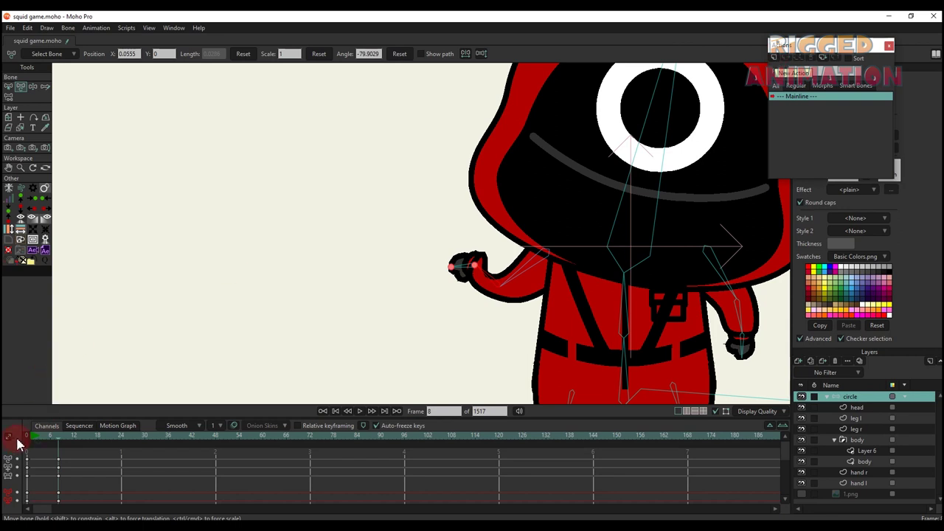
{"action": "left_click", "coordinate": [18, 439]}
{"action": "left_click", "coordinate": [490, 280]}
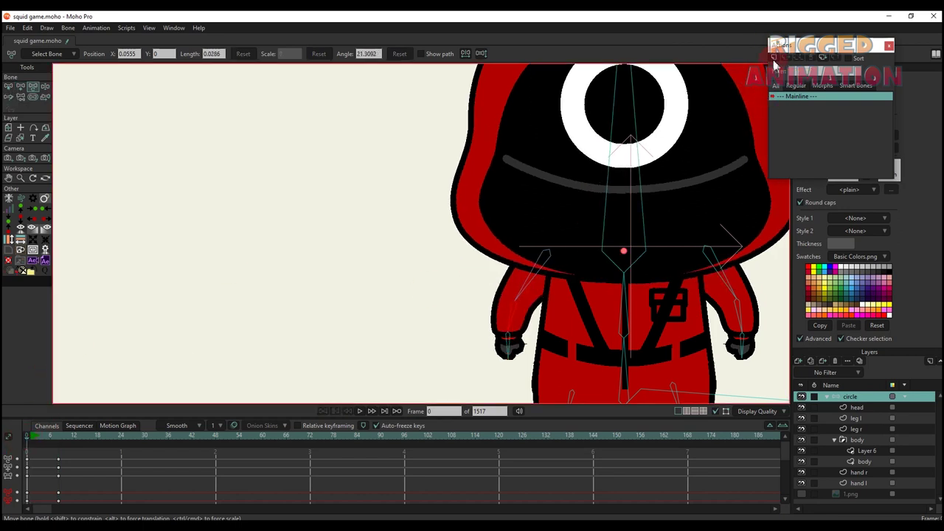
{"action": "left_click", "coordinate": [774, 59]}
{"action": "left_click", "coordinate": [477, 305]}
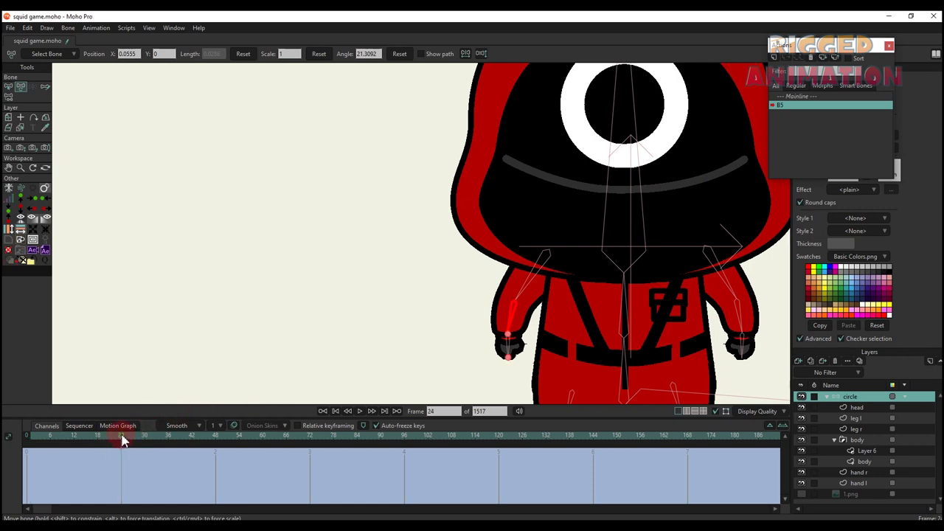
Bend the forearm bone outward and upward on frame 24 of action B5
{"action": "scroll", "coordinate": [453, 361], "scroll_direction": "up", "scroll_amount": 2}
{"action": "key", "text": "t"}
{"action": "left_click_drag", "start_coordinate": [534, 297], "coordinate": [530, 211]}
{"action": "left_click", "coordinate": [552, 254]}
{"action": "scroll", "coordinate": [550, 253], "scroll_direction": "up", "scroll_amount": 2}
Reshape the elbow, wrist and hand points of the hand l layer on frame 24 to clean up the bent arm
{"action": "right_click", "coordinate": [547, 254], "text": "alt"}
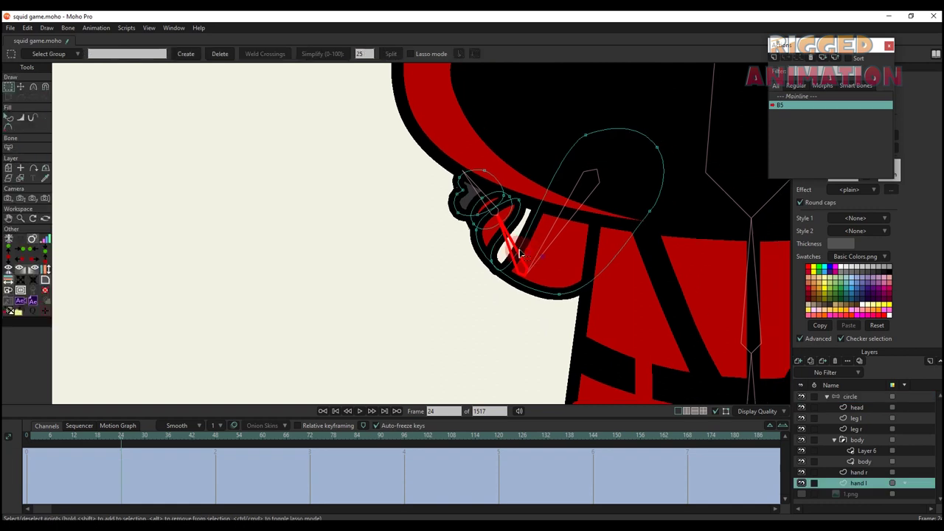
{"action": "scroll", "coordinate": [520, 253], "scroll_direction": "up", "scroll_amount": 2}
{"action": "key", "text": "t"}
{"action": "scroll", "coordinate": [485, 252], "scroll_direction": "up", "scroll_amount": 2}
{"action": "left_click_drag", "start_coordinate": [487, 256], "coordinate": [551, 220]}
{"action": "left_click_drag", "start_coordinate": [611, 242], "coordinate": [586, 216]}
{"action": "left_click_drag", "start_coordinate": [528, 211], "coordinate": [536, 313]}
{"action": "key", "text": "t"}
{"action": "key", "text": "q"}
{"action": "scroll", "coordinate": [534, 313], "scroll_direction": "down", "scroll_amount": 3}
{"action": "scroll", "coordinate": [287, 337], "scroll_direction": "down", "scroll_amount": 2}
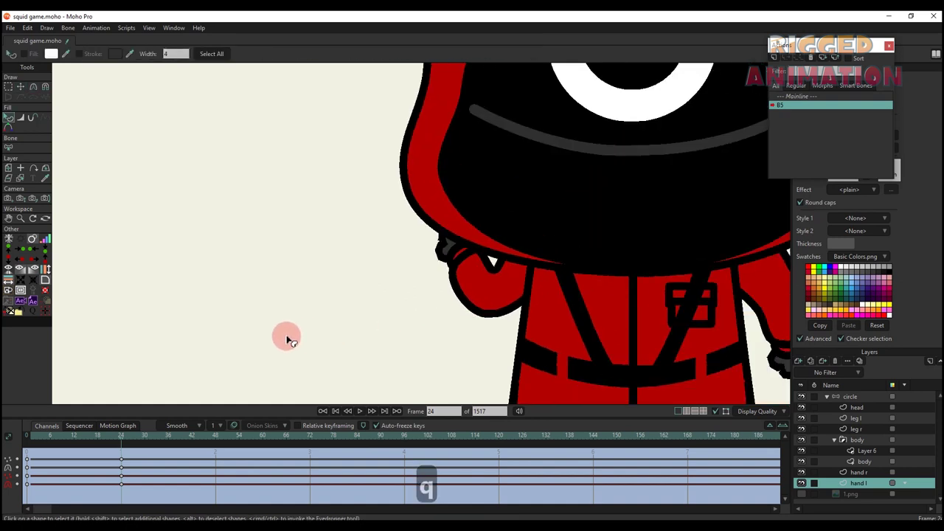
Adjust the inner elbow point of hand l on frame 13 of action B5, and scrub through the bend to check it
{"action": "left_click", "coordinate": [31, 438]}
{"action": "left_click_drag", "start_coordinate": [45, 441], "coordinate": [77, 447]}
{"action": "key", "text": "t"}
{"action": "scroll", "coordinate": [438, 327], "scroll_direction": "up", "scroll_amount": 5}
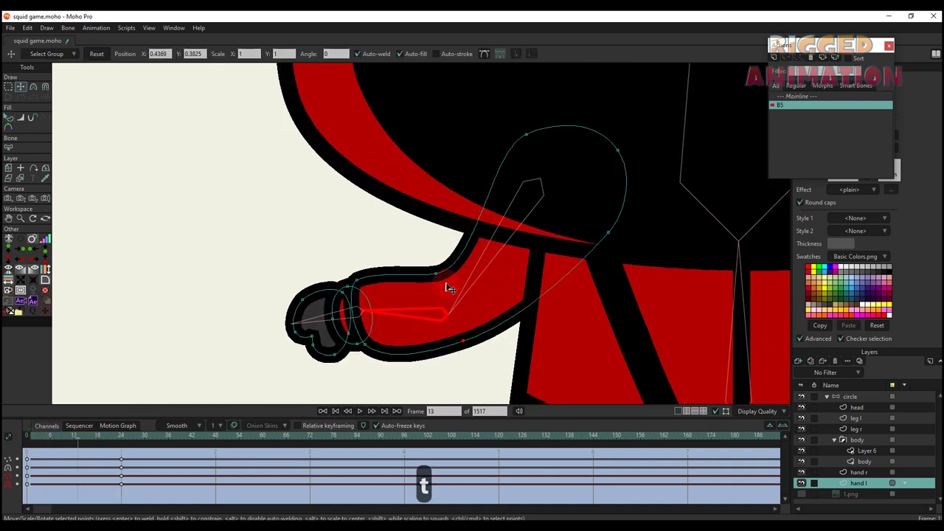
{"action": "key", "text": "c"}
{"action": "key", "text": "t"}
{"action": "left_click_drag", "start_coordinate": [469, 251], "coordinate": [439, 268]}
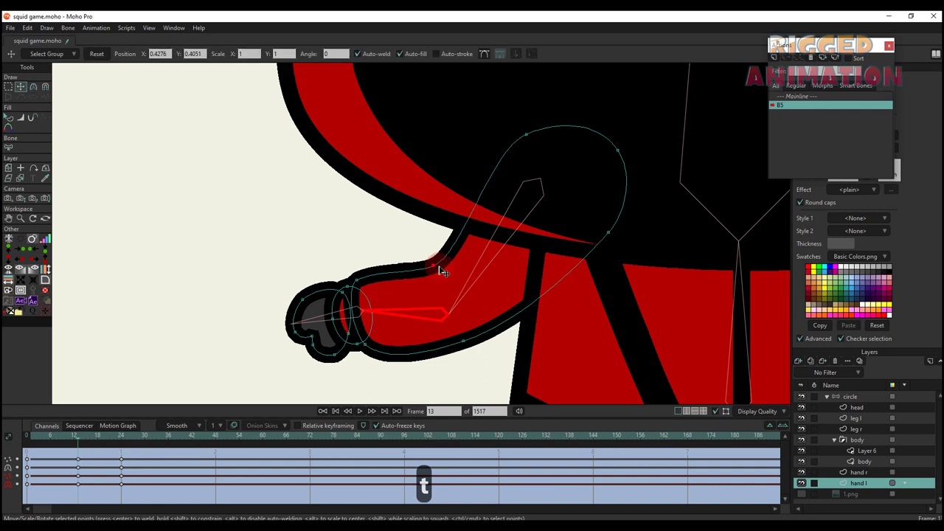
{"action": "scroll", "coordinate": [466, 293], "scroll_direction": "down", "scroll_amount": 3}
{"action": "key", "text": "q"}
{"action": "left_click", "coordinate": [266, 350]}
{"action": "left_click_drag", "start_coordinate": [33, 441], "coordinate": [204, 447]}
Return to Mainline and create a second action, B5 2, for the same forearm bone on the circle layer
{"action": "left_click", "coordinate": [809, 97]}
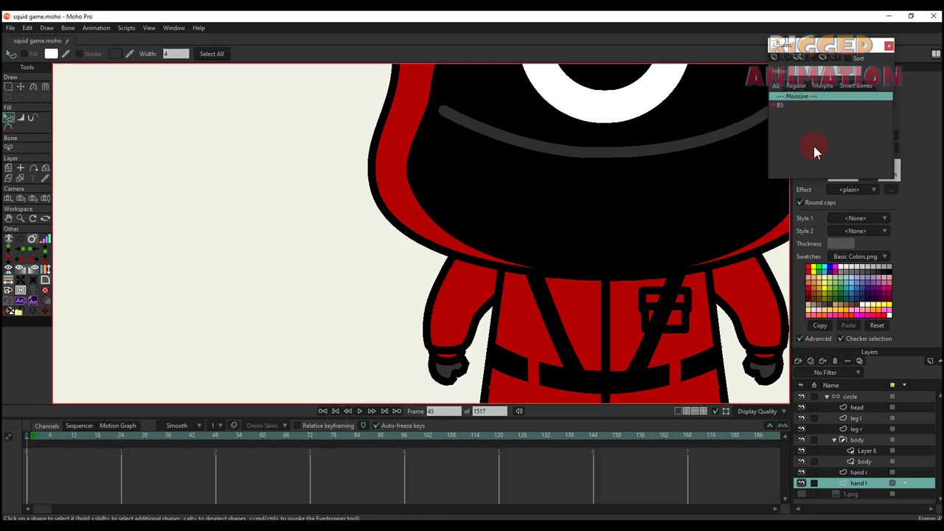
{"action": "left_click", "coordinate": [834, 396]}
{"action": "key", "text": "t"}
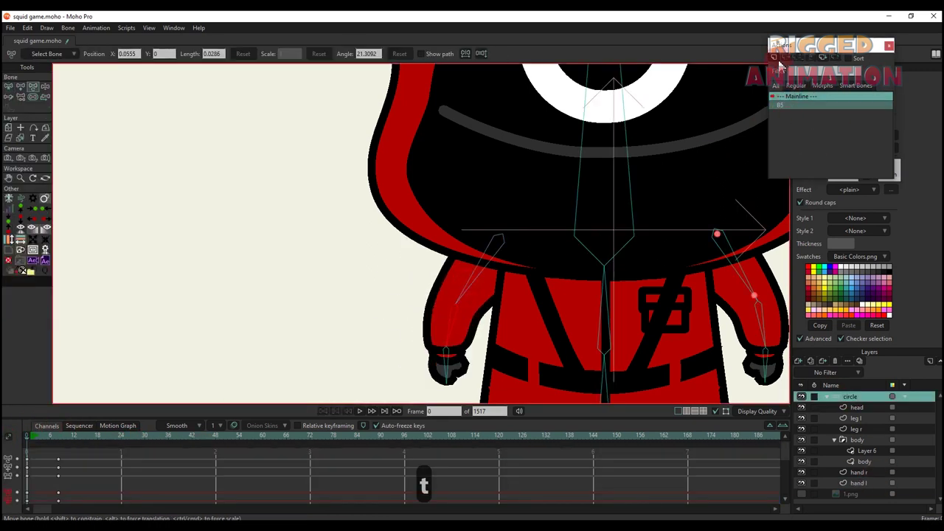
{"action": "left_click", "coordinate": [773, 59]}
{"action": "left_click", "coordinate": [478, 304]}
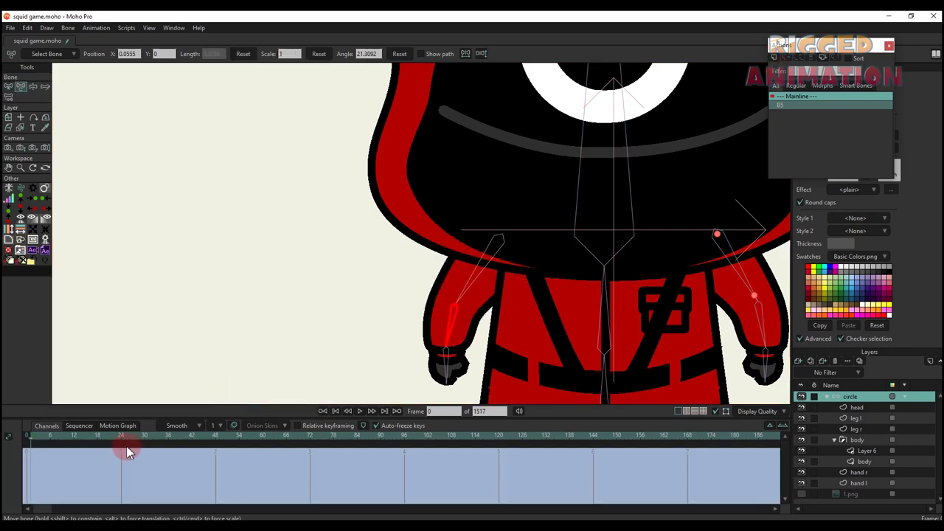
Bend the forearm bone inward across the body on frame 24 of action B5 2
{"action": "scroll", "coordinate": [328, 328], "scroll_direction": "down", "scroll_amount": 3}
{"action": "left_click_drag", "start_coordinate": [360, 317], "coordinate": [364, 287]}
{"action": "scroll", "coordinate": [425, 293], "scroll_direction": "up", "scroll_amount": 6}
{"action": "key", "text": "t"}
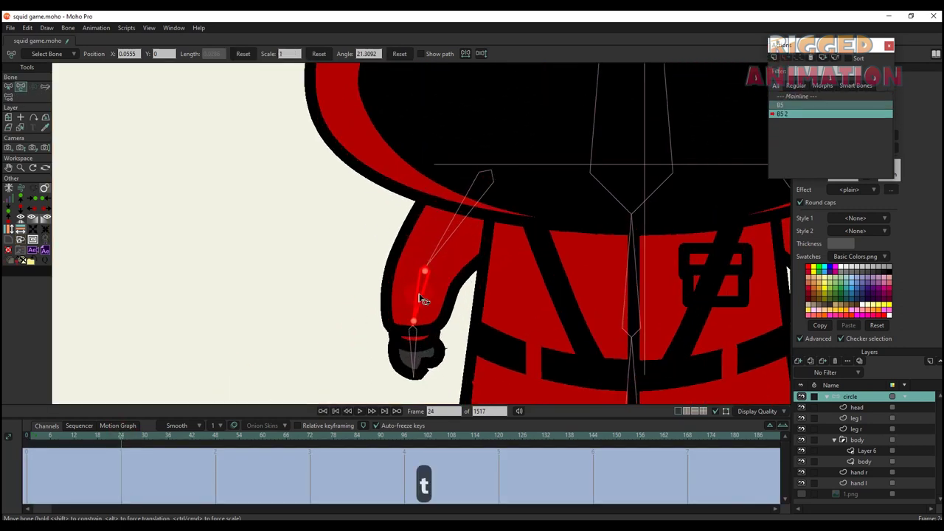
{"action": "left_click_drag", "start_coordinate": [420, 296], "coordinate": [521, 292]}
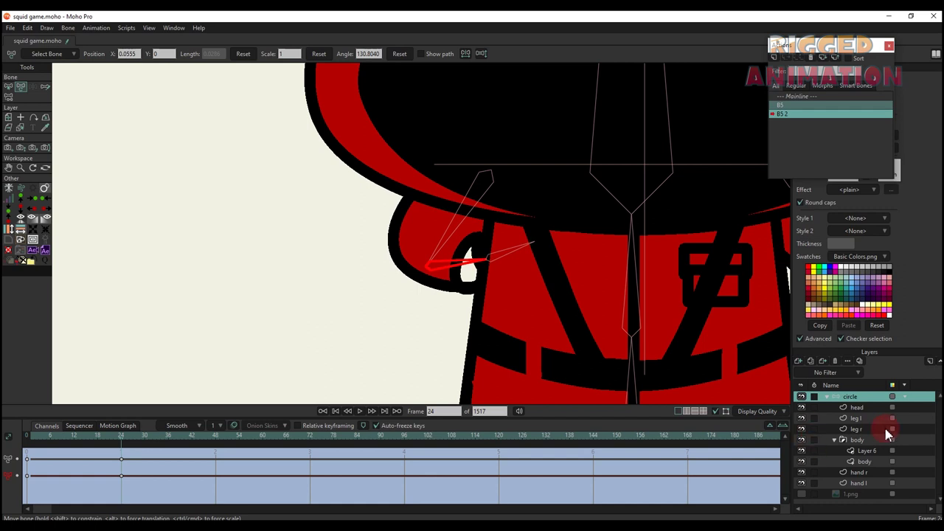
Hide the body group and switch to the hand l layer for point editing
{"action": "left_click", "coordinate": [801, 440]}
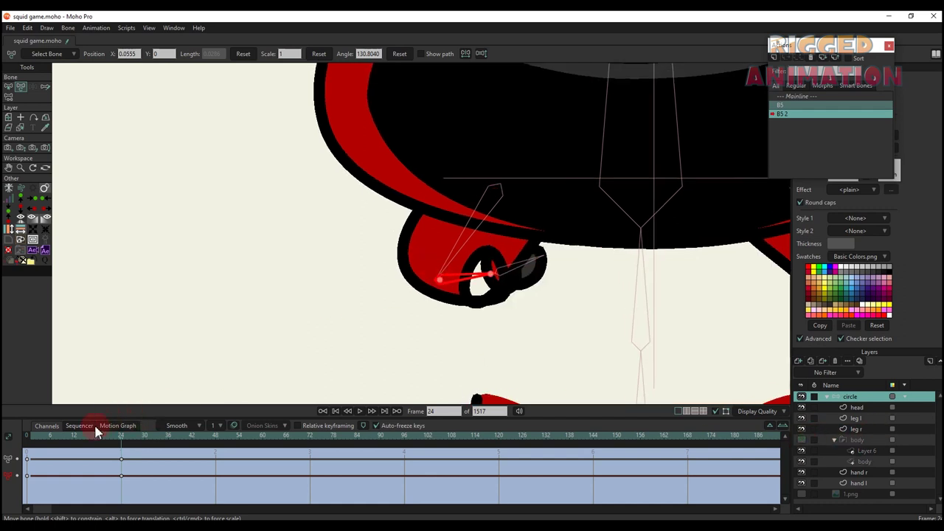
{"action": "right_click", "coordinate": [491, 249], "text": "alt"}
{"action": "scroll", "coordinate": [493, 249], "scroll_direction": "up", "scroll_amount": 2}
{"action": "key", "text": "t"}
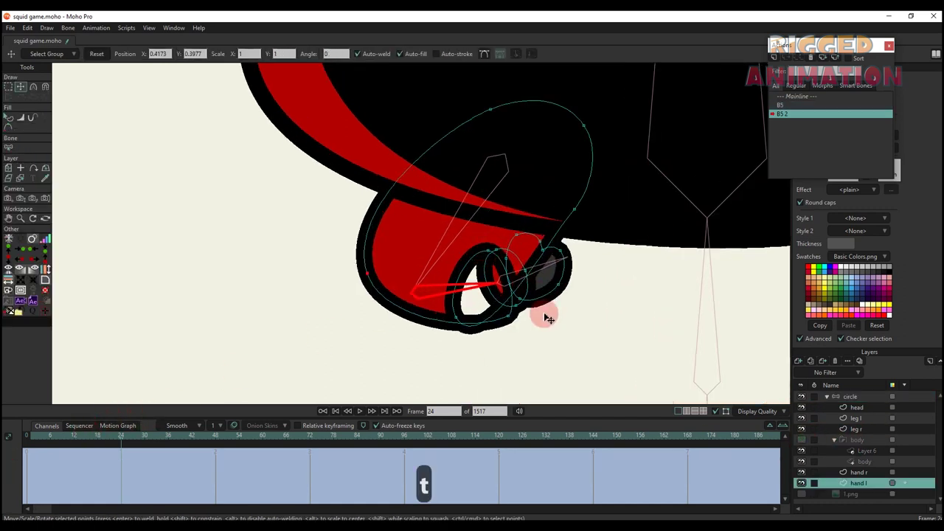
Select the hand and wrist points of hand l on frame 0, and reposition them on frame 24 of B5 2
{"action": "key", "text": "g"}
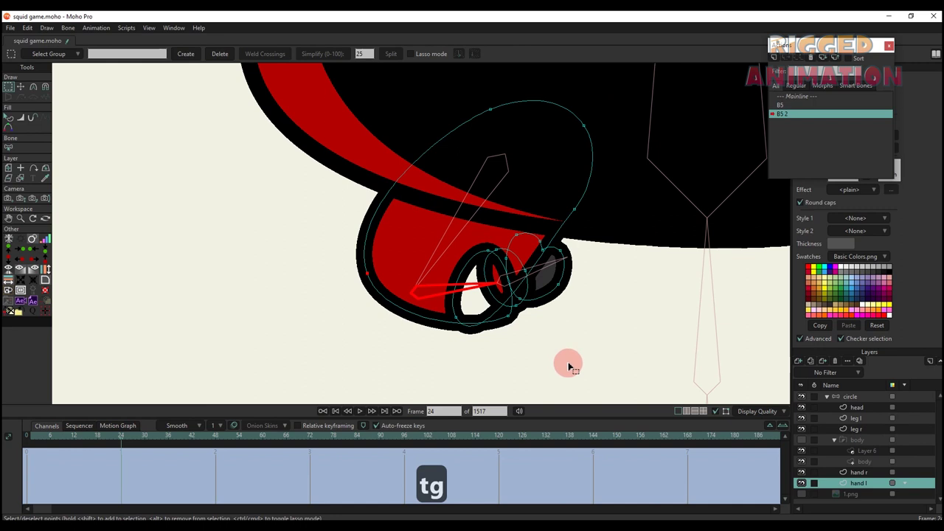
{"action": "left_click", "coordinate": [76, 427]}
{"action": "left_click", "coordinate": [46, 426]}
{"action": "left_click", "coordinate": [26, 436]}
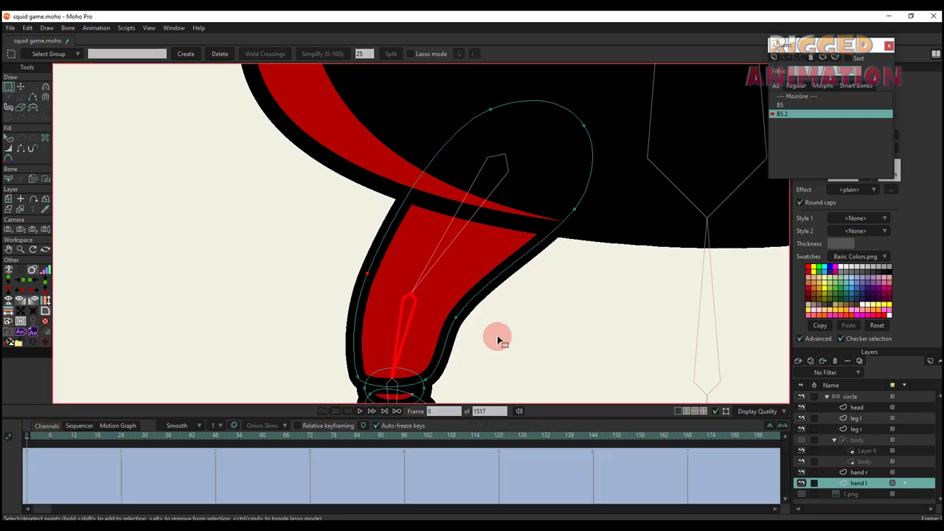
{"action": "left_click_drag", "start_coordinate": [497, 337], "coordinate": [446, 260]}
{"action": "key", "text": "g"}
{"action": "key", "text": "g"}
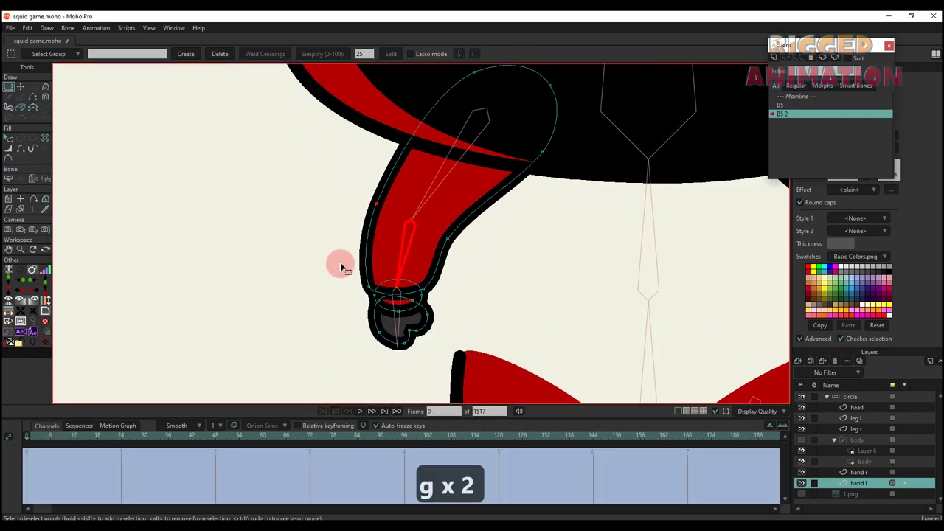
{"action": "left_click_drag", "start_coordinate": [340, 263], "coordinate": [492, 364]}
{"action": "key", "text": "t"}
{"action": "left_click", "coordinate": [123, 437]}
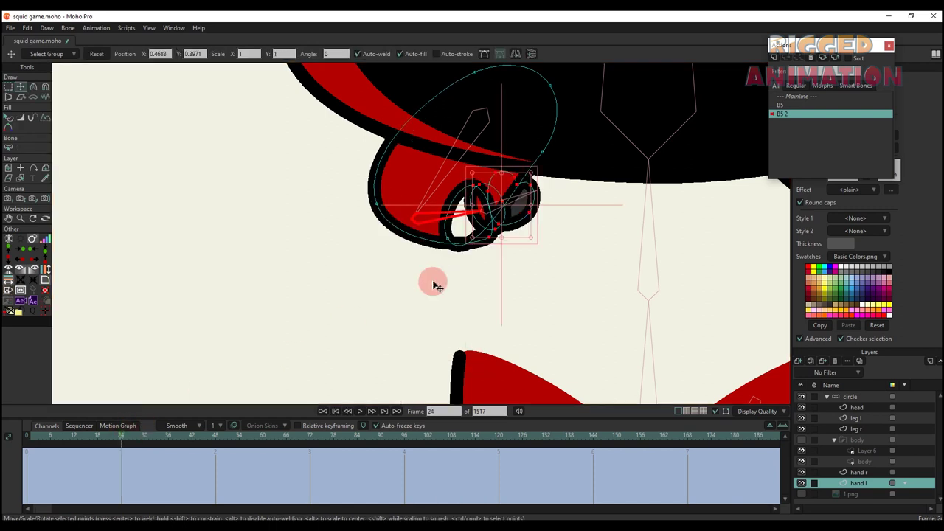
{"action": "scroll", "coordinate": [520, 225], "scroll_direction": "up", "scroll_amount": 2}
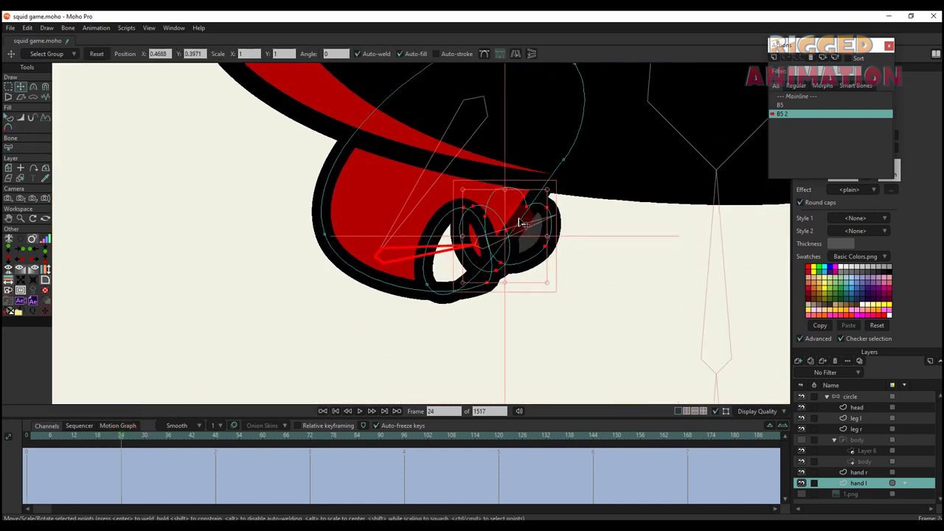
{"action": "left_click_drag", "start_coordinate": [562, 211], "coordinate": [525, 238]}
Reshape the inner and outer elbow points of hand l on frame 24, and scrub action B5 2 to check the bend
{"action": "left_click", "coordinate": [598, 252]}
{"action": "left_click", "coordinate": [423, 283]}
{"action": "left_click_drag", "start_coordinate": [426, 288], "coordinate": [437, 184]}
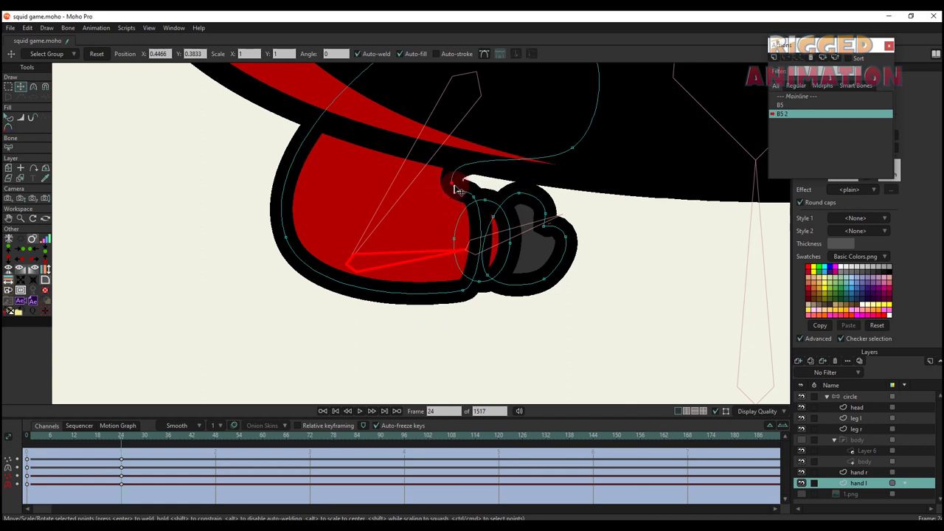
{"action": "key", "text": "c"}
{"action": "key", "text": "q"}
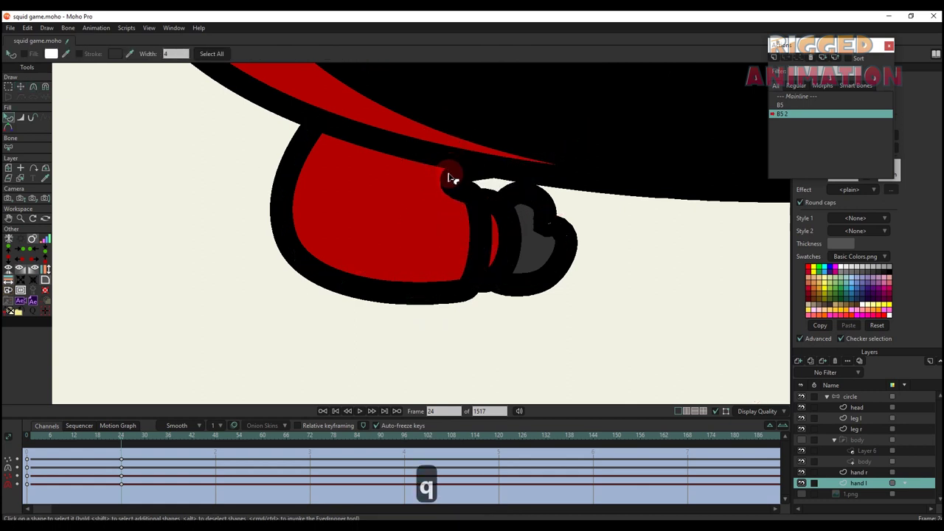
{"action": "key", "text": "t"}
{"action": "left_click_drag", "start_coordinate": [290, 239], "coordinate": [295, 281]}
{"action": "left_click_drag", "start_coordinate": [440, 179], "coordinate": [436, 185]}
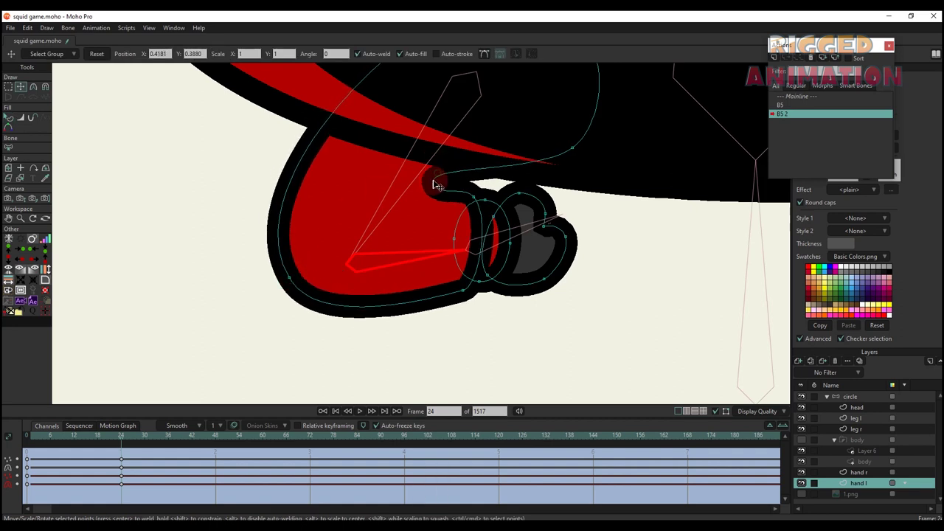
{"action": "key", "text": "q"}
{"action": "scroll", "coordinate": [438, 195], "scroll_direction": "down", "scroll_amount": 2}
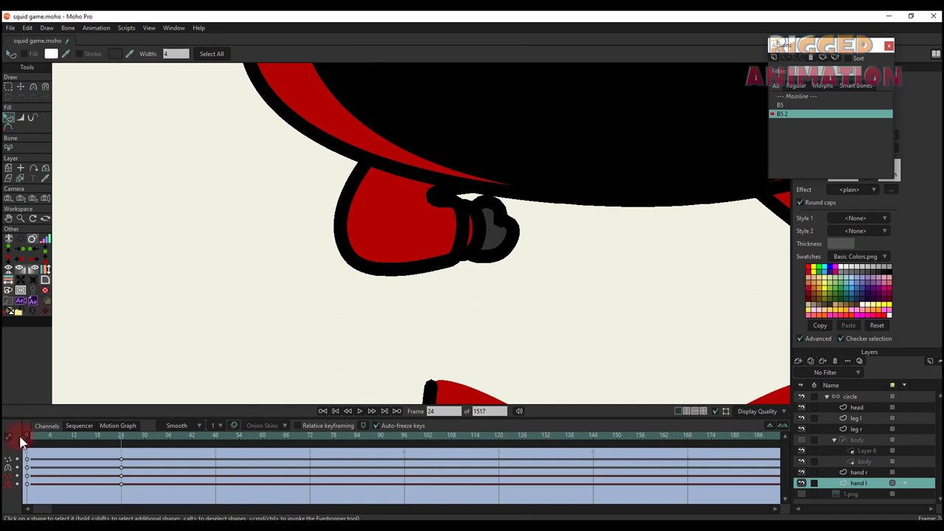
{"action": "left_click_drag", "start_coordinate": [22, 440], "coordinate": [118, 454]}
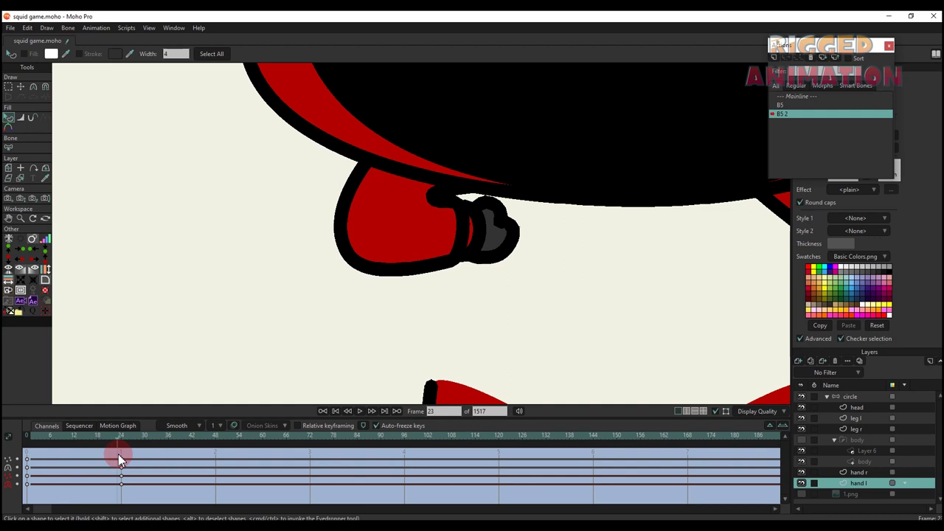
Return to Mainline and bend the forearm bone on the chest-pocket side inward on frame 8 of the circle layer
{"action": "left_click", "coordinate": [797, 97]}
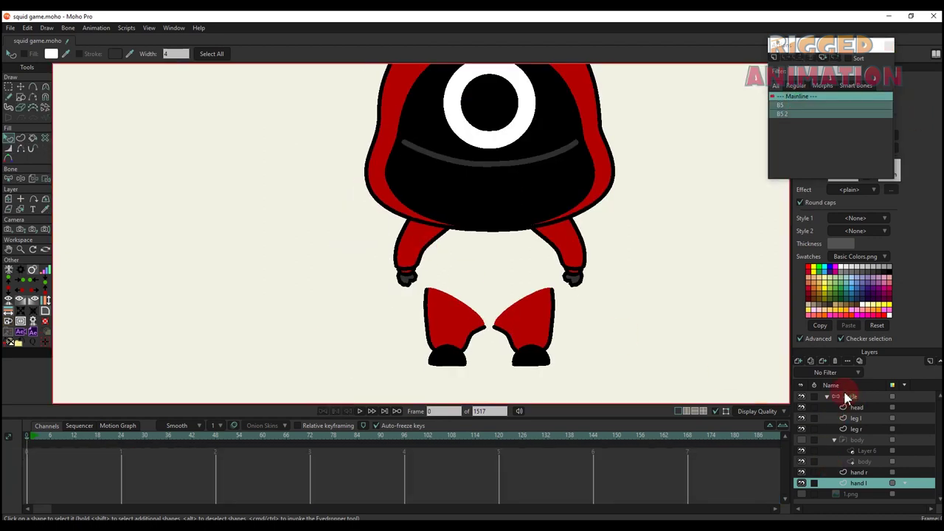
{"action": "left_click", "coordinate": [847, 397]}
{"action": "scroll", "coordinate": [519, 238], "scroll_direction": "up", "scroll_amount": 2}
{"action": "key", "text": "t"}
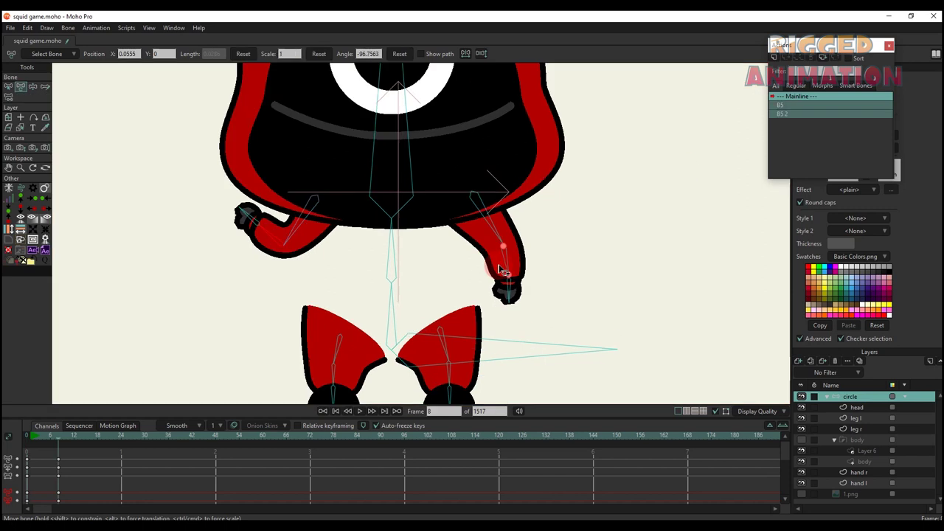
{"action": "left_click_drag", "start_coordinate": [506, 273], "coordinate": [369, 301]}
{"action": "left_click", "coordinate": [291, 262]}
{"action": "left_click", "coordinate": [720, 165]}
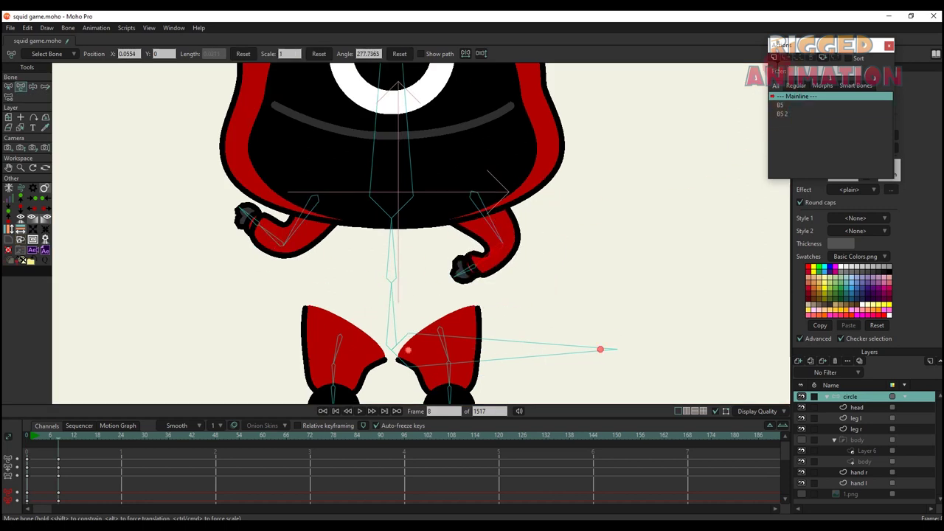
Create action B8 for the chest-pocket-side forearm bone, and bend that bone outward and upward on frame 24
{"action": "left_click", "coordinate": [775, 62]}
{"action": "type", "text": "B8"}
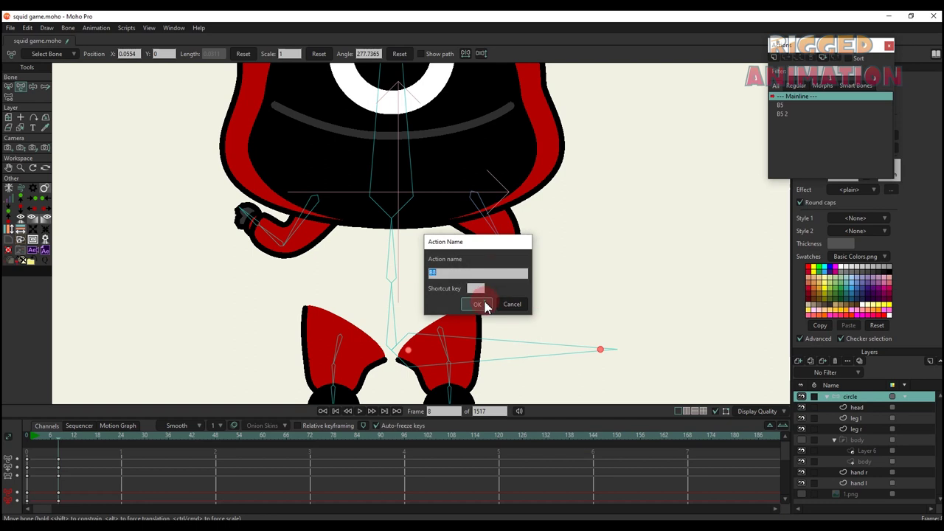
{"action": "left_click", "coordinate": [478, 305]}
{"action": "left_click", "coordinate": [123, 435]}
{"action": "left_click_drag", "start_coordinate": [516, 273], "coordinate": [564, 198]}
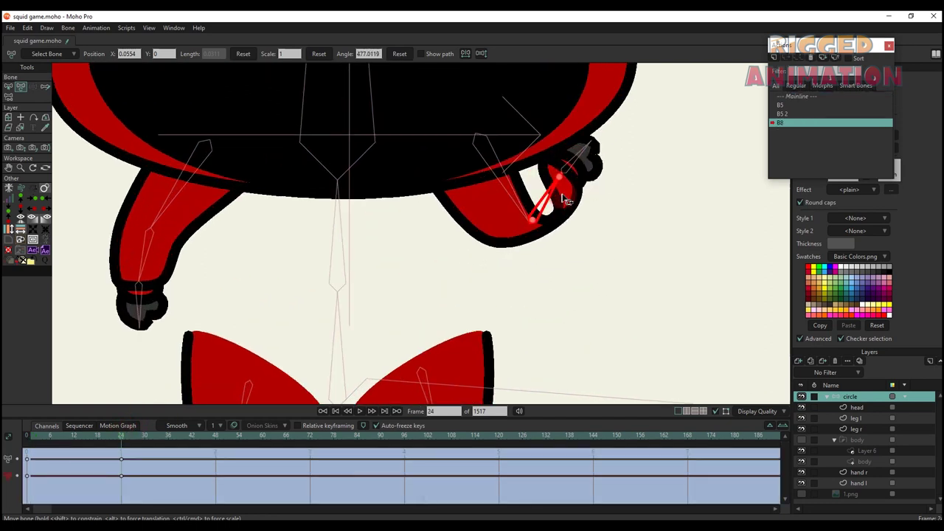
Move the inner elbow point of the hand r layer on frame 24 of action B8 to clean up the bent arm
{"action": "right_click", "coordinate": [558, 202], "text": "alt"}
{"action": "key", "text": "t"}
{"action": "scroll", "coordinate": [553, 222], "scroll_direction": "up", "scroll_amount": 3}
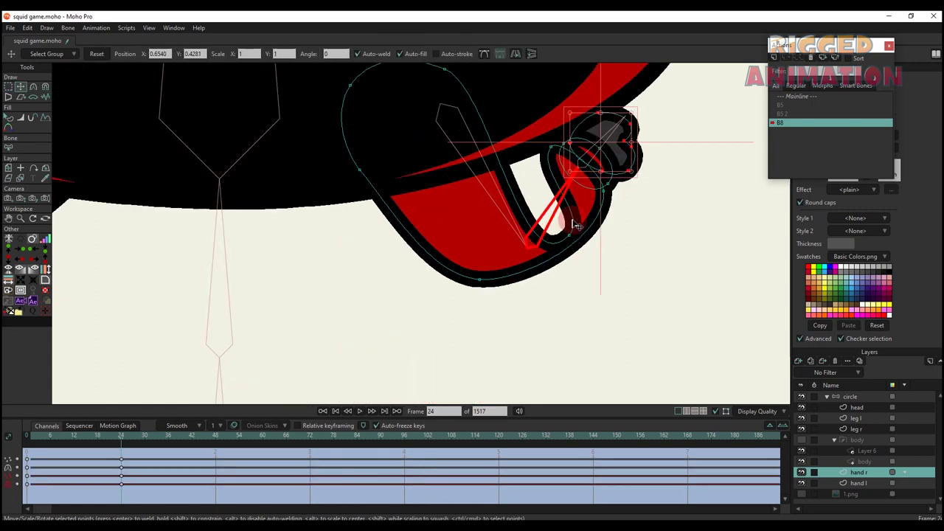
{"action": "key", "text": "ctrl+z"}
{"action": "key", "text": "t"}
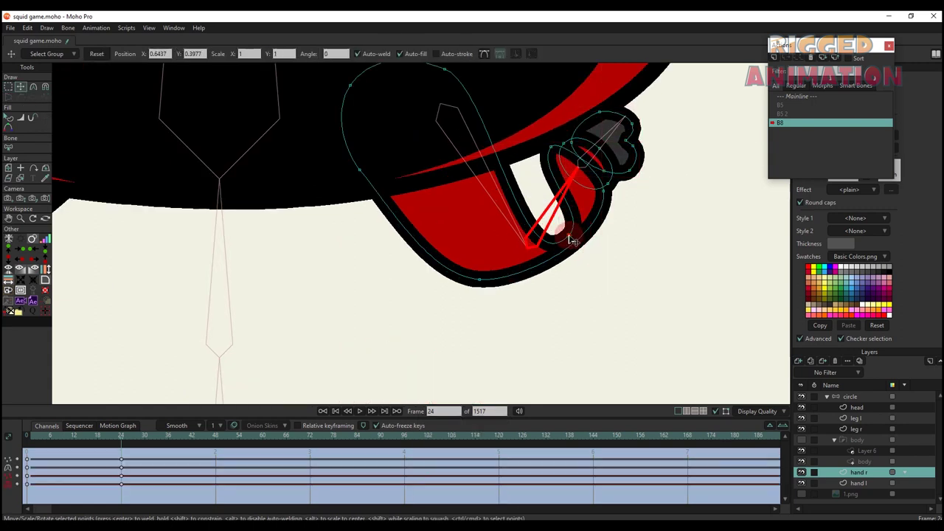
{"action": "left_click_drag", "start_coordinate": [572, 242], "coordinate": [512, 189]}
{"action": "key", "text": "c"}
{"action": "key", "text": "q"}
{"action": "scroll", "coordinate": [516, 204], "scroll_direction": "down", "scroll_amount": 4}
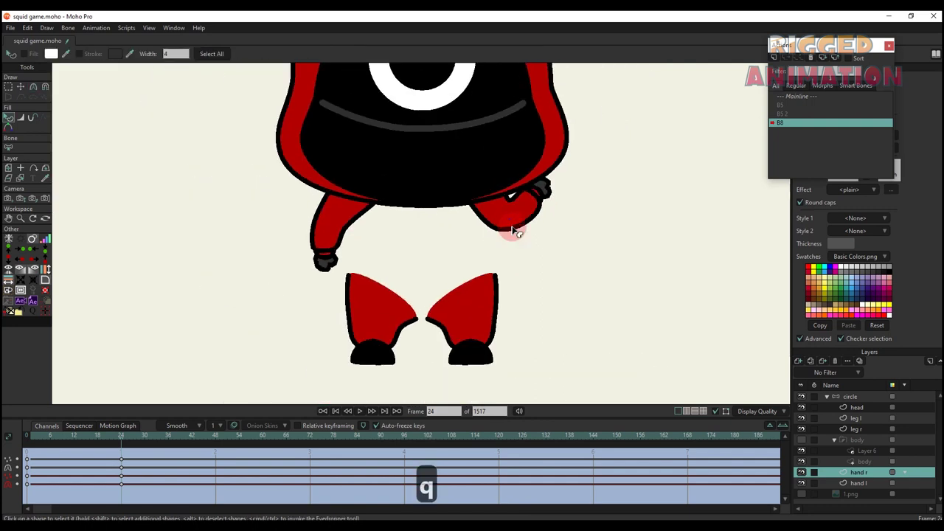
Scrub through action B8 to check the bend, and adjust the outer elbow point of hand r on frame 23
{"action": "scroll", "coordinate": [516, 232], "scroll_direction": "up", "scroll_amount": 3}
{"action": "key", "text": "t"}
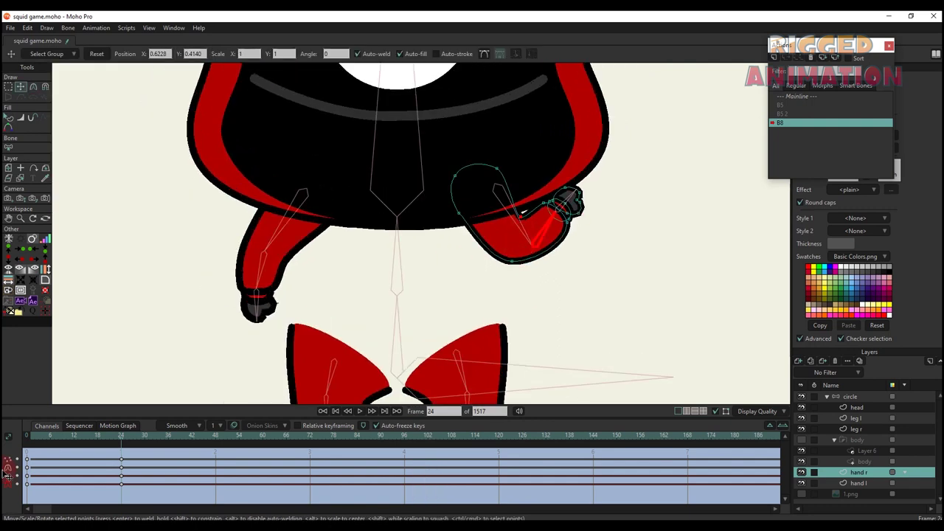
{"action": "left_click_drag", "start_coordinate": [34, 441], "coordinate": [123, 468]}
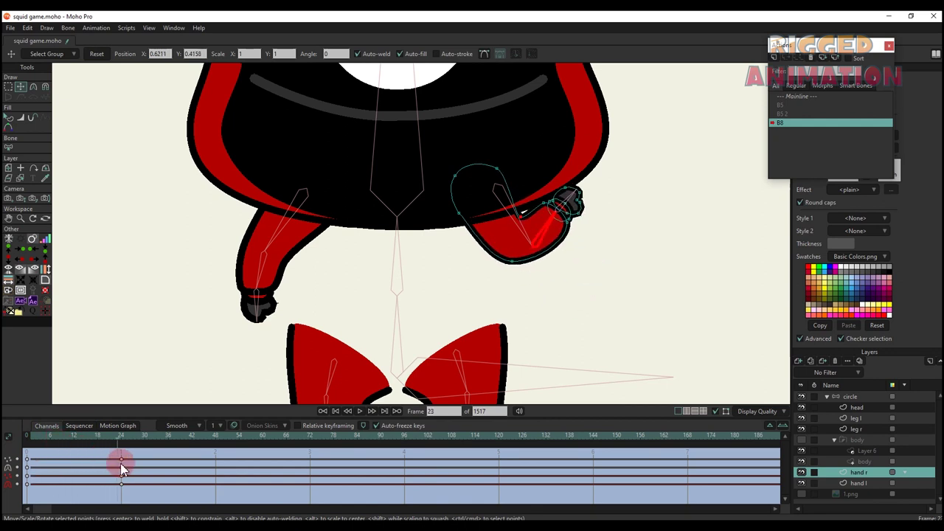
{"action": "scroll", "coordinate": [533, 284], "scroll_direction": "up", "scroll_amount": 2}
{"action": "left_click_drag", "start_coordinate": [501, 252], "coordinate": [534, 257]}
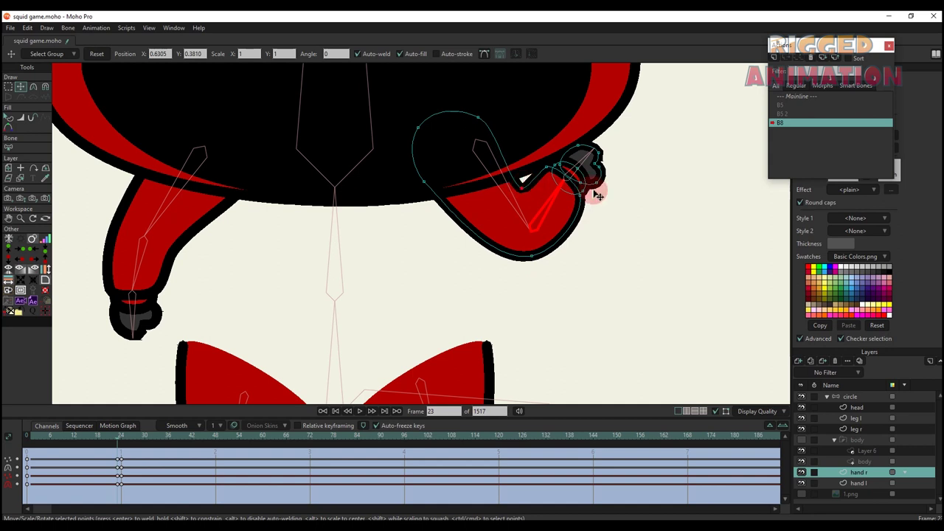
Nudge the hand and cuff points of hand r on frame 23 of action B8, keeping the bent-pose keys only on frame 24
{"action": "key", "text": "g"}
{"action": "left_click_drag", "start_coordinate": [623, 217], "coordinate": [542, 135]}
{"action": "left_click_drag", "start_coordinate": [572, 182], "coordinate": [576, 185]}
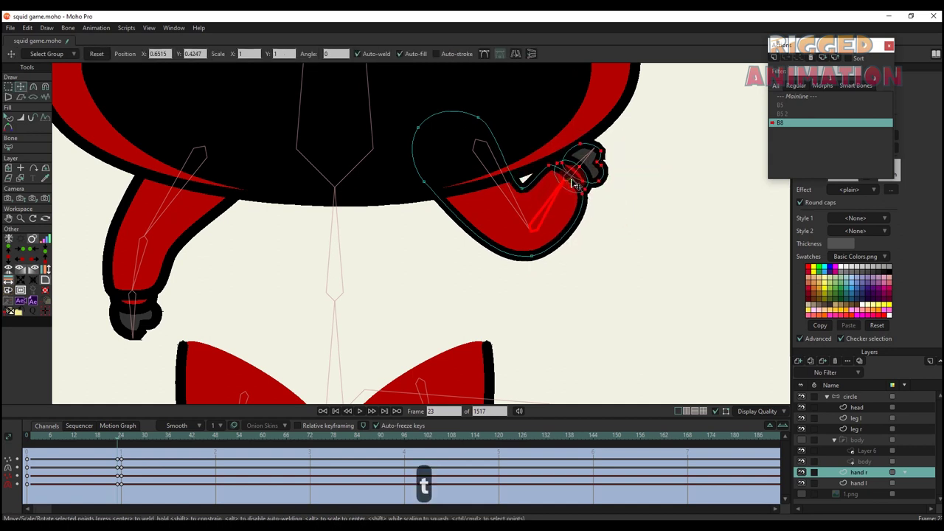
{"action": "key", "text": "q"}
{"action": "scroll", "coordinate": [553, 221], "scroll_direction": "down", "scroll_amount": 2}
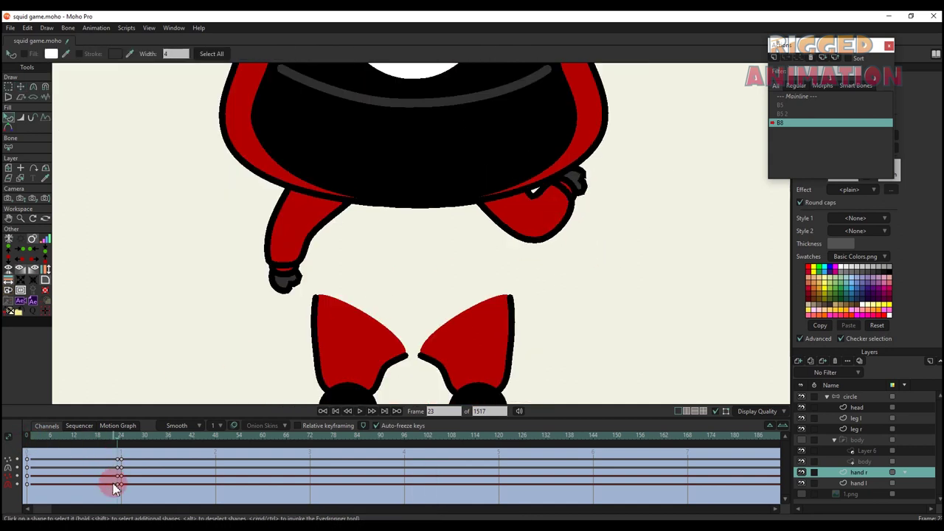
Adjust the inner elbow point of hand r on frame 12 of action B8, and scrub through the bend to check it
{"action": "mouse_move", "coordinate": [72, 449]}
{"action": "left_mouse_down"}
{"action": "mouse_move", "coordinate": [67, 438]}
{"action": "mouse_move", "coordinate": [95, 443]}
{"action": "mouse_move", "coordinate": [73, 443]}
{"action": "left_mouse_up"}
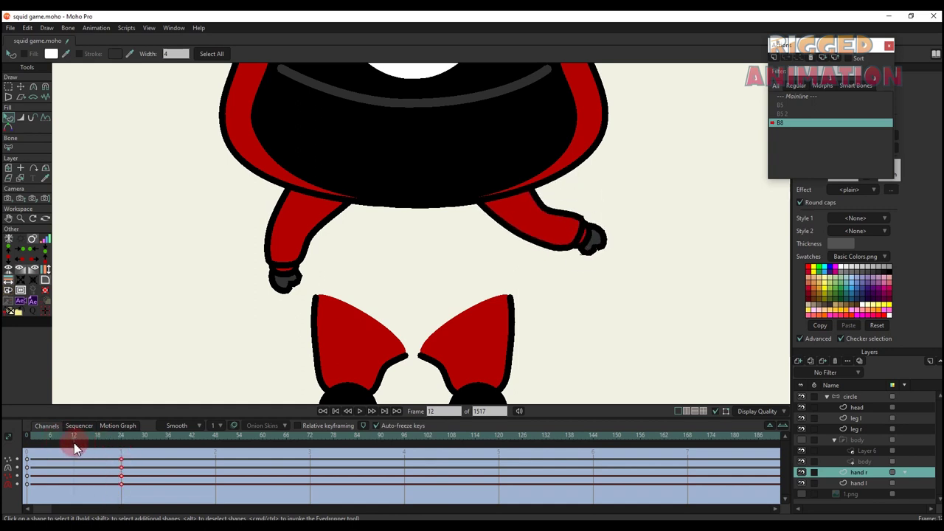
{"action": "key", "text": "t"}
{"action": "scroll", "coordinate": [549, 210], "scroll_direction": "up", "scroll_amount": 1}
{"action": "left_click", "coordinate": [545, 206]}
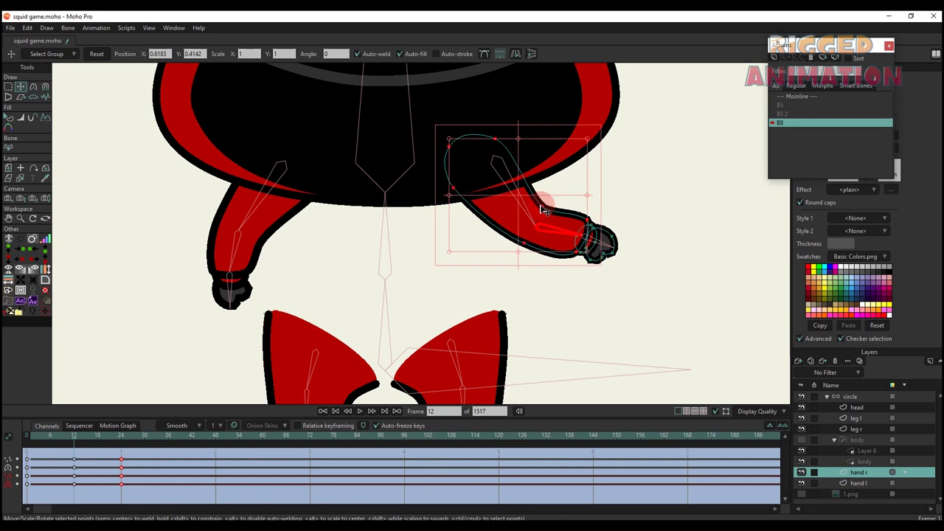
{"action": "left_click", "coordinate": [545, 207]}
{"action": "left_click", "coordinate": [544, 207]}
{"action": "key", "text": "q"}
{"action": "scroll", "coordinate": [549, 211], "scroll_direction": "down", "scroll_amount": 1}
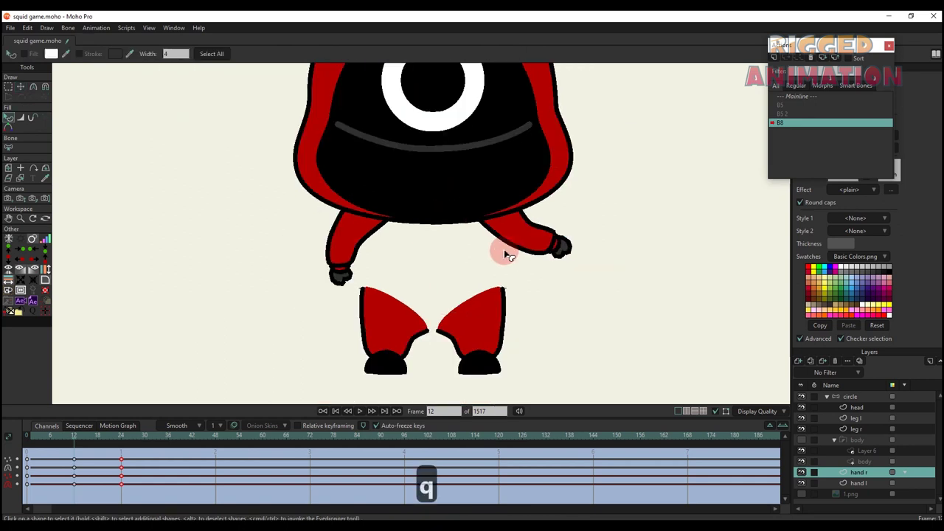
{"action": "left_click_drag", "start_coordinate": [49, 441], "coordinate": [126, 455]}
Return to Mainline and bend the chest-pocket-side forearm bone of the circle layer inward on frame 9
{"action": "double_click", "coordinate": [808, 97]}
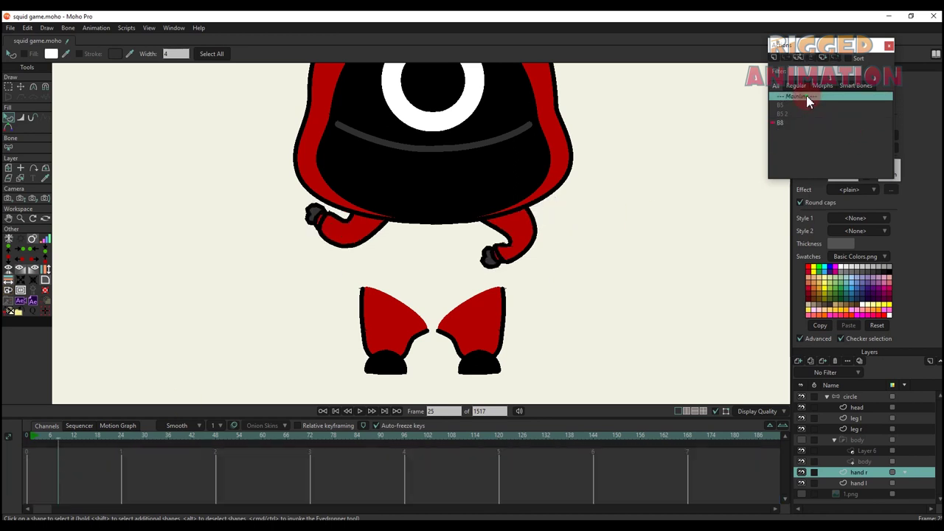
{"action": "left_click", "coordinate": [852, 398]}
{"action": "scroll", "coordinate": [103, 382], "scroll_direction": "up", "scroll_amount": 2}
{"action": "key", "text": "t"}
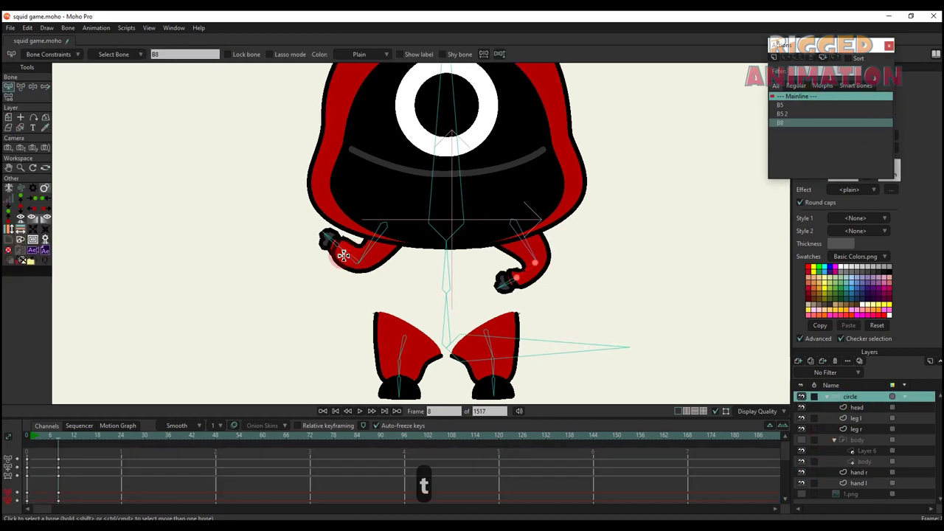
{"action": "left_click", "coordinate": [28, 438]}
{"action": "left_click_drag", "start_coordinate": [594, 286], "coordinate": [565, 276]}
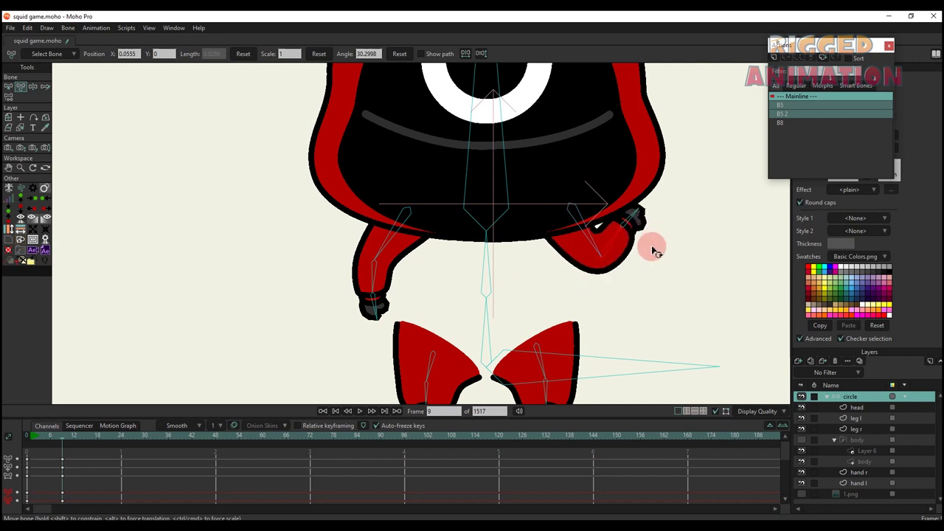
Create action B8 2 for the chest-pocket-side forearm bone, and bend that bone inward on frame 24
{"action": "left_click", "coordinate": [772, 124]}
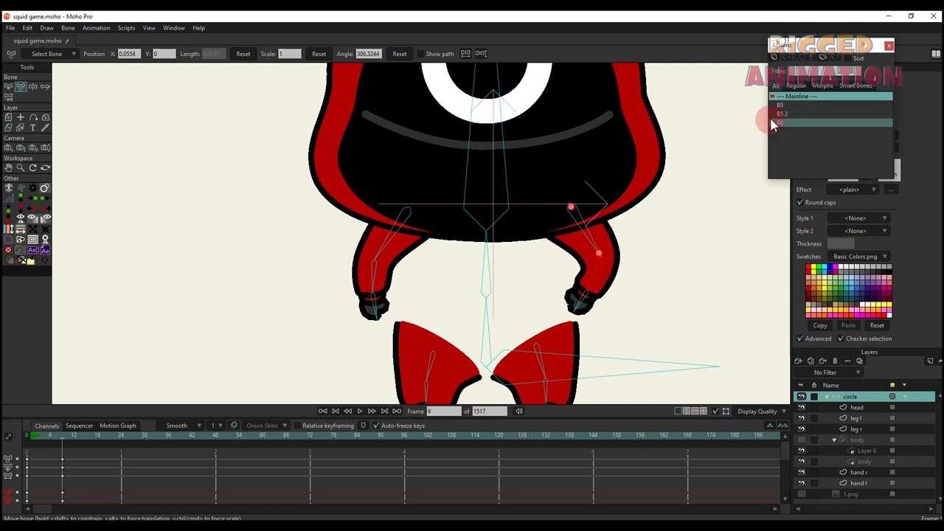
{"action": "left_click", "coordinate": [774, 59]}
{"action": "left_click", "coordinate": [477, 301]}
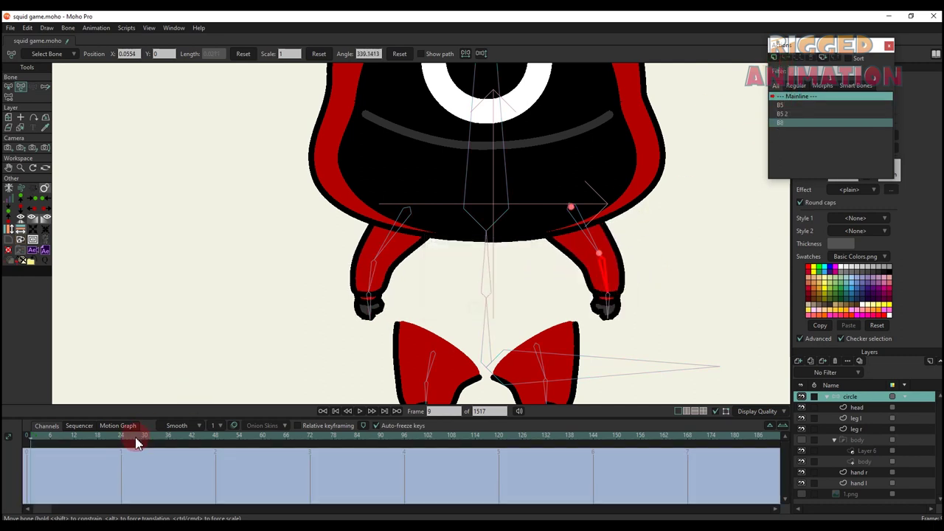
{"action": "key", "text": "t"}
{"action": "left_click_drag", "start_coordinate": [602, 281], "coordinate": [570, 245]}
Move the inner elbow point of hand r on frame 24 of action B8 2, and reshape the curve through it
{"action": "scroll", "coordinate": [587, 251], "scroll_direction": "up", "scroll_amount": 2}
{"action": "right_click", "coordinate": [579, 253]}
{"action": "scroll", "coordinate": [586, 259], "scroll_direction": "up", "scroll_amount": 2}
{"action": "key", "text": "t"}
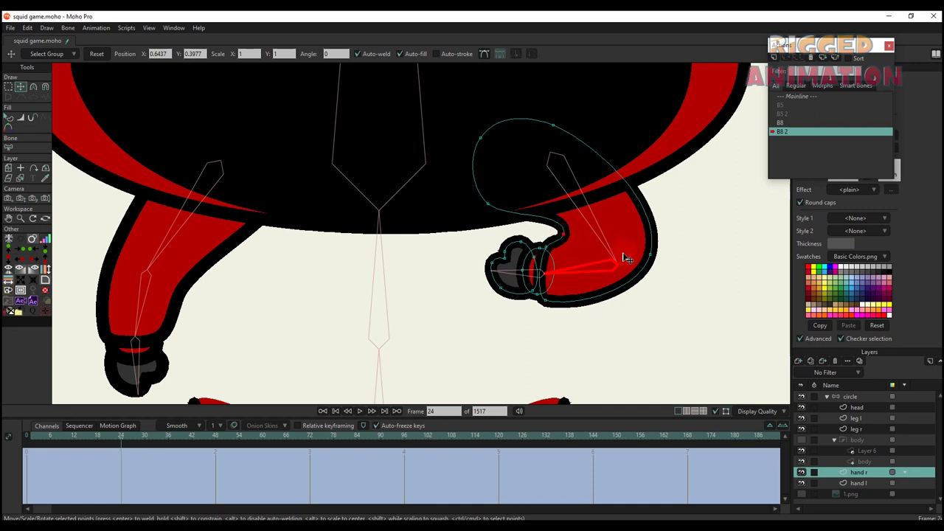
{"action": "left_click_drag", "start_coordinate": [623, 259], "coordinate": [622, 252]}
{"action": "key", "text": "c"}
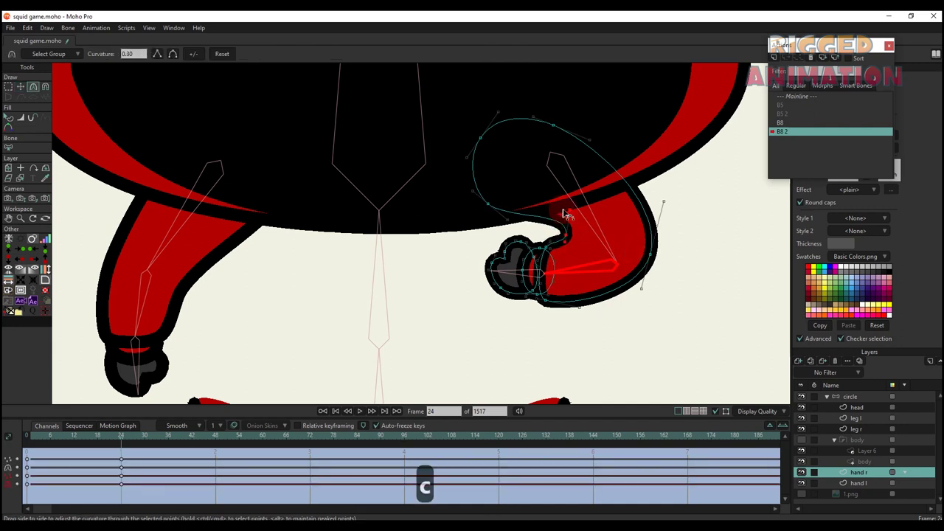
{"action": "scroll", "coordinate": [560, 229], "scroll_direction": "up", "scroll_amount": 2}
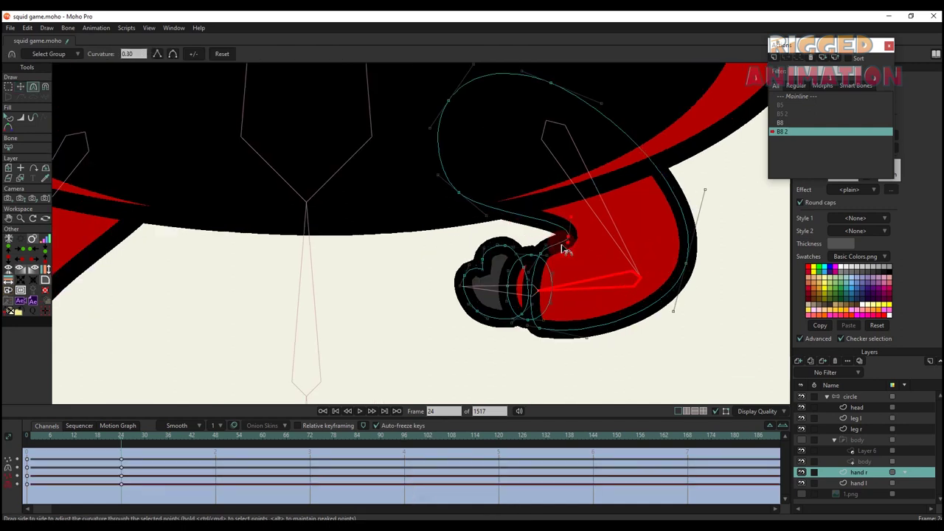
Fine-tune the inner elbow point of hand r on frame 24, and scrub through action B8 2 to check the bend
{"action": "key", "text": "q"}
{"action": "scroll", "coordinate": [563, 258], "scroll_direction": "down", "scroll_amount": 3}
{"action": "scroll", "coordinate": [601, 262], "scroll_direction": "up", "scroll_amount": 1}
{"action": "key", "text": "t"}
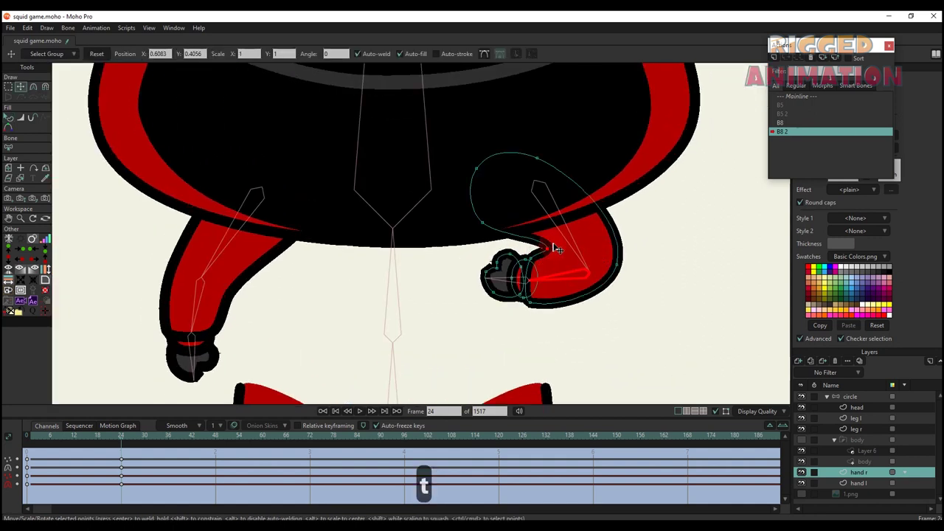
{"action": "key", "text": "q"}
{"action": "scroll", "coordinate": [597, 241], "scroll_direction": "down", "scroll_amount": 2}
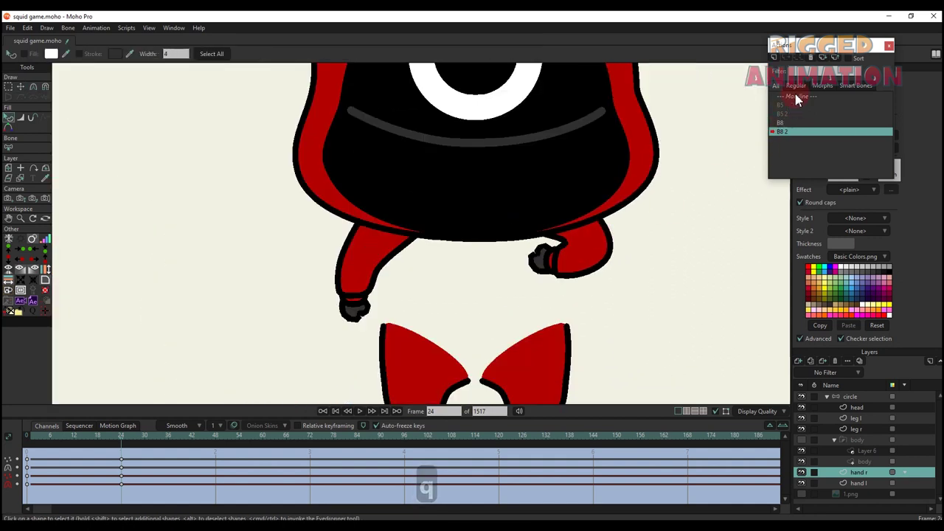
{"action": "mouse_move", "coordinate": [68, 442]}
{"action": "left_mouse_down"}
{"action": "mouse_move", "coordinate": [98, 442]}
{"action": "mouse_move", "coordinate": [50, 445]}
{"action": "left_mouse_up"}
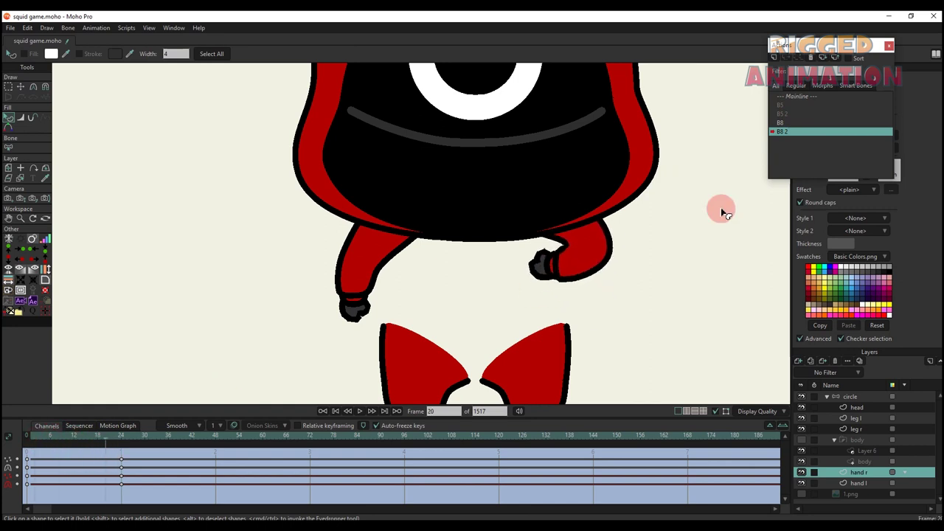
Test both forearm bends of the circle layer on Mainline frame 9, and delete the test bone keys from that frame
{"action": "left_click", "coordinate": [797, 96]}
{"action": "left_click", "coordinate": [852, 397]}
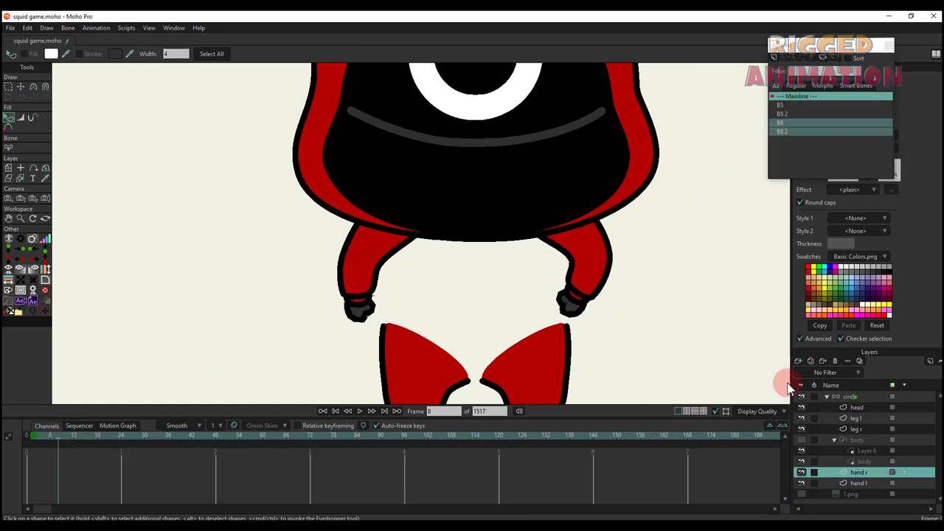
{"action": "scroll", "coordinate": [516, 305], "scroll_direction": "down", "scroll_amount": 2}
{"action": "key", "text": "t"}
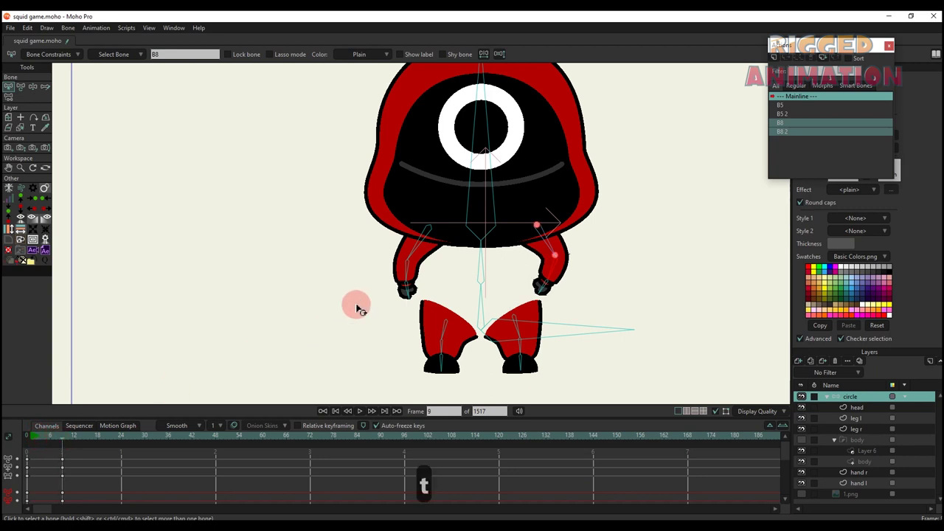
{"action": "left_click_drag", "start_coordinate": [422, 269], "coordinate": [446, 258]}
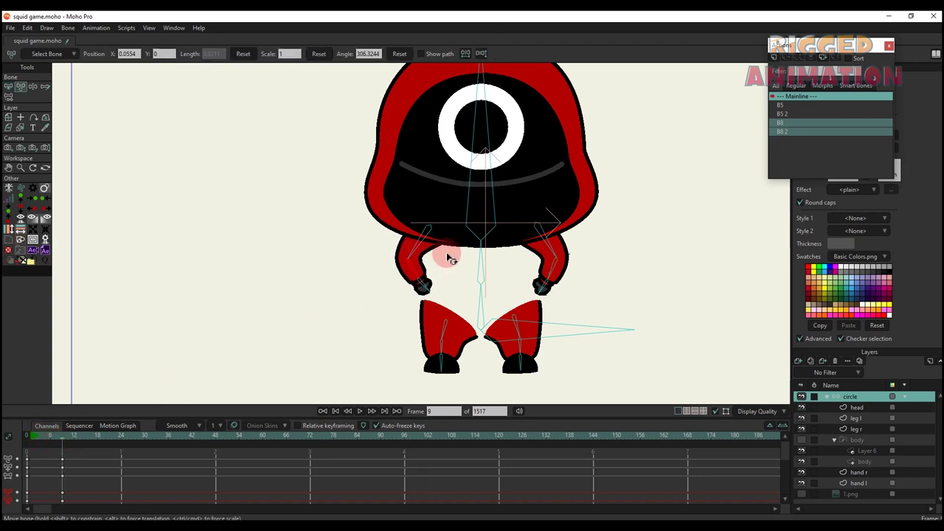
{"action": "left_click_drag", "start_coordinate": [546, 267], "coordinate": [478, 268]}
{"action": "key", "text": "ctrl+z"}
{"action": "left_click", "coordinate": [441, 362]}
{"action": "scroll", "coordinate": [69, 479], "scroll_direction": "down", "scroll_amount": 1}
{"action": "key", "text": "BackSpace"}
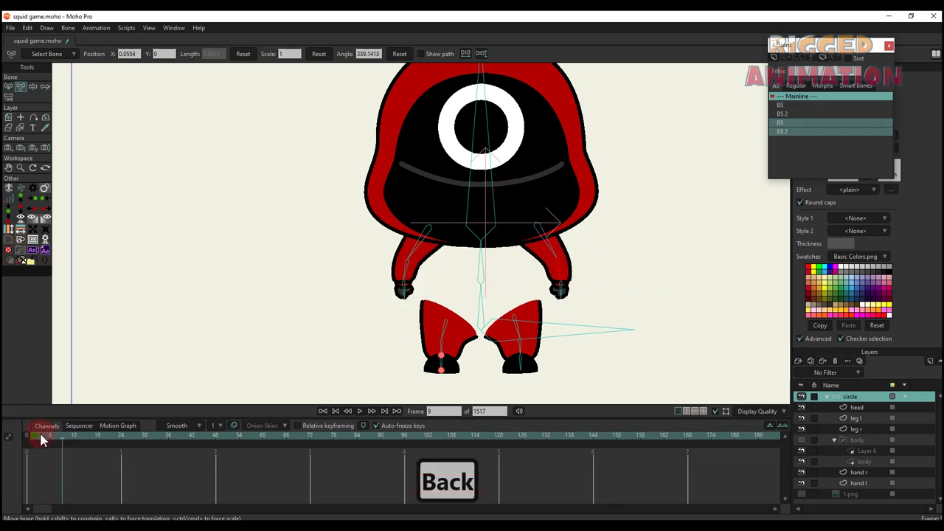
Show the body layer from frame 0, and tilt the upper torso bone on frame 8 of Mainline
{"action": "left_click", "coordinate": [27, 435]}
{"action": "left_click", "coordinate": [802, 440]}
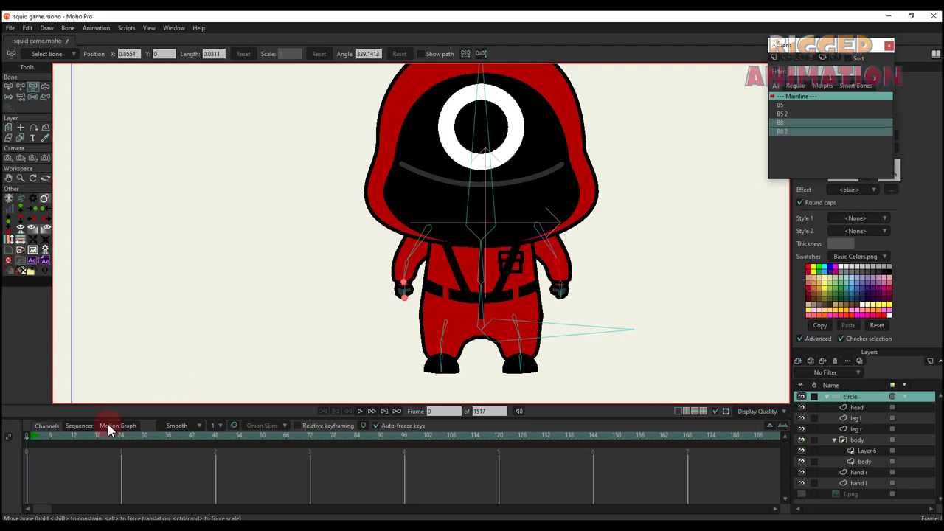
{"action": "left_click", "coordinate": [58, 435]}
{"action": "left_click_drag", "start_coordinate": [344, 337], "coordinate": [361, 334]}
{"action": "key", "text": "t"}
{"action": "mouse_move", "coordinate": [508, 258]}
{"action": "left_mouse_down"}
{"action": "mouse_move", "coordinate": [495, 258]}
{"action": "mouse_move", "coordinate": [517, 261]}
{"action": "mouse_move", "coordinate": [487, 258]}
{"action": "mouse_move", "coordinate": [514, 266]}
{"action": "mouse_move", "coordinate": [500, 263]}
{"action": "left_mouse_up"}
{"action": "left_click", "coordinate": [704, 184]}
Create action B2 for the upper torso bone, and tilt that bone strongly away from the chest-pocket side on frame 24
{"action": "left_click", "coordinate": [775, 59]}
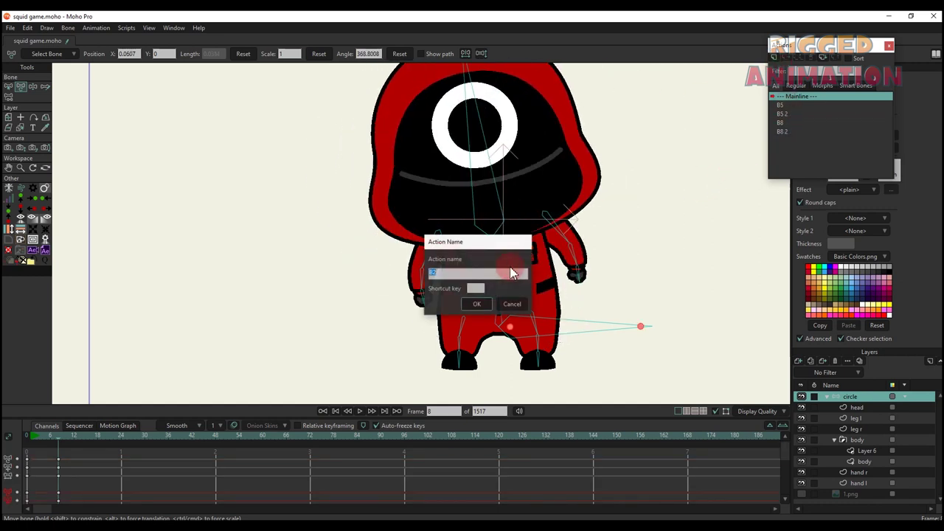
{"action": "left_click", "coordinate": [480, 305]}
{"action": "left_click", "coordinate": [121, 435]}
{"action": "key", "text": "t"}
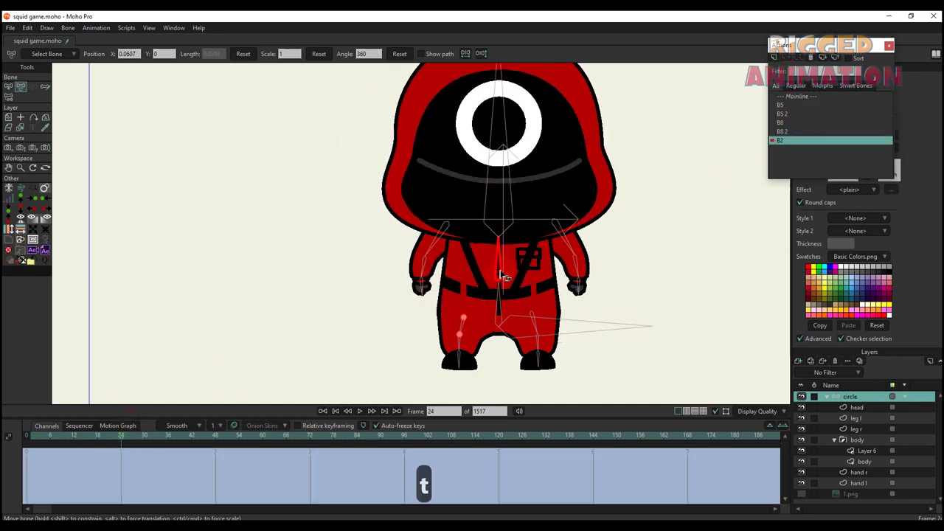
{"action": "left_click_drag", "start_coordinate": [503, 274], "coordinate": [487, 268]}
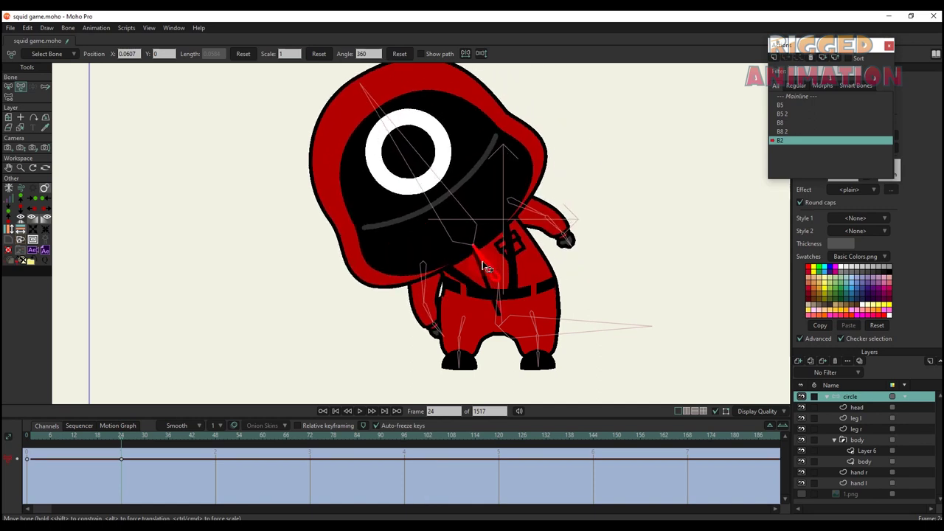
Select the body shape layer inside the body group, and nudge its hip point on the leaning side on frame 24 of action B2
{"action": "scroll", "coordinate": [484, 267], "scroll_direction": "up", "scroll_amount": 3}
{"action": "right_click", "coordinate": [470, 273], "text": "alt"}
{"action": "scroll", "coordinate": [450, 270], "scroll_direction": "up", "scroll_amount": 6}
{"action": "key", "text": "t"}
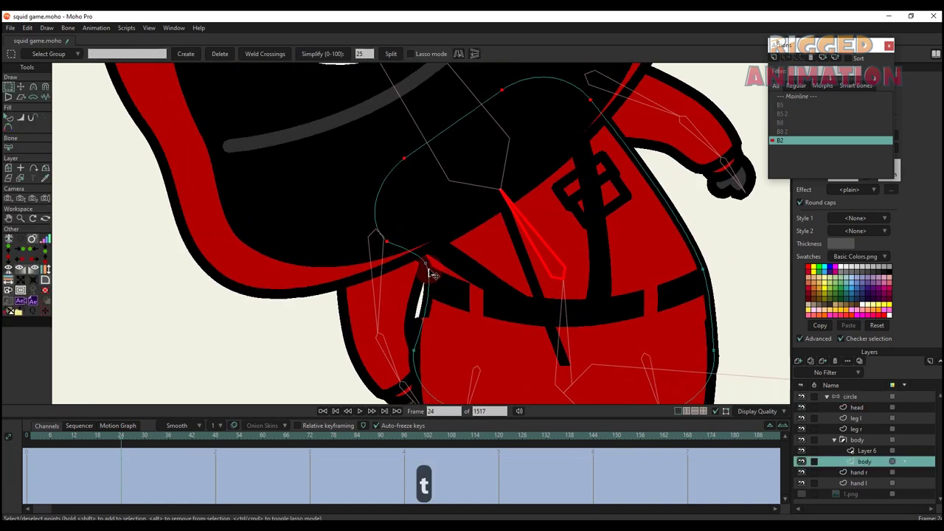
{"action": "left_click", "coordinate": [425, 265]}
{"action": "left_click", "coordinate": [415, 349]}
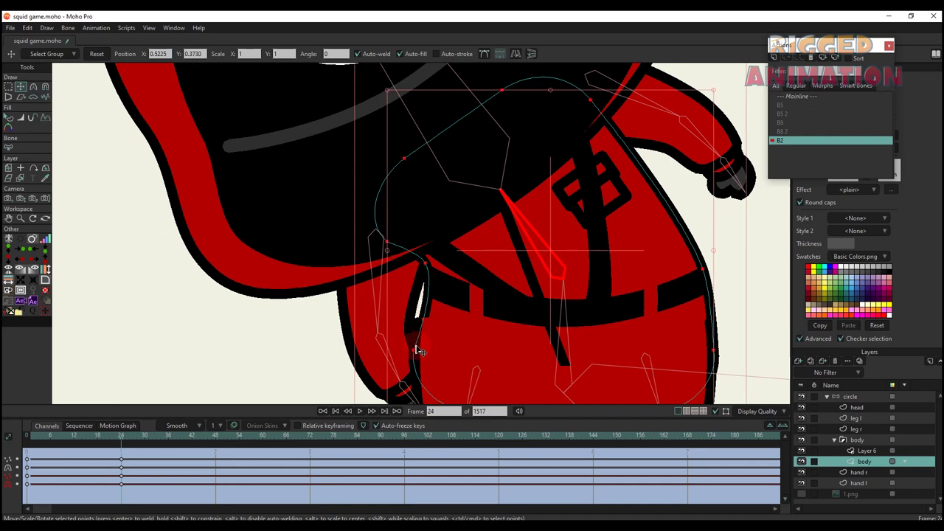
{"action": "left_click_drag", "start_coordinate": [414, 350], "coordinate": [416, 303]}
{"action": "left_click", "coordinate": [417, 314]}
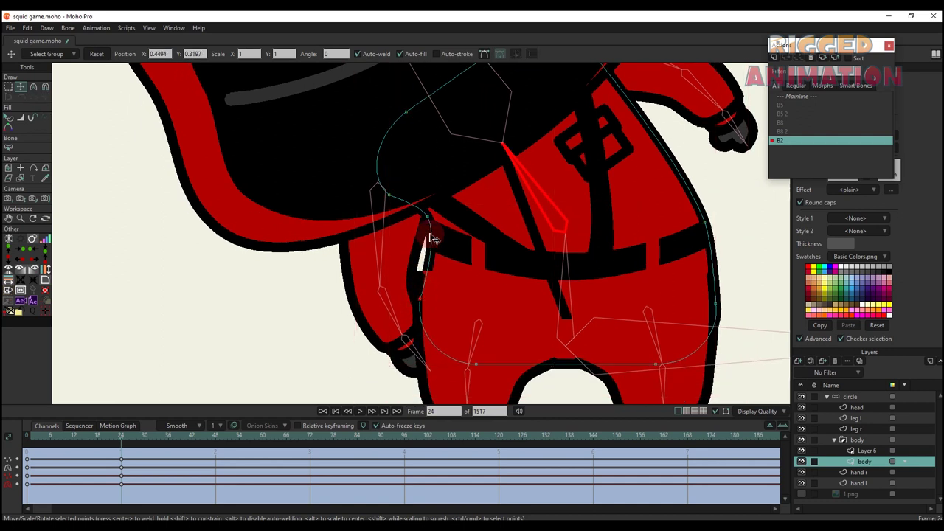
Move the body's waist point on the leaning side outward and down to close the gap beside the arm, and scrub action B2
{"action": "left_click_drag", "start_coordinate": [435, 240], "coordinate": [425, 258]}
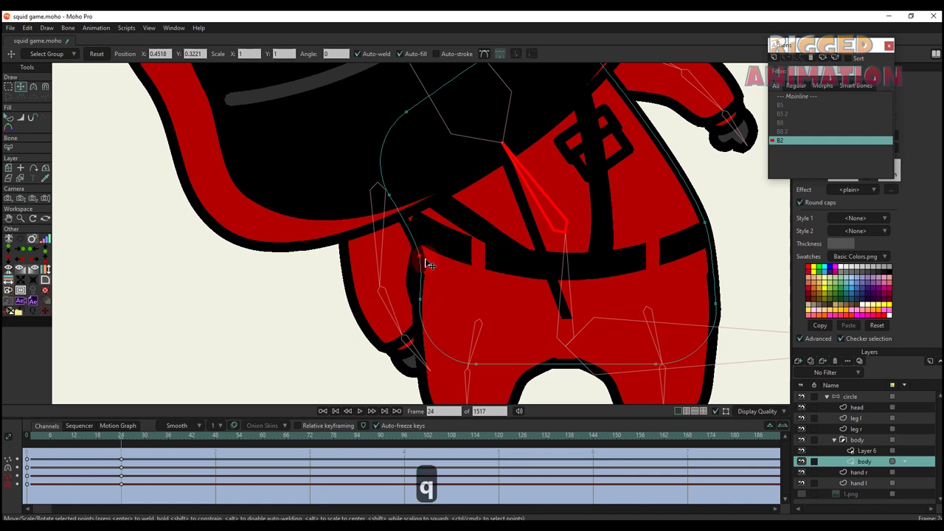
{"action": "key", "text": "t"}
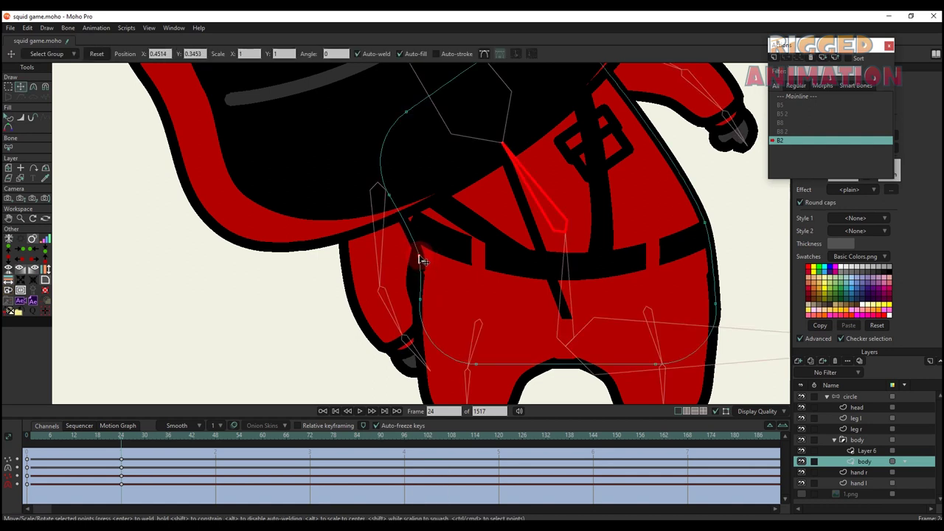
{"action": "key", "text": "q"}
{"action": "scroll", "coordinate": [447, 268], "scroll_direction": "down", "scroll_amount": 3}
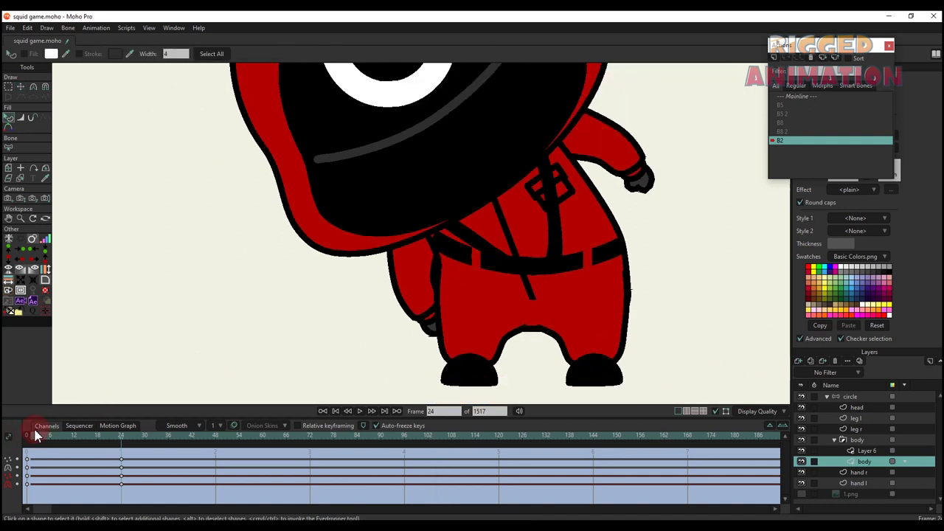
{"action": "left_click_drag", "start_coordinate": [37, 435], "coordinate": [123, 453]}
Move the belt-end and belt-loop points of Layer 6 on the leaning side downward on frame 24 of action B2
{"action": "left_click", "coordinate": [499, 264]}
{"action": "key", "text": "t"}
{"action": "scroll", "coordinate": [524, 251], "scroll_direction": "up", "scroll_amount": 2}
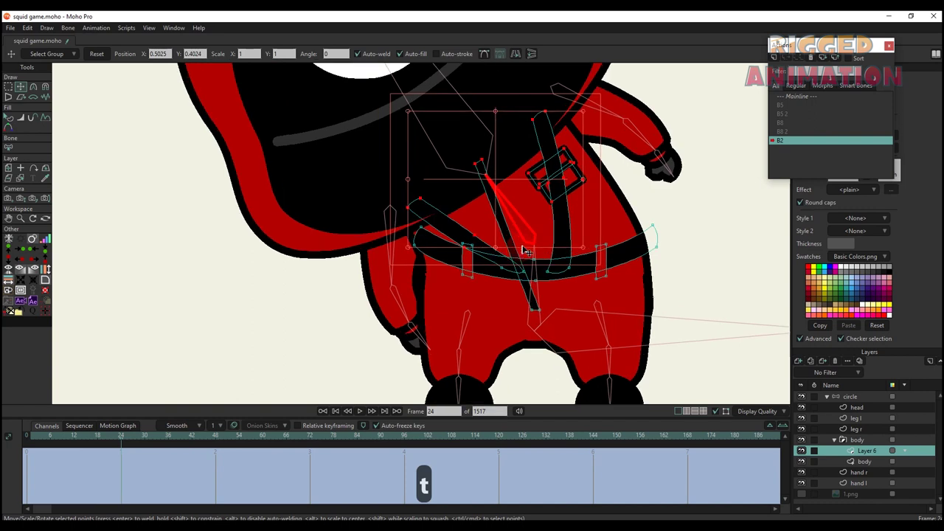
{"action": "scroll", "coordinate": [437, 230], "scroll_direction": "up", "scroll_amount": 2}
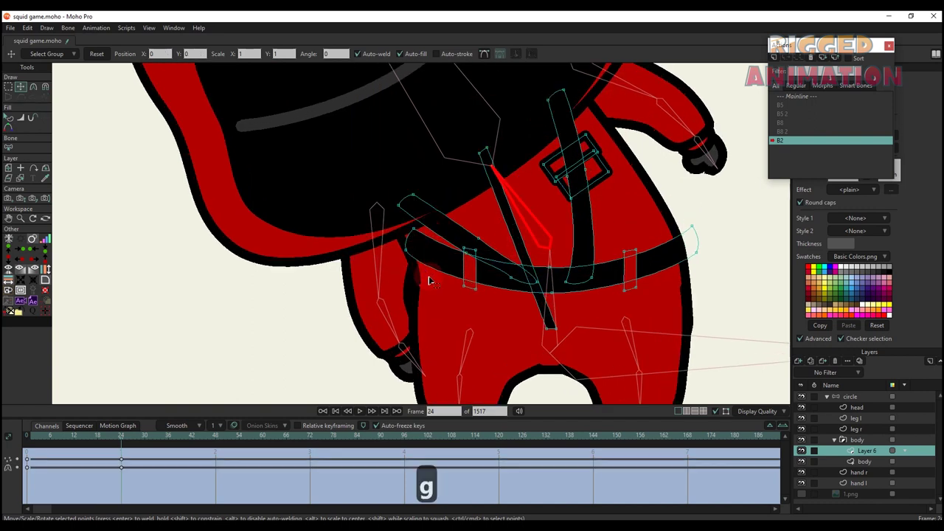
{"action": "key", "text": "g"}
{"action": "left_click_drag", "start_coordinate": [429, 280], "coordinate": [387, 229]}
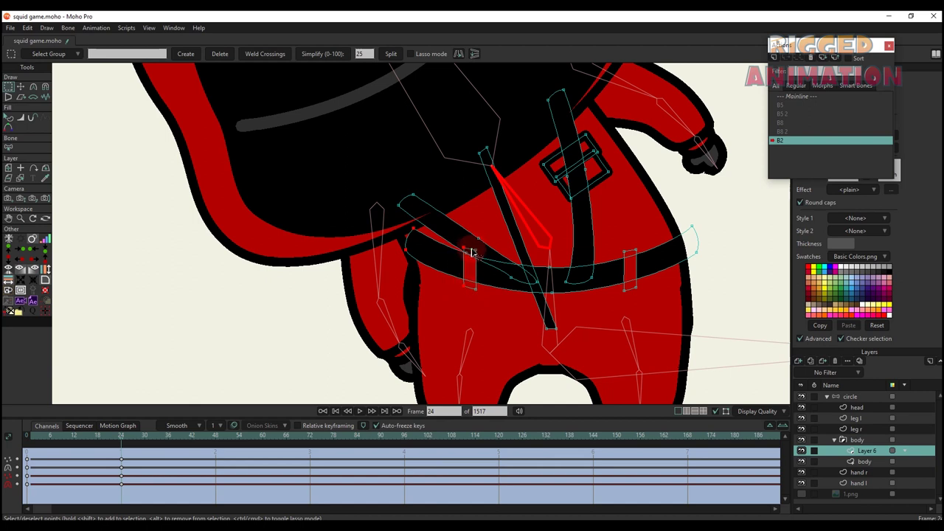
{"action": "key", "text": "t"}
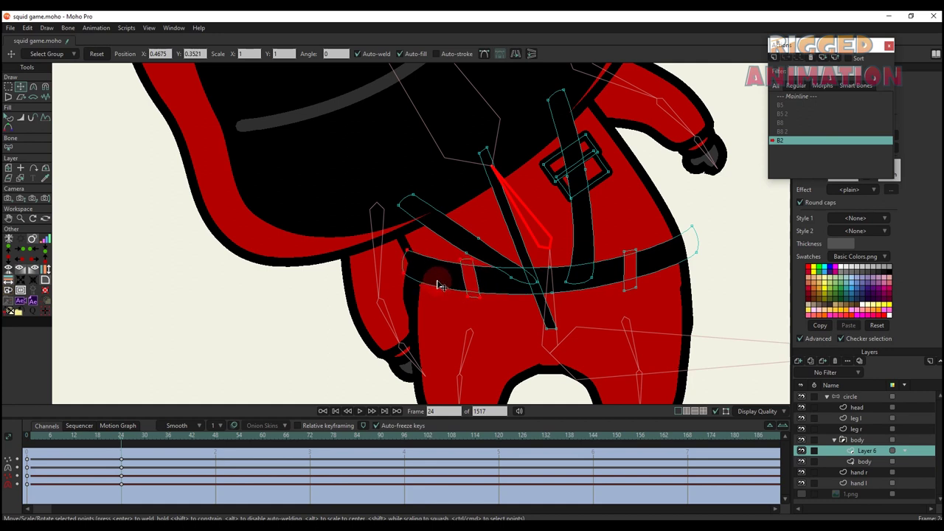
{"action": "key", "text": "q"}
{"action": "scroll", "coordinate": [439, 293], "scroll_direction": "down", "scroll_amount": 5}
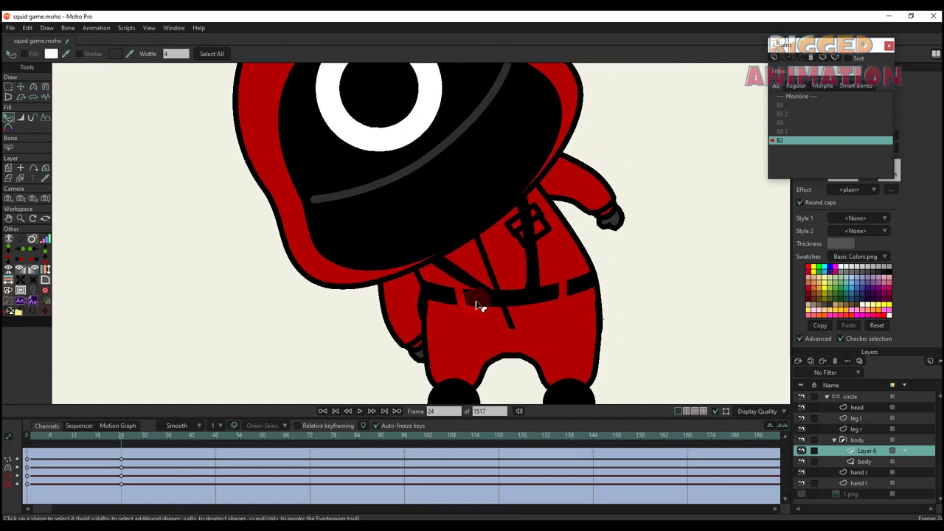
Scrub action B2 and nudge the belt's end point on the leaning side on frame 24
{"action": "left_click_drag", "start_coordinate": [42, 444], "coordinate": [120, 457]}
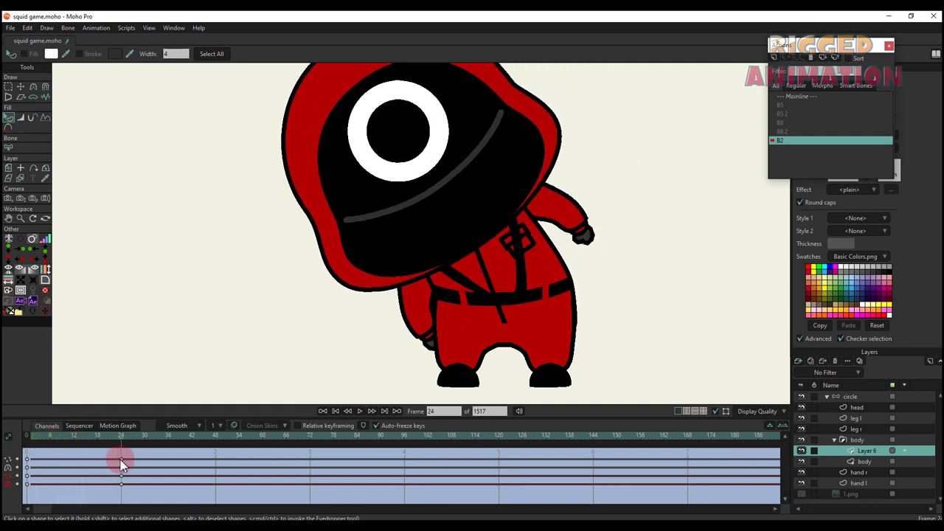
{"action": "key", "text": "t"}
{"action": "scroll", "coordinate": [448, 290], "scroll_direction": "up", "scroll_amount": 5}
{"action": "left_click", "coordinate": [448, 290]}
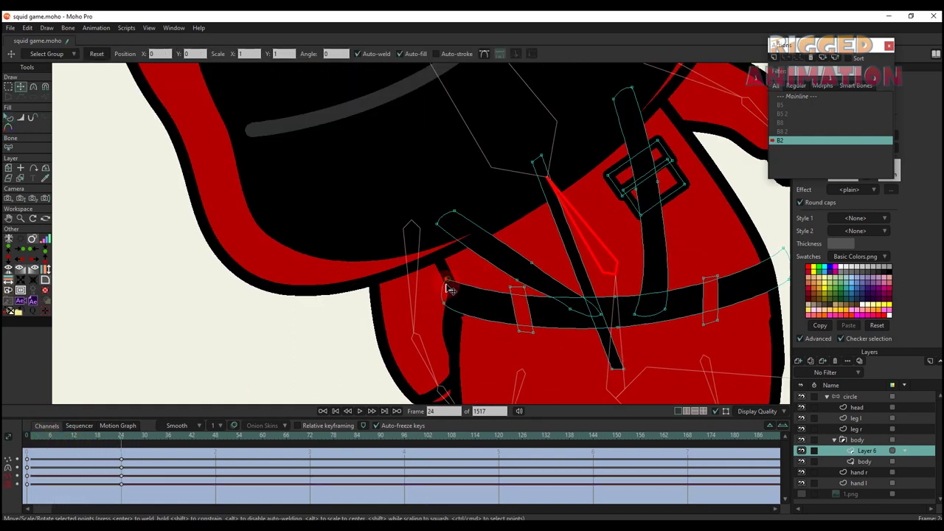
{"action": "scroll", "coordinate": [458, 295], "scroll_direction": "down", "scroll_amount": 5}
{"action": "scroll", "coordinate": [531, 310], "scroll_direction": "up", "scroll_amount": 5}
{"action": "key", "text": "t"}
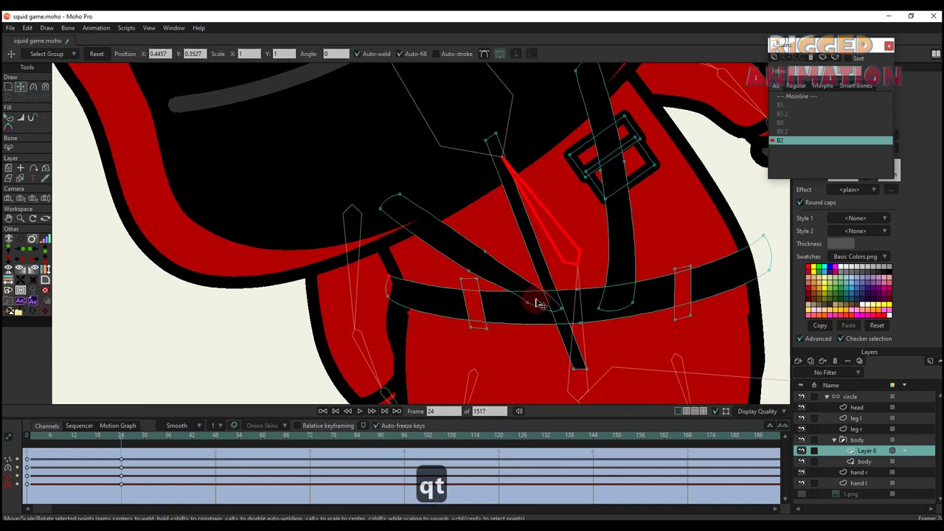
Smooth the belt's centre and the leaning-side strap's lower end by adjusting their points and curvature on frame 24 of action B2
{"action": "key", "text": "c"}
{"action": "scroll", "coordinate": [575, 295], "scroll_direction": "up", "scroll_amount": 2}
{"action": "key", "text": "t"}
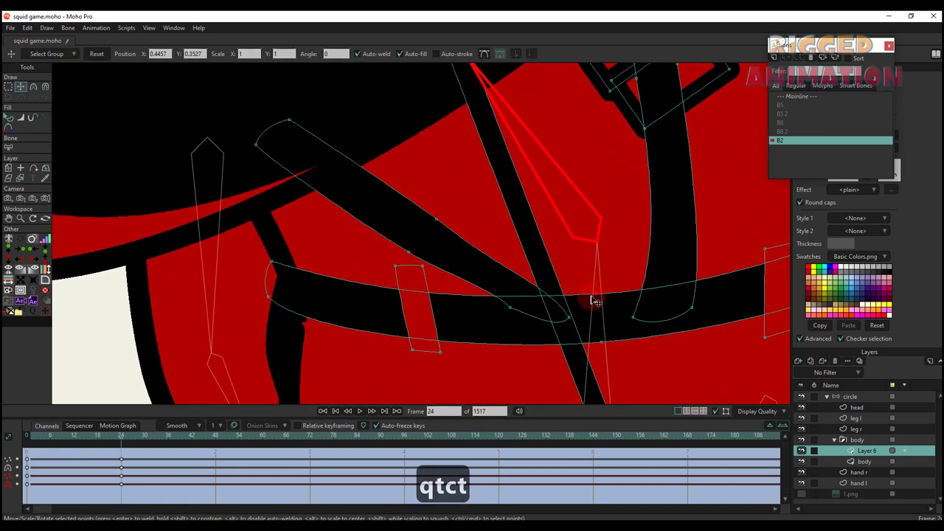
{"action": "key", "text": "q"}
{"action": "scroll", "coordinate": [528, 294], "scroll_direction": "down", "scroll_amount": 4}
{"action": "scroll", "coordinate": [522, 288], "scroll_direction": "up", "scroll_amount": 5}
{"action": "key", "text": "t"}
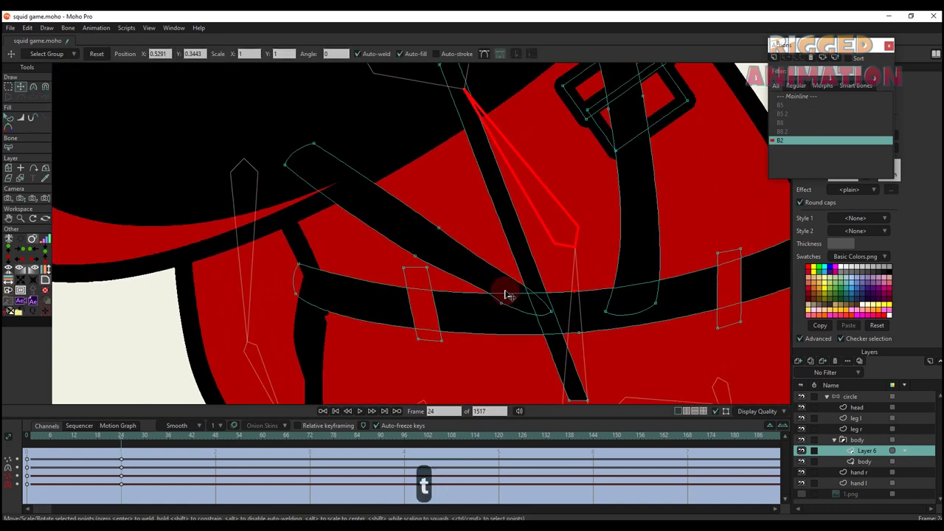
{"action": "key", "text": "c"}
{"action": "key", "text": "q"}
{"action": "scroll", "coordinate": [487, 291], "scroll_direction": "down", "scroll_amount": 5}
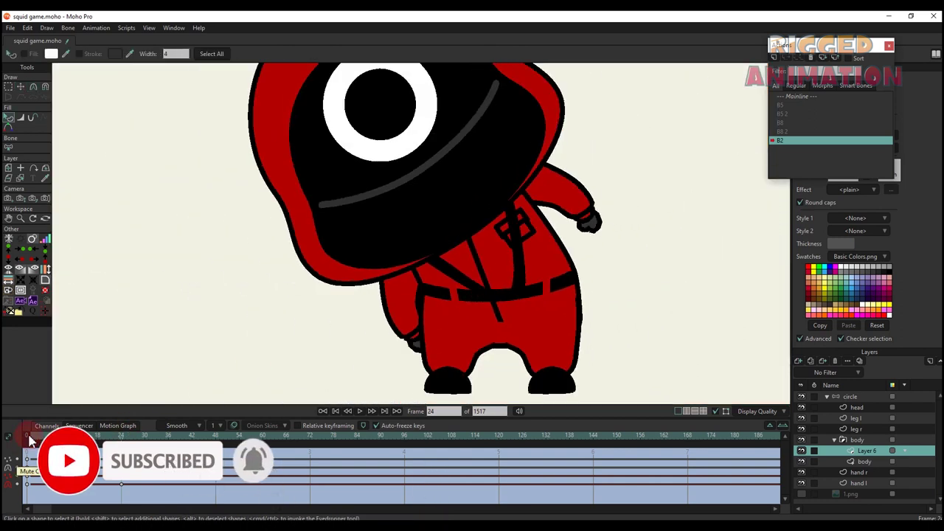
Raise and rotate the belt-end and belt-loop points on the chest-pocket side on frame 24 of action B2, and scrub the action
{"action": "left_click_drag", "start_coordinate": [30, 440], "coordinate": [121, 442]}
{"action": "key", "text": "t"}
{"action": "scroll", "coordinate": [579, 270], "scroll_direction": "up", "scroll_amount": 5}
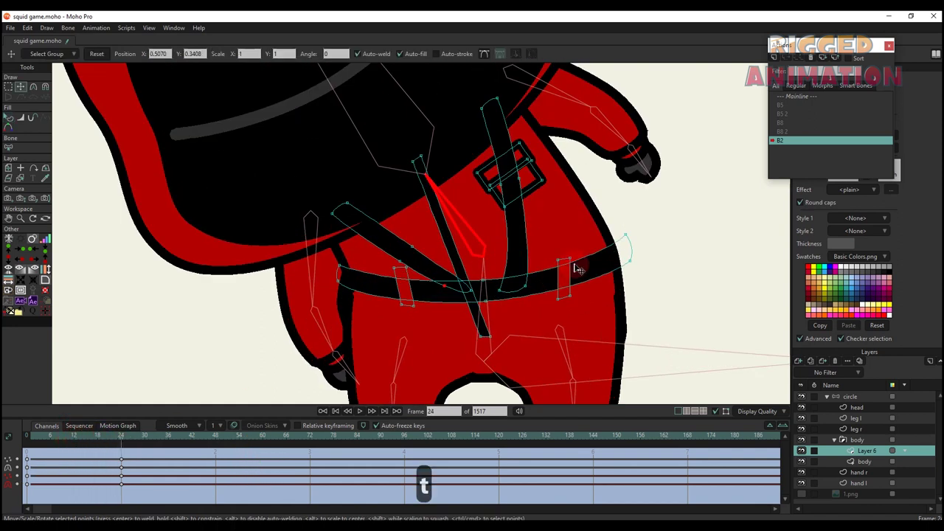
{"action": "key", "text": "g"}
{"action": "left_click_drag", "start_coordinate": [649, 277], "coordinate": [556, 195]}
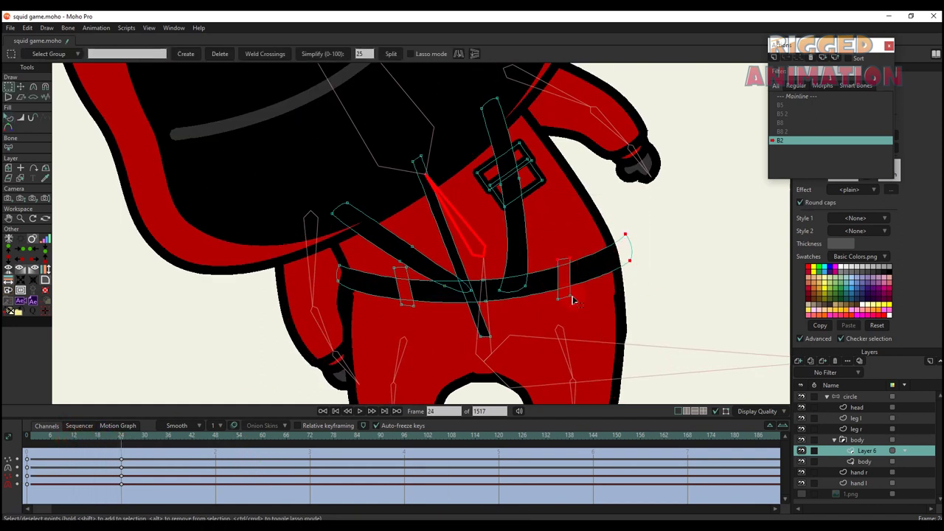
{"action": "key", "text": "t"}
{"action": "mouse_move", "coordinate": [618, 254]}
{"action": "left_mouse_down"}
{"action": "mouse_move", "coordinate": [619, 241]}
{"action": "mouse_move", "coordinate": [629, 244]}
{"action": "left_mouse_up"}
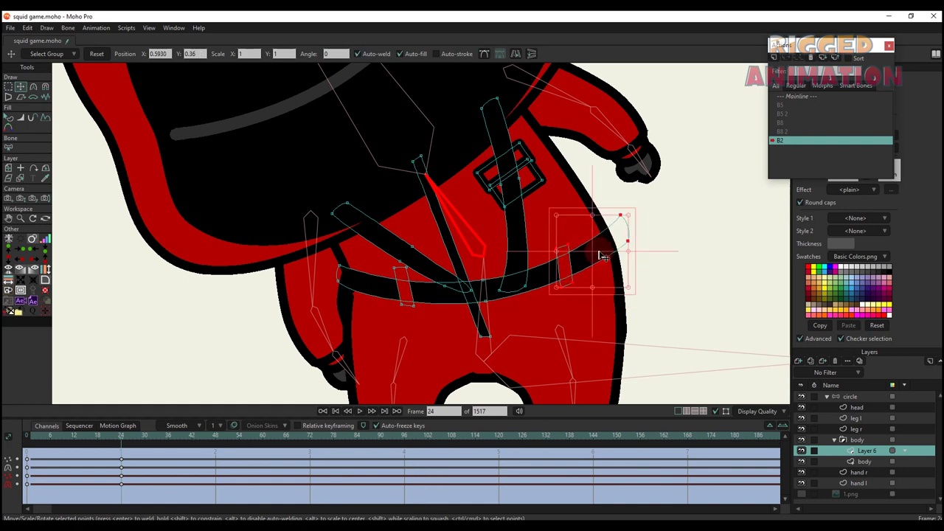
{"action": "key", "text": "Tab"}
{"action": "scroll", "coordinate": [596, 272], "scroll_direction": "down", "scroll_amount": 2}
{"action": "key", "text": "Tab"}
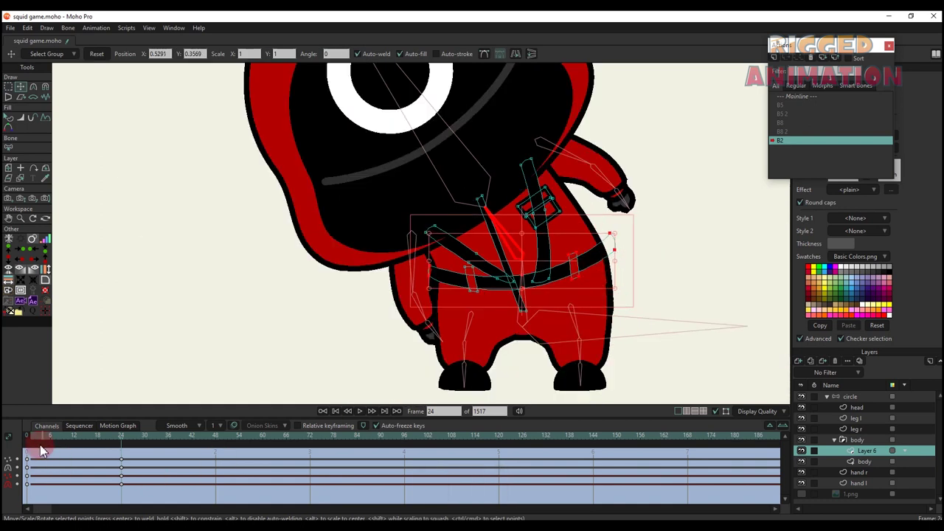
{"action": "left_click_drag", "start_coordinate": [40, 438], "coordinate": [107, 459]}
{"action": "left_click", "coordinate": [841, 396]}
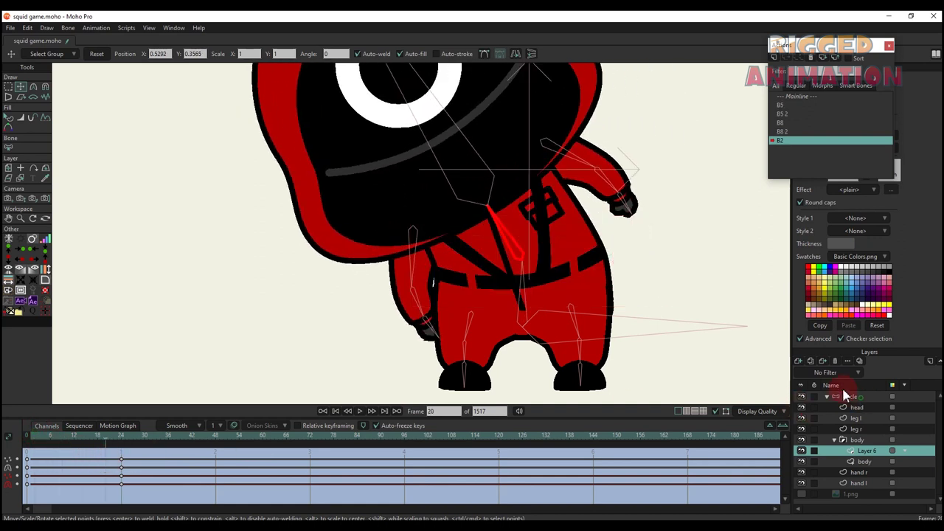
{"action": "left_click_drag", "start_coordinate": [46, 436], "coordinate": [183, 446]}
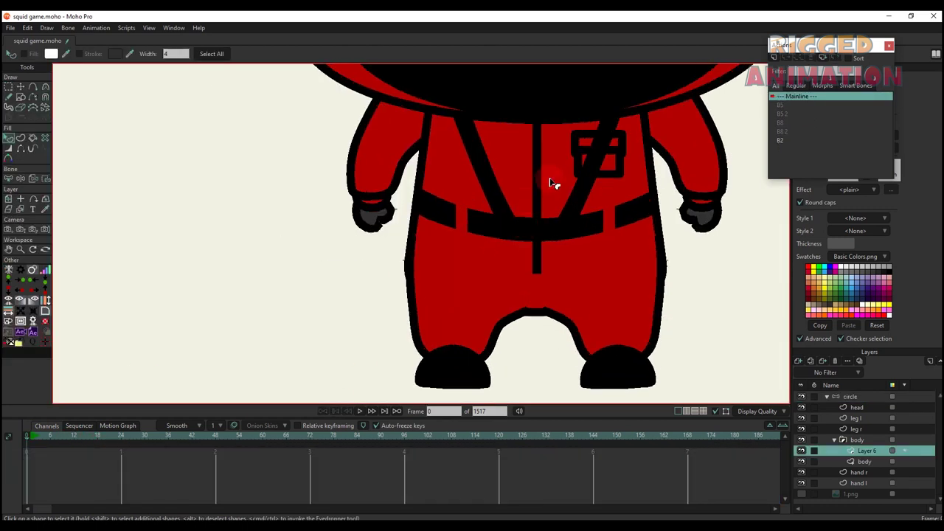
Add a point midway along each edge of Layer 6's vertical zipper strip on frame 0 of the mainline
{"action": "left_click", "coordinate": [848, 398]}
{"action": "scroll", "coordinate": [591, 190], "scroll_direction": "up", "scroll_amount": 3}
{"action": "scroll", "coordinate": [560, 203], "scroll_direction": "down", "scroll_amount": 10}
{"action": "scroll", "coordinate": [579, 190], "scroll_direction": "up", "scroll_amount": 5}
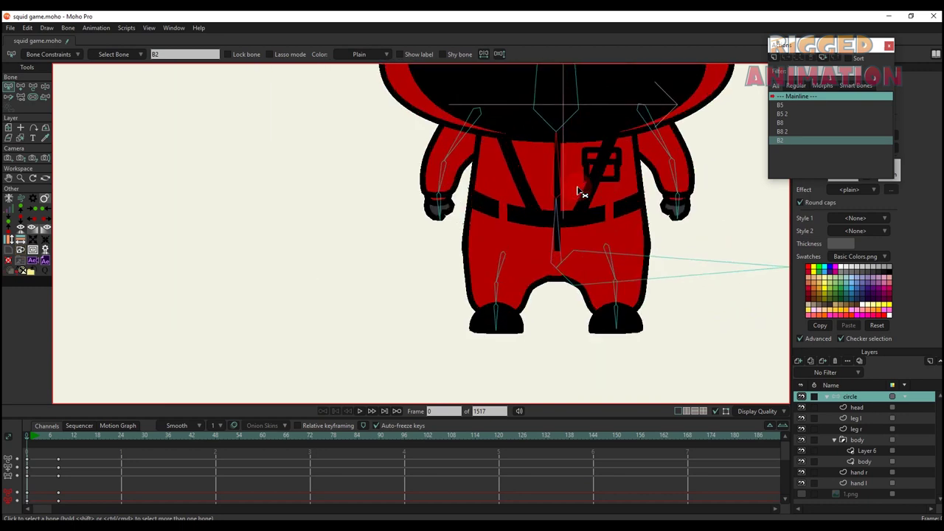
{"action": "scroll", "coordinate": [579, 191], "scroll_direction": "up", "scroll_amount": 3}
{"action": "right_click", "coordinate": [542, 228], "text": "alt"}
{"action": "key", "text": "a"}
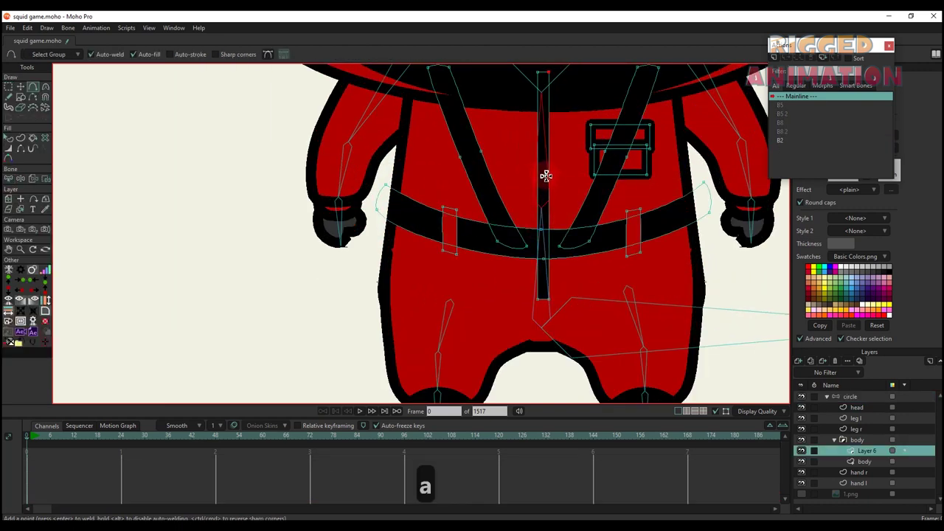
{"action": "scroll", "coordinate": [506, 184], "scroll_direction": "up", "scroll_amount": 2}
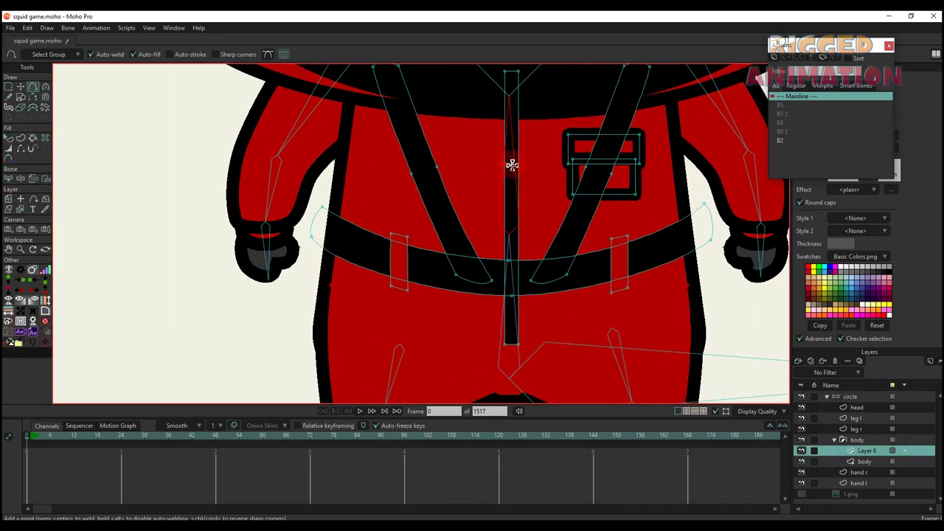
{"action": "scroll", "coordinate": [519, 166], "scroll_direction": "down", "scroll_amount": 1}
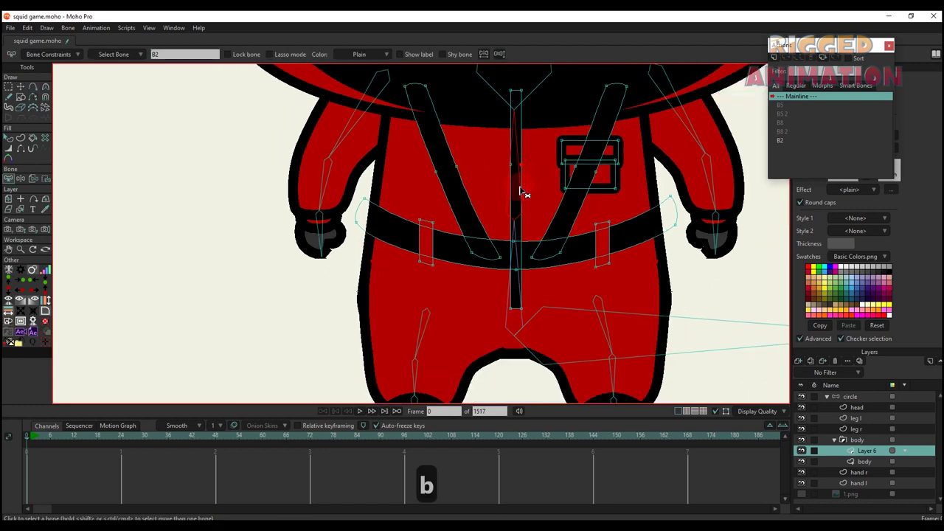
Bind Layer 6's upper strap, pocket and upper zipper points, including the new midpoints, to the upper torso bone and test its bend on frame 8
{"action": "scroll", "coordinate": [522, 191], "scroll_direction": "down", "scroll_amount": 3}
{"action": "key", "text": "i"}
{"action": "left_click_drag", "start_coordinate": [390, 120], "coordinate": [581, 225]}
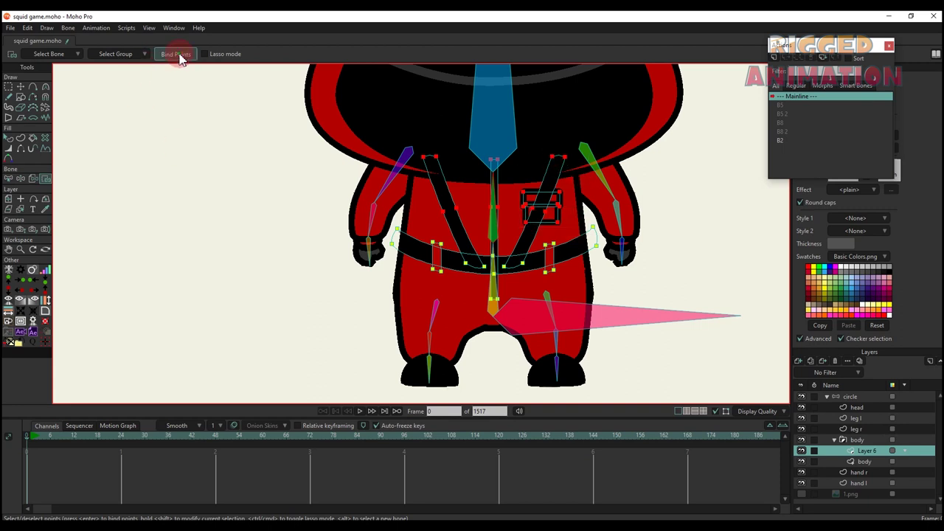
{"action": "left_click", "coordinate": [851, 442]}
{"action": "left_click", "coordinate": [854, 397]}
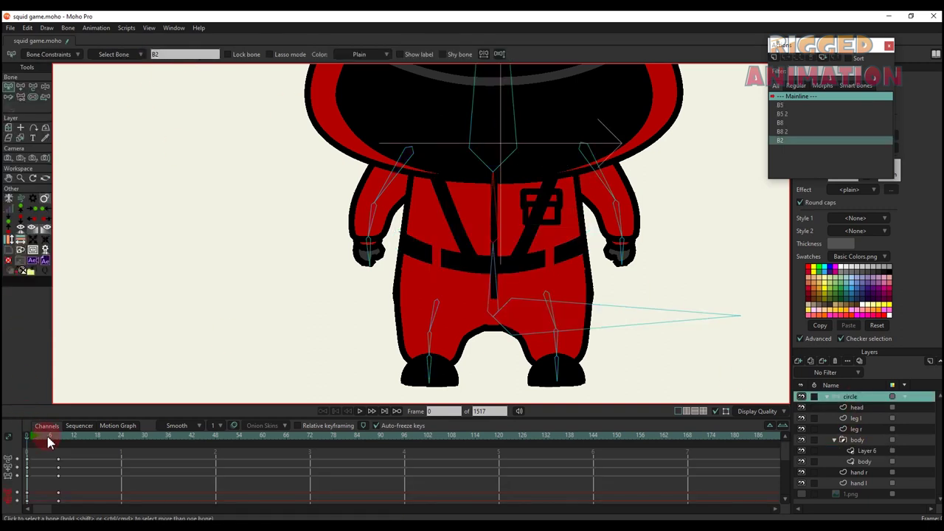
{"action": "left_click_drag", "start_coordinate": [49, 441], "coordinate": [63, 448]}
{"action": "key", "text": "t"}
{"action": "left_click_drag", "start_coordinate": [459, 240], "coordinate": [478, 190]}
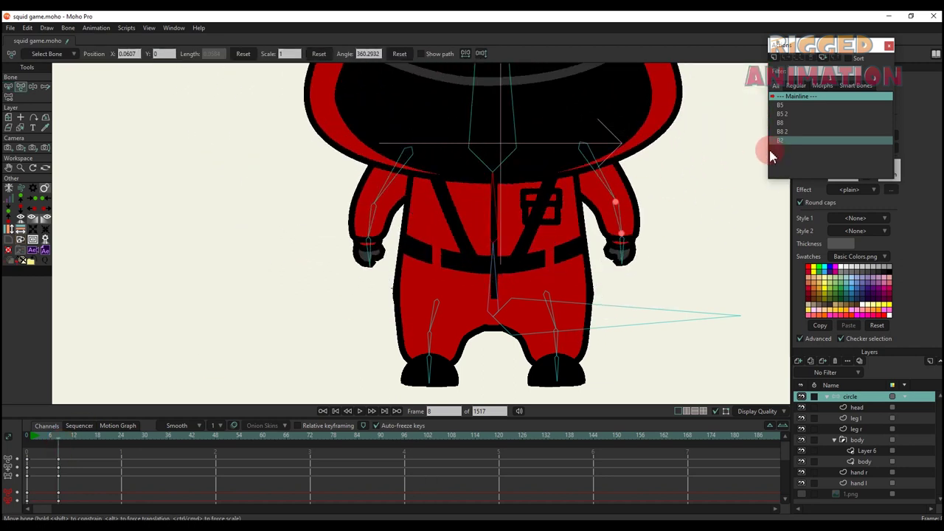
Create action B2 2 for the upper torso bone, and tilt that bone strongly toward the chest-pocket side on frame 24
{"action": "left_click", "coordinate": [696, 85]}
{"action": "left_click", "coordinate": [776, 59]}
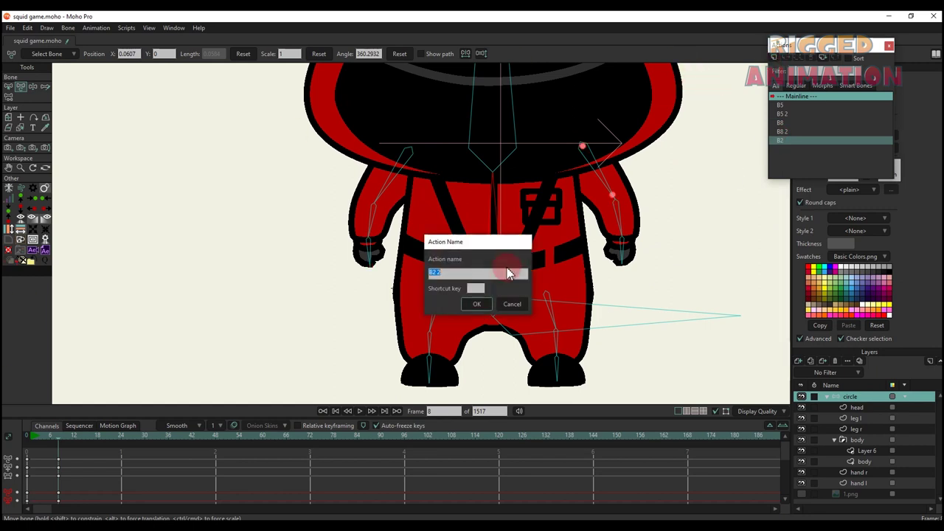
{"action": "left_click", "coordinate": [477, 305]}
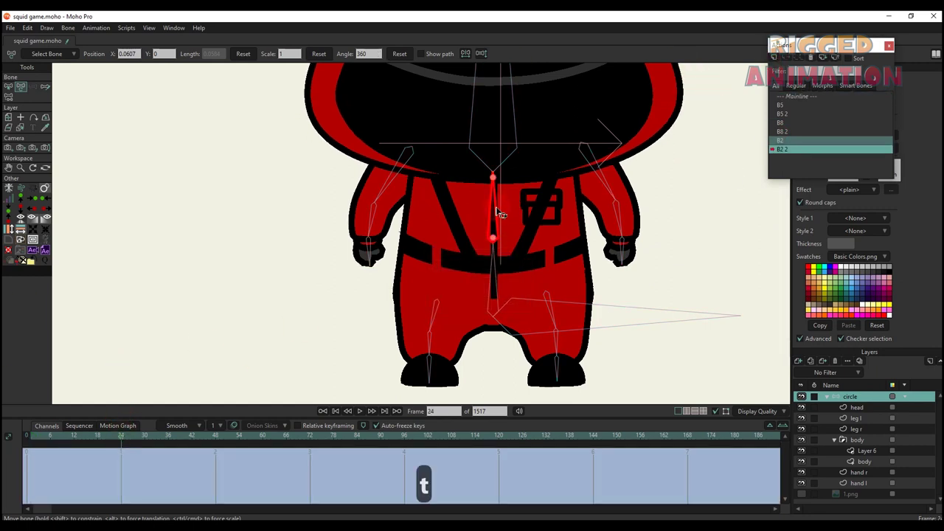
{"action": "left_click_drag", "start_coordinate": [499, 213], "coordinate": [516, 211]}
{"action": "scroll", "coordinate": [570, 249], "scroll_direction": "up", "scroll_amount": 2}
Lower the chest-pocket shapes of Layer 6 in the stacking order behind the belt loop, and scrub action B2 2
{"action": "right_click", "coordinate": [568, 249], "text": "alt"}
{"action": "scroll", "coordinate": [567, 248], "scroll_direction": "up", "scroll_amount": 3}
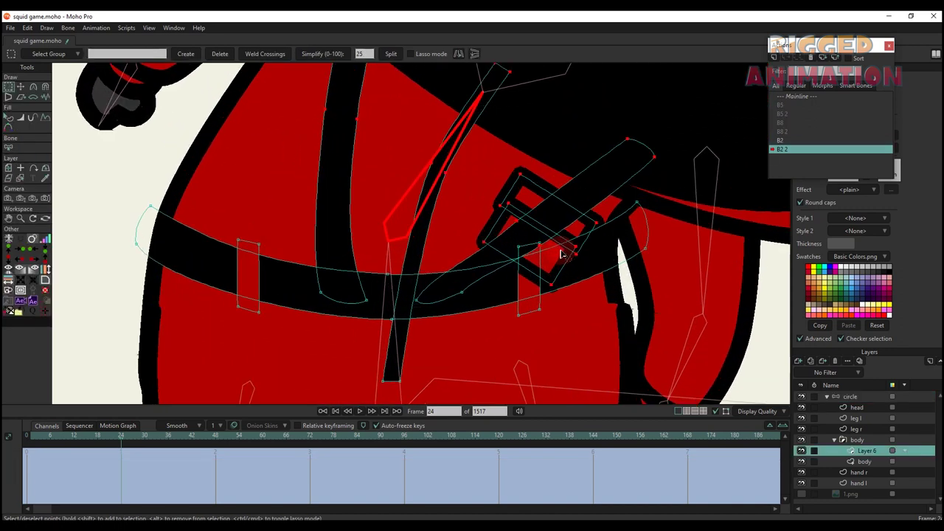
{"action": "key", "text": "q"}
{"action": "left_click", "coordinate": [560, 261]}
{"action": "left_click", "coordinate": [577, 228]}
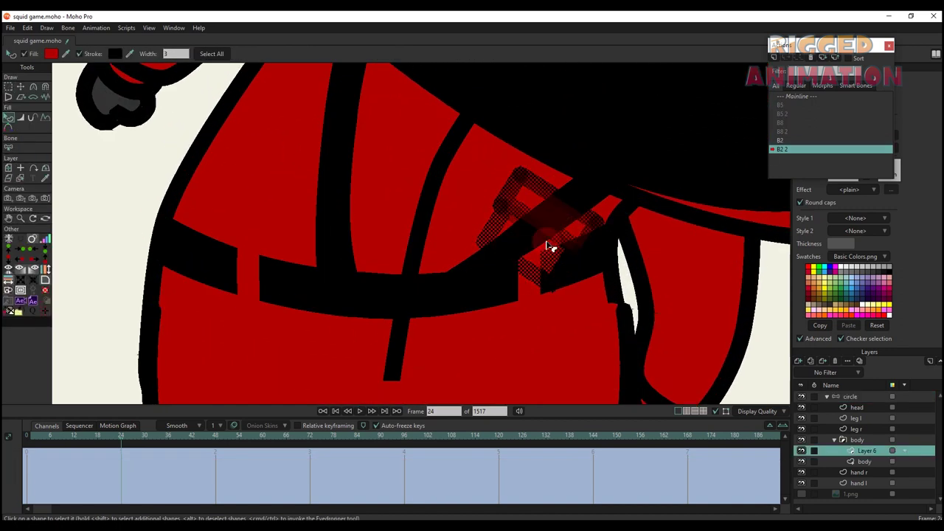
{"action": "key", "text": "alt+Down"}
{"action": "key", "text": "alt+Down"}
{"action": "key", "text": "alt+Down"}
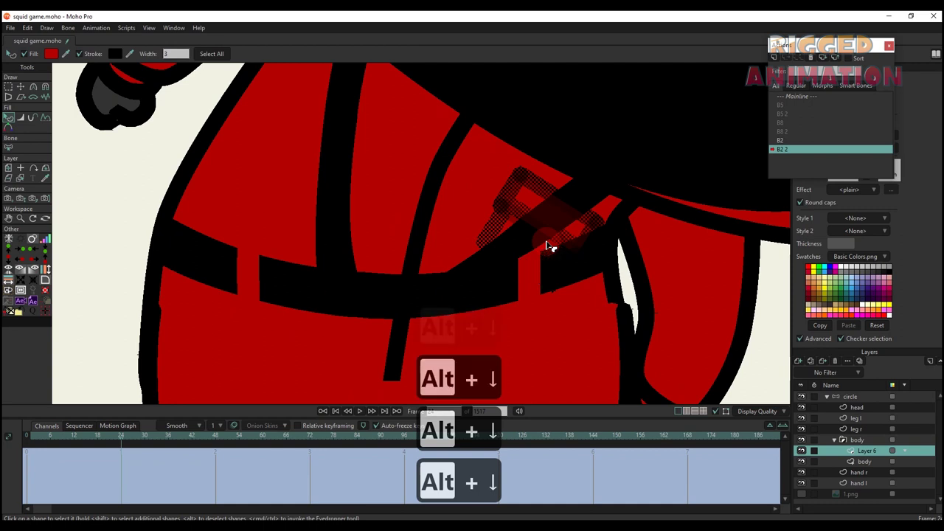
{"action": "left_click", "coordinate": [617, 348]}
{"action": "scroll", "coordinate": [562, 284], "scroll_direction": "down", "scroll_amount": 2}
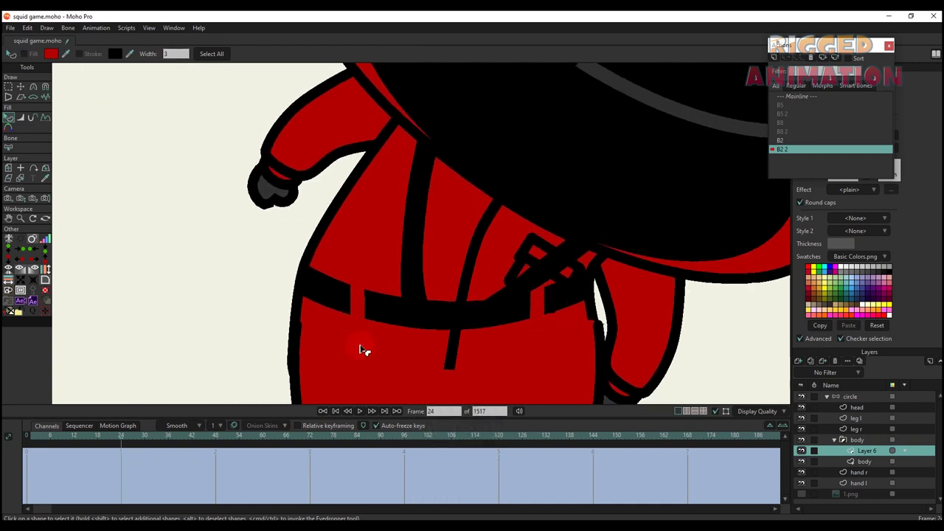
{"action": "left_click_drag", "start_coordinate": [37, 436], "coordinate": [122, 449]}
Move Layer 6's belt-end points on the chest-pocket side downward on frame 24 of action B2 2
{"action": "key", "text": "t"}
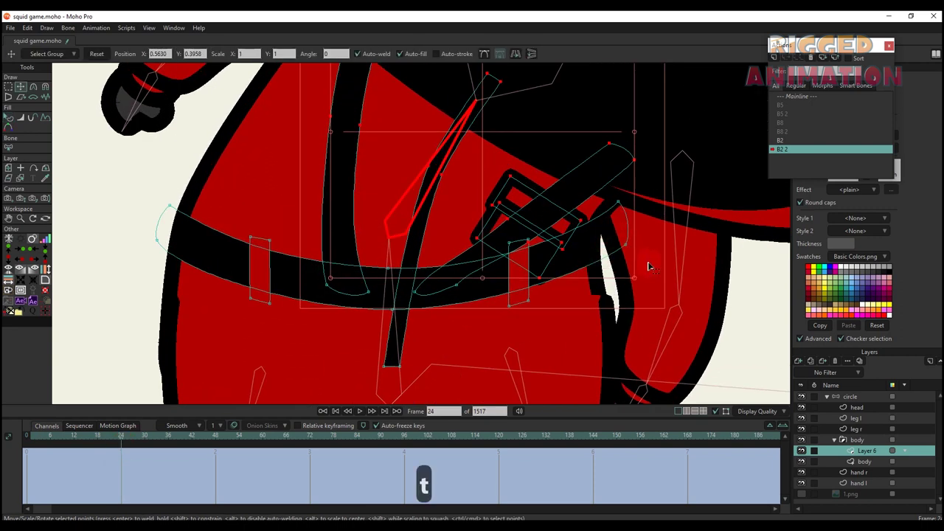
{"action": "key", "text": "g"}
{"action": "left_click_drag", "start_coordinate": [612, 198], "coordinate": [612, 198]}
{"action": "key", "text": "t"}
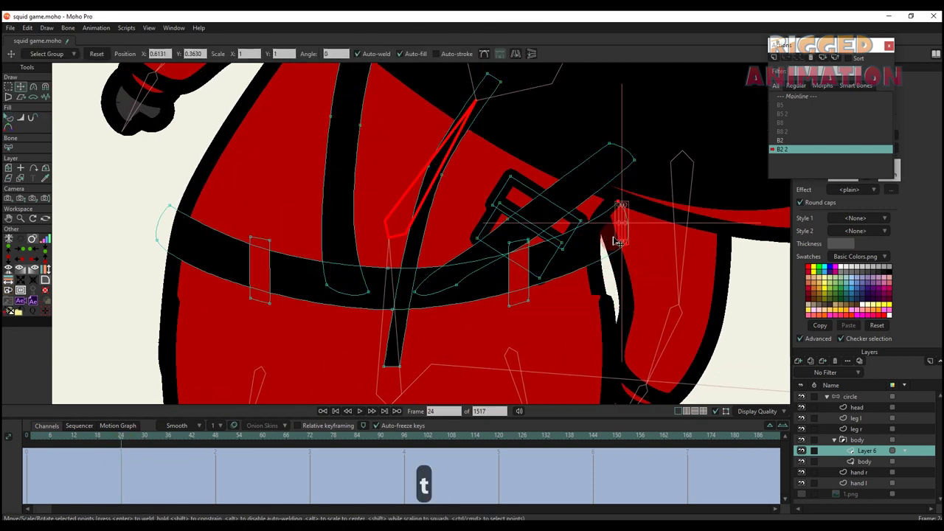
{"action": "left_click_drag", "start_coordinate": [623, 229], "coordinate": [626, 266]}
{"action": "left_click_drag", "start_coordinate": [538, 260], "coordinate": [544, 237]}
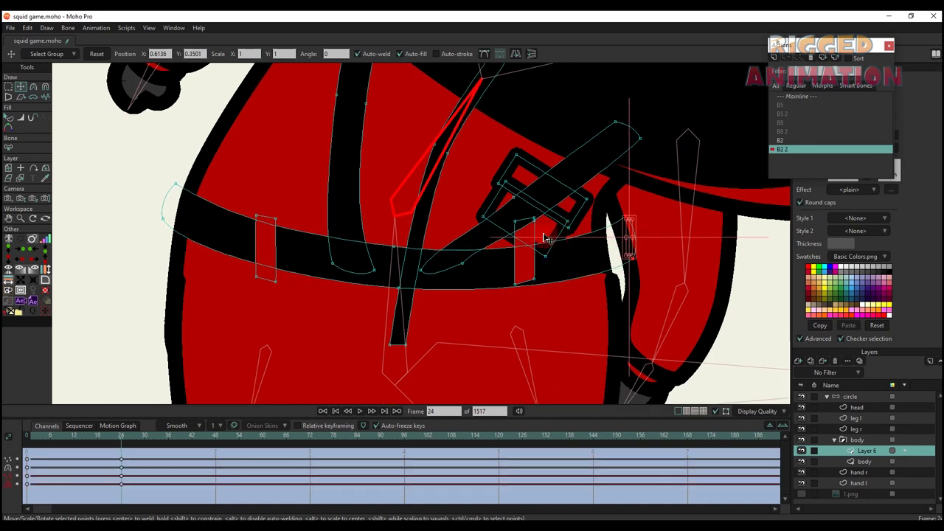
Select the body shape layer, and move its waist point on the leaning side outward and down on frame 24 of action B2 2
{"action": "right_click", "coordinate": [603, 213], "text": "alt"}
{"action": "key", "text": "t"}
{"action": "scroll", "coordinate": [627, 249], "scroll_direction": "up", "scroll_amount": 2}
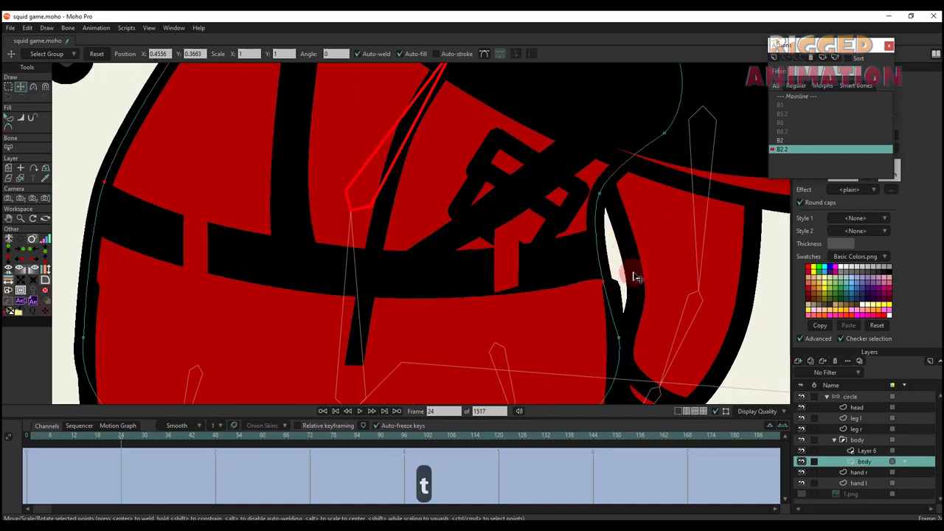
{"action": "left_click_drag", "start_coordinate": [625, 289], "coordinate": [625, 243]}
{"action": "key", "text": "c"}
{"action": "key", "text": "t"}
{"action": "left_click_drag", "start_coordinate": [598, 154], "coordinate": [610, 206]}
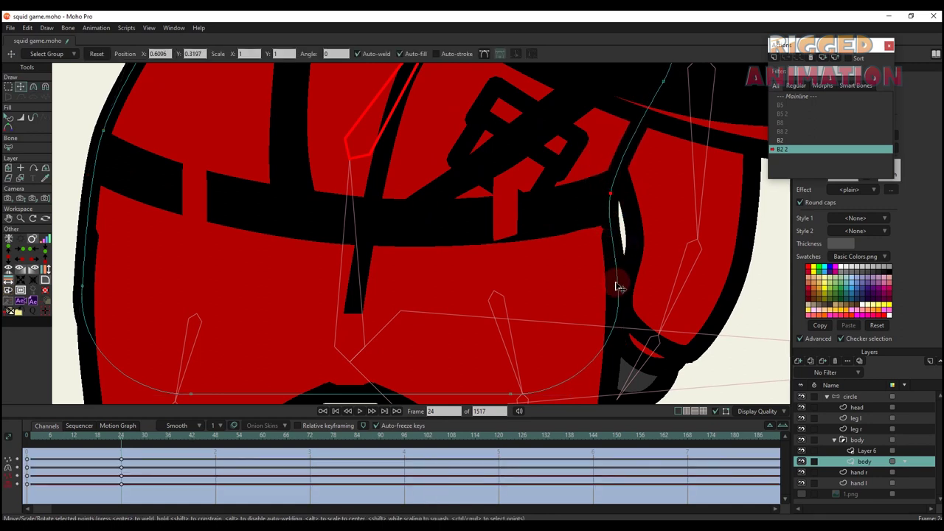
{"action": "key", "text": "q"}
{"action": "scroll", "coordinate": [560, 243], "scroll_direction": "down", "scroll_amount": 3}
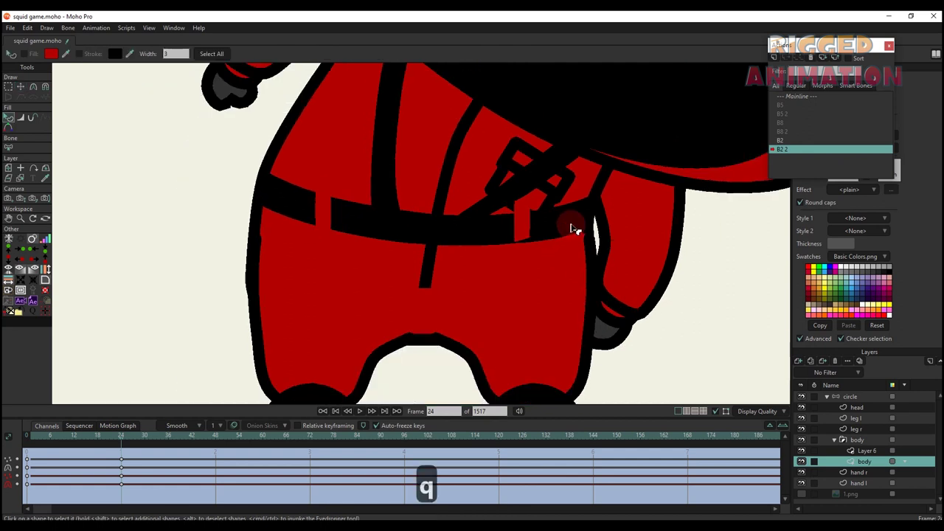
Move Layer 6's belt loop beneath the chest pocket slightly downward on frame 24 of action B2 2
{"action": "scroll", "coordinate": [555, 225], "scroll_direction": "up", "scroll_amount": 3}
{"action": "key", "text": "t"}
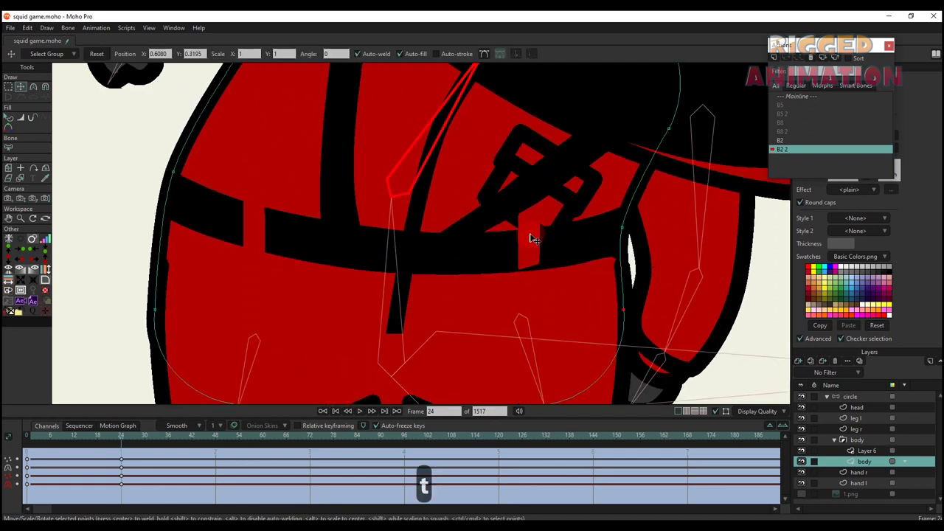
{"action": "left_click", "coordinate": [533, 238], "text": "ctrl+alt"}
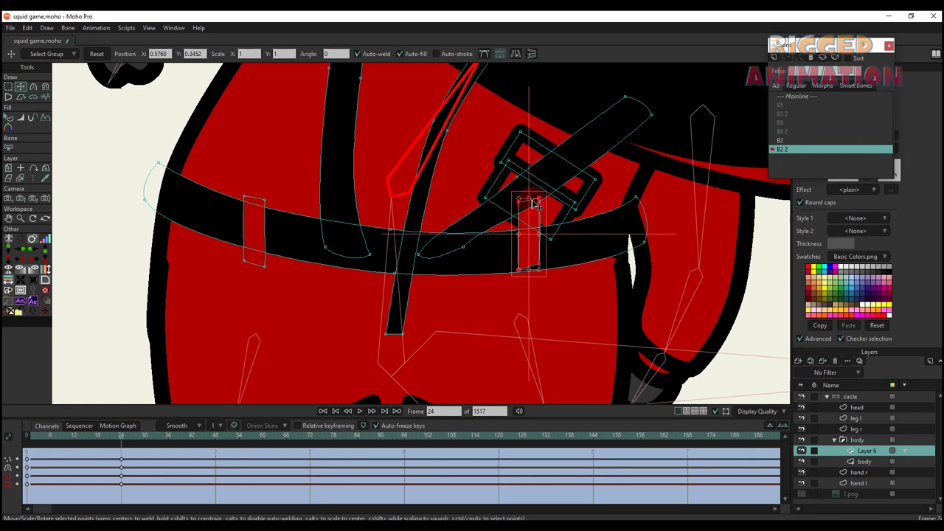
{"action": "left_click", "coordinate": [529, 220]}
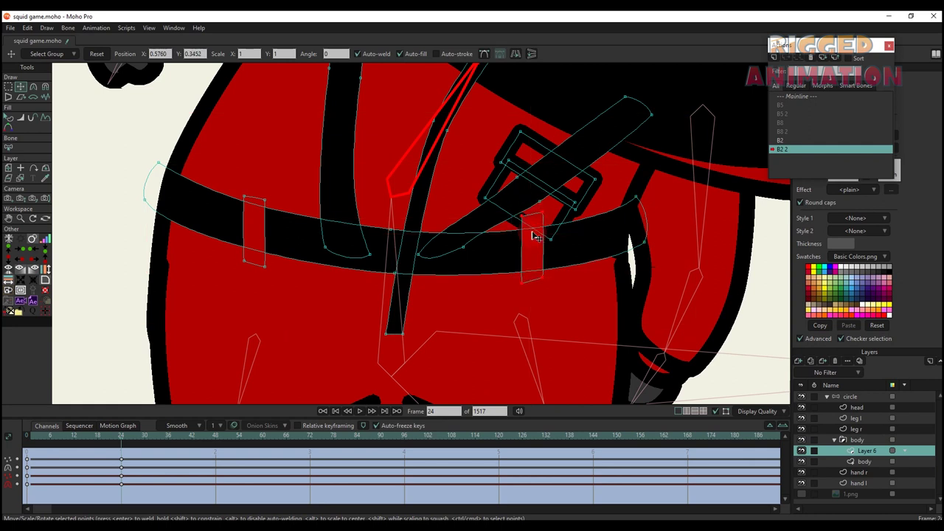
{"action": "key", "text": "q"}
{"action": "scroll", "coordinate": [536, 243], "scroll_direction": "down", "scroll_amount": 5}
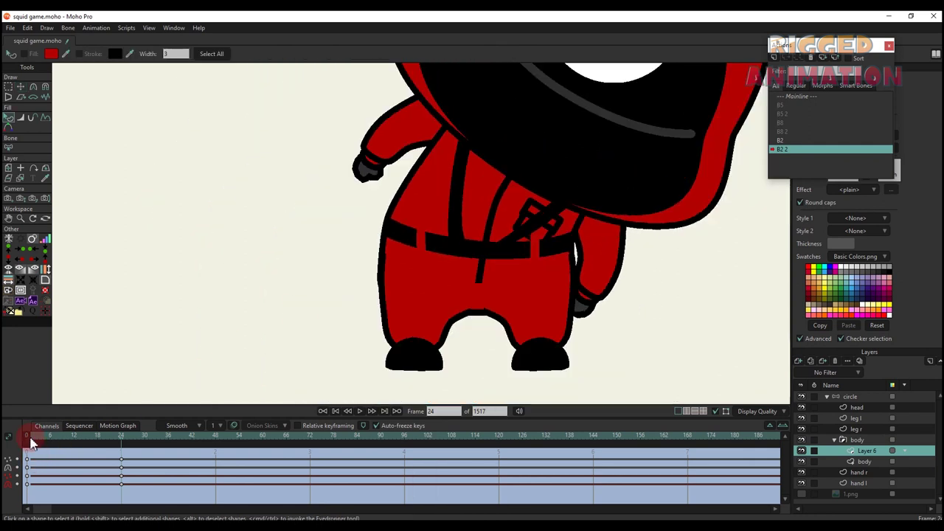
Raise Layer 6's chest-pocket shapes in the stacking order in front of the belt loop on frame 24 of action B2 2
{"action": "left_click_drag", "start_coordinate": [30, 443], "coordinate": [120, 459]}
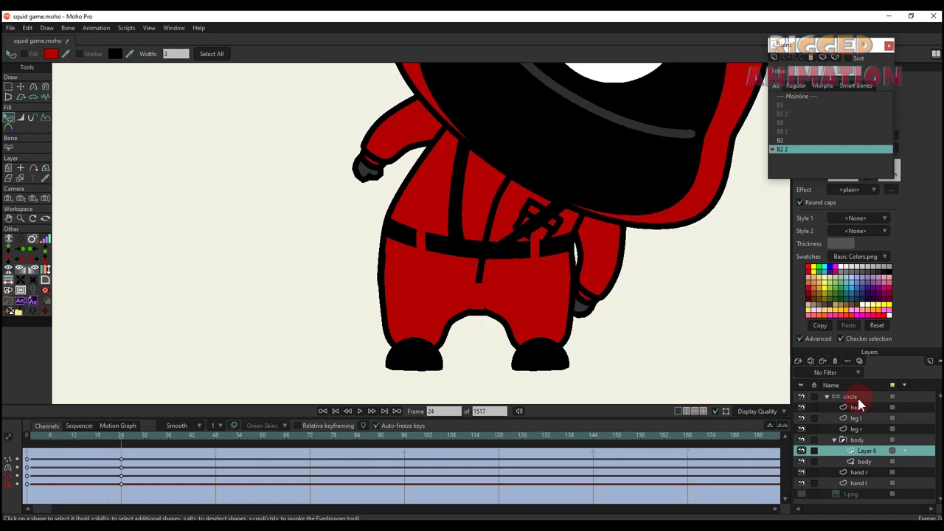
{"action": "scroll", "coordinate": [533, 242], "scroll_direction": "up", "scroll_amount": 4}
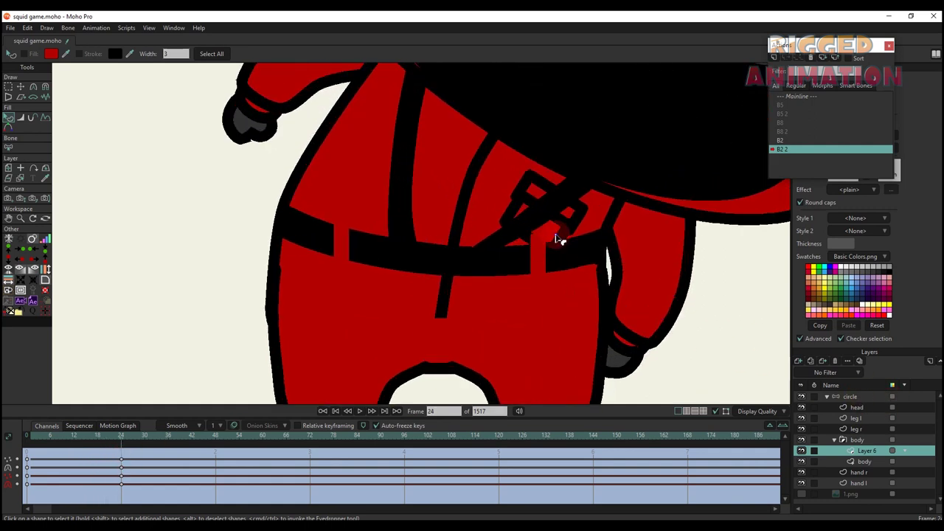
{"action": "scroll", "coordinate": [557, 236], "scroll_direction": "up", "scroll_amount": 2}
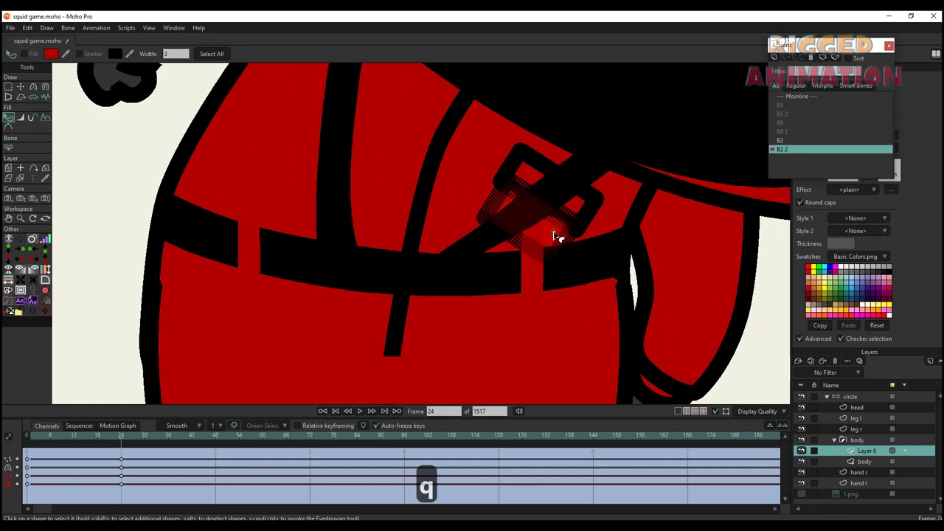
{"action": "left_click", "coordinate": [582, 207]}
{"action": "key", "text": "alt+Up"}
{"action": "key", "text": "alt+Up"}
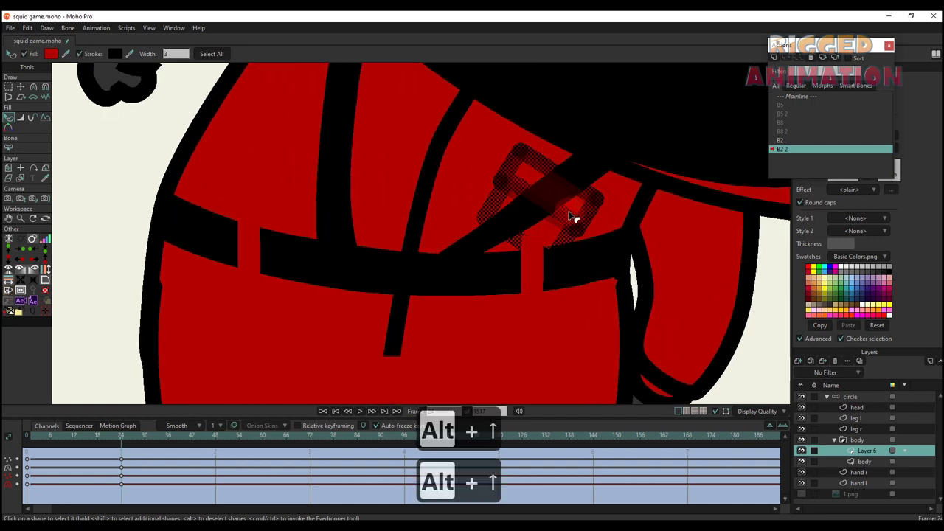
{"action": "left_click", "coordinate": [547, 338]}
{"action": "scroll", "coordinate": [545, 338], "scroll_direction": "down", "scroll_amount": 4}
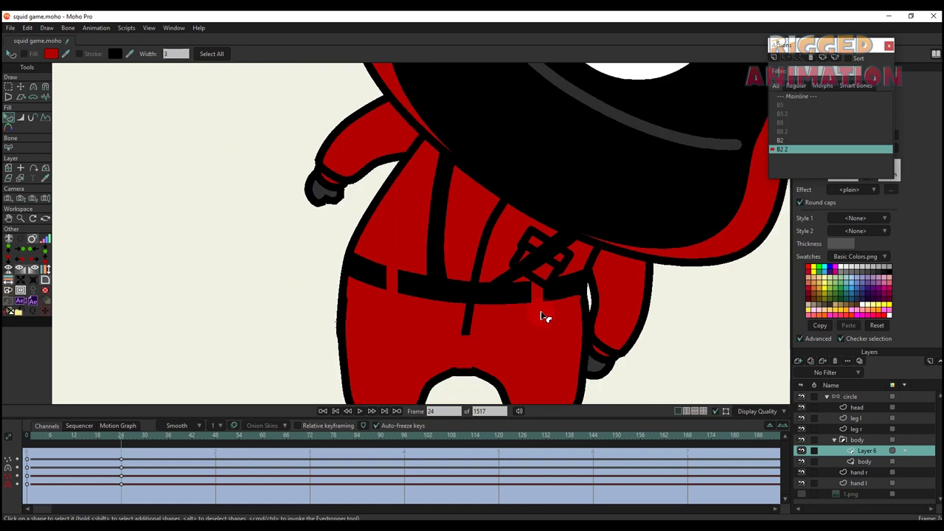
Select the circle bone layer and scrub action B2 2 to check the pocket, belt and body outline as the torso leans
{"action": "scroll", "coordinate": [528, 316], "scroll_direction": "up", "scroll_amount": 4}
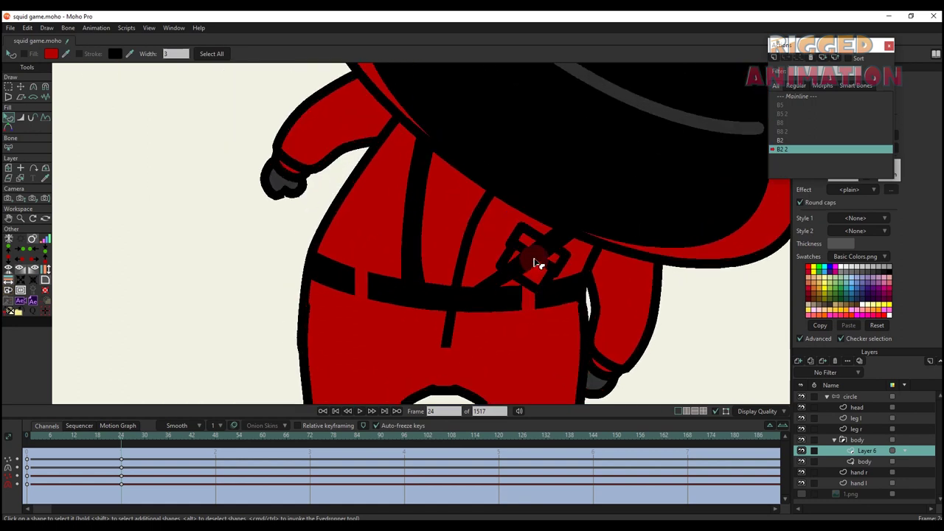
{"action": "scroll", "coordinate": [543, 293], "scroll_direction": "down", "scroll_amount": 4}
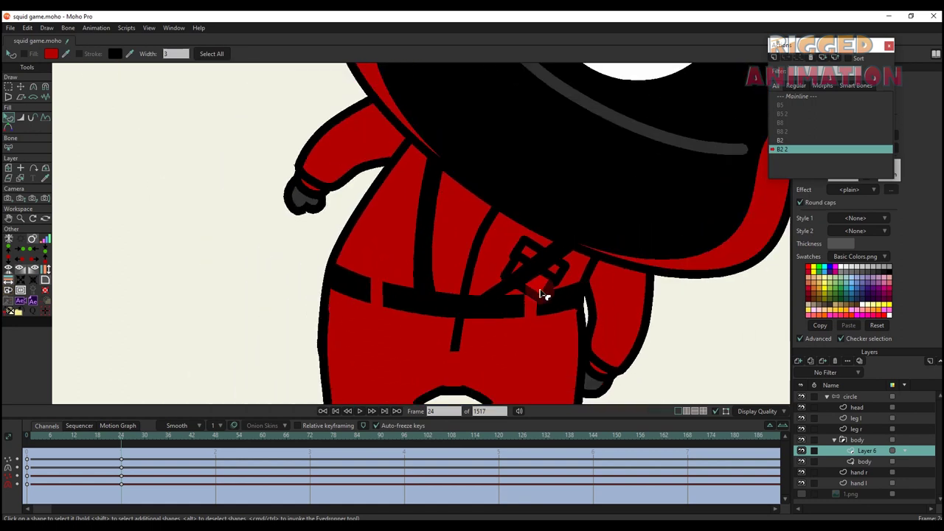
{"action": "scroll", "coordinate": [544, 293], "scroll_direction": "up", "scroll_amount": 2}
{"action": "left_click", "coordinate": [867, 396]}
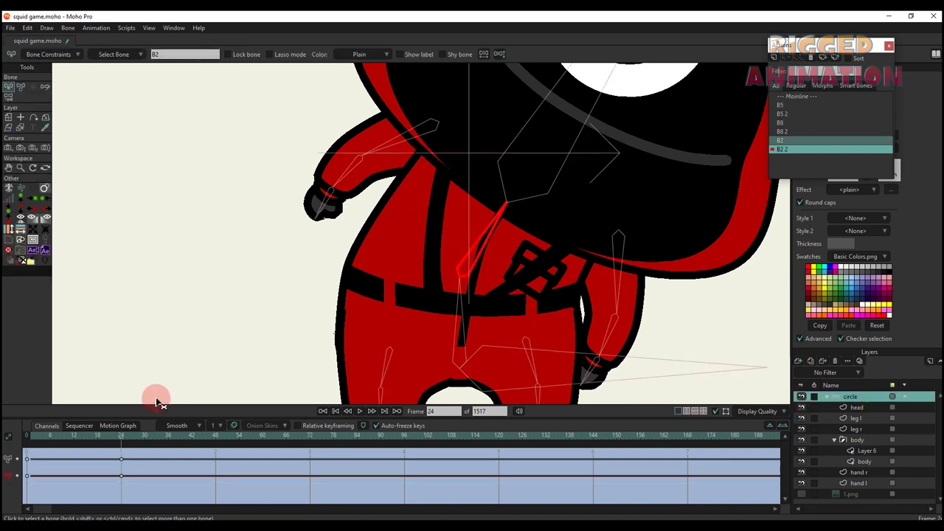
{"action": "left_click_drag", "start_coordinate": [74, 453], "coordinate": [22, 439]}
{"action": "key", "text": "t"}
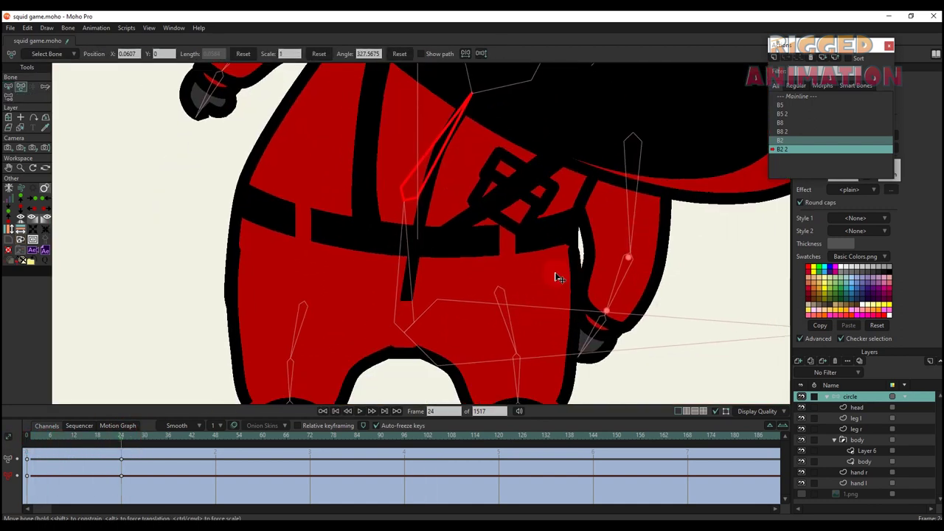
{"action": "left_click", "coordinate": [245, 375], "text": "ctrl+alt"}
{"action": "left_click_drag", "start_coordinate": [49, 440], "coordinate": [29, 443]}
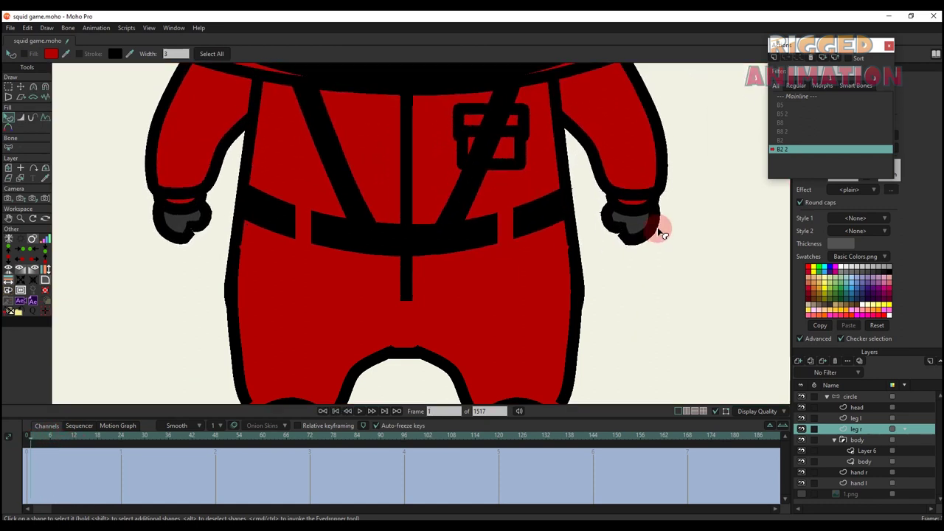
Adjust the curve handles of the body shape's hip point on the chest-pocket side at frame 0, and scrub action B2 2
{"action": "left_click", "coordinate": [565, 238], "text": "ctrl+alt"}
{"action": "key", "text": "t"}
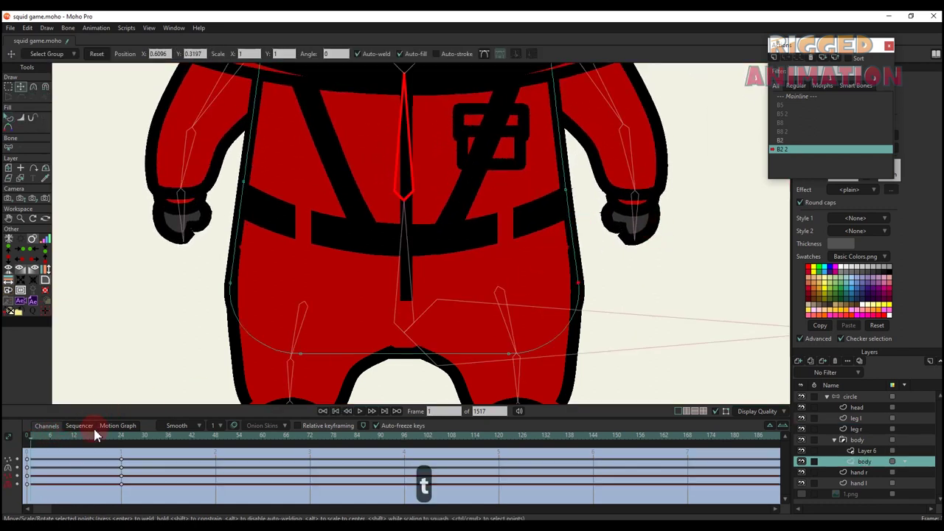
{"action": "left_click_drag", "start_coordinate": [95, 435], "coordinate": [27, 442]}
{"action": "key", "text": "c"}
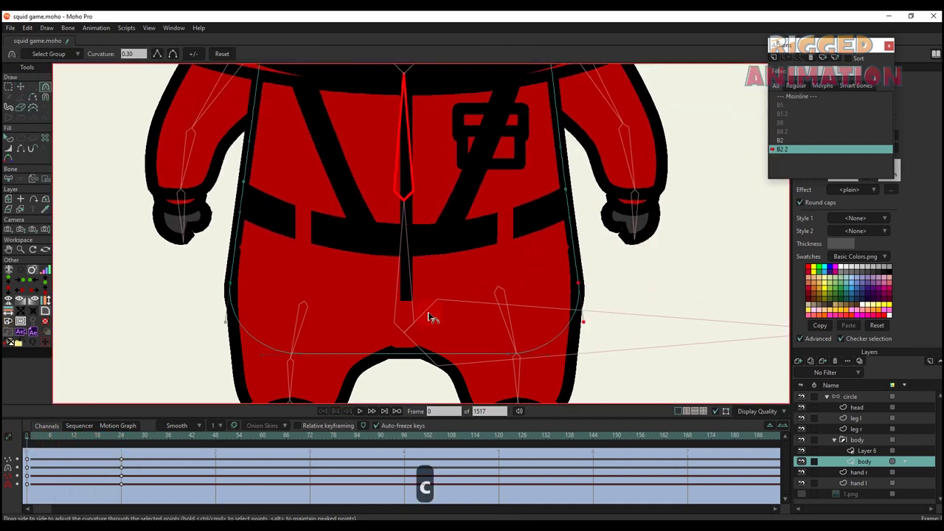
{"action": "scroll", "coordinate": [559, 286], "scroll_direction": "up", "scroll_amount": 2}
{"action": "left_click_drag", "start_coordinate": [564, 289], "coordinate": [566, 243]}
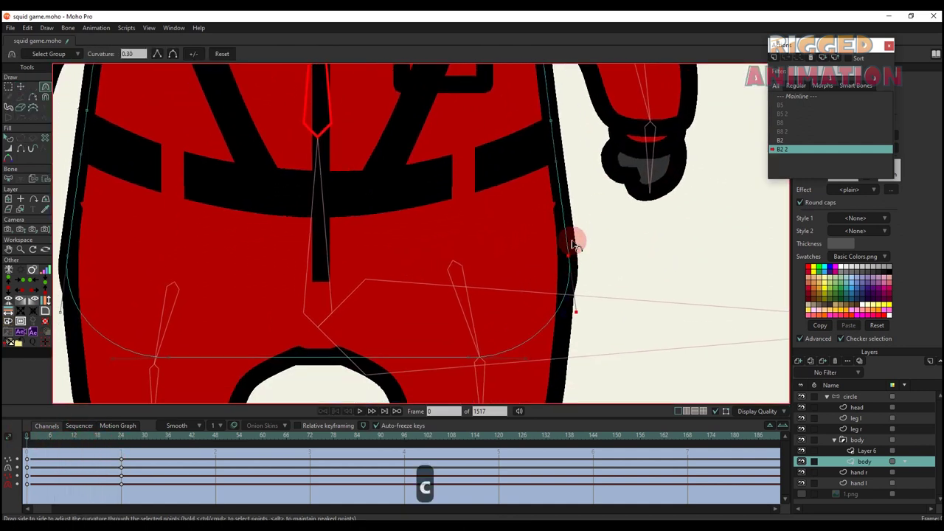
{"action": "scroll", "coordinate": [567, 243], "scroll_direction": "up", "scroll_amount": 2}
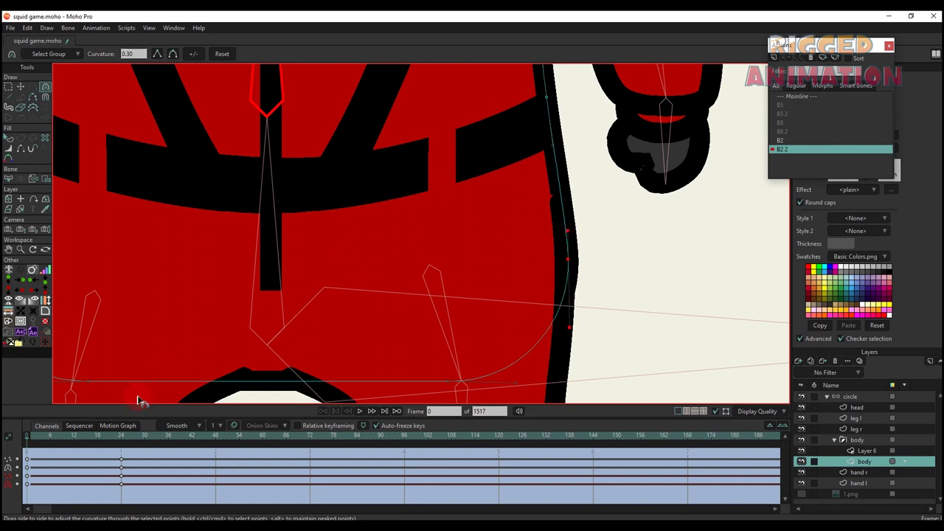
{"action": "left_click_drag", "start_coordinate": [46, 442], "coordinate": [109, 455]}
{"action": "scroll", "coordinate": [352, 261], "scroll_direction": "down", "scroll_amount": 5}
{"action": "left_click_drag", "start_coordinate": [352, 261], "coordinate": [402, 287]}
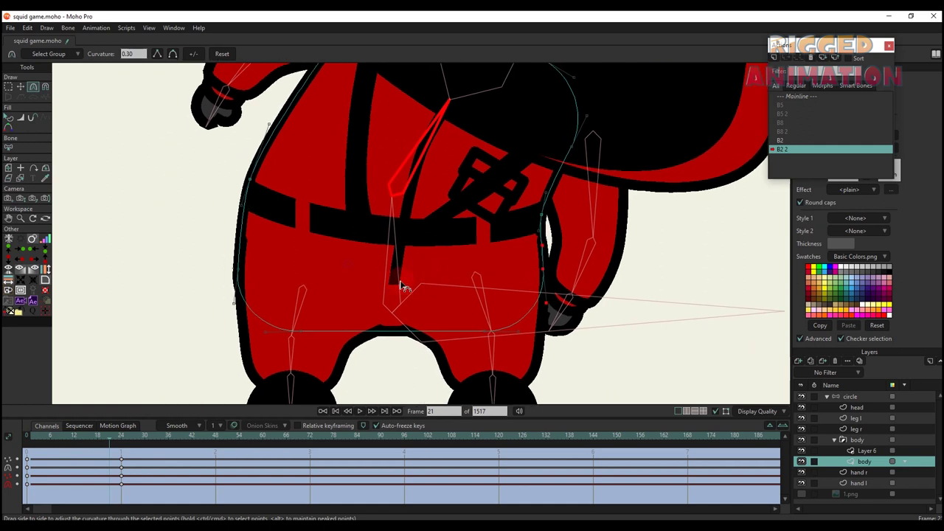
Move Layer 6's belt-end points on the side opposite the chest pocket upward on frame 24 of action B2 2
{"action": "left_click_drag", "start_coordinate": [34, 438], "coordinate": [121, 447]}
{"action": "left_click_drag", "start_coordinate": [320, 287], "coordinate": [360, 336]}
{"action": "right_click", "coordinate": [326, 258], "text": "alt"}
{"action": "key", "text": "t"}
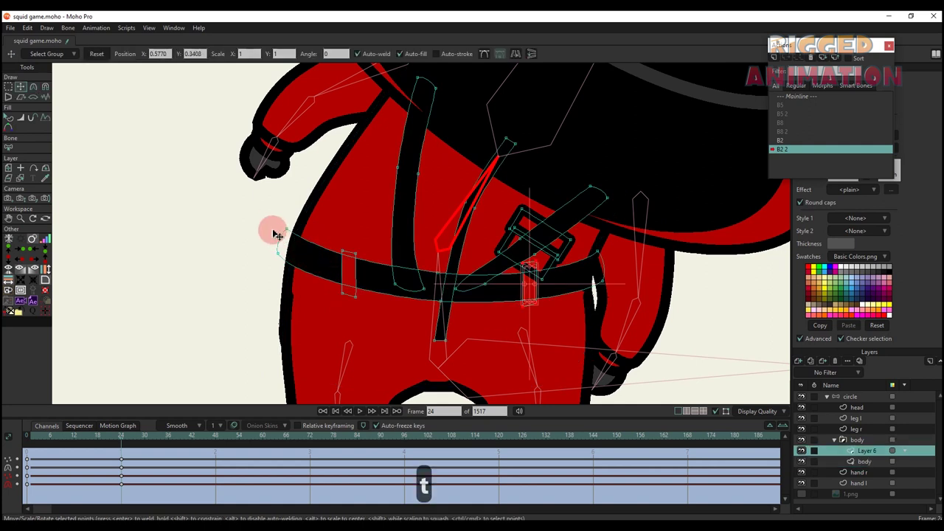
{"action": "key", "text": "g"}
{"action": "key", "text": "t"}
{"action": "left_click_drag", "start_coordinate": [293, 250], "coordinate": [293, 225]}
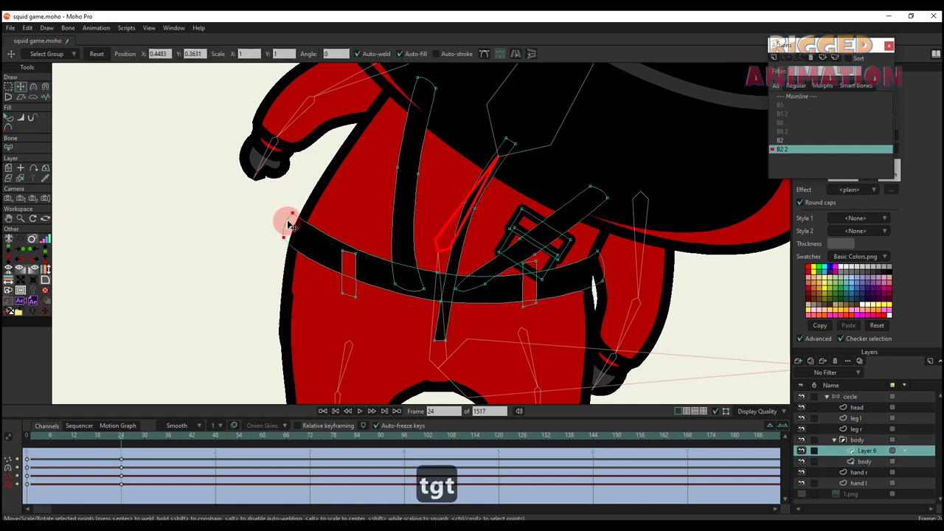
Move Layer 6's belt loop opposite the chest pocket slightly upward on frame 24, and scrub action B2 2
{"action": "left_click", "coordinate": [350, 271]}
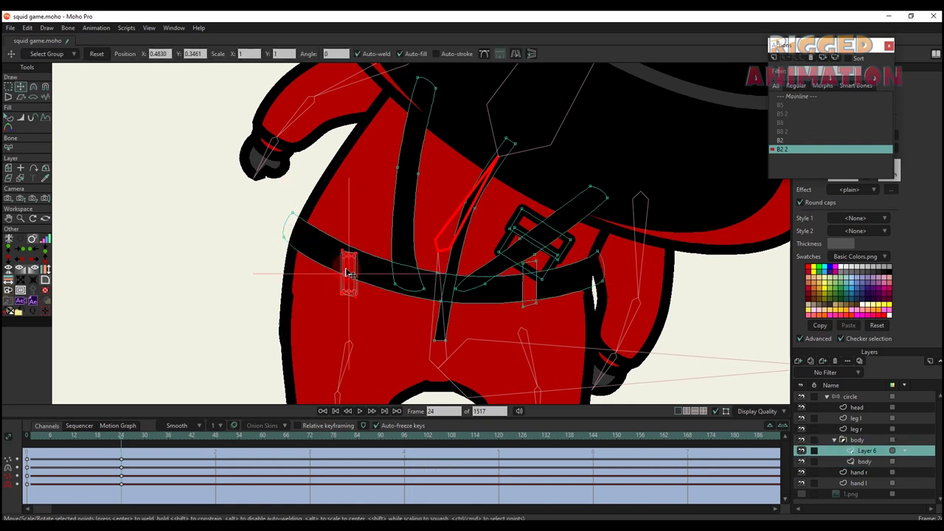
{"action": "left_click_drag", "start_coordinate": [350, 271], "coordinate": [352, 259]}
{"action": "key", "text": "q"}
{"action": "scroll", "coordinate": [244, 265], "scroll_direction": "down", "scroll_amount": 4}
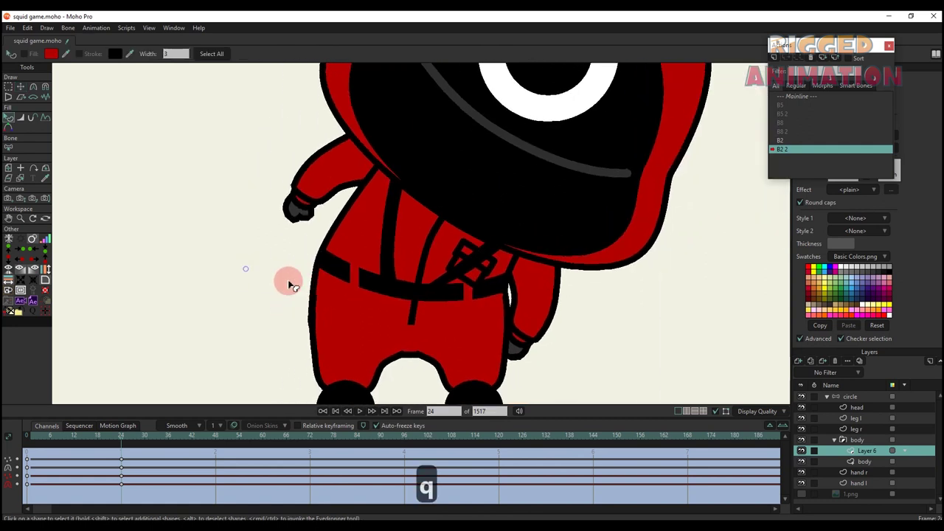
{"action": "mouse_move", "coordinate": [40, 442]}
{"action": "left_mouse_down"}
{"action": "mouse_move", "coordinate": [109, 456]}
{"action": "mouse_move", "coordinate": [39, 443]}
{"action": "left_mouse_up"}
{"action": "scroll", "coordinate": [457, 238], "scroll_direction": "down", "scroll_amount": 3}
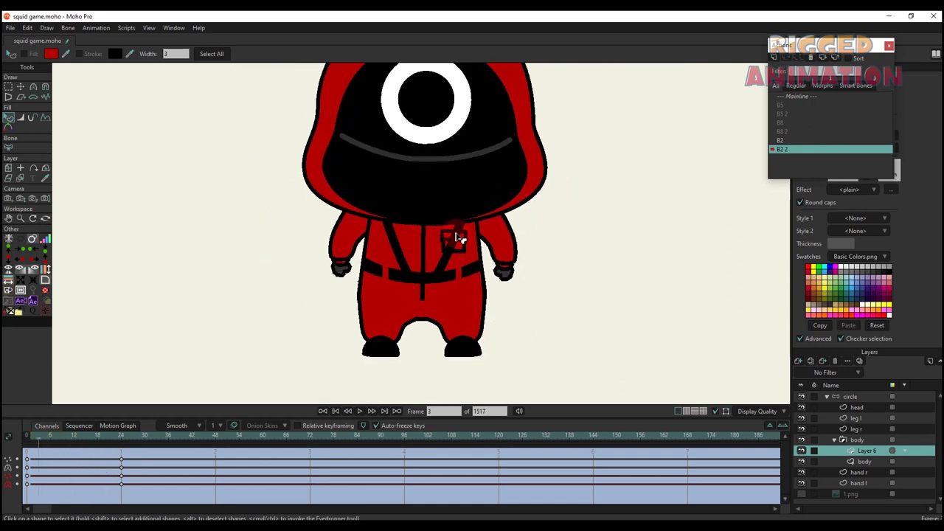
Return from action B2 2 to the Mainline and save the project
{"action": "left_click_drag", "start_coordinate": [457, 238], "coordinate": [468, 262]}
{"action": "left_click", "coordinate": [806, 101]}
{"action": "scroll", "coordinate": [382, 289], "scroll_direction": "down", "scroll_amount": 1}
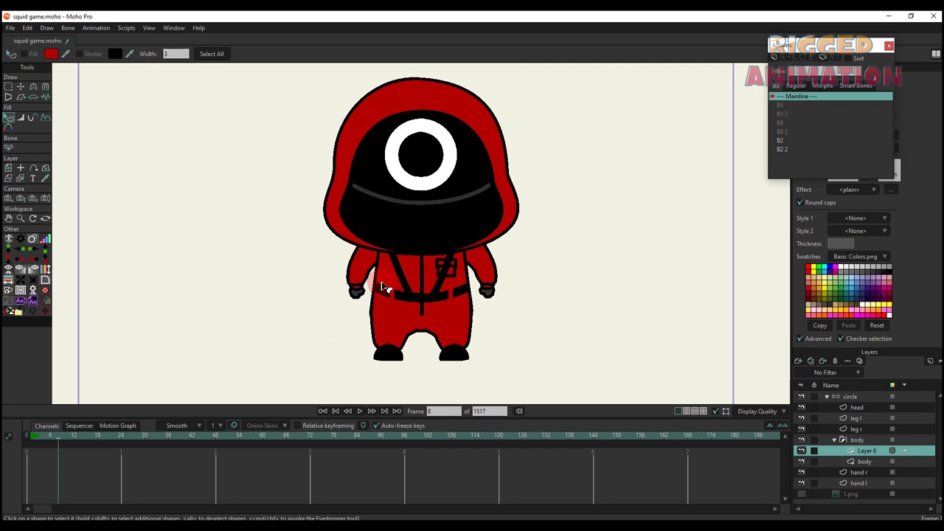
{"action": "key", "text": "ctrl+s"}
Close the Actions window and set the stroke colour of the curved line on the head layer's mask to 534F4F
{"action": "scroll", "coordinate": [376, 221], "scroll_direction": "up", "scroll_amount": 2}
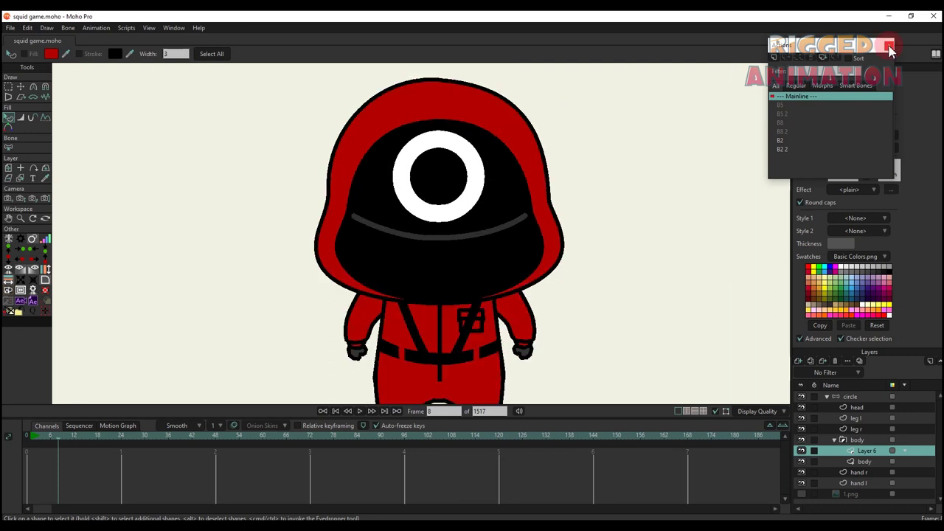
{"action": "left_click", "coordinate": [889, 46]}
{"action": "scroll", "coordinate": [512, 206], "scroll_direction": "down", "scroll_amount": 3}
{"action": "scroll", "coordinate": [489, 216], "scroll_direction": "up", "scroll_amount": 4}
{"action": "left_click", "coordinate": [490, 216]}
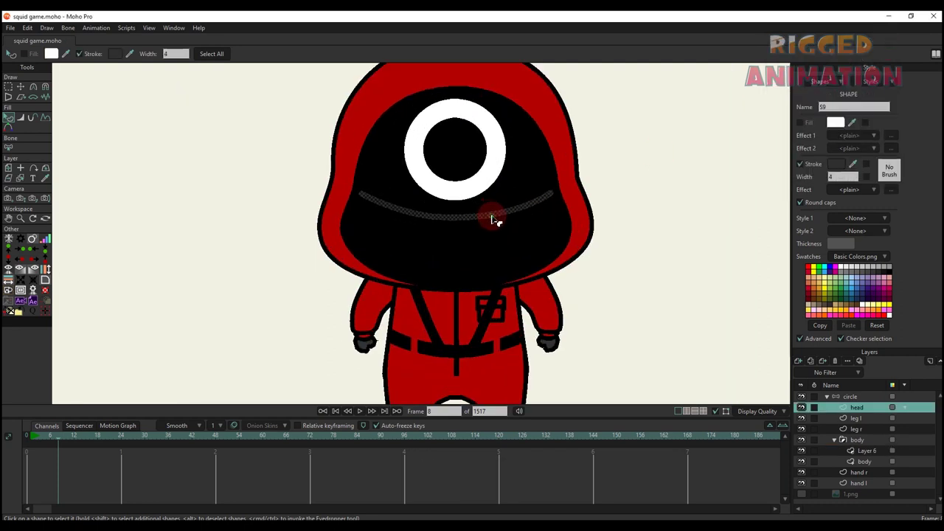
{"action": "left_click", "coordinate": [834, 164]}
{"action": "left_click", "coordinate": [683, 155]}
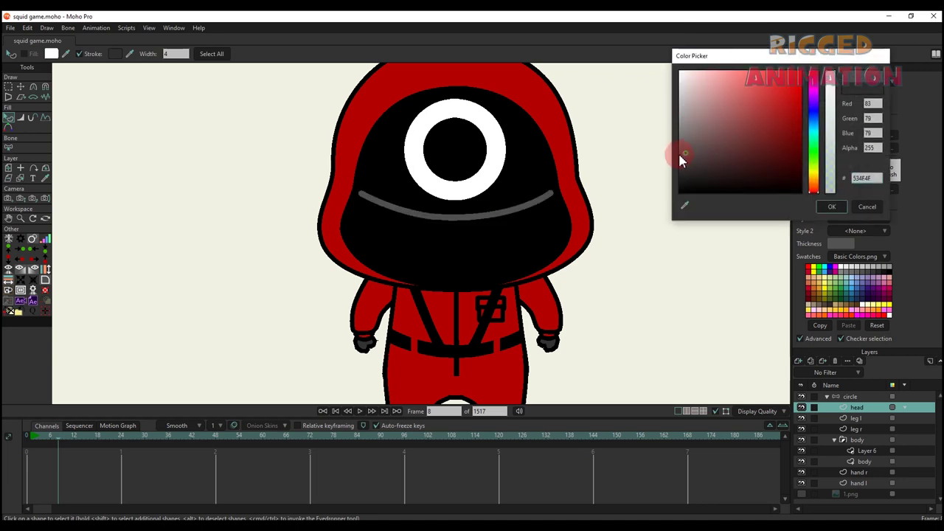
{"action": "left_click", "coordinate": [832, 208]}
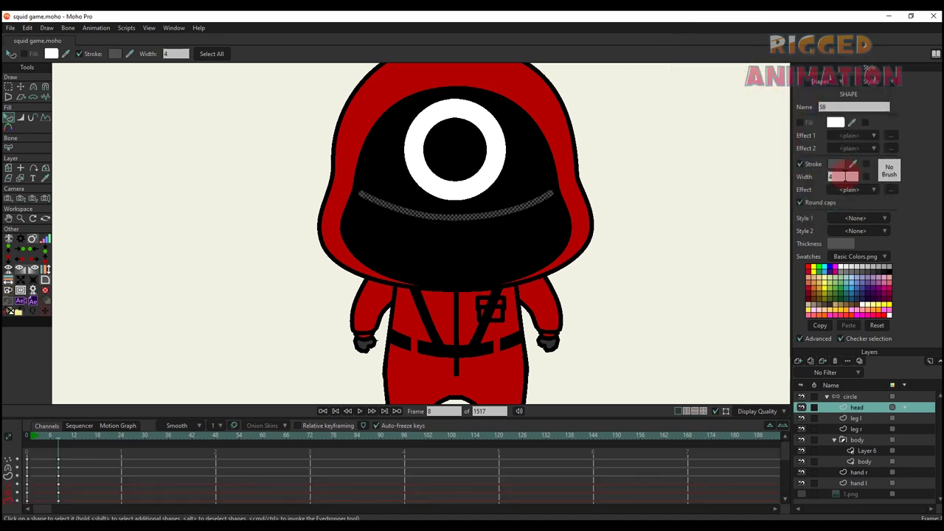
Transfer the curved mask line's style keyframe from frame 8 to frame 0, and set its stroke width to 3
{"action": "key", "text": "ctrl+x"}
{"action": "left_click", "coordinate": [27, 436]}
{"action": "key", "text": "ctrl+v"}
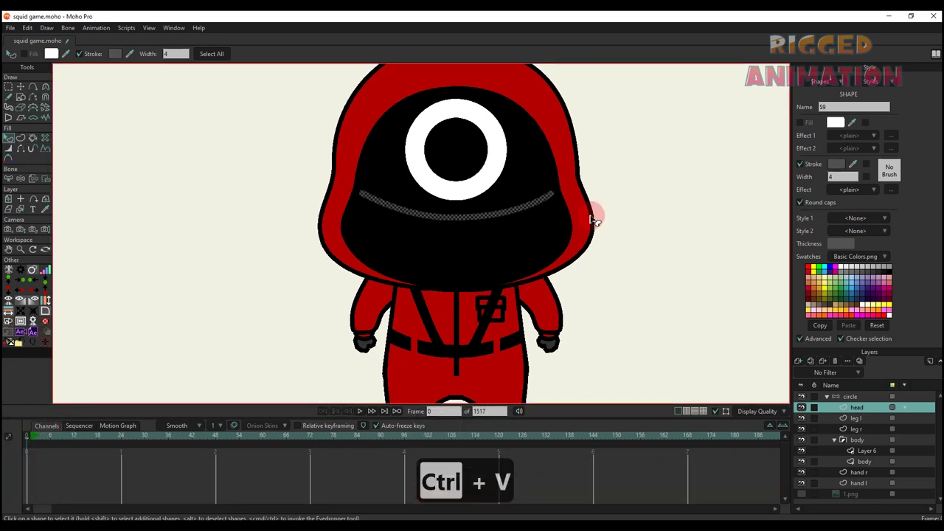
{"action": "type", "text": "3"}
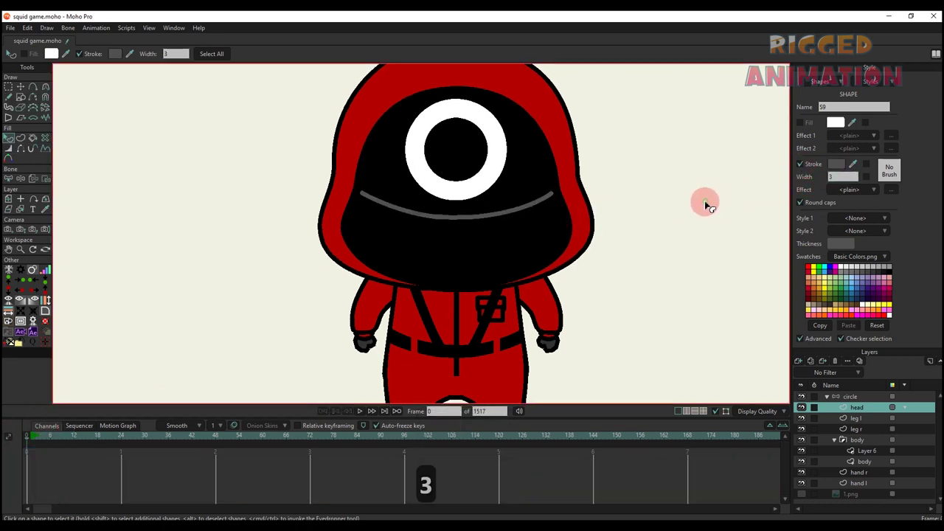
{"action": "scroll", "coordinate": [514, 252], "scroll_direction": "down", "scroll_amount": 5}
{"action": "scroll", "coordinate": [514, 252], "scroll_direction": "up", "scroll_amount": 5}
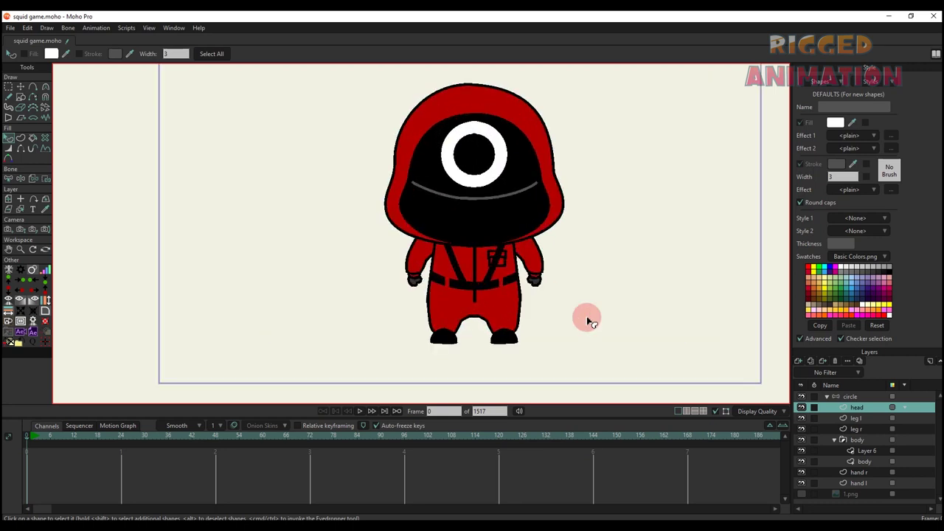
Test the rig on frame 8 of the circle bone layer by tilting the head and raising both arms
{"action": "left_click", "coordinate": [856, 398]}
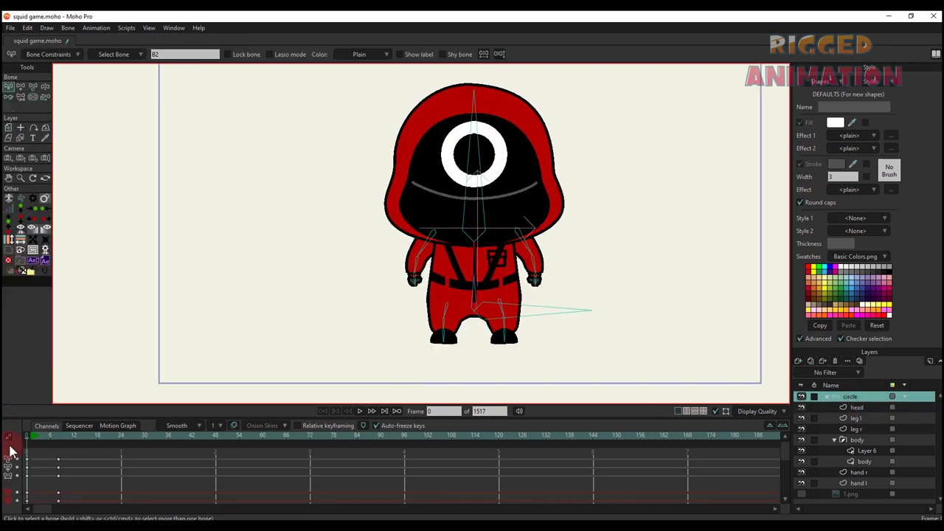
{"action": "left_click", "coordinate": [53, 440]}
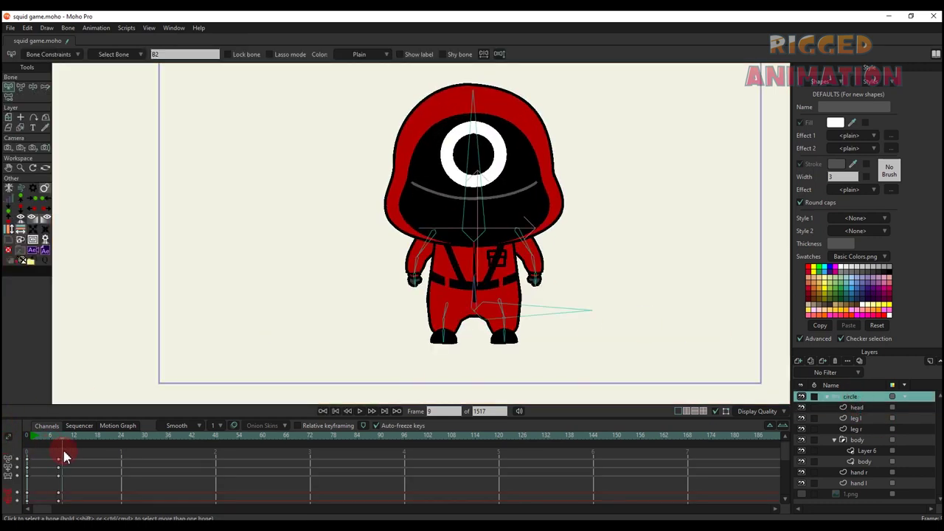
{"action": "key", "text": "t"}
{"action": "left_click_drag", "start_coordinate": [480, 157], "coordinate": [494, 151]}
{"action": "scroll", "coordinate": [406, 248], "scroll_direction": "up", "scroll_amount": 2}
{"action": "left_click_drag", "start_coordinate": [424, 250], "coordinate": [386, 244]}
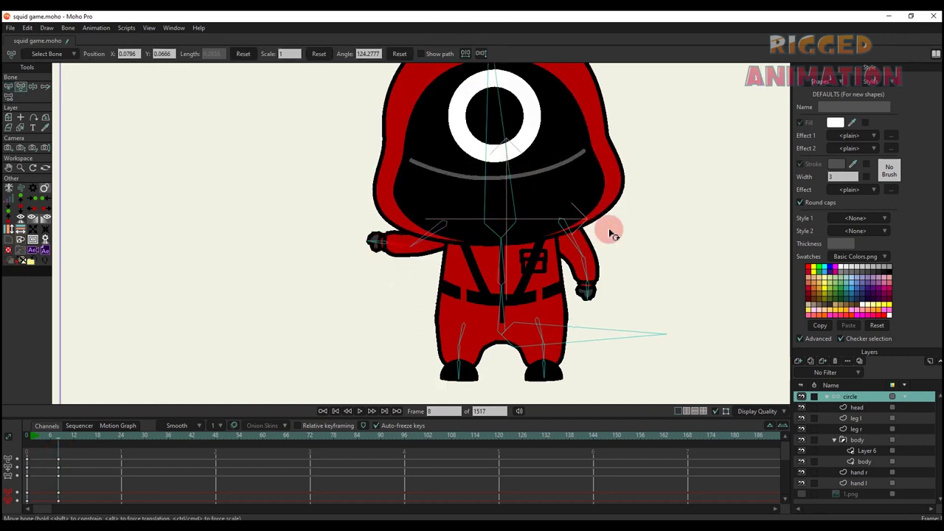
{"action": "left_click_drag", "start_coordinate": [611, 234], "coordinate": [630, 221]}
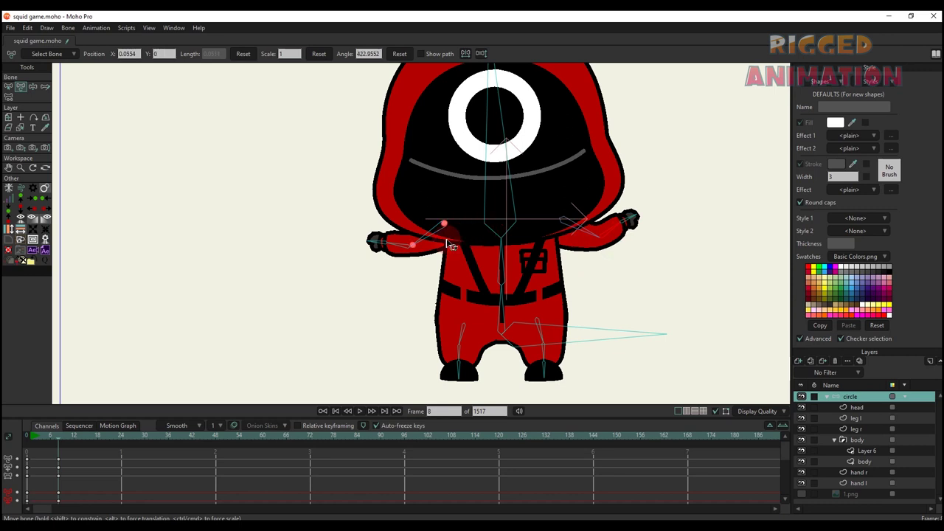
{"action": "left_click_drag", "start_coordinate": [452, 245], "coordinate": [376, 227]}
{"action": "scroll", "coordinate": [376, 228], "scroll_direction": "up", "scroll_amount": 2}
{"action": "left_click", "coordinate": [662, 219]}
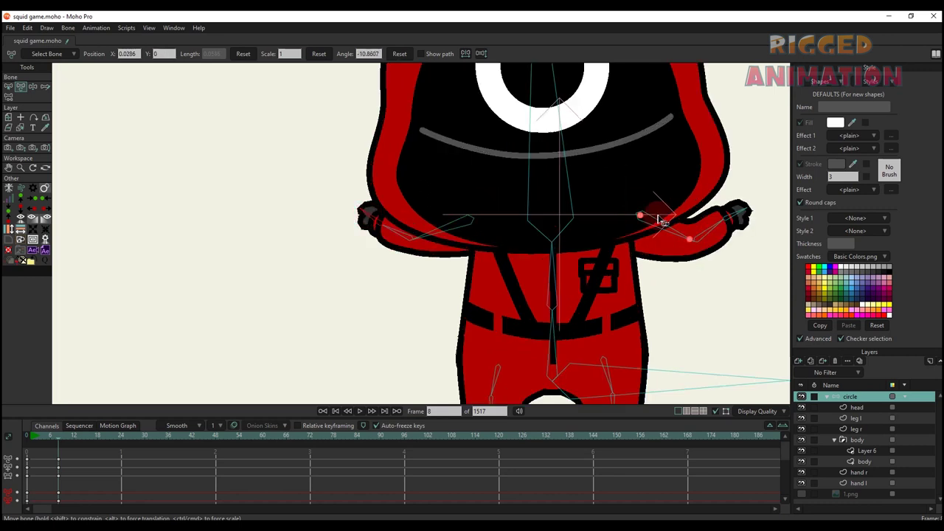
Test the torso bone on frame 8, and delete the circle layer's keyframes on that frame to clear the test pose
{"action": "scroll", "coordinate": [664, 238], "scroll_direction": "down", "scroll_amount": 5}
{"action": "scroll", "coordinate": [601, 242], "scroll_direction": "up", "scroll_amount": 3}
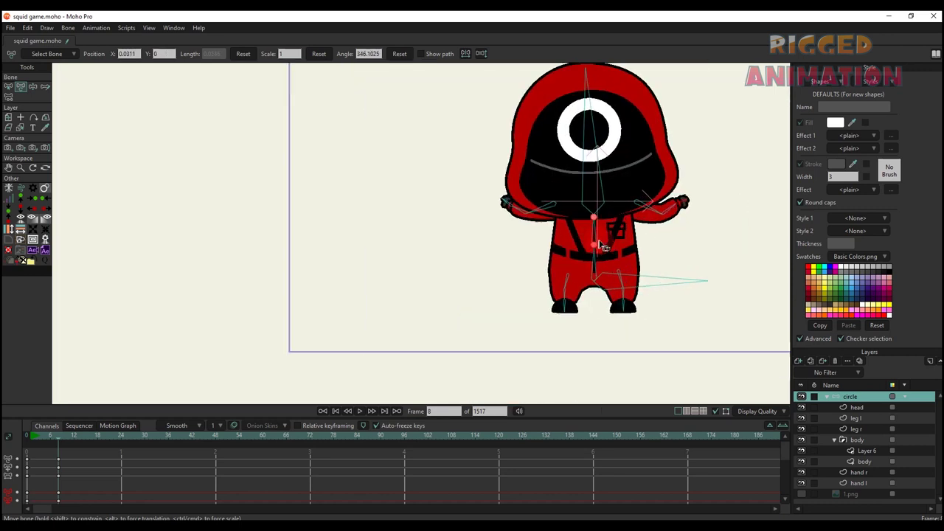
{"action": "left_click_drag", "start_coordinate": [596, 239], "coordinate": [600, 213]}
{"action": "left_click_drag", "start_coordinate": [90, 503], "coordinate": [3, 384]}
{"action": "key", "text": "BackSpace"}
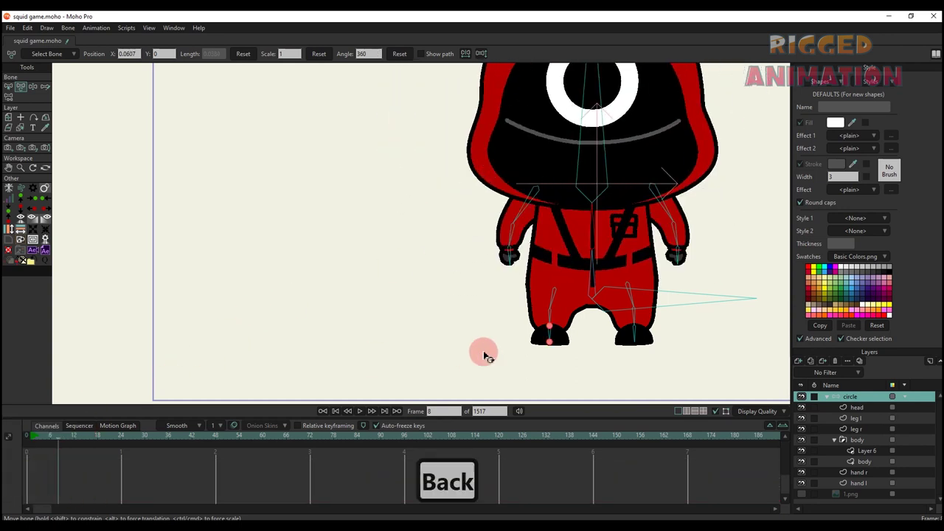
Test the leg l bones on frame 8 by moving the leg, and delete the resulting keyframes on that frame
{"action": "scroll", "coordinate": [512, 303], "scroll_direction": "up", "scroll_amount": 2}
{"action": "mouse_move", "coordinate": [557, 301]}
{"action": "left_mouse_down"}
{"action": "mouse_move", "coordinate": [545, 287]}
{"action": "mouse_move", "coordinate": [539, 308]}
{"action": "mouse_move", "coordinate": [527, 307]}
{"action": "mouse_move", "coordinate": [588, 321]}
{"action": "mouse_move", "coordinate": [539, 311]}
{"action": "mouse_move", "coordinate": [565, 317]}
{"action": "left_mouse_up"}
{"action": "scroll", "coordinate": [79, 472], "scroll_direction": "down", "scroll_amount": 1}
{"action": "left_click_drag", "start_coordinate": [71, 487], "coordinate": [9, 427]}
{"action": "key", "text": "BackSpace"}
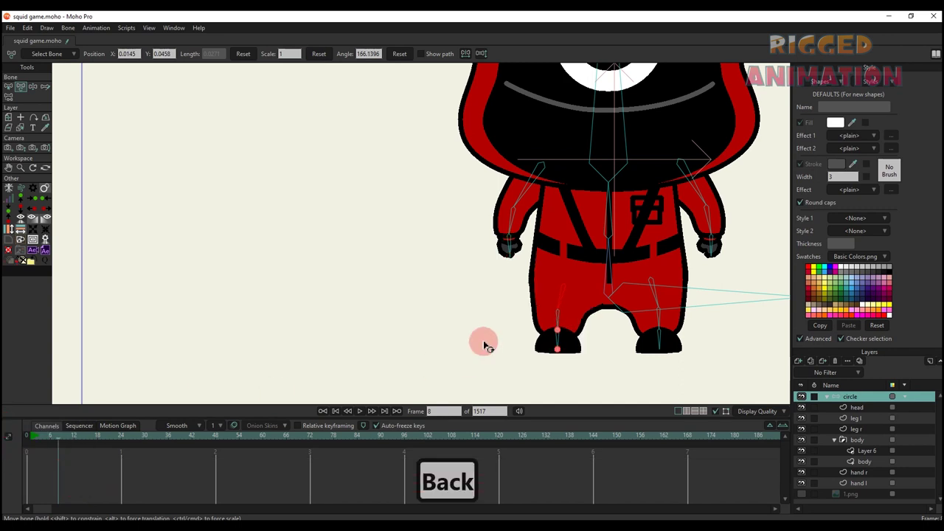
Set the angle constraints of bone B10, the leg l thigh bone, to a minimum of -90 and a maximum of 70 degrees
{"action": "left_click", "coordinate": [516, 214]}
{"action": "left_click", "coordinate": [8, 86]}
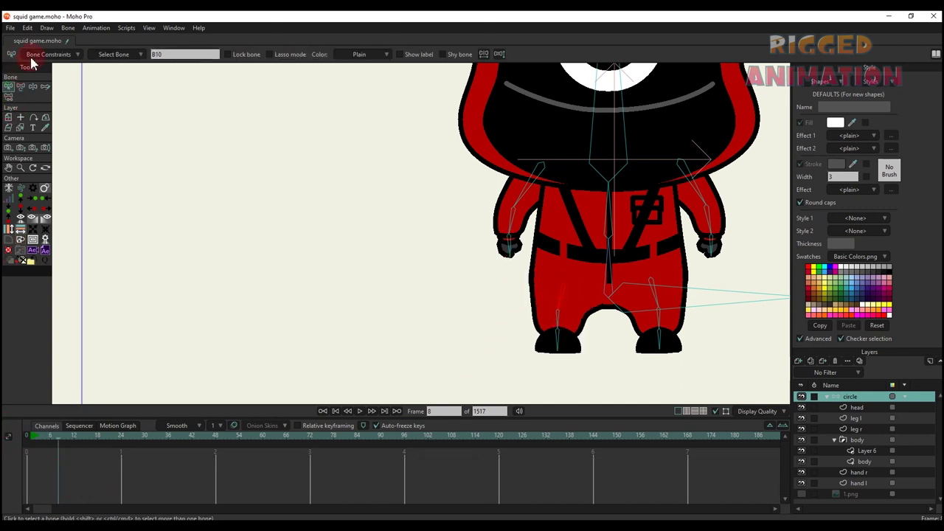
{"action": "left_click", "coordinate": [37, 56]}
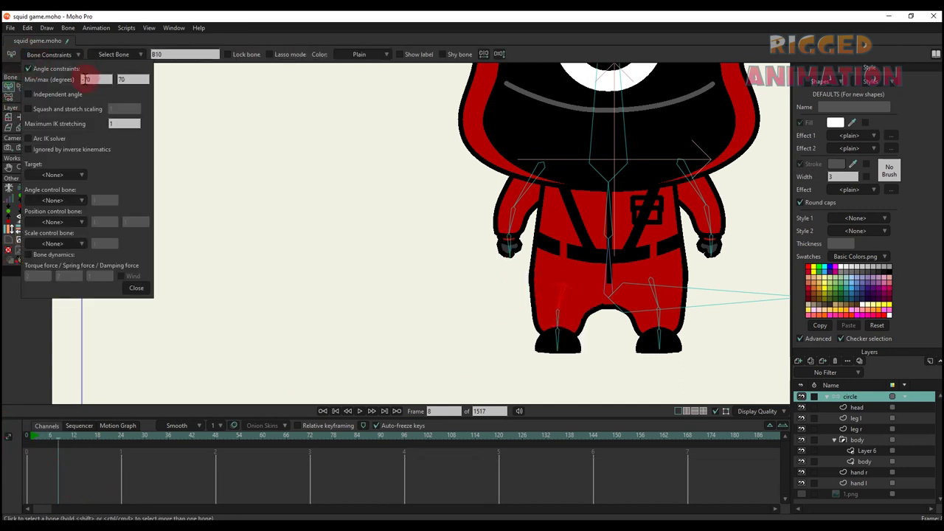
{"action": "type", "text": "90"}
{"action": "left_click_drag", "start_coordinate": [128, 80], "coordinate": [116, 76]}
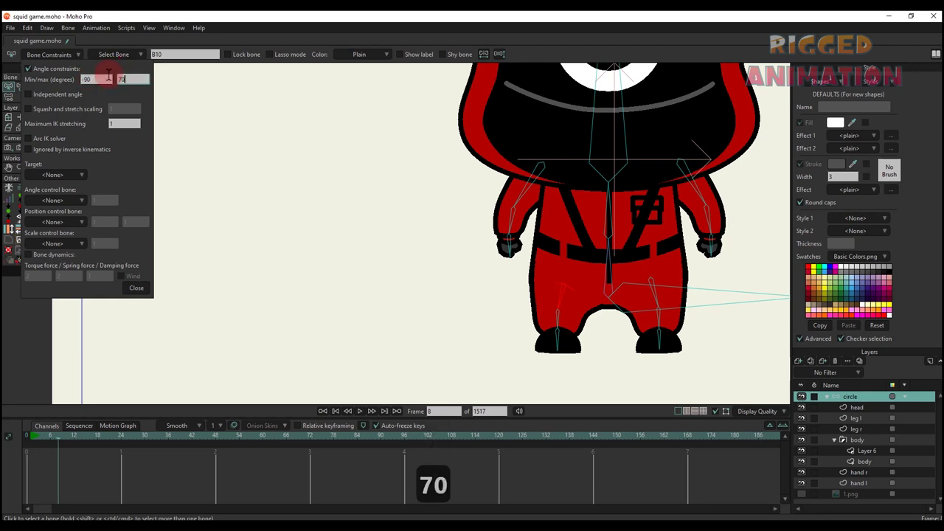
{"action": "type", "text": "70"}
{"action": "key", "text": "Return"}
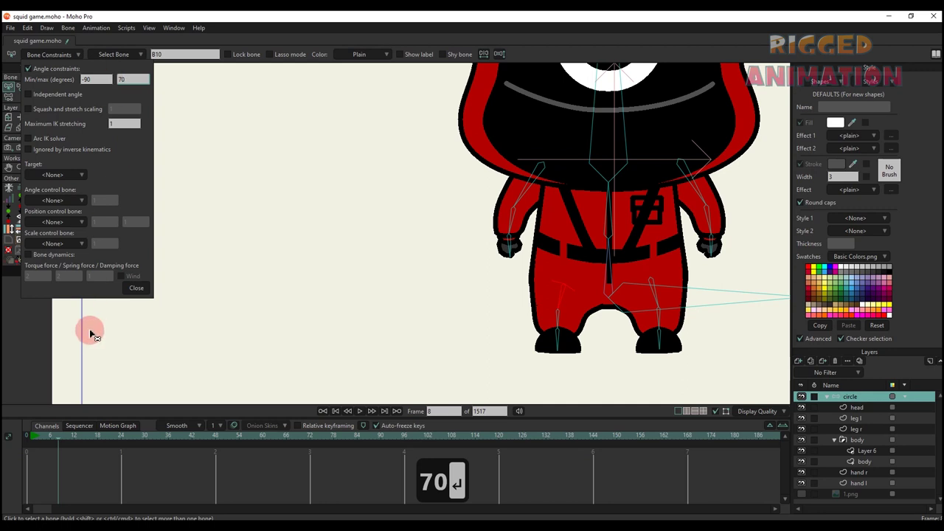
Create a smart bone action for B10 from frame 0, and rotate the bone to raise the leg outward on frame 24
{"action": "left_click", "coordinate": [30, 435]}
{"action": "left_click", "coordinate": [190, 359]}
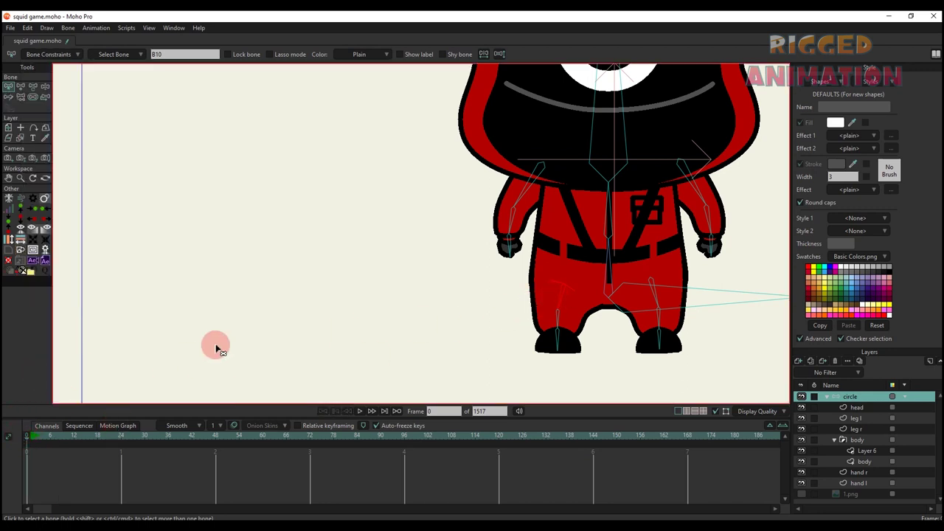
{"action": "key", "text": "ctrl+k"}
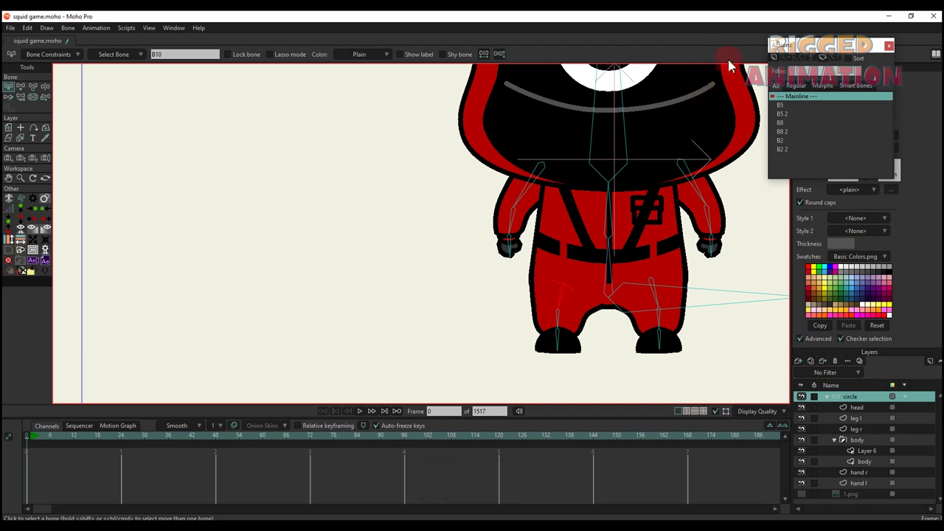
{"action": "left_click", "coordinate": [773, 63]}
{"action": "left_click", "coordinate": [481, 304]}
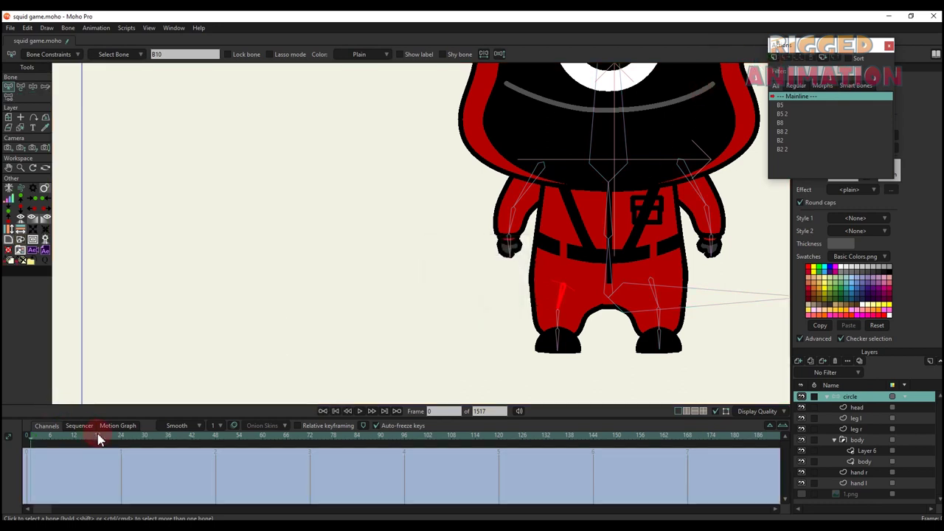
{"action": "key", "text": "t"}
{"action": "left_click_drag", "start_coordinate": [559, 304], "coordinate": [517, 256]}
On frame 24 of the B10 action, move the upper corner point of the leg l shape outward to the hip edge
{"action": "scroll", "coordinate": [612, 277], "scroll_direction": "up", "scroll_amount": 2}
{"action": "scroll", "coordinate": [603, 283], "scroll_direction": "up", "scroll_amount": 2}
{"action": "right_click", "coordinate": [550, 267], "text": "alt"}
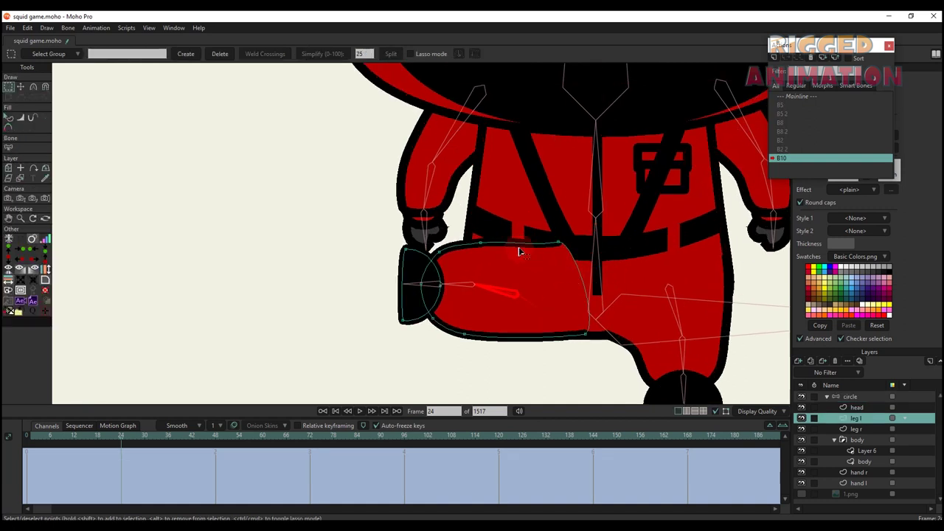
{"action": "key", "text": "t"}
{"action": "left_click_drag", "start_coordinate": [554, 246], "coordinate": [466, 255]}
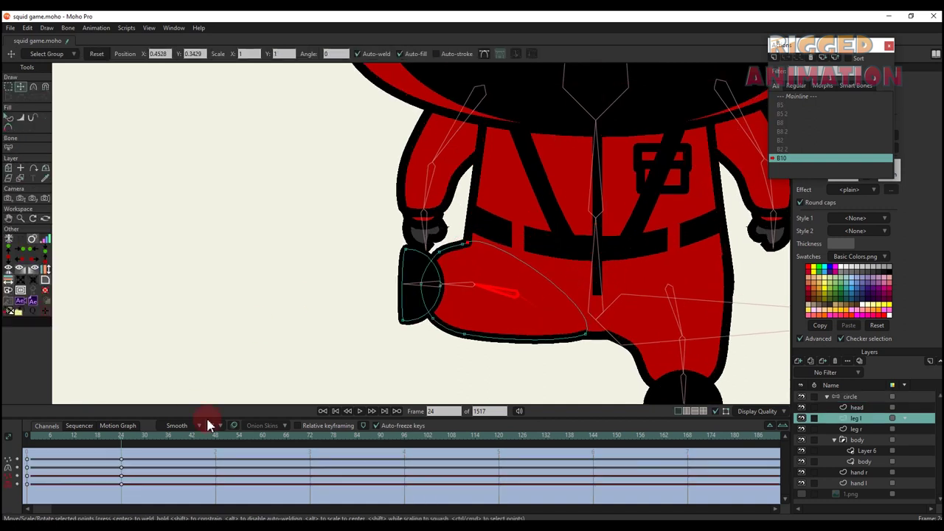
Scrub the B10 action, and on frame 11 move the leg l hip point to line up with the body outline
{"action": "mouse_move", "coordinate": [31, 445]}
{"action": "left_mouse_down"}
{"action": "mouse_move", "coordinate": [40, 436]}
{"action": "mouse_move", "coordinate": [65, 449]}
{"action": "mouse_move", "coordinate": [109, 447]}
{"action": "mouse_move", "coordinate": [31, 438]}
{"action": "left_mouse_up"}
{"action": "left_click", "coordinate": [122, 441]}
{"action": "scroll", "coordinate": [466, 251], "scroll_direction": "up", "scroll_amount": 2}
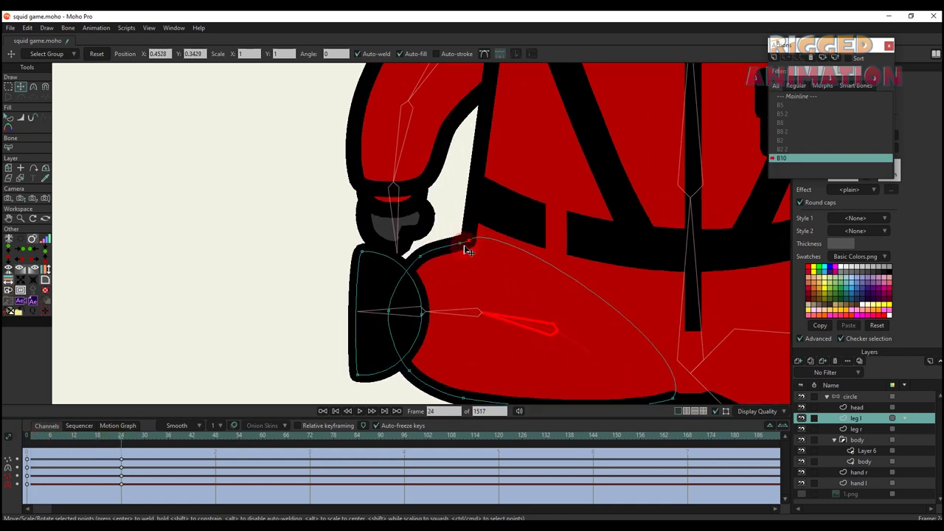
{"action": "left_click", "coordinate": [71, 436]}
{"action": "left_click_drag", "start_coordinate": [478, 293], "coordinate": [469, 276]}
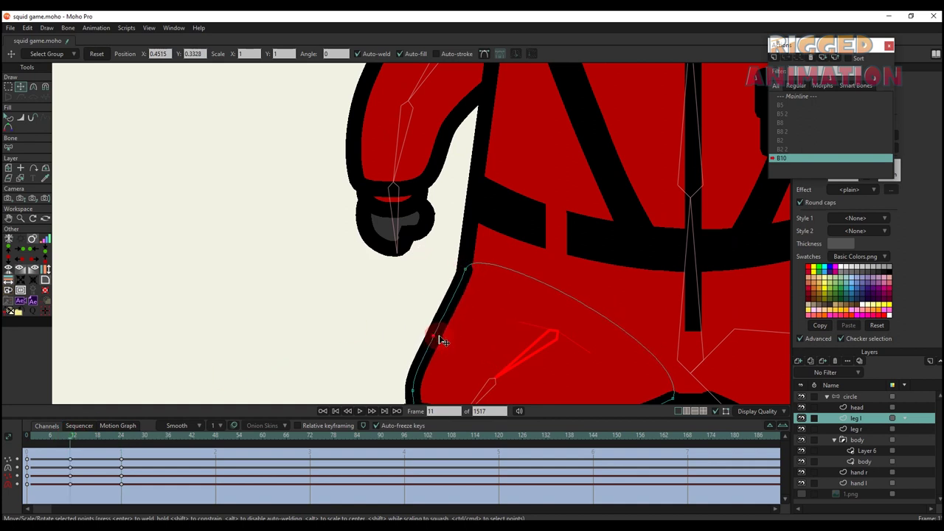
Scrub the B10 action from frame 0 to 24 with the bones hidden to check the raised leg's deformation
{"action": "key", "text": "q"}
{"action": "scroll", "coordinate": [446, 347], "scroll_direction": "down", "scroll_amount": 3}
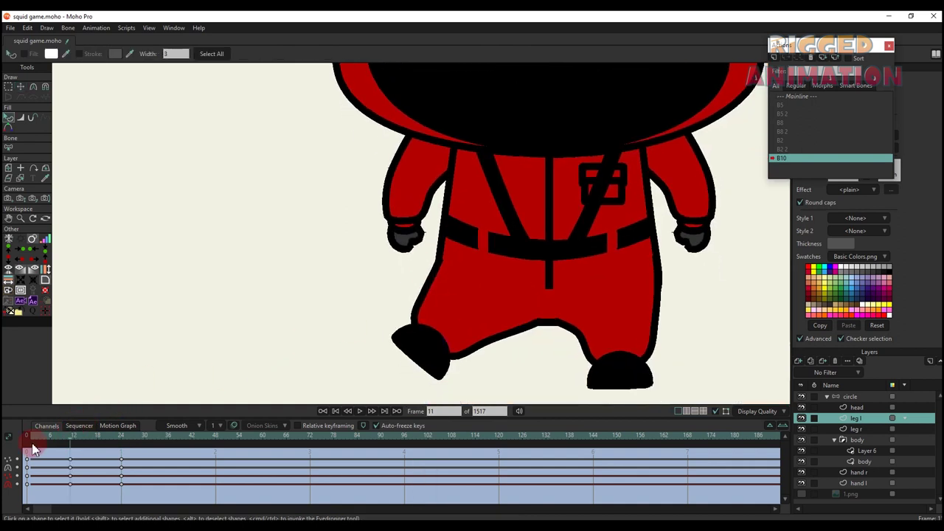
{"action": "left_click_drag", "start_coordinate": [32, 450], "coordinate": [122, 452]}
{"action": "scroll", "coordinate": [426, 312], "scroll_direction": "down", "scroll_amount": 2}
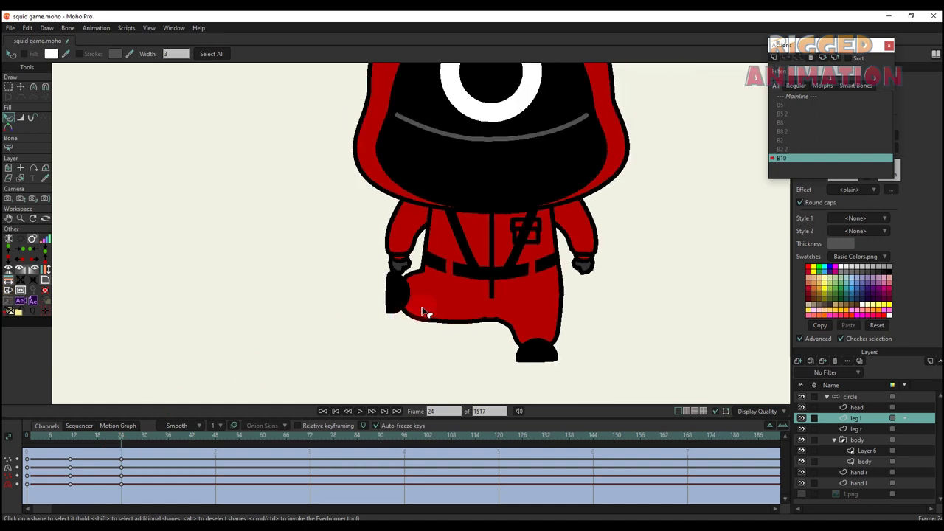
{"action": "scroll", "coordinate": [462, 305], "scroll_direction": "up", "scroll_amount": 1}
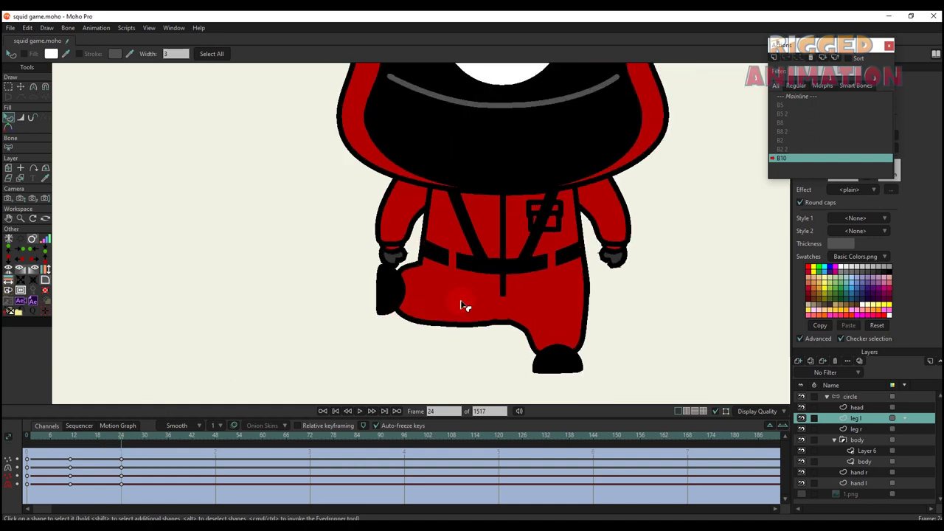
Return to the Mainline on the circle layer, create a second smart bone action for B10, and swing the leg inward on frame 24
{"action": "left_click", "coordinate": [794, 99]}
{"action": "left_click", "coordinate": [849, 397]}
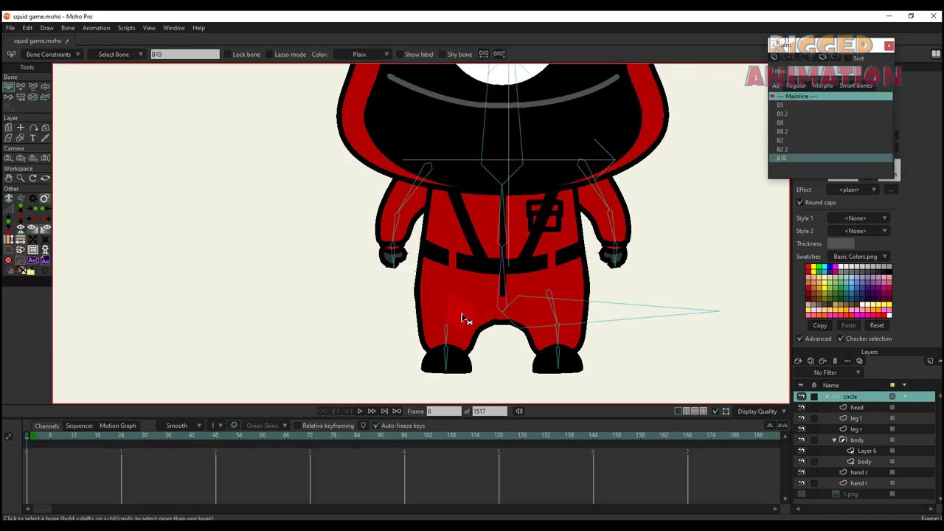
{"action": "key", "text": "t"}
{"action": "left_click", "coordinate": [710, 145]}
{"action": "left_click", "coordinate": [774, 57]}
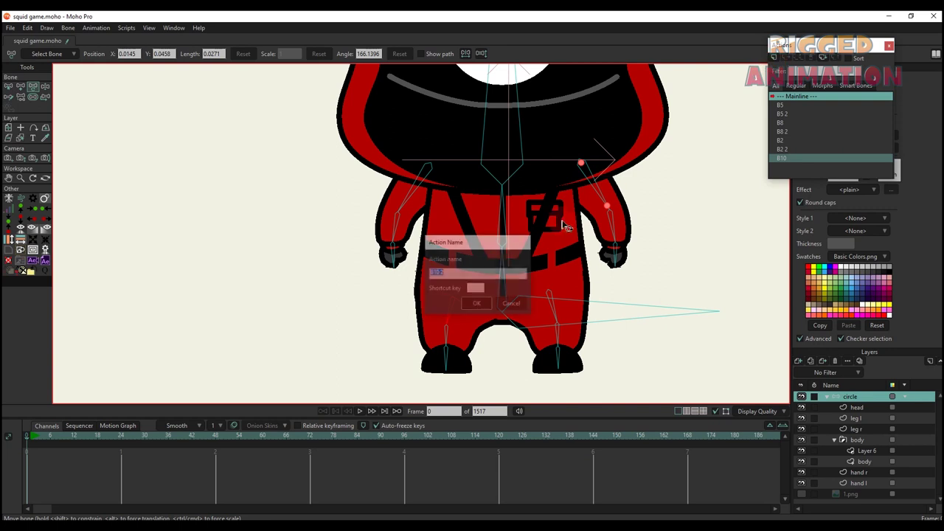
{"action": "left_click", "coordinate": [474, 304]}
{"action": "left_click", "coordinate": [120, 436]}
{"action": "key", "text": "t"}
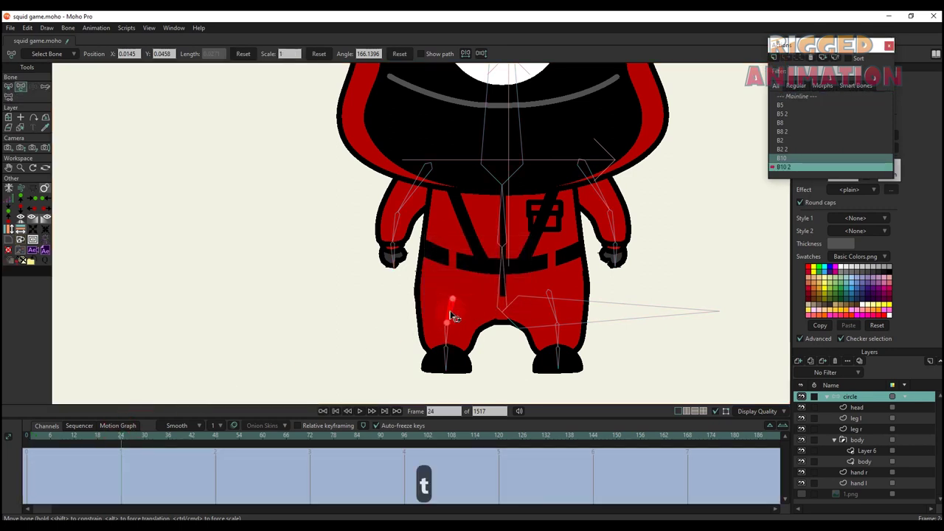
{"action": "left_click_drag", "start_coordinate": [454, 317], "coordinate": [481, 315]}
On frame 24 of the B10 2 action, move the leg l shape's outer points up to the hip and adjust their curvature
{"action": "scroll", "coordinate": [481, 315], "scroll_direction": "up", "scroll_amount": 2}
{"action": "right_click", "coordinate": [509, 285], "text": "alt"}
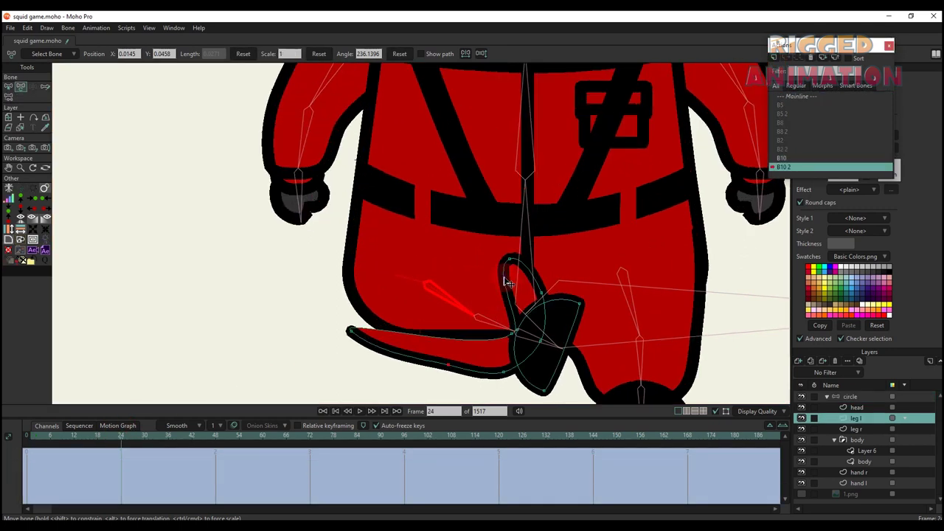
{"action": "left_click_drag", "start_coordinate": [442, 339], "coordinate": [439, 315]}
{"action": "key", "text": "t"}
{"action": "left_click_drag", "start_coordinate": [346, 314], "coordinate": [344, 247]}
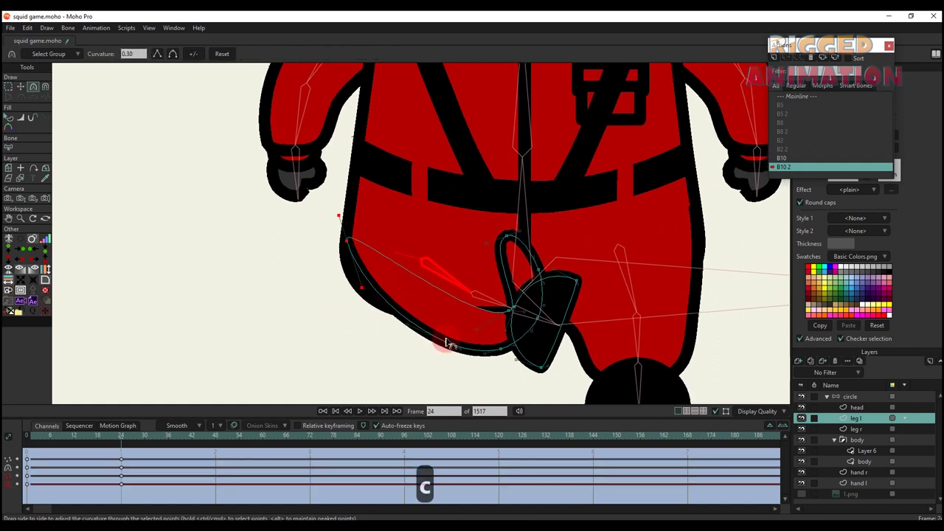
{"action": "left_click", "coordinate": [398, 334], "text": "ctrl"}
{"action": "left_click_drag", "start_coordinate": [396, 332], "coordinate": [398, 328]}
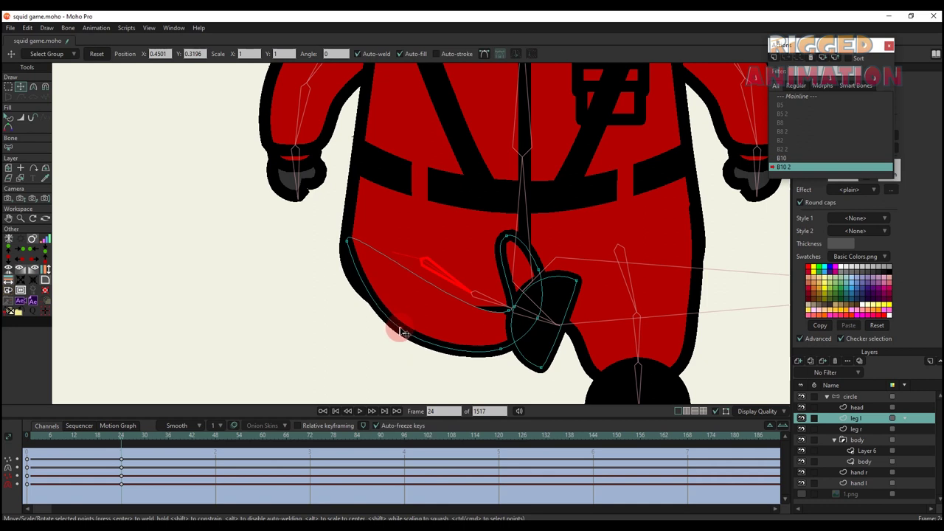
Move the leg l shape's inner point up towards the crotch, and shift the outer thigh point out to smooth the outline on frame 24
{"action": "left_click_drag", "start_coordinate": [506, 314], "coordinate": [498, 256]}
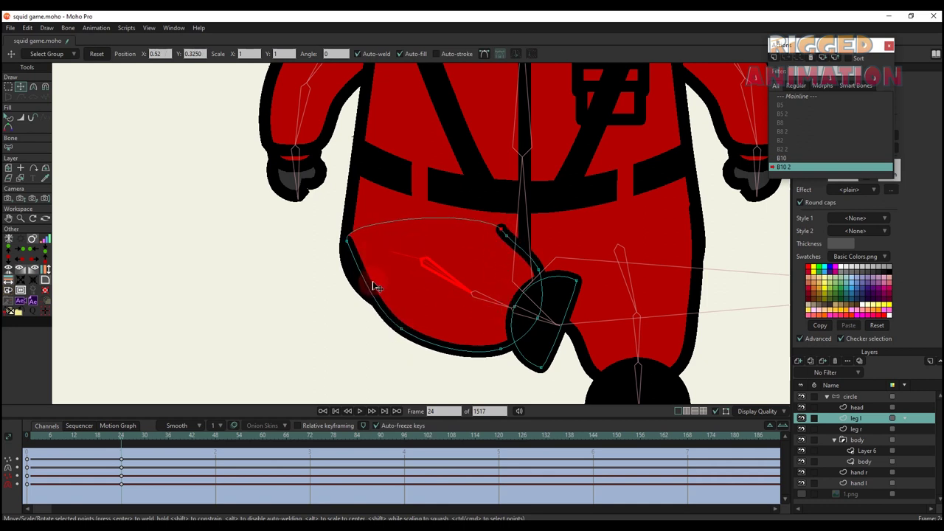
{"action": "left_click_drag", "start_coordinate": [391, 327], "coordinate": [350, 285]}
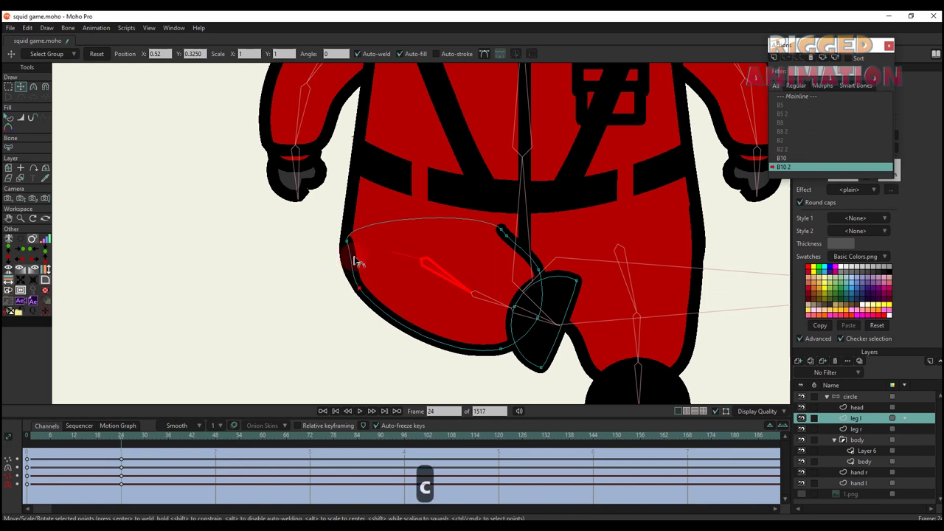
{"action": "key", "text": "c"}
{"action": "key", "text": "t"}
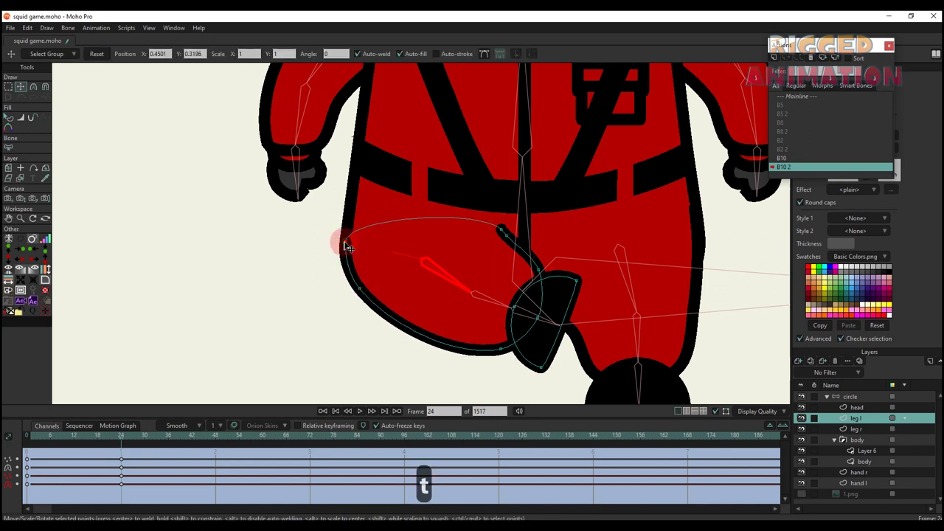
{"action": "key", "text": "q"}
{"action": "scroll", "coordinate": [384, 270], "scroll_direction": "down", "scroll_amount": 3}
{"action": "left_click", "coordinate": [243, 344]}
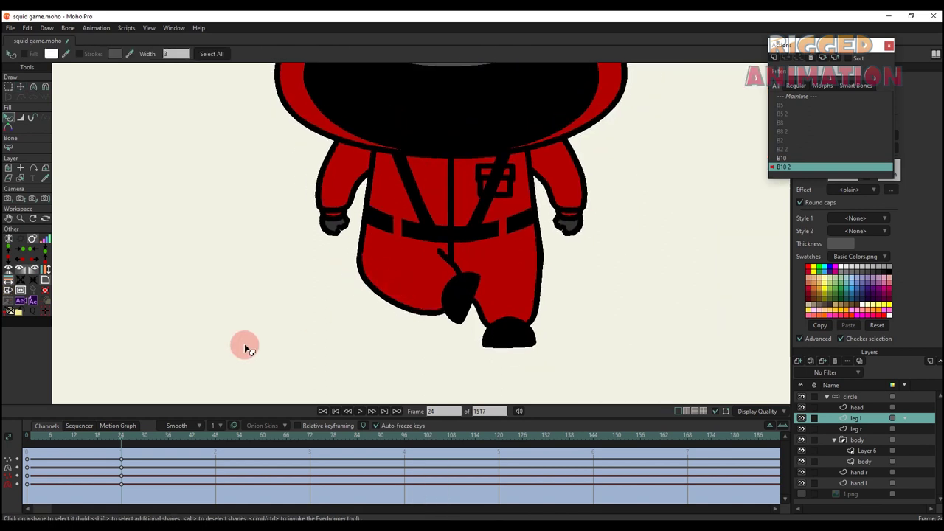
On frame 12 of the B10 2 action, adjust the outer hip and thigh points of leg l to follow the body outline
{"action": "left_click_drag", "start_coordinate": [40, 445], "coordinate": [73, 442]}
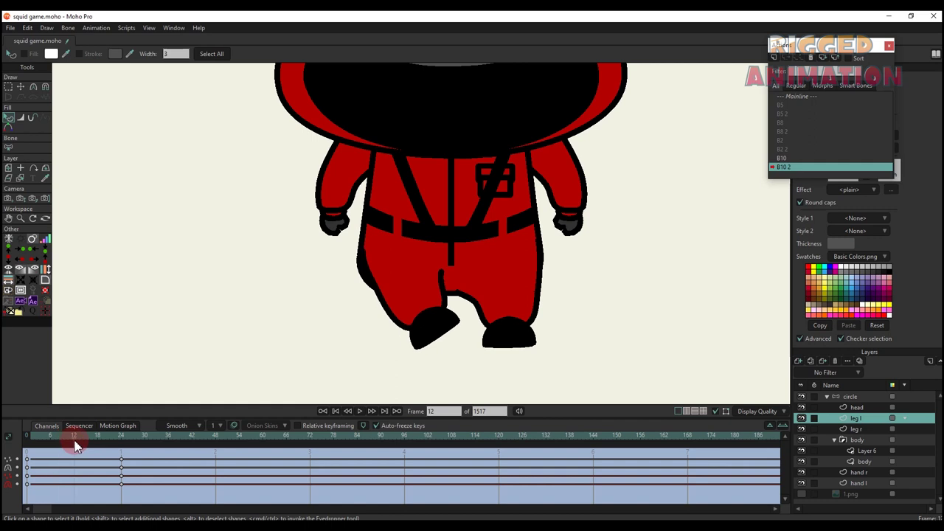
{"action": "key", "text": "t"}
{"action": "scroll", "coordinate": [405, 263], "scroll_direction": "up", "scroll_amount": 3}
{"action": "left_click_drag", "start_coordinate": [352, 304], "coordinate": [339, 295]}
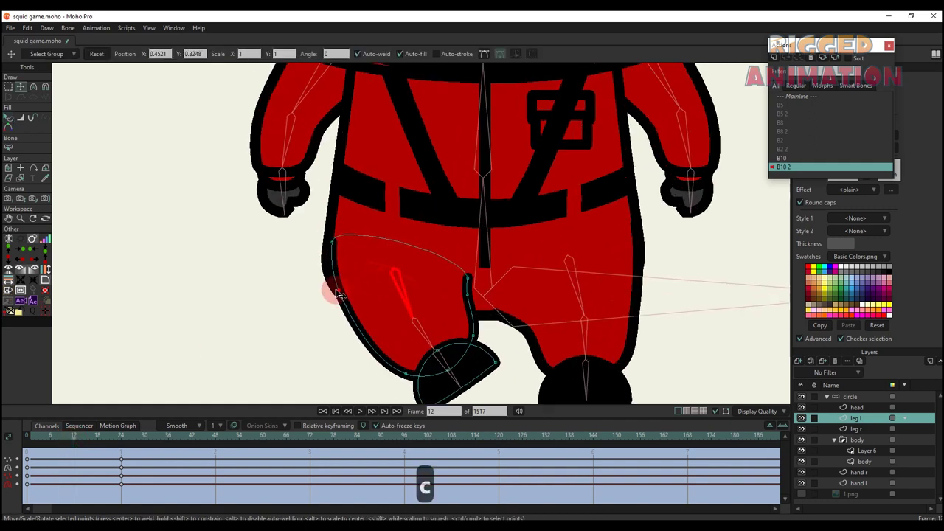
{"action": "key", "text": "c"}
{"action": "key", "text": "t"}
{"action": "left_click_drag", "start_coordinate": [332, 243], "coordinate": [329, 245]}
{"action": "scroll", "coordinate": [338, 295], "scroll_direction": "up", "scroll_amount": 2}
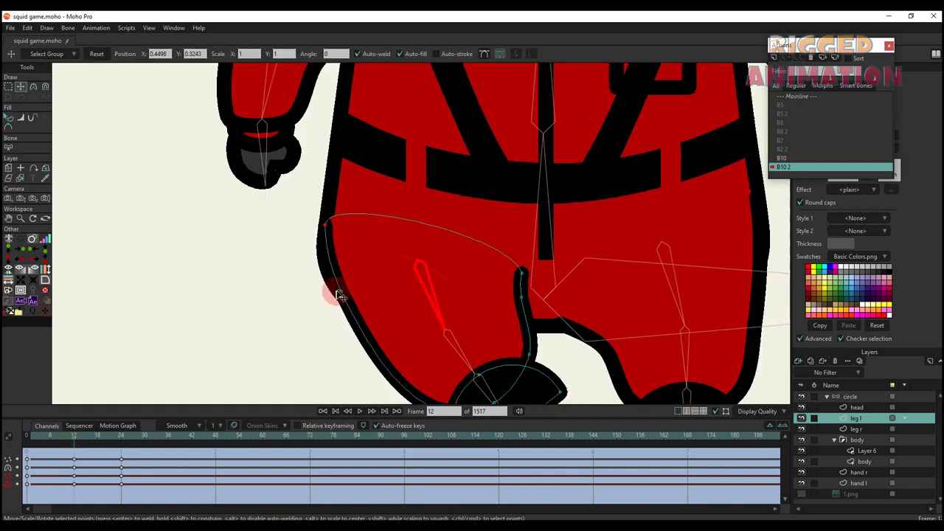
{"action": "left_click_drag", "start_coordinate": [339, 295], "coordinate": [332, 296]}
Scrub the B10 2 action up to frame 24 with the bones hidden to check the inward leg swing
{"action": "key", "text": "q"}
{"action": "scroll", "coordinate": [343, 303], "scroll_direction": "down", "scroll_amount": 3}
{"action": "left_click", "coordinate": [188, 391]}
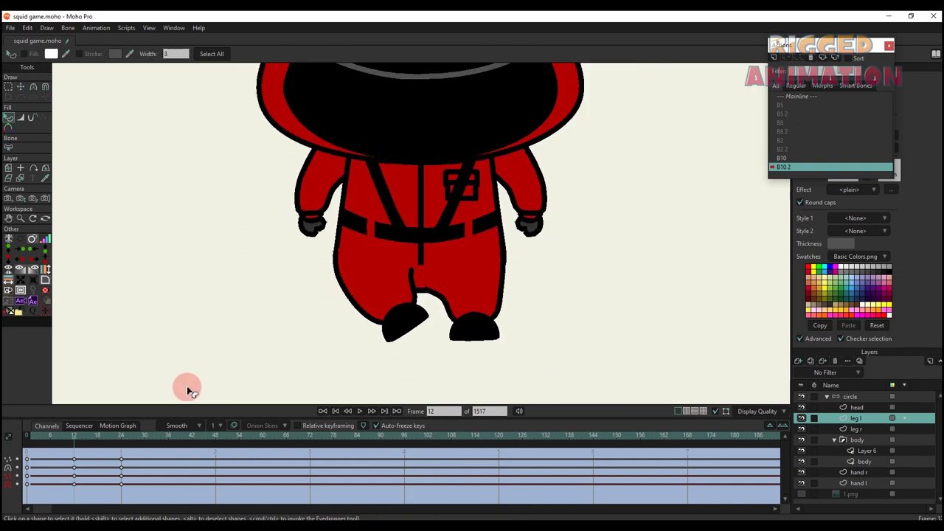
{"action": "left_click_drag", "start_coordinate": [53, 441], "coordinate": [62, 445]}
{"action": "left_click_drag", "start_coordinate": [95, 444], "coordinate": [129, 459]}
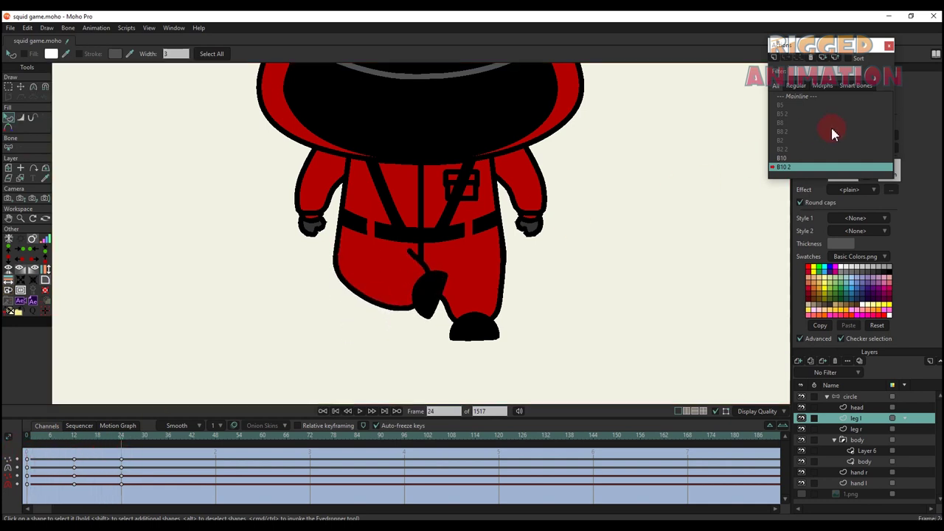
Return to the Mainline on the circle layer, and set the maximum angle constraint of thigh bone B13 to 90 degrees
{"action": "left_click", "coordinate": [809, 99]}
{"action": "left_click", "coordinate": [848, 398]}
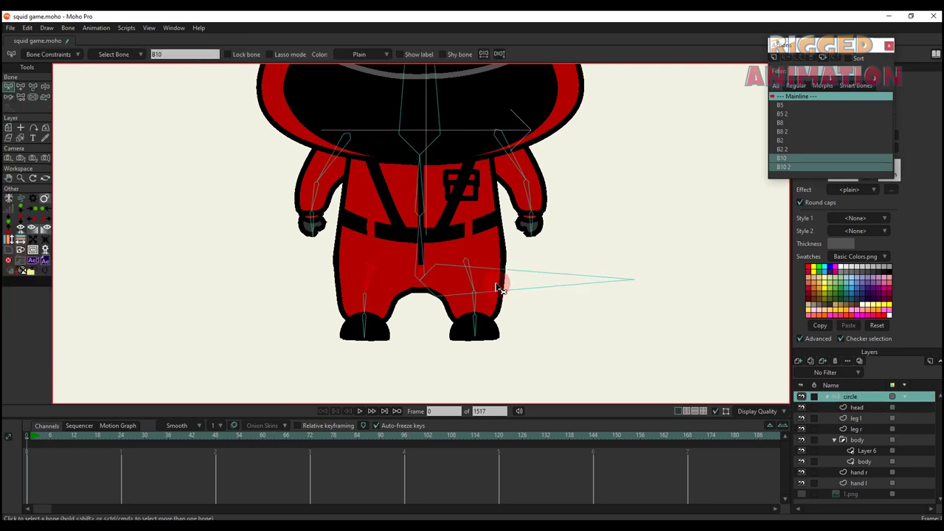
{"action": "key", "text": "t"}
{"action": "left_click", "coordinate": [9, 87]}
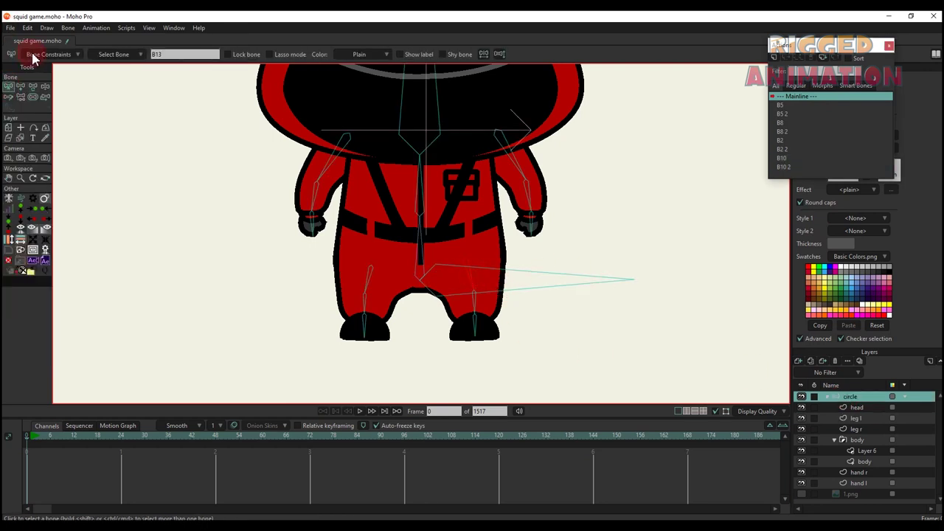
{"action": "left_click", "coordinate": [34, 55]}
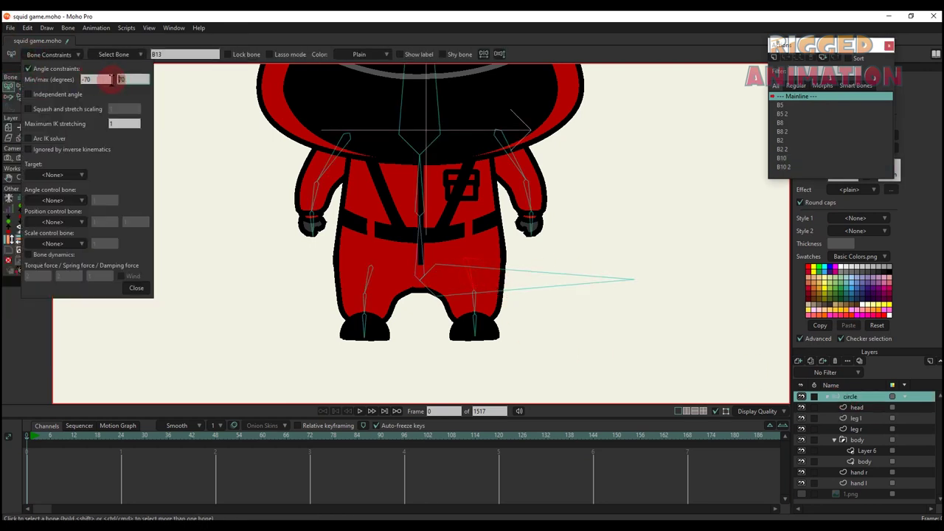
{"action": "left_click", "coordinate": [112, 79]}
{"action": "type", "text": "90"}
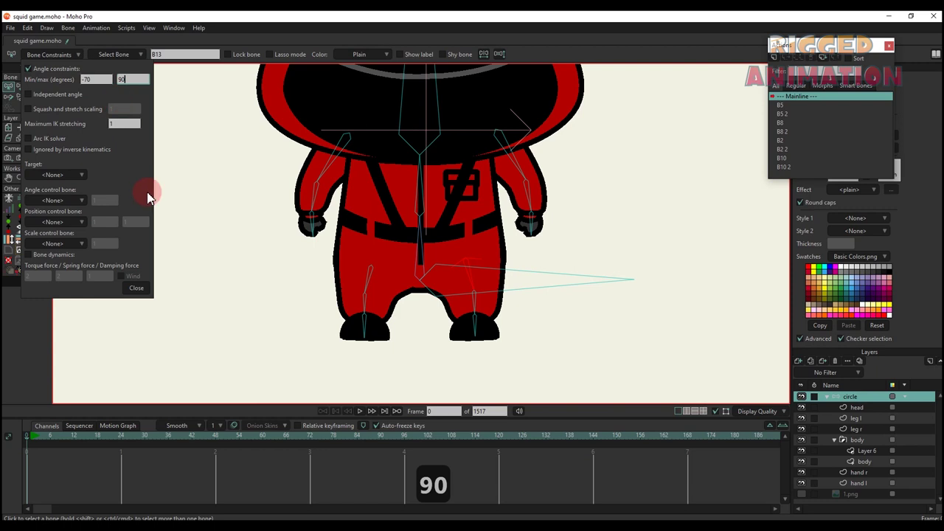
{"action": "left_click", "coordinate": [137, 288]}
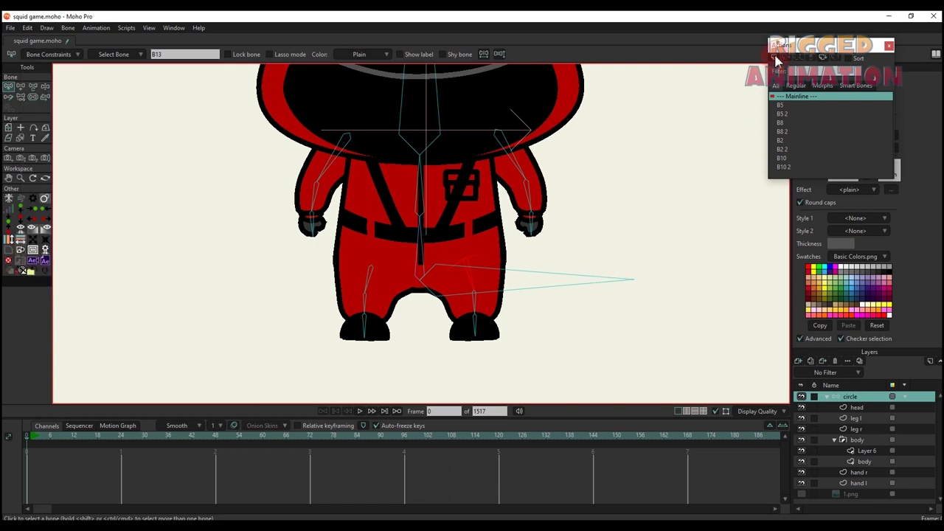
Create a smart bone action for thigh bone B13 and rotate the bone outward on frame 24 to raise the leg sideways
{"action": "left_click", "coordinate": [775, 62]}
{"action": "left_click", "coordinate": [468, 308]}
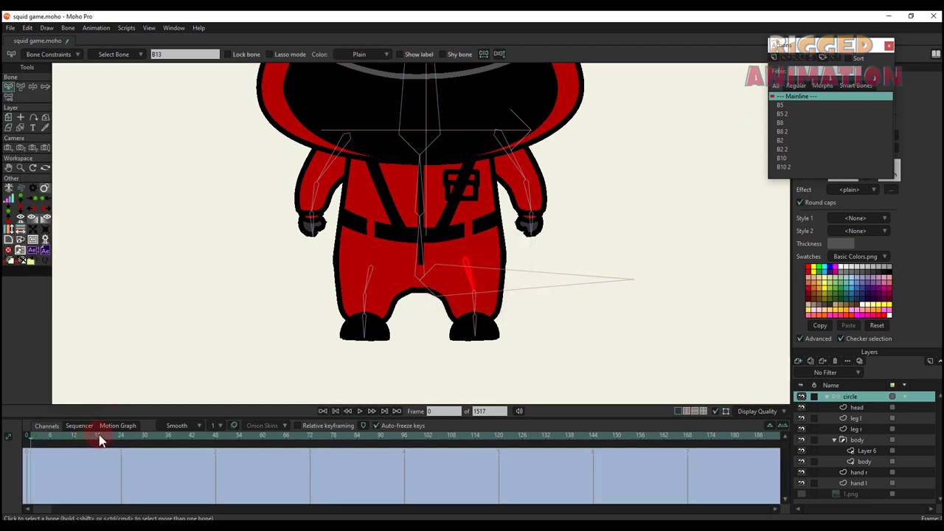
{"action": "left_click", "coordinate": [120, 437]}
{"action": "key", "text": "t"}
{"action": "left_click_drag", "start_coordinate": [472, 283], "coordinate": [501, 240]}
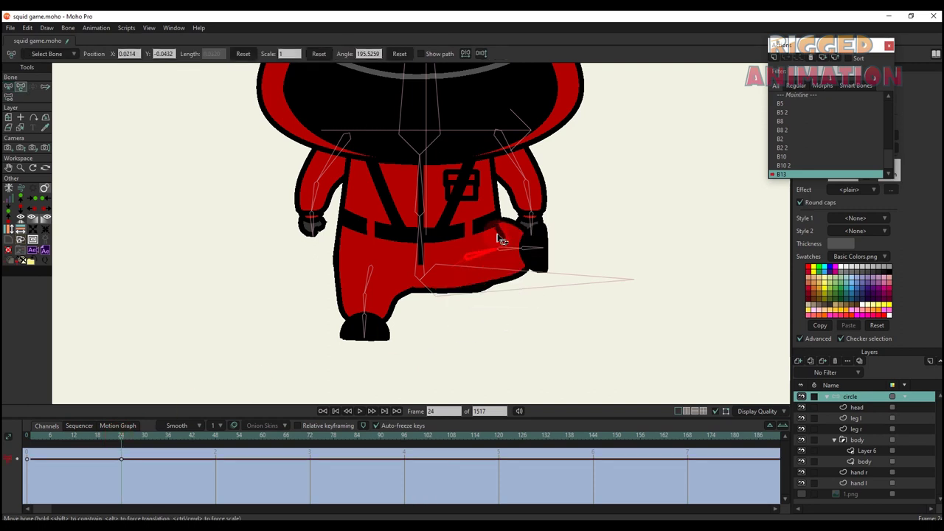
Move the outer hip point of the leg r shape up to remove the fold where the raised thigh meets the body
{"action": "scroll", "coordinate": [499, 239], "scroll_direction": "up", "scroll_amount": 4}
{"action": "right_click", "coordinate": [511, 242], "text": "alt"}
{"action": "key", "text": "t"}
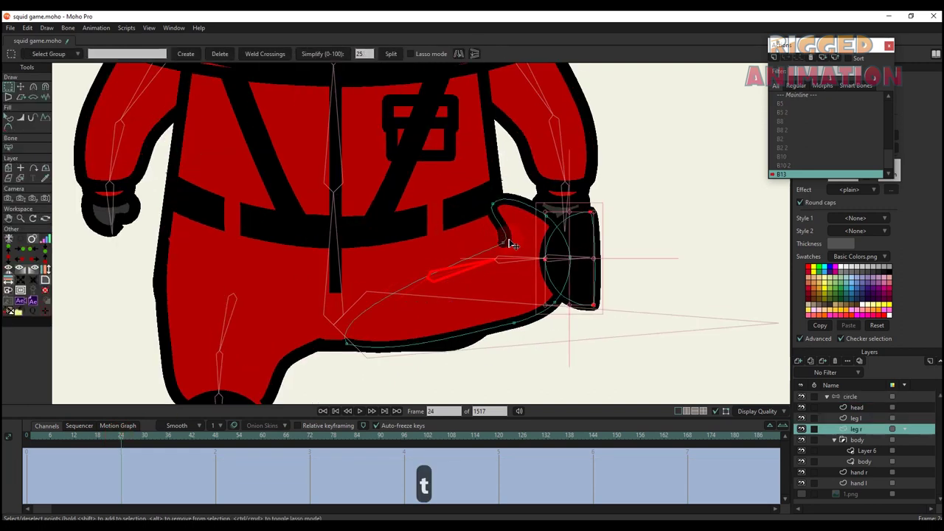
{"action": "mouse_move", "coordinate": [504, 242]}
{"action": "left_mouse_down"}
{"action": "mouse_move", "coordinate": [491, 218]}
{"action": "mouse_move", "coordinate": [502, 219]}
{"action": "mouse_move", "coordinate": [489, 220]}
{"action": "mouse_move", "coordinate": [505, 233]}
{"action": "left_mouse_up"}
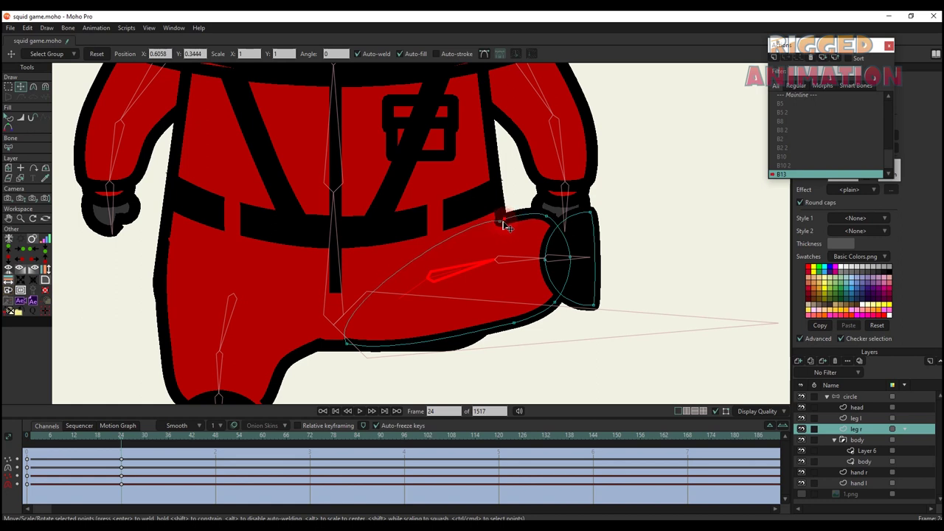
{"action": "key", "text": "q"}
{"action": "scroll", "coordinate": [484, 253], "scroll_direction": "down", "scroll_amount": 2}
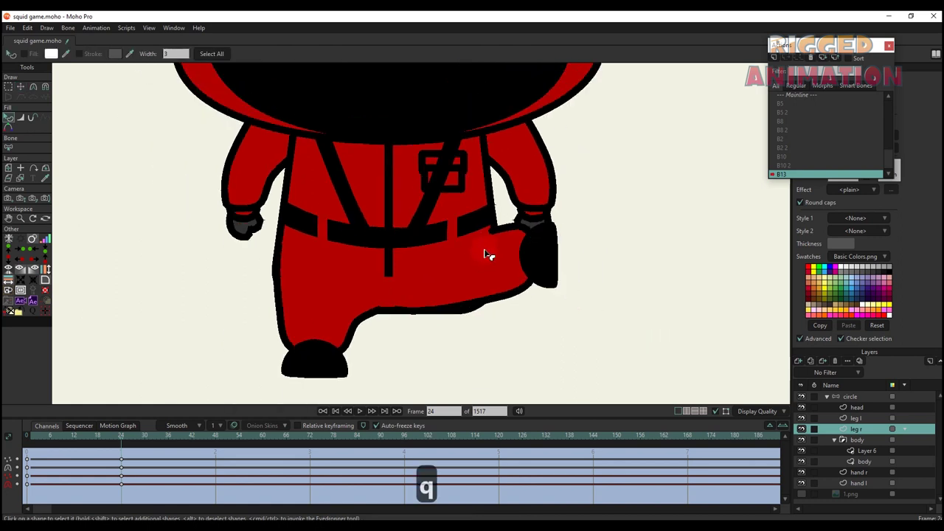
Shift the underside thigh point of leg r to smooth the lower outline of the raised leg
{"action": "scroll", "coordinate": [485, 253], "scroll_direction": "up", "scroll_amount": 2}
{"action": "key", "text": "t"}
{"action": "left_click", "coordinate": [512, 317]}
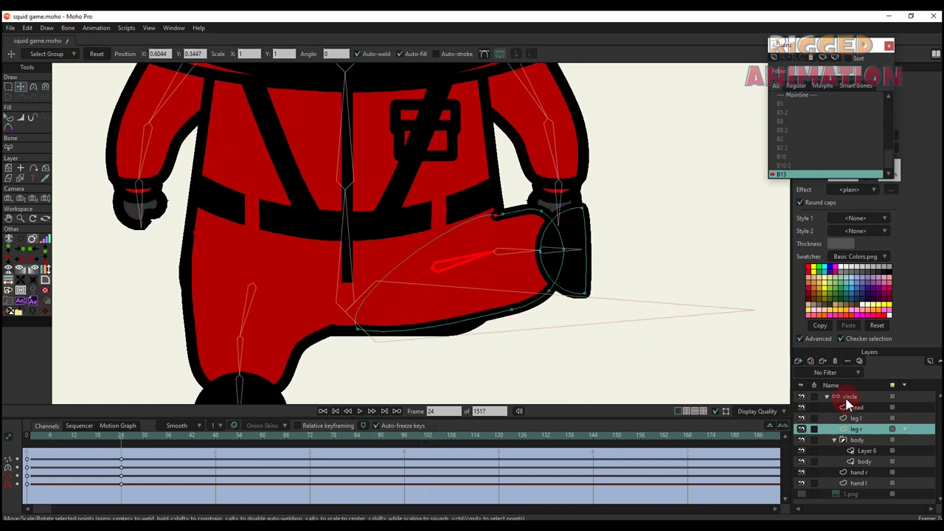
{"action": "left_click_drag", "start_coordinate": [512, 317], "coordinate": [551, 307]}
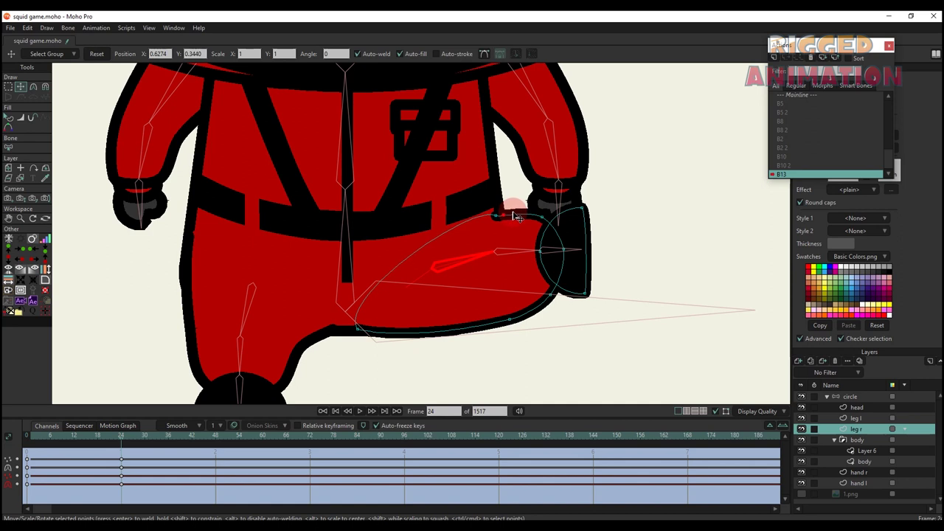
Adjust the curvature of leg r's outer hip point so the raised thigh joins the body side cleanly on frame 24
{"action": "scroll", "coordinate": [502, 220], "scroll_direction": "up", "scroll_amount": 4}
{"action": "key", "text": "c"}
{"action": "left_click_drag", "start_coordinate": [502, 214], "coordinate": [493, 215]}
{"action": "key", "text": "q"}
{"action": "scroll", "coordinate": [510, 234], "scroll_direction": "down", "scroll_amount": 4}
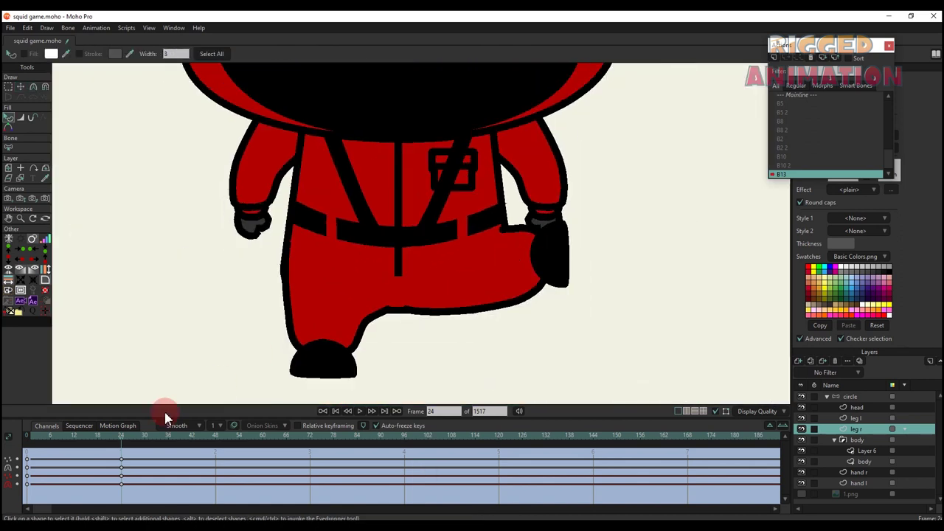
On frame 12 of the B13 action, adjust the outer hip and thigh outline of leg r to follow the body
{"action": "left_click_drag", "start_coordinate": [34, 441], "coordinate": [78, 444]}
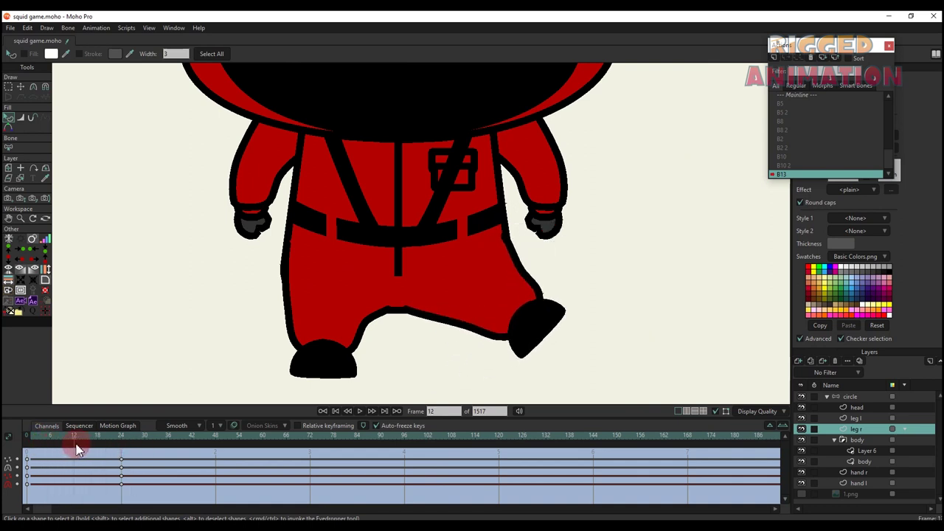
{"action": "key", "text": "t"}
{"action": "scroll", "coordinate": [468, 317], "scroll_direction": "up", "scroll_amount": 3}
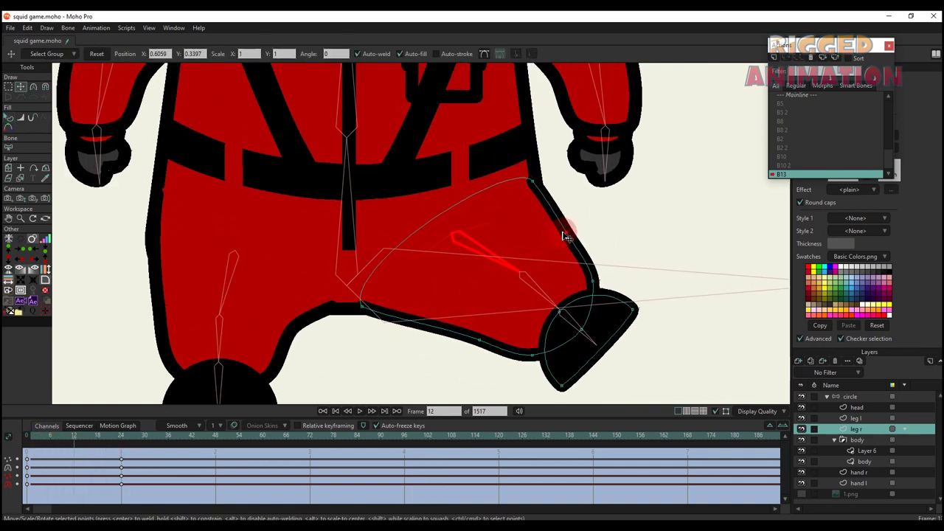
{"action": "key", "text": "q"}
{"action": "scroll", "coordinate": [521, 255], "scroll_direction": "down", "scroll_amount": 2}
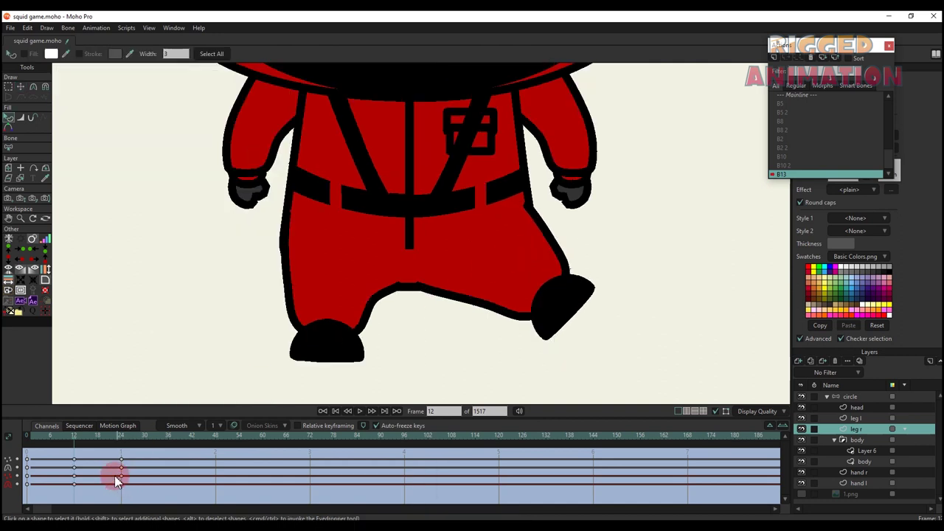
Scrub the B13 action towards frame 24 to check the outward leg swing, and return to the Mainline on the circle layer
{"action": "left_click_drag", "start_coordinate": [79, 441], "coordinate": [102, 444]}
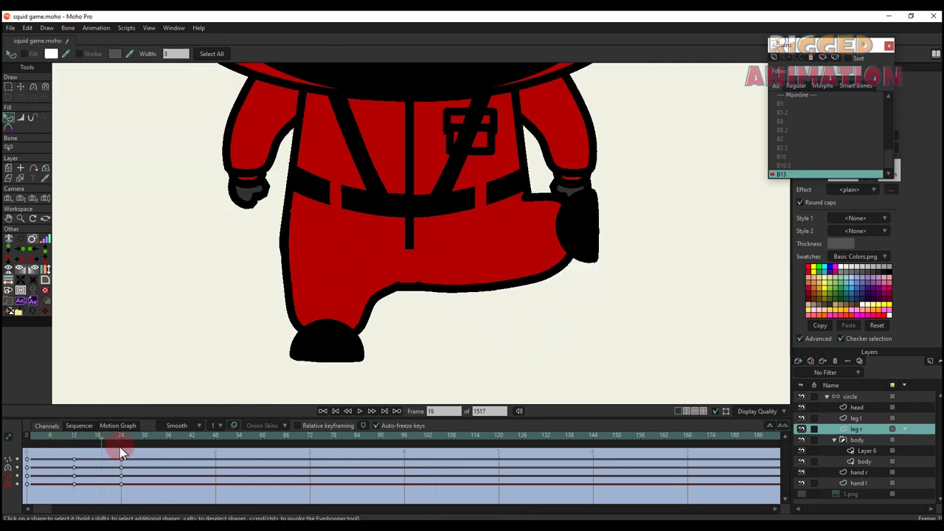
{"action": "double_click", "coordinate": [801, 103]}
{"action": "left_click", "coordinate": [852, 397]}
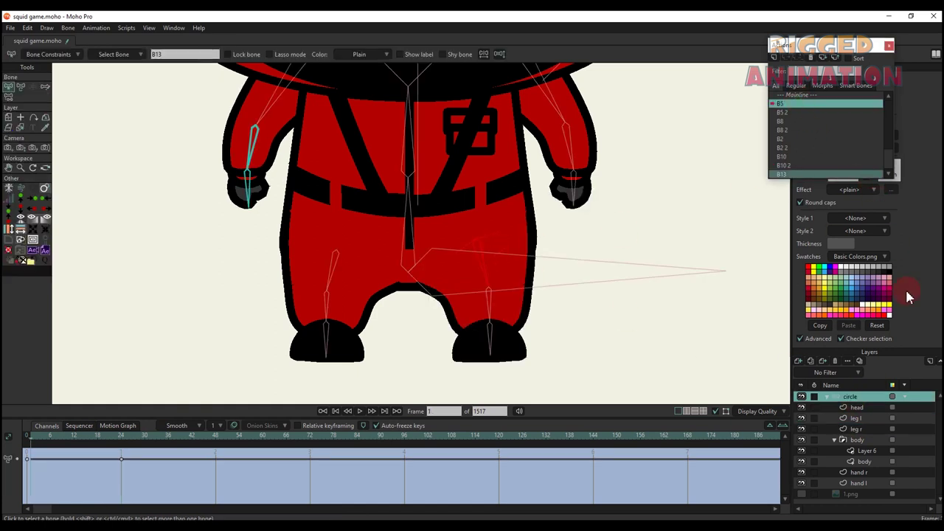
{"action": "scroll", "coordinate": [751, 121], "scroll_direction": "up", "scroll_amount": 2}
{"action": "double_click", "coordinate": [791, 96]}
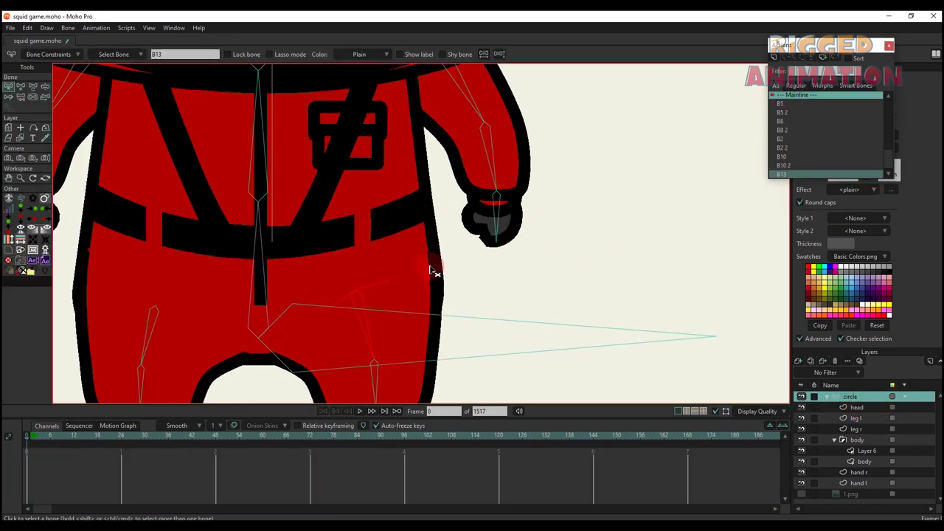
Create the second smart bone action B13 2 for the thigh bone and rotate the bone inward on frame 24
{"action": "left_click", "coordinate": [779, 59]}
{"action": "left_click", "coordinate": [484, 303]}
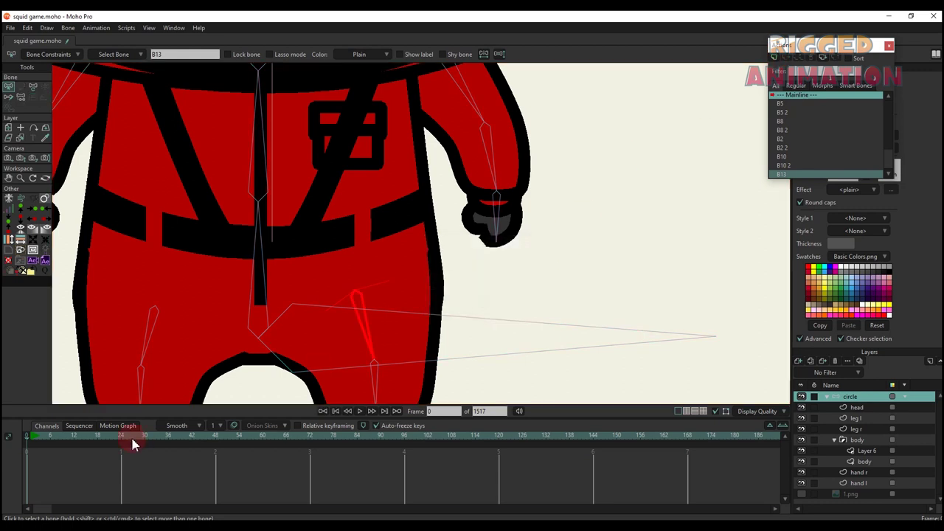
{"action": "scroll", "coordinate": [179, 402], "scroll_direction": "down", "scroll_amount": 5}
{"action": "left_click_drag", "start_coordinate": [298, 354], "coordinate": [410, 269]}
On the leg r layer, move the inner thigh point up towards the crotch on frame 24
{"action": "scroll", "coordinate": [469, 281], "scroll_direction": "up", "scroll_amount": 4}
{"action": "key", "text": "t"}
{"action": "scroll", "coordinate": [411, 271], "scroll_direction": "up", "scroll_amount": 1}
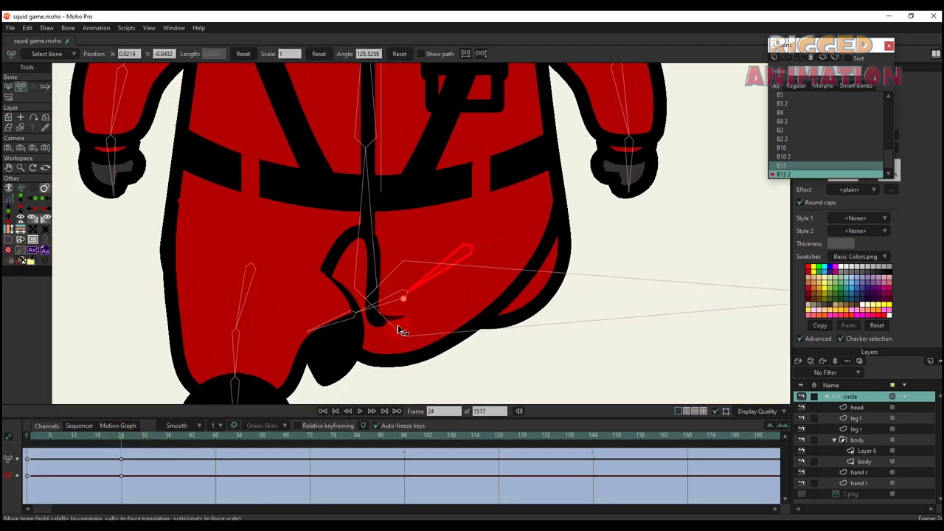
{"action": "scroll", "coordinate": [399, 331], "scroll_direction": "down", "scroll_amount": 1}
{"action": "right_click", "coordinate": [399, 321], "text": "alt"}
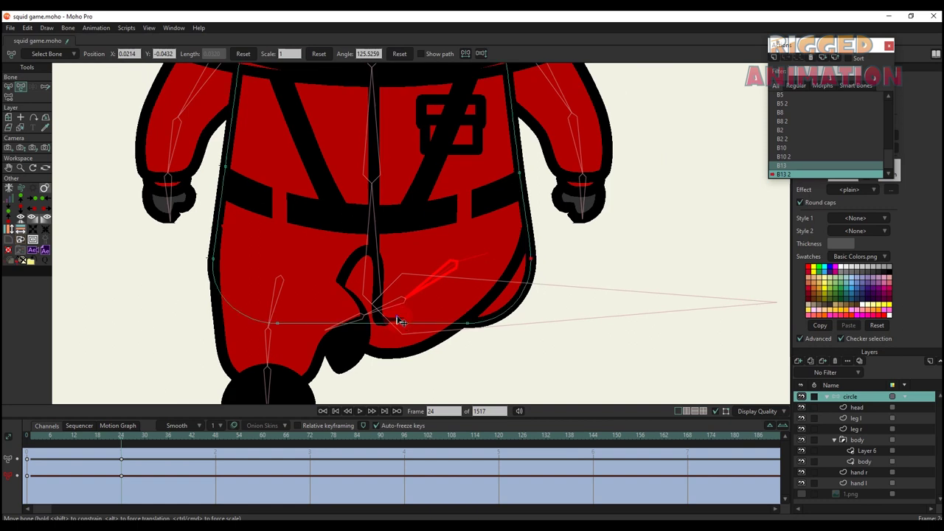
{"action": "right_click", "coordinate": [396, 352], "text": "alt"}
{"action": "scroll", "coordinate": [389, 322], "scroll_direction": "up", "scroll_amount": 2}
{"action": "key", "text": "t"}
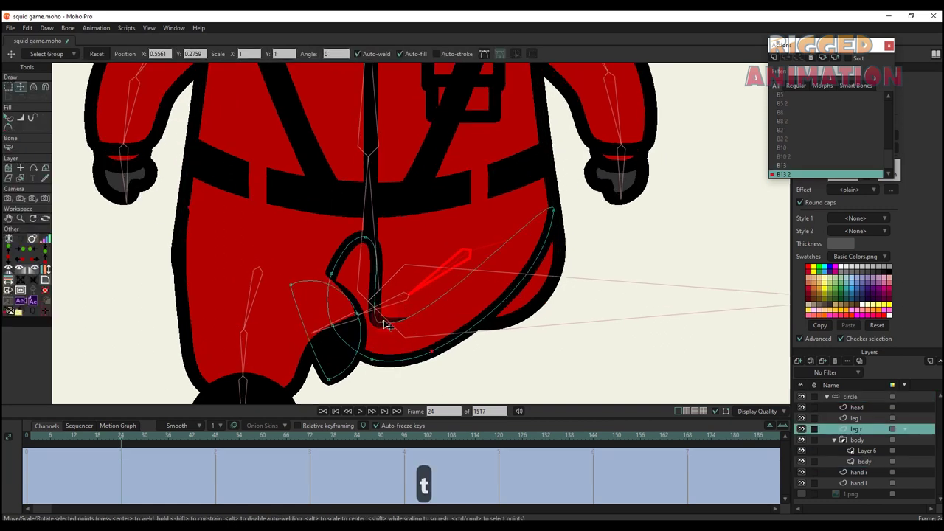
{"action": "left_click_drag", "start_coordinate": [383, 334], "coordinate": [378, 234]}
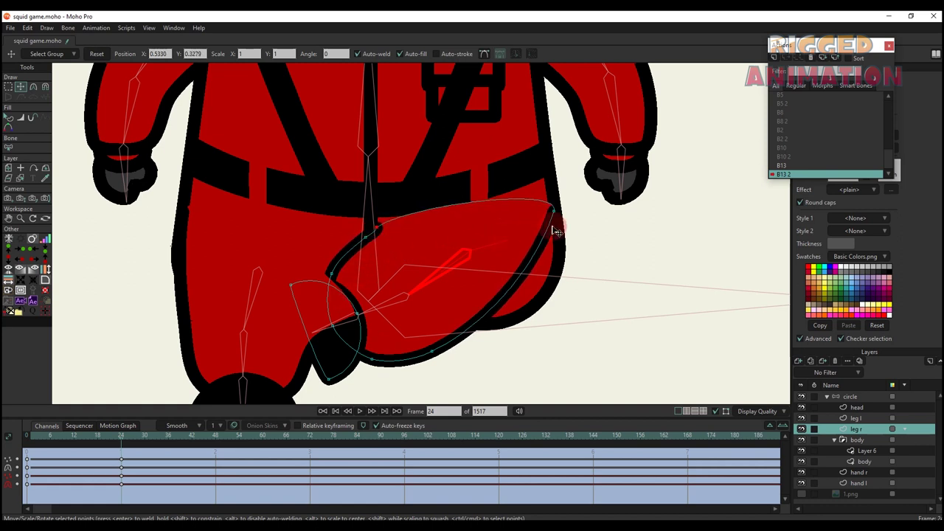
Move leg r's outer hip point down along the body edge and shift the lower thigh point outward to smooth the outline
{"action": "left_click_drag", "start_coordinate": [558, 231], "coordinate": [557, 305]}
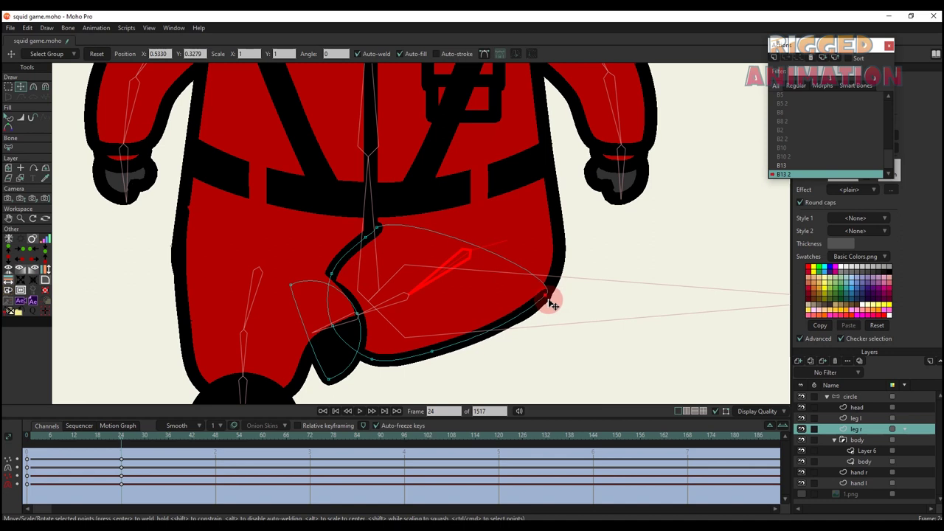
{"action": "left_click_drag", "start_coordinate": [428, 362], "coordinate": [478, 356]}
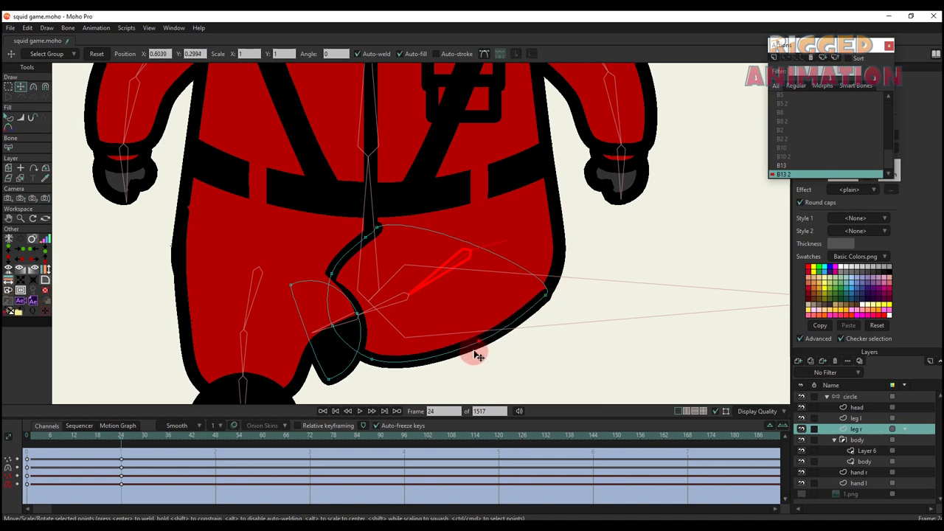
{"action": "key", "text": "q"}
{"action": "scroll", "coordinate": [524, 318], "scroll_direction": "down", "scroll_amount": 5}
{"action": "scroll", "coordinate": [507, 302], "scroll_direction": "up", "scroll_amount": 4}
{"action": "key", "text": "t"}
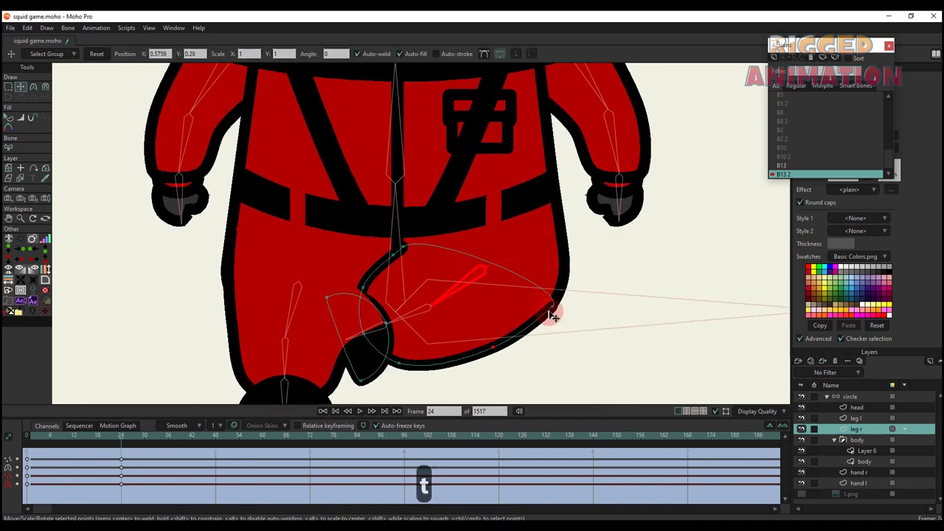
Refine the position and curvature of leg r's outer hip point to blend the thigh into the body outline on frame 24
{"action": "scroll", "coordinate": [554, 316], "scroll_direction": "up", "scroll_amount": 2}
{"action": "key", "text": "c"}
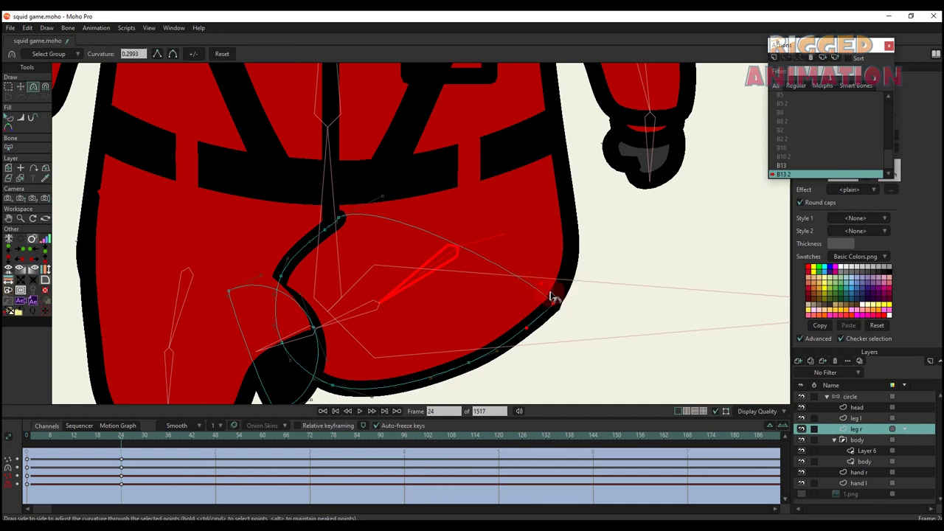
{"action": "scroll", "coordinate": [553, 304], "scroll_direction": "up", "scroll_amount": 1}
{"action": "key", "text": "t"}
{"action": "scroll", "coordinate": [553, 313], "scroll_direction": "down", "scroll_amount": 3}
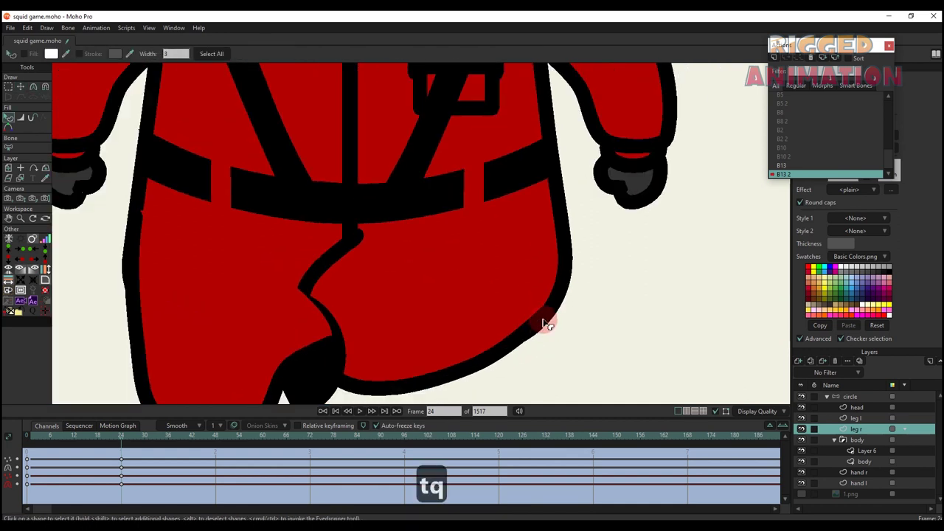
{"action": "scroll", "coordinate": [539, 312], "scroll_direction": "up", "scroll_amount": 3}
{"action": "key", "text": "c"}
{"action": "key", "text": "q"}
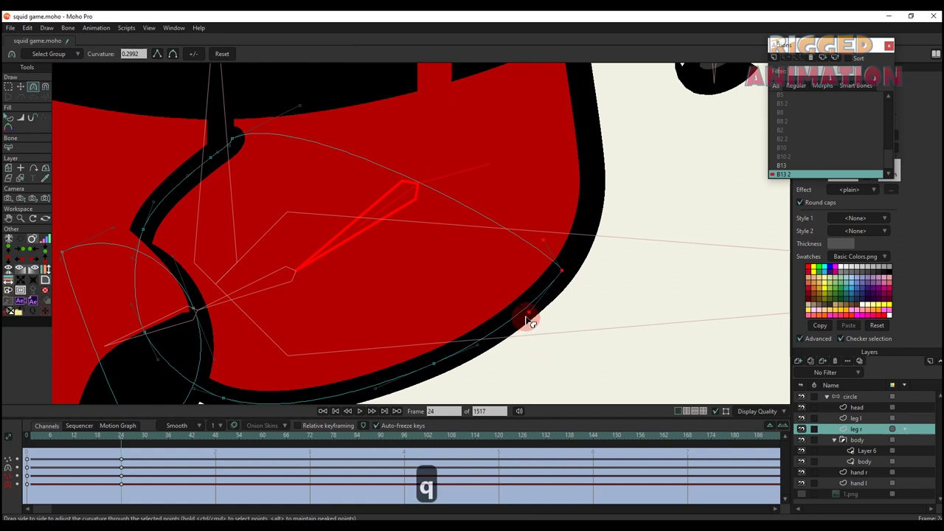
On frame 12 of the B13 2 action, adjust the position and curvature of leg r's inner point near the crotch
{"action": "scroll", "coordinate": [526, 320], "scroll_direction": "down", "scroll_amount": 3}
{"action": "left_click_drag", "start_coordinate": [46, 440], "coordinate": [75, 448]}
{"action": "key", "text": "t"}
{"action": "scroll", "coordinate": [358, 310], "scroll_direction": "up", "scroll_amount": 2}
{"action": "key", "text": "c"}
{"action": "scroll", "coordinate": [413, 280], "scroll_direction": "up", "scroll_amount": 2}
{"action": "key", "text": "t"}
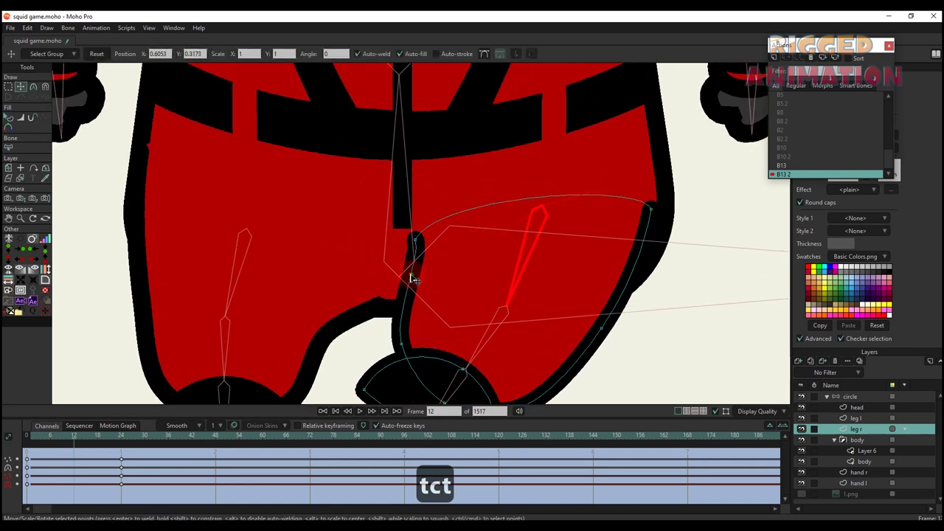
{"action": "key", "text": "c"}
{"action": "scroll", "coordinate": [419, 250], "scroll_direction": "up", "scroll_amount": 2}
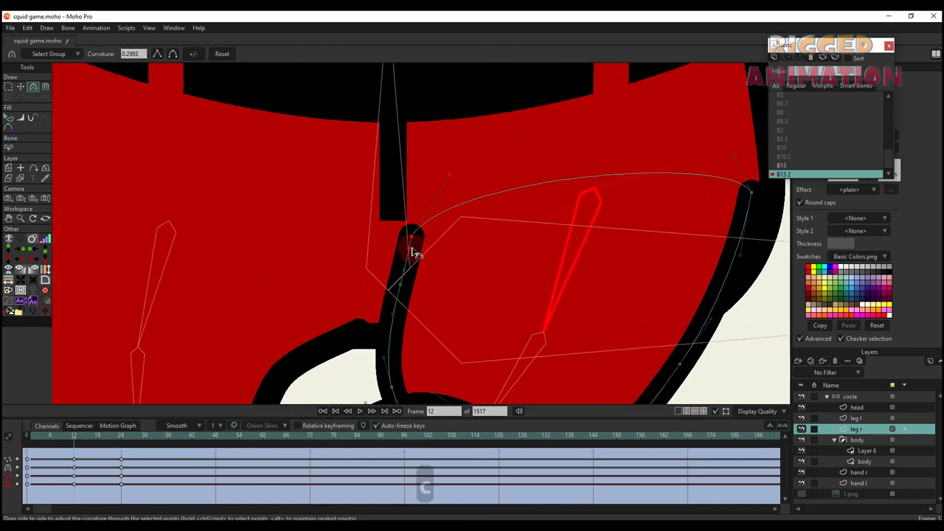
{"action": "key", "text": "q"}
{"action": "scroll", "coordinate": [668, 262], "scroll_direction": "down", "scroll_amount": 3}
Adjust the outer hip and thigh points of leg r on frame 12 to round off the body outline
{"action": "key", "text": "t"}
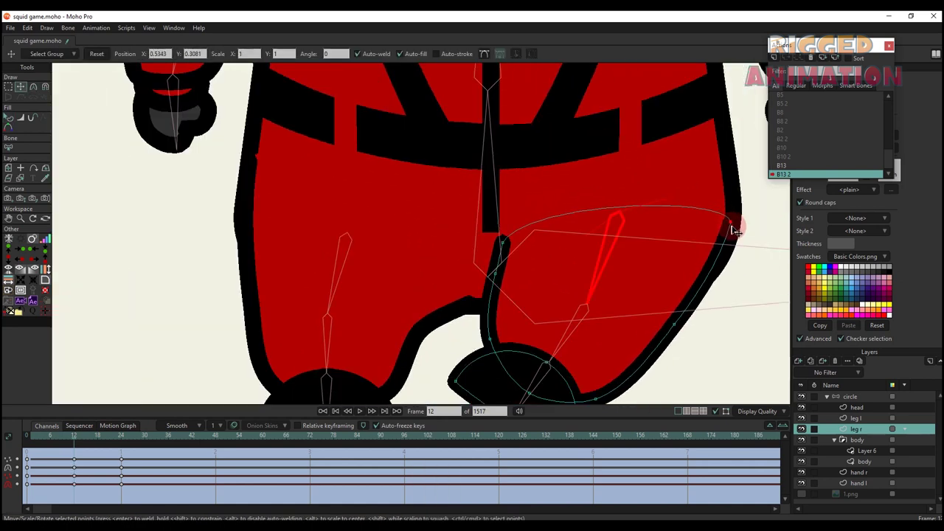
{"action": "left_click_drag", "start_coordinate": [733, 231], "coordinate": [688, 322]}
{"action": "key", "text": "q"}
{"action": "scroll", "coordinate": [628, 317], "scroll_direction": "down", "scroll_amount": 4}
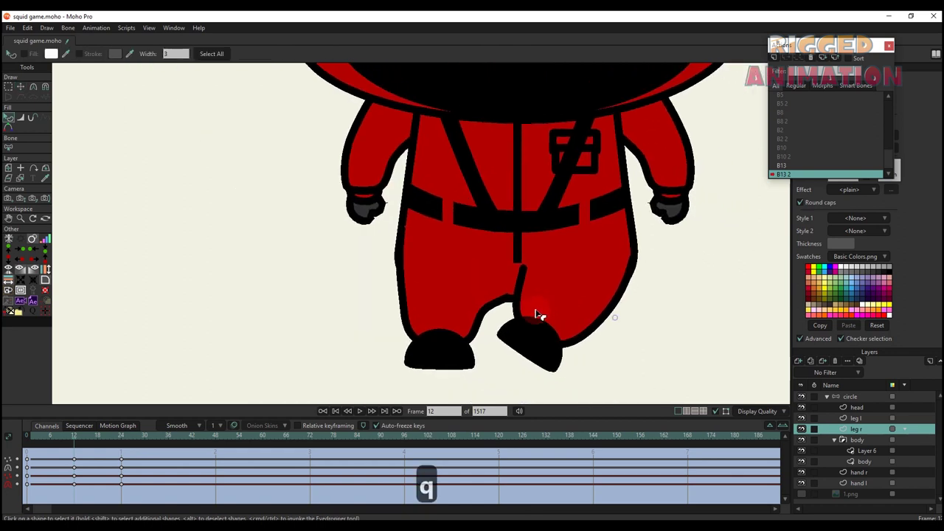
Scrub the B13 2 action past frame 24 to check the inward swing, and return to the Mainline on the circle layer
{"action": "left_click_drag", "start_coordinate": [63, 436], "coordinate": [120, 474]}
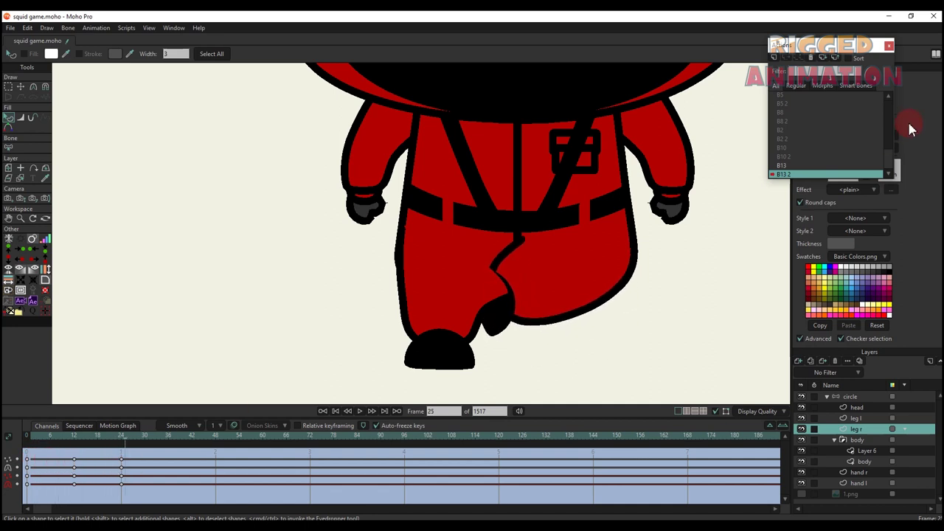
{"action": "scroll", "coordinate": [807, 103], "scroll_direction": "up", "scroll_amount": 2}
{"action": "left_click", "coordinate": [807, 97]}
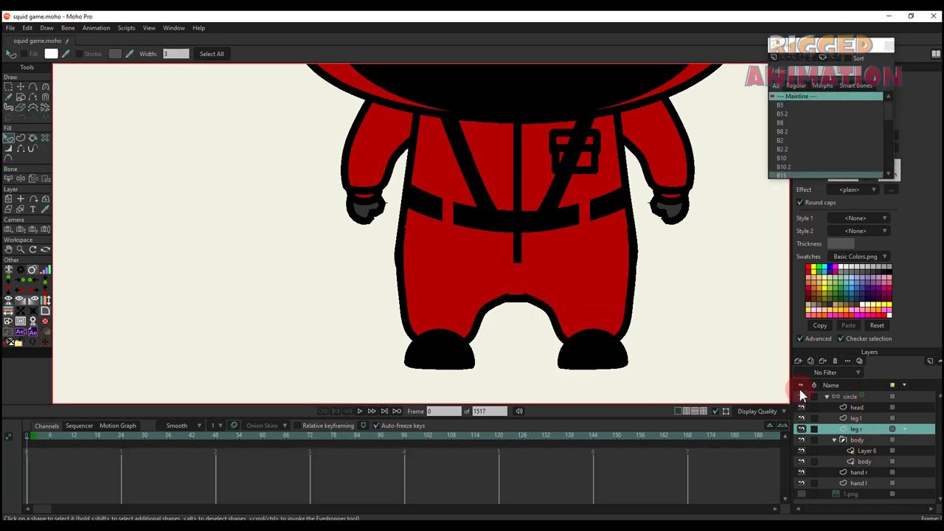
{"action": "left_click", "coordinate": [809, 396]}
Deselect all bones, add a short vertical bone beside the character's legs, and name it leg
{"action": "scroll", "coordinate": [389, 317], "scroll_direction": "down", "scroll_amount": 2}
{"action": "key", "text": "b"}
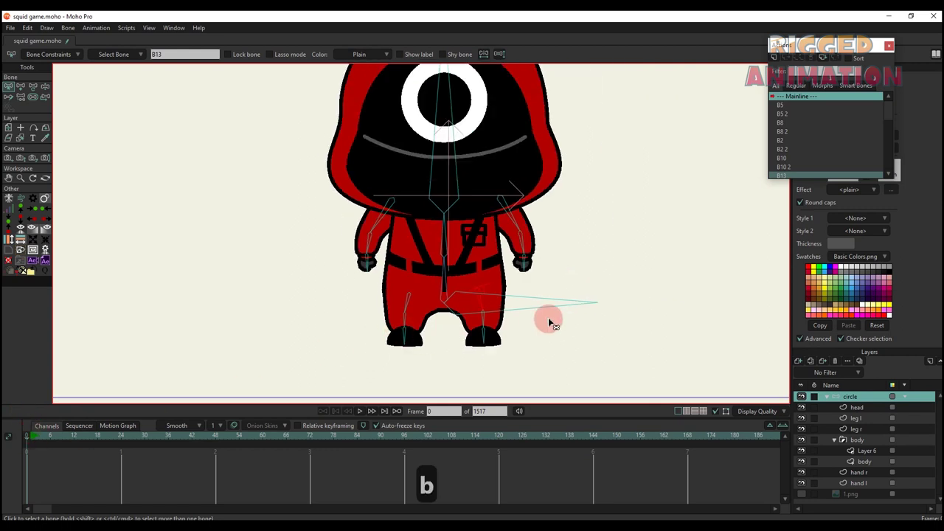
{"action": "left_click", "coordinate": [548, 318]}
{"action": "scroll", "coordinate": [534, 317], "scroll_direction": "up", "scroll_amount": 2}
{"action": "key", "text": "a"}
{"action": "left_click_drag", "start_coordinate": [541, 327], "coordinate": [543, 290]}
{"action": "key", "text": "s"}
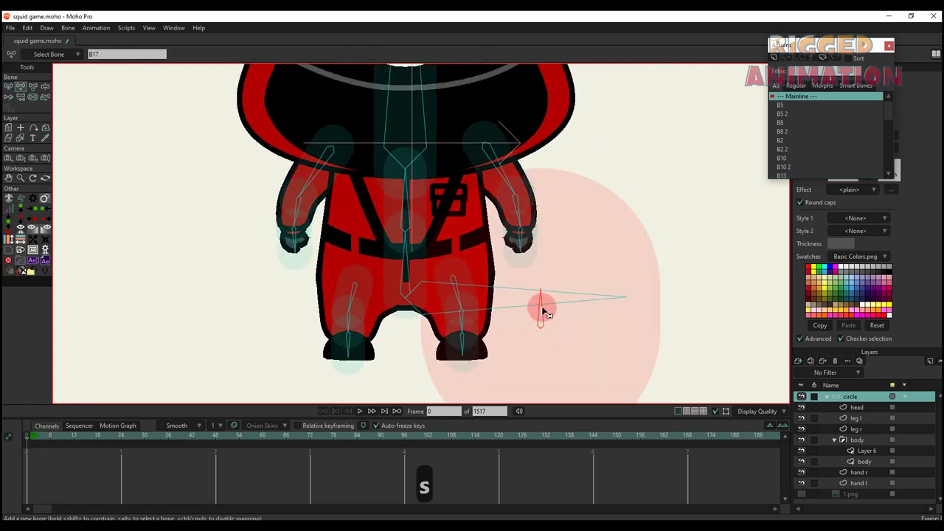
{"action": "key", "text": "b"}
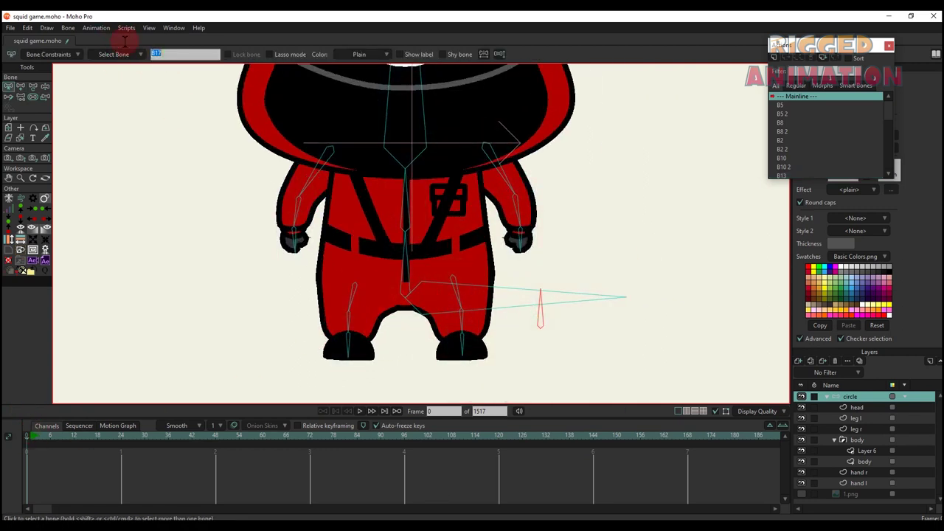
{"action": "key", "text": "Return"}
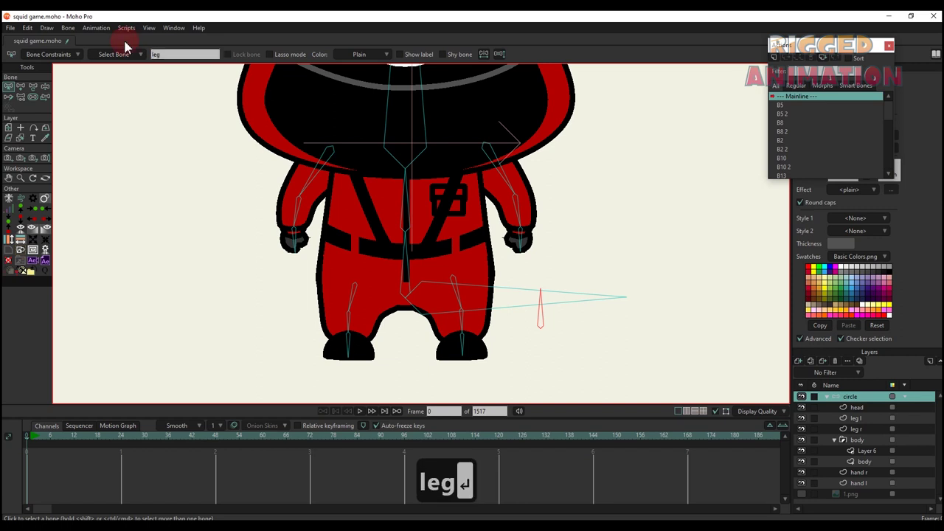
Turn on angle constraints for the leg bone, limit its swing to one side, and show its label
{"action": "left_click", "coordinate": [49, 54]}
{"action": "left_click", "coordinate": [28, 68]}
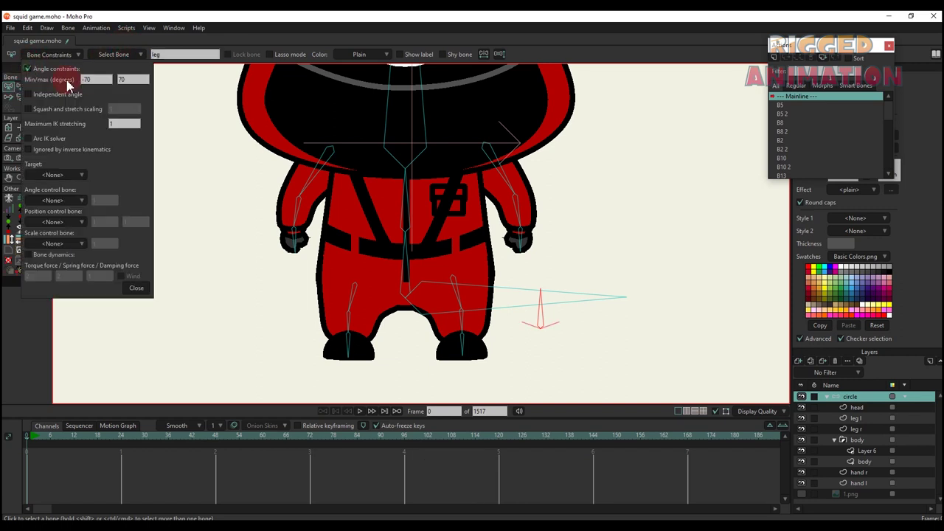
{"action": "left_click", "coordinate": [135, 288]}
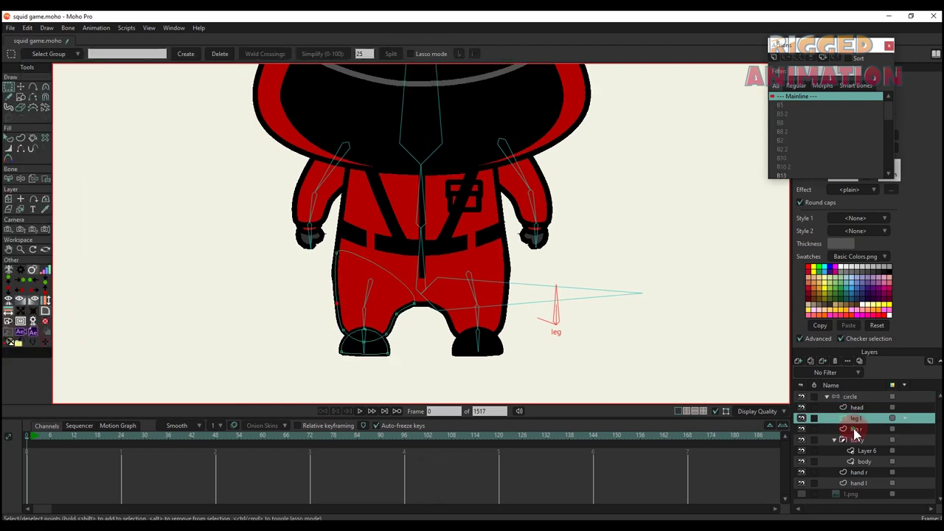
Group the leg l and leg r layers with animated layer order enabled on the group, and return to the circle layer
{"action": "right_click", "coordinate": [867, 419]}
{"action": "left_click", "coordinate": [887, 467]}
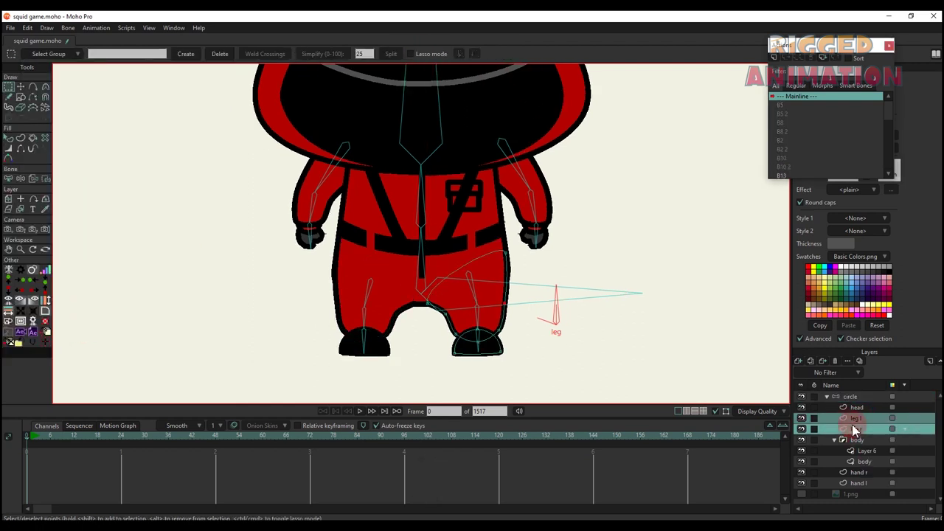
{"action": "double_click", "coordinate": [856, 420]}
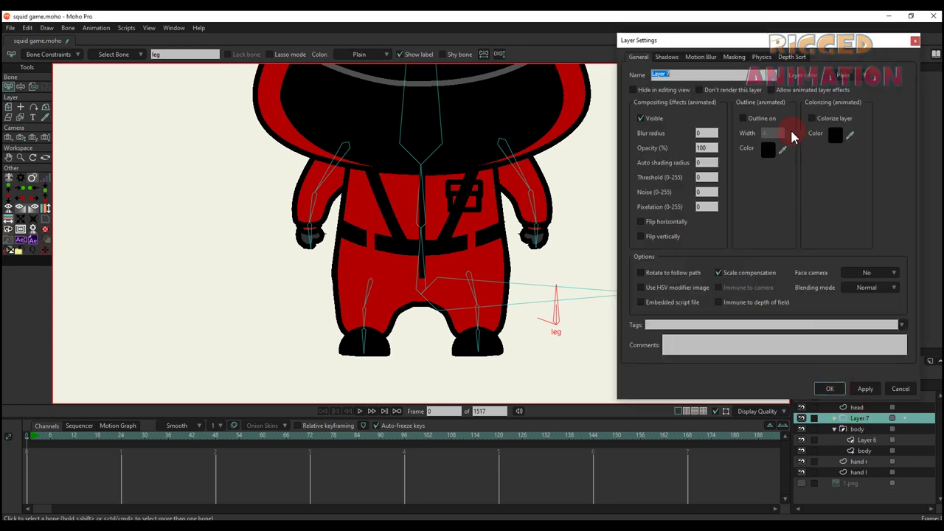
{"action": "left_click", "coordinate": [791, 56]}
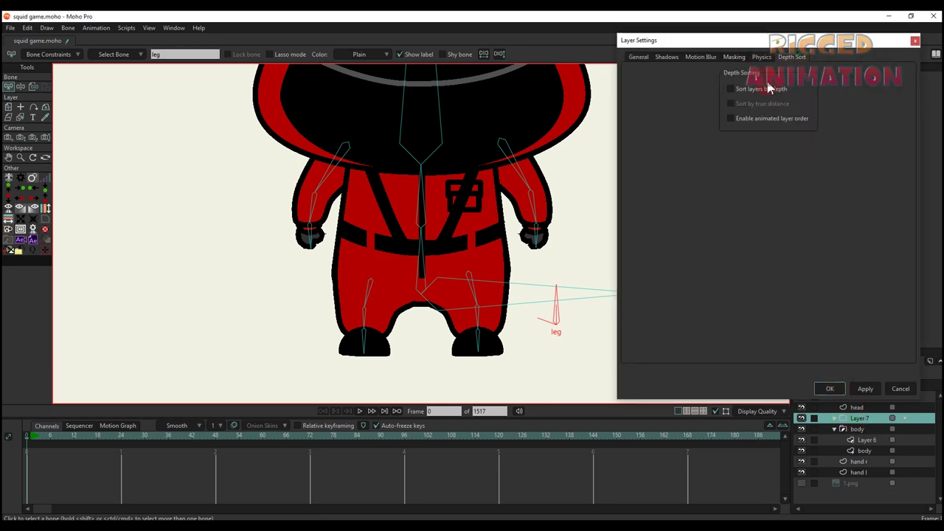
{"action": "left_click", "coordinate": [846, 389]}
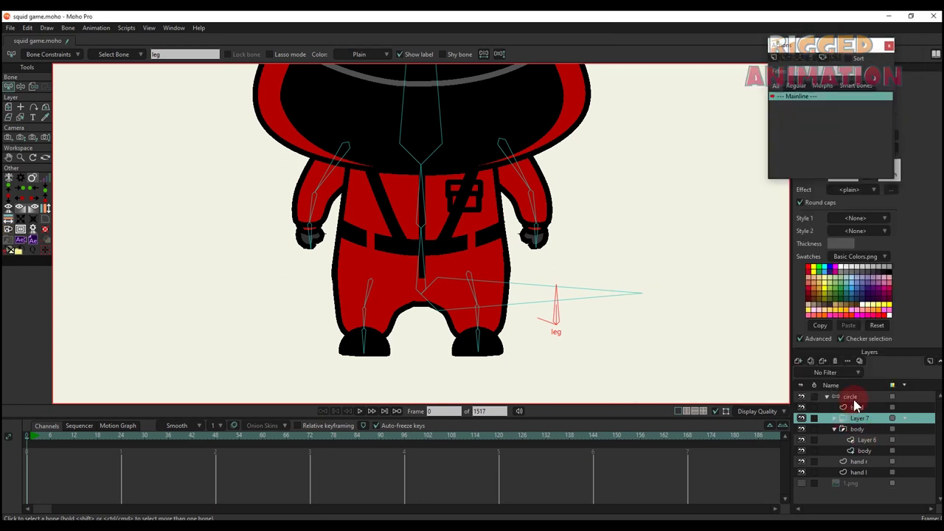
{"action": "left_click", "coordinate": [852, 398]}
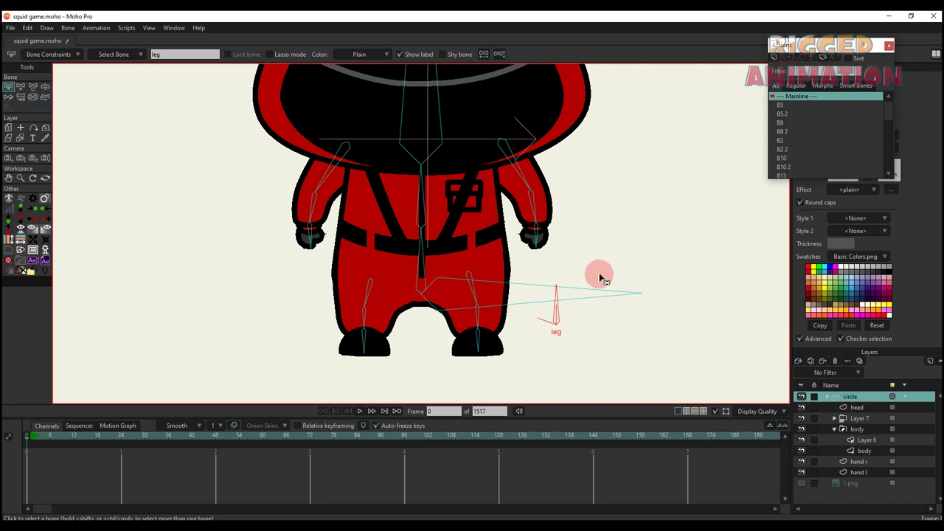
In the leg action at frame 24, place layer leg r above leg l inside Layer 7 and return to Mainline
{"action": "scroll", "coordinate": [784, 171], "scroll_direction": "down", "scroll_amount": 1}
{"action": "left_click", "coordinate": [785, 175]}
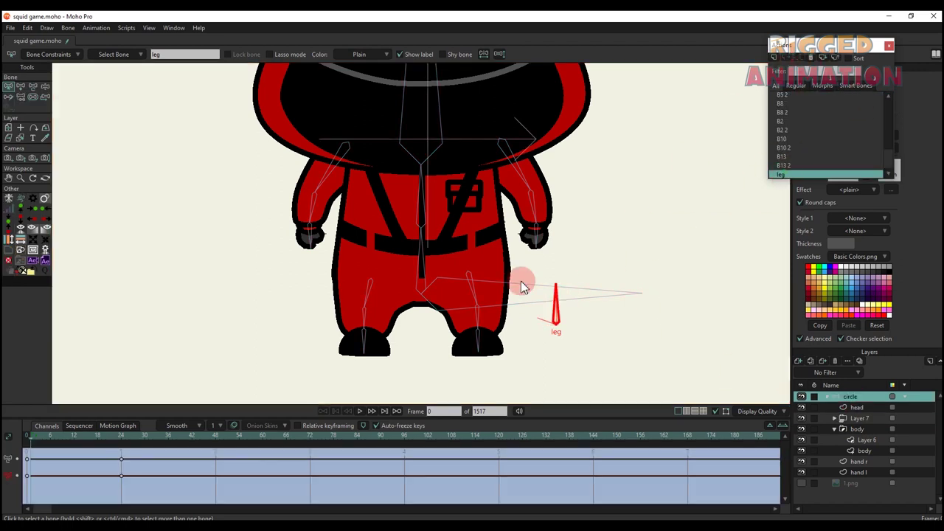
{"action": "left_click", "coordinate": [835, 419]}
{"action": "left_click", "coordinate": [864, 439]}
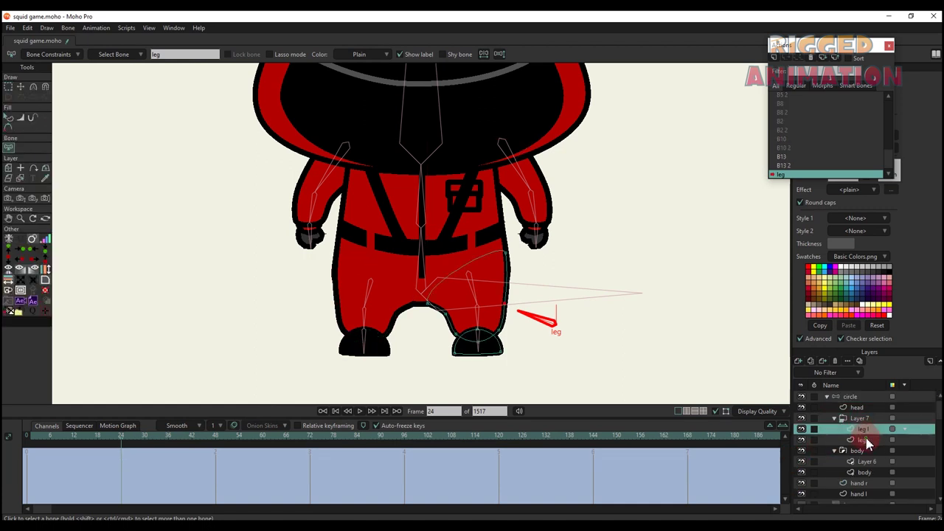
{"action": "left_click_drag", "start_coordinate": [867, 436], "coordinate": [867, 425]}
{"action": "left_click", "coordinate": [850, 397]}
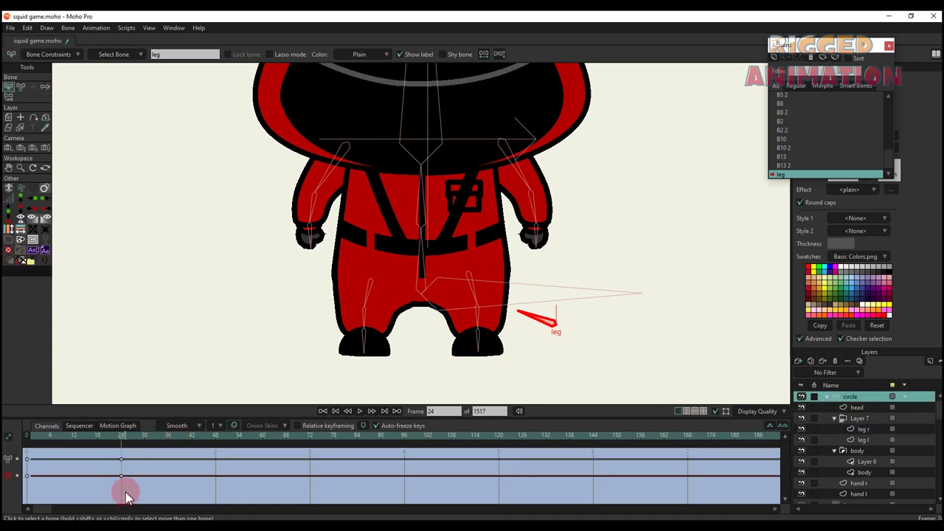
{"action": "left_click", "coordinate": [836, 418]}
{"action": "left_click", "coordinate": [647, 203]}
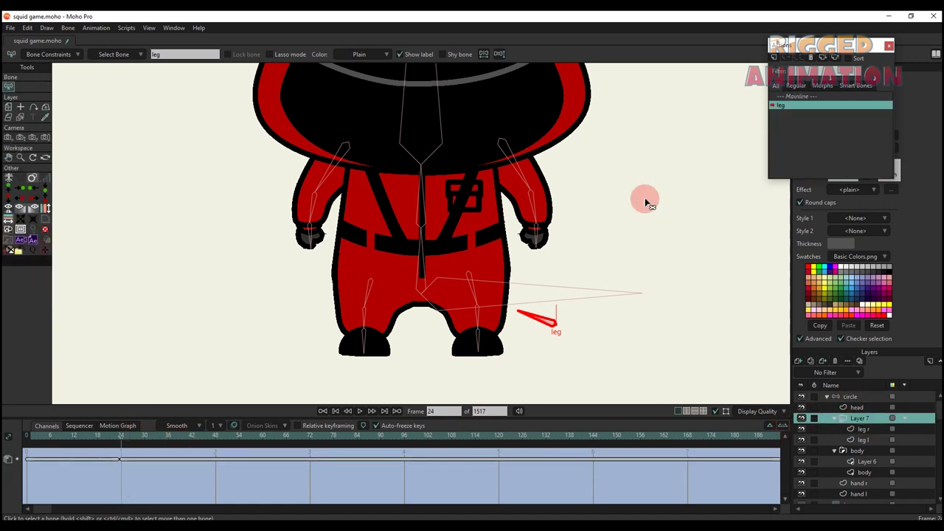
{"action": "left_click", "coordinate": [795, 97]}
{"action": "left_click", "coordinate": [670, 158]}
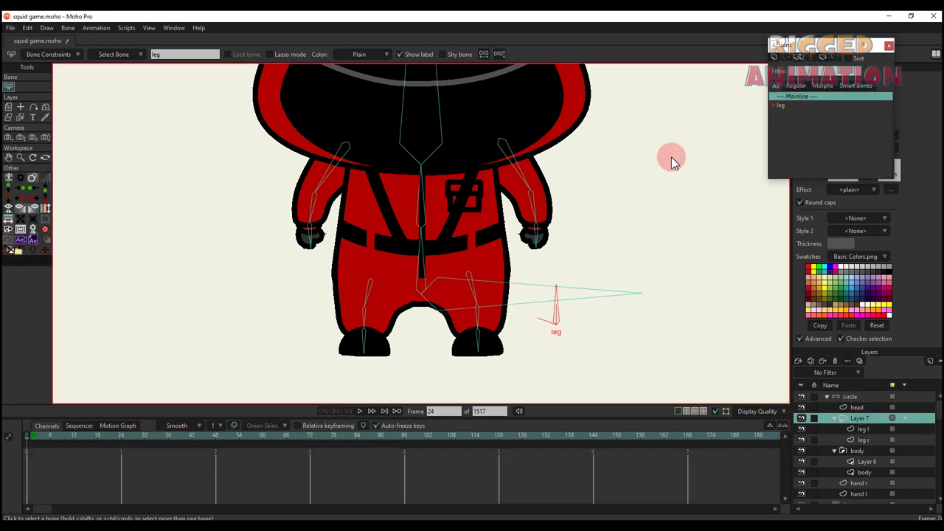
Rename the group Layer 7 as leg and collapse it
{"action": "left_click", "coordinate": [881, 418]}
{"action": "double_click", "coordinate": [862, 418]}
{"action": "type", "text": "leg"}
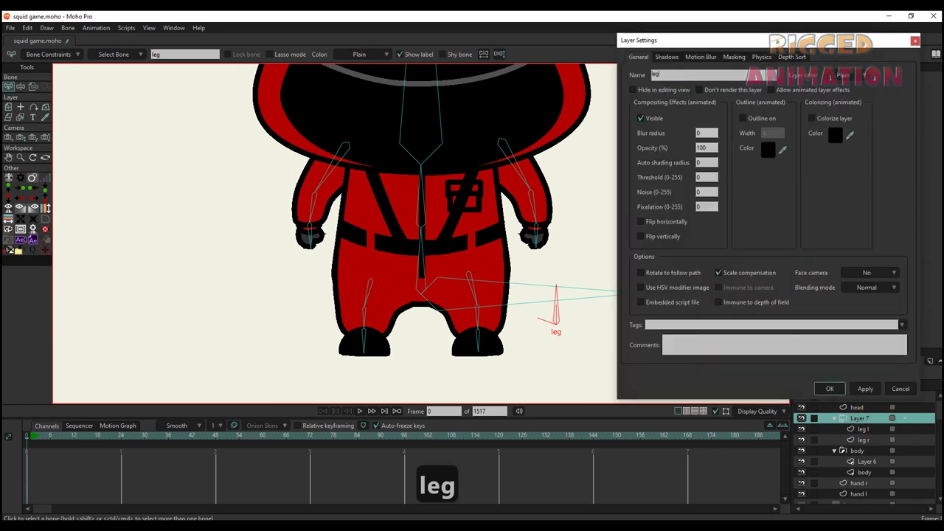
{"action": "key", "text": "Return"}
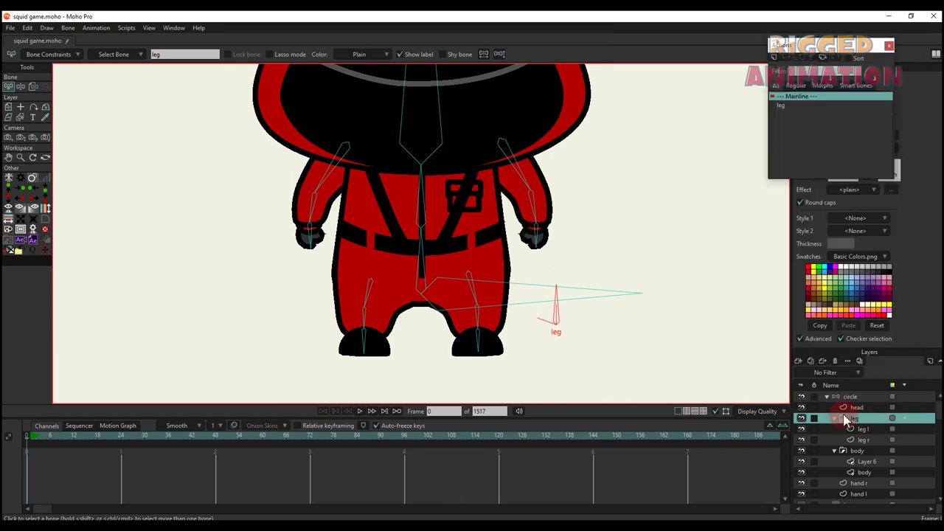
{"action": "left_click", "coordinate": [834, 419]}
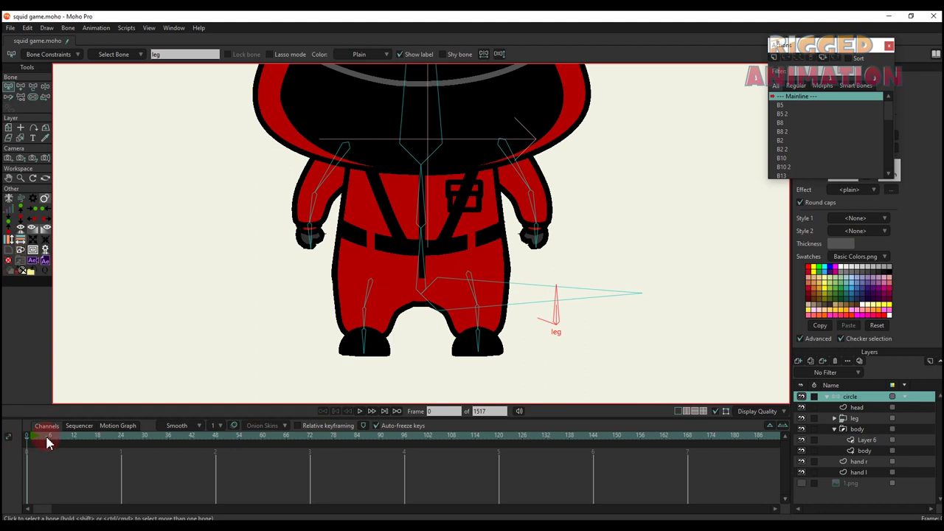
Test the leg control bone and the character's leg bones at frame 5, and delete the test keyframes
{"action": "left_click", "coordinate": [46, 441]}
{"action": "key", "text": "t"}
{"action": "left_click_drag", "start_coordinate": [548, 312], "coordinate": [574, 314]}
{"action": "scroll", "coordinate": [483, 318], "scroll_direction": "up", "scroll_amount": 3}
{"action": "left_click_drag", "start_coordinate": [459, 289], "coordinate": [404, 285]}
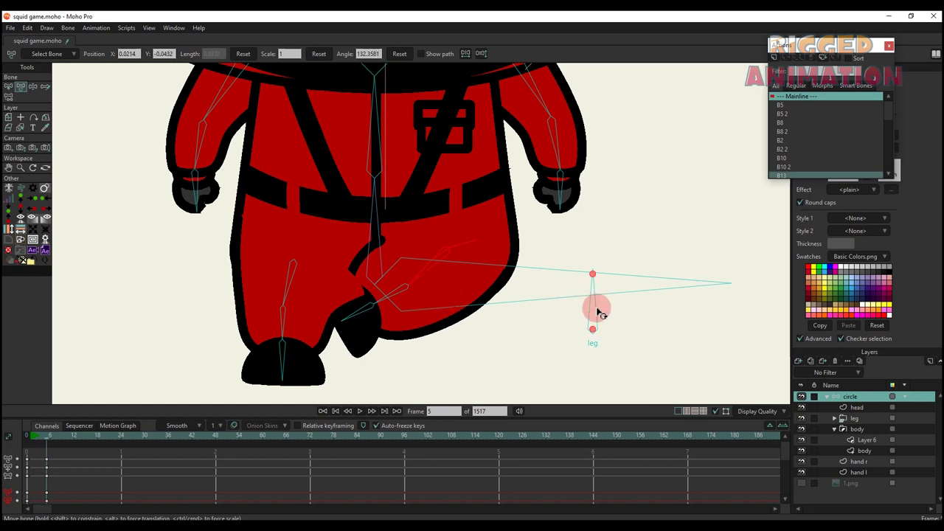
{"action": "left_click_drag", "start_coordinate": [599, 313], "coordinate": [547, 333]}
{"action": "left_click_drag", "start_coordinate": [415, 275], "coordinate": [410, 320]}
{"action": "scroll", "coordinate": [374, 288], "scroll_direction": "down", "scroll_amount": 3}
{"action": "scroll", "coordinate": [399, 280], "scroll_direction": "up", "scroll_amount": 2}
{"action": "scroll", "coordinate": [402, 281], "scroll_direction": "up", "scroll_amount": 2}
{"action": "left_click", "coordinate": [258, 376]}
{"action": "left_click_drag", "start_coordinate": [23, 445], "coordinate": [70, 486]}
{"action": "key", "text": "BackSpace"}
Set the minimum angle constraint of lower-leg bone B11 to 0 degrees
{"action": "left_click_drag", "start_coordinate": [258, 335], "coordinate": [289, 371]}
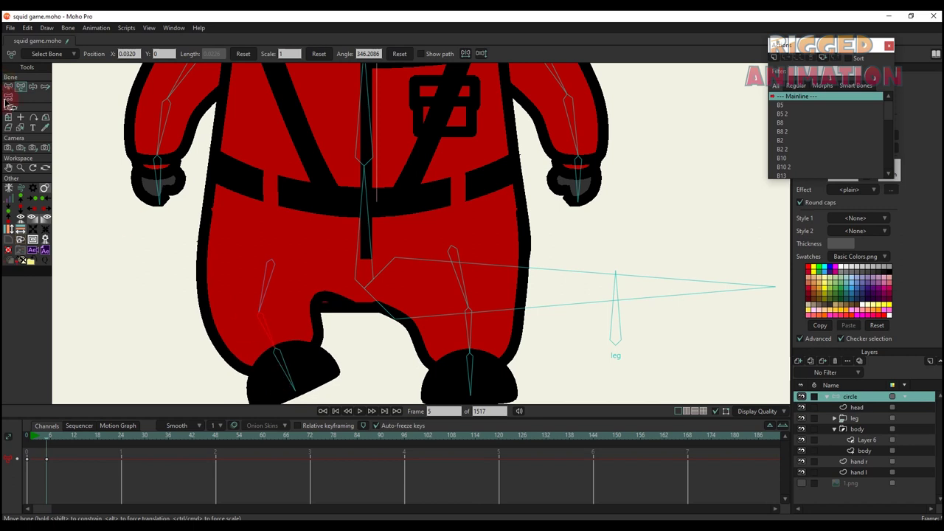
{"action": "left_click", "coordinate": [8, 87]}
{"action": "left_click", "coordinate": [46, 54]}
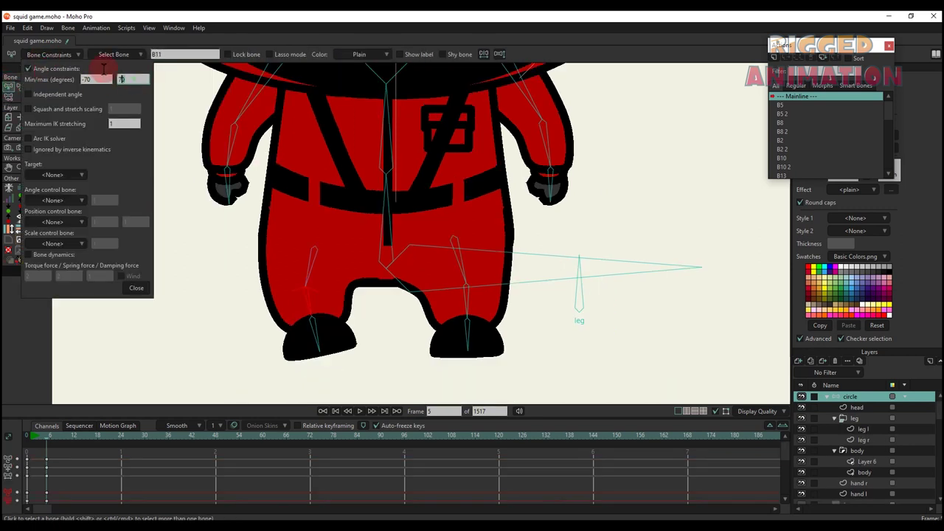
{"action": "type", "text": "0"}
{"action": "key", "text": "Return"}
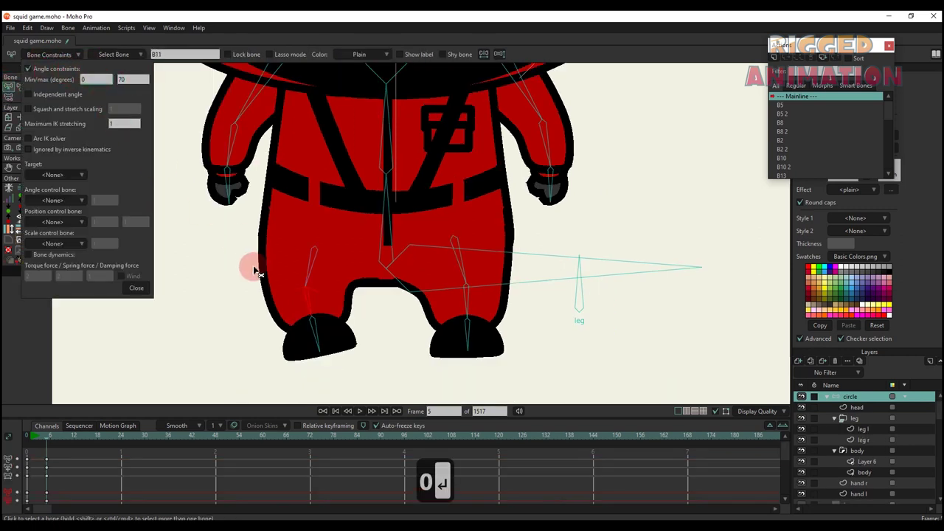
{"action": "left_click", "coordinate": [131, 290]}
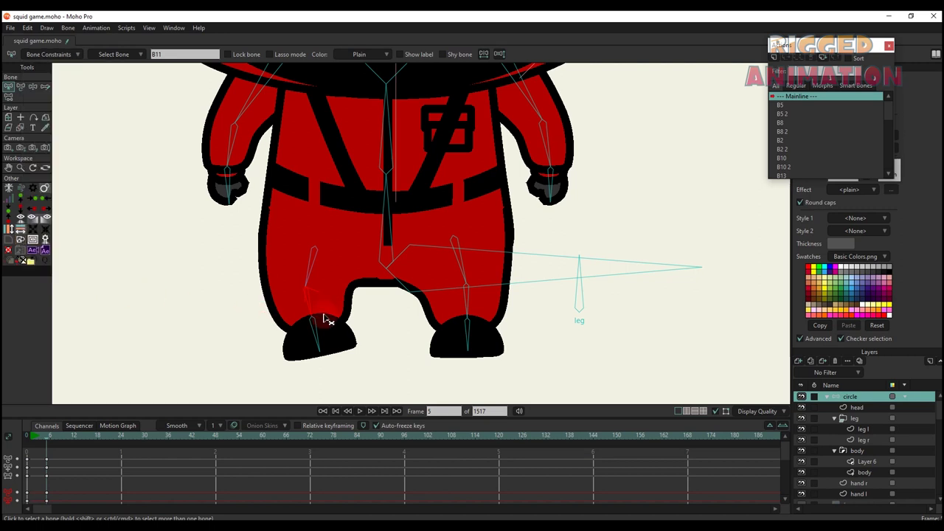
Test the rotation of the constrained bone B11 at frame 5 and delete the test keyframes
{"action": "key", "text": "t"}
{"action": "left_click_drag", "start_coordinate": [310, 306], "coordinate": [301, 306]}
{"action": "left_click_drag", "start_coordinate": [44, 442], "coordinate": [72, 498]}
{"action": "key", "text": "BackSpace"}
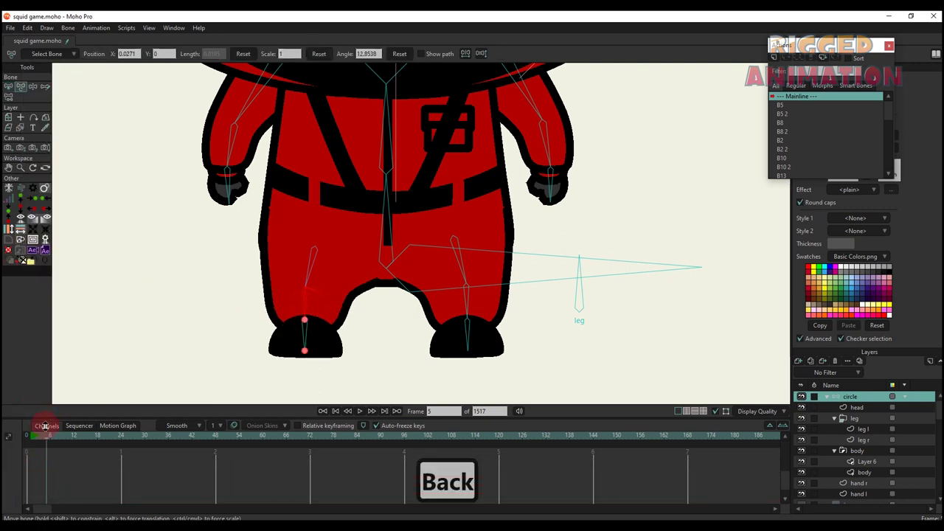
Return to frame 0, create the smart bone action B11 without a second B11 action, and open it for editing
{"action": "left_click", "coordinate": [25, 435]}
{"action": "key", "text": "t"}
{"action": "left_click", "coordinate": [553, 267]}
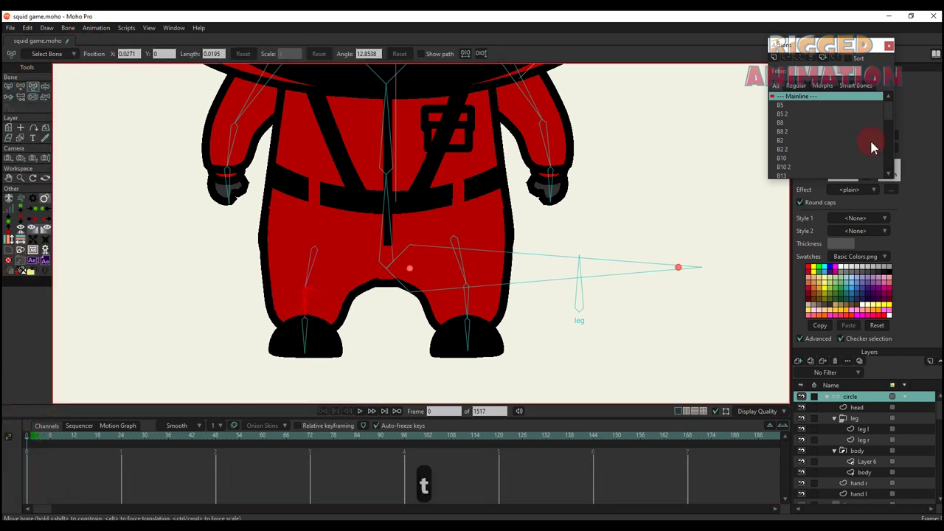
{"action": "left_click", "coordinate": [773, 59]}
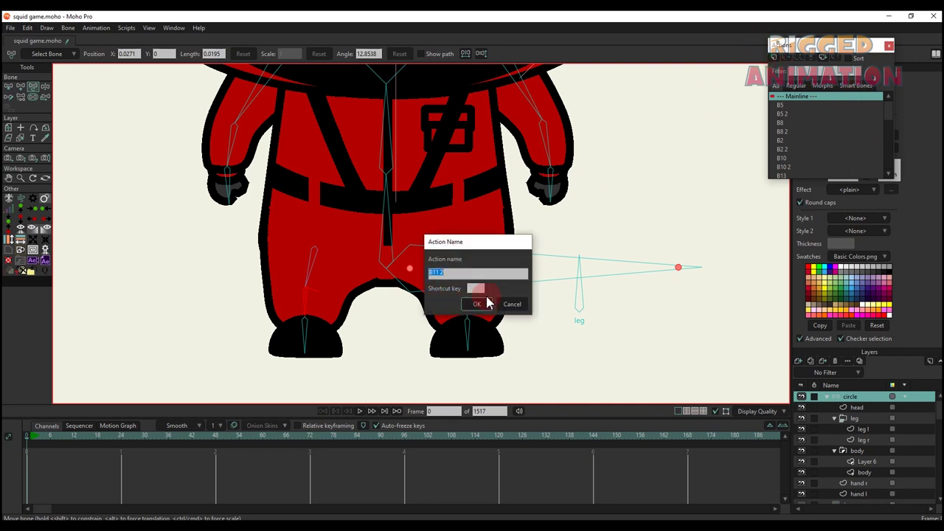
{"action": "left_click", "coordinate": [519, 304]}
{"action": "scroll", "coordinate": [787, 167], "scroll_direction": "down", "scroll_amount": 2}
{"action": "left_click", "coordinate": [784, 175]}
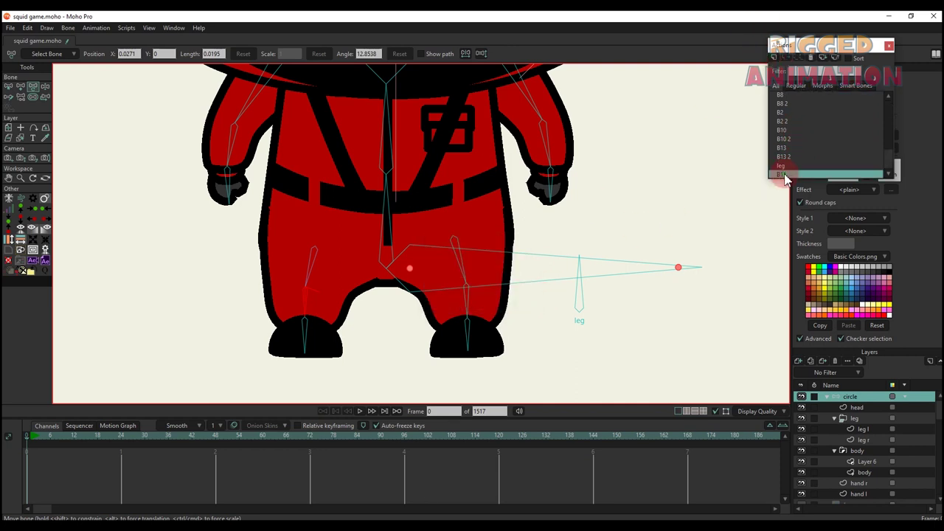
{"action": "double_click", "coordinate": [786, 175]}
At frame 24 of the B11 action, rotate bone B11 inward so the lower leg folds toward the other leg
{"action": "left_click", "coordinate": [124, 438]}
{"action": "scroll", "coordinate": [207, 371], "scroll_direction": "up", "scroll_amount": 1}
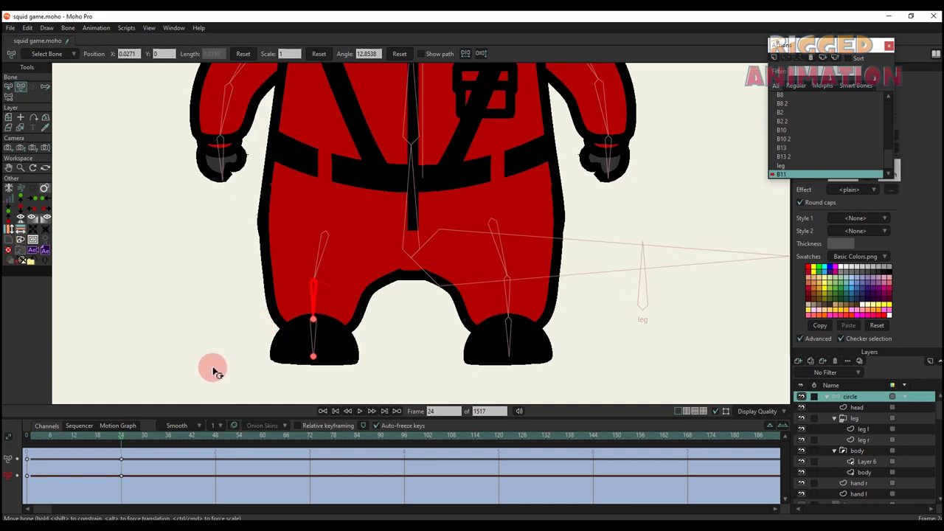
{"action": "key", "text": "t"}
{"action": "left_click_drag", "start_coordinate": [322, 305], "coordinate": [371, 191]}
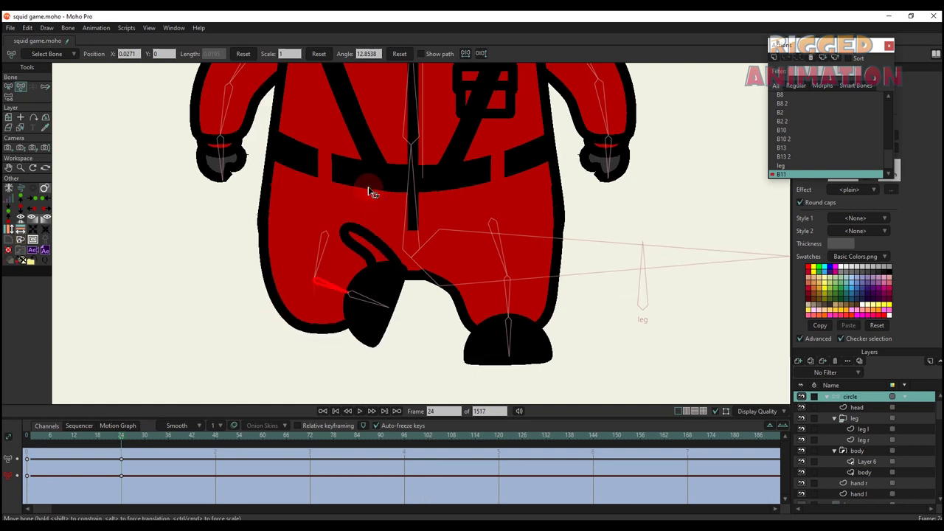
On layer leg l, move the inner-knee points down beside the foot to remove the loop in the folded leg
{"action": "scroll", "coordinate": [366, 258], "scroll_direction": "up", "scroll_amount": 1}
{"action": "right_click", "coordinate": [344, 242], "text": "alt"}
{"action": "key", "text": "t"}
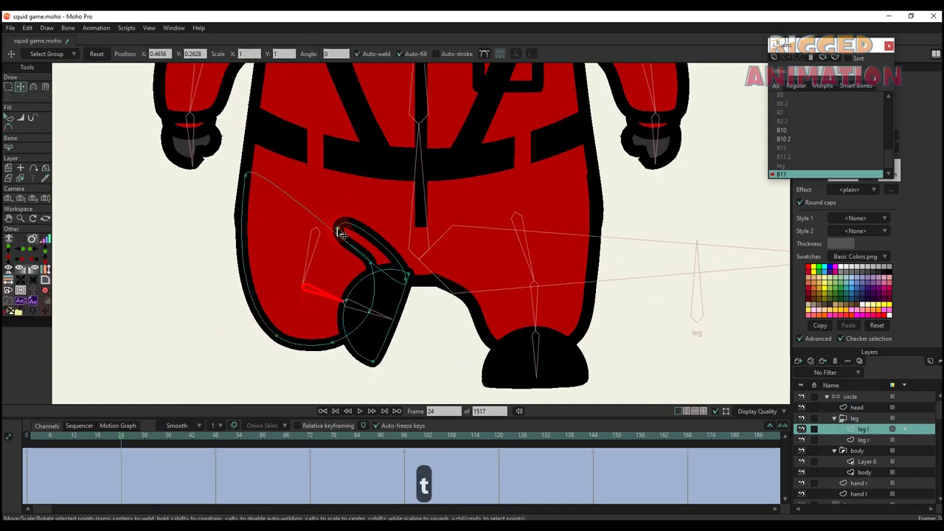
{"action": "left_click_drag", "start_coordinate": [343, 230], "coordinate": [378, 269]}
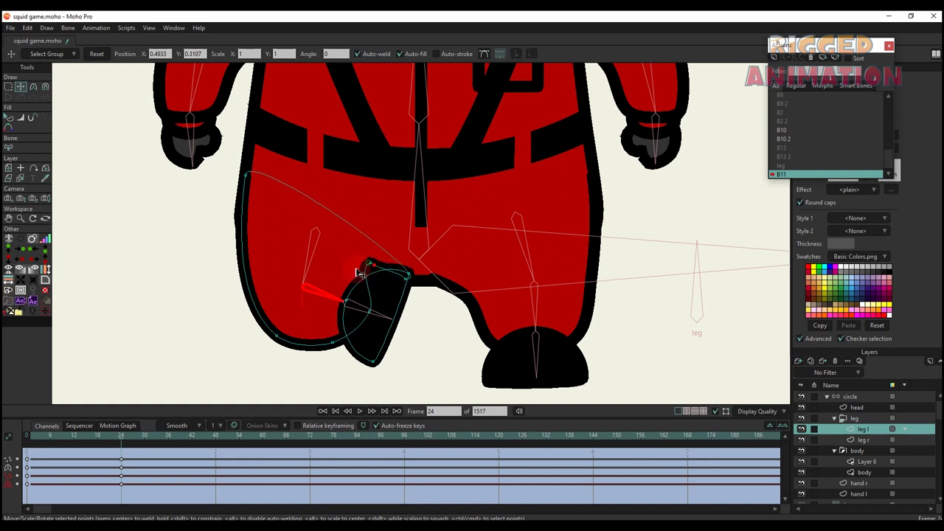
{"action": "left_click_drag", "start_coordinate": [373, 274], "coordinate": [375, 282]}
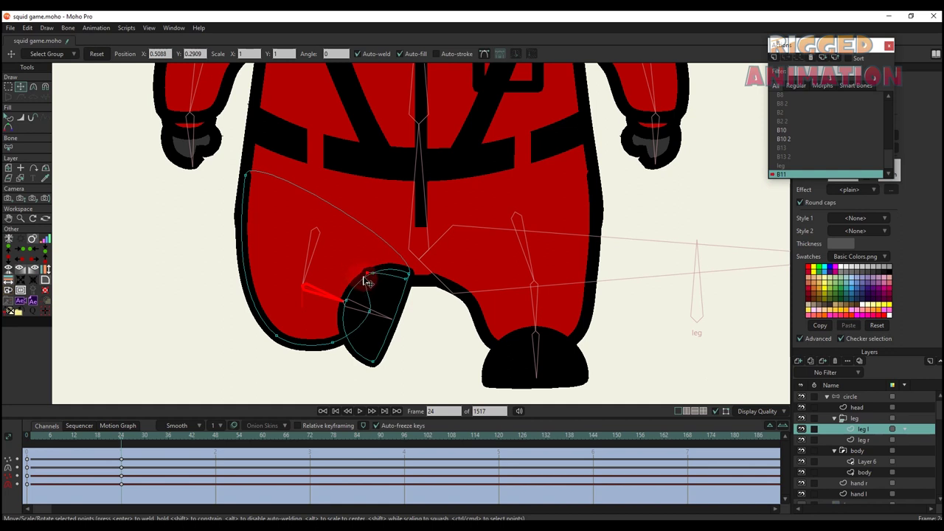
Examine the folded leg l shape against the whole character with the bones and curves hidden
{"action": "scroll", "coordinate": [383, 282], "scroll_direction": "down", "scroll_amount": 4}
{"action": "key", "text": "q"}
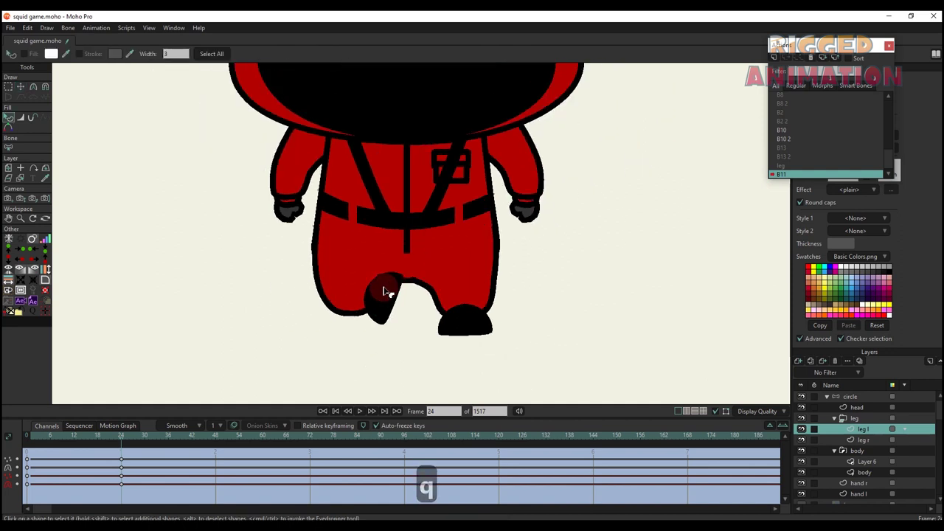
{"action": "key", "text": "t"}
{"action": "scroll", "coordinate": [385, 291], "scroll_direction": "up", "scroll_amount": 2}
{"action": "key", "text": "q"}
{"action": "scroll", "coordinate": [384, 292], "scroll_direction": "down", "scroll_amount": 2}
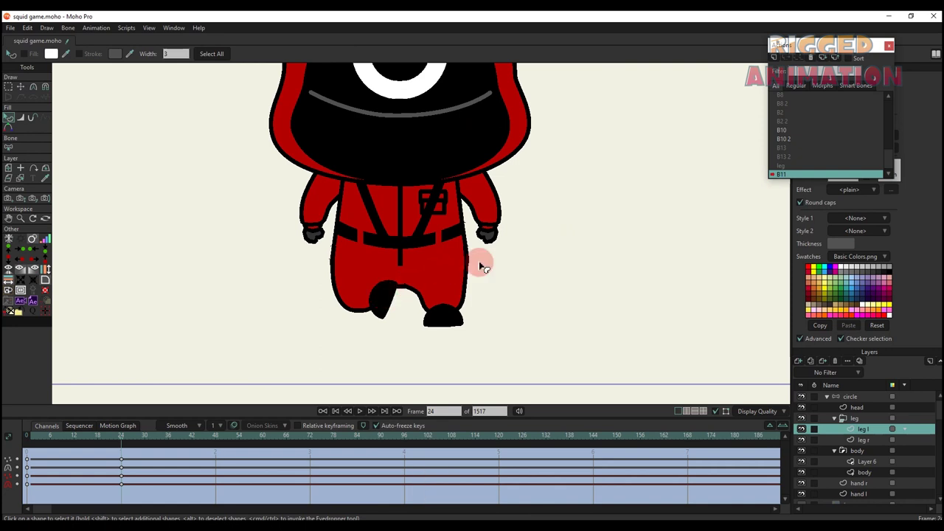
{"action": "scroll", "coordinate": [723, 139], "scroll_direction": "up", "scroll_amount": 3}
{"action": "scroll", "coordinate": [788, 110], "scroll_direction": "up", "scroll_amount": 2}
Return to Mainline and set the maximum angle constraint of bone B14 on the circle layer to 0 degrees
{"action": "left_click", "coordinate": [796, 104]}
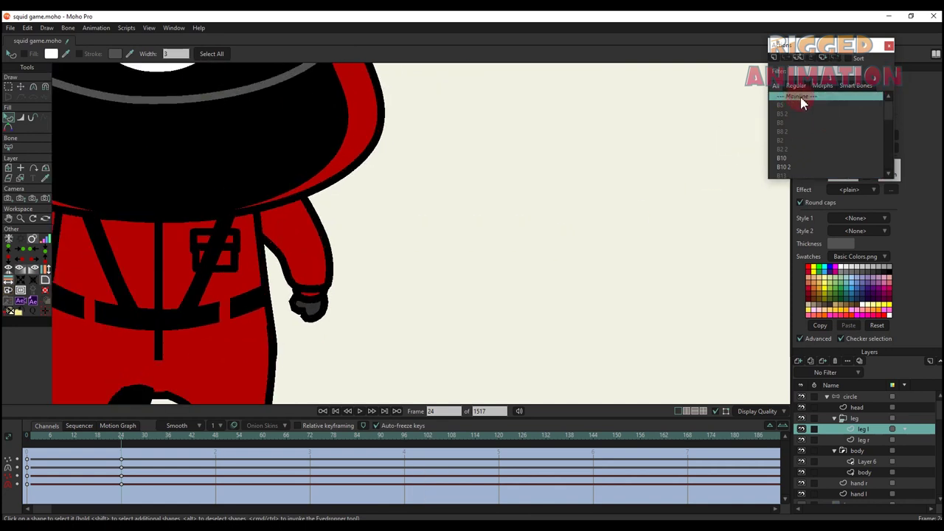
{"action": "scroll", "coordinate": [392, 279], "scroll_direction": "down", "scroll_amount": 5}
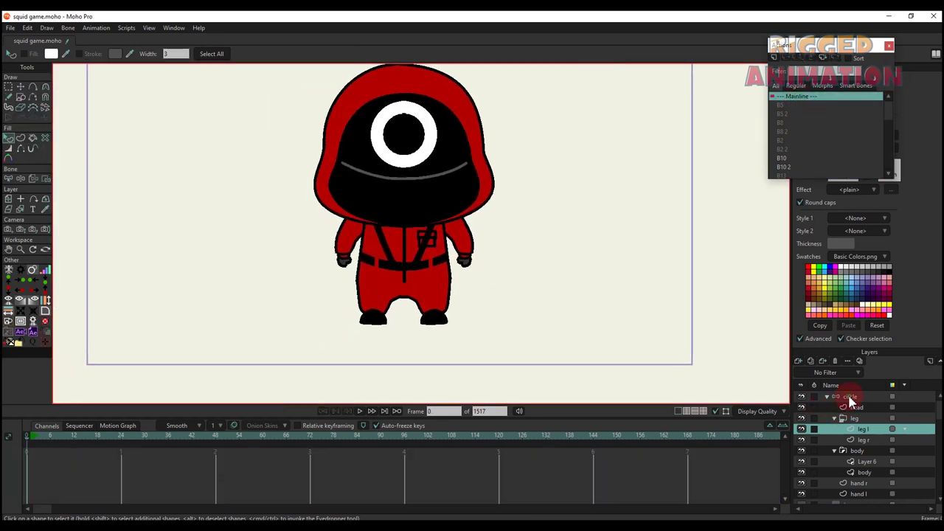
{"action": "left_click", "coordinate": [850, 397]}
{"action": "scroll", "coordinate": [446, 301], "scroll_direction": "up", "scroll_amount": 4}
{"action": "key", "text": "t"}
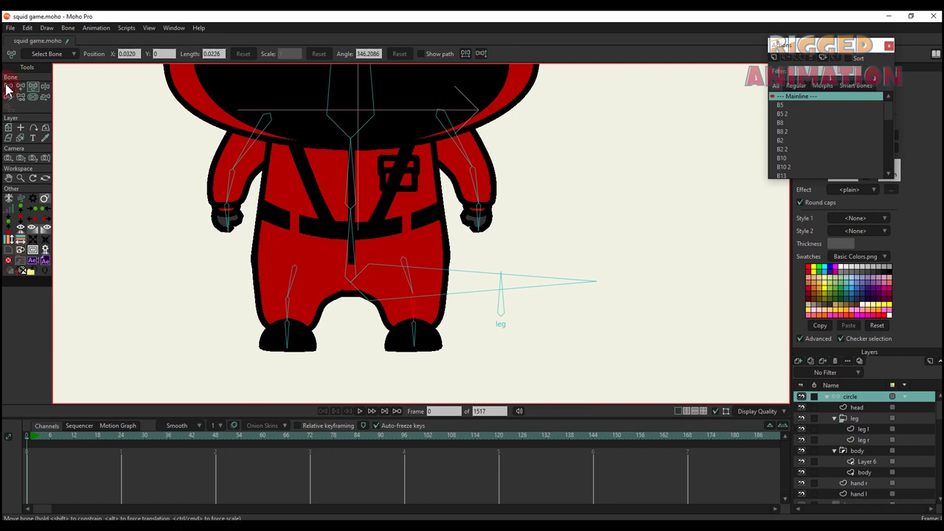
{"action": "left_click", "coordinate": [9, 87]}
{"action": "left_click", "coordinate": [44, 55]}
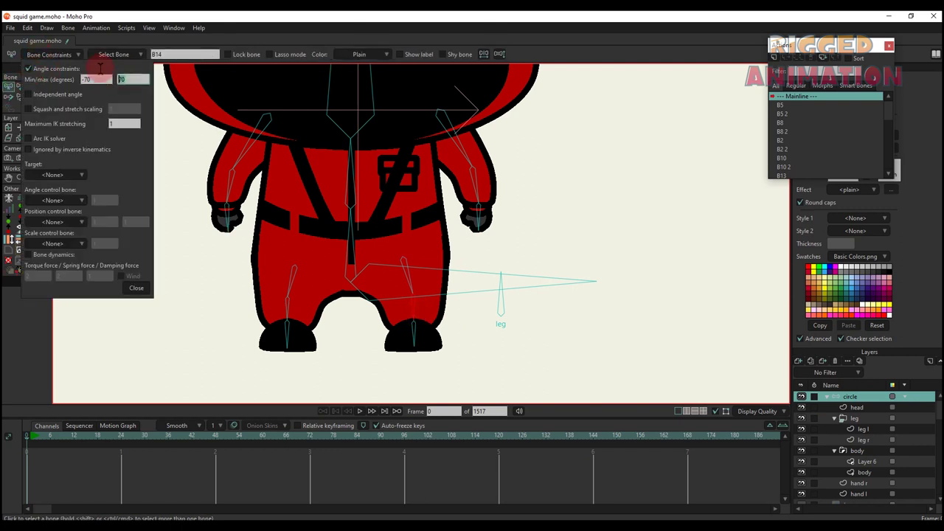
{"action": "key", "text": "Return"}
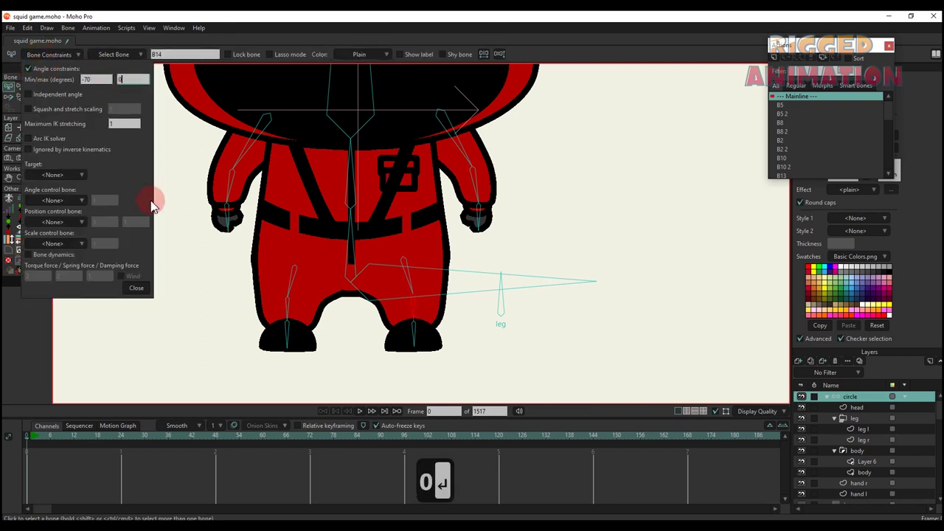
{"action": "left_click", "coordinate": [137, 288]}
Create the smart bone action B14 and rotate bone B14 inward at frame 24 to fold the lower leg
{"action": "left_click", "coordinate": [773, 57]}
{"action": "left_click", "coordinate": [489, 301]}
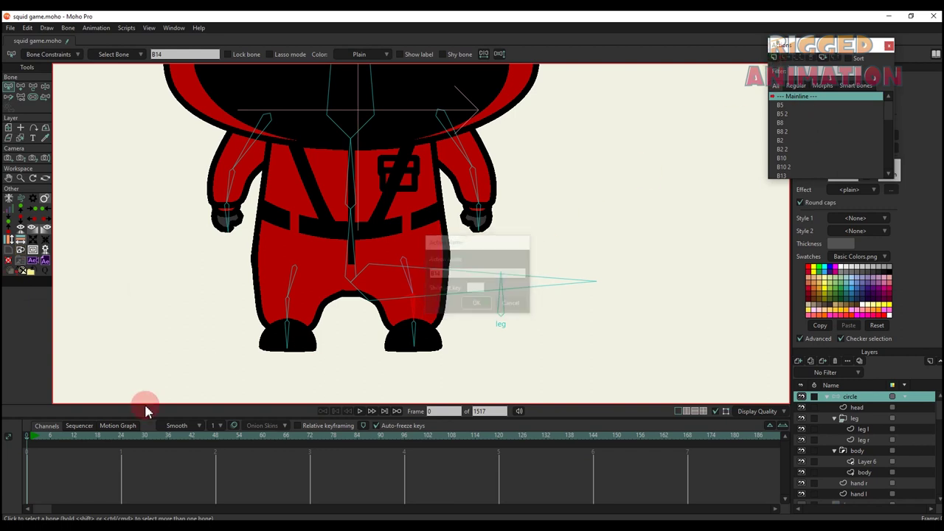
{"action": "left_click", "coordinate": [121, 436]}
{"action": "scroll", "coordinate": [476, 276], "scroll_direction": "up", "scroll_amount": 2}
{"action": "key", "text": "t"}
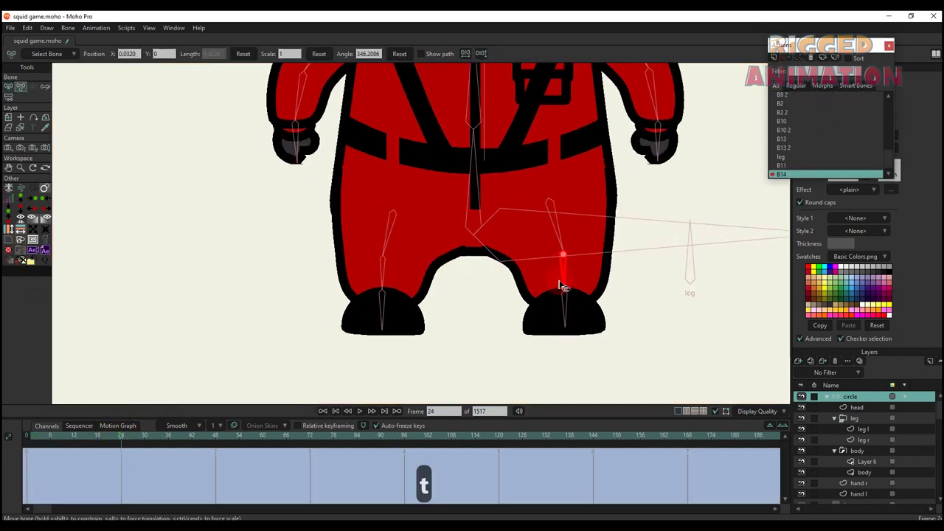
{"action": "left_click_drag", "start_coordinate": [563, 257], "coordinate": [477, 219]}
On layer leg r, reposition the inner-knee points over the foot and adjust their curvature to smooth the folded leg
{"action": "scroll", "coordinate": [531, 230], "scroll_direction": "up", "scroll_amount": 3}
{"action": "left_click", "coordinate": [528, 230], "text": "ctrl+alt"}
{"action": "key", "text": "t"}
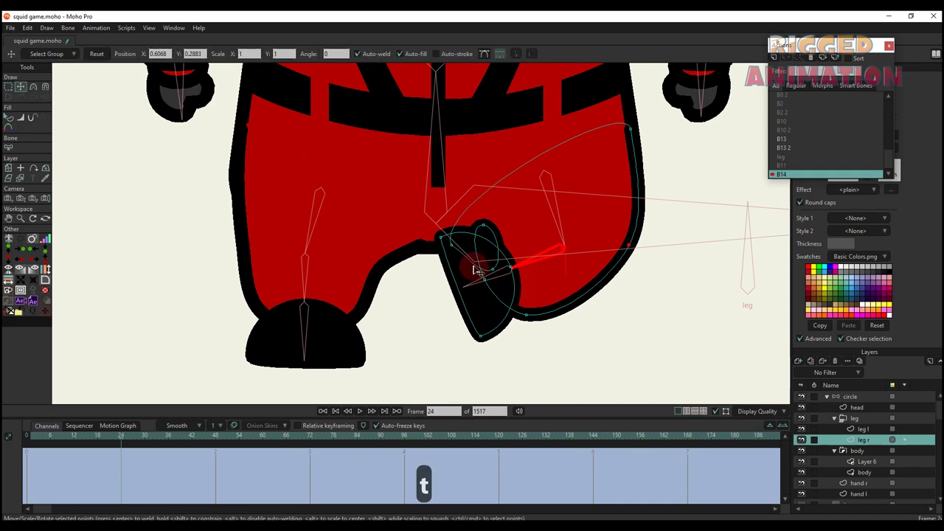
{"action": "scroll", "coordinate": [477, 268], "scroll_direction": "up", "scroll_amount": 2}
{"action": "mouse_move", "coordinate": [487, 236]}
{"action": "left_mouse_down"}
{"action": "mouse_move", "coordinate": [490, 208]}
{"action": "mouse_move", "coordinate": [484, 232]}
{"action": "left_mouse_up"}
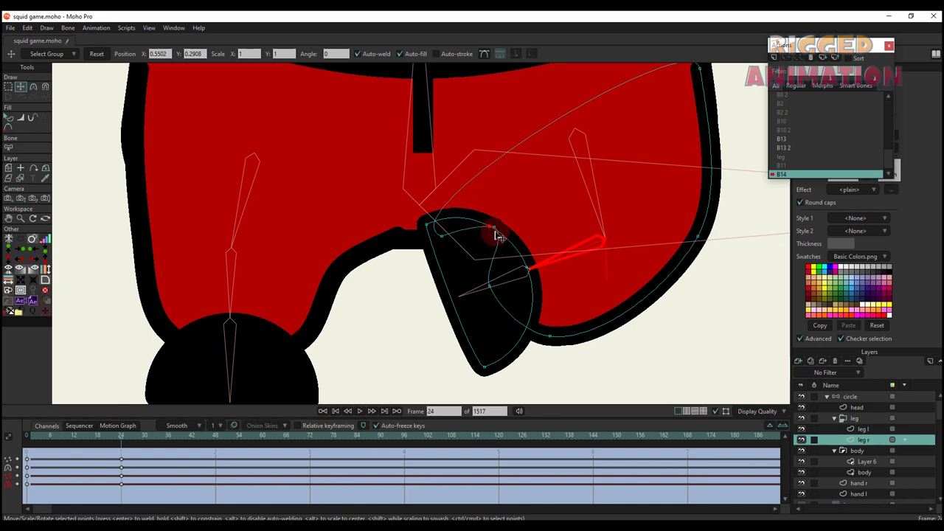
{"action": "key", "text": "c"}
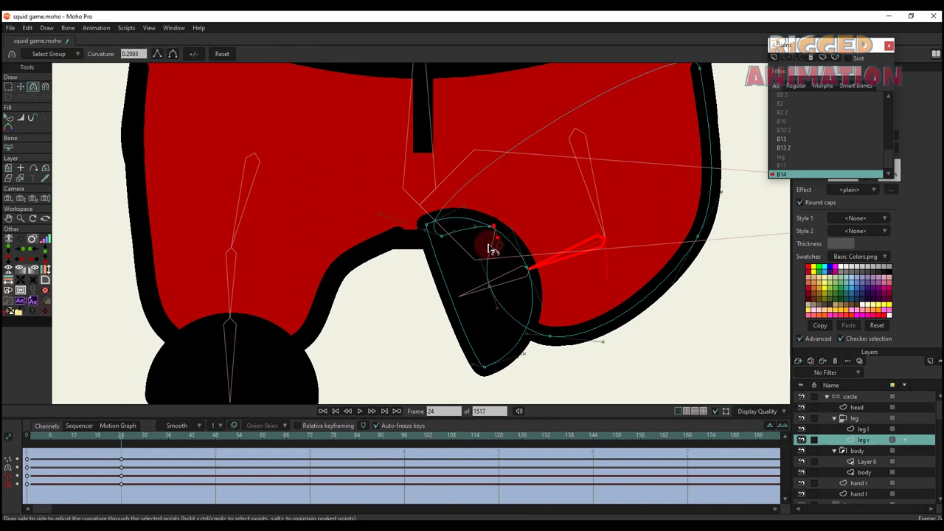
{"action": "key", "text": "q"}
{"action": "scroll", "coordinate": [491, 253], "scroll_direction": "down", "scroll_amount": 2}
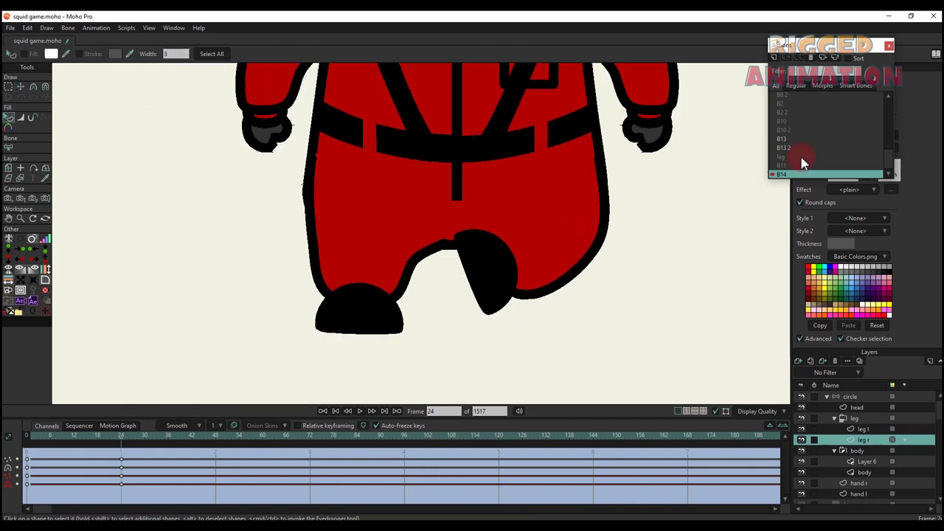
Return to Mainline and, on the circle layer, add a vertical target bone below the ankle of the leg with bone B11
{"action": "scroll", "coordinate": [796, 126], "scroll_direction": "up", "scroll_amount": 1}
{"action": "left_click", "coordinate": [800, 101]}
{"action": "left_click", "coordinate": [741, 361]}
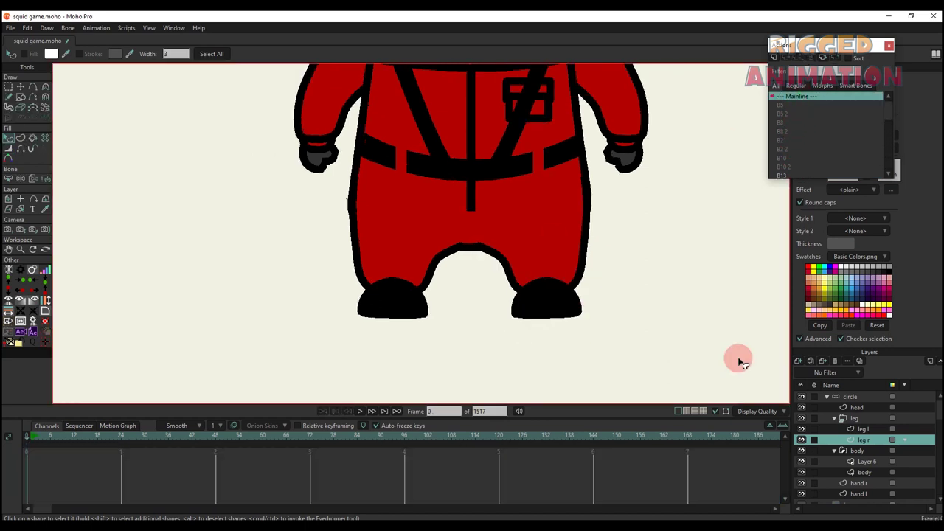
{"action": "left_click", "coordinate": [848, 398]}
{"action": "scroll", "coordinate": [509, 258], "scroll_direction": "down", "scroll_amount": 2}
{"action": "key", "text": "z"}
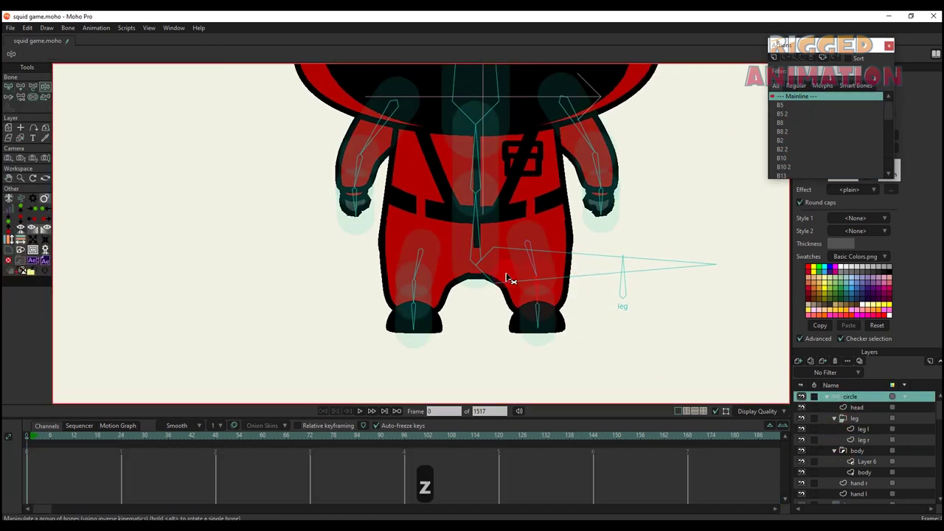
{"action": "key", "text": "a"}
{"action": "scroll", "coordinate": [411, 337], "scroll_direction": "up", "scroll_amount": 2}
{"action": "key", "text": "b"}
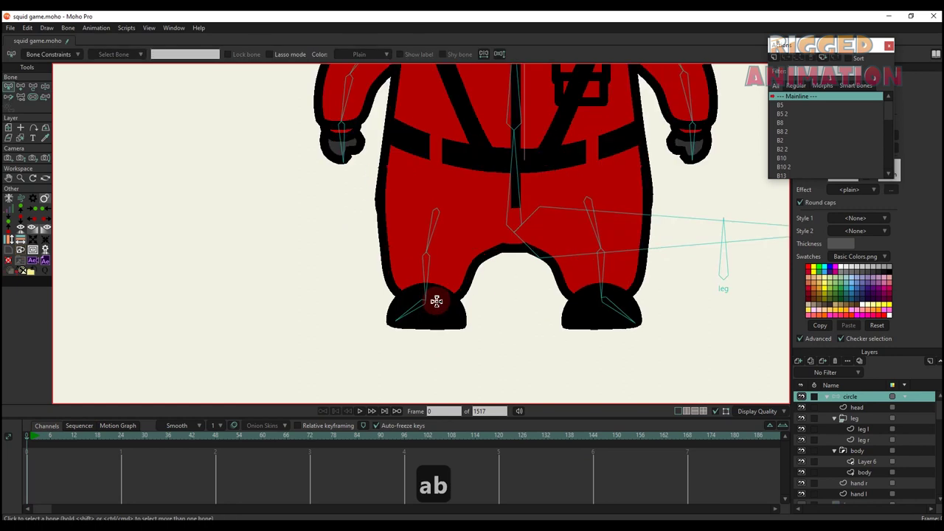
{"action": "key", "text": "a"}
{"action": "mouse_move", "coordinate": [426, 302]}
{"action": "left_mouse_down"}
{"action": "mouse_move", "coordinate": [428, 382]}
{"action": "mouse_move", "coordinate": [406, 354]}
{"action": "left_mouse_up"}
{"action": "key", "text": "s"}
Add a matching vertical target bone below the ankle of the leg with bone B14
{"action": "key", "text": "b"}
{"action": "key", "text": "a"}
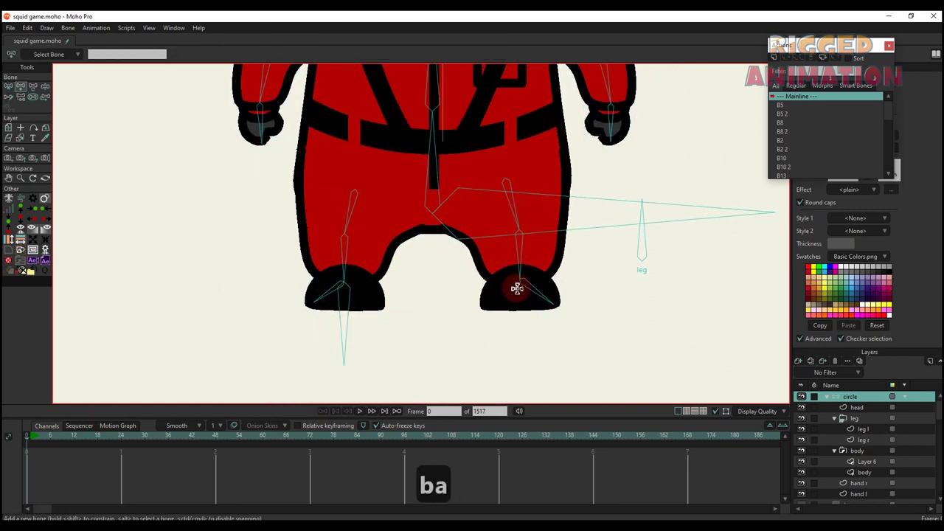
{"action": "mouse_move", "coordinate": [520, 282]}
{"action": "left_mouse_down"}
{"action": "mouse_move", "coordinate": [524, 360]}
{"action": "mouse_move", "coordinate": [267, 369]}
{"action": "left_mouse_up"}
{"action": "key", "text": "s"}
{"action": "key", "text": "b"}
Set bone B19 as the target of bone B11 and bone B20 as the target of bone B14
{"action": "left_click", "coordinate": [447, 321]}
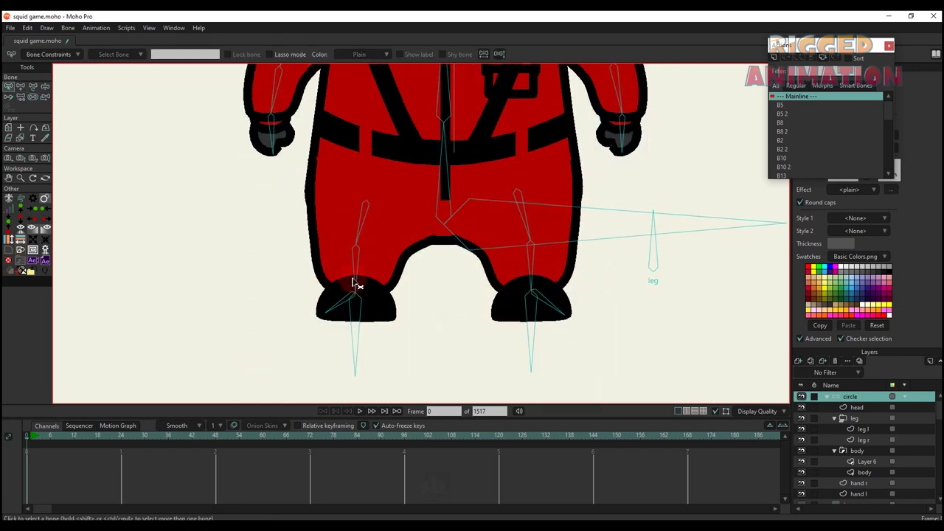
{"action": "left_click", "coordinate": [542, 318]}
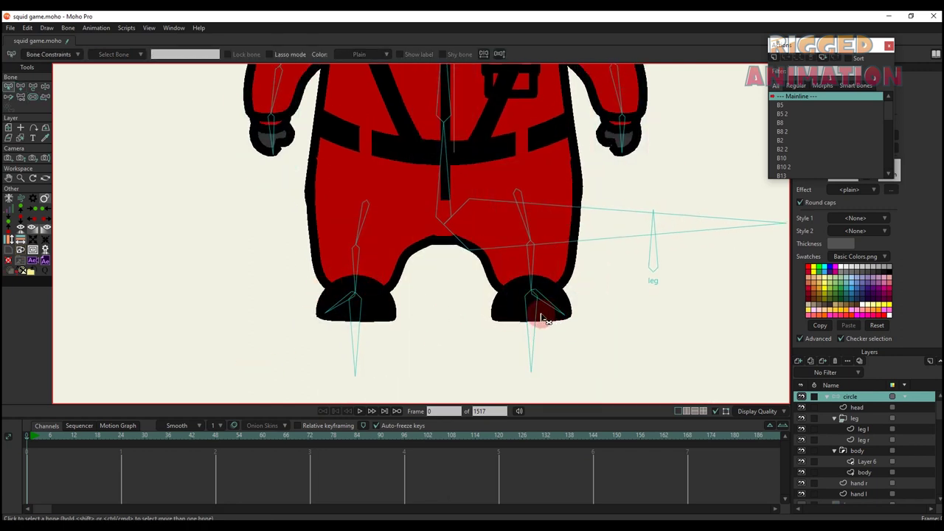
{"action": "left_click", "coordinate": [174, 50]}
{"action": "left_click", "coordinate": [303, 145]}
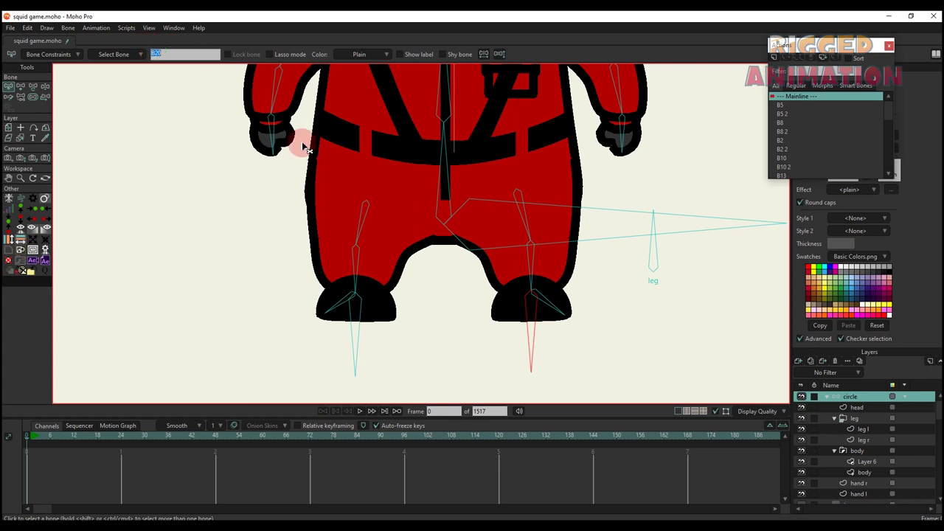
{"action": "left_click", "coordinate": [165, 53]}
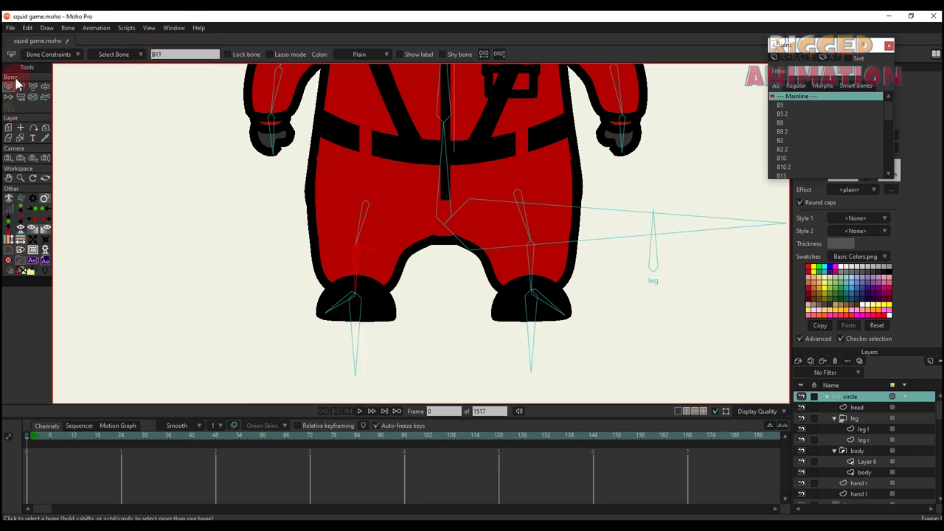
{"action": "left_click", "coordinate": [38, 59]}
{"action": "left_click", "coordinate": [51, 175]}
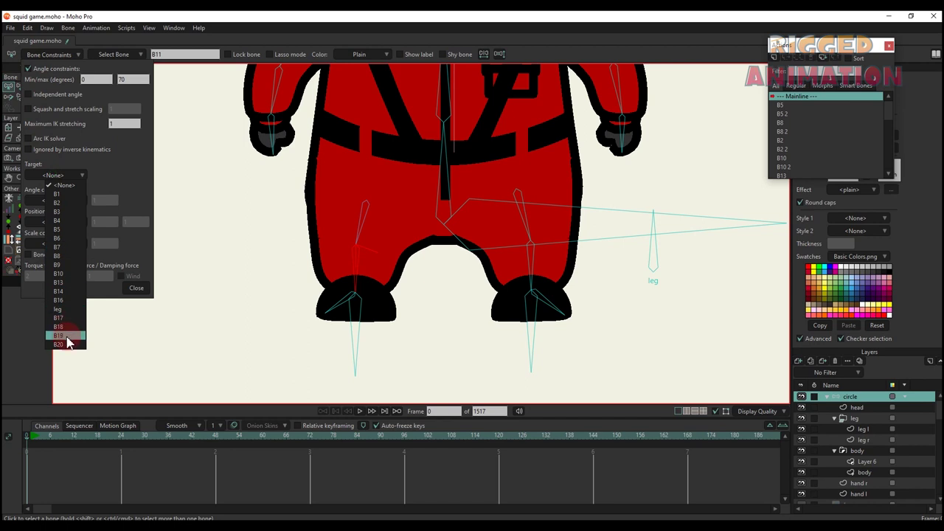
{"action": "left_click", "coordinate": [531, 302]}
{"action": "left_click", "coordinate": [53, 175]}
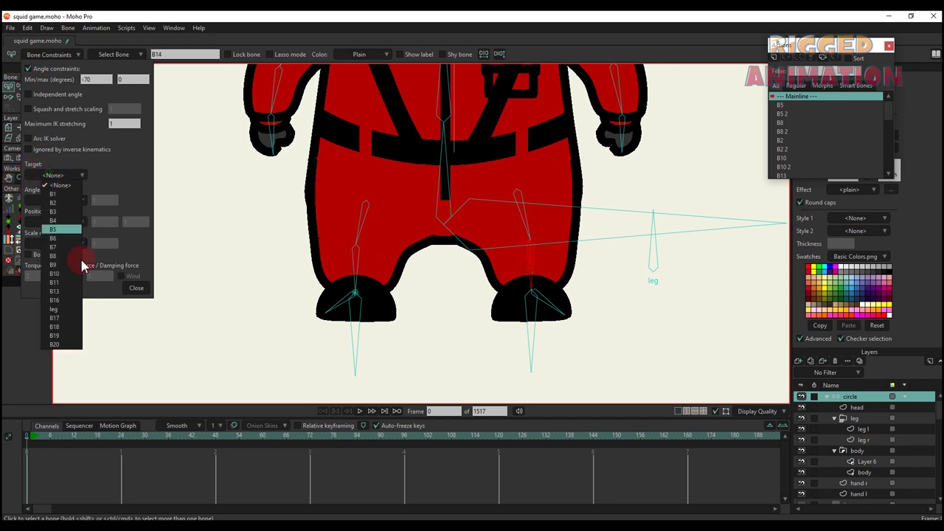
{"action": "left_click", "coordinate": [140, 288]}
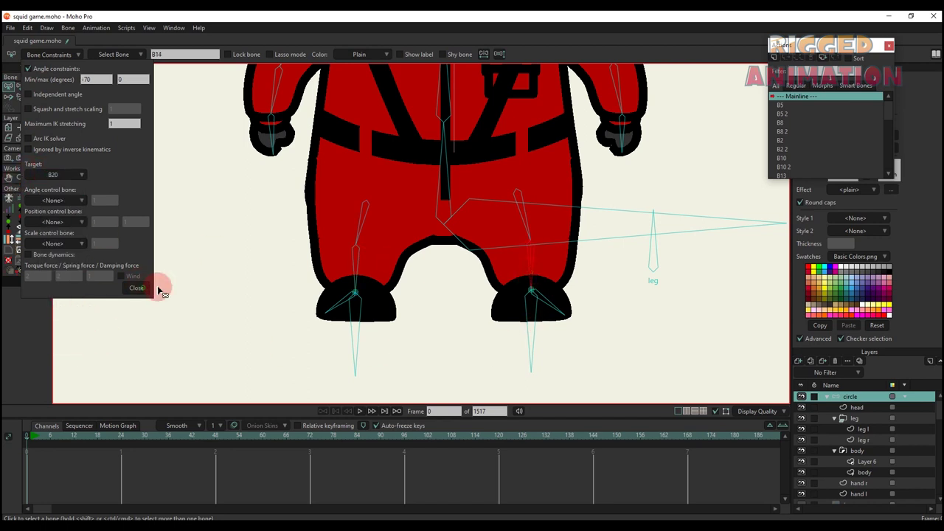
Test the leg targets at frame 7 by moving both target bones inward and across the body
{"action": "scroll", "coordinate": [420, 336], "scroll_direction": "down", "scroll_amount": 1}
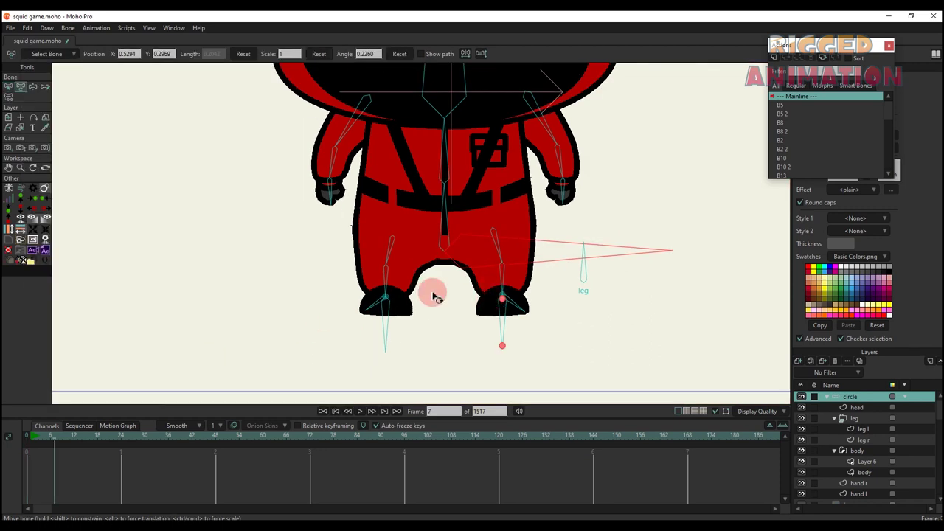
{"action": "mouse_move", "coordinate": [432, 291]}
{"action": "left_mouse_down"}
{"action": "mouse_move", "coordinate": [385, 312]}
{"action": "mouse_move", "coordinate": [447, 312]}
{"action": "left_mouse_up"}
{"action": "left_click", "coordinate": [536, 297]}
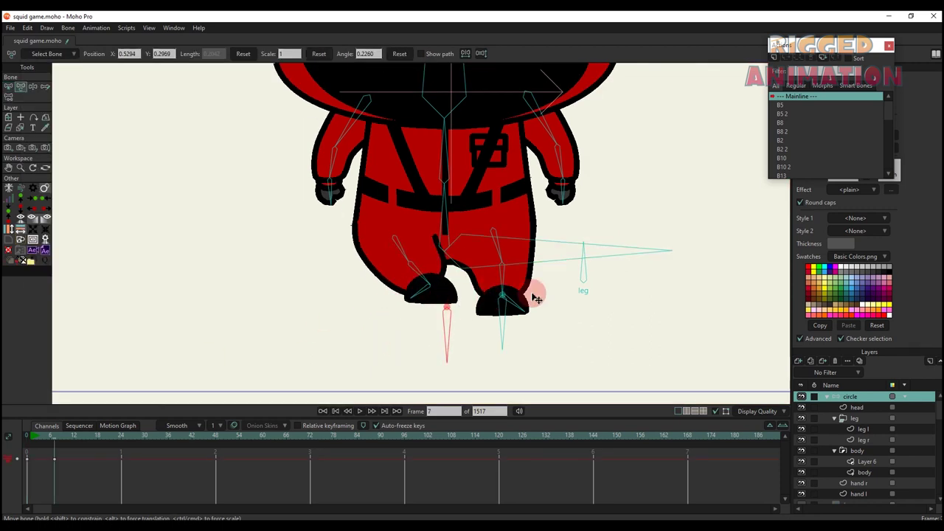
{"action": "left_click_drag", "start_coordinate": [503, 300], "coordinate": [445, 302]}
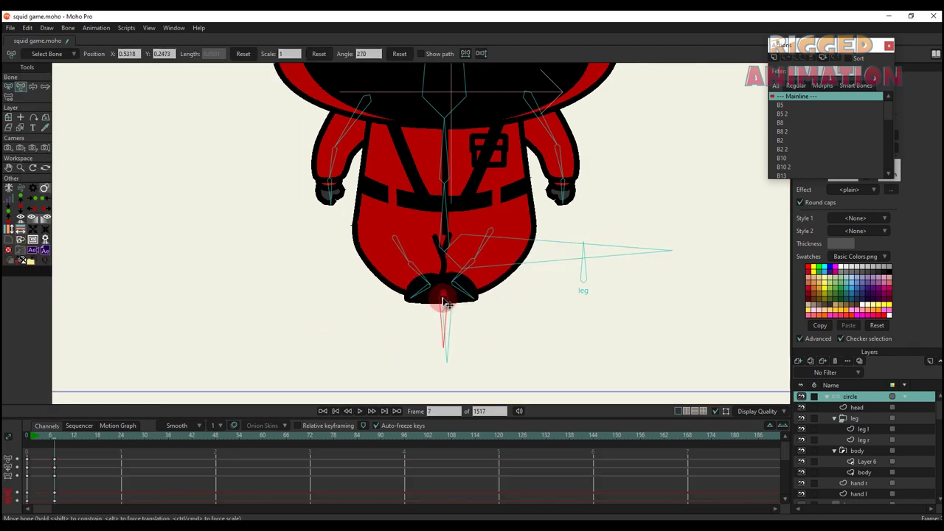
{"action": "left_click", "coordinate": [424, 299]}
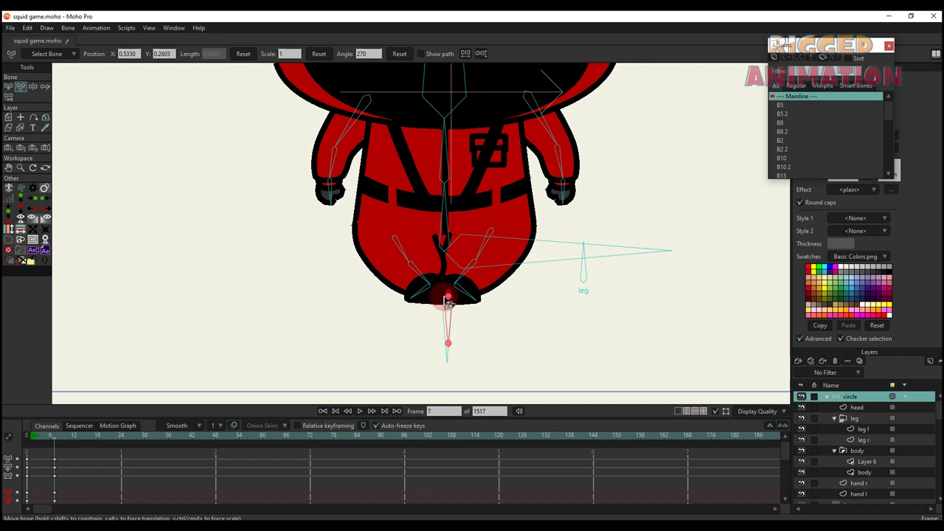
{"action": "mouse_move", "coordinate": [450, 303]}
{"action": "left_mouse_down"}
{"action": "mouse_move", "coordinate": [447, 317]}
{"action": "mouse_move", "coordinate": [374, 287]}
{"action": "left_mouse_up"}
{"action": "left_click_drag", "start_coordinate": [451, 297], "coordinate": [410, 272]}
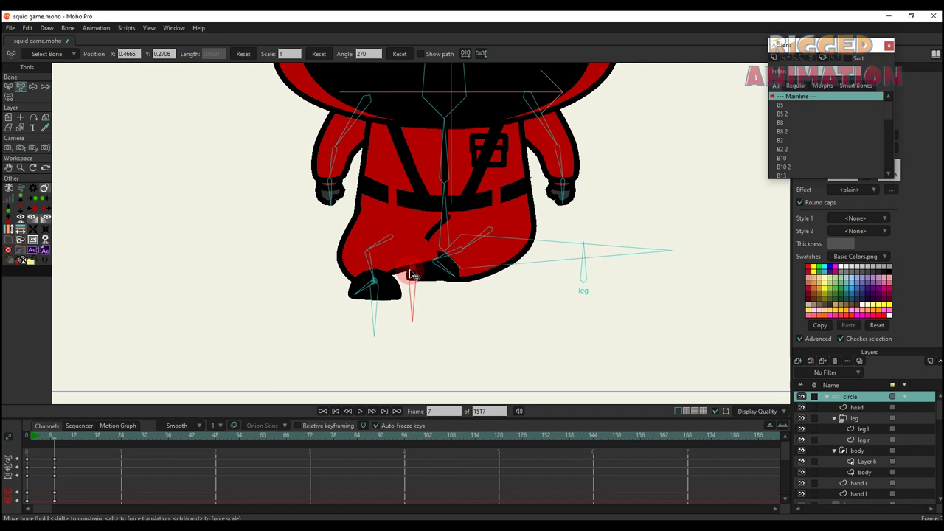
Rotate the leg control bone to swap the leg order, and raise the B11 leg sideways with its target bone
{"action": "left_click_drag", "start_coordinate": [587, 263], "coordinate": [526, 314]}
{"action": "left_click", "coordinate": [372, 284]}
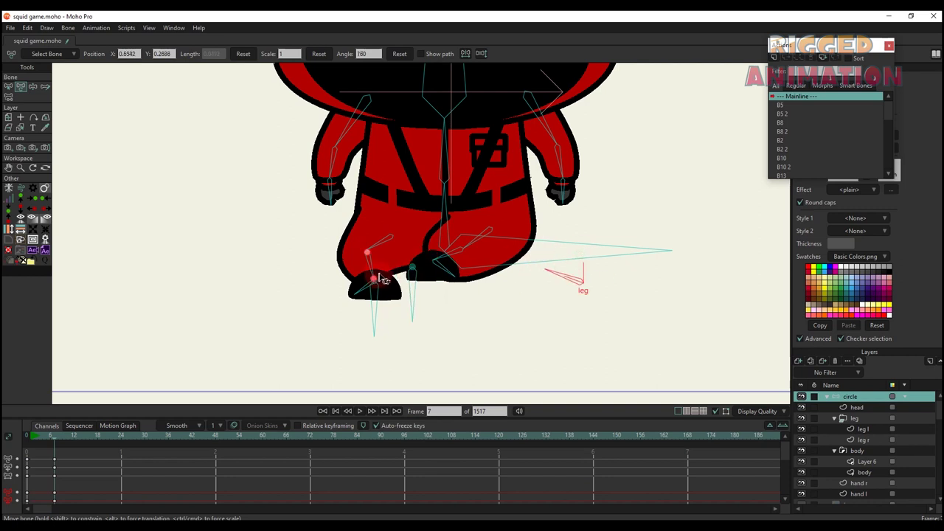
{"action": "scroll", "coordinate": [374, 291], "scroll_direction": "up", "scroll_amount": 1}
{"action": "left_click_drag", "start_coordinate": [374, 293], "coordinate": [319, 245]}
{"action": "scroll", "coordinate": [449, 266], "scroll_direction": "up", "scroll_amount": 1}
{"action": "left_click_drag", "start_coordinate": [449, 267], "coordinate": [428, 267]}
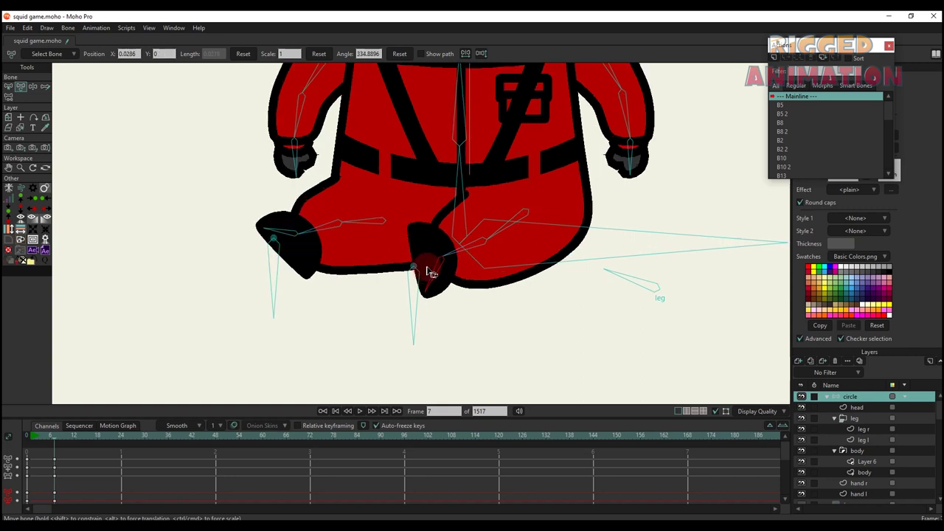
{"action": "scroll", "coordinate": [427, 267], "scroll_direction": "down", "scroll_amount": 4}
{"action": "scroll", "coordinate": [429, 271], "scroll_direction": "down", "scroll_amount": 2}
{"action": "left_click", "coordinate": [381, 274]}
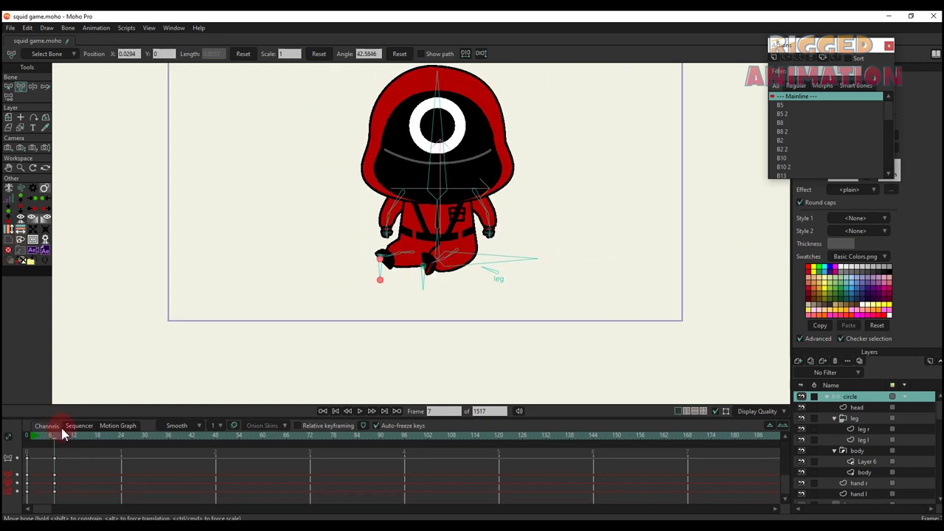
Delete the test pose keyframes at frame 7 and save the project back at frame 0
{"action": "key", "text": "BackSpace"}
{"action": "scroll", "coordinate": [385, 253], "scroll_direction": "down", "scroll_amount": 2}
{"action": "scroll", "coordinate": [413, 266], "scroll_direction": "up", "scroll_amount": 2}
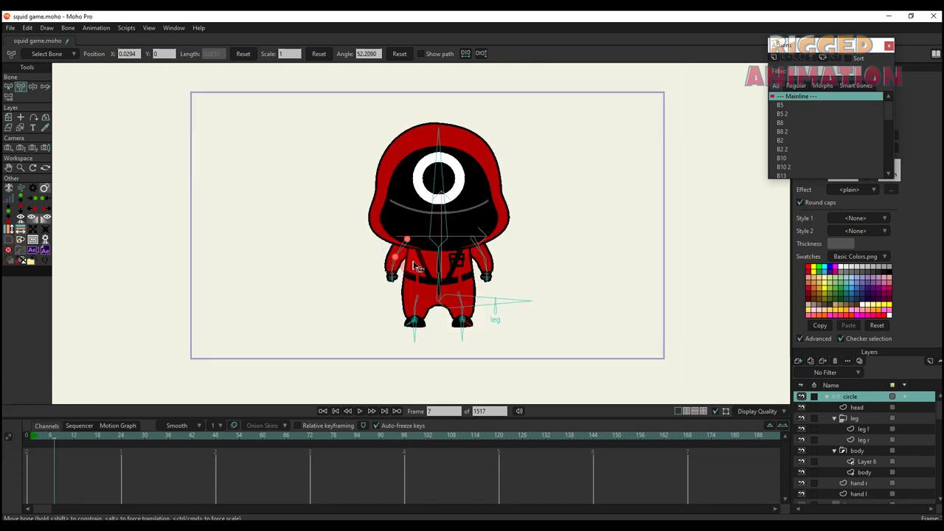
{"action": "scroll", "coordinate": [432, 274], "scroll_direction": "up", "scroll_amount": 1}
{"action": "left_click", "coordinate": [27, 436]}
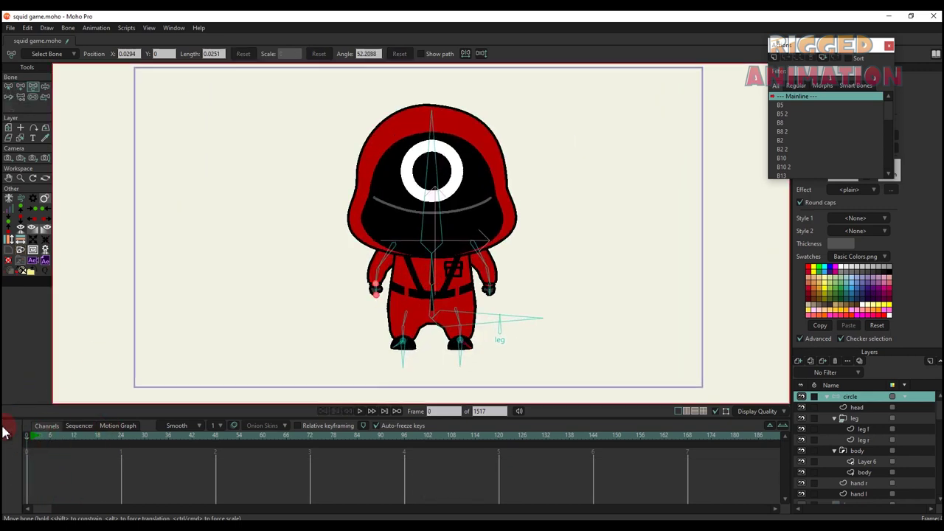
{"action": "key", "text": "ctrl+s"}
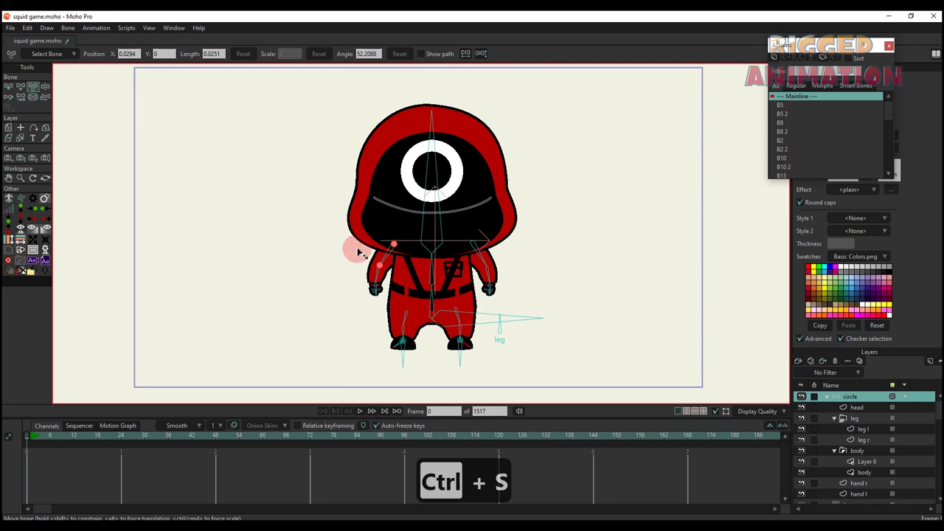
Draw an upright control bone above the character's head on the circle layer and adjust its bone strength
{"action": "left_click", "coordinate": [827, 396]}
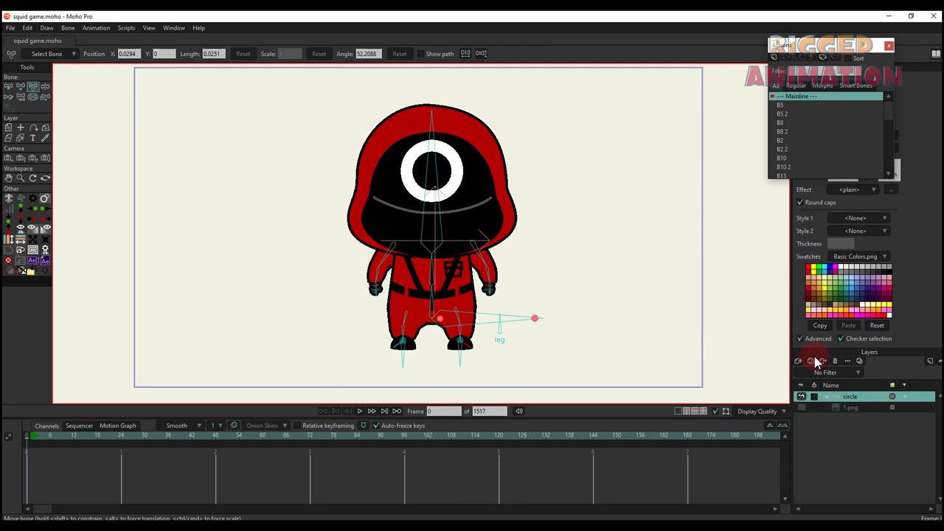
{"action": "left_click_drag", "start_coordinate": [440, 141], "coordinate": [472, 207]}
{"action": "key", "text": "b"}
{"action": "key", "text": "a"}
{"action": "left_click_drag", "start_coordinate": [463, 155], "coordinate": [470, 102]}
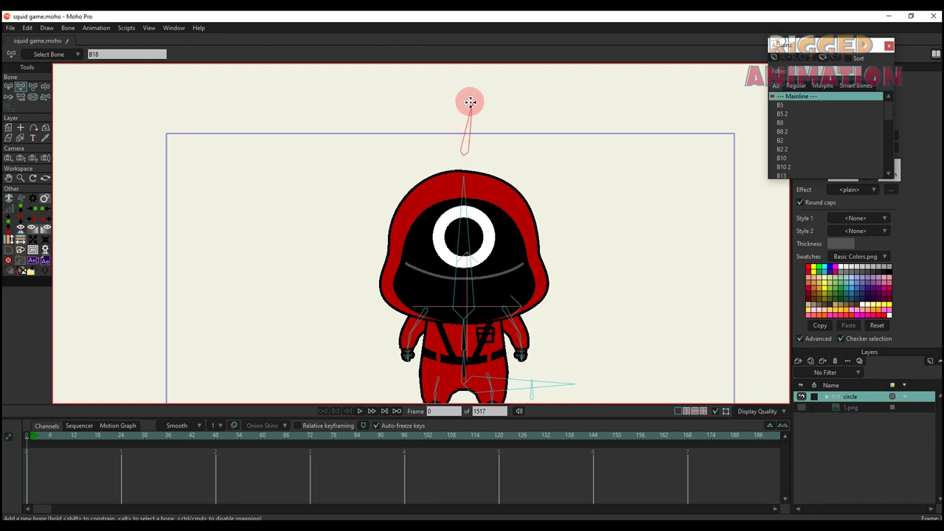
{"action": "key", "text": "t"}
{"action": "key", "text": "s"}
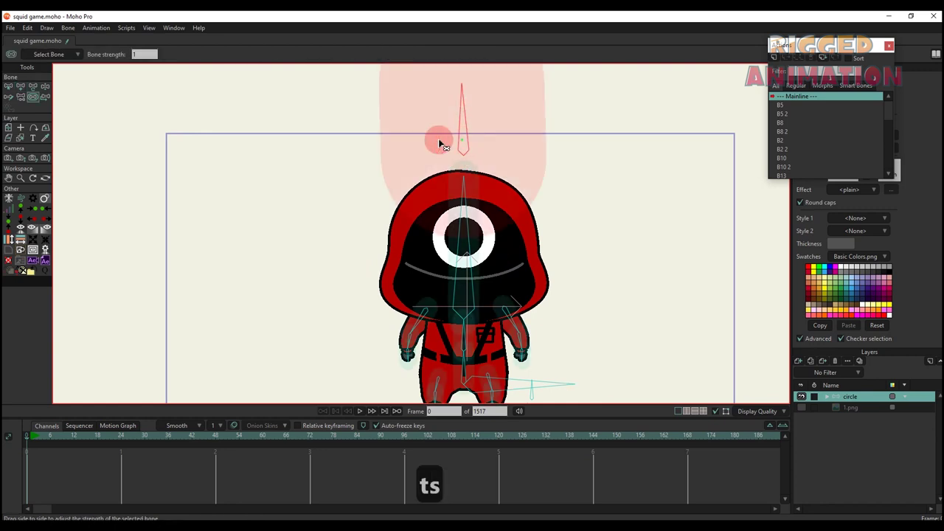
{"action": "key", "text": "t"}
{"action": "key", "text": "b"}
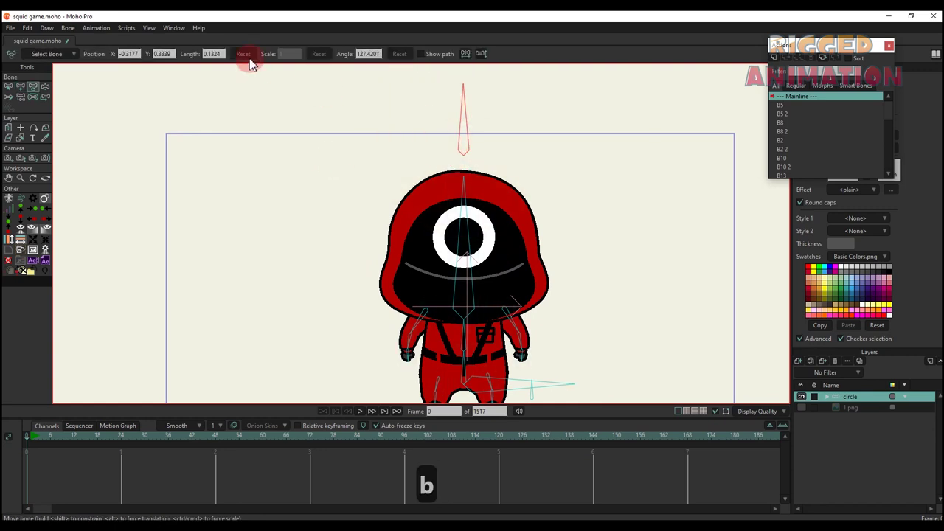
Name the new bone "head turn", show its label and turn on its angle constraints
{"action": "left_click", "coordinate": [169, 53]}
{"action": "type", "text": "h"}
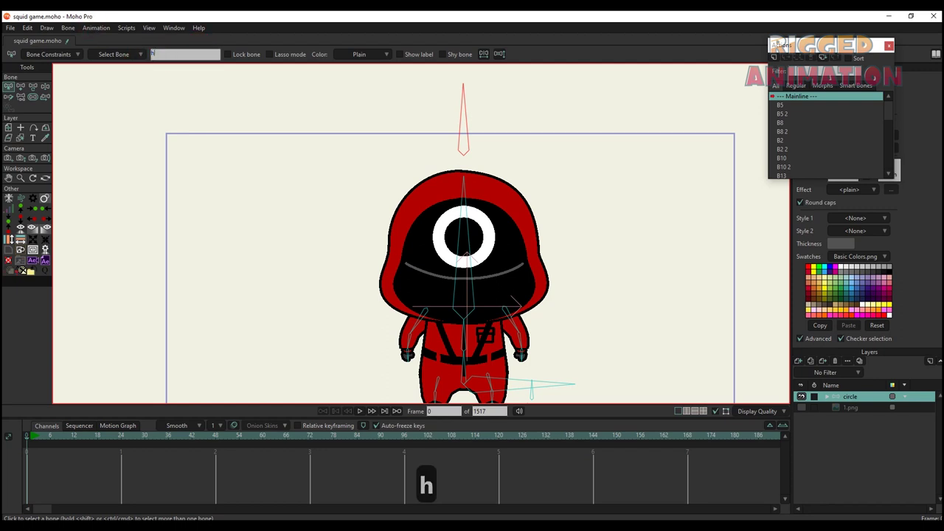
{"action": "type", "text": "ead_turn"}
{"action": "key", "text": "Return"}
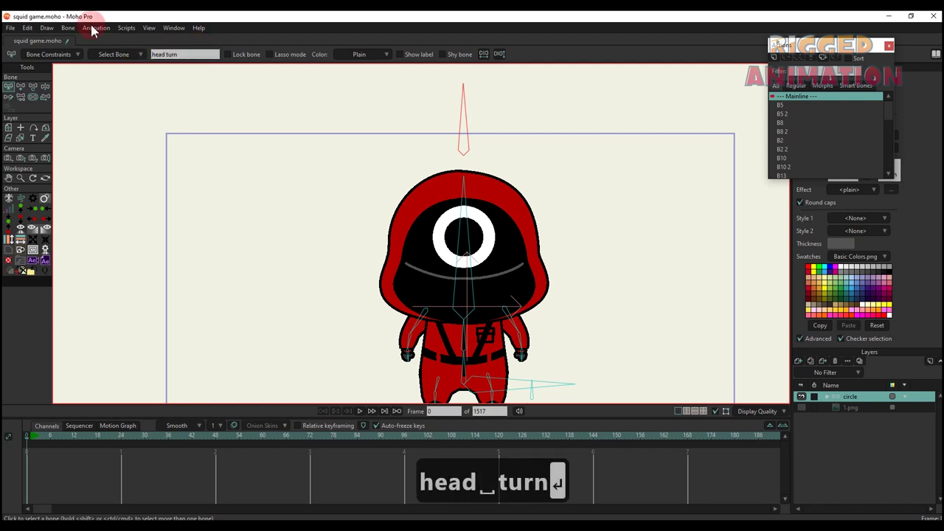
{"action": "left_click", "coordinate": [35, 54]}
{"action": "left_click", "coordinate": [143, 285]}
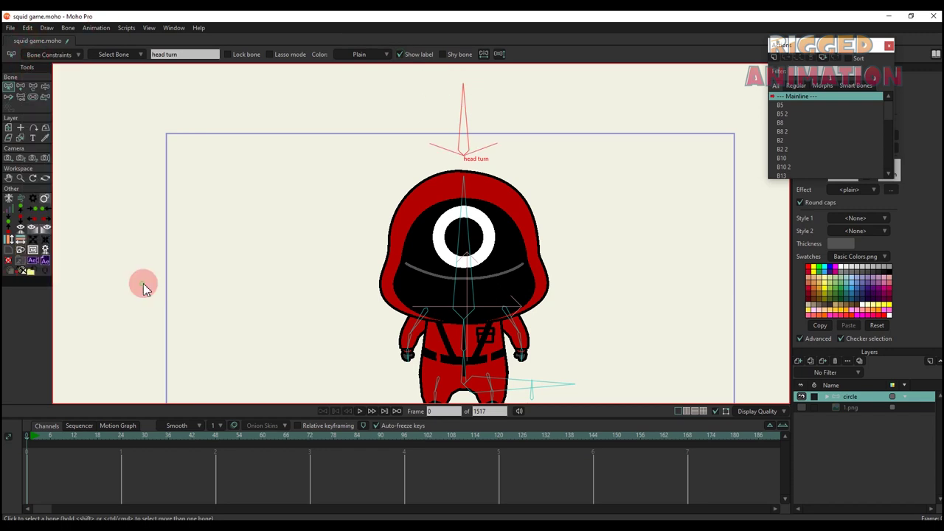
Create the smart bone action head turn and rotate its bone counterclockwise to the constraint limit at frame 24
{"action": "left_click", "coordinate": [774, 58]}
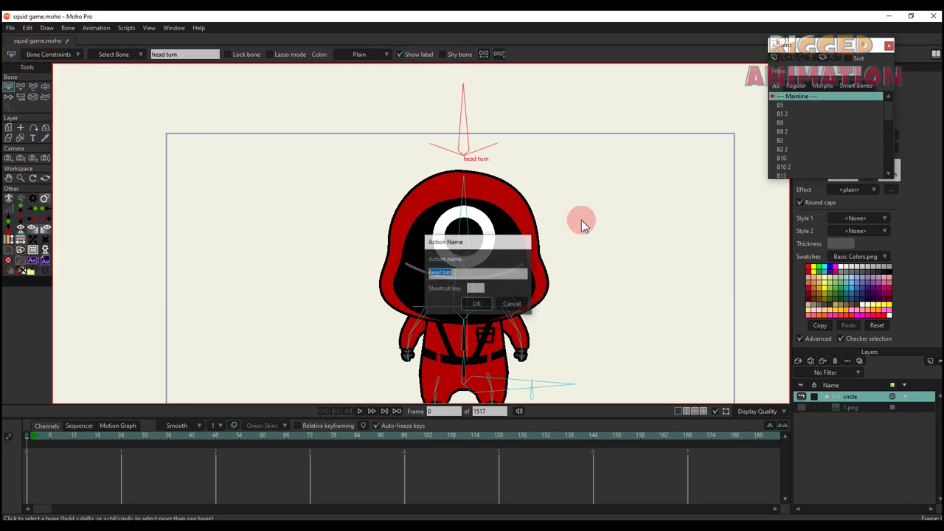
{"action": "left_click", "coordinate": [476, 308]}
{"action": "left_click", "coordinate": [121, 437]}
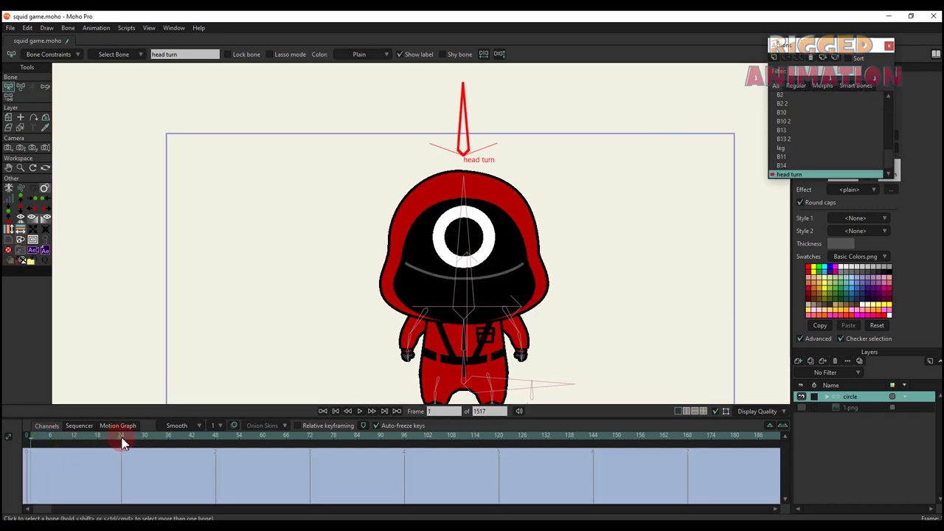
{"action": "key", "text": "t"}
{"action": "left_click", "coordinate": [474, 115]}
{"action": "left_click_drag", "start_coordinate": [472, 115], "coordinate": [428, 182]}
On the head layer at frame 24, select the white ring and the mouth line and shift them toward the face's left edge
{"action": "right_click", "coordinate": [436, 249], "text": "alt"}
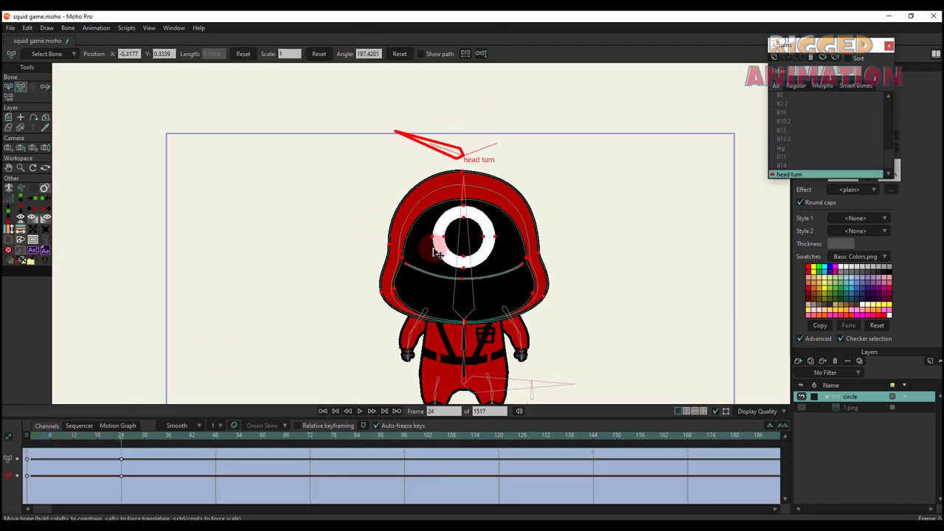
{"action": "scroll", "coordinate": [443, 230], "scroll_direction": "up", "scroll_amount": 2}
{"action": "scroll", "coordinate": [442, 230], "scroll_direction": "up", "scroll_amount": 2}
{"action": "key", "text": "t"}
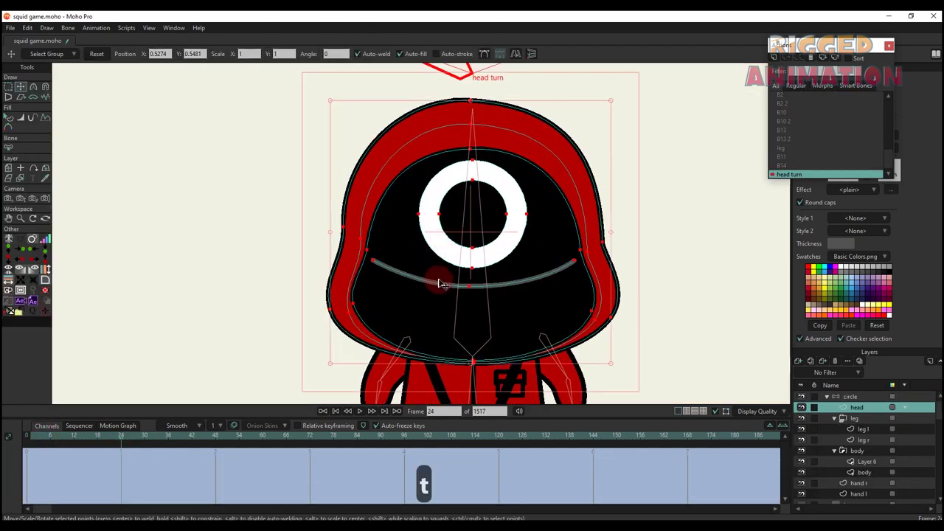
{"action": "left_click", "coordinate": [452, 246]}
{"action": "scroll", "coordinate": [456, 242], "scroll_direction": "down", "scroll_amount": 1}
{"action": "scroll", "coordinate": [527, 236], "scroll_direction": "up", "scroll_amount": 1}
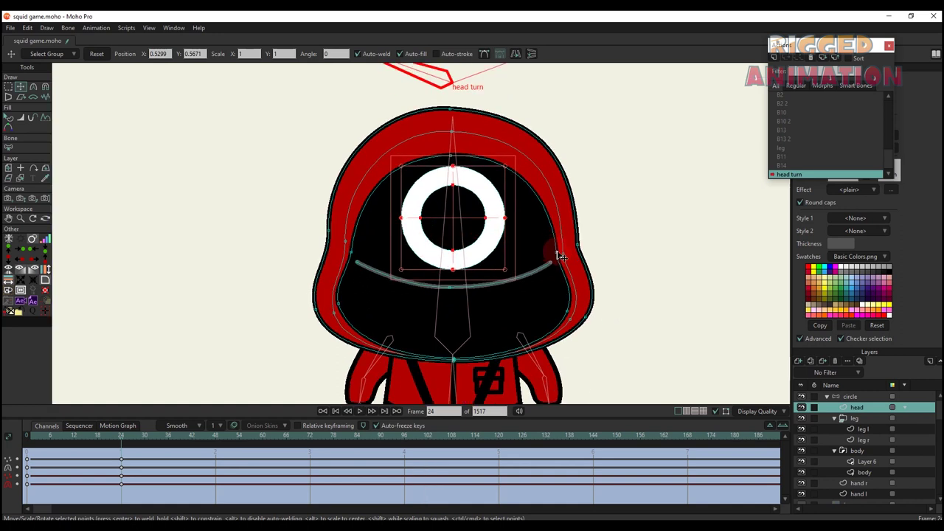
{"action": "left_click_drag", "start_coordinate": [559, 255], "coordinate": [544, 253]}
{"action": "key", "text": "ctrl+z"}
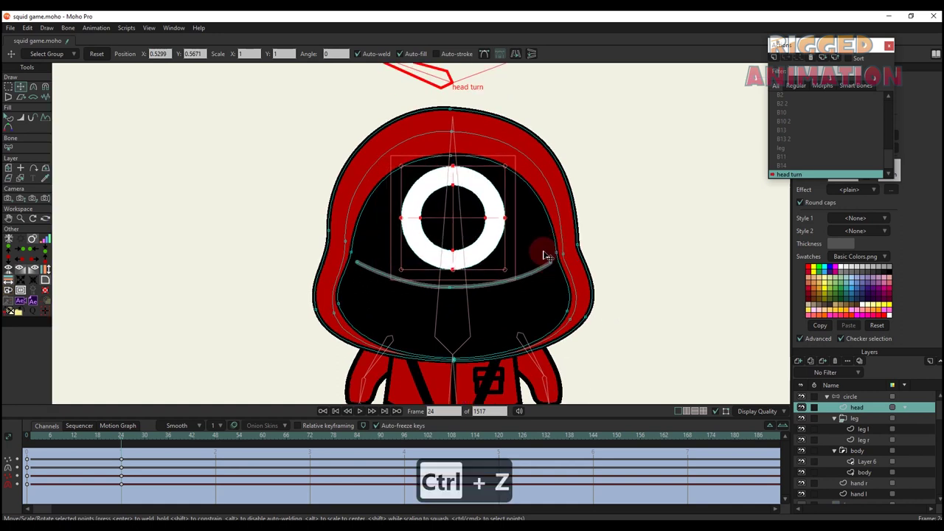
{"action": "left_click", "coordinate": [472, 286], "text": "ctrl+shift"}
{"action": "left_click_drag", "start_coordinate": [492, 288], "coordinate": [455, 271]}
Lower the mouth line in the head's shape order until its end tucks behind the red hood
{"action": "key", "text": "q"}
{"action": "left_click", "coordinate": [394, 248]}
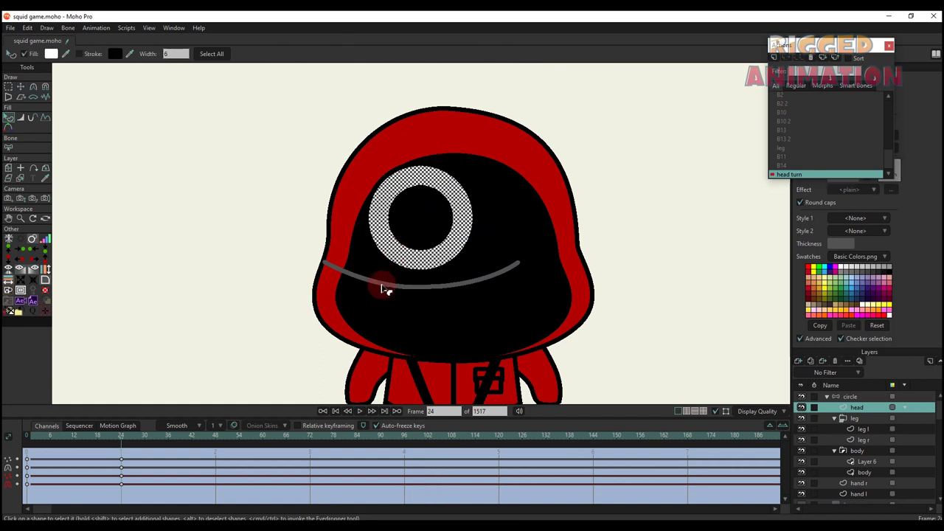
{"action": "left_click", "coordinate": [398, 286], "text": "shift"}
{"action": "key", "text": "alt+Down"}
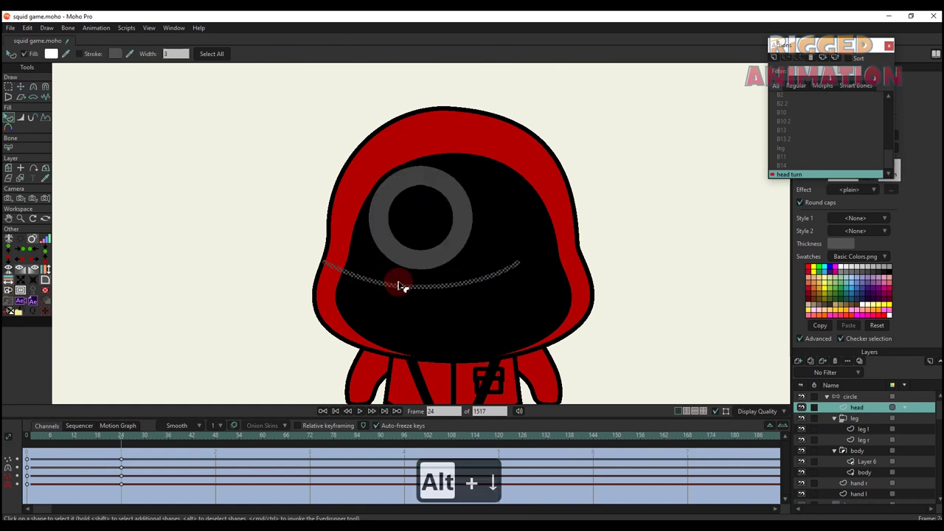
{"action": "key", "text": "alt+Up"}
{"action": "left_click", "coordinate": [193, 224]}
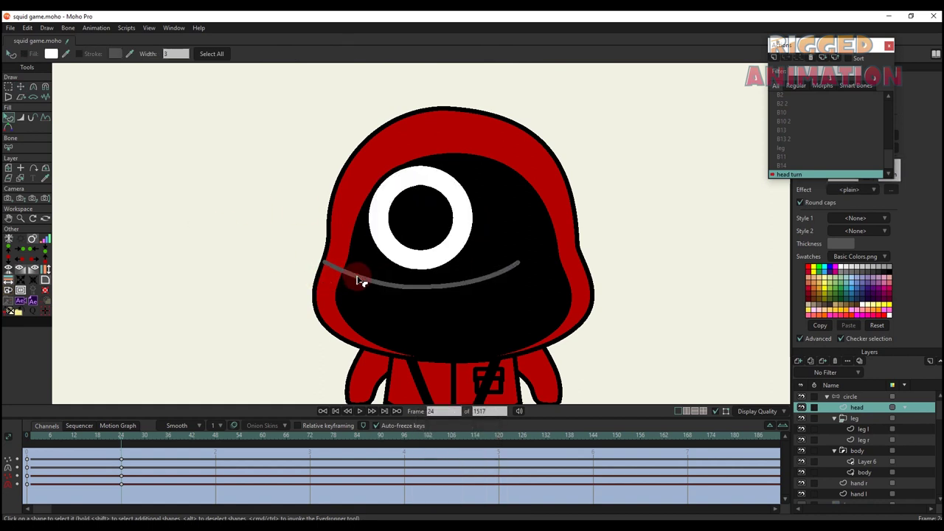
{"action": "left_click", "coordinate": [348, 282]}
{"action": "key", "text": "alt+Down"}
{"action": "key", "text": "alt+Down"}
{"action": "key", "text": "alt+Down"}
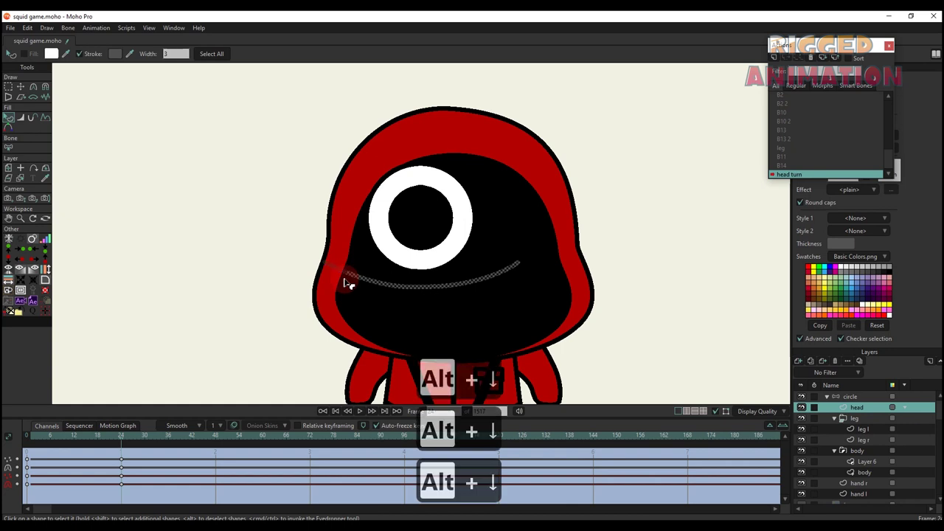
{"action": "left_click", "coordinate": [271, 310]}
{"action": "scroll", "coordinate": [298, 335], "scroll_direction": "down", "scroll_amount": 2}
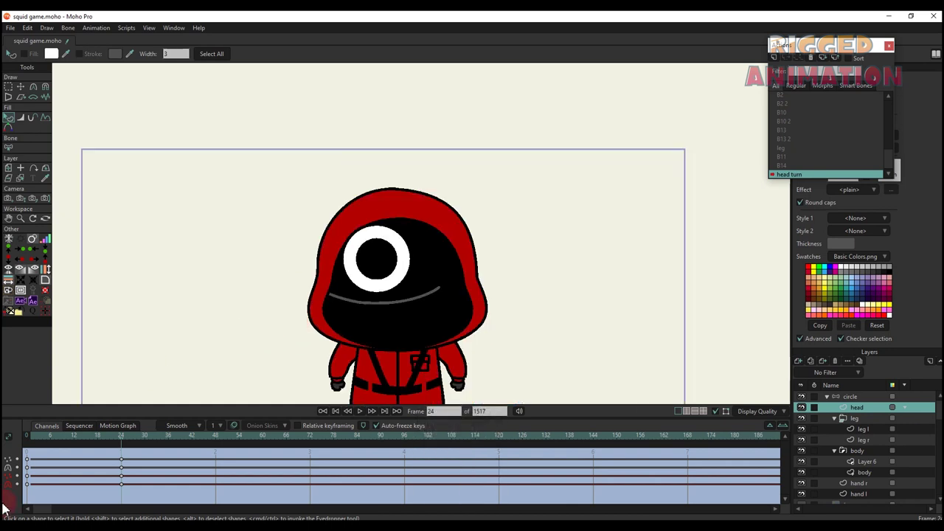
{"action": "left_click", "coordinate": [124, 459]}
{"action": "left_click", "coordinate": [122, 460]}
{"action": "key", "text": "t"}
{"action": "scroll", "coordinate": [418, 263], "scroll_direction": "up", "scroll_amount": 2}
{"action": "left_click_drag", "start_coordinate": [416, 261], "coordinate": [443, 222]}
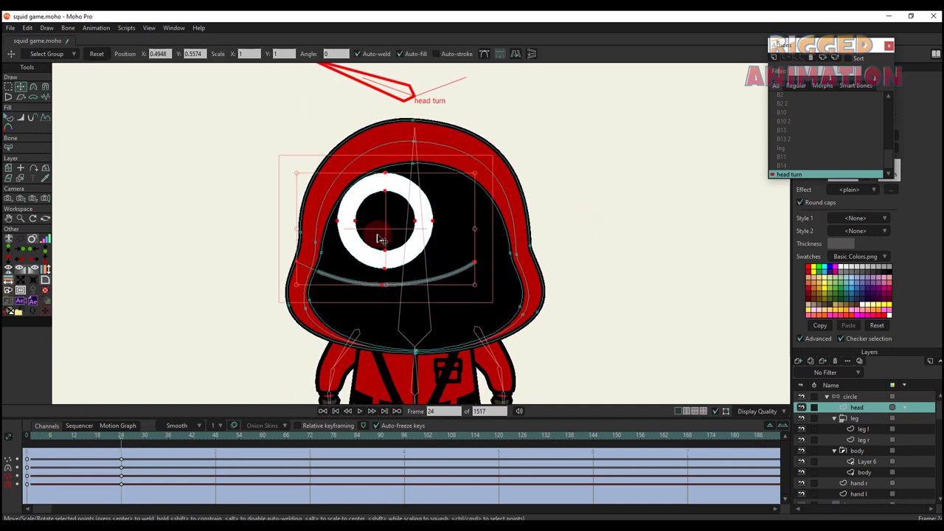
{"action": "scroll", "coordinate": [378, 234], "scroll_direction": "up", "scroll_amount": 2}
{"action": "key", "text": "Escape"}
{"action": "left_click_drag", "start_coordinate": [302, 261], "coordinate": [286, 256]}
{"action": "key", "text": "ctrl+z"}
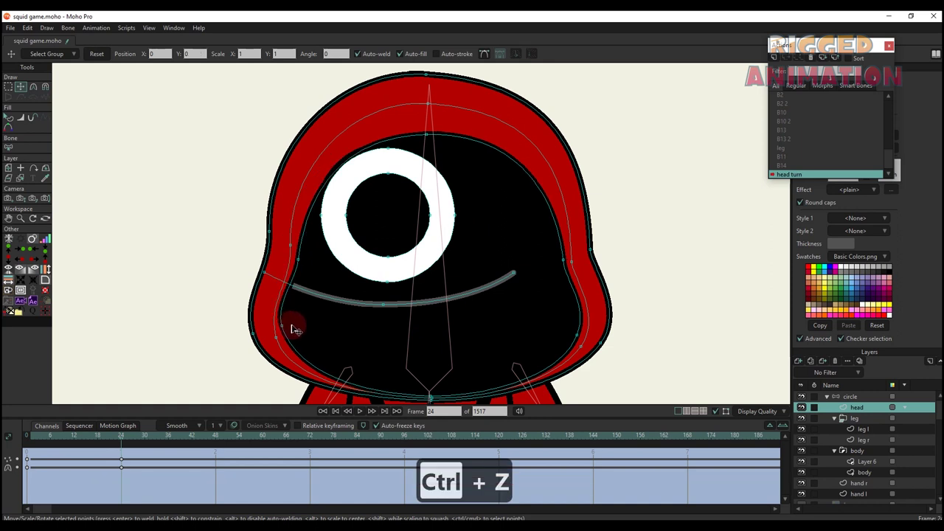
Select the two points on the left edge of the black face shape and move them outward toward the hood outline
{"action": "key", "text": "g"}
{"action": "left_click", "coordinate": [284, 325]}
{"action": "left_click", "coordinate": [298, 260], "text": "shift"}
{"action": "key", "text": "t"}
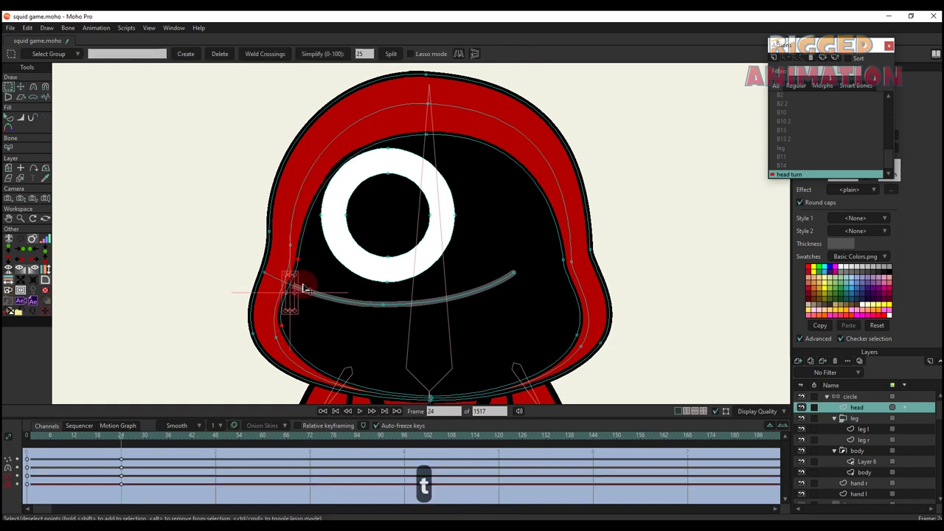
{"action": "left_click_drag", "start_coordinate": [306, 289], "coordinate": [290, 290]}
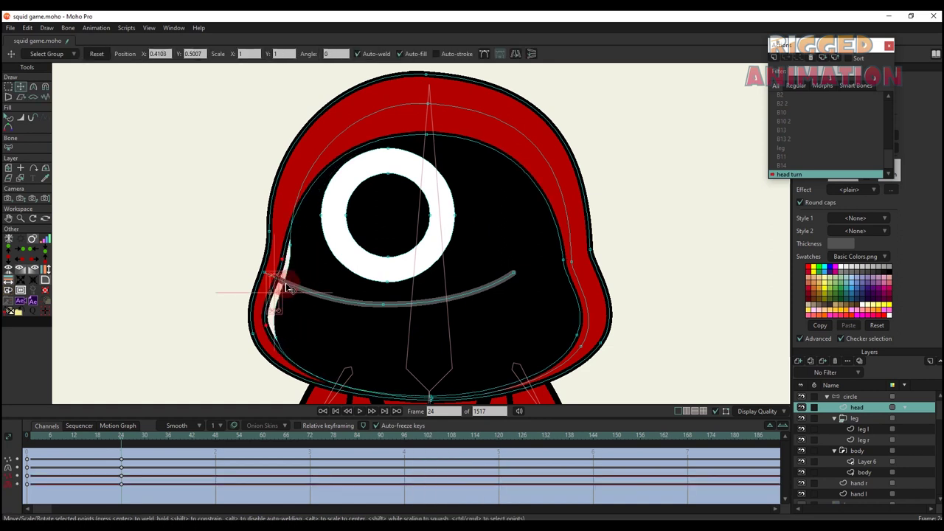
Move the two left points of the hood's inner outline outward to close the gap beside the black face
{"action": "key", "text": "g"}
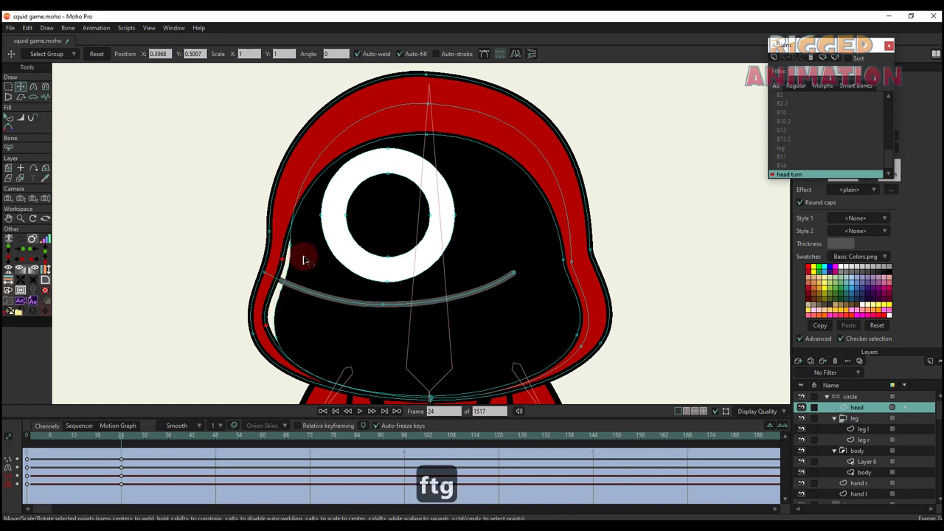
{"action": "left_click", "coordinate": [292, 245]}
{"action": "key", "text": "t"}
{"action": "left_click_drag", "start_coordinate": [277, 338], "coordinate": [265, 337]}
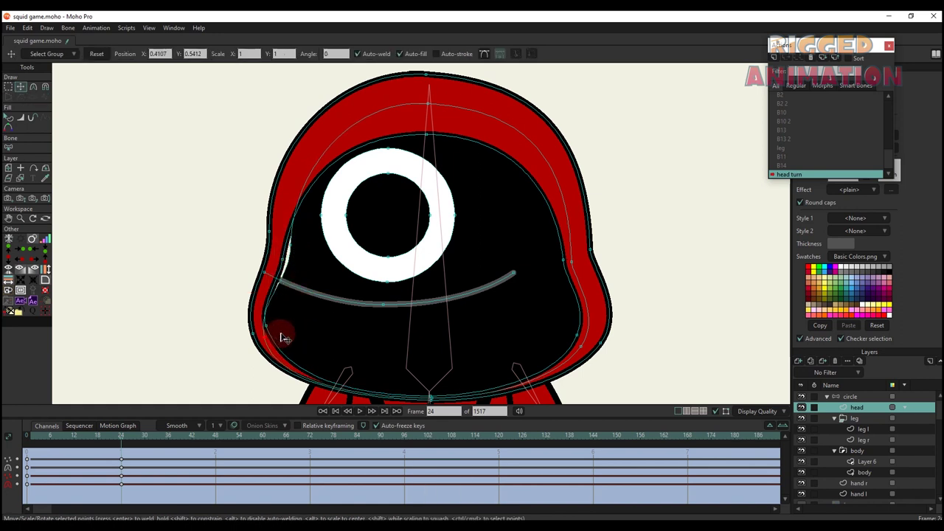
{"action": "left_click_drag", "start_coordinate": [290, 245], "coordinate": [279, 246]}
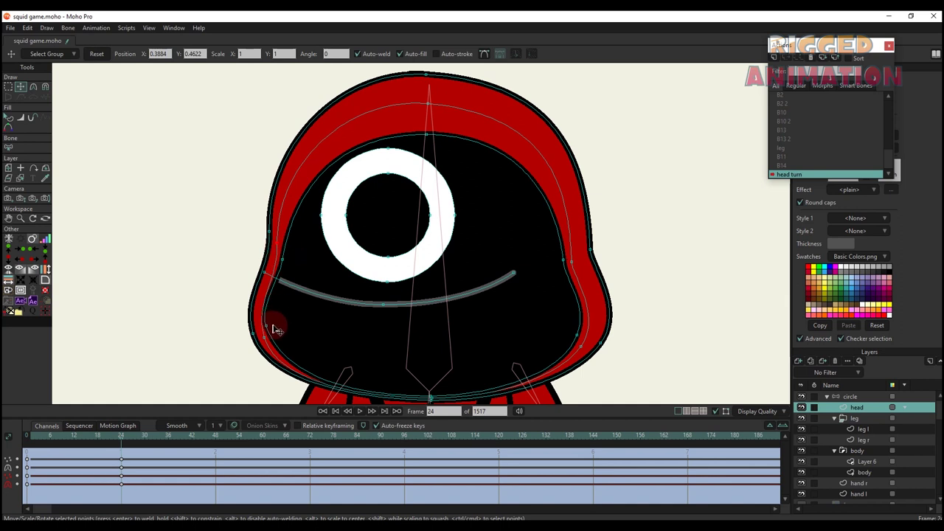
Move the two right edge points of the black face shape inward, widening the red hood on that side
{"action": "scroll", "coordinate": [468, 211], "scroll_direction": "down", "scroll_amount": 2}
{"action": "key", "text": "g"}
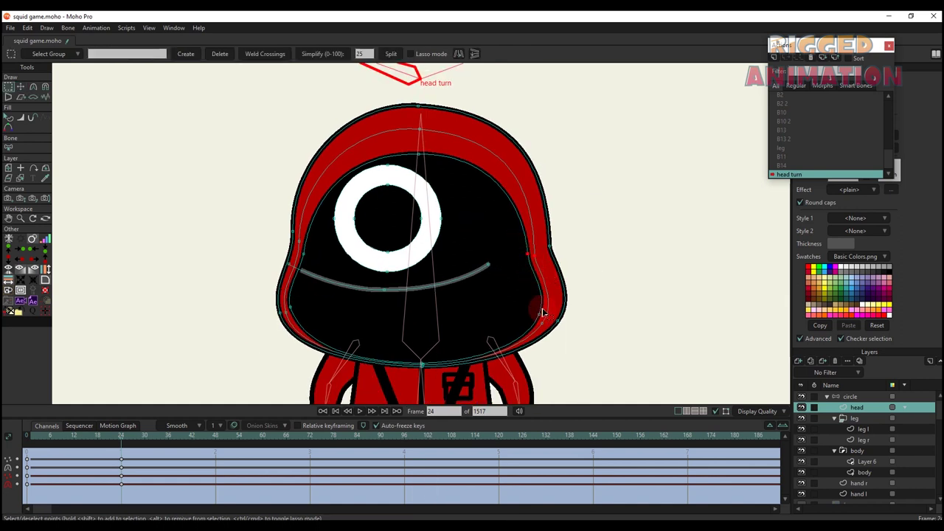
{"action": "left_click_drag", "start_coordinate": [518, 247], "coordinate": [516, 246]}
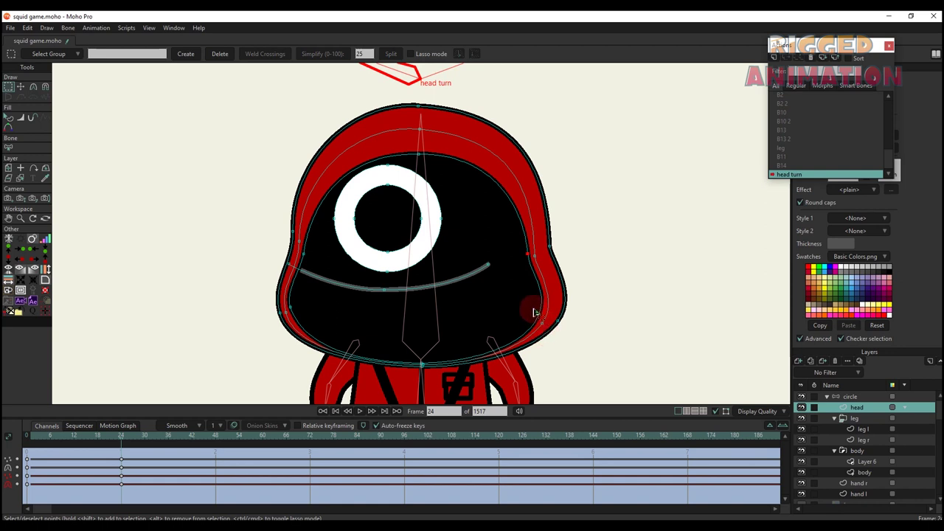
{"action": "key", "text": "t"}
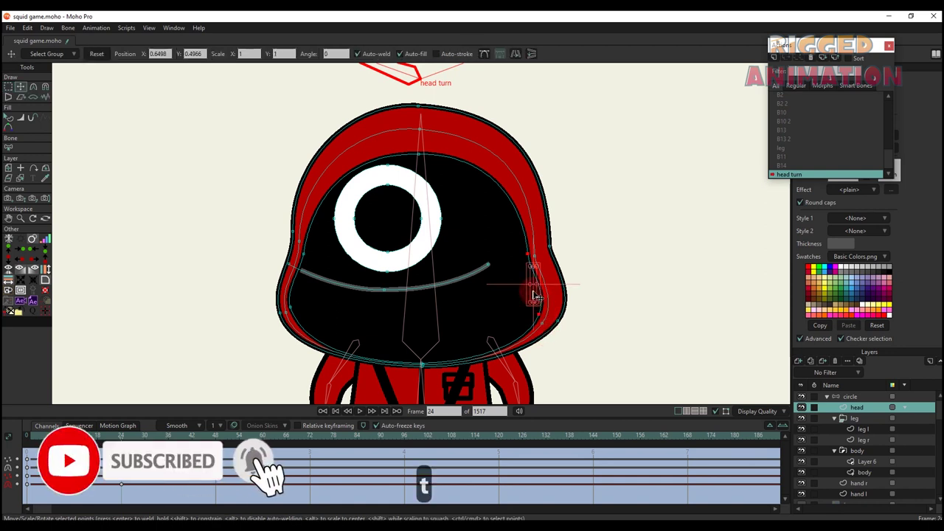
{"action": "left_click_drag", "start_coordinate": [534, 295], "coordinate": [499, 289]}
{"action": "scroll", "coordinate": [442, 290], "scroll_direction": "down", "scroll_amount": 4}
{"action": "key", "text": "q"}
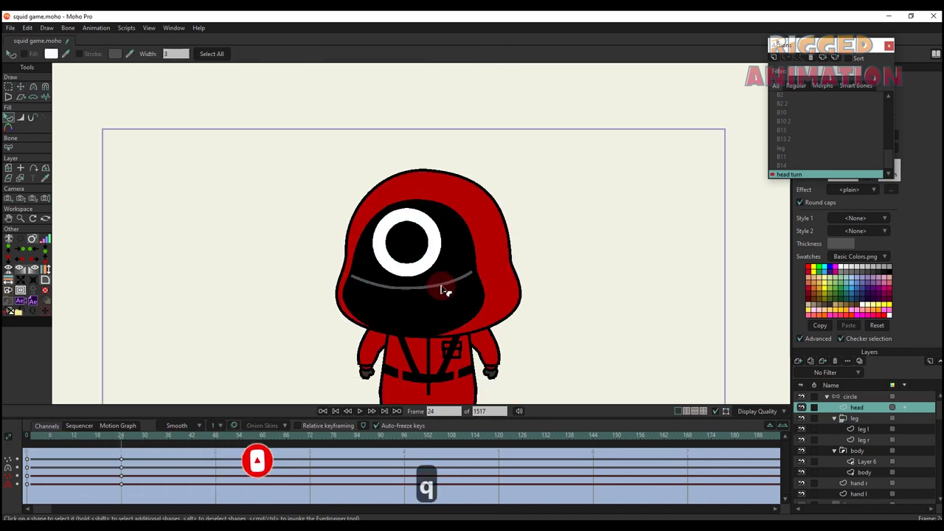
Scrub through the head turn action and shift the black face's top point left at frame 23, above the ring
{"action": "left_click_drag", "start_coordinate": [25, 441], "coordinate": [120, 459]}
{"action": "key", "text": "r"}
{"action": "scroll", "coordinate": [427, 228], "scroll_direction": "up", "scroll_amount": 2}
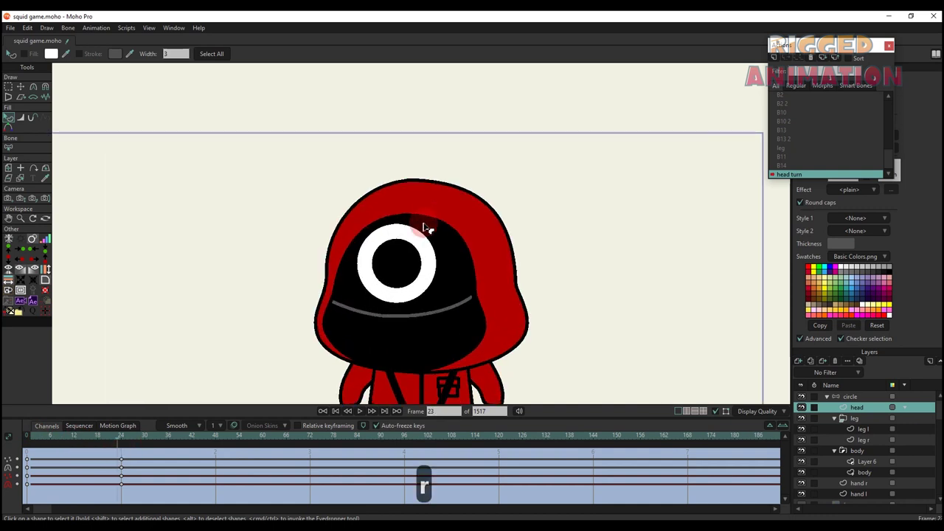
{"action": "key", "text": "t"}
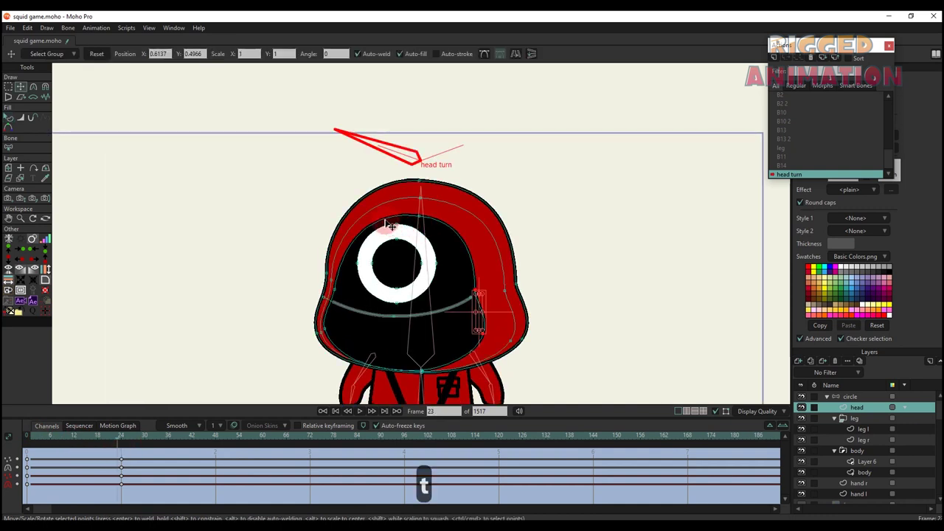
{"action": "scroll", "coordinate": [295, 200], "scroll_direction": "up", "scroll_amount": 2}
{"action": "left_click_drag", "start_coordinate": [420, 220], "coordinate": [405, 222]}
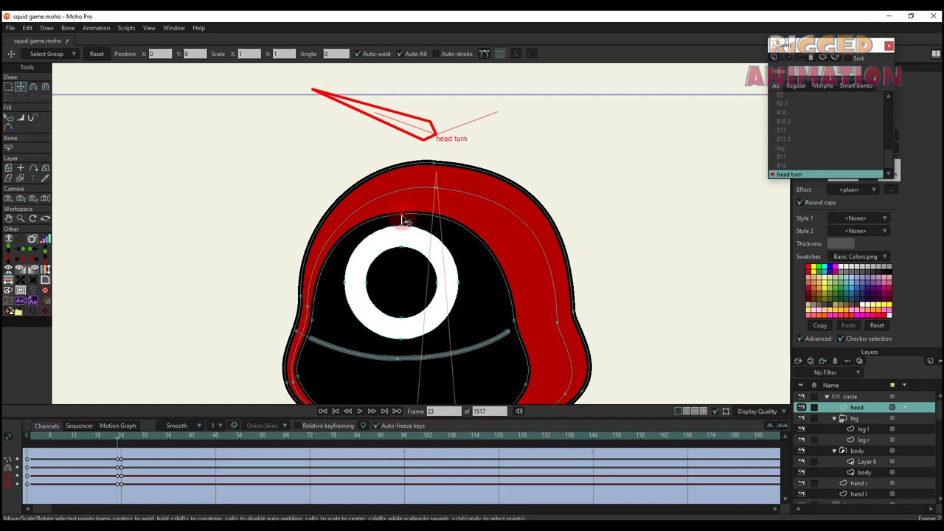
{"action": "scroll", "coordinate": [419, 230], "scroll_direction": "down", "scroll_amount": 3}
{"action": "key", "text": "q"}
{"action": "left_click_drag", "start_coordinate": [431, 281], "coordinate": [428, 270]}
{"action": "key", "text": "r"}
{"action": "scroll", "coordinate": [405, 326], "scroll_direction": "up", "scroll_amount": 2}
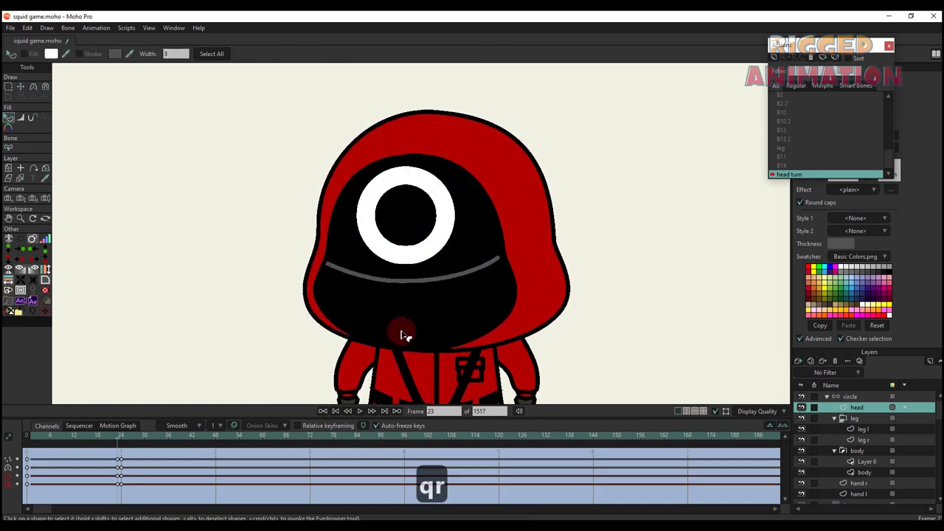
Select the overlapping points at the bottom centre of the head and move them left along the chin at frame 23
{"action": "key", "text": "f"}
{"action": "key", "text": "g"}
{"action": "scroll", "coordinate": [431, 354], "scroll_direction": "up", "scroll_amount": 2}
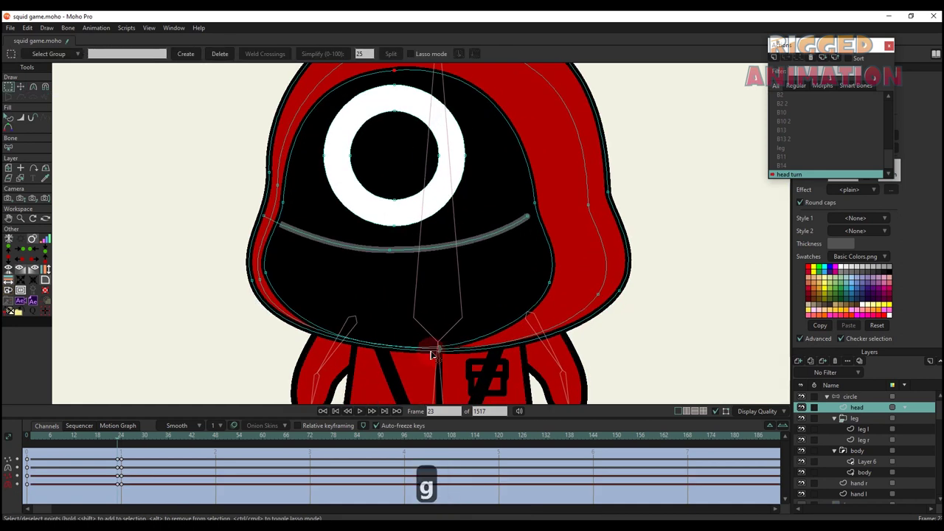
{"action": "scroll", "coordinate": [444, 361], "scroll_direction": "up", "scroll_amount": 1}
{"action": "key", "text": "t"}
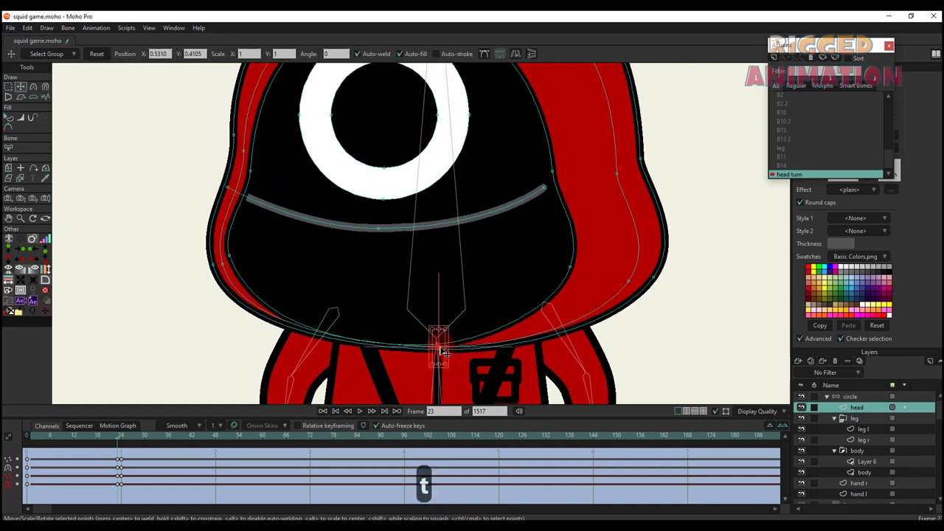
{"action": "left_click", "coordinate": [374, 348]}
{"action": "mouse_move", "coordinate": [373, 348]}
{"action": "left_mouse_down"}
{"action": "mouse_move", "coordinate": [361, 349]}
{"action": "mouse_move", "coordinate": [372, 349]}
{"action": "left_mouse_up"}
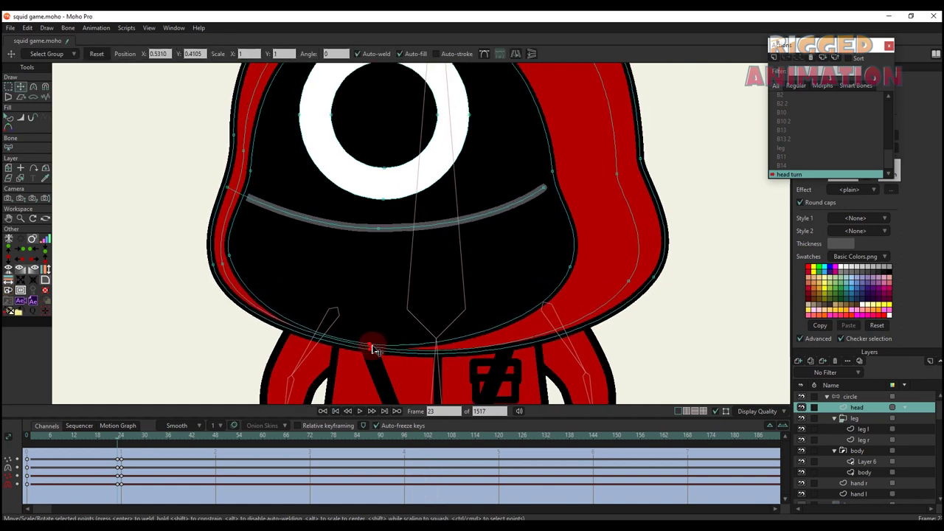
Preview the turn and move the head's corrected keyframes from frame 23 onto frame 24
{"action": "scroll", "coordinate": [377, 346], "scroll_direction": "down", "scroll_amount": 5}
{"action": "key", "text": "q"}
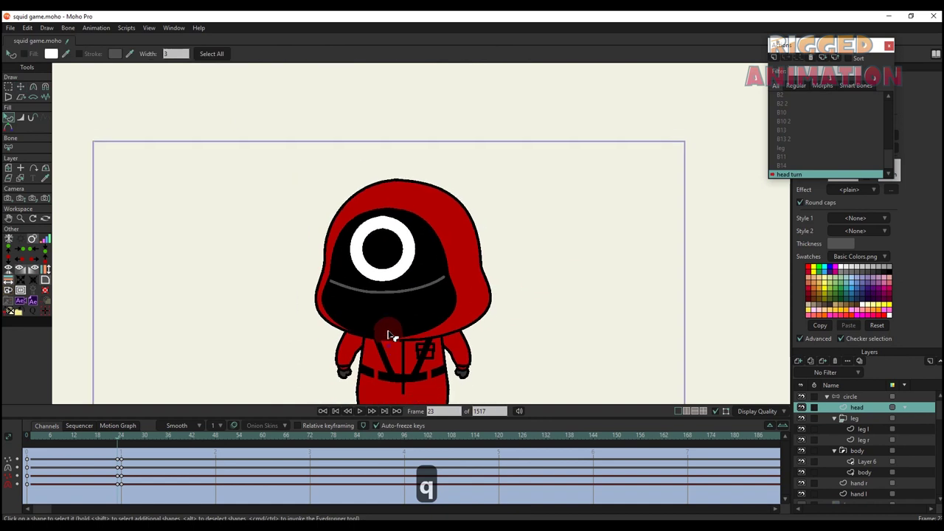
{"action": "left_click_drag", "start_coordinate": [108, 484], "coordinate": [121, 463]}
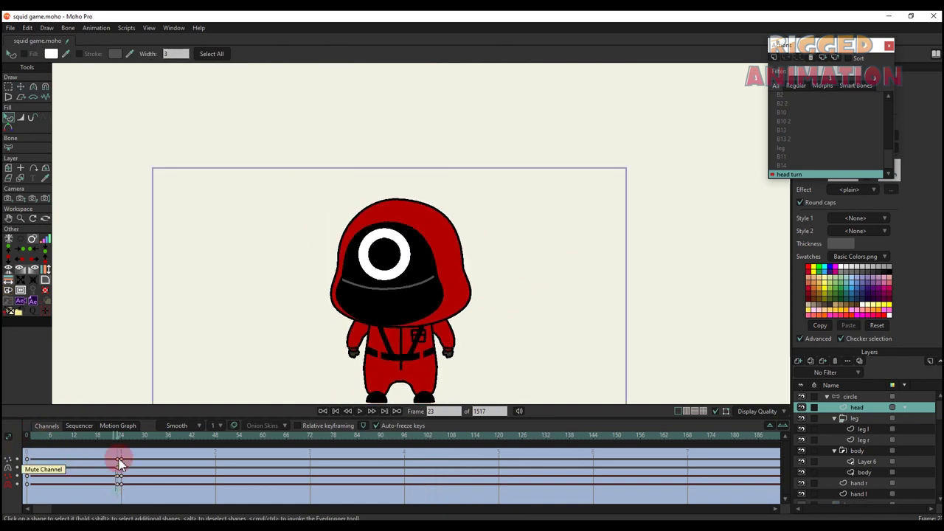
{"action": "left_click_drag", "start_coordinate": [74, 443], "coordinate": [122, 455]}
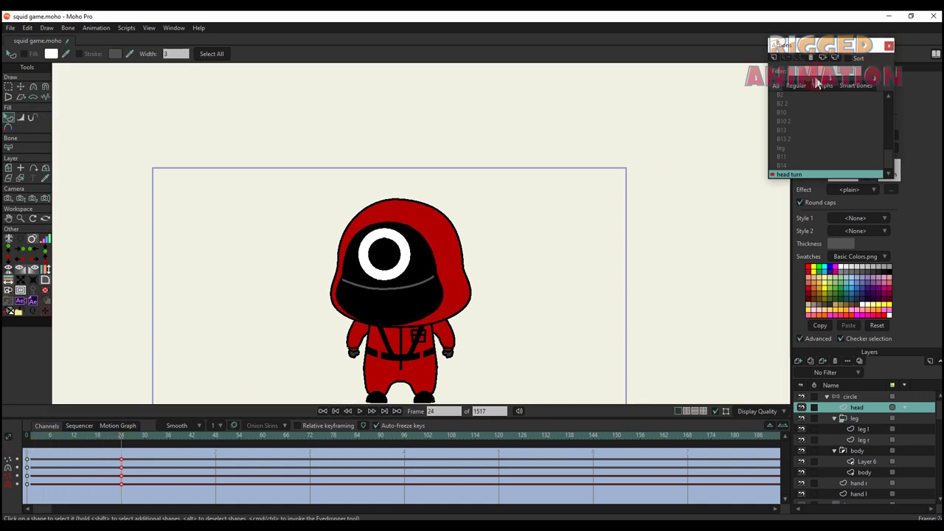
From the mainline, create a second smart bone action for the head turn bone and rotate it clockwise to its limit at frame 24
{"action": "scroll", "coordinate": [814, 115], "scroll_direction": "up", "scroll_amount": 2}
{"action": "left_click", "coordinate": [790, 99]}
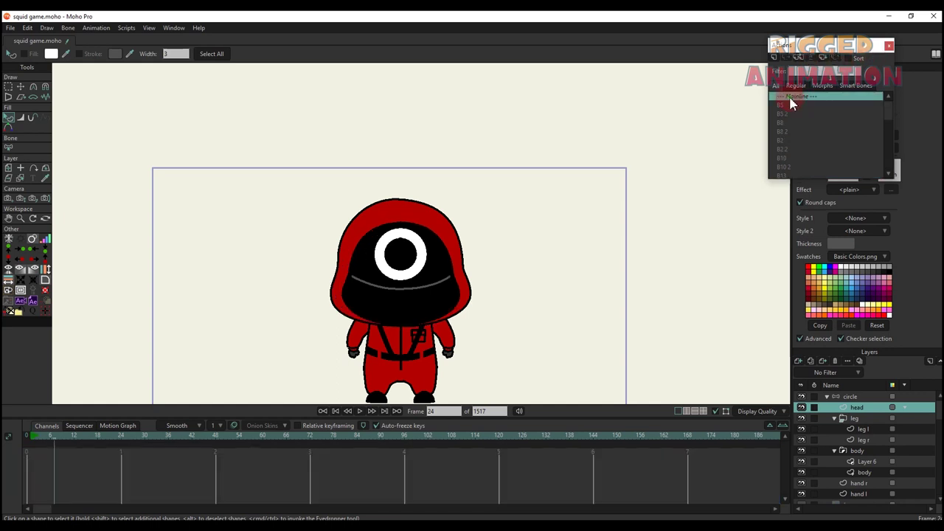
{"action": "left_click", "coordinate": [848, 397]}
{"action": "key", "text": "t"}
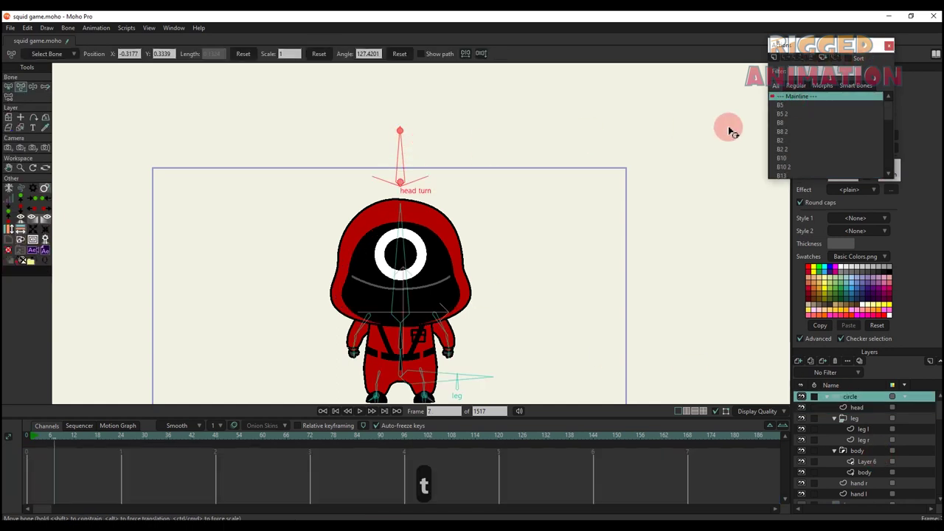
{"action": "left_click", "coordinate": [775, 58]}
{"action": "left_click", "coordinate": [480, 304]}
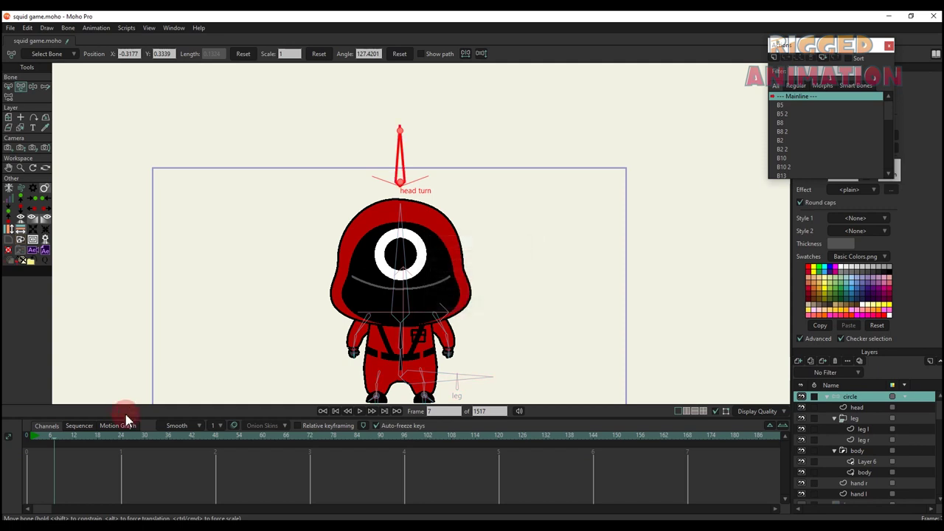
{"action": "left_click", "coordinate": [122, 437]}
{"action": "left_click_drag", "start_coordinate": [407, 148], "coordinate": [470, 217]}
{"action": "scroll", "coordinate": [447, 285], "scroll_direction": "up", "scroll_amount": 1}
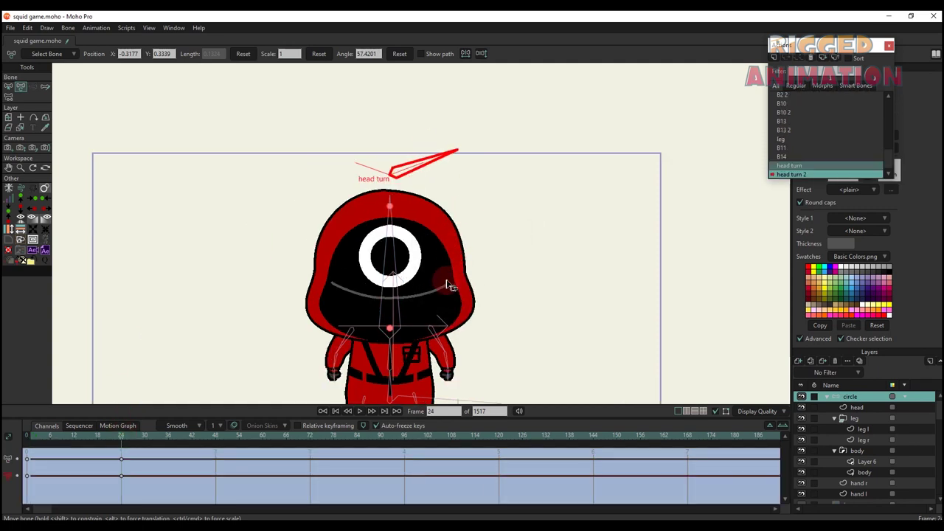
On the head layer at frame 24, select the white ring and the mouth line and move them right across the face
{"action": "right_click", "coordinate": [448, 266], "text": "alt"}
{"action": "scroll", "coordinate": [560, 219], "scroll_direction": "up", "scroll_amount": 2}
{"action": "scroll", "coordinate": [415, 235], "scroll_direction": "up", "scroll_amount": 2}
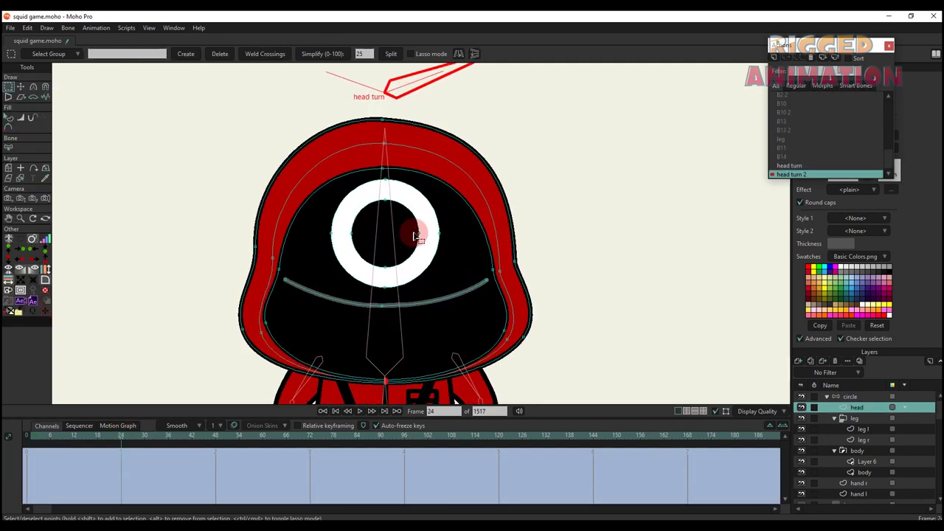
{"action": "double_click", "coordinate": [430, 232]}
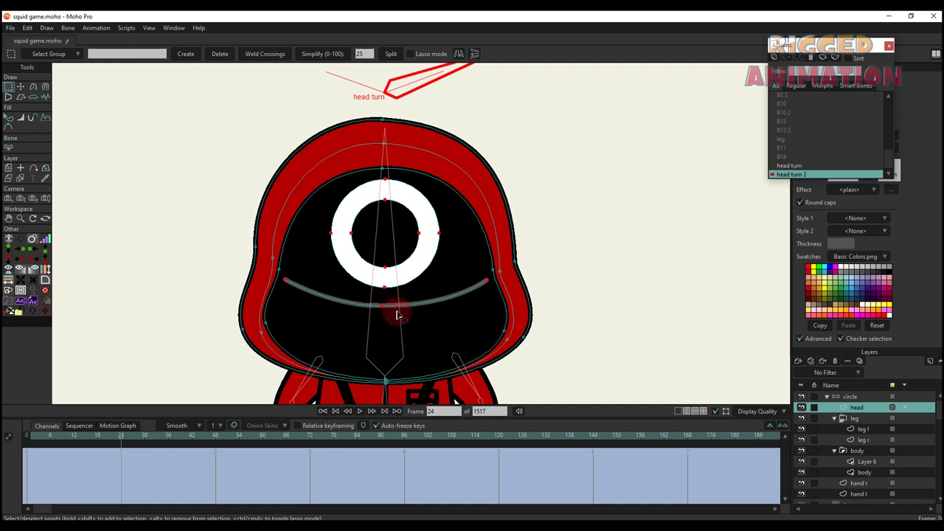
{"action": "key", "text": "t"}
{"action": "left_click_drag", "start_coordinate": [400, 310], "coordinate": [407, 308]}
{"action": "left_click_drag", "start_coordinate": [424, 304], "coordinate": [434, 304]}
Select the top, right-side and bottom centre points of the black face and move them right at frame 24
{"action": "key", "text": "g"}
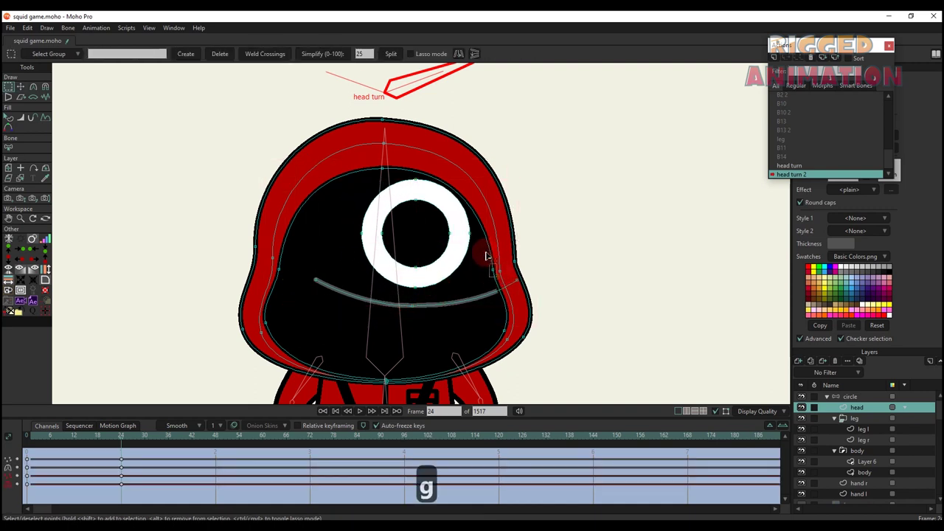
{"action": "left_click_drag", "start_coordinate": [496, 277], "coordinate": [485, 252]}
{"action": "left_click_drag", "start_coordinate": [397, 178], "coordinate": [375, 163]}
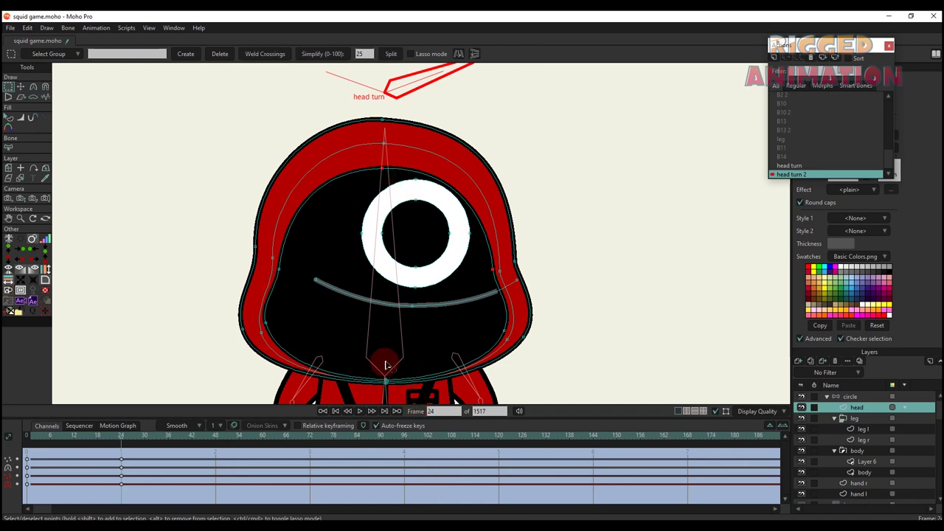
{"action": "left_click", "coordinate": [497, 326], "text": "shift"}
{"action": "key", "text": "t"}
{"action": "left_click_drag", "start_coordinate": [410, 321], "coordinate": [421, 317]}
Adjust the inner hood line's right-side points outward at frame 24 to close the gap beside the black face
{"action": "key", "text": "g"}
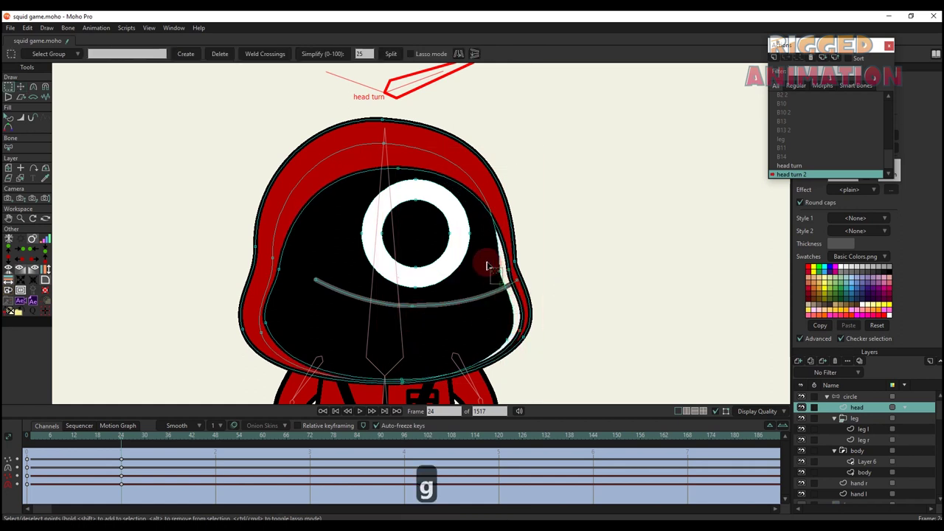
{"action": "left_click_drag", "start_coordinate": [487, 266], "coordinate": [488, 266]}
{"action": "key", "text": "t"}
{"action": "left_click_drag", "start_coordinate": [513, 310], "coordinate": [526, 340]}
{"action": "key", "text": "ctrl+z"}
{"action": "scroll", "coordinate": [526, 340], "scroll_direction": "up", "scroll_amount": 2}
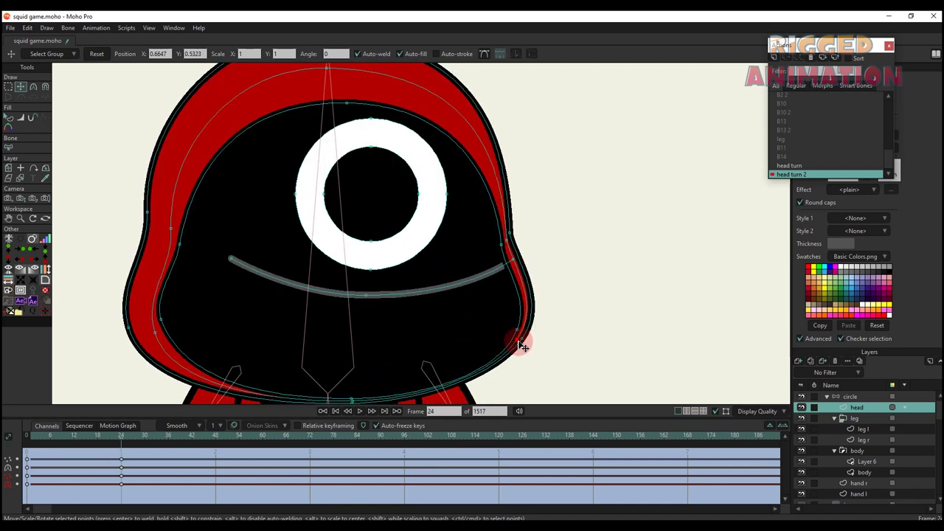
Move the black face's left-side points inward toward the mouth line at frame 24 and preview the head turn
{"action": "scroll", "coordinate": [432, 285], "scroll_direction": "down", "scroll_amount": 2}
{"action": "key", "text": "f"}
{"action": "key", "text": "g"}
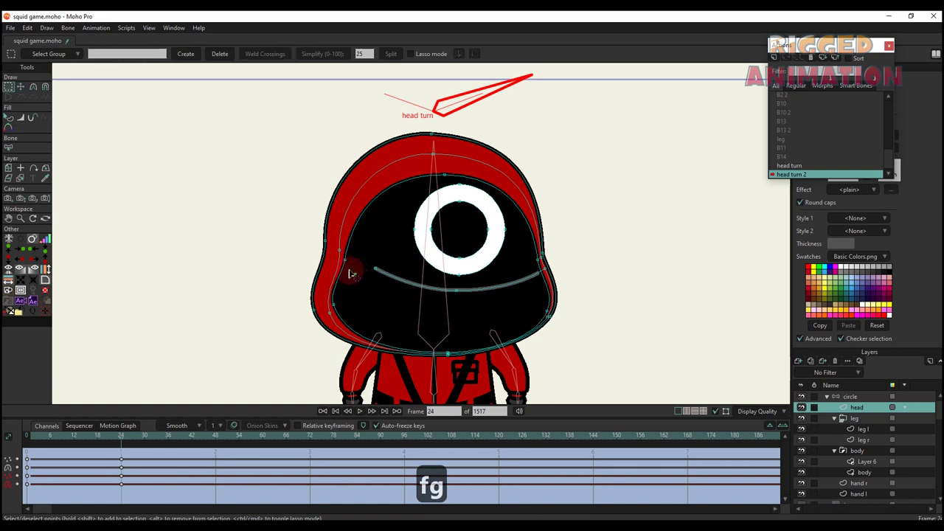
{"action": "key", "text": "t"}
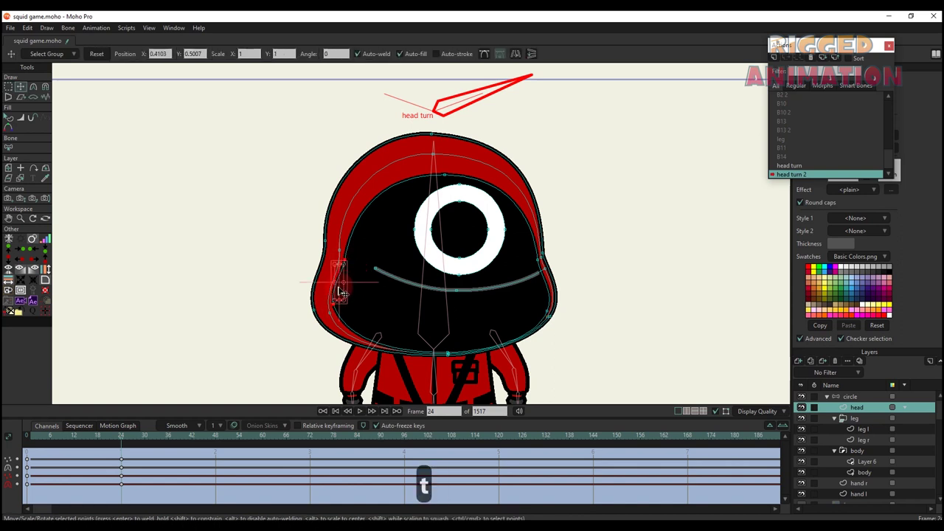
{"action": "key", "text": "q"}
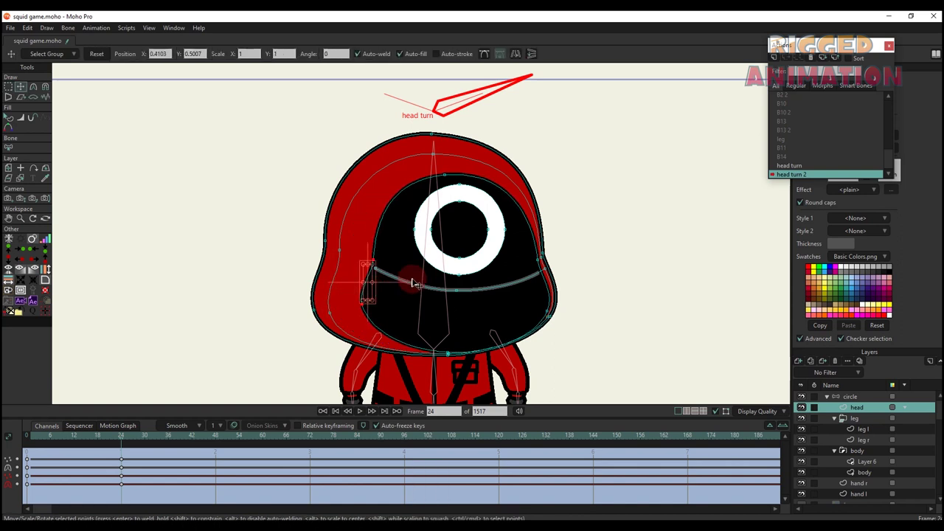
{"action": "scroll", "coordinate": [455, 302], "scroll_direction": "down", "scroll_amount": 2}
{"action": "left_click_drag", "start_coordinate": [27, 438], "coordinate": [129, 447]}
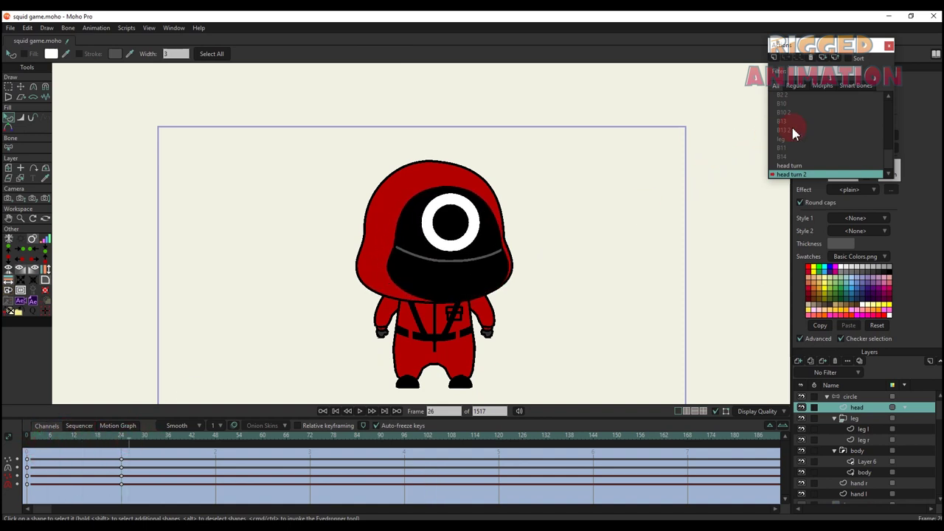
Return to the mainline, test the head turn bone on the circle layer by rotating it, and delete the test keyframes
{"action": "scroll", "coordinate": [794, 133], "scroll_direction": "up", "scroll_amount": 5}
{"action": "left_click", "coordinate": [795, 96]}
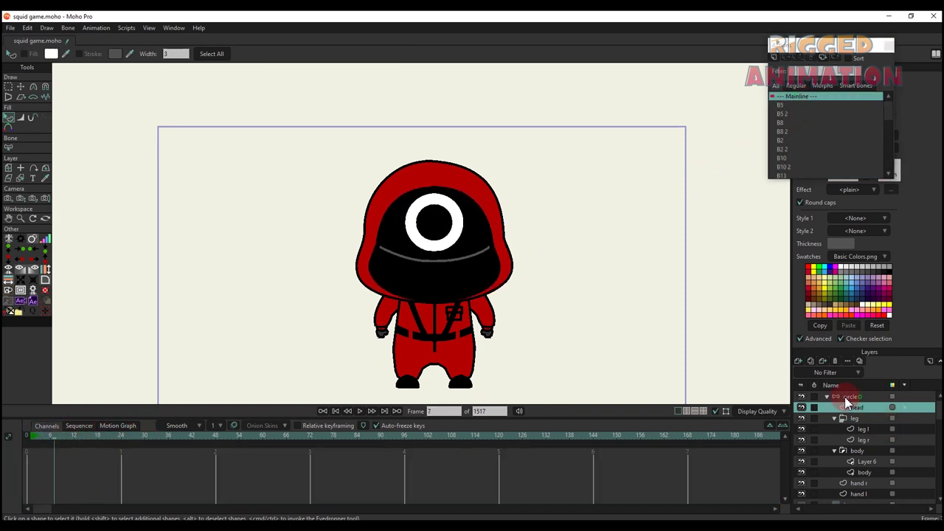
{"action": "left_click", "coordinate": [848, 398]}
{"action": "key", "text": "r"}
{"action": "key", "text": "t"}
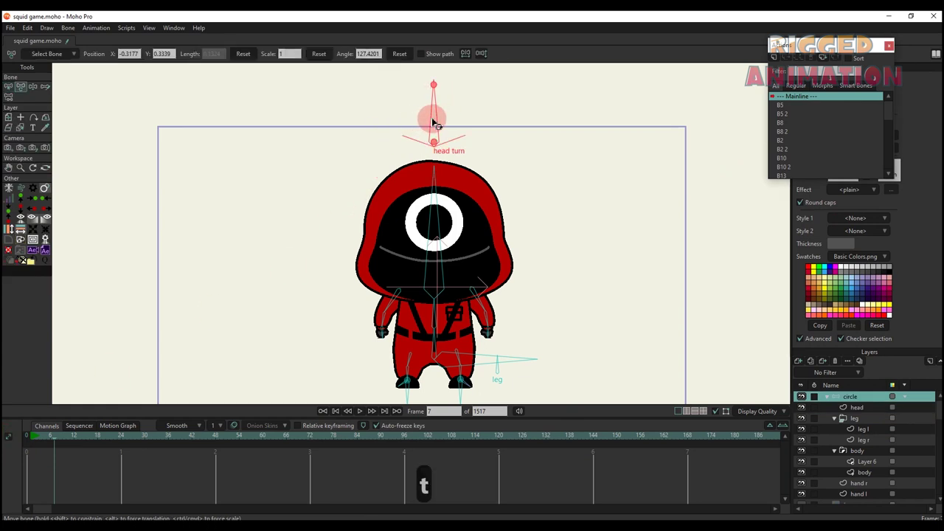
{"action": "left_click_drag", "start_coordinate": [433, 122], "coordinate": [419, 83]}
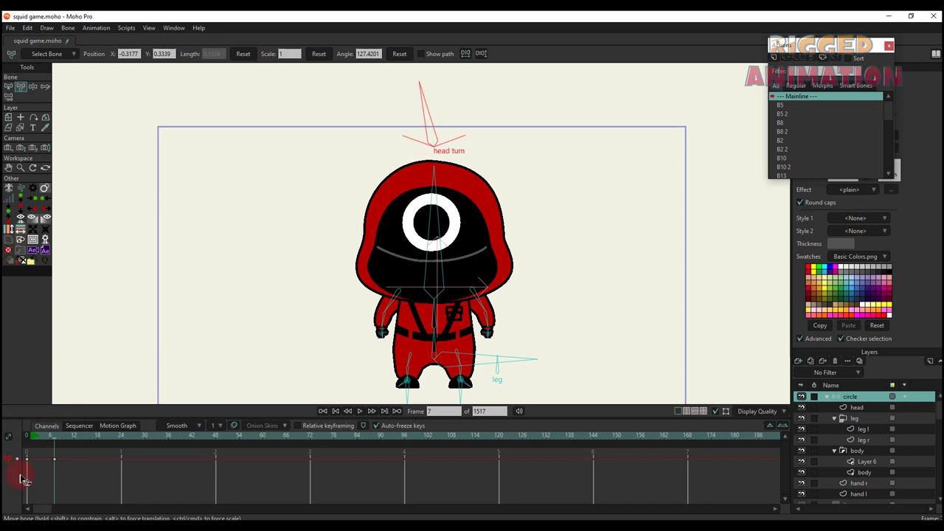
{"action": "left_click_drag", "start_coordinate": [20, 478], "coordinate": [64, 486]}
{"action": "key", "text": "BackSpace"}
At frame 0, add a vertical bone to the right of the head turn bone and set its bone strength to 0
{"action": "mouse_move", "coordinate": [445, 227]}
{"action": "left_mouse_down"}
{"action": "mouse_move", "coordinate": [430, 223]}
{"action": "mouse_move", "coordinate": [457, 225]}
{"action": "mouse_move", "coordinate": [431, 221]}
{"action": "mouse_move", "coordinate": [446, 221]}
{"action": "left_mouse_up"}
{"action": "key", "text": "a"}
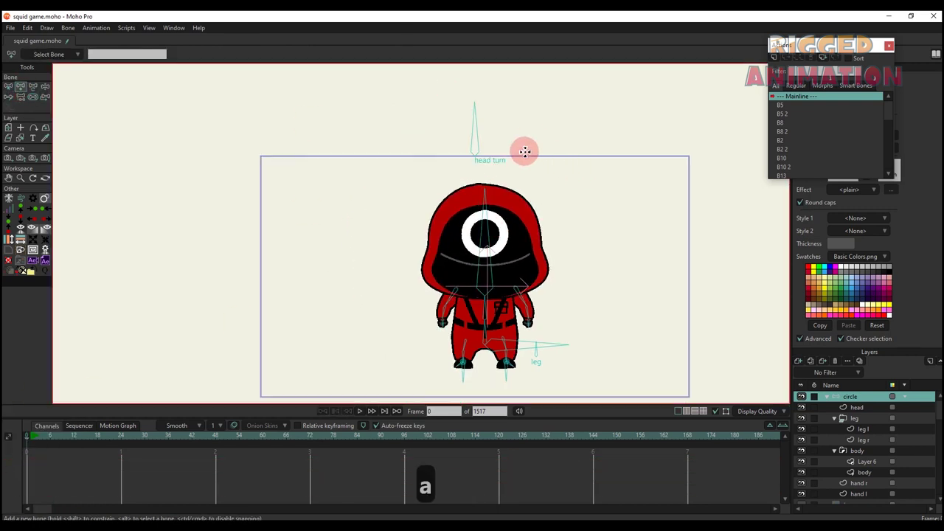
{"action": "left_click_drag", "start_coordinate": [524, 151], "coordinate": [301, 103]}
{"action": "key", "text": "s"}
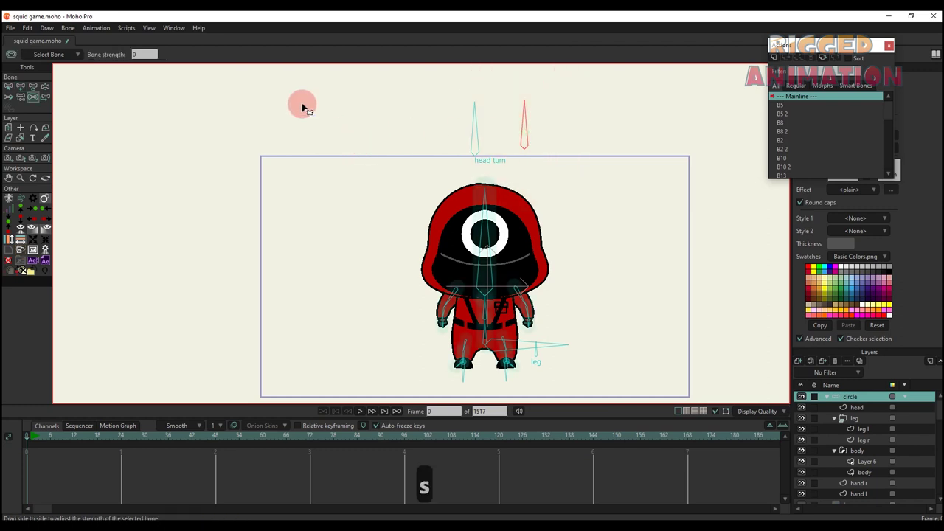
{"action": "key", "text": "v"}
{"action": "key", "text": "b"}
{"action": "key", "text": "super+space"}
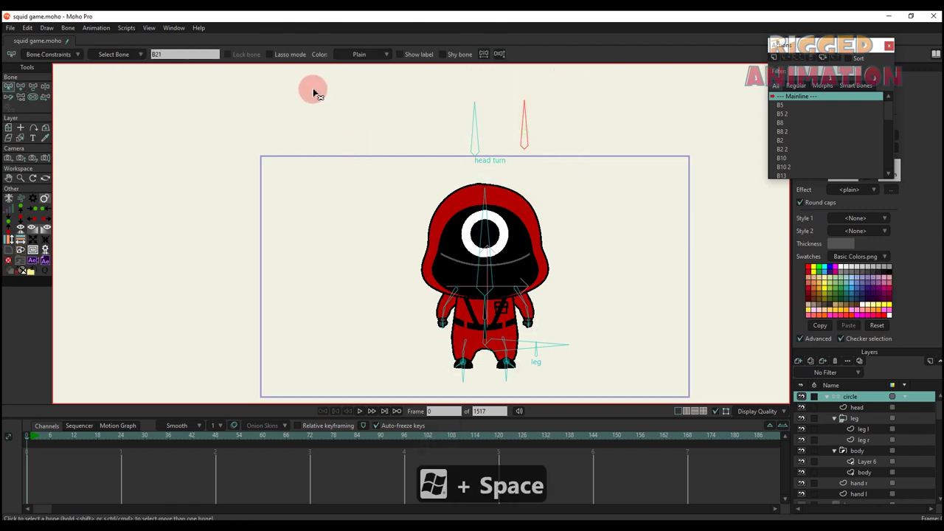
Rename the new bone "head up/ head down" and show its label
{"action": "double_click", "coordinate": [185, 54]}
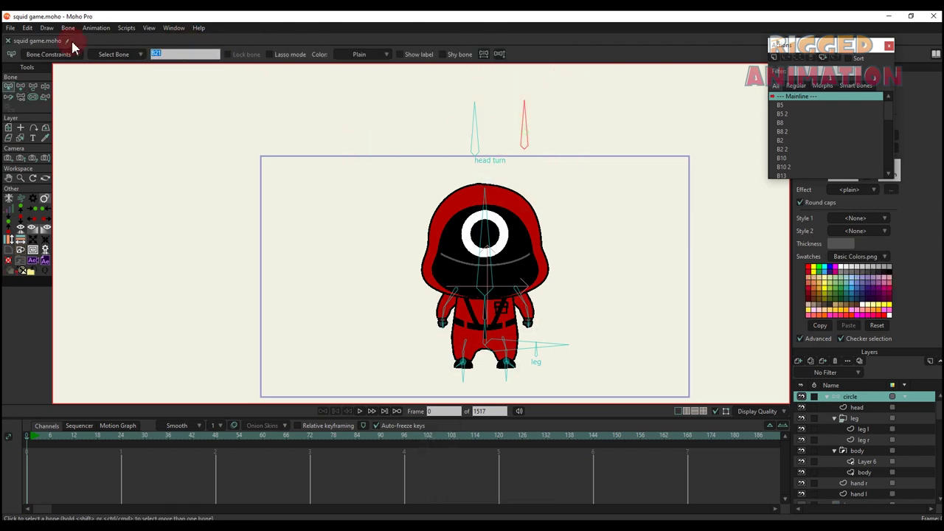
{"action": "type", "text": "hae"}
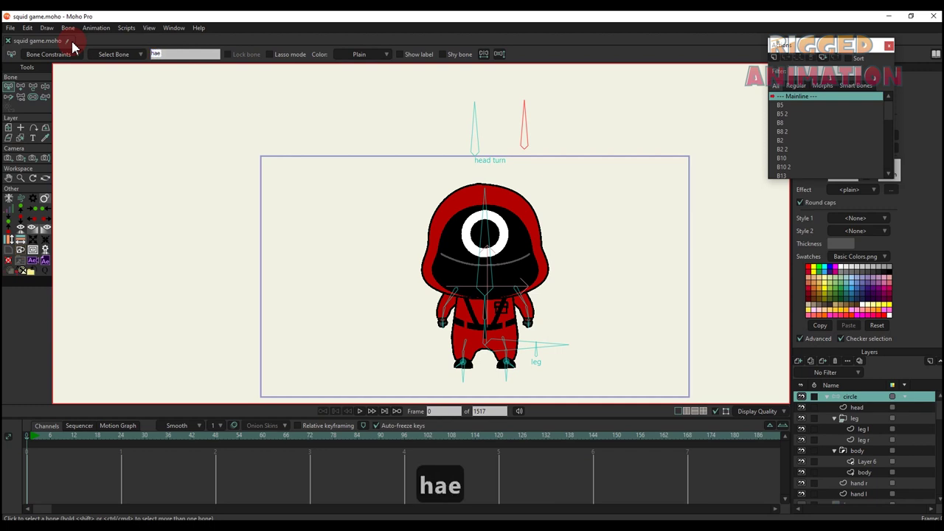
{"action": "type", "text": "d up"}
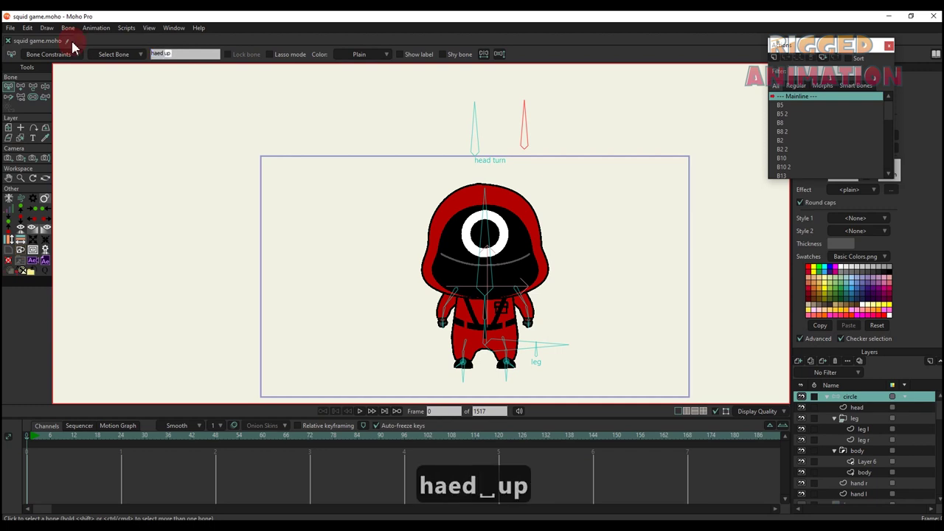
{"action": "type", "text": "/"}
{"action": "key", "text": "BackSpace"}
{"action": "key", "text": "BackSpace"}
{"action": "key", "text": "BackSpace"}
{"action": "key", "text": "BackSpace"}
{"action": "key", "text": "BackSpace"}
{"action": "key", "text": "BackSpace"}
{"action": "key", "text": "BackSpace"}
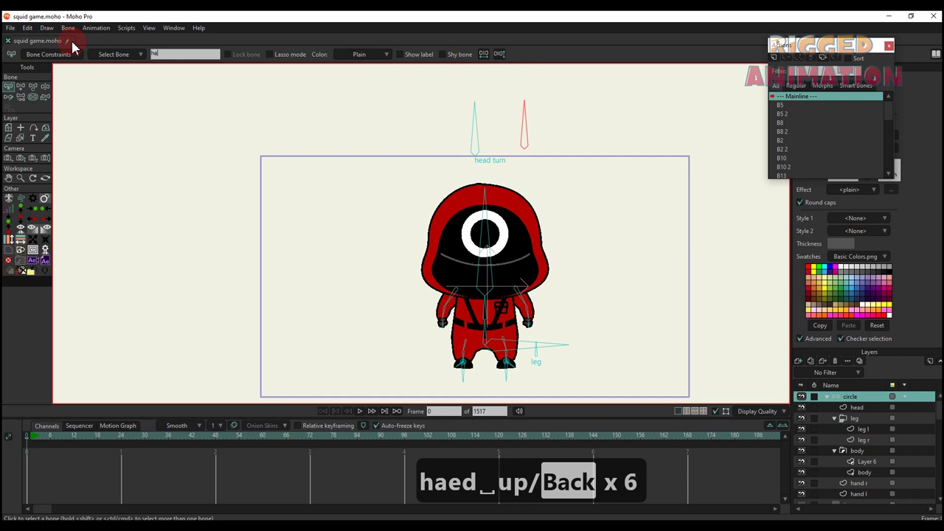
{"action": "type", "text": "ead"}
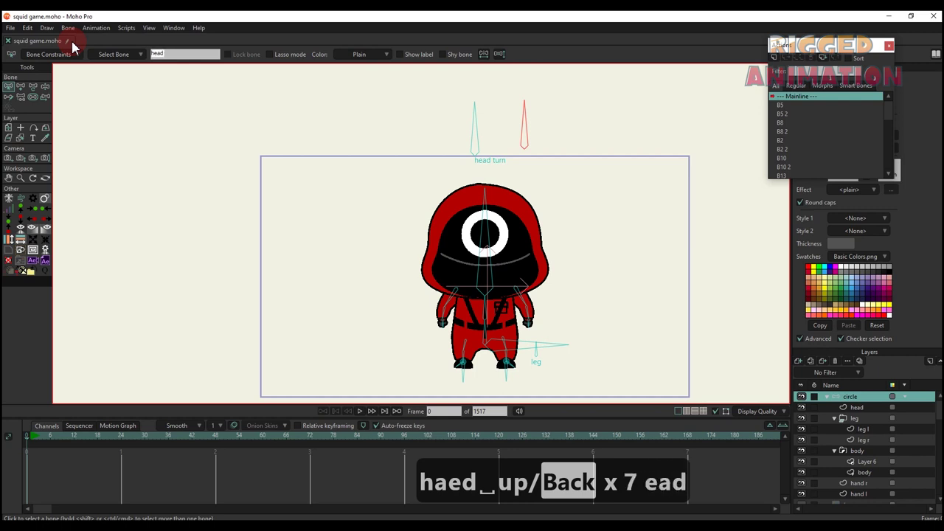
{"action": "type", "text": " up"}
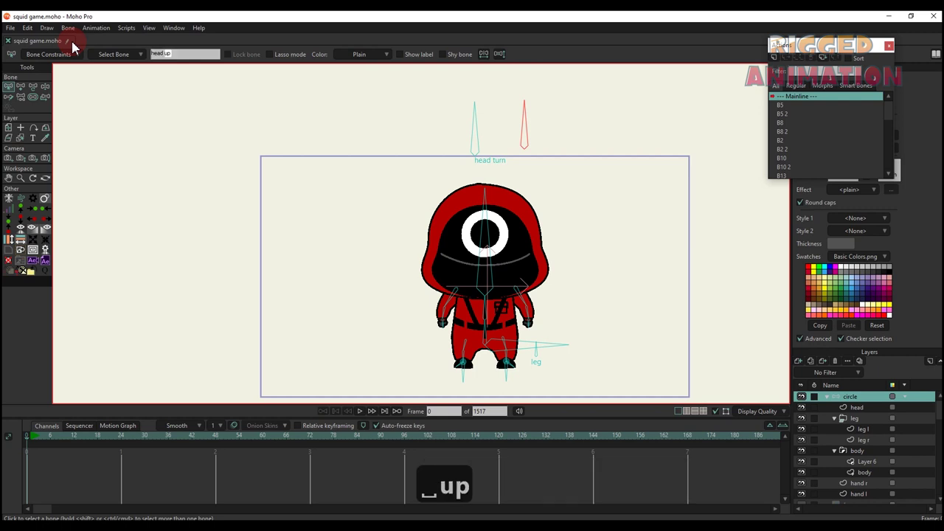
{"action": "type", "text": "/ "}
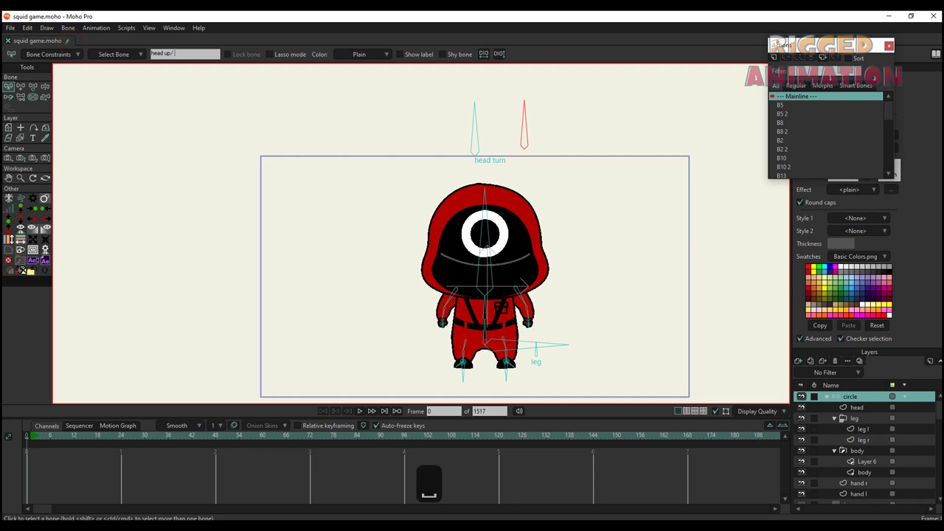
{"action": "type", "text": "head"}
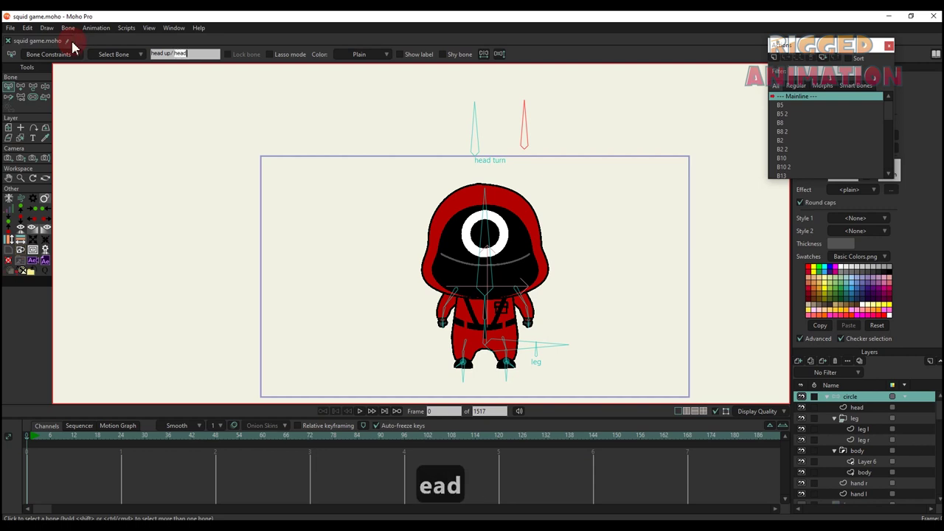
{"action": "type", "text": " dow"}
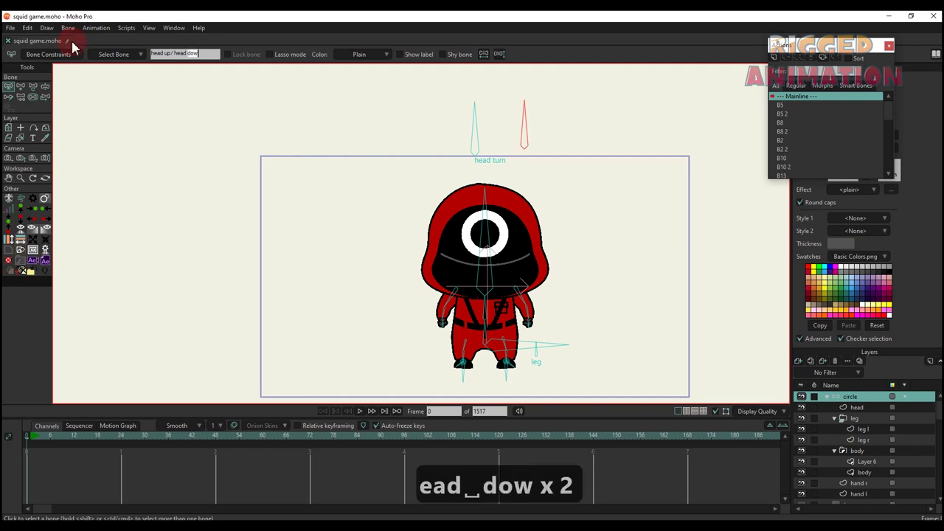
{"action": "type", "text": "wn"}
{"action": "key", "text": "Return"}
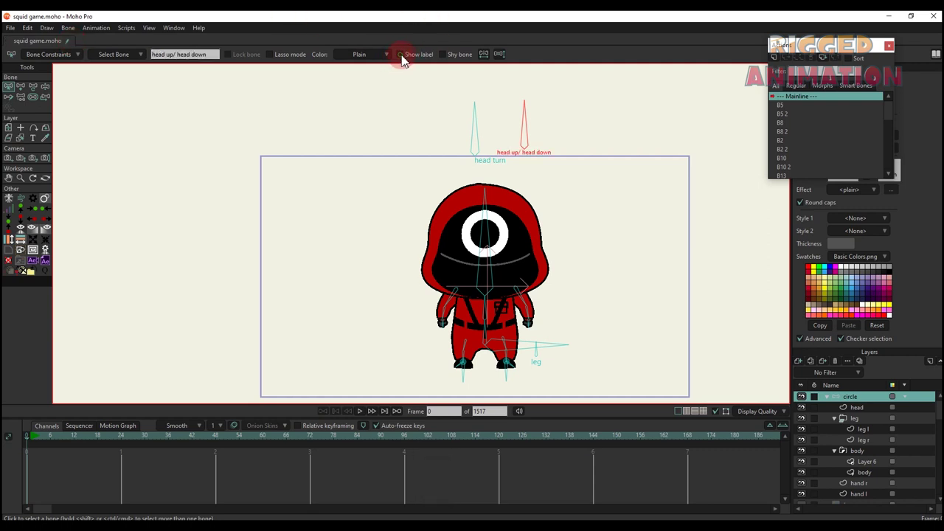
Create a smart bone action named "head up/ head down" for the new bone and go to frame 24
{"action": "left_click", "coordinate": [773, 59]}
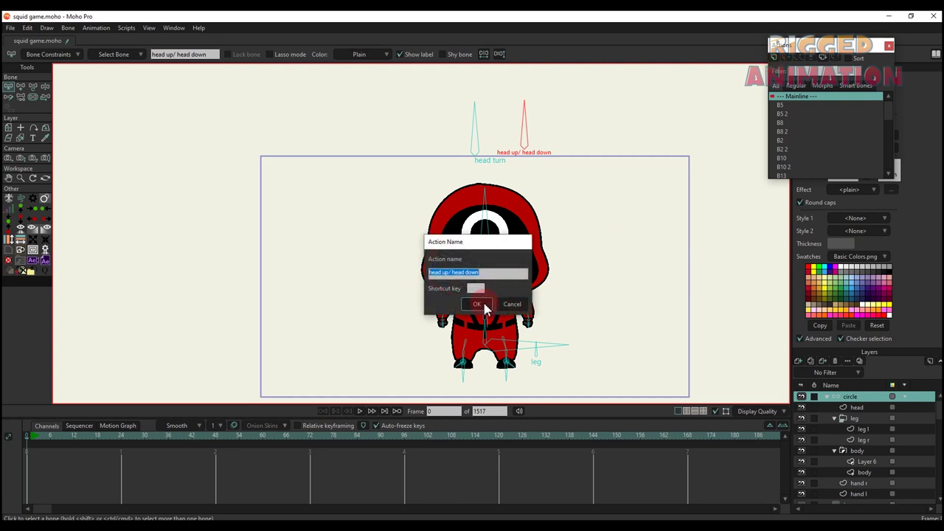
{"action": "left_click", "coordinate": [485, 309]}
{"action": "left_click", "coordinate": [121, 435]}
{"action": "key", "text": "t"}
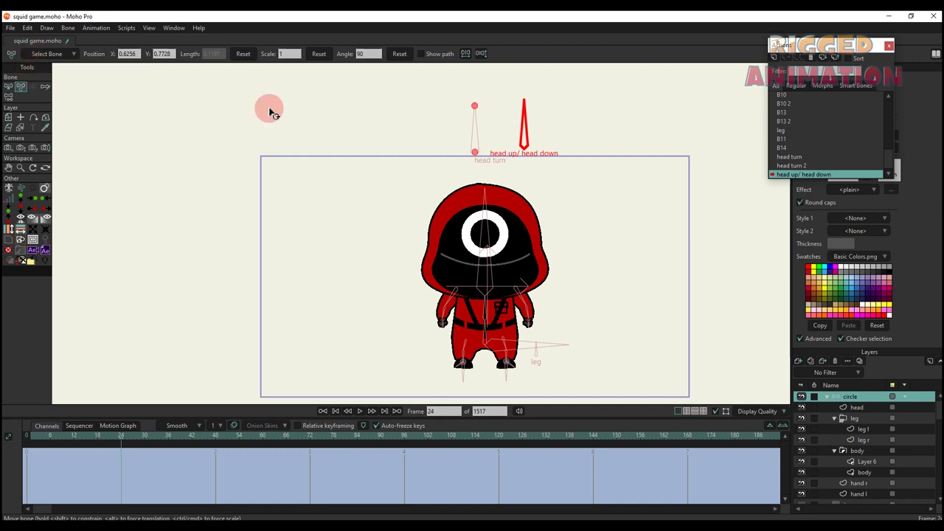
Enable angle constraints of -70 to 70 degrees on the head up/ head down bone and rotate it counterclockwise to its limit at frame 24
{"action": "left_click", "coordinate": [9, 87]}
{"action": "left_click", "coordinate": [45, 56]}
{"action": "left_click", "coordinate": [33, 70]}
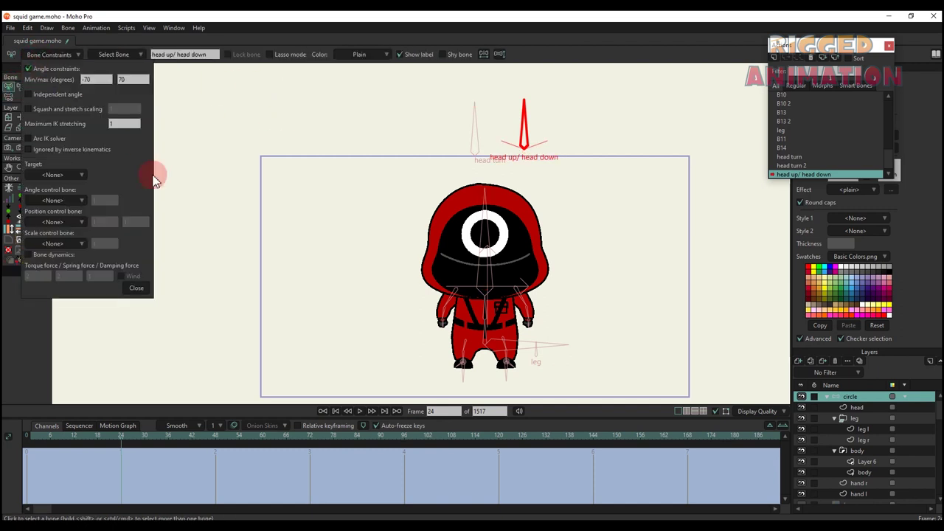
{"action": "left_click", "coordinate": [137, 289]}
{"action": "scroll", "coordinate": [465, 136], "scroll_direction": "up", "scroll_amount": 1}
{"action": "key", "text": "t"}
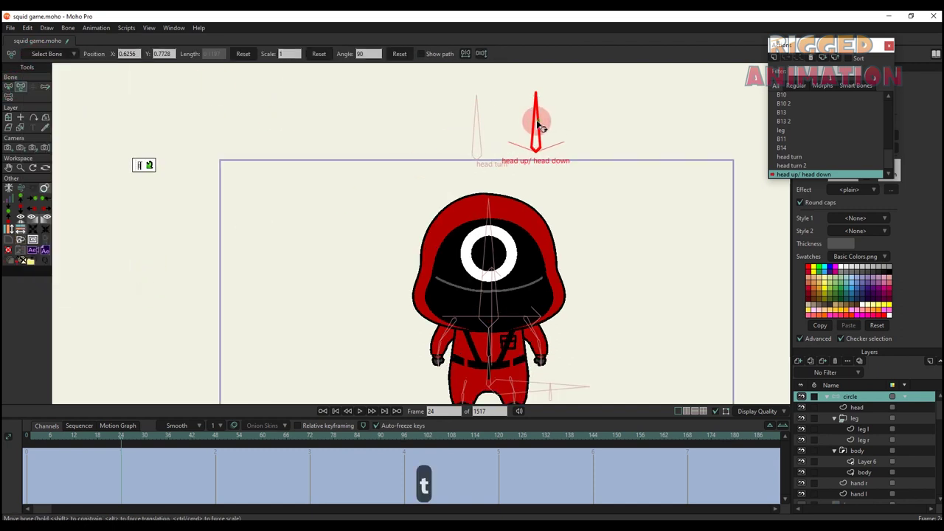
{"action": "left_click_drag", "start_coordinate": [537, 109], "coordinate": [376, 267]}
{"action": "left_click_drag", "start_coordinate": [498, 313], "coordinate": [487, 271]}
{"action": "scroll", "coordinate": [486, 267], "scroll_direction": "up", "scroll_amount": 2}
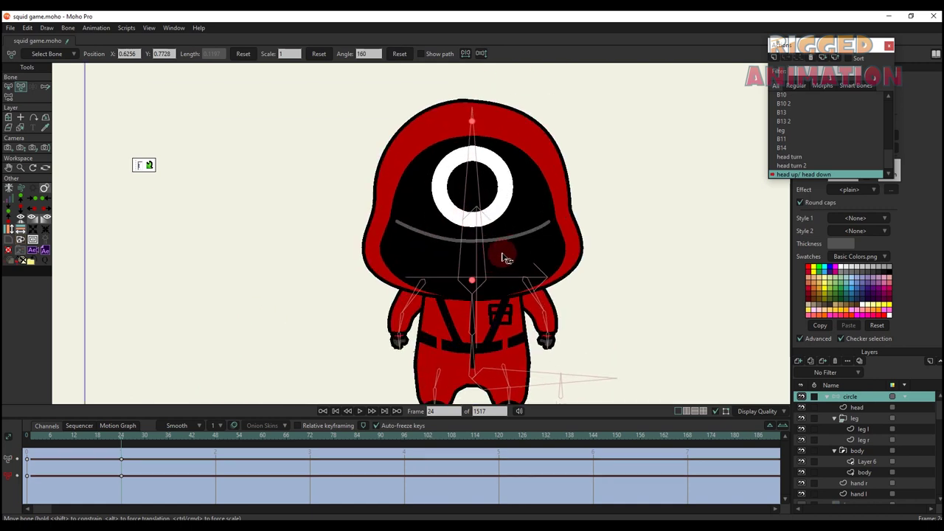
In the head layer at frame 24, select the points of the white circle and the curved grey line on the mask
{"action": "key", "text": "super+space"}
{"action": "key", "text": "t"}
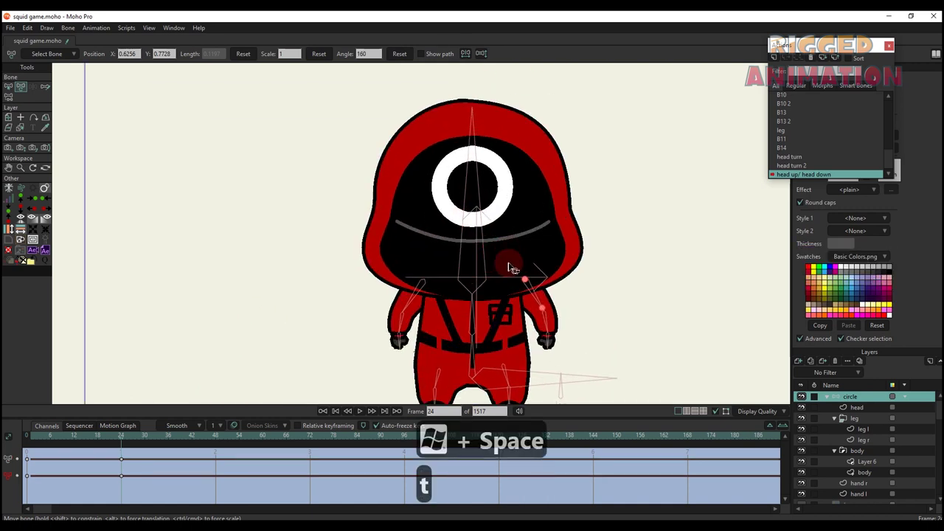
{"action": "right_click", "coordinate": [514, 254], "text": "alt"}
{"action": "key", "text": "t"}
{"action": "scroll", "coordinate": [480, 288], "scroll_direction": "up", "scroll_amount": 2}
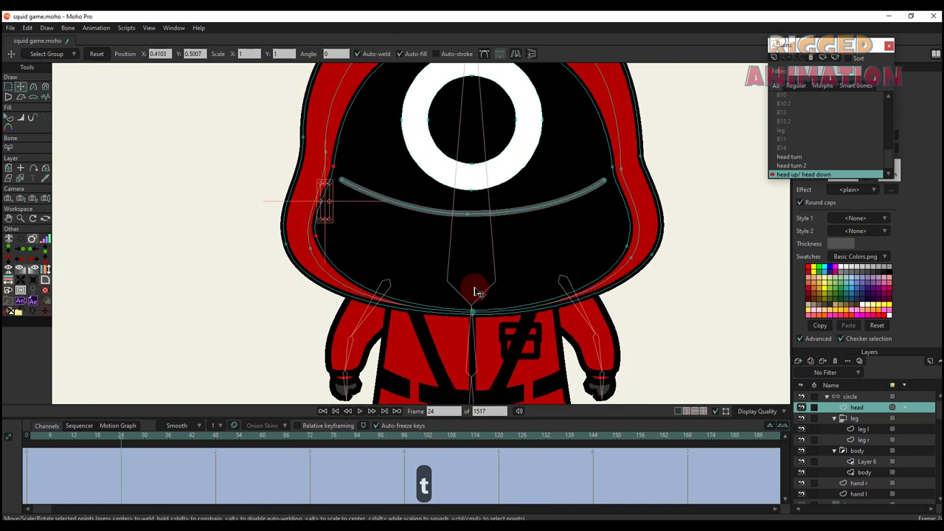
{"action": "scroll", "coordinate": [480, 270], "scroll_direction": "down", "scroll_amount": 2}
{"action": "key", "text": "g"}
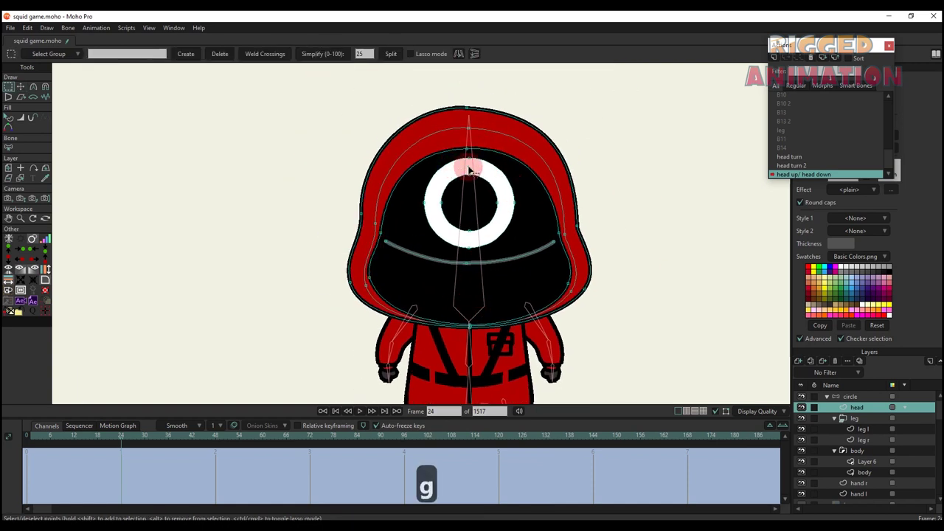
{"action": "left_click", "coordinate": [469, 170]}
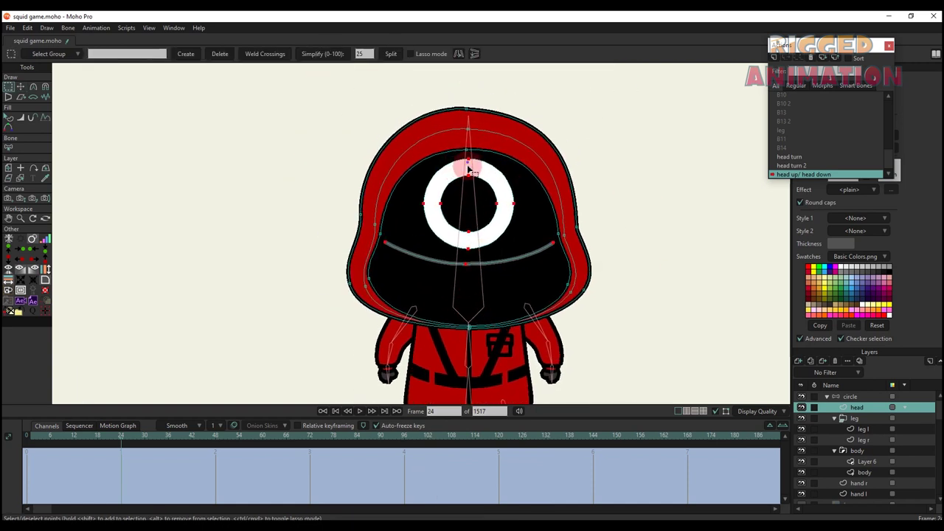
{"action": "left_click_drag", "start_coordinate": [468, 153], "coordinate": [467, 165]}
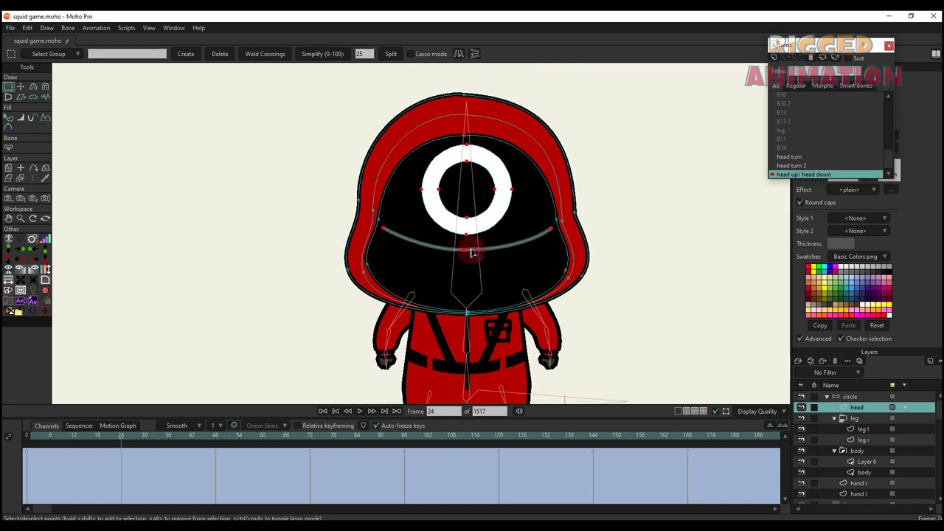
Add the black face outline's points to the selection and move the whole face upward inside the hood
{"action": "scroll", "coordinate": [457, 288], "scroll_direction": "up", "scroll_amount": 5}
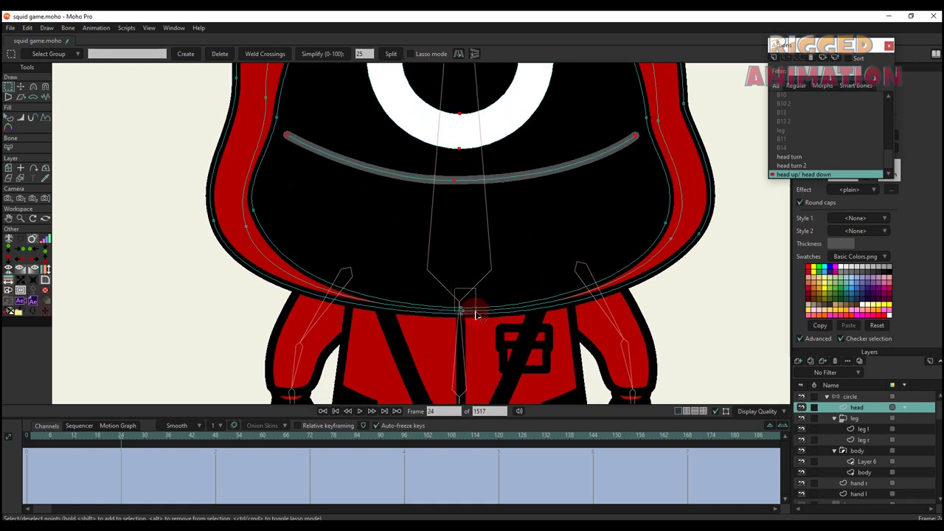
{"action": "scroll", "coordinate": [476, 315], "scroll_direction": "down", "scroll_amount": 5}
{"action": "key", "text": "t"}
{"action": "key", "text": "g"}
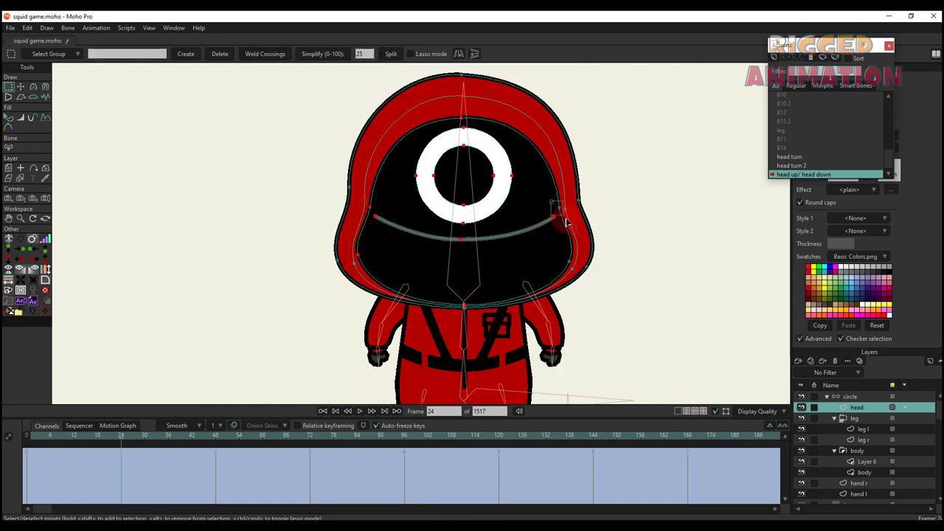
{"action": "key", "text": "t"}
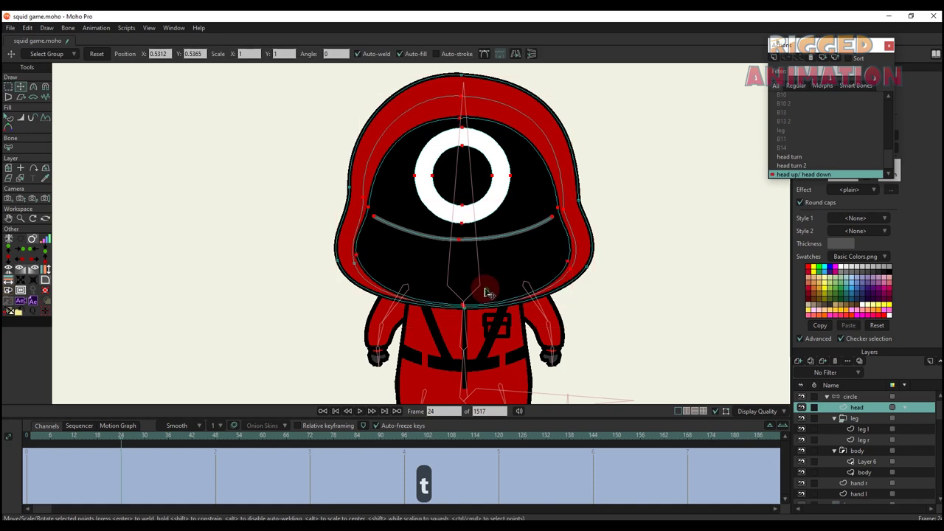
{"action": "left_click_drag", "start_coordinate": [485, 282], "coordinate": [483, 256]}
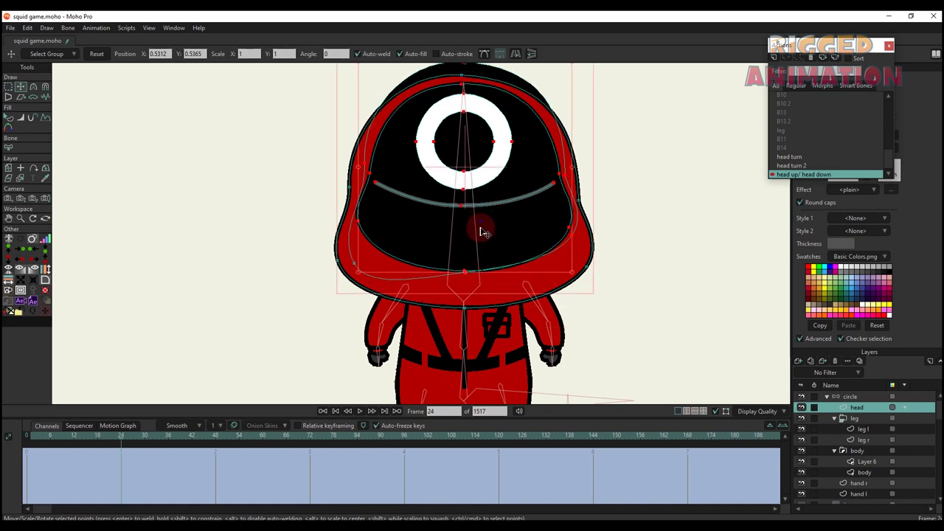
Lower the top point of the hood's outer outline toward the raised face
{"action": "left_click_drag", "start_coordinate": [483, 117], "coordinate": [483, 147]}
{"action": "left_click", "coordinate": [539, 77]}
{"action": "key", "text": "t"}
{"action": "left_click", "coordinate": [498, 83]}
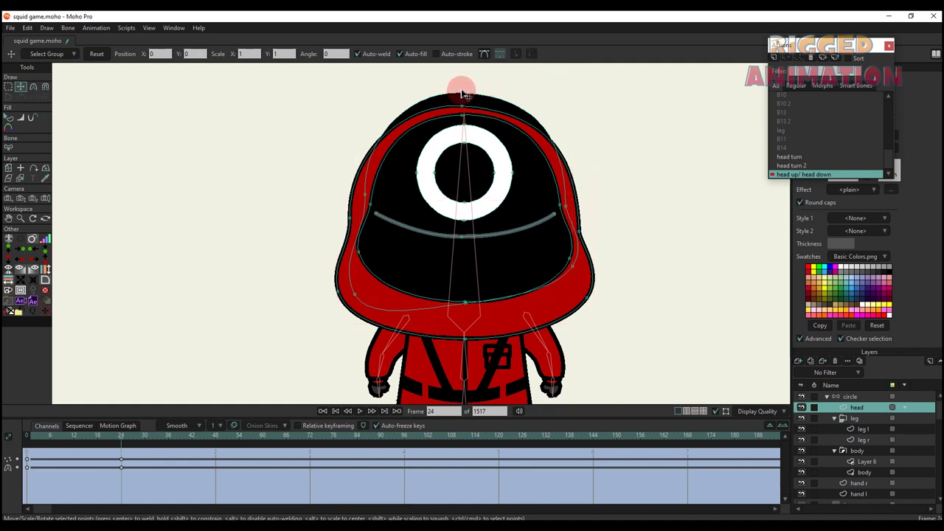
{"action": "left_click_drag", "start_coordinate": [463, 93], "coordinate": [465, 109]}
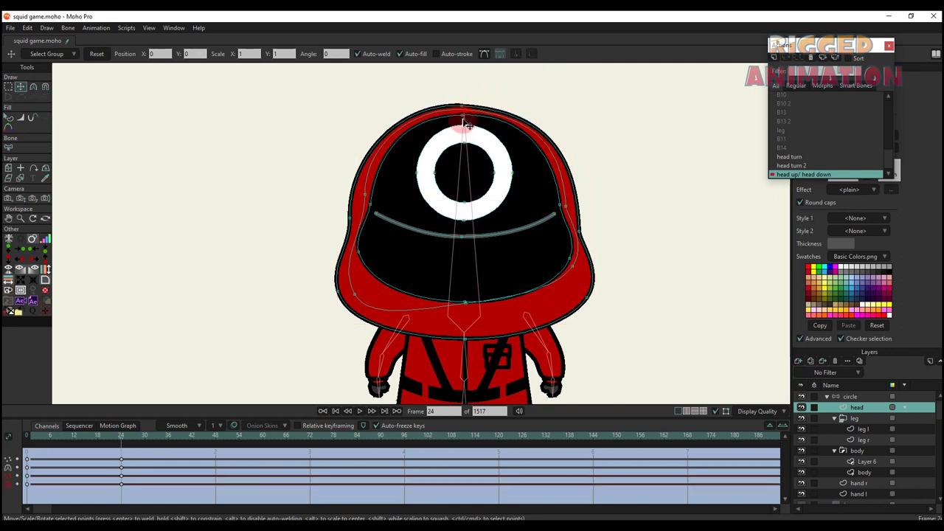
Flatten the white circle by raising its bottom points, and move the curved grey line up beneath it
{"action": "key", "text": "q"}
{"action": "scroll", "coordinate": [464, 238], "scroll_direction": "down", "scroll_amount": 3}
{"action": "scroll", "coordinate": [468, 257], "scroll_direction": "up", "scroll_amount": 4}
{"action": "key", "text": "t"}
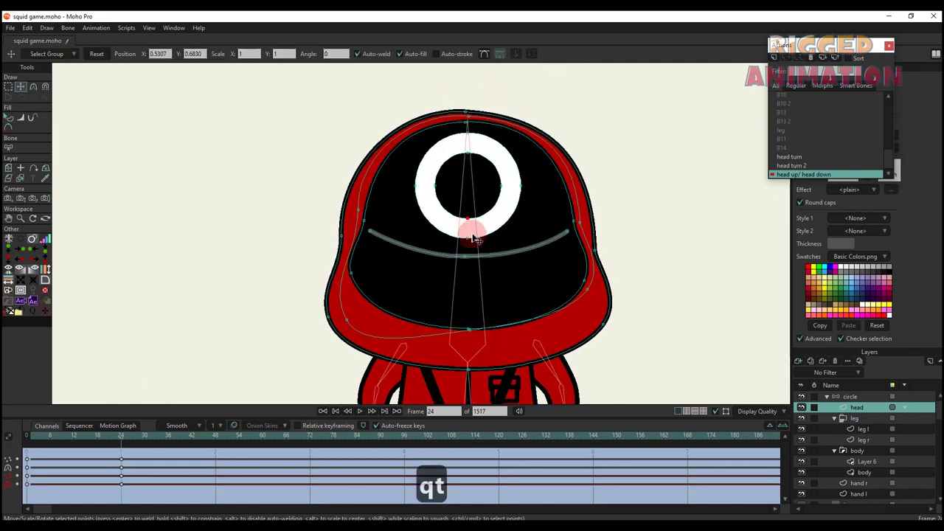
{"action": "double_click", "coordinate": [474, 239]}
{"action": "left_click_drag", "start_coordinate": [468, 240], "coordinate": [468, 223]}
{"action": "double_click", "coordinate": [476, 254]}
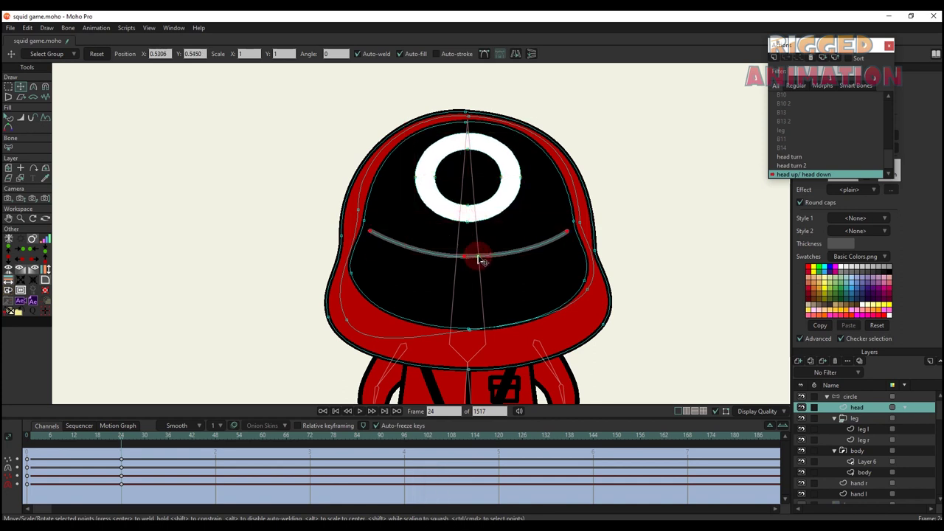
{"action": "scroll", "coordinate": [478, 254], "scroll_direction": "down", "scroll_amount": 2}
{"action": "scroll", "coordinate": [480, 140], "scroll_direction": "up", "scroll_amount": 3}
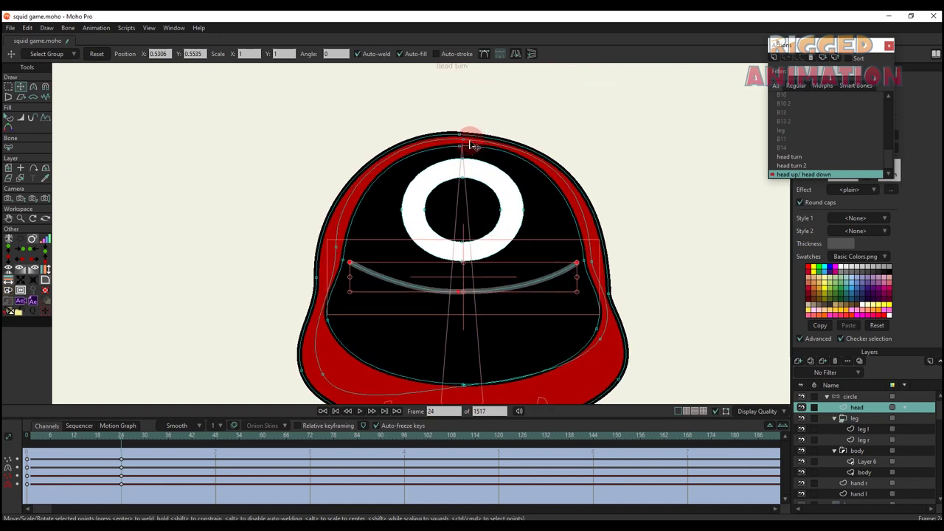
{"action": "left_click_drag", "start_coordinate": [462, 145], "coordinate": [462, 154]}
{"action": "key", "text": "ctrl+z"}
{"action": "key", "text": "ctrl+z"}
{"action": "key", "text": "ctrl+z"}
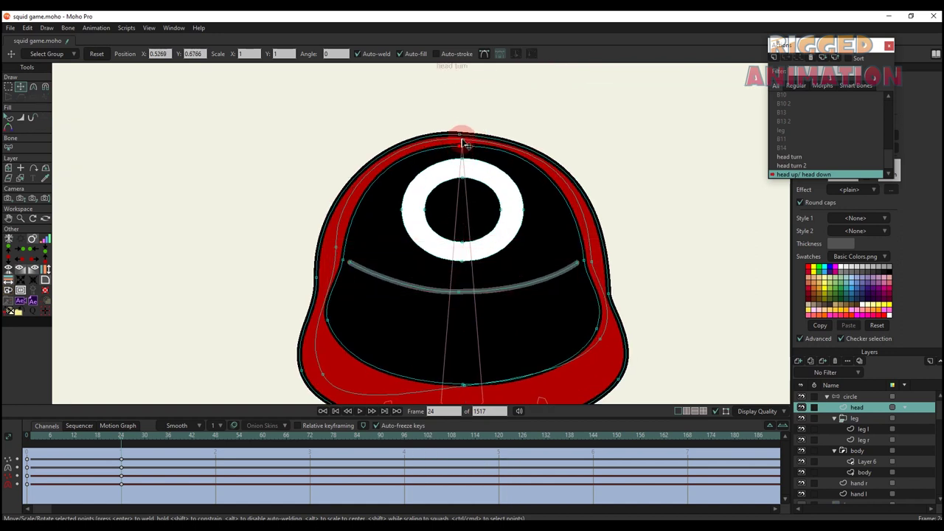
Lower the top points of the face outline and the hood's inner edge together, and preview the motion between frames 0 and 24
{"action": "key", "text": "g"}
{"action": "key", "text": "t"}
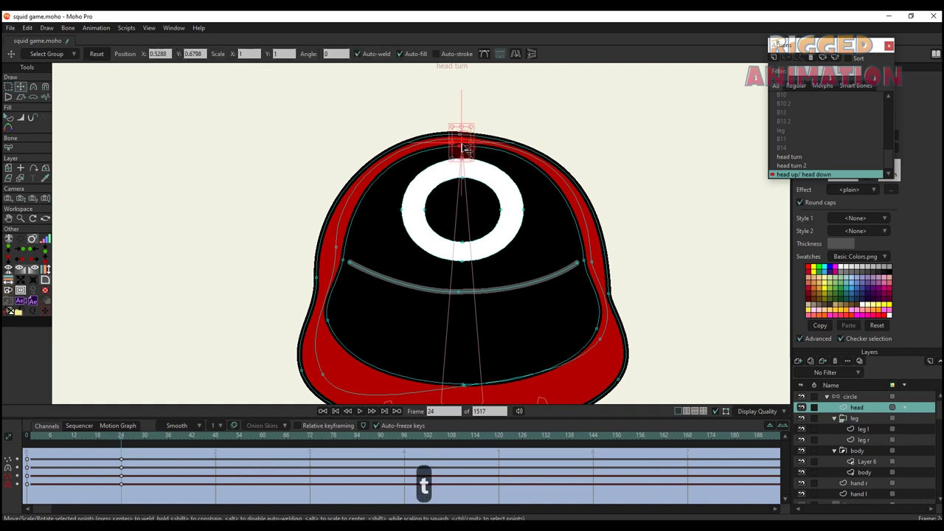
{"action": "key", "text": "q"}
{"action": "scroll", "coordinate": [465, 177], "scroll_direction": "down", "scroll_amount": 5}
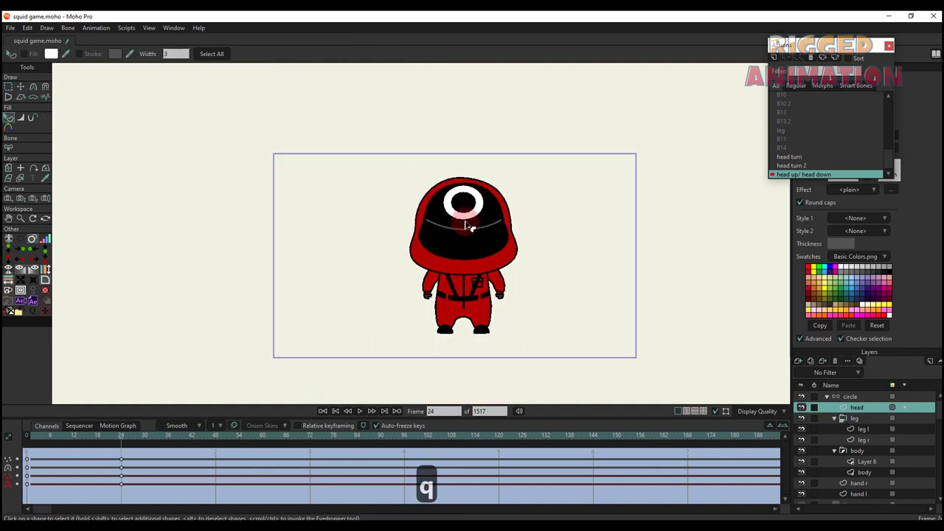
{"action": "left_click_drag", "start_coordinate": [387, 296], "coordinate": [385, 286]}
{"action": "left_click_drag", "start_coordinate": [38, 440], "coordinate": [131, 463]}
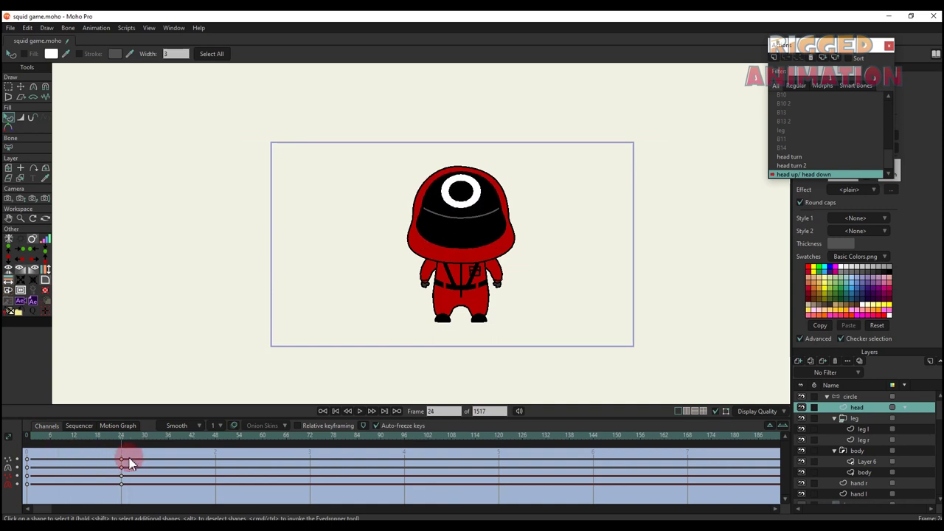
Lower the top points of the white circle's inner and outer outlines to flatten it further
{"action": "key", "text": "t"}
{"action": "scroll", "coordinate": [459, 215], "scroll_direction": "up", "scroll_amount": 5}
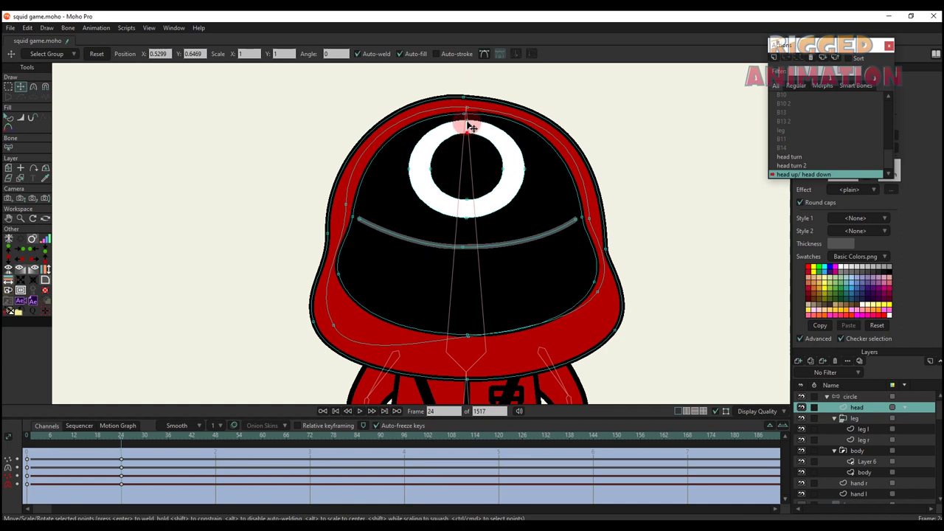
{"action": "left_click_drag", "start_coordinate": [471, 135], "coordinate": [472, 134]}
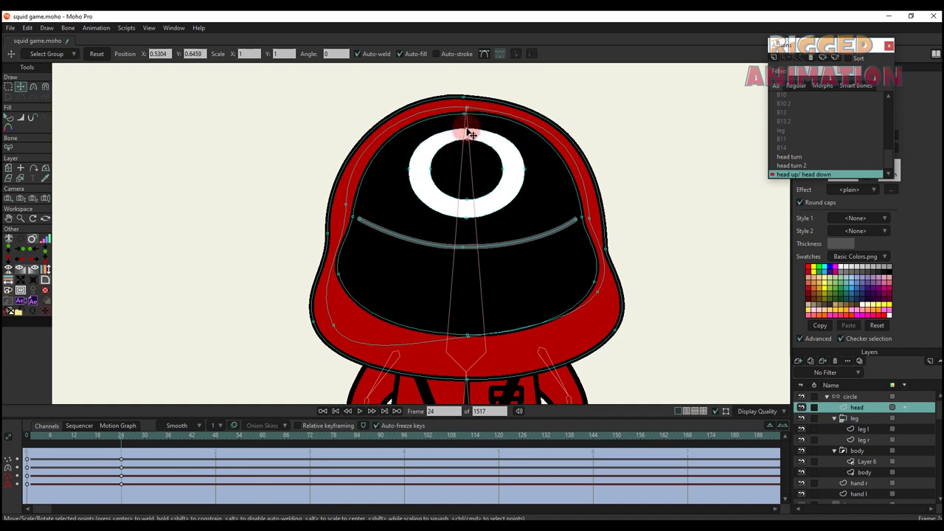
{"action": "key", "text": "q"}
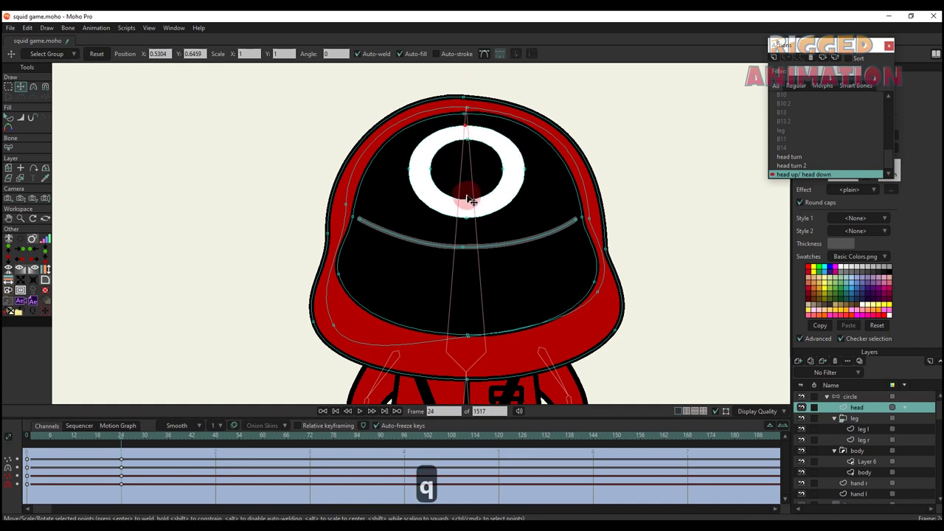
{"action": "scroll", "coordinate": [469, 204], "scroll_direction": "down", "scroll_amount": 5}
Raise the bottom point of the white circle's inner outline and preview the head-up motion up to frame 24
{"action": "key", "text": "t"}
{"action": "scroll", "coordinate": [469, 207], "scroll_direction": "up", "scroll_amount": 5}
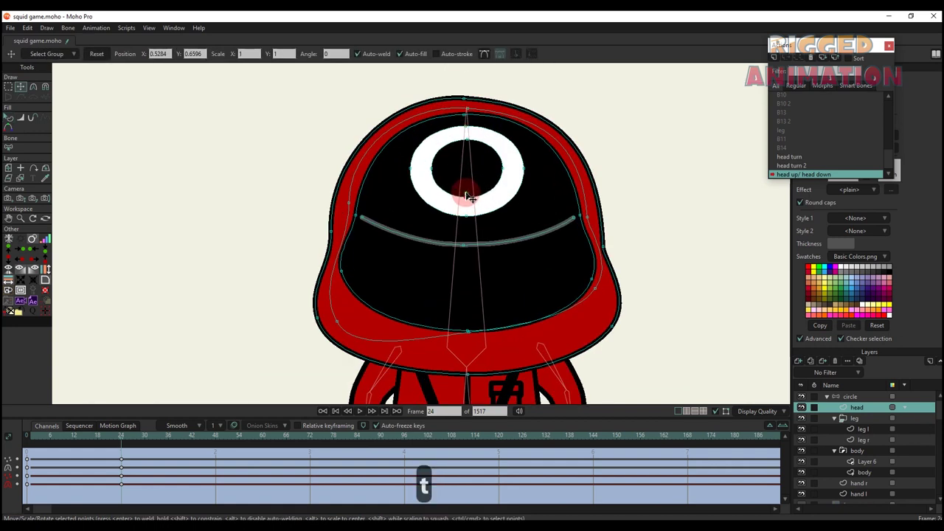
{"action": "key", "text": "q"}
{"action": "scroll", "coordinate": [468, 211], "scroll_direction": "down", "scroll_amount": 5}
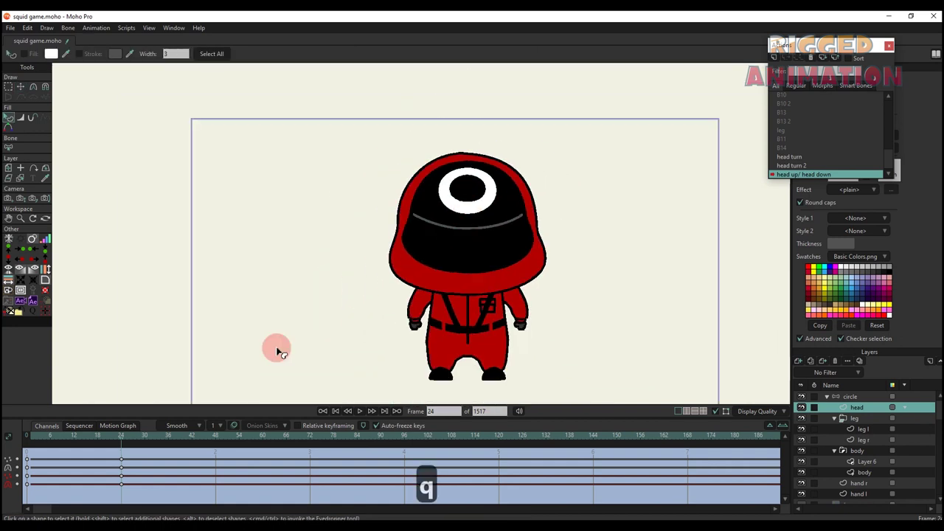
{"action": "left_click_drag", "start_coordinate": [36, 438], "coordinate": [126, 465]}
Raise the side points of the hood's outer outline on both sides, and preview the head-up action on the timeline
{"action": "key", "text": "t"}
{"action": "scroll", "coordinate": [387, 224], "scroll_direction": "up", "scroll_amount": 5}
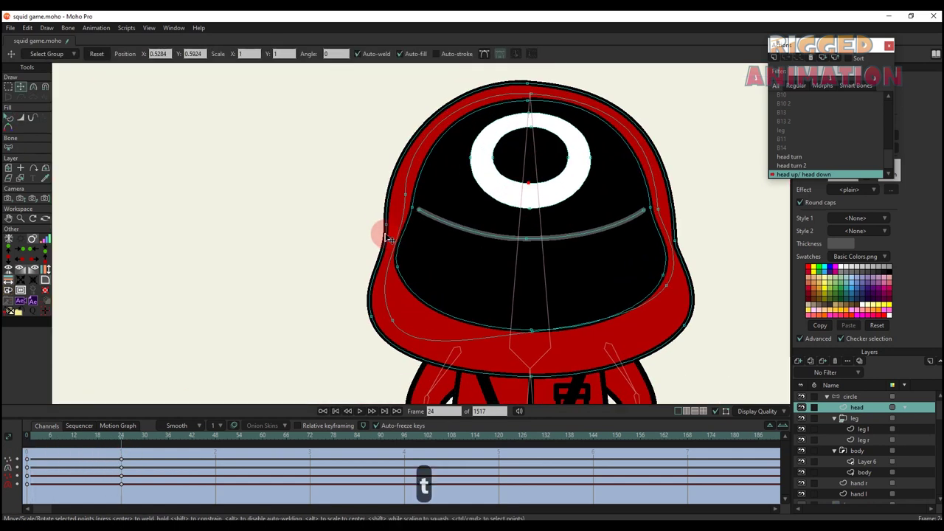
{"action": "left_click_drag", "start_coordinate": [369, 304], "coordinate": [354, 278]}
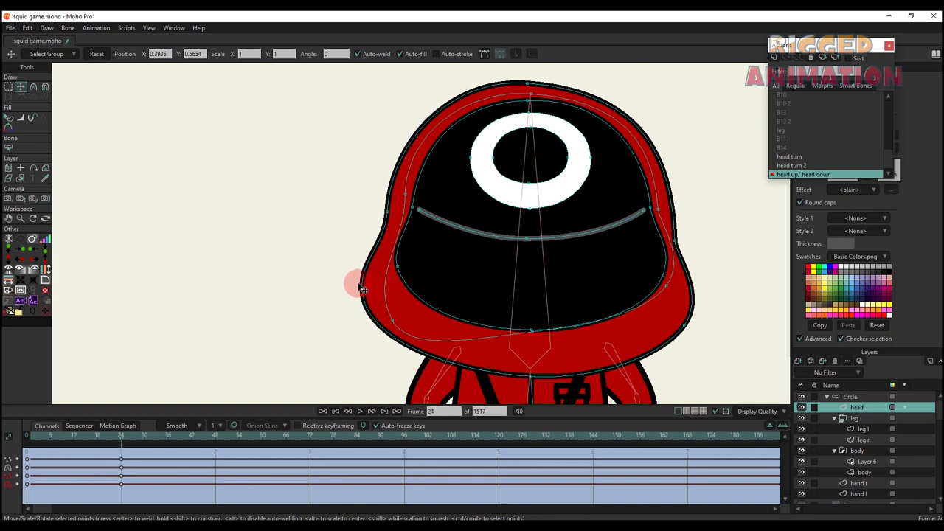
{"action": "left_click_drag", "start_coordinate": [679, 328], "coordinate": [685, 283]}
{"action": "left_click_drag", "start_coordinate": [674, 242], "coordinate": [671, 215]}
{"action": "key", "text": "q"}
{"action": "scroll", "coordinate": [558, 256], "scroll_direction": "down", "scroll_amount": 5}
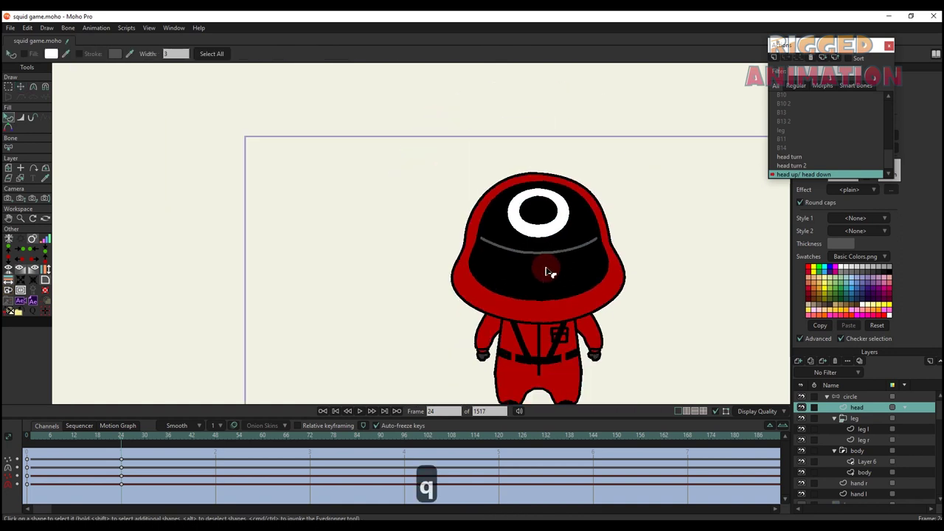
{"action": "left_click_drag", "start_coordinate": [44, 440], "coordinate": [121, 455]}
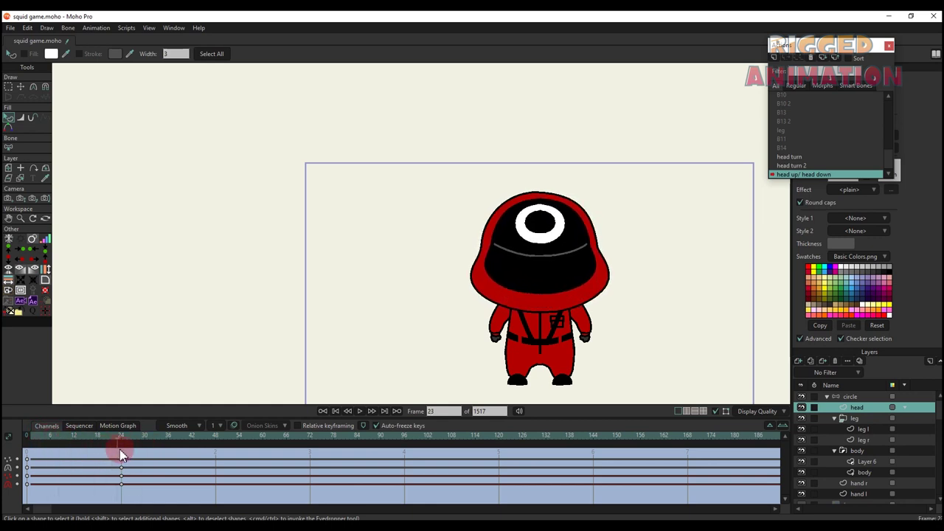
Return to the Mainline and create the smart bone action "head up/ head down 2" for the head up/ head down bone
{"action": "scroll", "coordinate": [812, 111], "scroll_direction": "up", "scroll_amount": 1}
{"action": "double_click", "coordinate": [804, 101]}
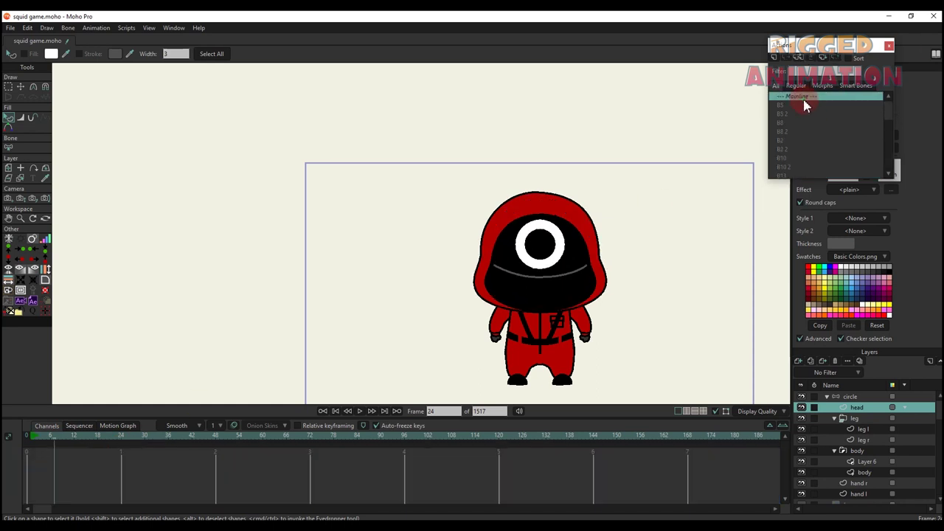
{"action": "left_click", "coordinate": [850, 397]}
{"action": "scroll", "coordinate": [635, 205], "scroll_direction": "down", "scroll_amount": 2}
{"action": "key", "text": "t"}
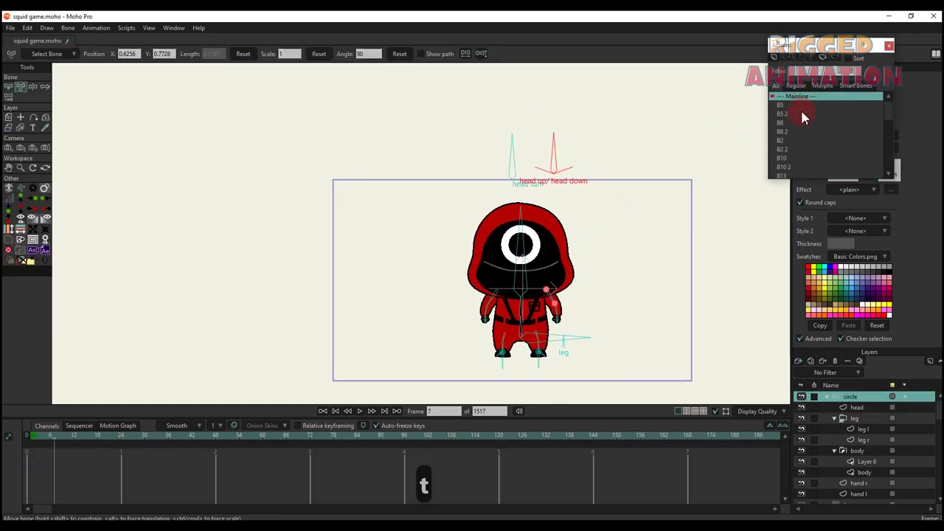
{"action": "left_click", "coordinate": [775, 57]}
{"action": "left_click", "coordinate": [491, 305]}
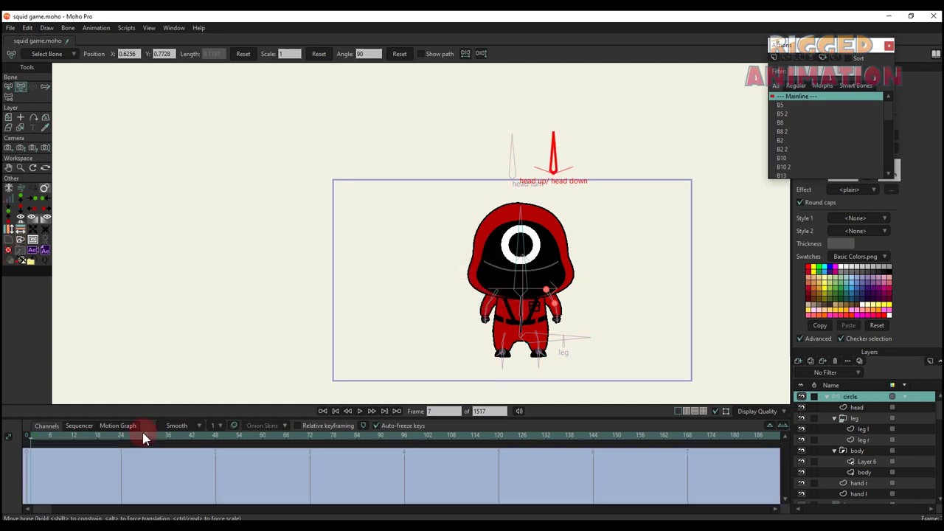
At frame 24, rotate the head up/ head down bone clockwise to an angle of 20 degrees
{"action": "left_click", "coordinate": [121, 443]}
{"action": "key", "text": "t"}
{"action": "left_click_drag", "start_coordinate": [558, 157], "coordinate": [599, 153]}
In the head layer, move the white circle and curved grey line down the face and flatten the circle vertically
{"action": "scroll", "coordinate": [554, 250], "scroll_direction": "up", "scroll_amount": 3}
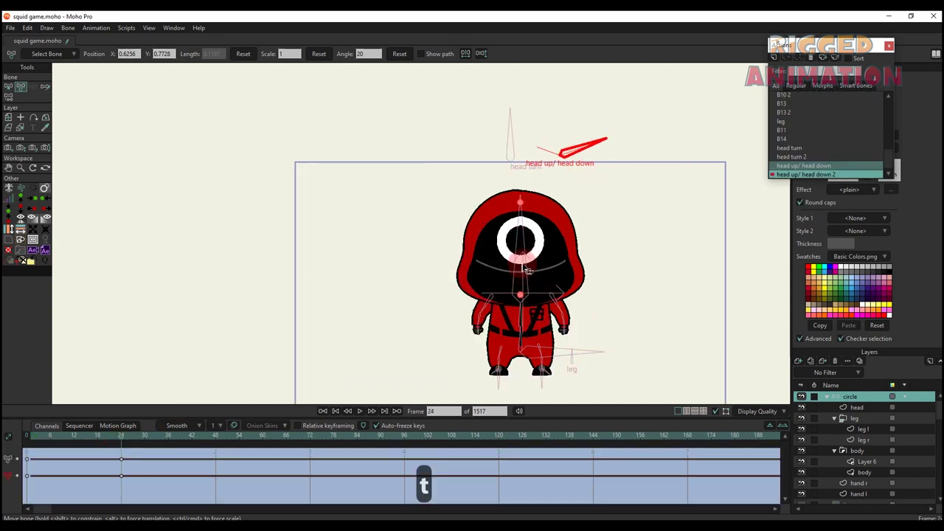
{"action": "right_click", "coordinate": [553, 249], "text": "alt"}
{"action": "scroll", "coordinate": [520, 192], "scroll_direction": "up", "scroll_amount": 3}
{"action": "key", "text": "g"}
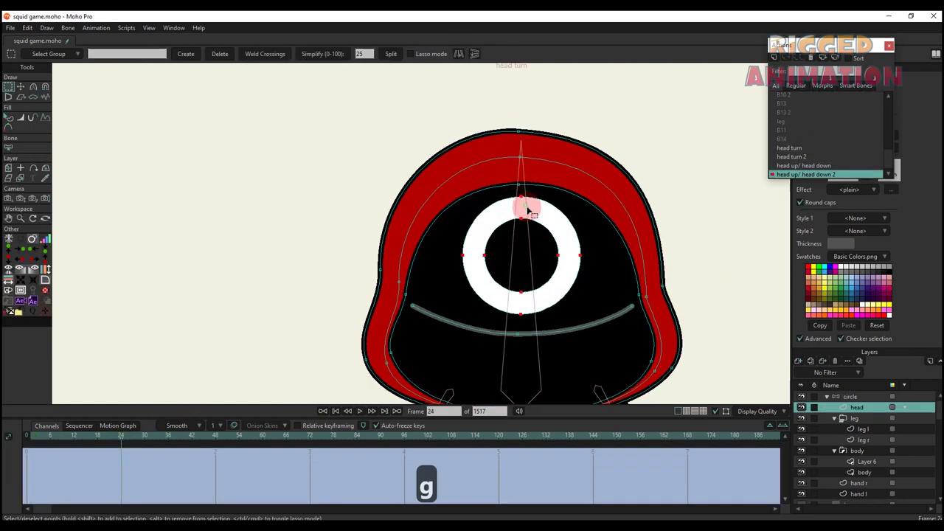
{"action": "mouse_move", "coordinate": [543, 307]}
{"action": "left_mouse_down"}
{"action": "mouse_move", "coordinate": [538, 281]}
{"action": "mouse_move", "coordinate": [543, 317]}
{"action": "left_mouse_up"}
{"action": "key", "text": "ctrl+a"}
{"action": "key", "text": "t"}
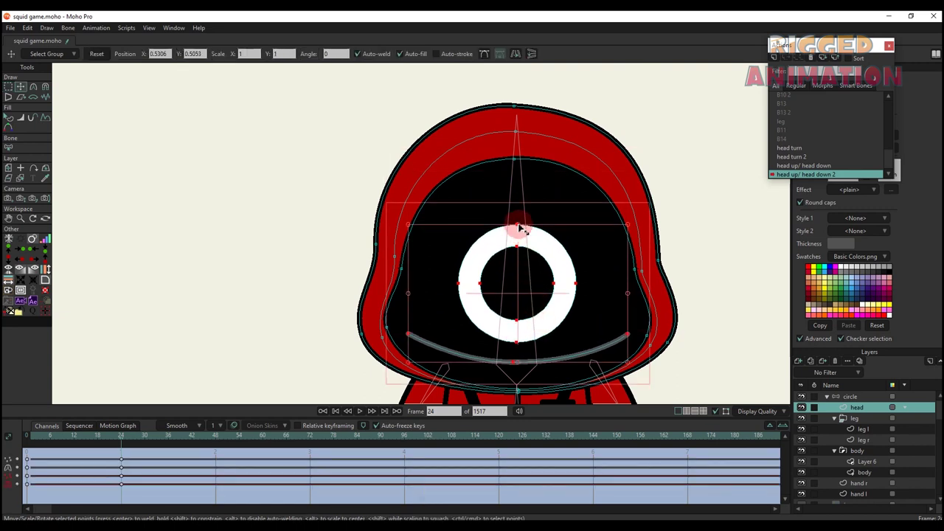
{"action": "mouse_move", "coordinate": [520, 228]}
{"action": "left_mouse_down"}
{"action": "mouse_move", "coordinate": [521, 270]}
{"action": "mouse_move", "coordinate": [516, 219]}
{"action": "left_mouse_up"}
Lower the top centre point of the hood's face opening toward the white circle, producing the head-down shape
{"action": "scroll", "coordinate": [521, 264], "scroll_direction": "down", "scroll_amount": 1}
{"action": "key", "text": "g"}
{"action": "left_click", "coordinate": [511, 184]}
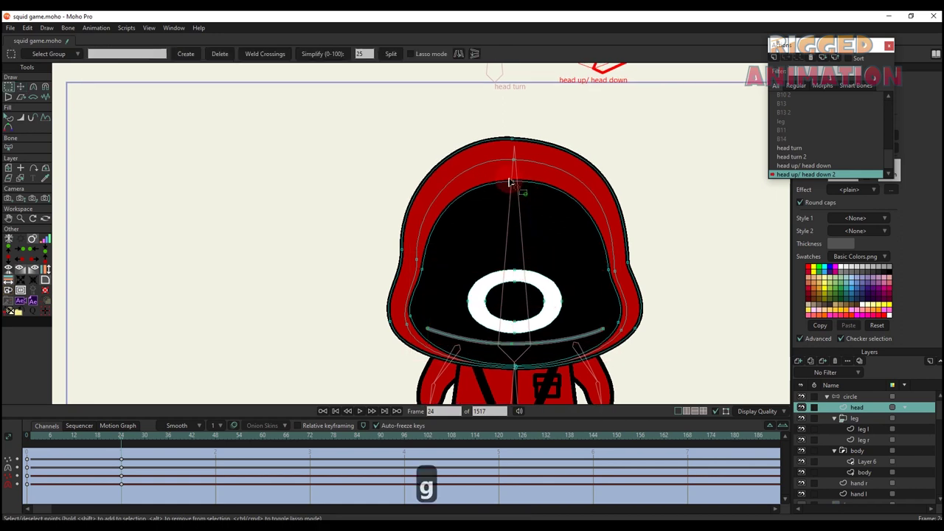
{"action": "key", "text": "t"}
{"action": "key", "text": "t"}
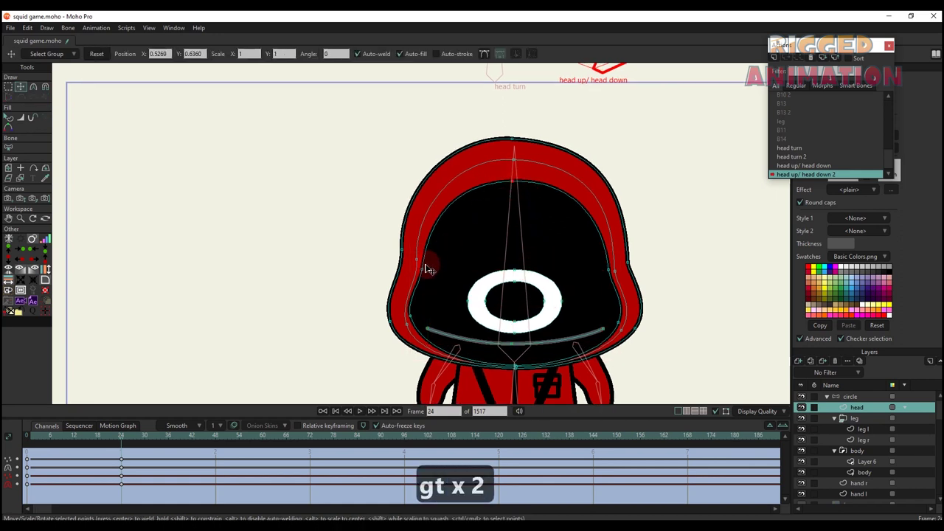
{"action": "left_click_drag", "start_coordinate": [515, 190], "coordinate": [515, 231]}
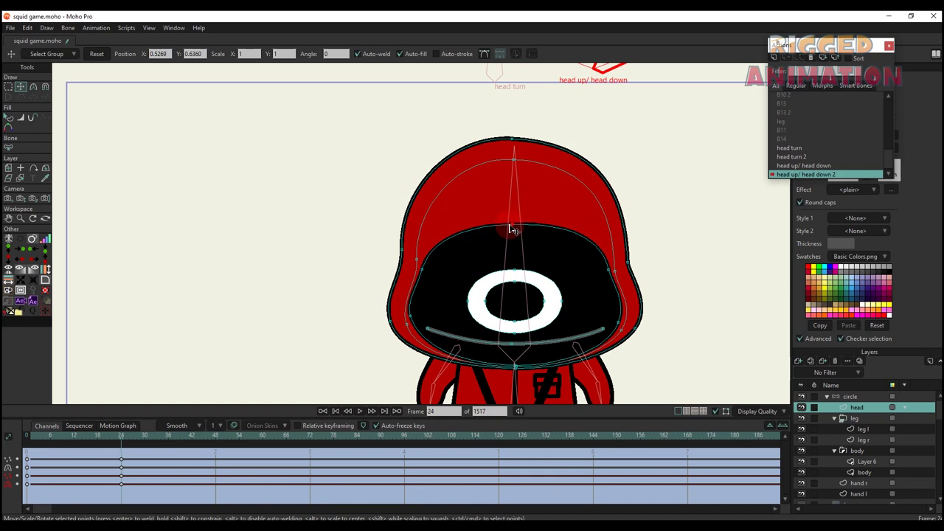
{"action": "key", "text": "ctrl+z"}
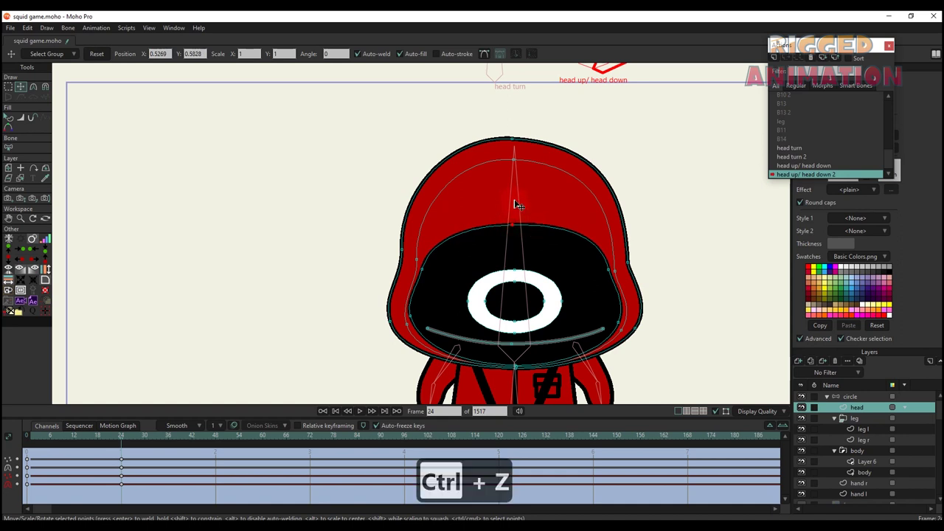
{"action": "left_click_drag", "start_coordinate": [514, 182], "coordinate": [516, 224]}
{"action": "key", "text": "q"}
{"action": "scroll", "coordinate": [520, 240], "scroll_direction": "down", "scroll_amount": 5}
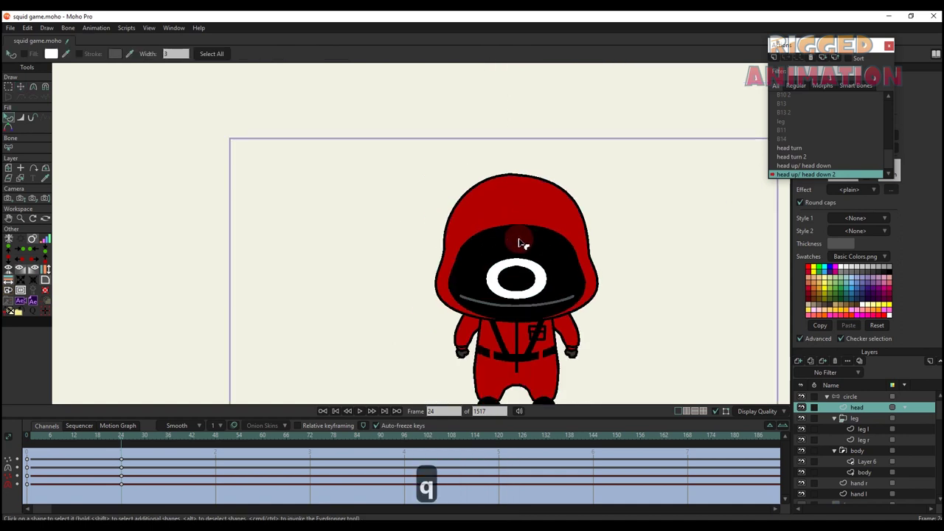
Adjust the curvature at the face opening's top point and preview the head-down action on the timeline
{"action": "scroll", "coordinate": [522, 242], "scroll_direction": "up", "scroll_amount": 4}
{"action": "key", "text": "t"}
{"action": "scroll", "coordinate": [524, 240], "scroll_direction": "up", "scroll_amount": 2}
{"action": "key", "text": "c"}
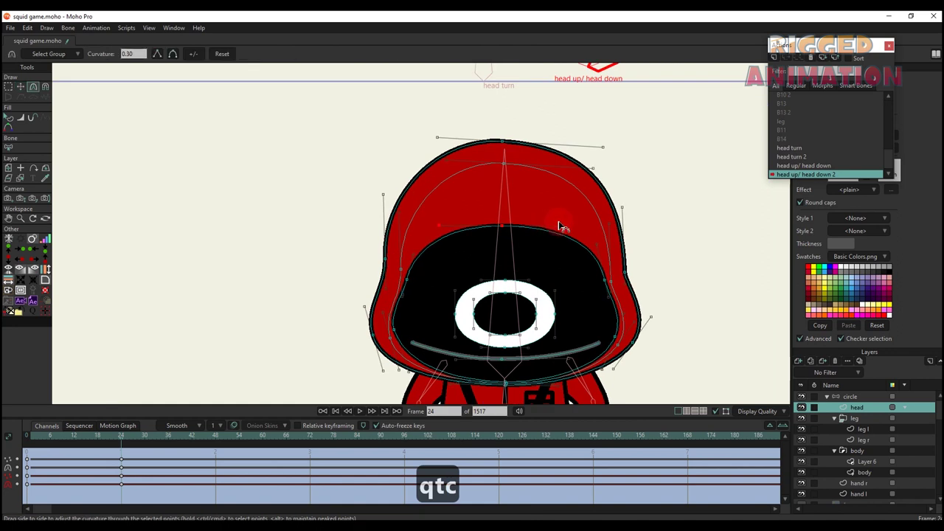
{"action": "key", "text": "q"}
{"action": "scroll", "coordinate": [506, 253], "scroll_direction": "down", "scroll_amount": 5}
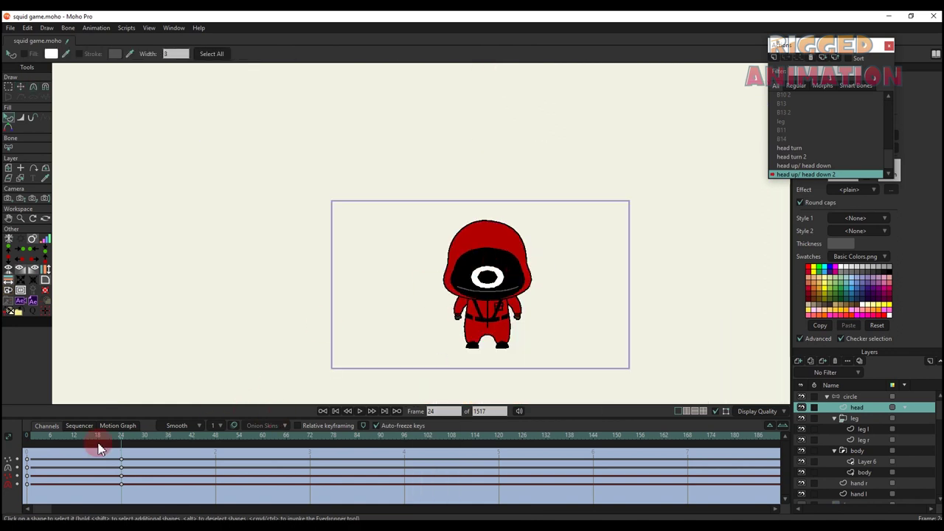
{"action": "left_click_drag", "start_coordinate": [42, 440], "coordinate": [118, 462]}
{"action": "scroll", "coordinate": [822, 118], "scroll_direction": "up", "scroll_amount": 5}
Return to the Mainline and make the circle bone layer active at frame 1
{"action": "left_click", "coordinate": [809, 97]}
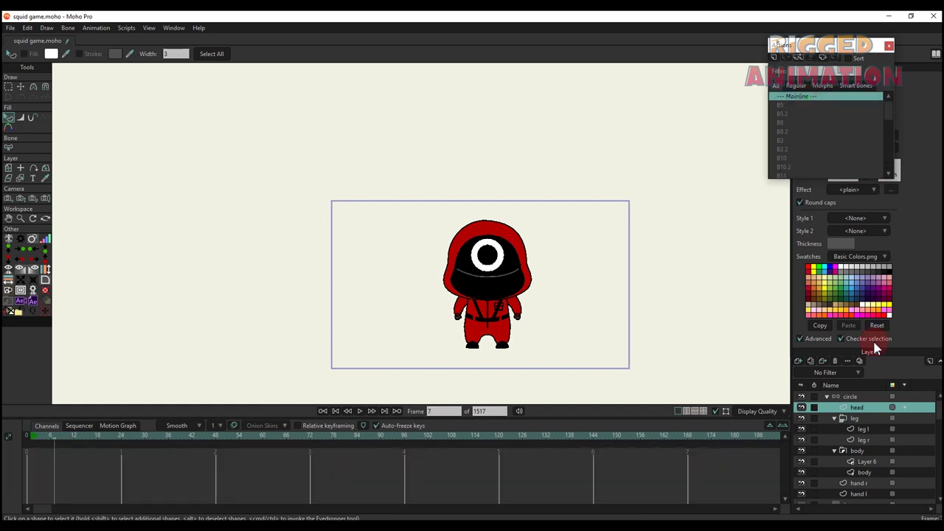
{"action": "left_click", "coordinate": [848, 397]}
{"action": "scroll", "coordinate": [414, 274], "scroll_direction": "down", "scroll_amount": 1}
{"action": "left_click", "coordinate": [414, 274]}
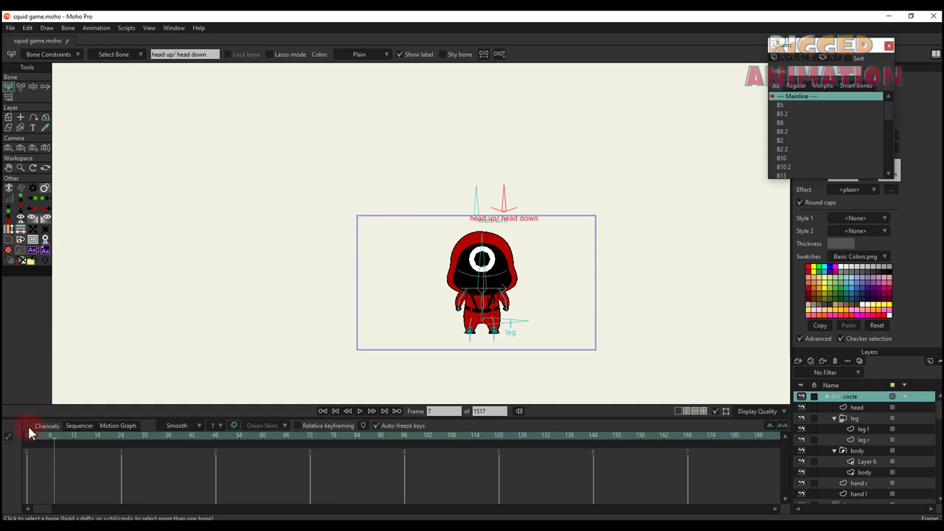
{"action": "scroll", "coordinate": [374, 357], "scroll_direction": "up", "scroll_amount": 2}
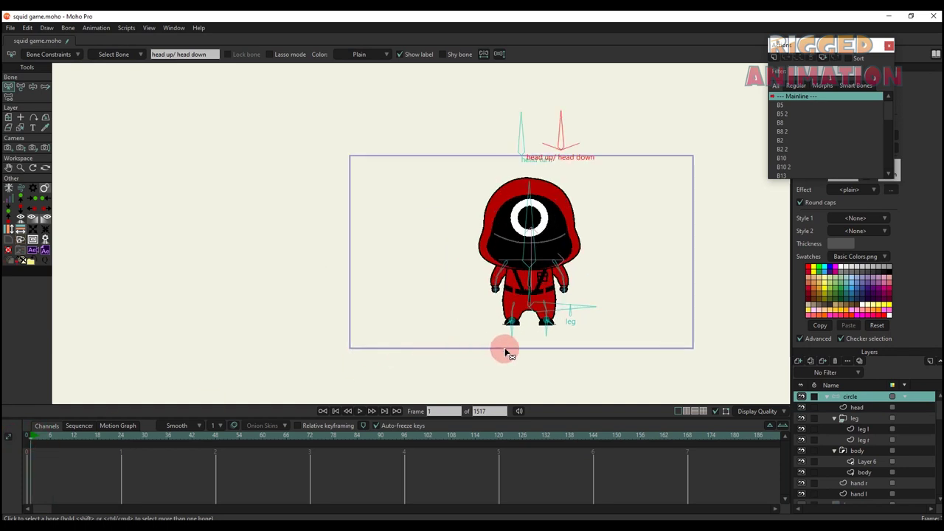
Freeze the pose at frame 1 and move the left foot's target bone outward
{"action": "key", "text": "ctrl+f"}
{"action": "left_click_drag", "start_coordinate": [506, 306], "coordinate": [451, 330]}
{"action": "scroll", "coordinate": [485, 298], "scroll_direction": "up", "scroll_amount": 2}
{"action": "scroll", "coordinate": [506, 307], "scroll_direction": "up", "scroll_amount": 1}
{"action": "key", "text": "t"}
{"action": "scroll", "coordinate": [480, 336], "scroll_direction": "up", "scroll_amount": 2}
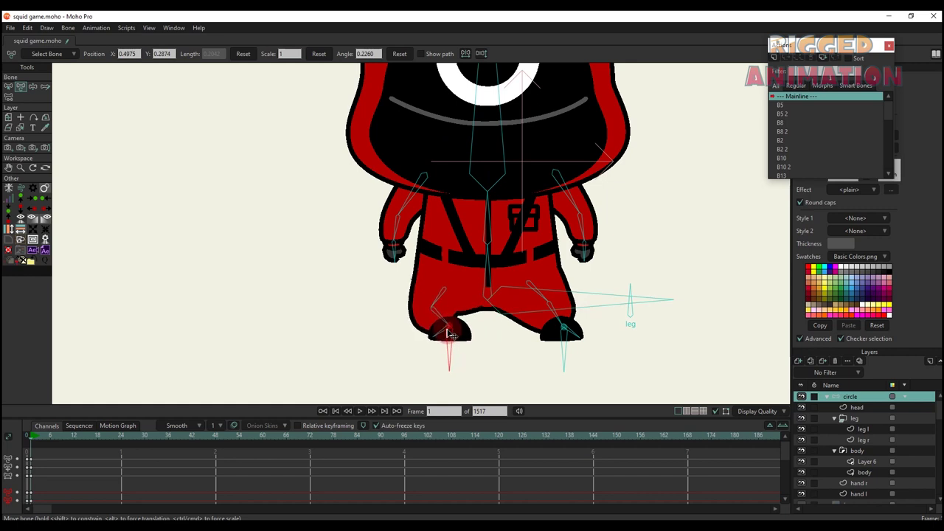
Swing the left arm outward and bend the right arm so that its hand points upward
{"action": "scroll", "coordinate": [448, 237], "scroll_direction": "down", "scroll_amount": 2}
{"action": "left_click_drag", "start_coordinate": [422, 245], "coordinate": [399, 255]}
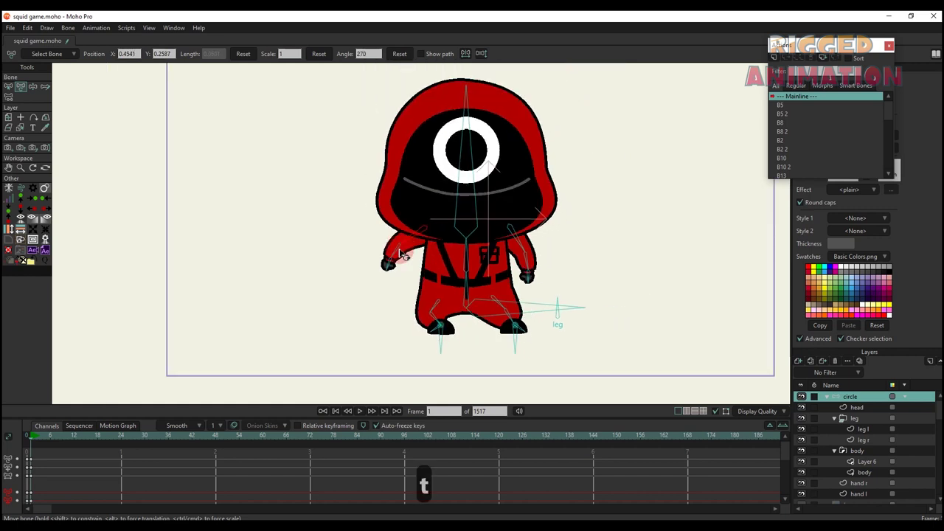
{"action": "scroll", "coordinate": [396, 256], "scroll_direction": "up", "scroll_amount": 2}
{"action": "left_click_drag", "start_coordinate": [574, 274], "coordinate": [582, 240]}
{"action": "left_click_drag", "start_coordinate": [538, 184], "coordinate": [490, 226]}
Turn the face to the left with the head turn bone and tilt the head slightly the same way
{"action": "scroll", "coordinate": [519, 184], "scroll_direction": "down", "scroll_amount": 2}
{"action": "left_click_drag", "start_coordinate": [505, 82], "coordinate": [470, 99]}
{"action": "left_click_drag", "start_coordinate": [486, 215], "coordinate": [483, 206]}
Move the left foot's target bone slightly farther outward and lean the torso to the left
{"action": "scroll", "coordinate": [472, 335], "scroll_direction": "up", "scroll_amount": 3}
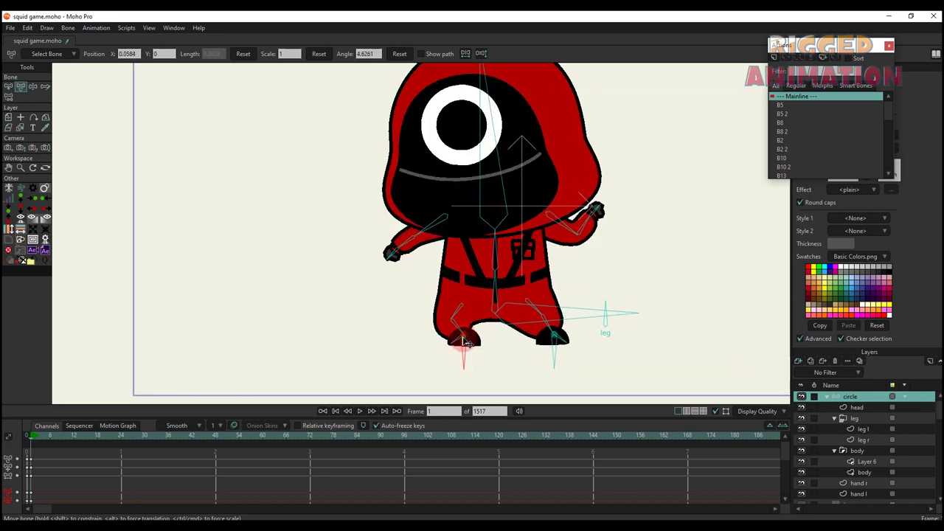
{"action": "scroll", "coordinate": [456, 345], "scroll_direction": "up", "scroll_amount": 1}
{"action": "left_click", "coordinate": [455, 345]}
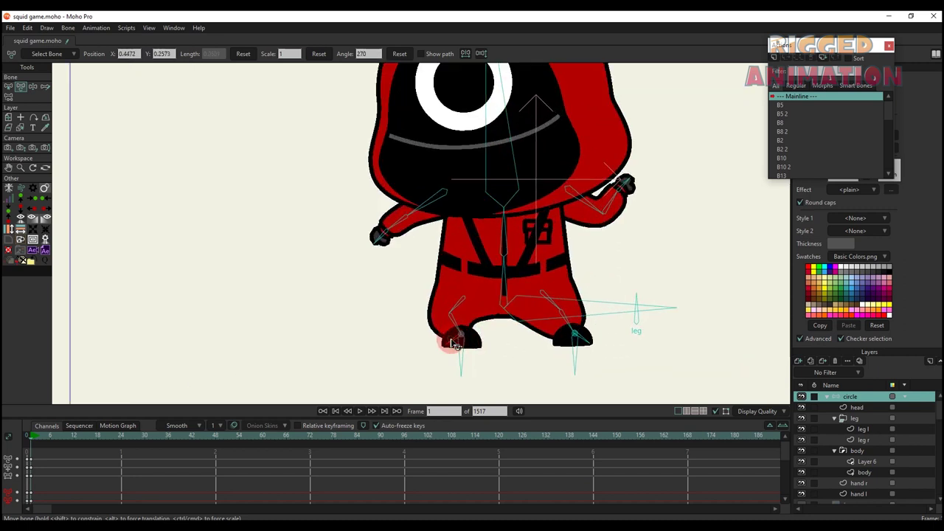
{"action": "scroll", "coordinate": [475, 308], "scroll_direction": "down", "scroll_amount": 4}
{"action": "scroll", "coordinate": [478, 308], "scroll_direction": "up", "scroll_amount": 2}
{"action": "left_click", "coordinate": [478, 308]}
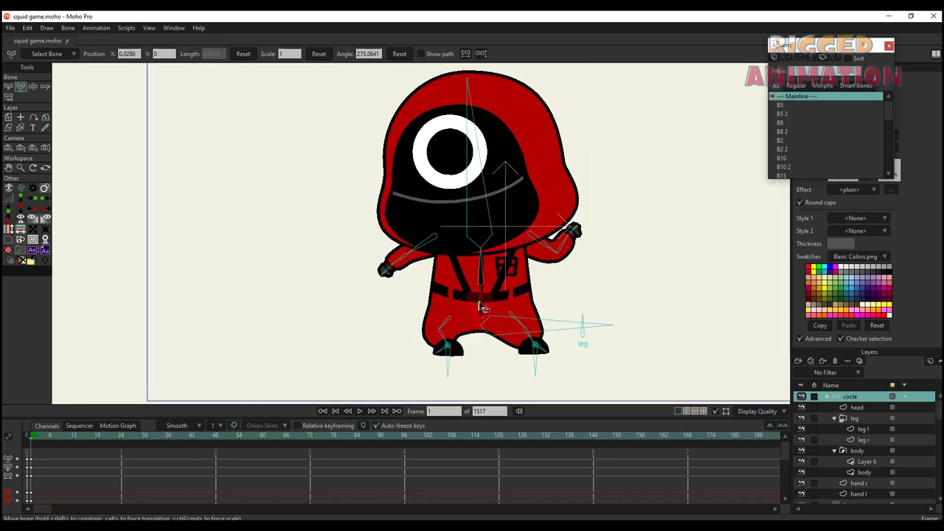
{"action": "scroll", "coordinate": [480, 309], "scroll_direction": "up", "scroll_amount": 2}
{"action": "left_click_drag", "start_coordinate": [478, 303], "coordinate": [483, 304]}
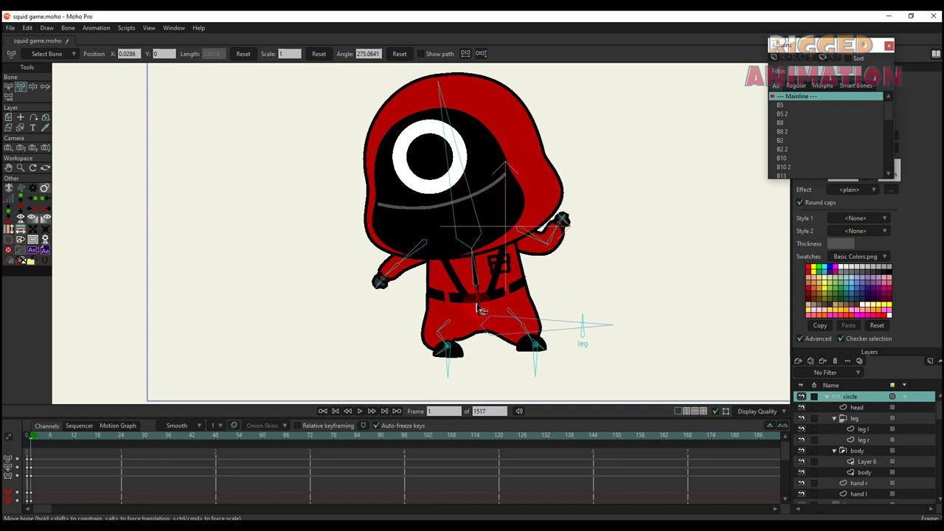
Move the right foot's target bone outward and rotate the hip bone to an angle of about -3.9 degrees
{"action": "scroll", "coordinate": [517, 348], "scroll_direction": "up", "scroll_amount": 2}
{"action": "left_click", "coordinate": [535, 354]}
{"action": "left_click_drag", "start_coordinate": [542, 353], "coordinate": [550, 353]}
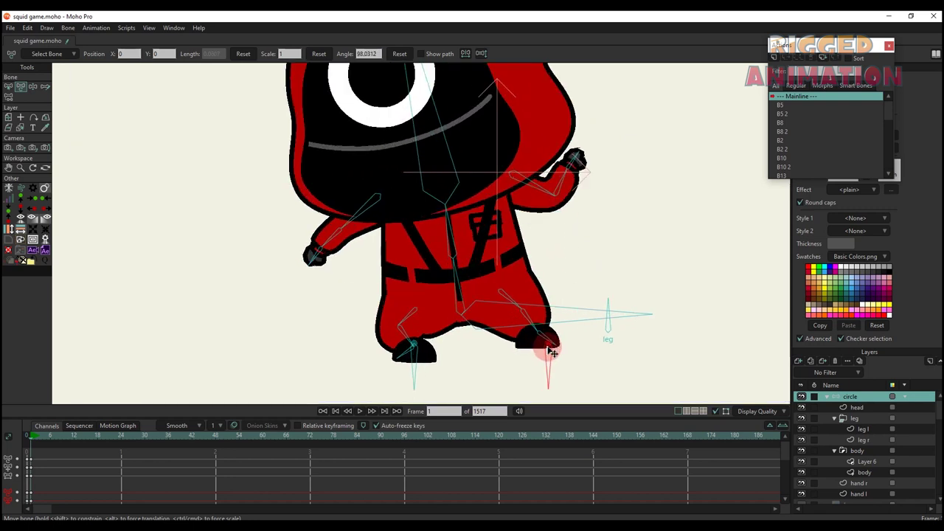
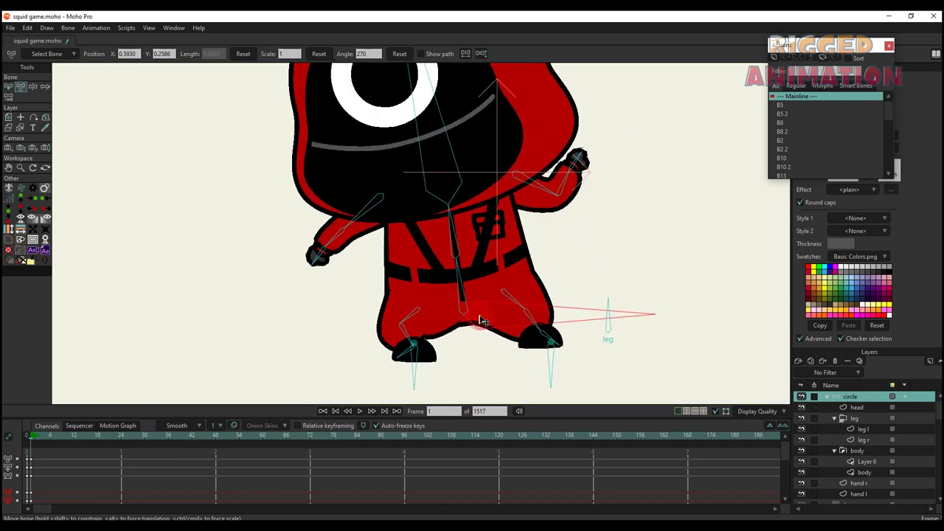
{"action": "left_click", "coordinate": [558, 310]}
{"action": "left_click_drag", "start_coordinate": [558, 306], "coordinate": [563, 311]}
{"action": "scroll", "coordinate": [538, 298], "scroll_direction": "down", "scroll_amount": 5}
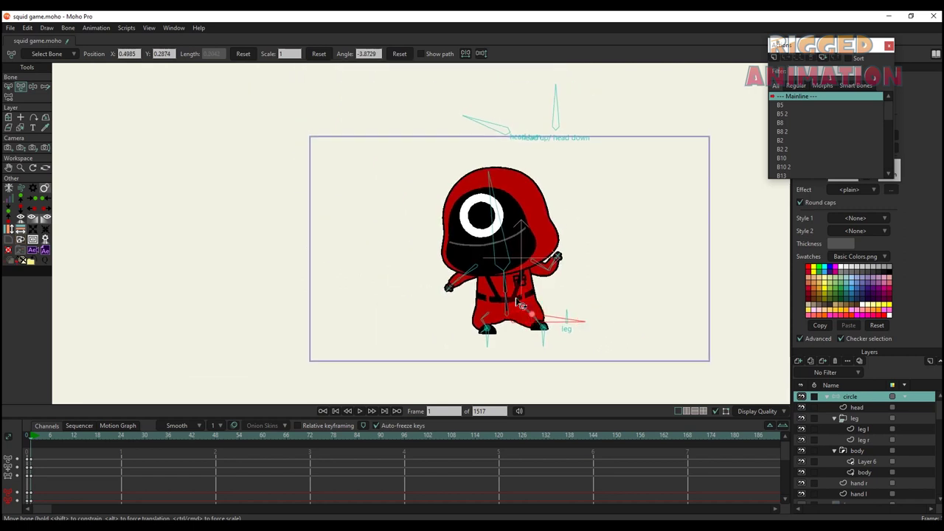
Rotate the head up/ head down bone clockwise to 20 degrees so the character looks down at frame 1
{"action": "scroll", "coordinate": [493, 300], "scroll_direction": "up", "scroll_amount": 2}
{"action": "scroll", "coordinate": [478, 182], "scroll_direction": "down", "scroll_amount": 1}
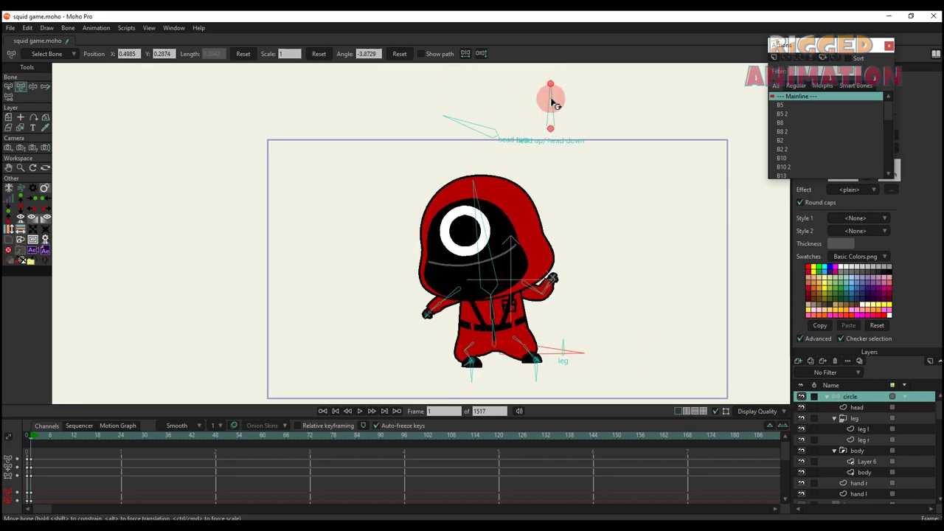
{"action": "left_click_drag", "start_coordinate": [554, 105], "coordinate": [599, 135]}
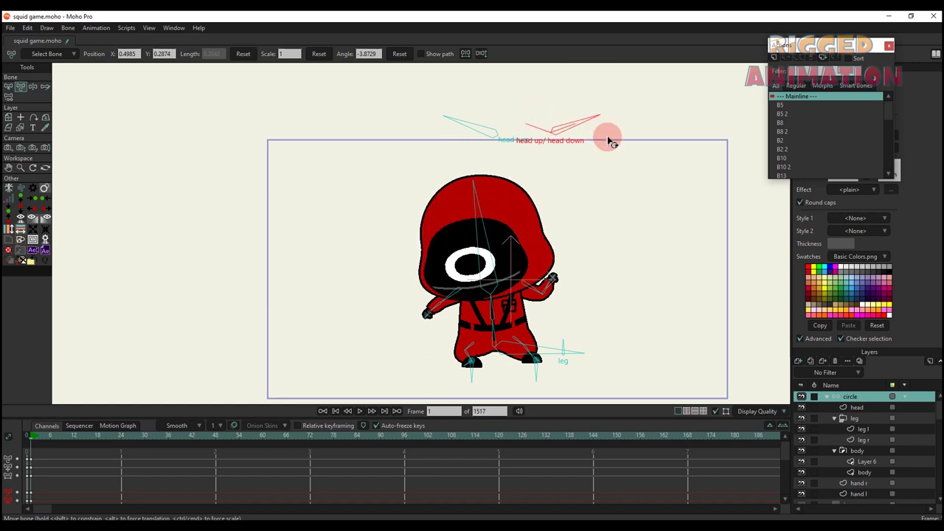
{"action": "scroll", "coordinate": [417, 297], "scroll_direction": "down", "scroll_amount": 1}
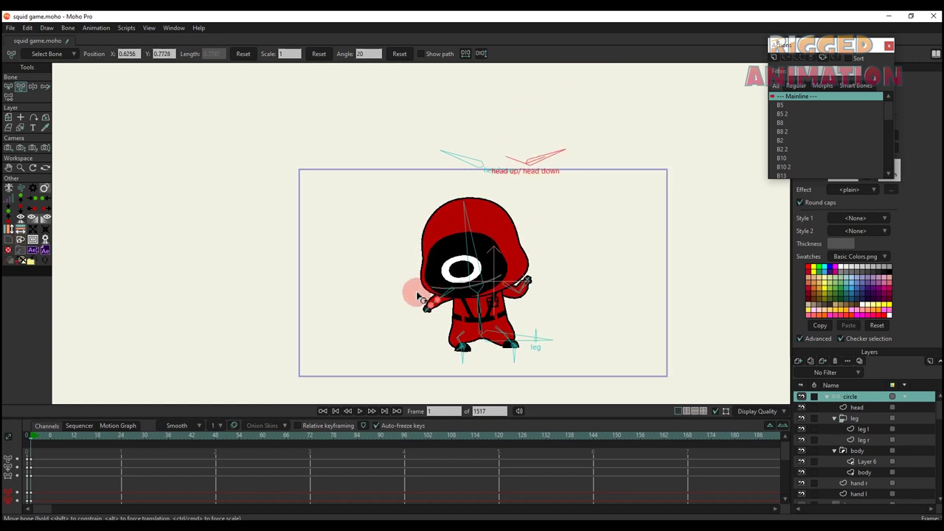
At frame 12, shift the body to the right with the hip bone and adjust the left foot's target bone
{"action": "scroll", "coordinate": [437, 354], "scroll_direction": "up", "scroll_amount": 3}
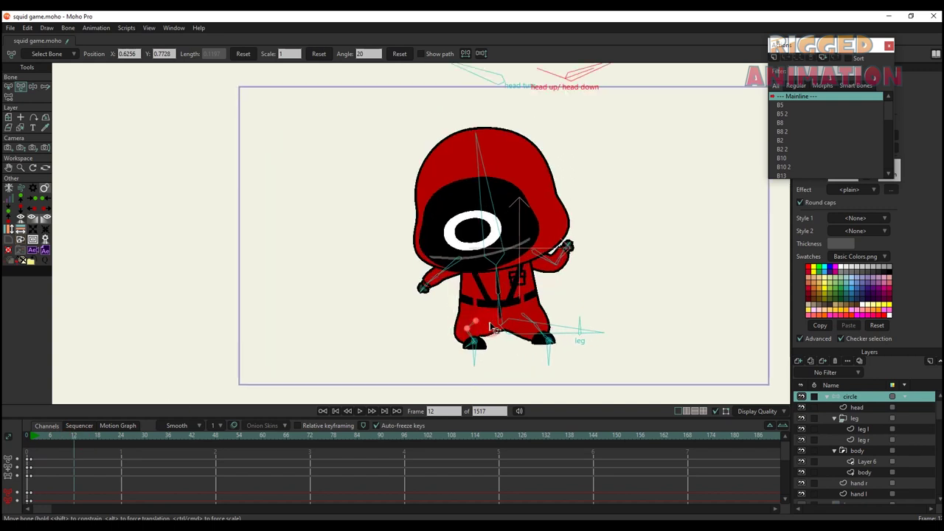
{"action": "key", "text": "z"}
{"action": "left_click_drag", "start_coordinate": [569, 329], "coordinate": [600, 334]}
{"action": "key", "text": "t"}
{"action": "scroll", "coordinate": [475, 348], "scroll_direction": "up", "scroll_amount": 2}
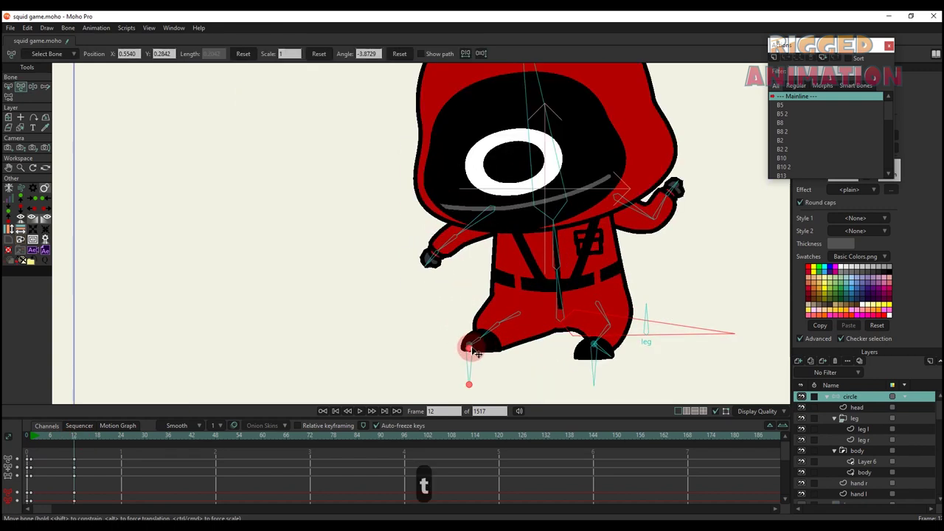
{"action": "left_click", "coordinate": [474, 365]}
{"action": "scroll", "coordinate": [480, 351], "scroll_direction": "down", "scroll_amount": 2}
{"action": "scroll", "coordinate": [491, 213], "scroll_direction": "up", "scroll_amount": 1}
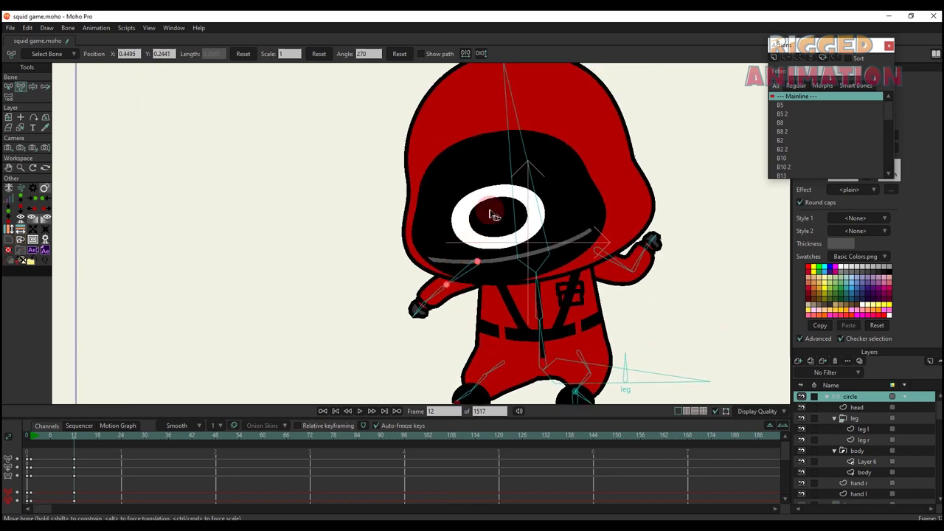
At frame 12, turn the face to the right with the head turn bone and lean the body that way
{"action": "scroll", "coordinate": [516, 193], "scroll_direction": "down", "scroll_amount": 4}
{"action": "scroll", "coordinate": [474, 132], "scroll_direction": "up", "scroll_amount": 2}
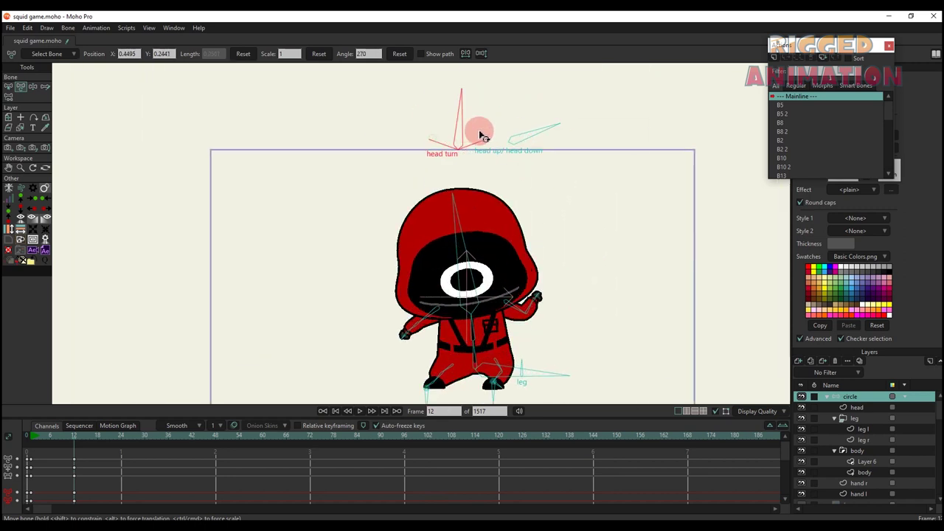
{"action": "left_click_drag", "start_coordinate": [469, 215], "coordinate": [495, 215]}
{"action": "scroll", "coordinate": [520, 309], "scroll_direction": "up", "scroll_amount": 2}
At frame 12, stretch the right arm outward and bend the left arm so that its hand points upward
{"action": "left_click_drag", "start_coordinate": [522, 310], "coordinate": [539, 274]}
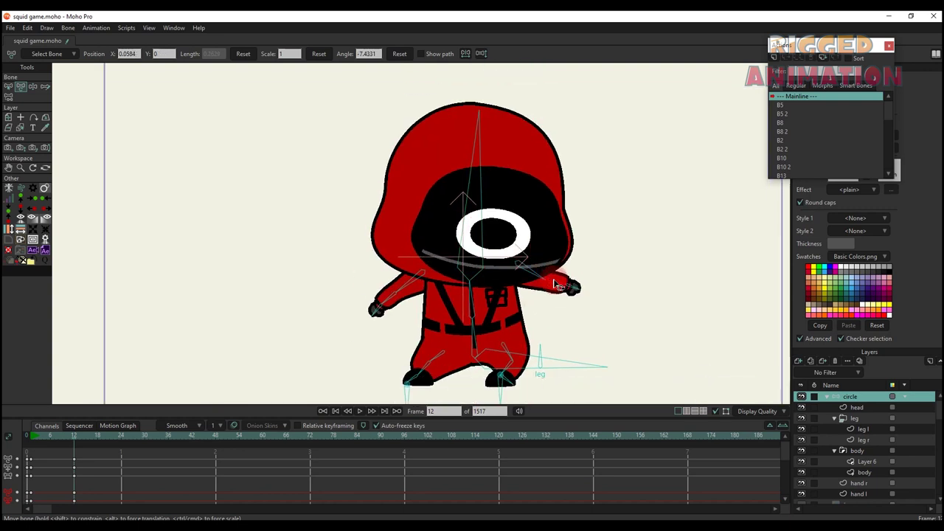
{"action": "left_click", "coordinate": [536, 276]}
{"action": "left_click_drag", "start_coordinate": [551, 295], "coordinate": [554, 293]}
{"action": "left_click", "coordinate": [402, 293]}
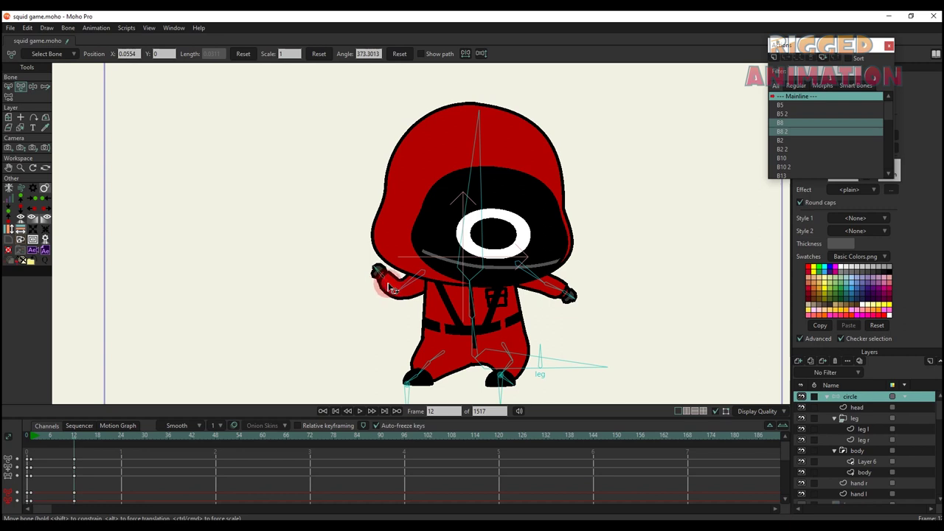
{"action": "left_click", "coordinate": [385, 288]}
Fine-tune the torso's lean at frame 12 and preview the movement between the two poses
{"action": "scroll", "coordinate": [422, 314], "scroll_direction": "down", "scroll_amount": 3}
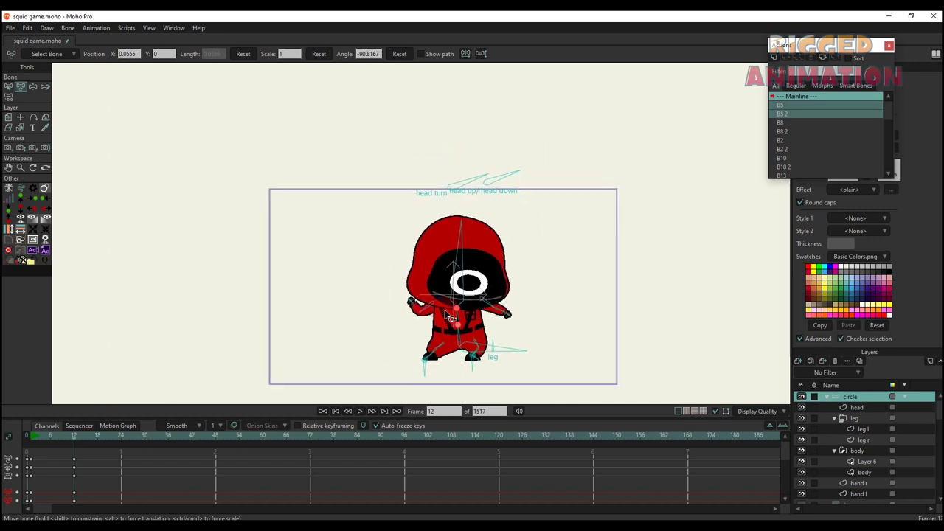
{"action": "left_click_drag", "start_coordinate": [438, 152], "coordinate": [544, 220]}
{"action": "scroll", "coordinate": [473, 236], "scroll_direction": "down", "scroll_amount": 2}
{"action": "left_click_drag", "start_coordinate": [453, 260], "coordinate": [458, 264]}
{"action": "left_click_drag", "start_coordinate": [41, 440], "coordinate": [77, 437]}
Copy all the keyframes of the frame 1 pose to frame 24
{"action": "scroll", "coordinate": [71, 457], "scroll_direction": "down", "scroll_amount": 2}
{"action": "left_click_drag", "start_coordinate": [97, 497], "coordinate": [47, 441]}
{"action": "key", "text": "ctrl+c"}
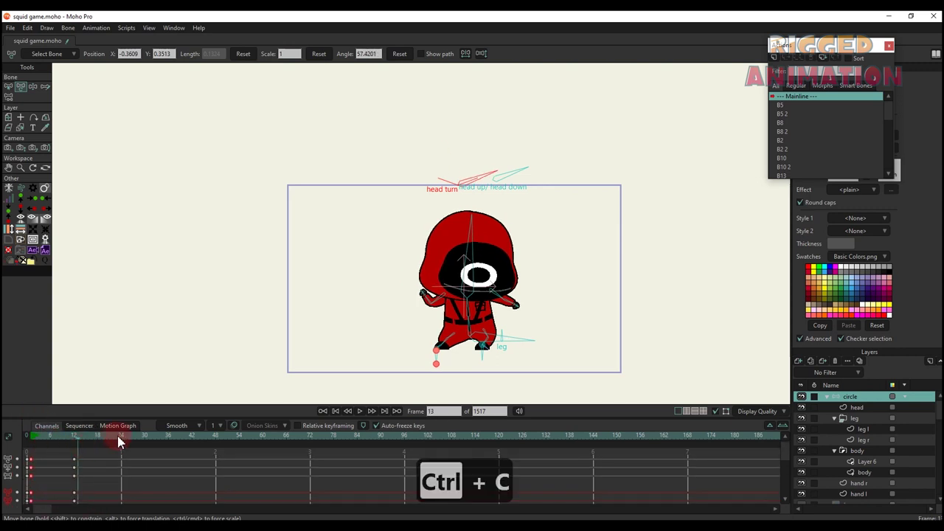
{"action": "key", "text": "ctrl+v"}
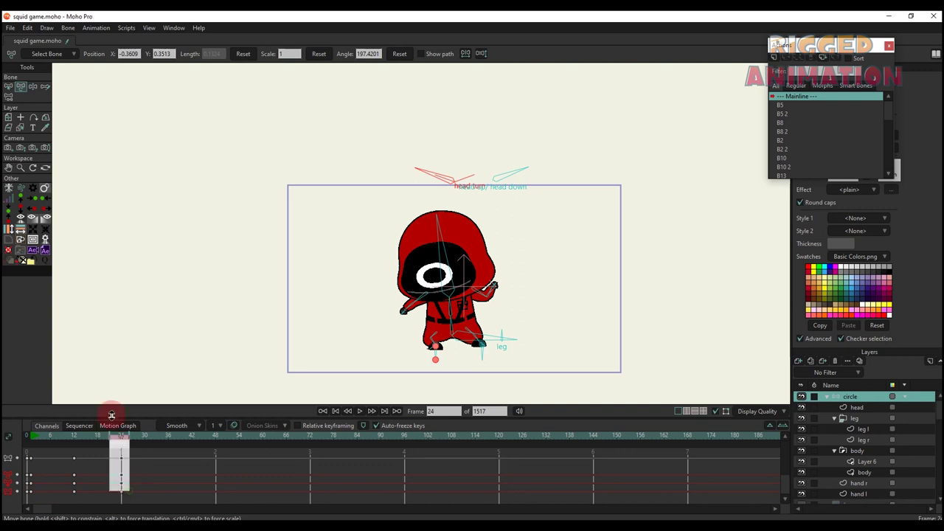
Set the keyframes at frame 24 to cycle back to the start of the movement
{"action": "right_click", "coordinate": [122, 459]}
{"action": "left_click", "coordinate": [143, 441]}
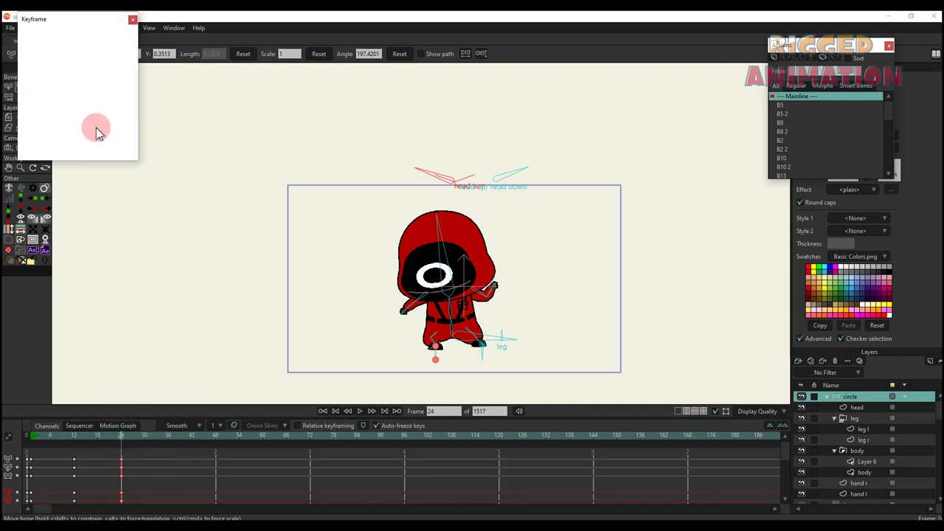
{"action": "left_click", "coordinate": [132, 21]}
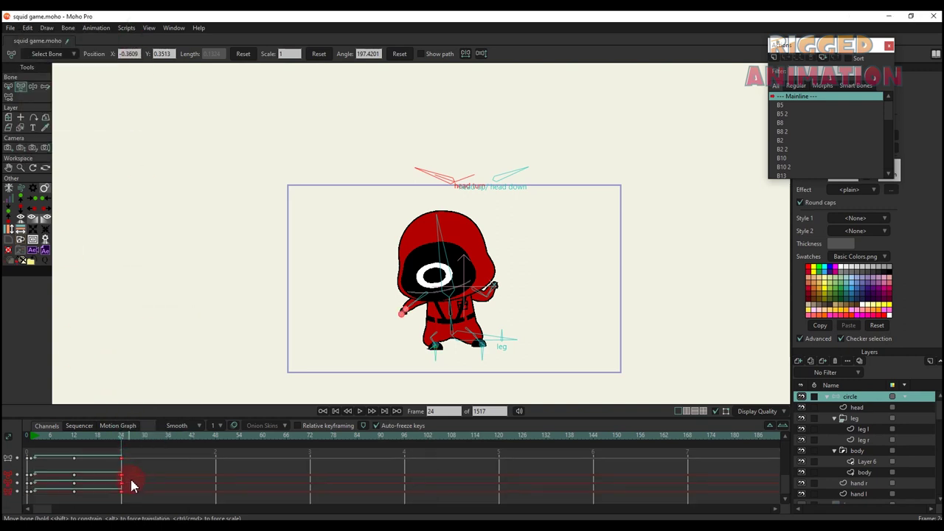
Speed up the loop by compressing all its keyframes so that the last ones land at about frame 17
{"action": "left_click_drag", "start_coordinate": [130, 477], "coordinate": [40, 411]}
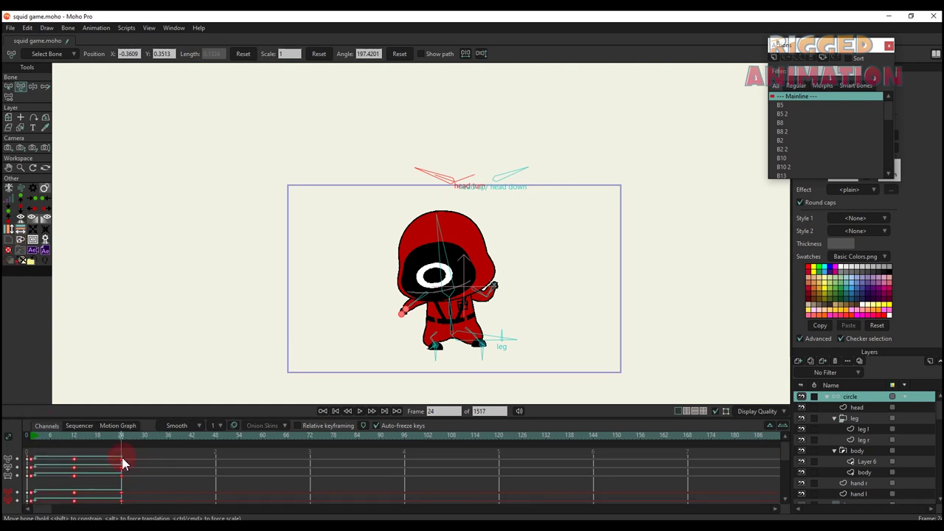
{"action": "left_click_drag", "start_coordinate": [91, 459], "coordinate": [95, 459]}
{"action": "left_click", "coordinate": [107, 456]}
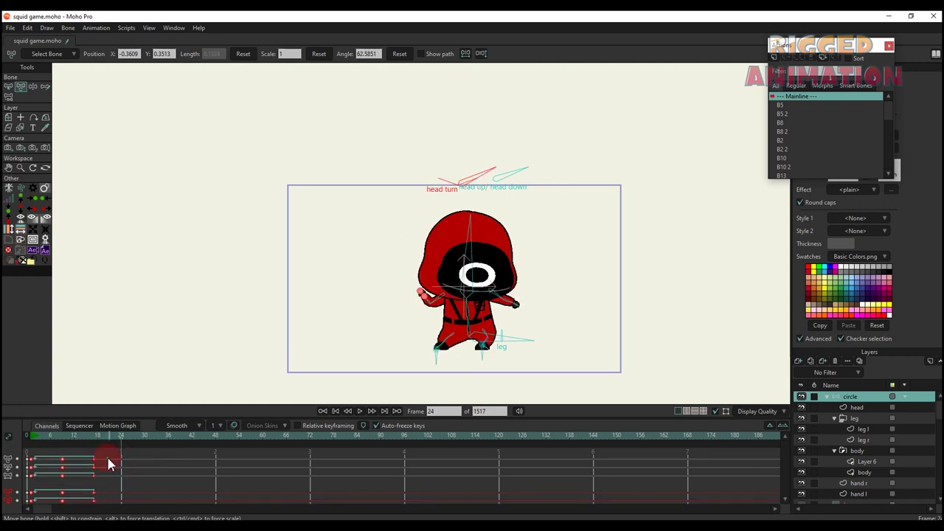
Play the loop from its start to judge the speed of the dance
{"action": "left_click", "coordinate": [35, 436]}
{"action": "scroll", "coordinate": [293, 345], "scroll_direction": "down", "scroll_amount": 2}
{"action": "left_click_drag", "start_coordinate": [330, 331], "coordinate": [343, 276]}
{"action": "scroll", "coordinate": [344, 276], "scroll_direction": "up", "scroll_amount": 2}
{"action": "key", "text": "space"}
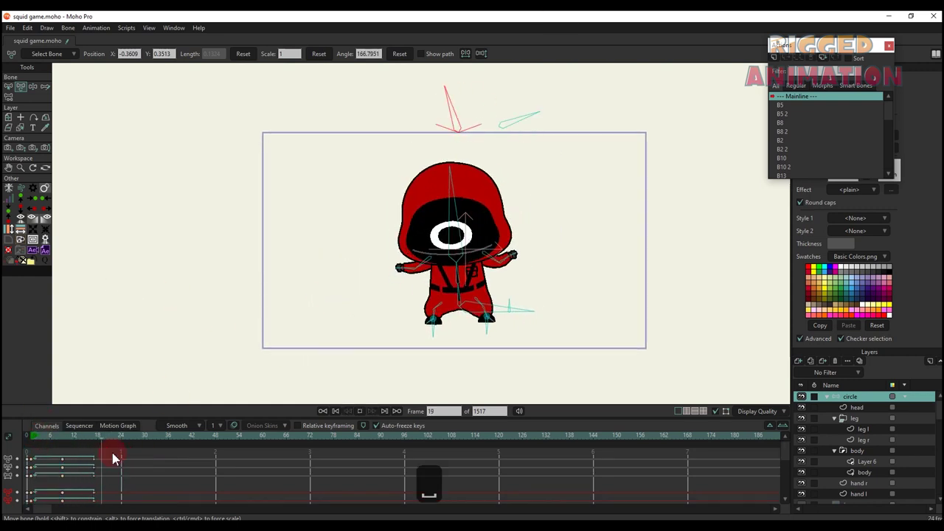
{"action": "key", "text": "space"}
{"action": "scroll", "coordinate": [110, 491], "scroll_direction": "down", "scroll_amount": 1}
Try a faster loop by compressing all its keyframes so that the last ones land at about frame 11
{"action": "left_click_drag", "start_coordinate": [109, 489], "coordinate": [28, 400]}
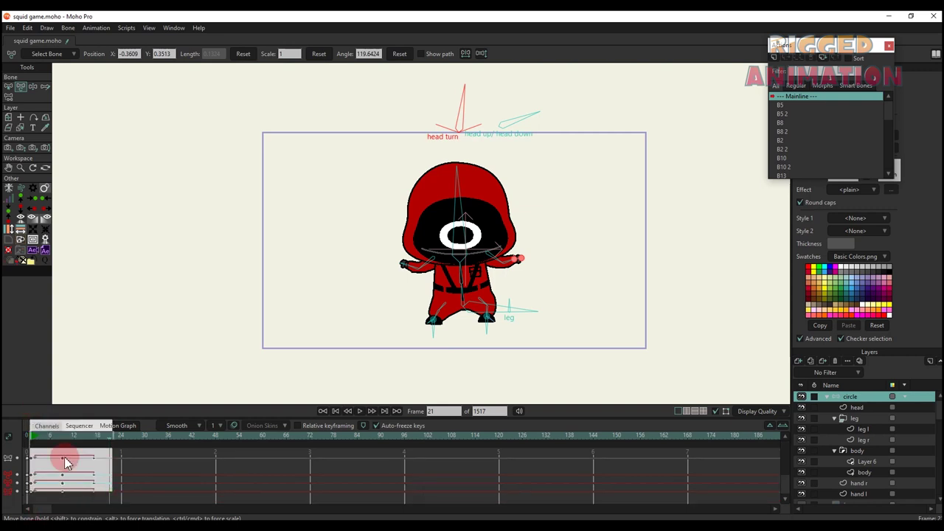
{"action": "mouse_move", "coordinate": [64, 461]}
{"action": "left_mouse_down"}
{"action": "mouse_move", "coordinate": [90, 466]}
{"action": "mouse_move", "coordinate": [75, 456]}
{"action": "left_mouse_up"}
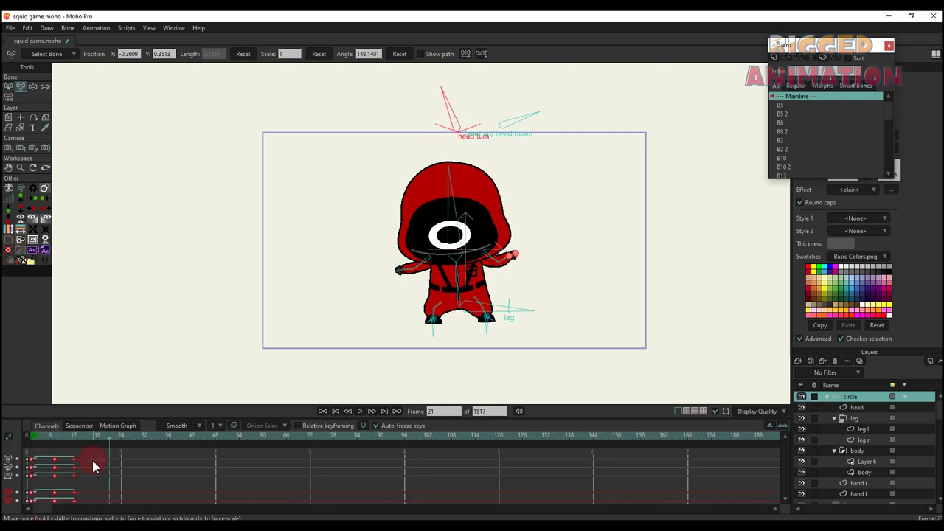
{"action": "left_click_drag", "start_coordinate": [92, 493], "coordinate": [46, 426]}
{"action": "left_click_drag", "start_coordinate": [53, 459], "coordinate": [50, 458]}
{"action": "left_click", "coordinate": [85, 467]}
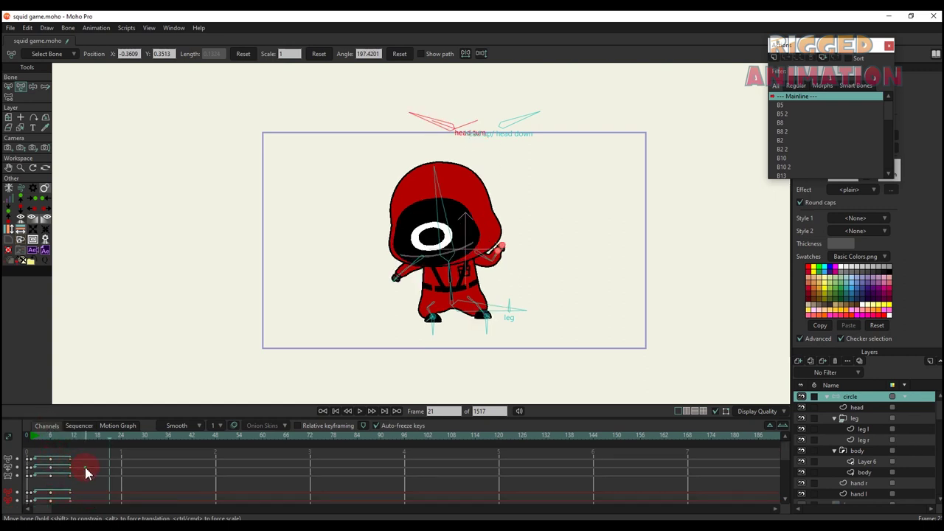
Preview the faster loop and save the project
{"action": "key", "text": "space"}
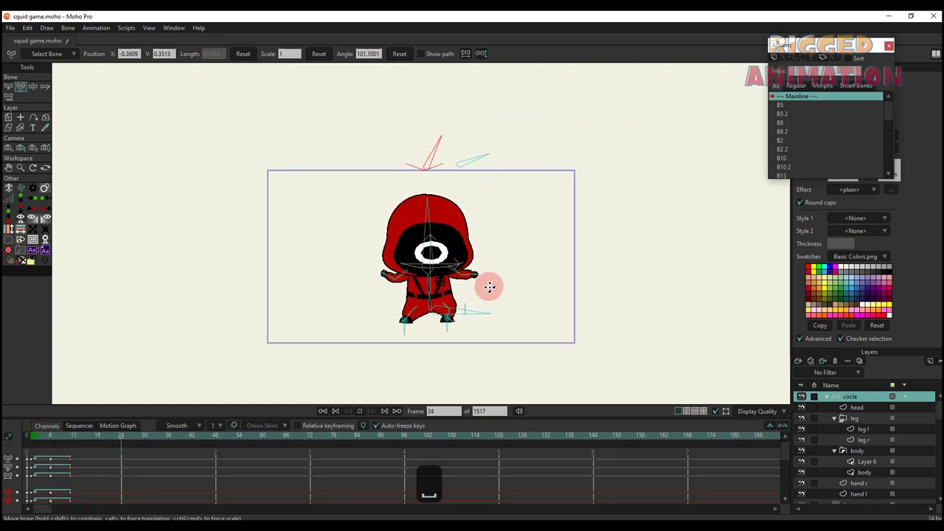
{"action": "key", "text": "ctrl+s"}
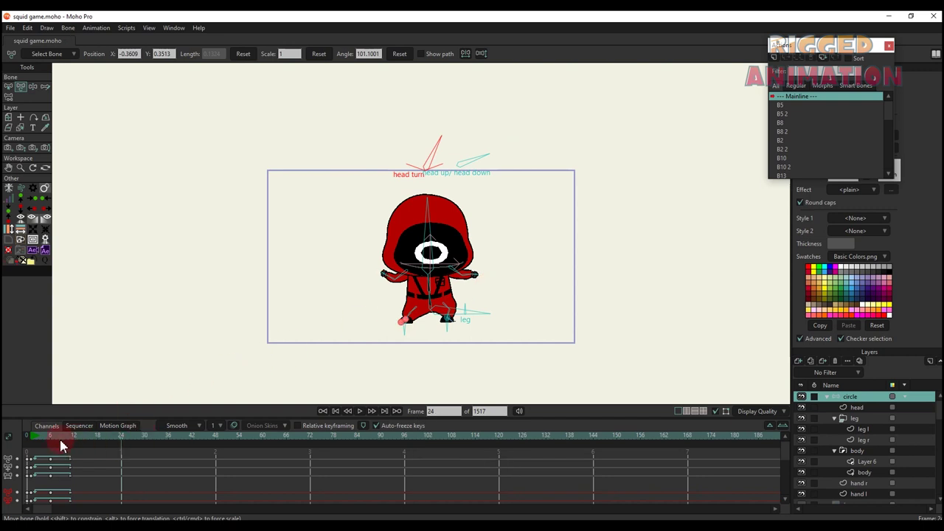
{"action": "key", "text": "space"}
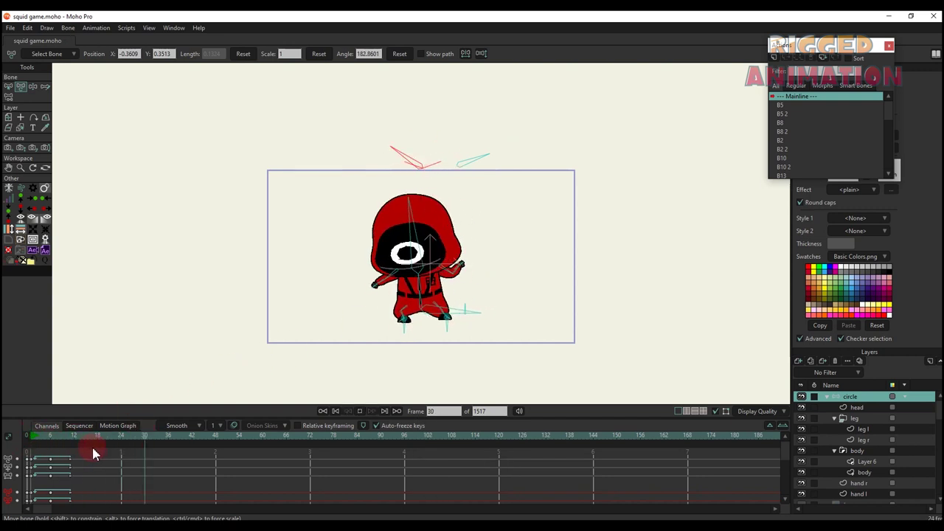
{"action": "key", "text": "space"}
Stretch the loop's keyframes back out so that they end at about frame 17, and preview the dance
{"action": "left_click_drag", "start_coordinate": [99, 497], "coordinate": [29, 413]}
{"action": "left_click_drag", "start_coordinate": [92, 465], "coordinate": [96, 465]}
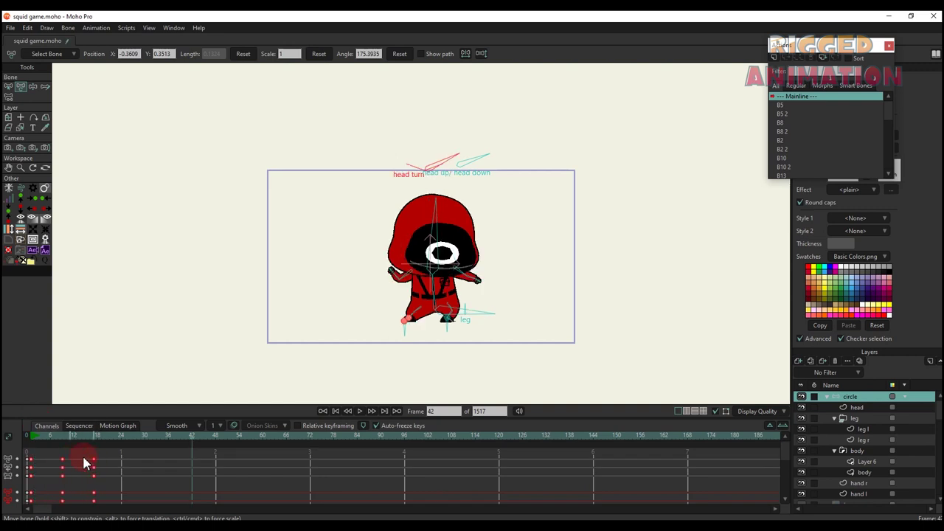
{"action": "key", "text": "space"}
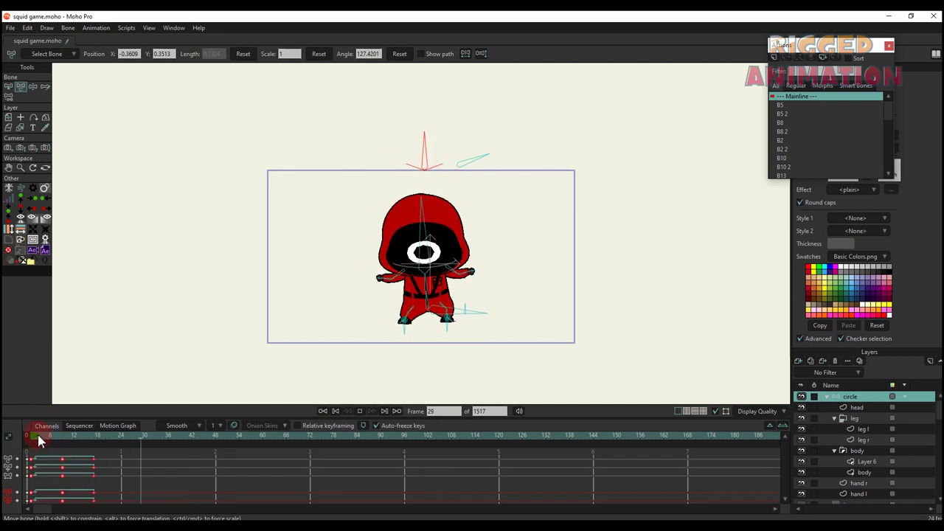
{"action": "key", "text": "space"}
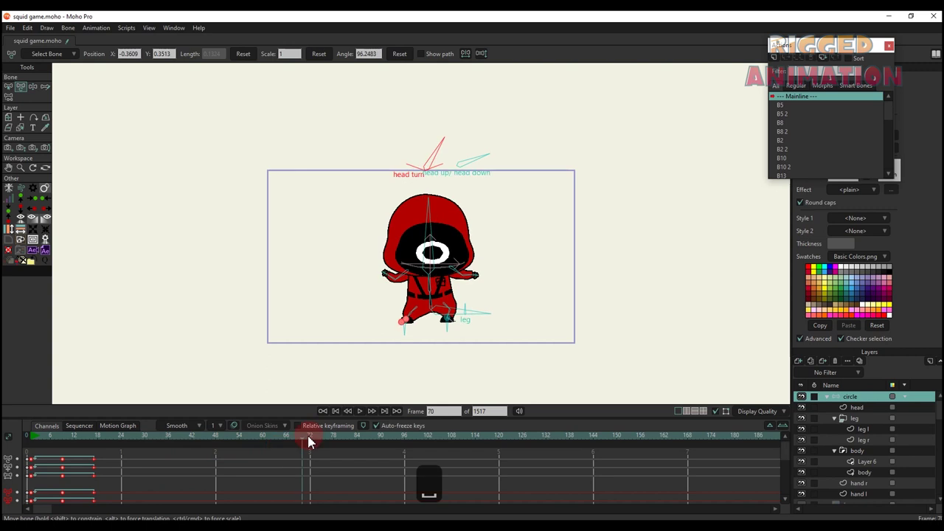
Select the head up/head down bone at frame 72, delete the keyframes there and turn off Auto-freeze keys
{"action": "left_click", "coordinate": [310, 441]}
{"action": "scroll", "coordinate": [398, 284], "scroll_direction": "up", "scroll_amount": 2}
{"action": "key", "text": "t"}
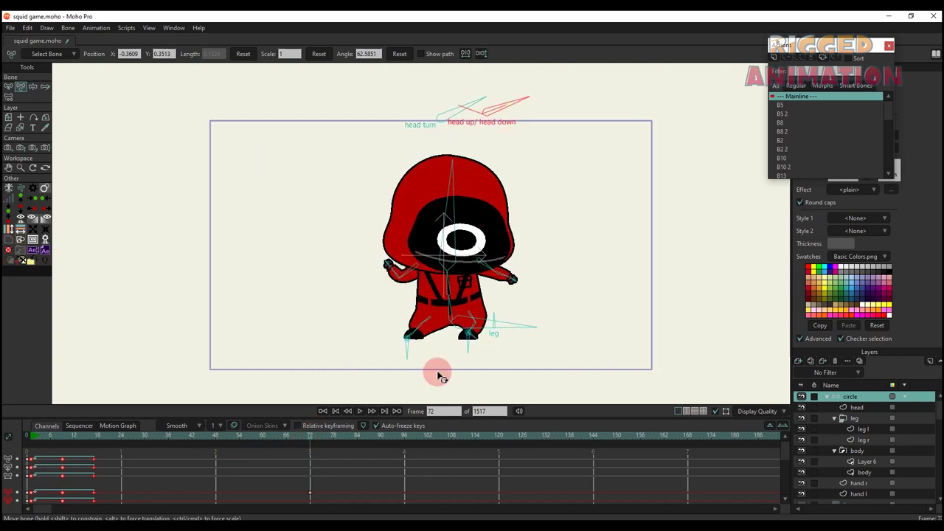
{"action": "scroll", "coordinate": [323, 483], "scroll_direction": "down", "scroll_amount": 2}
{"action": "left_click_drag", "start_coordinate": [327, 495], "coordinate": [283, 423]}
{"action": "key", "text": "BackSpace"}
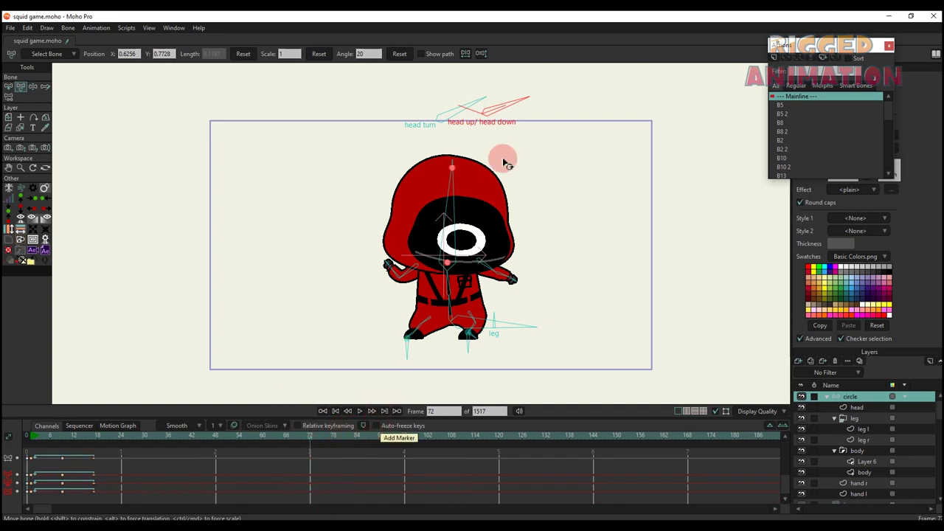
At frame 81, reset the head up/head down bone to an angle of 90 and preview the head movement
{"action": "left_click", "coordinate": [345, 439]}
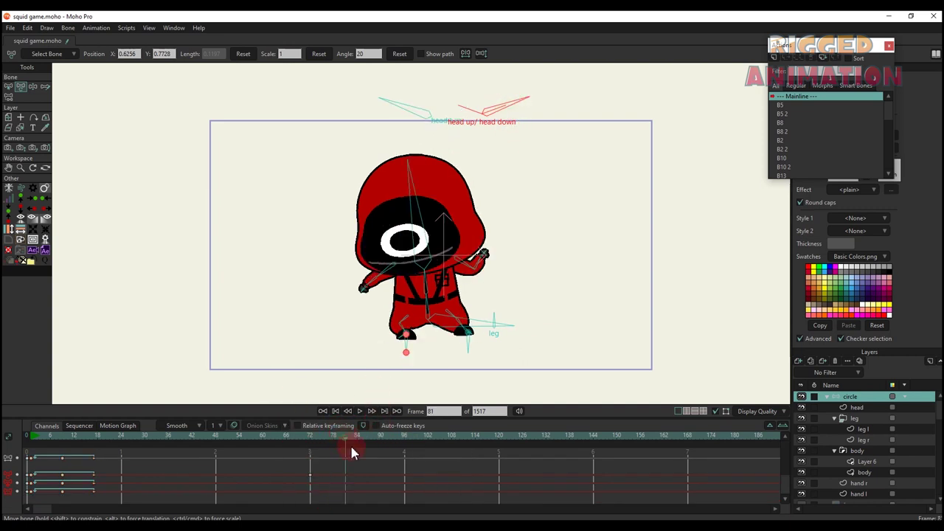
{"action": "left_click_drag", "start_coordinate": [493, 115], "coordinate": [487, 94]}
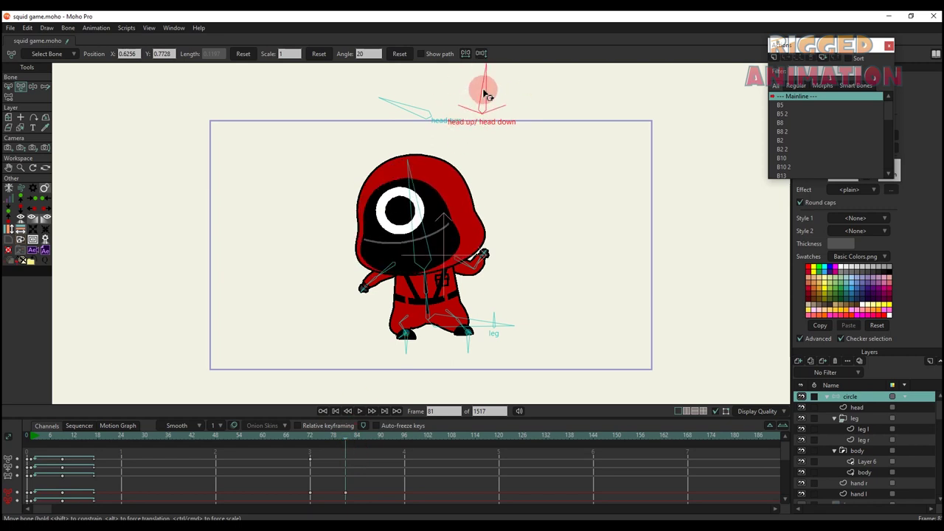
{"action": "left_click", "coordinate": [399, 54]}
{"action": "scroll", "coordinate": [413, 278], "scroll_direction": "down", "scroll_amount": 2}
{"action": "key", "text": "space"}
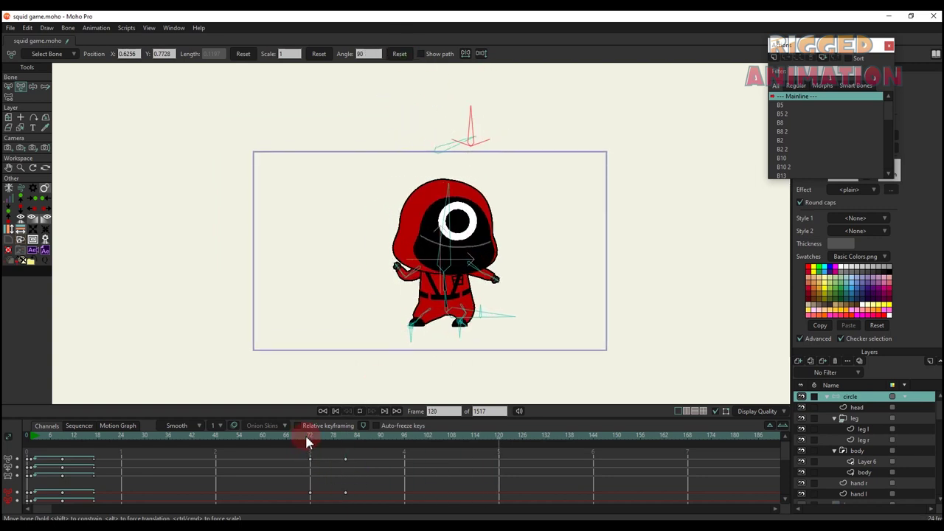
{"action": "key", "text": "space"}
{"action": "left_click", "coordinate": [315, 458]}
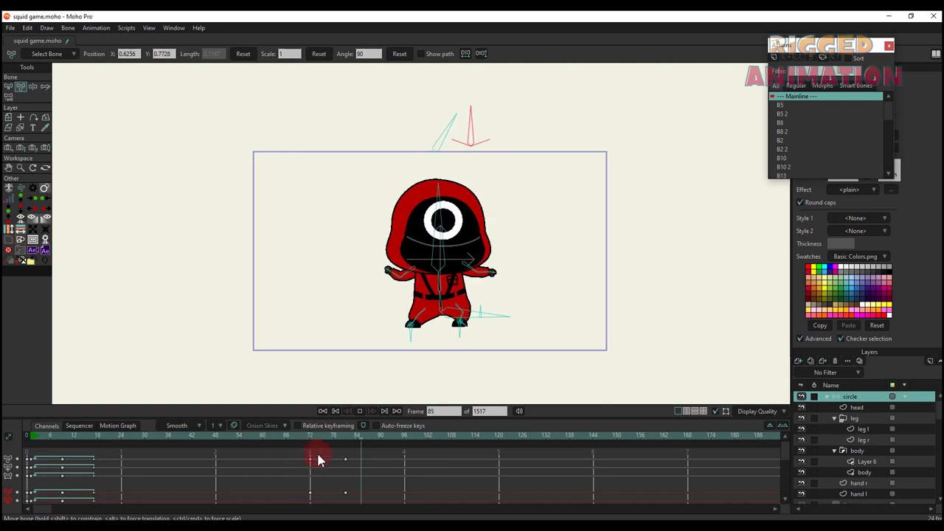
{"action": "key", "text": "space"}
Move the head up/head down keyframe from frame 81 to frame 78 and play the result
{"action": "scroll", "coordinate": [350, 470], "scroll_direction": "up", "scroll_amount": 1}
{"action": "left_click", "coordinate": [348, 459]}
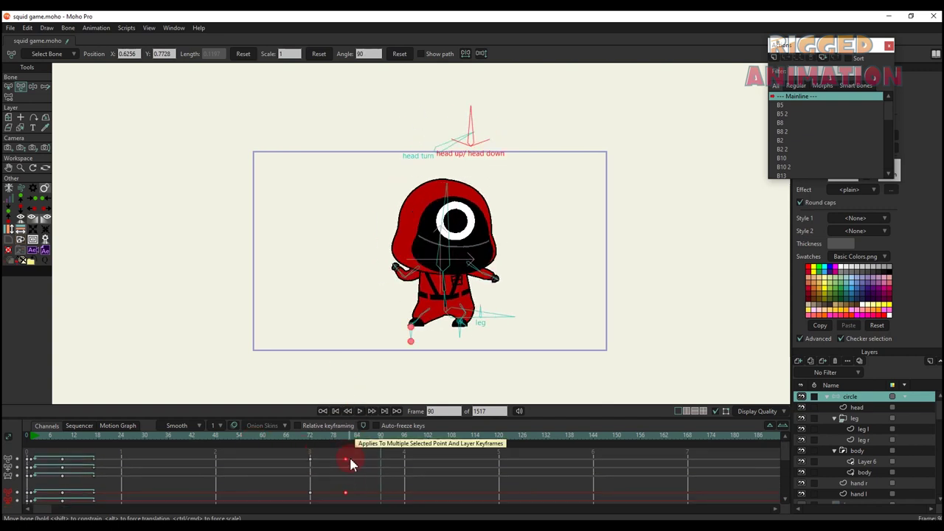
{"action": "key", "text": "space"}
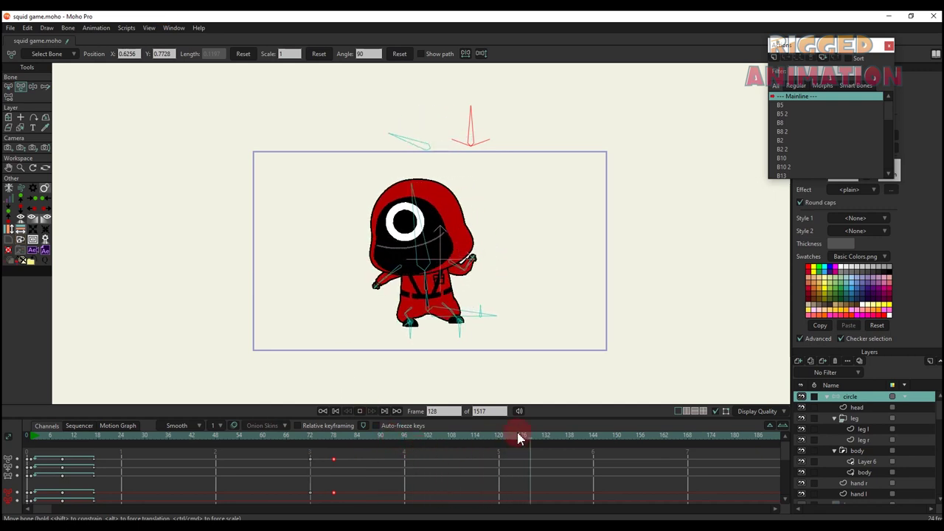
{"action": "key", "text": "space"}
Freeze the pose with keyframes at frame 132, deleting the ones frozen at frame 139
{"action": "key", "text": "ctrl+f"}
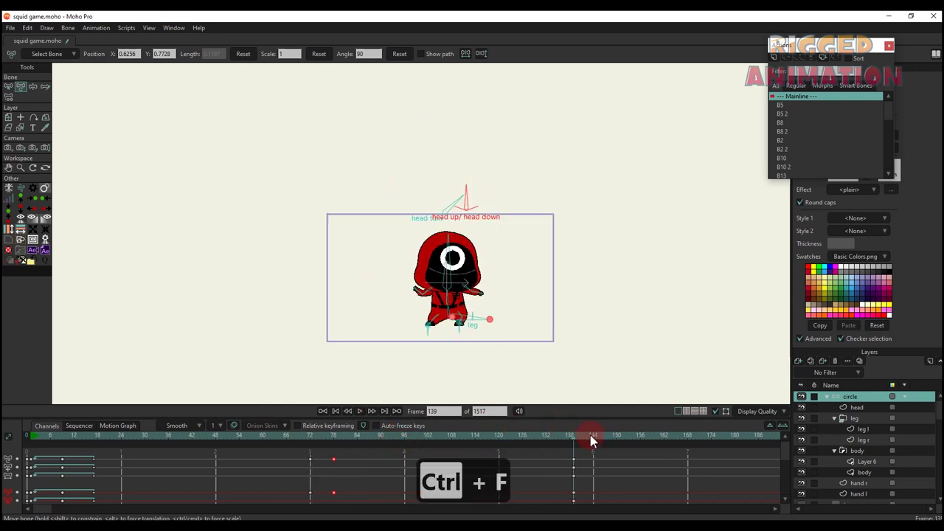
{"action": "left_click_drag", "start_coordinate": [607, 442], "coordinate": [548, 445]}
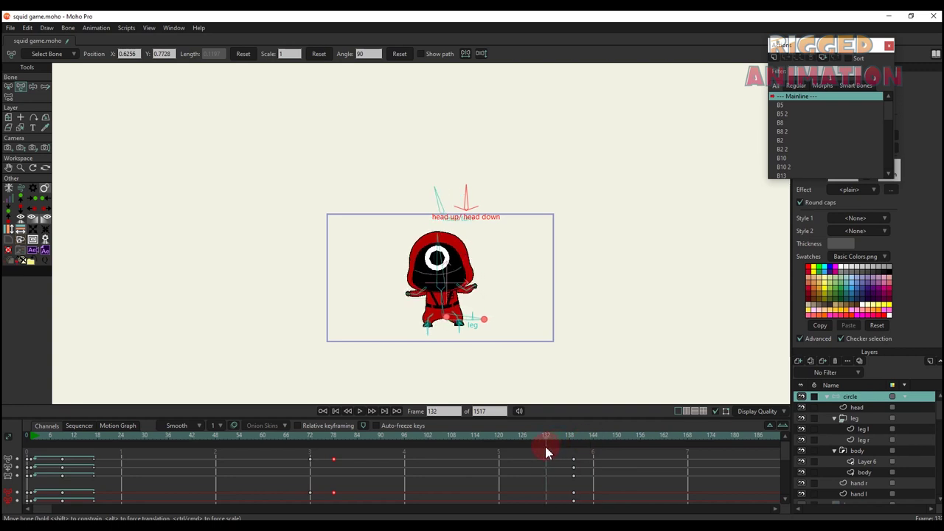
{"action": "scroll", "coordinate": [582, 476], "scroll_direction": "down", "scroll_amount": 2}
{"action": "key", "text": "Insert"}
{"action": "key", "text": "Home"}
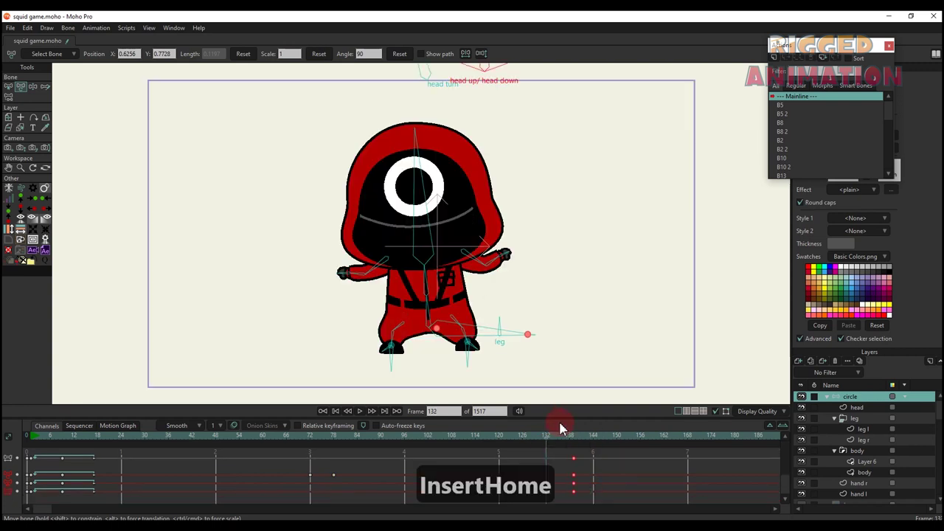
{"action": "left_click", "coordinate": [596, 489]}
{"action": "key", "text": "BackSpace"}
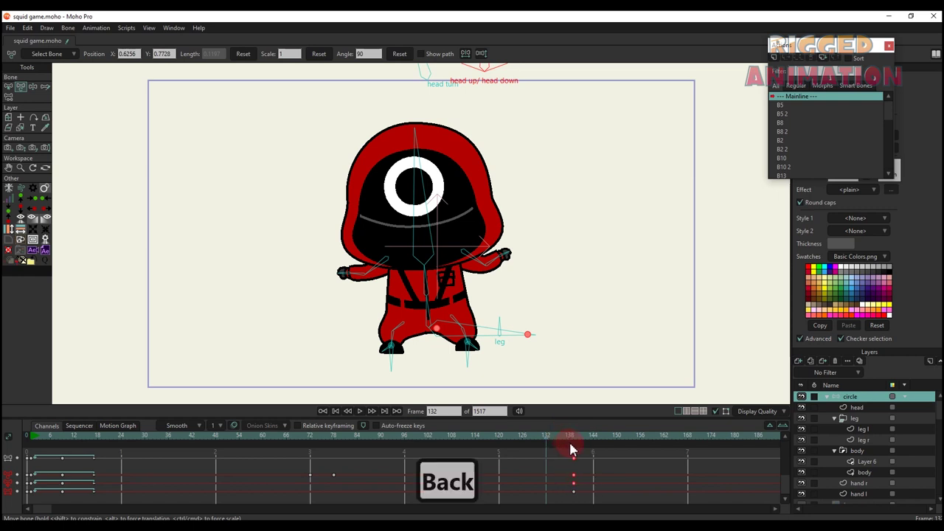
{"action": "key", "text": "ctrl+f"}
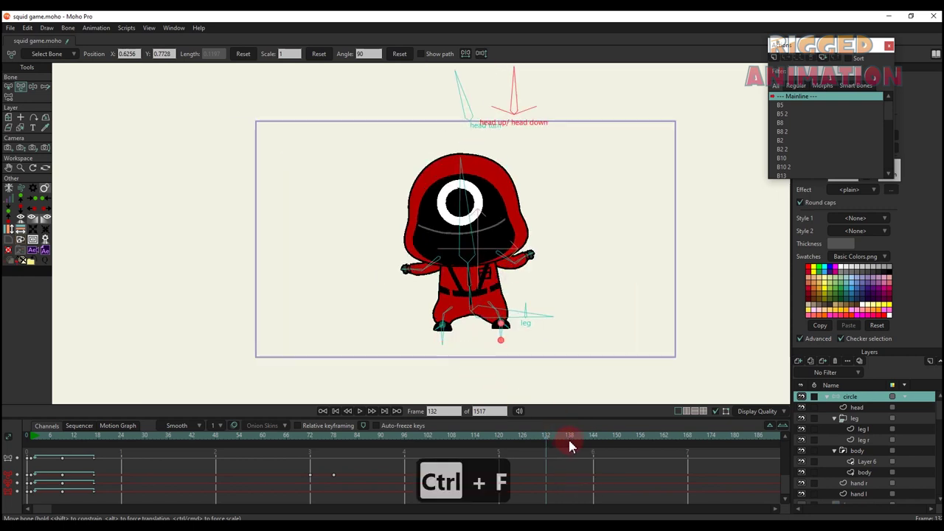
At frame 144, lower the hip bone so the character crouches over its planted feet
{"action": "left_click", "coordinate": [593, 437]}
{"action": "key", "text": "t"}
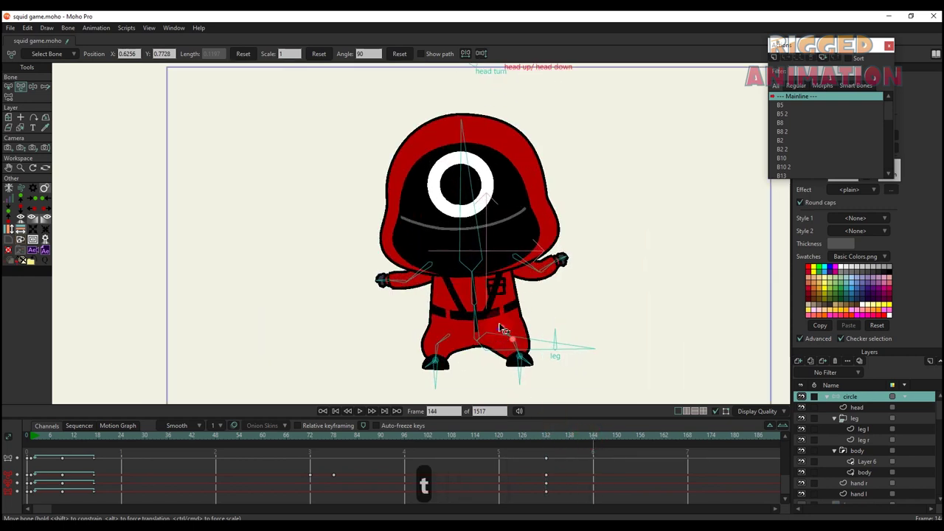
{"action": "scroll", "coordinate": [393, 260], "scroll_direction": "up", "scroll_amount": 3}
{"action": "key", "text": "t"}
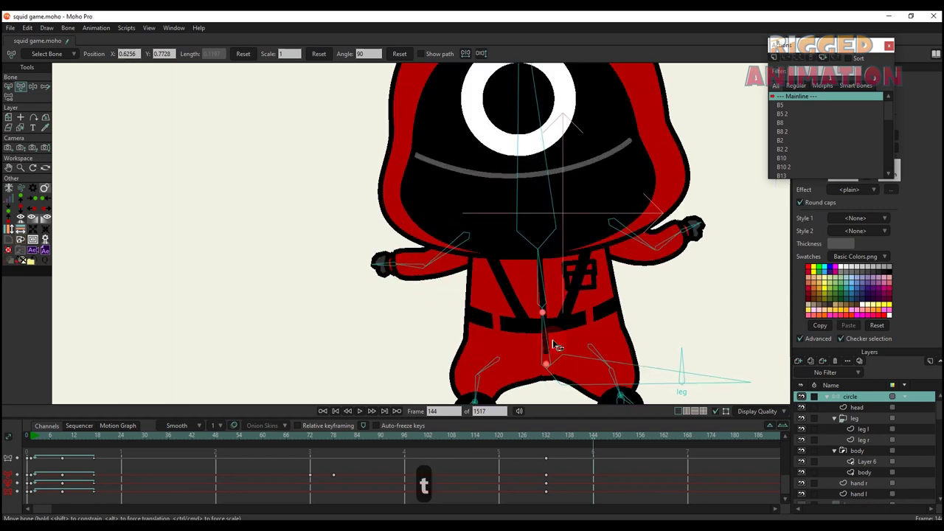
{"action": "scroll", "coordinate": [557, 346], "scroll_direction": "down", "scroll_amount": 2}
{"action": "left_click_drag", "start_coordinate": [498, 313], "coordinate": [555, 331]}
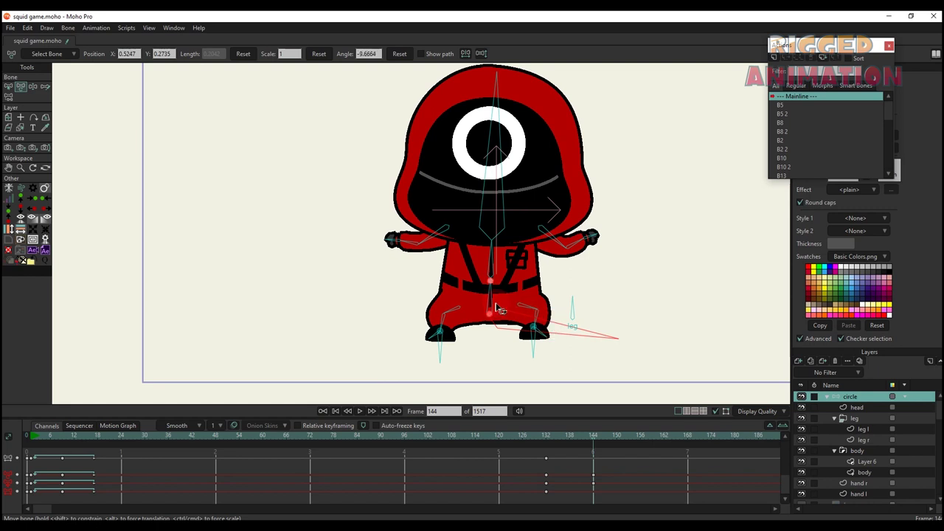
Bend both arms at frame 144 so the hands hang down beside the body
{"action": "left_click_drag", "start_coordinate": [421, 242], "coordinate": [420, 270]}
{"action": "left_click", "coordinate": [592, 237]}
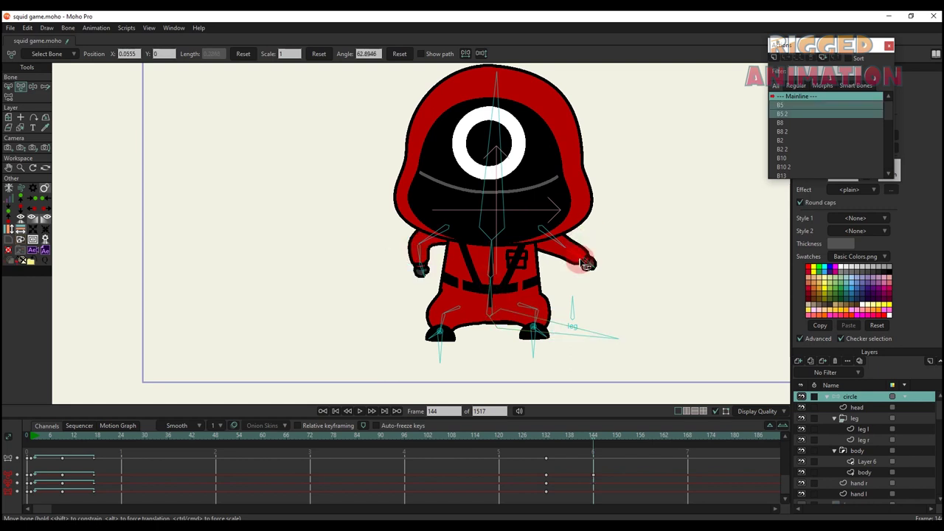
{"action": "left_click_drag", "start_coordinate": [571, 267], "coordinate": [567, 271]}
{"action": "left_click_drag", "start_coordinate": [488, 210], "coordinate": [464, 274]}
Fine-tune the hip bone's position in the frame 144 crouch
{"action": "scroll", "coordinate": [493, 194], "scroll_direction": "down", "scroll_amount": 2}
{"action": "scroll", "coordinate": [465, 334], "scroll_direction": "up", "scroll_amount": 1}
{"action": "left_click_drag", "start_coordinate": [463, 359], "coordinate": [491, 383]}
{"action": "scroll", "coordinate": [469, 292], "scroll_direction": "down", "scroll_amount": 1}
{"action": "scroll", "coordinate": [492, 384], "scroll_direction": "up", "scroll_amount": 1}
{"action": "scroll", "coordinate": [492, 384], "scroll_direction": "up", "scroll_amount": 2}
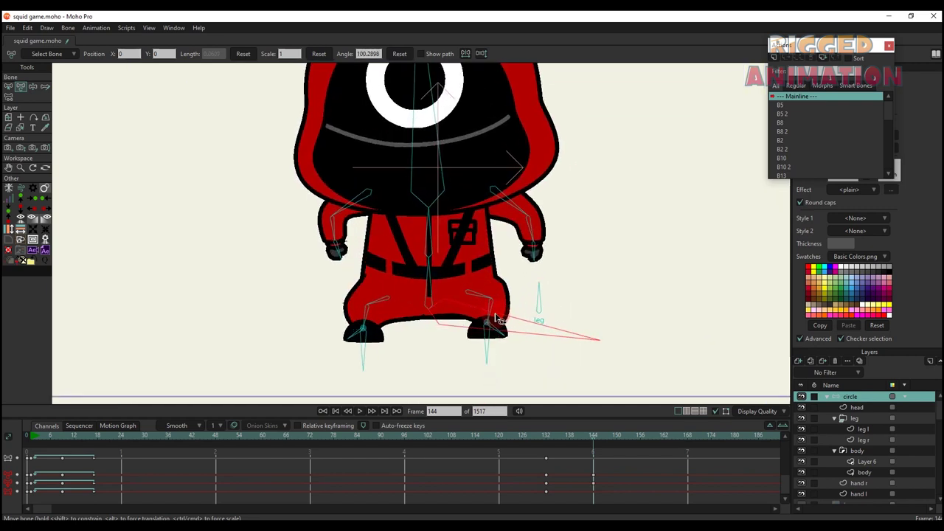
{"action": "left_click_drag", "start_coordinate": [510, 323], "coordinate": [507, 322]}
{"action": "left_click_drag", "start_coordinate": [441, 312], "coordinate": [438, 311]}
Tilt the head down with the head up/head down bone at an angle of 20 and freeze the frame 144 pose
{"action": "scroll", "coordinate": [443, 302], "scroll_direction": "down", "scroll_amount": 3}
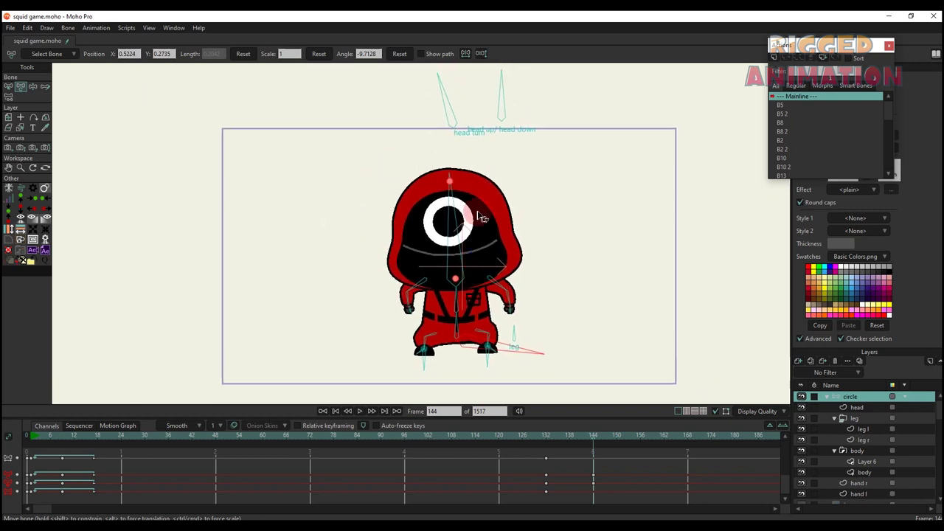
{"action": "left_click_drag", "start_coordinate": [501, 96], "coordinate": [569, 133]}
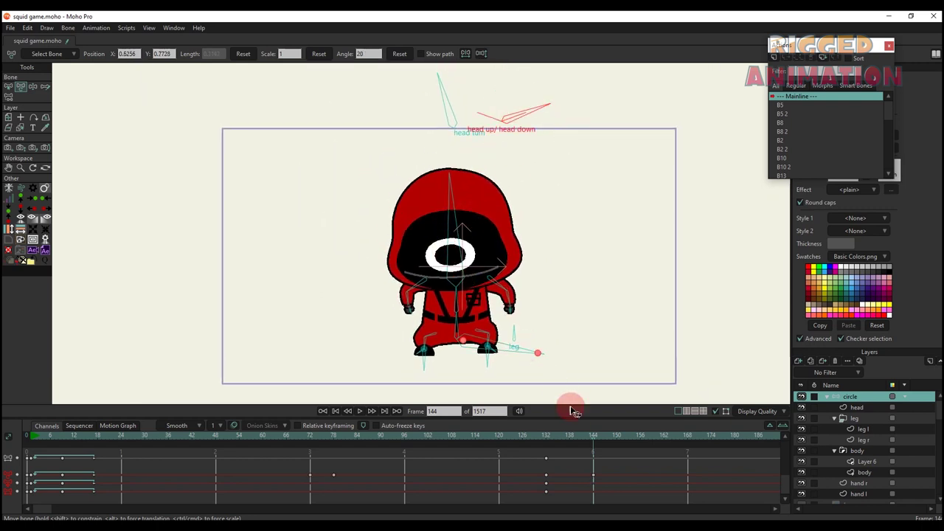
{"action": "key", "text": "ctrl+f"}
Move the crouch keyframes from frame 144 to frame 140 and preview the movement from frame 132
{"action": "left_click_drag", "start_coordinate": [596, 470], "coordinate": [501, 478]}
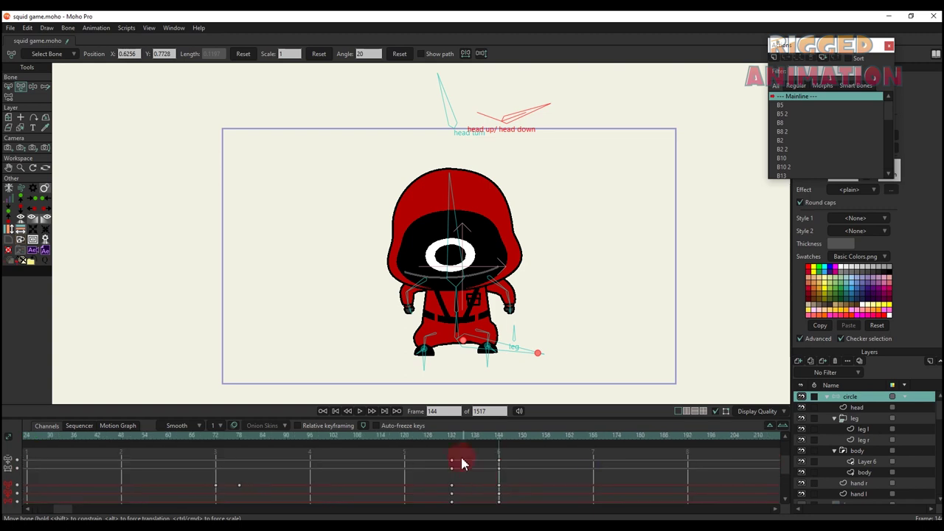
{"action": "left_click", "coordinate": [452, 435]}
{"action": "key", "text": "space"}
{"action": "key", "text": "space"}
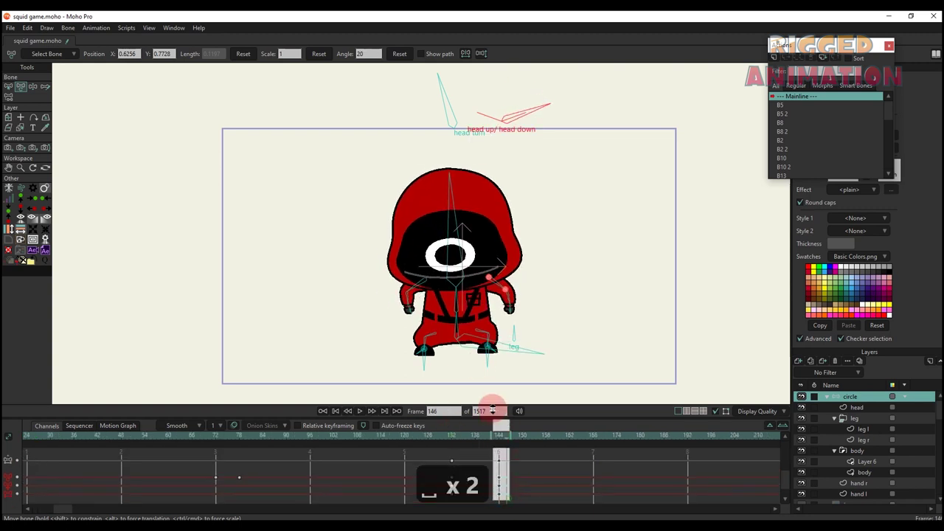
{"action": "left_click", "coordinate": [499, 457]}
{"action": "left_click", "coordinate": [457, 439]}
{"action": "scroll", "coordinate": [503, 292], "scroll_direction": "down", "scroll_amount": 2}
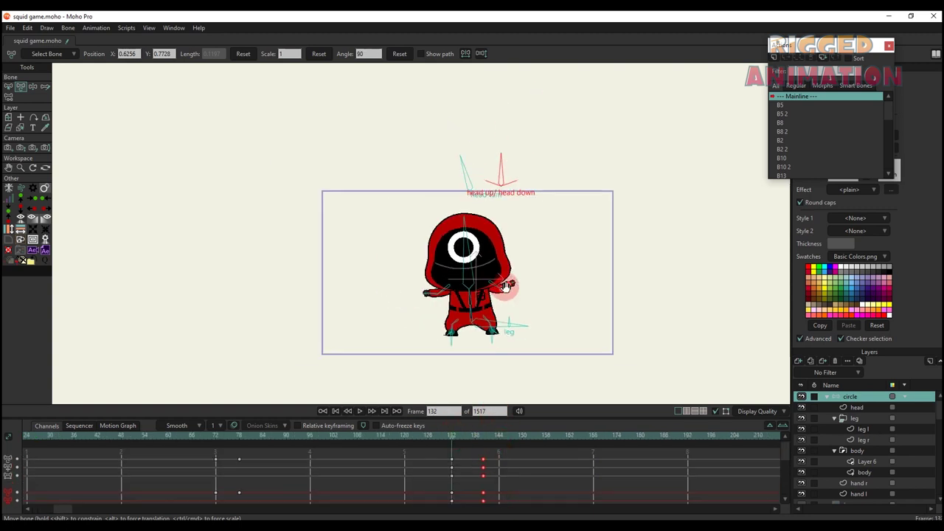
{"action": "key", "text": "space"}
{"action": "key", "text": "space"}
At frame 149, tilt the head up with the head up/head down bone at an angle of 160
{"action": "left_click", "coordinate": [518, 436]}
{"action": "scroll", "coordinate": [435, 284], "scroll_direction": "up", "scroll_amount": 2}
{"action": "scroll", "coordinate": [437, 284], "scroll_direction": "up", "scroll_amount": 1}
{"action": "scroll", "coordinate": [508, 201], "scroll_direction": "down", "scroll_amount": 2}
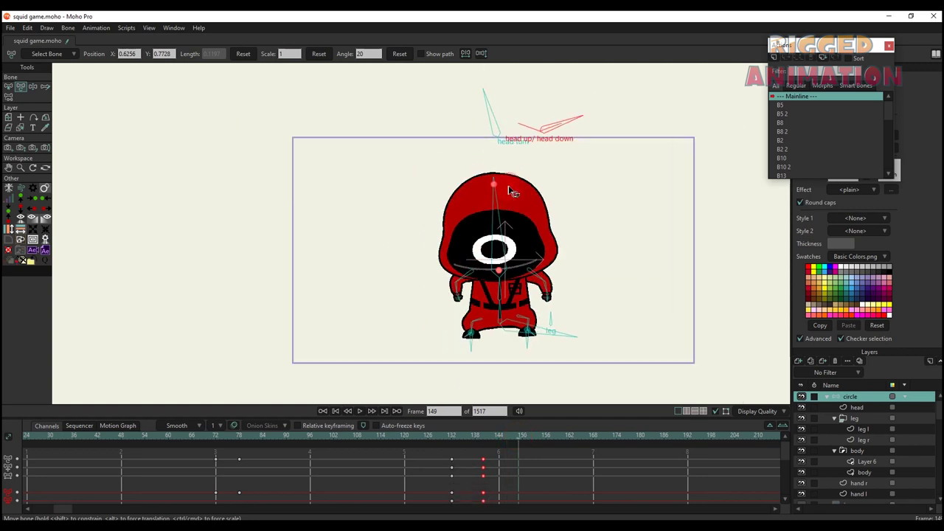
{"action": "scroll", "coordinate": [546, 135], "scroll_direction": "up", "scroll_amount": 3}
{"action": "left_click_drag", "start_coordinate": [548, 138], "coordinate": [480, 140]}
{"action": "left_click_drag", "start_coordinate": [464, 280], "coordinate": [467, 216]}
{"action": "scroll", "coordinate": [407, 286], "scroll_direction": "up", "scroll_amount": 2}
Raise both forearms at frame 149 so the hands point outward and up beside the body
{"action": "key", "text": "t"}
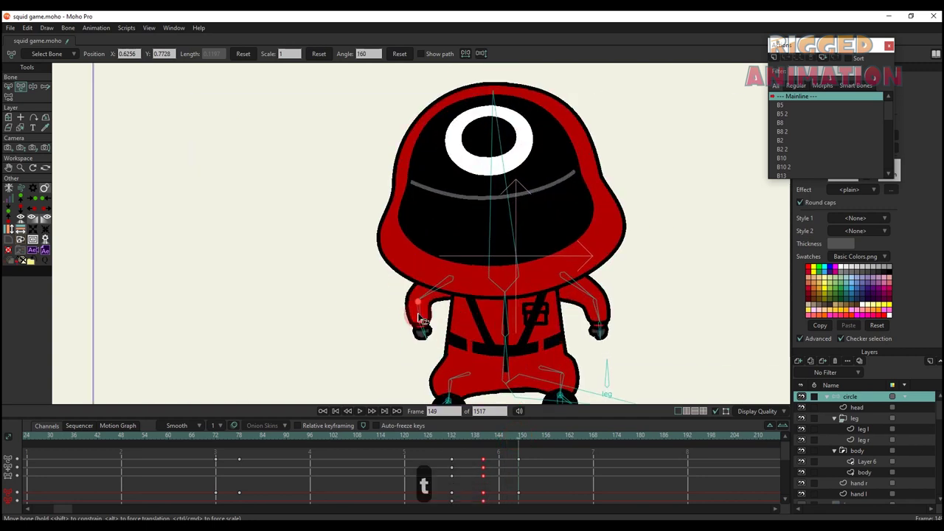
{"action": "left_click_drag", "start_coordinate": [419, 314], "coordinate": [383, 270]}
{"action": "left_click_drag", "start_coordinate": [596, 296], "coordinate": [617, 275]}
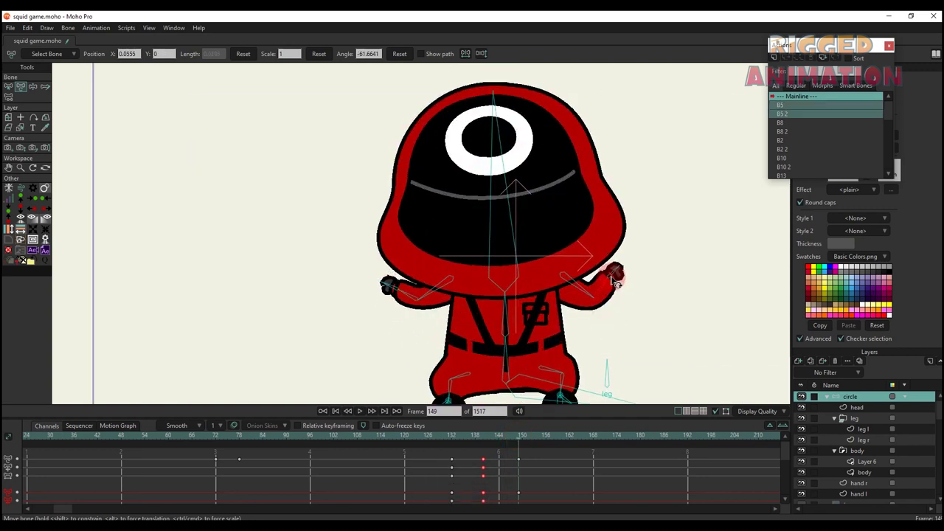
{"action": "scroll", "coordinate": [545, 251], "scroll_direction": "down", "scroll_amount": 3}
{"action": "scroll", "coordinate": [532, 293], "scroll_direction": "up", "scroll_amount": 2}
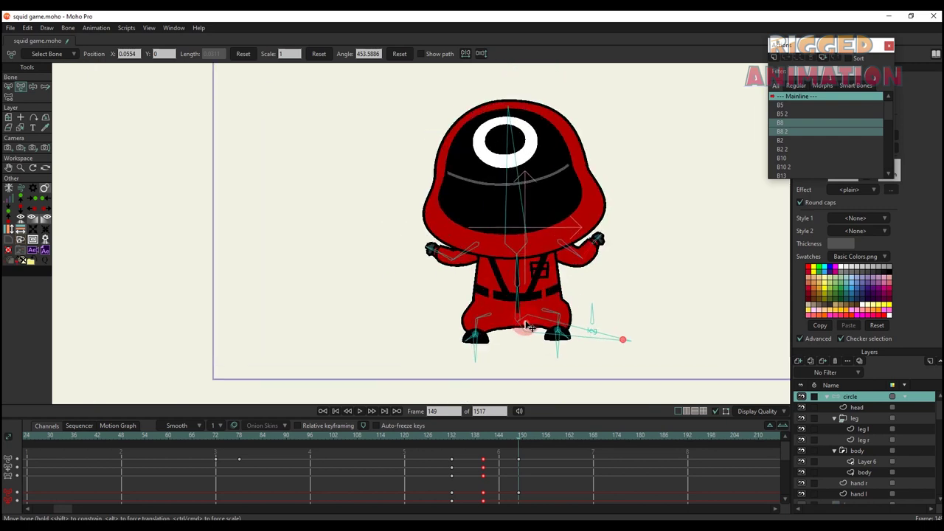
Raise the hip bone to straighten the legs, freeze the frame 149 pose, and scrub through the movement
{"action": "left_click_drag", "start_coordinate": [528, 327], "coordinate": [526, 316]}
{"action": "key", "text": "ctrl+f"}
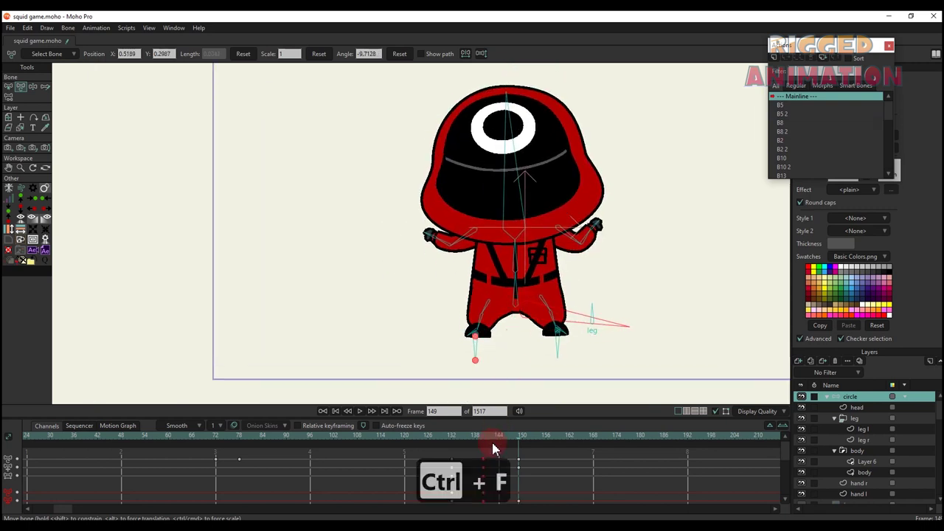
{"action": "left_click", "coordinate": [497, 437]}
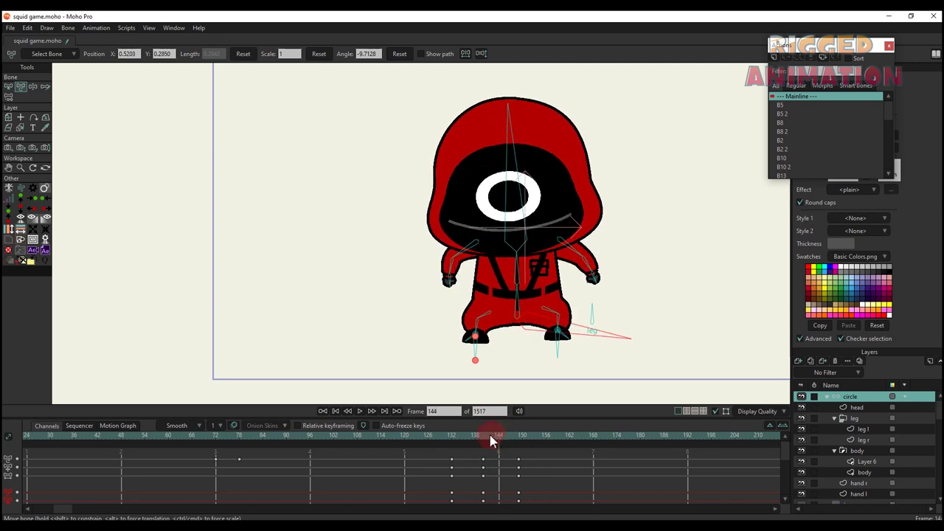
{"action": "left_click_drag", "start_coordinate": [492, 440], "coordinate": [515, 452]}
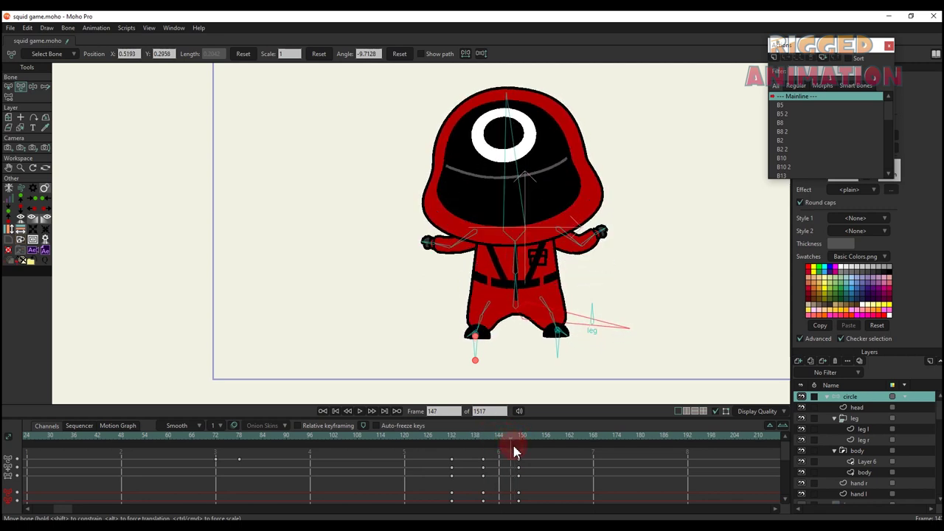
Copy the crouch keyframes from frame 140 and paste them at frame 158
{"action": "left_click_drag", "start_coordinate": [551, 497], "coordinate": [474, 413]}
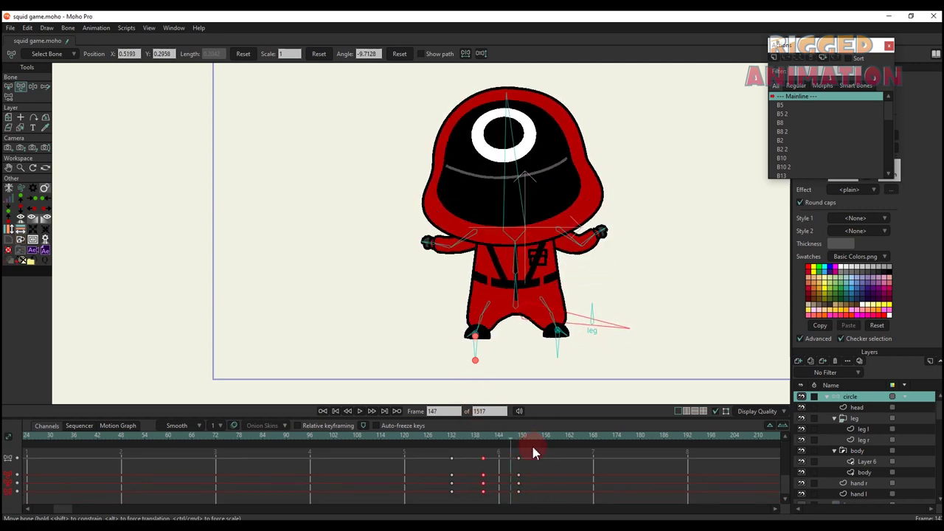
{"action": "key", "text": "ctrl+c"}
{"action": "left_click", "coordinate": [553, 436]}
{"action": "key", "text": "ctrl+v"}
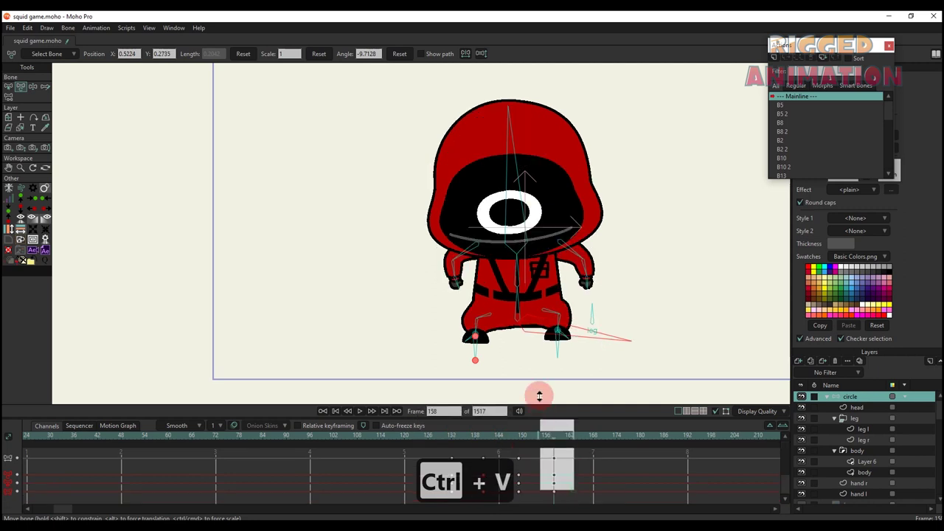
{"action": "left_click", "coordinate": [548, 466]}
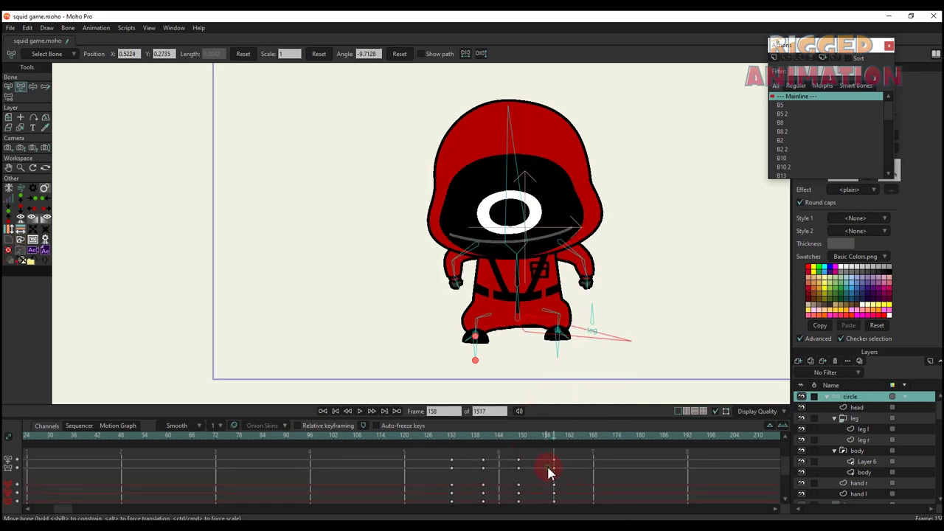
Set all frame 158 keyframes to Cycle interpolation with an absolute return frame of 141 and preview the loop
{"action": "left_click_drag", "start_coordinate": [571, 497], "coordinate": [547, 422]}
{"action": "right_click", "coordinate": [556, 469]}
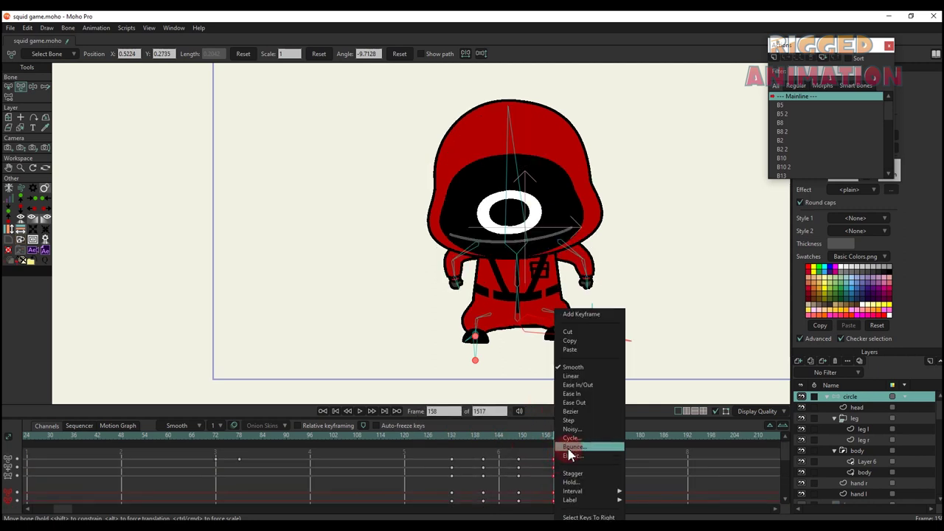
{"action": "left_click", "coordinate": [572, 436]}
{"action": "left_click", "coordinate": [487, 437]}
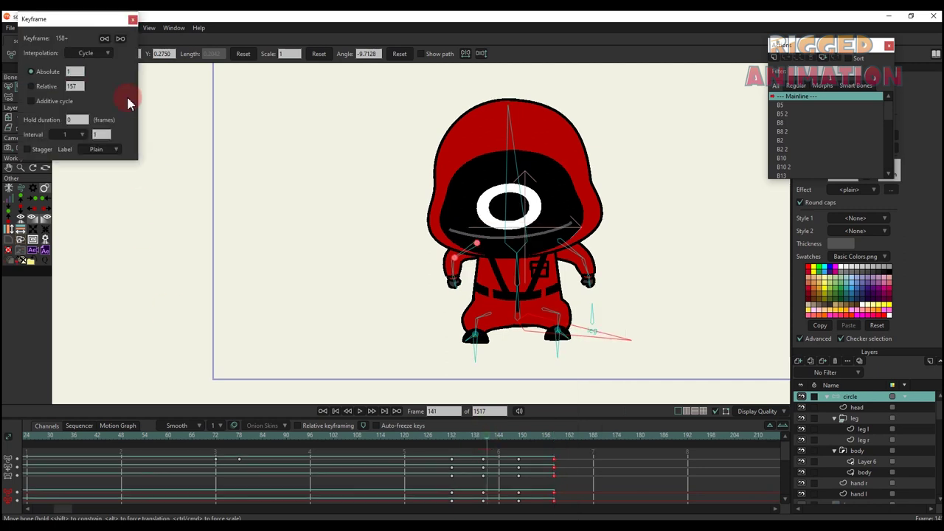
{"action": "key", "text": "Return"}
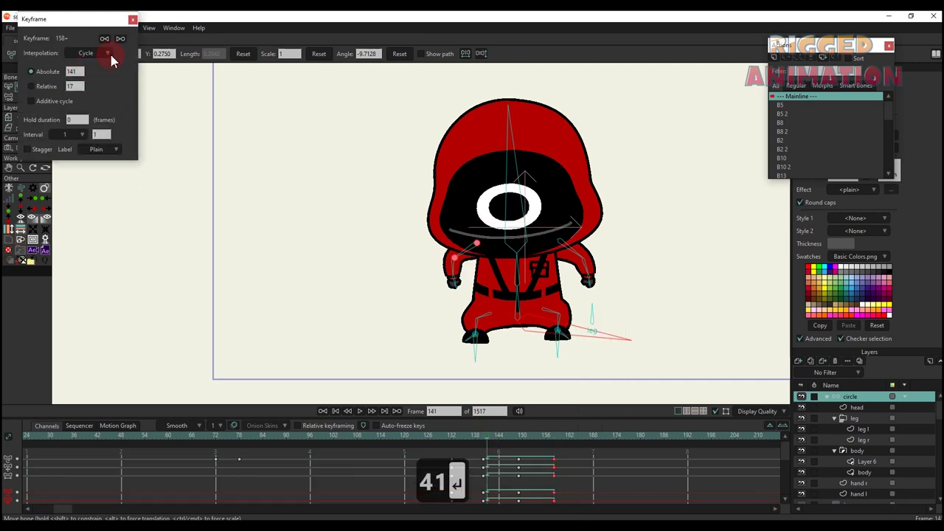
{"action": "left_click", "coordinate": [133, 20]}
{"action": "left_click", "coordinate": [474, 437]}
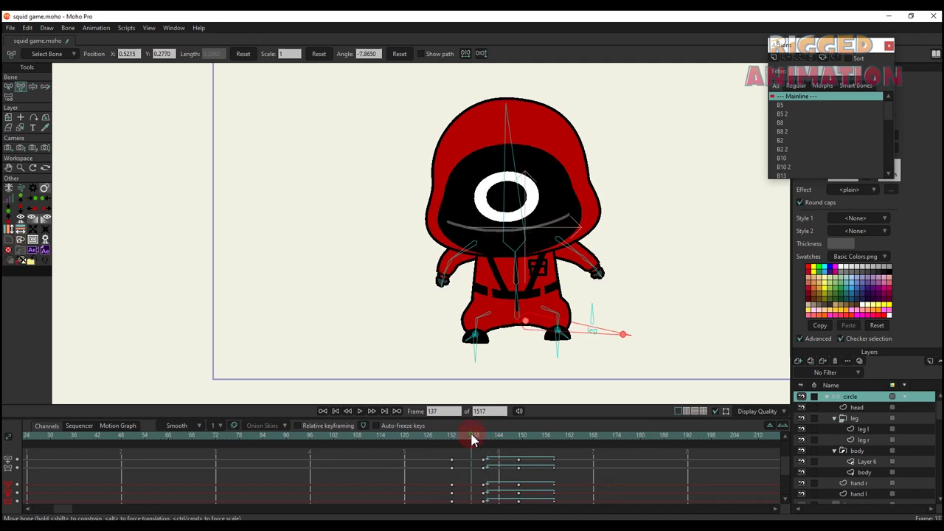
{"action": "scroll", "coordinate": [483, 225], "scroll_direction": "down", "scroll_amount": 3}
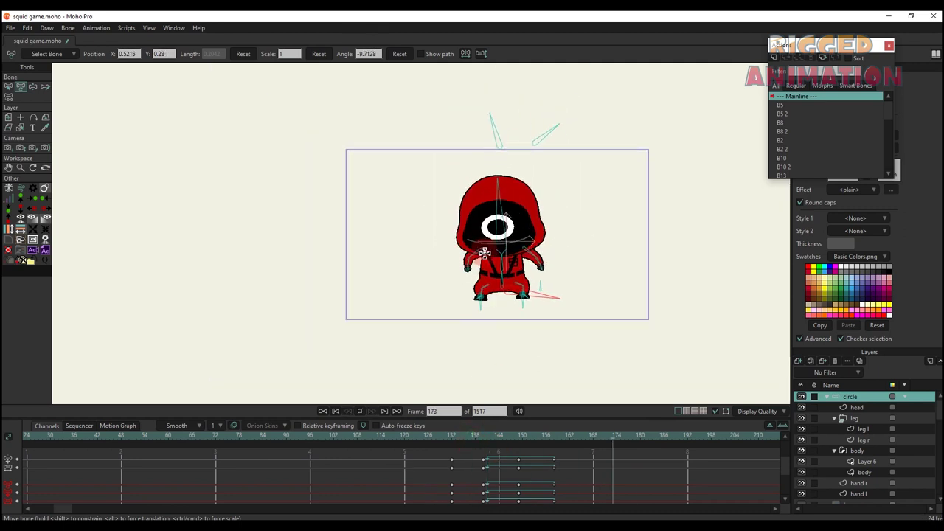
Compress the crouch loop's keyframes so the loop ends at frame 154, and play it back
{"action": "left_click_drag", "start_coordinate": [565, 497], "coordinate": [464, 401]}
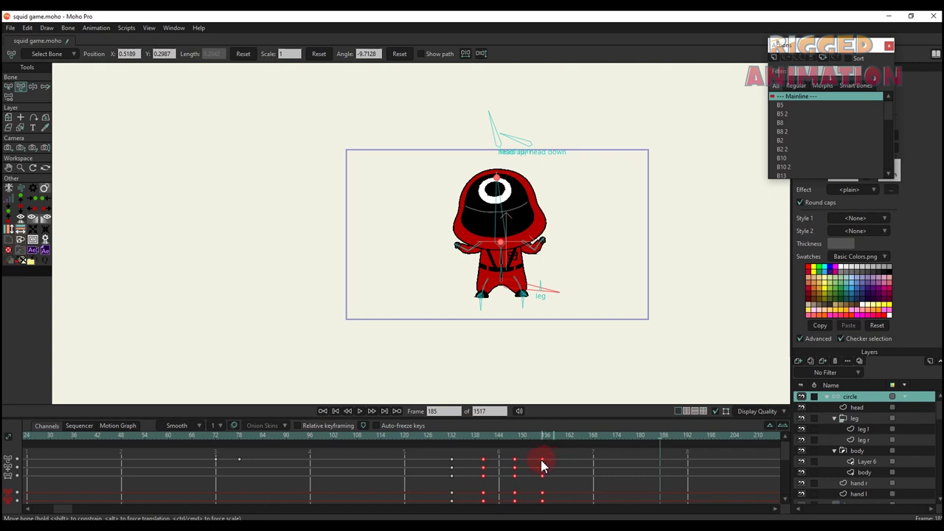
{"action": "left_click_drag", "start_coordinate": [539, 460], "coordinate": [486, 460]}
{"action": "left_click", "coordinate": [483, 437]}
{"action": "key", "text": "space"}
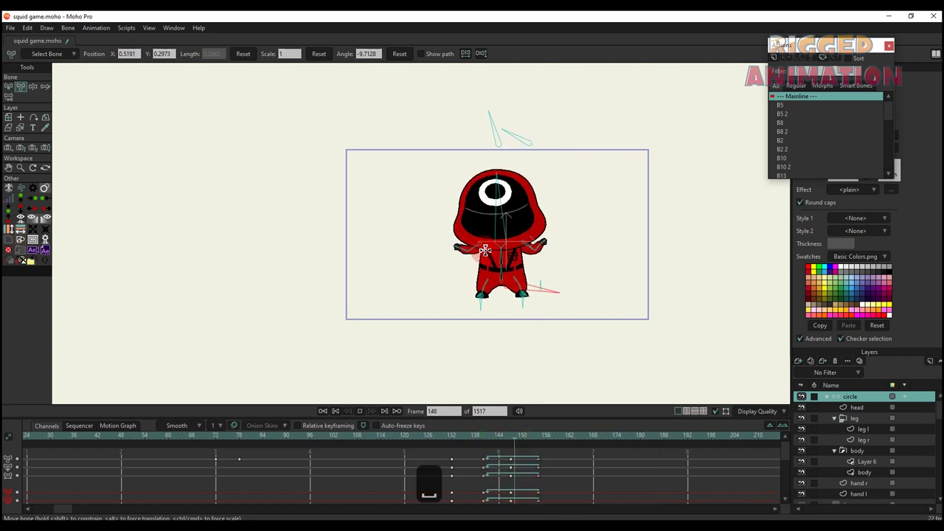
{"action": "key", "text": "space"}
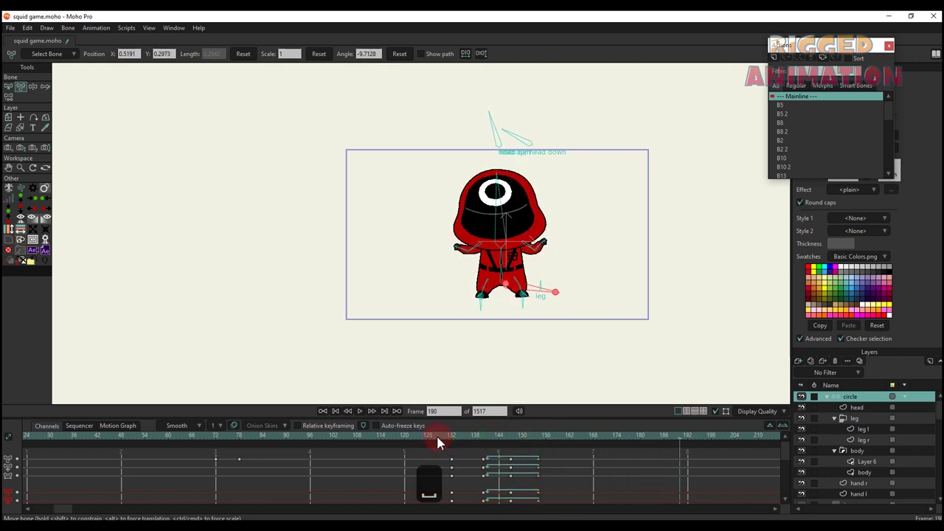
{"action": "left_click_drag", "start_coordinate": [436, 435], "coordinate": [261, 427]}
{"action": "key", "text": "space"}
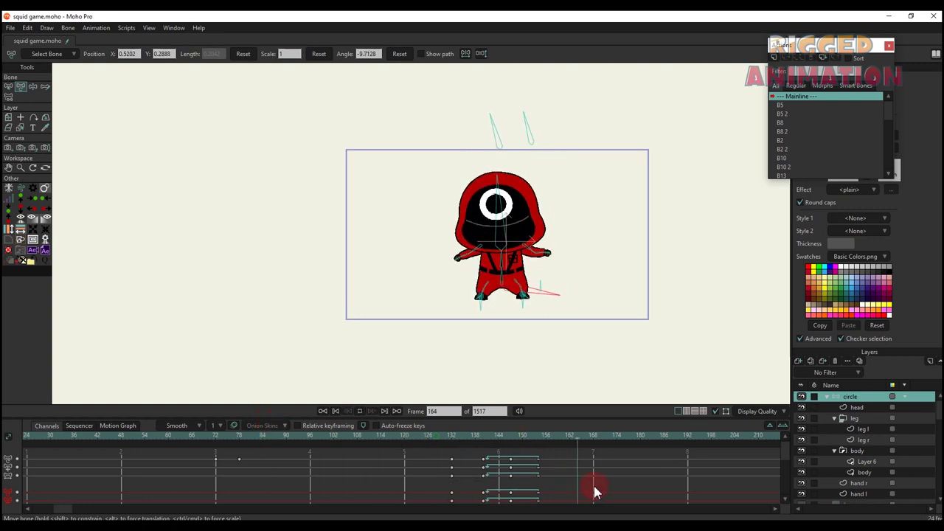
{"action": "key", "text": "space"}
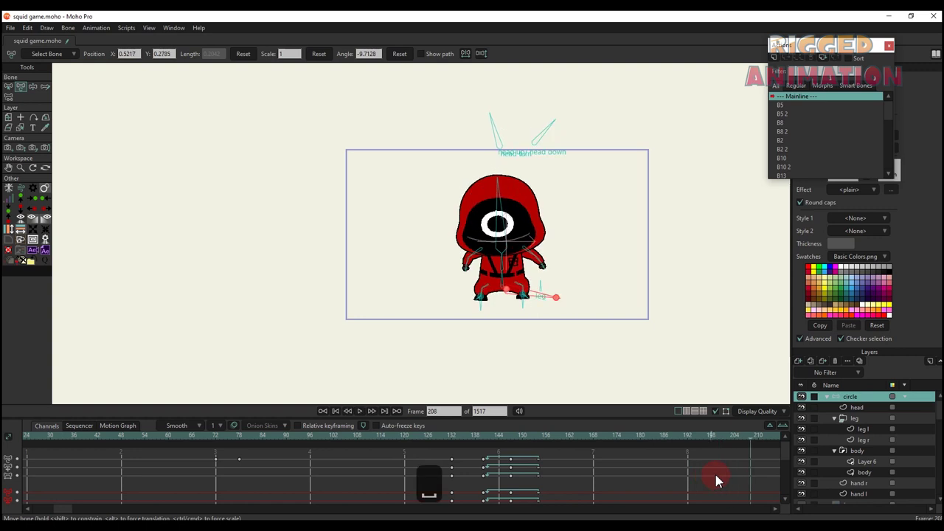
{"action": "key", "text": "ctrl+f"}
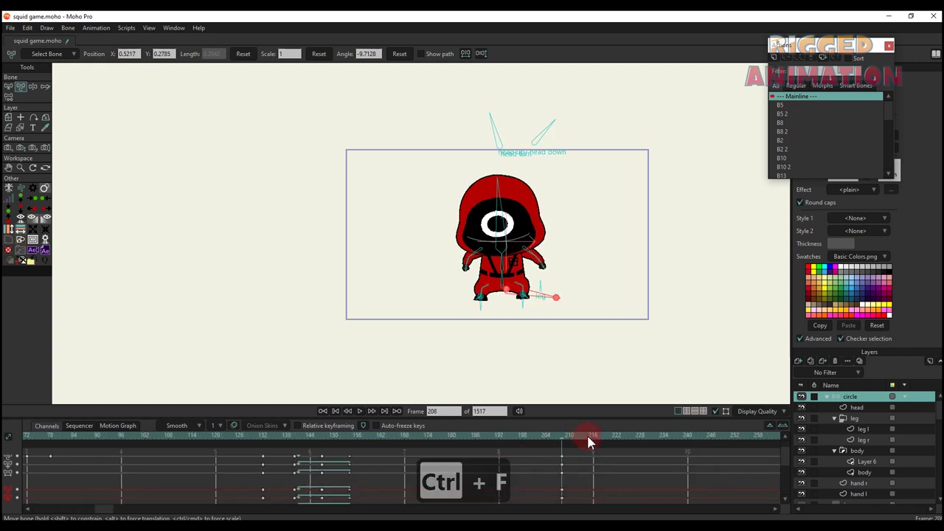
{"action": "left_click", "coordinate": [596, 435]}
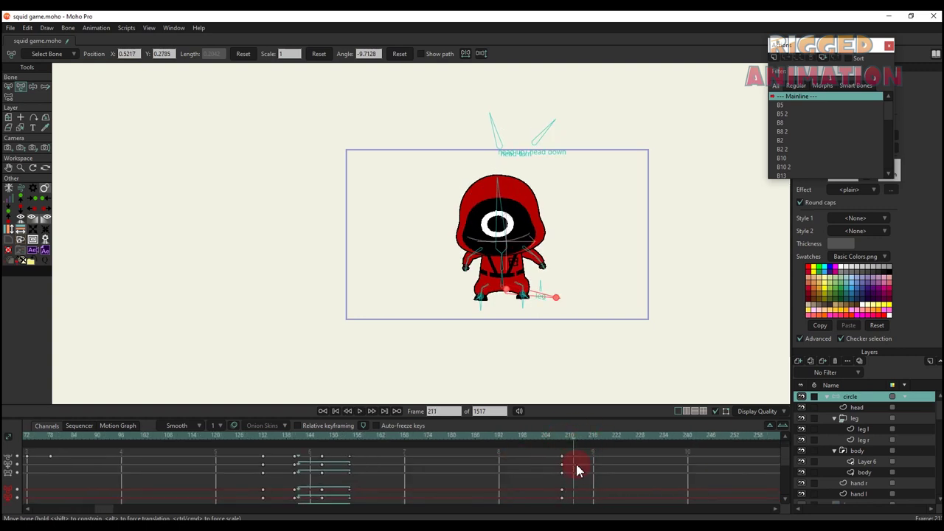
{"action": "scroll", "coordinate": [577, 468], "scroll_direction": "down", "scroll_amount": 2}
{"action": "left_click_drag", "start_coordinate": [577, 498], "coordinate": [549, 456]}
{"action": "key", "text": "BackSpace"}
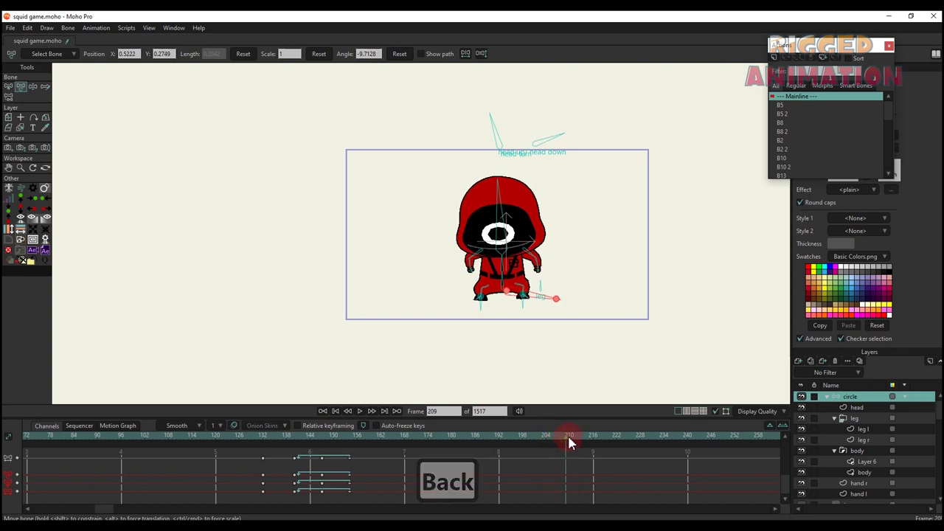
Freeze the fully crouched pose at frame 210
{"action": "left_click", "coordinate": [568, 436]}
{"action": "key", "text": "ctrl+f"}
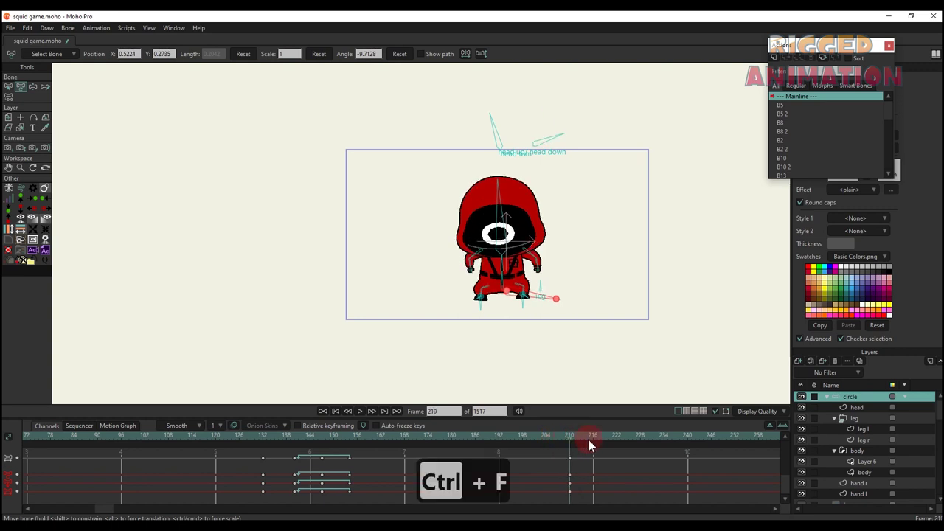
At frame 219, lean the torso sideways away from the chest badge and raise the badge-side arm
{"action": "scroll", "coordinate": [459, 267], "scroll_direction": "up", "scroll_amount": 8}
{"action": "key", "text": "t"}
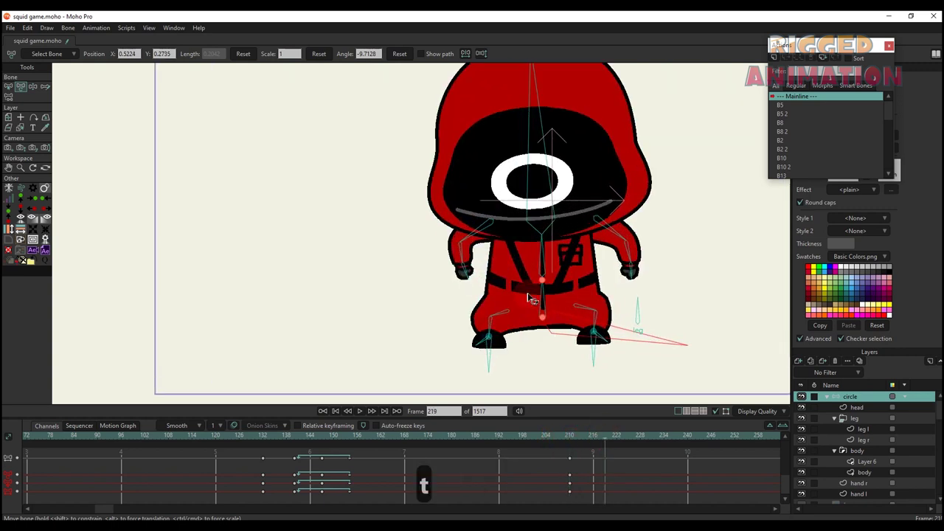
{"action": "left_click_drag", "start_coordinate": [532, 299], "coordinate": [527, 297]}
{"action": "left_click_drag", "start_coordinate": [450, 274], "coordinate": [430, 259]}
{"action": "left_click_drag", "start_coordinate": [579, 222], "coordinate": [626, 160]}
{"action": "left_click", "coordinate": [445, 252]}
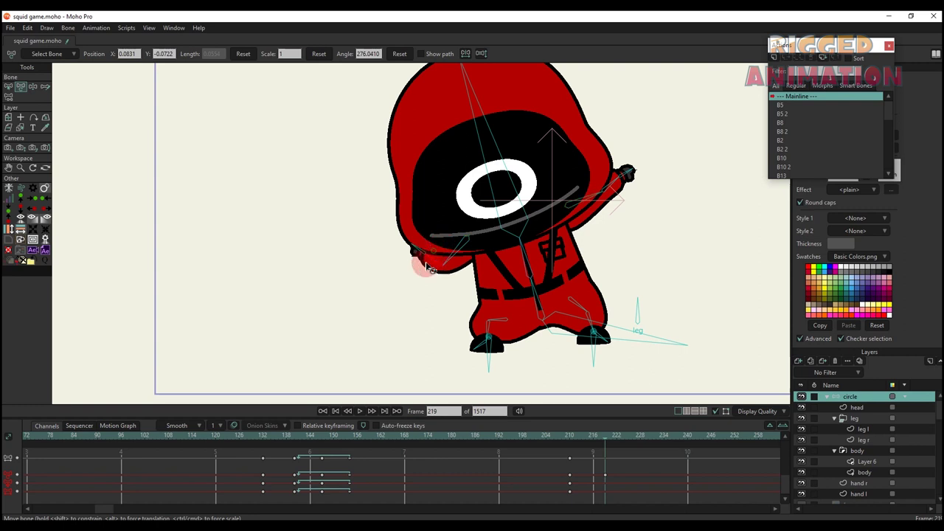
{"action": "left_click_drag", "start_coordinate": [543, 286], "coordinate": [541, 289]}
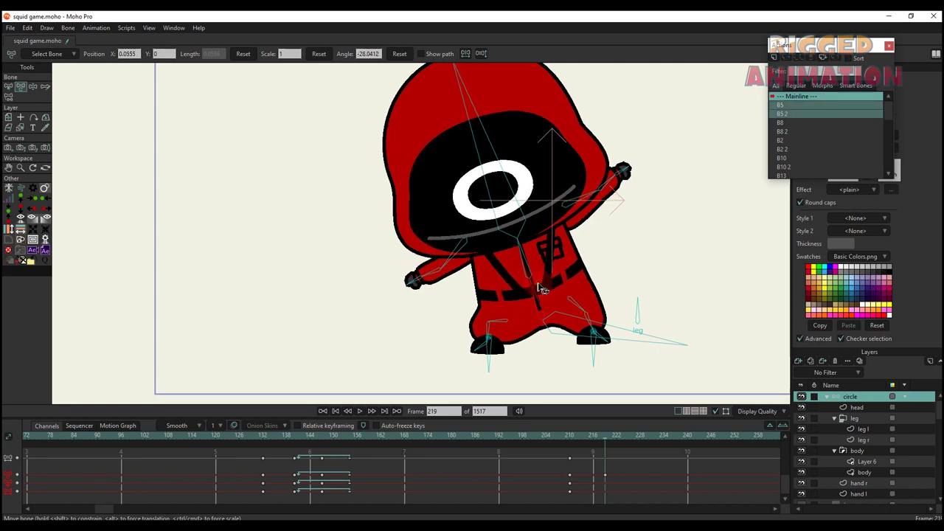
Bend the lowered forearm down toward the waist and refine the head and raised arm angles at frame 219
{"action": "left_click_drag", "start_coordinate": [427, 272], "coordinate": [446, 290]}
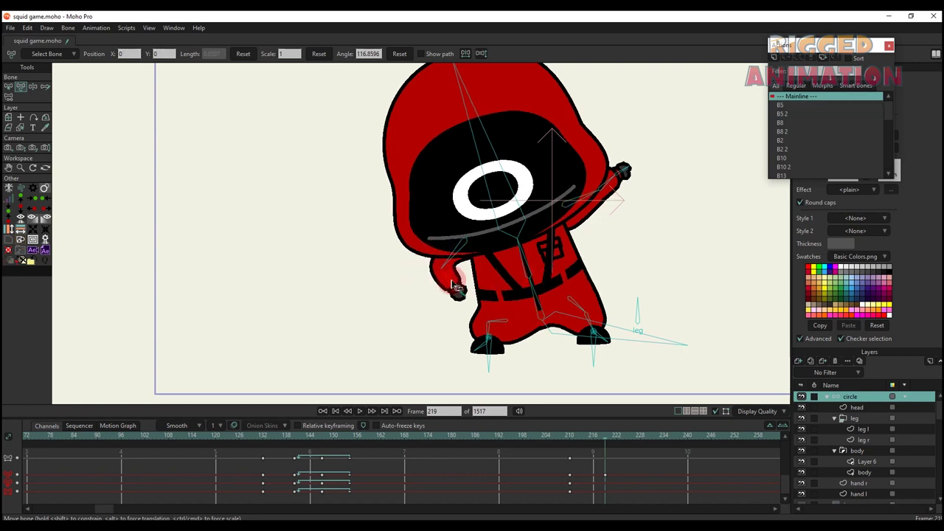
{"action": "left_click_drag", "start_coordinate": [472, 195], "coordinate": [476, 190]}
{"action": "scroll", "coordinate": [477, 190], "scroll_direction": "down", "scroll_amount": 3}
{"action": "left_click", "coordinate": [560, 209]}
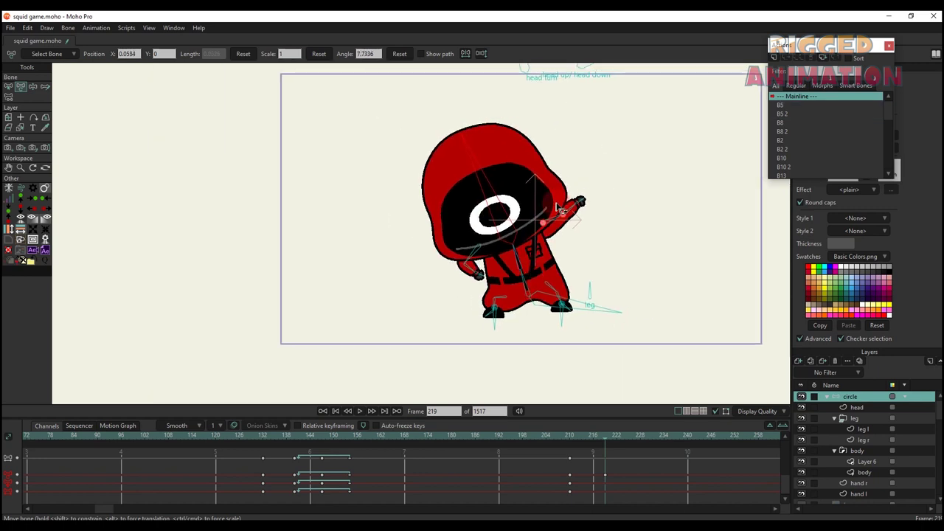
Freeze the leaning pose, preview it, and move its keyframes from frame 219 to frame 218
{"action": "key", "text": "ctrl+f"}
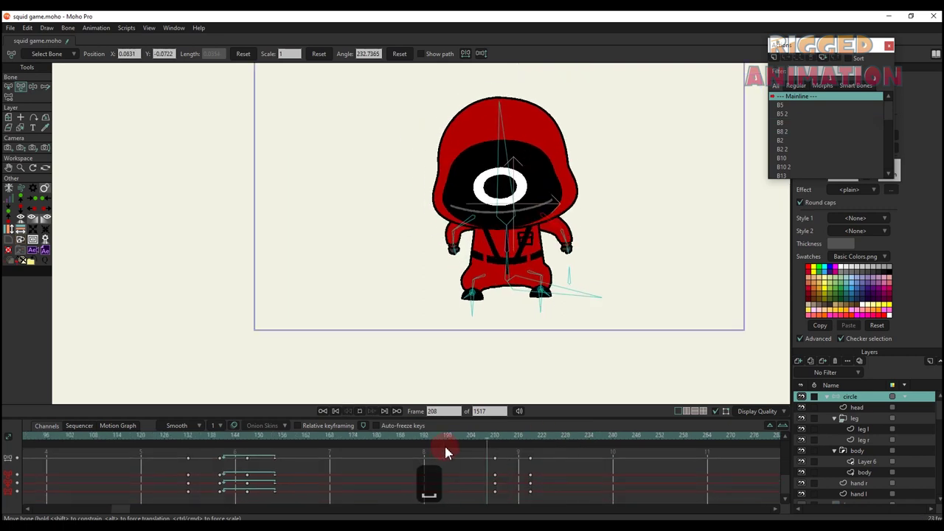
{"action": "key", "text": "space"}
{"action": "left_click_drag", "start_coordinate": [540, 493], "coordinate": [551, 441]}
At frame 224, shift the hips and exaggerate the lean by adjusting the torso, head and raised arm
{"action": "key", "text": "z"}
{"action": "left_click_drag", "start_coordinate": [523, 299], "coordinate": [562, 293]}
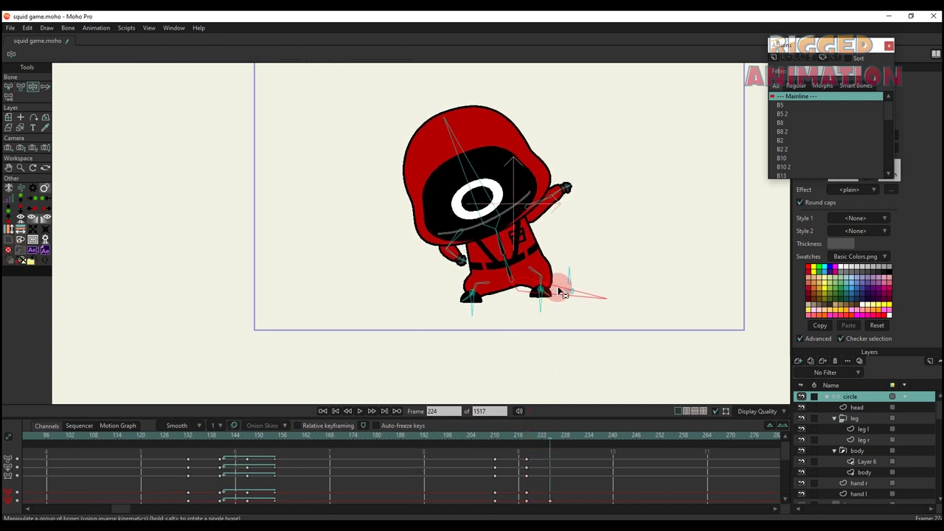
{"action": "scroll", "coordinate": [537, 186], "scroll_direction": "up", "scroll_amount": 1}
{"action": "key", "text": "t"}
{"action": "left_click_drag", "start_coordinate": [487, 187], "coordinate": [484, 186]}
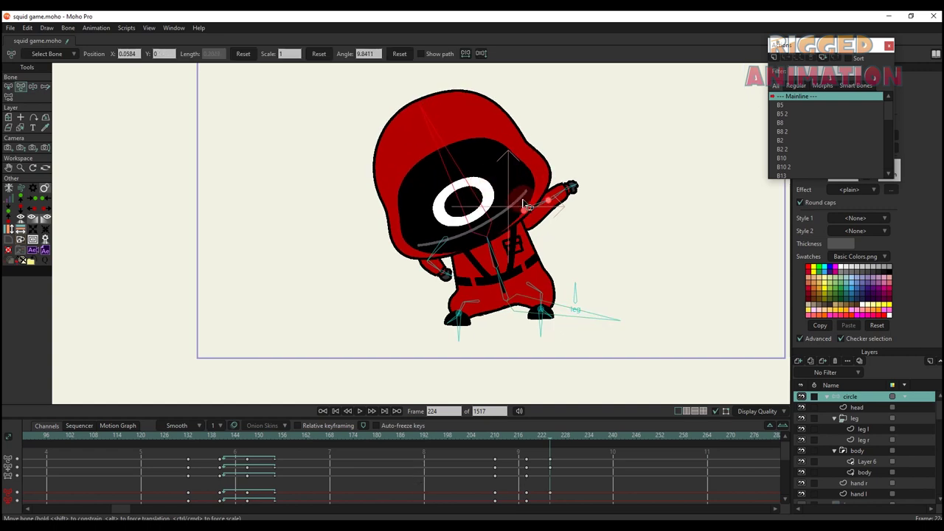
{"action": "left_click", "coordinate": [543, 213]}
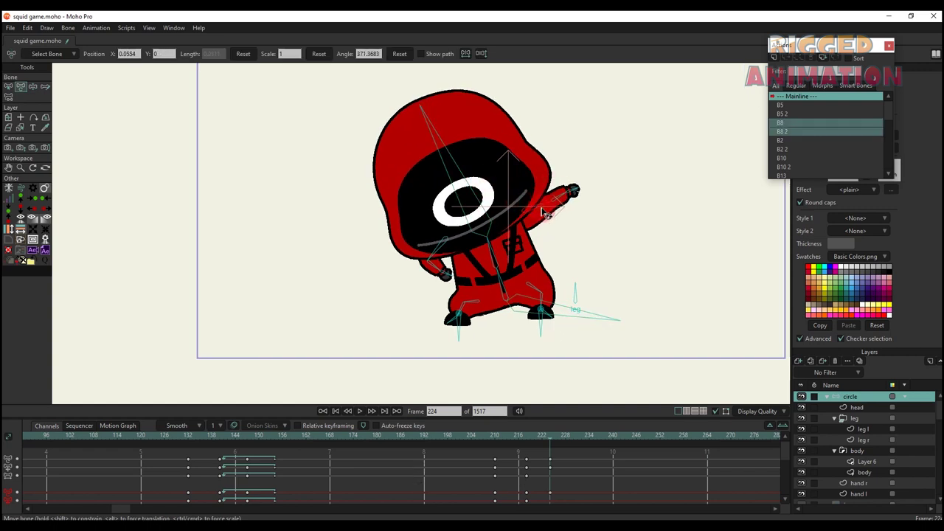
Freeze the frame 224 leaning pose and scrub through the frames leading up to it
{"action": "left_click", "coordinate": [541, 316]}
{"action": "key", "text": "ctrl+f"}
{"action": "left_click_drag", "start_coordinate": [534, 442], "coordinate": [555, 441]}
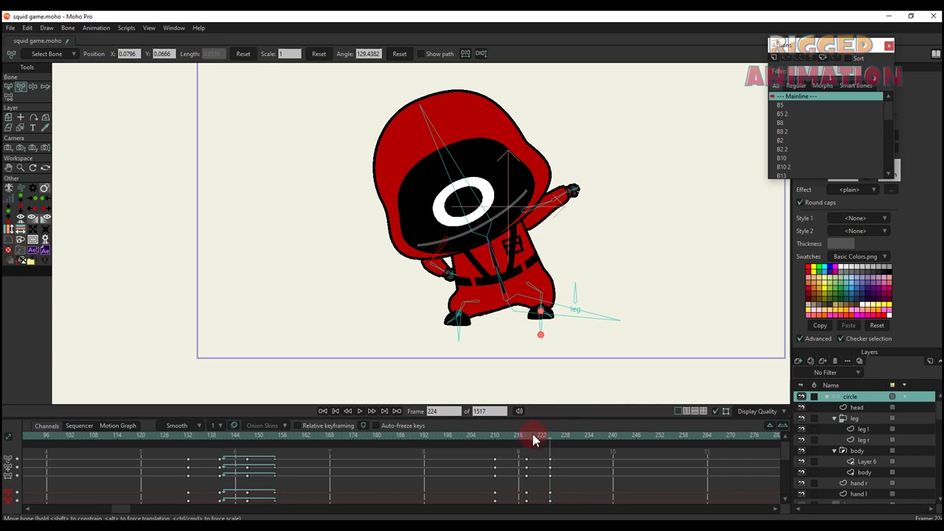
{"action": "left_click_drag", "start_coordinate": [534, 441], "coordinate": [551, 442]}
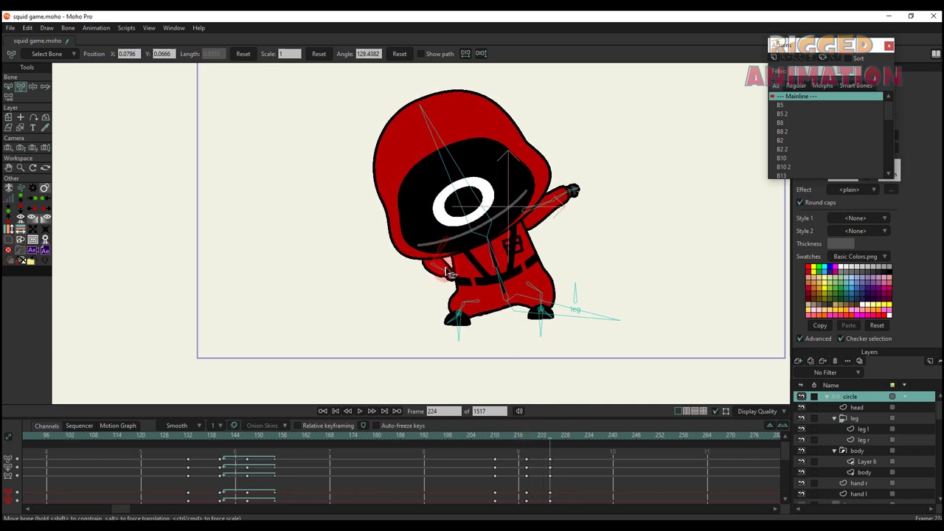
Fine-tune the lowered forearm's angle in the frame 224 leaning pose and scrub through the lean to check it
{"action": "left_click_drag", "start_coordinate": [447, 268], "coordinate": [447, 271]}
{"action": "left_click", "coordinate": [537, 445]}
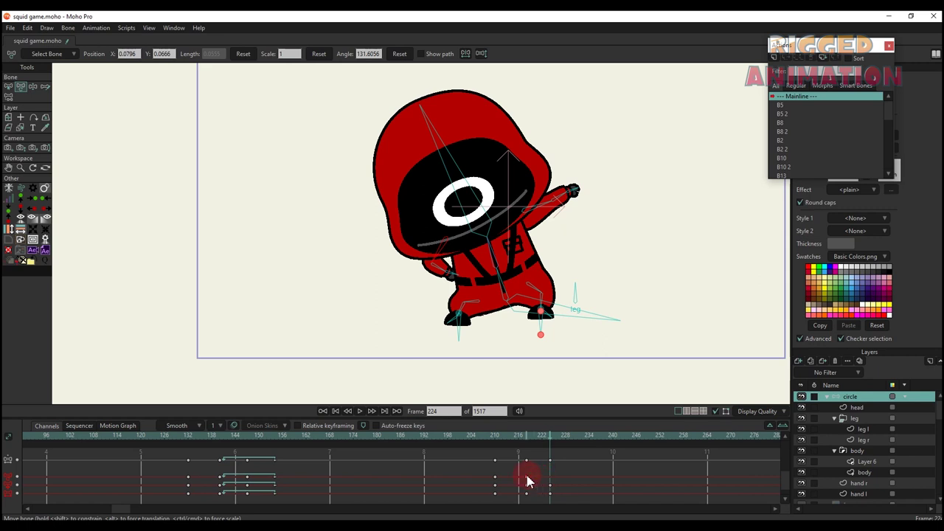
{"action": "left_click_drag", "start_coordinate": [518, 437], "coordinate": [544, 457]}
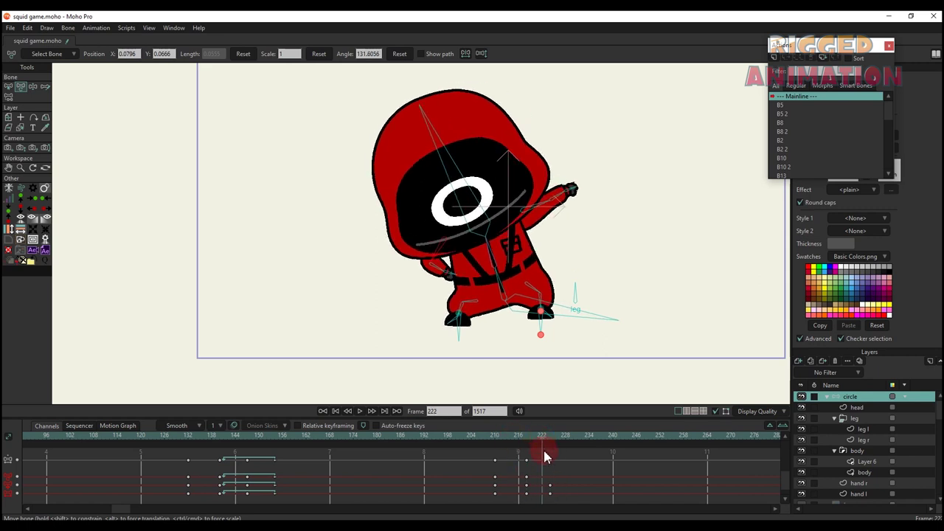
Copy the leaning pose keyframes from frame 218 and paste them at frame 230
{"action": "key", "text": "ctrl+c"}
{"action": "left_click", "coordinate": [568, 436]}
{"action": "key", "text": "ctrl+v"}
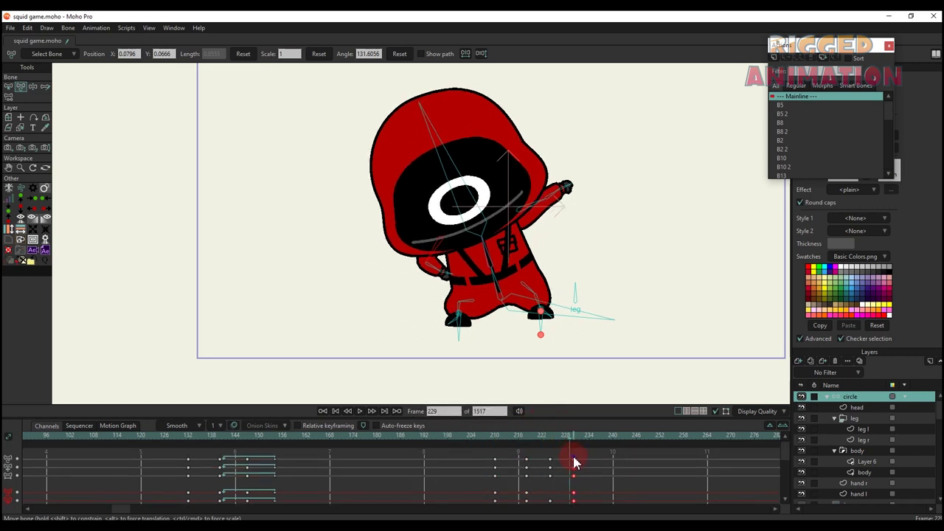
Set the frame 230 keyframes to Cycle interpolation, looping back to absolute frame 219
{"action": "right_click", "coordinate": [573, 454]}
{"action": "left_click", "coordinate": [605, 440]}
{"action": "left_click", "coordinate": [530, 440]}
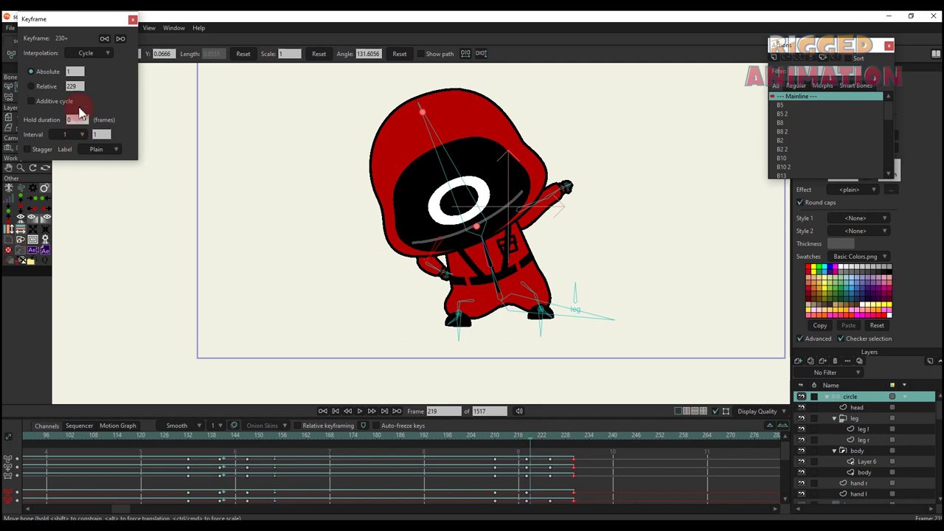
{"action": "type", "text": "219"}
{"action": "left_click", "coordinate": [113, 150]}
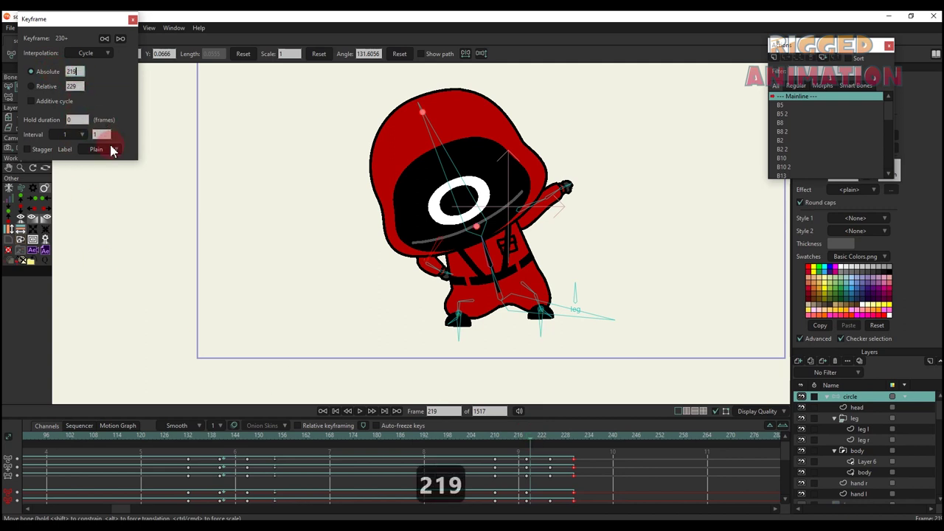
{"action": "left_click", "coordinate": [122, 42]}
{"action": "left_click", "coordinate": [132, 18]}
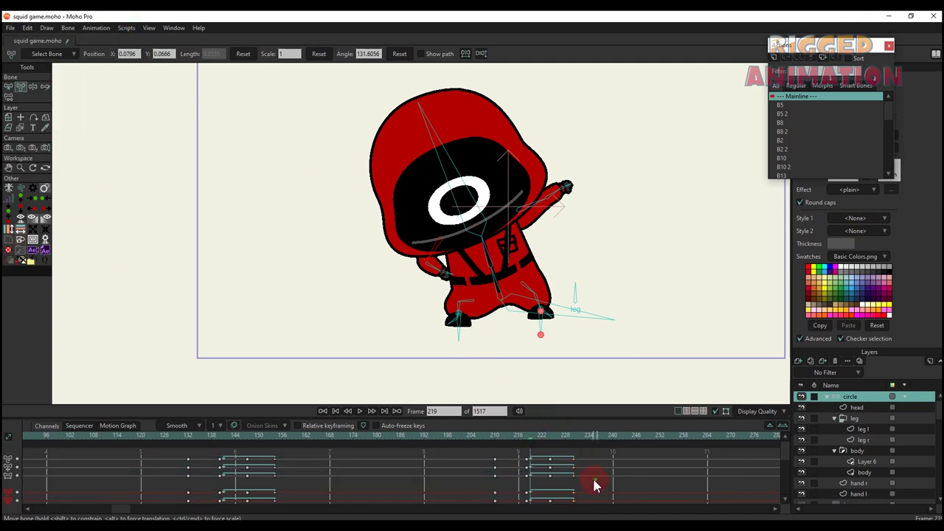
Play back the looping side-lean and scrub back through the earlier movements to review the animation
{"action": "scroll", "coordinate": [582, 297], "scroll_direction": "down", "scroll_amount": 3}
{"action": "key", "text": "space"}
{"action": "scroll", "coordinate": [581, 300], "scroll_direction": "down", "scroll_amount": 1}
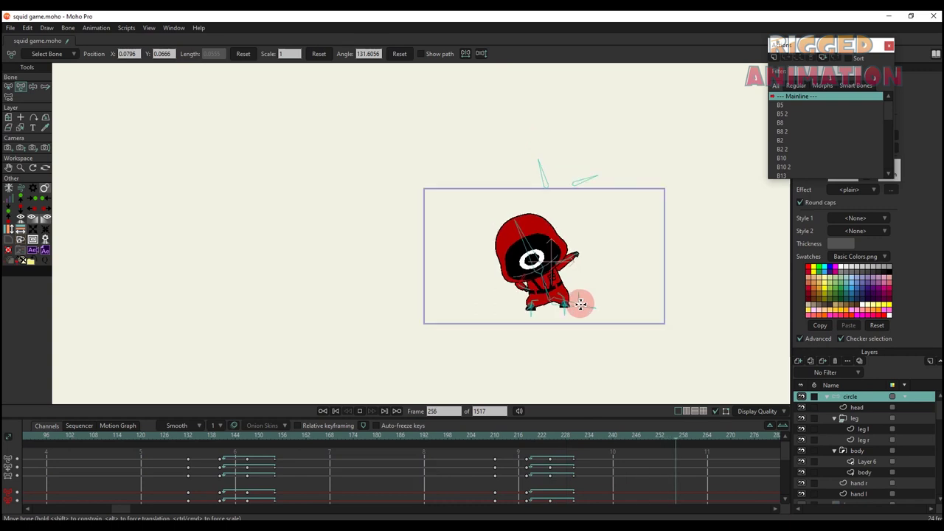
{"action": "key", "text": "space"}
{"action": "left_click_drag", "start_coordinate": [509, 440], "coordinate": [3, 430]}
{"action": "key", "text": "space"}
{"action": "key", "text": "space"}
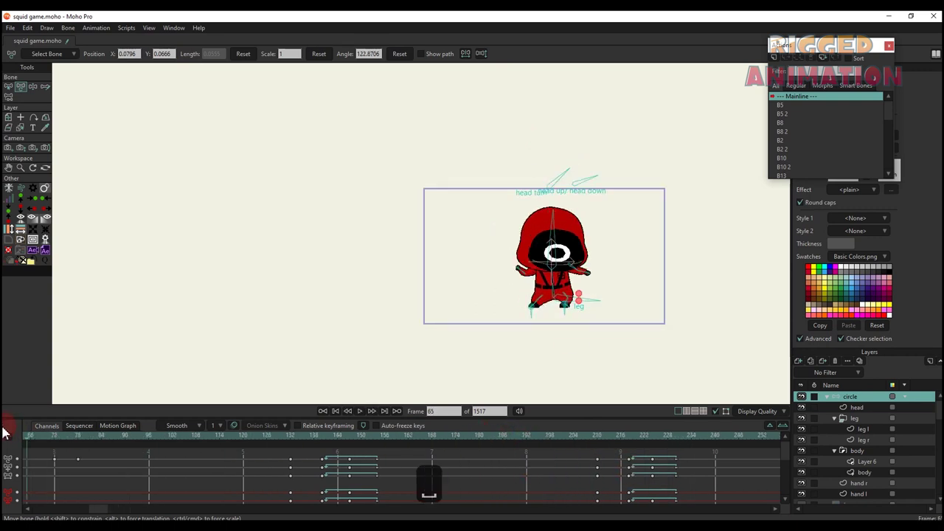
Return to frame 0, switch to the Reparent Bone tool and hide the rig's target and smart bone controls
{"action": "left_click_drag", "start_coordinate": [86, 510], "coordinate": [34, 509]}
{"action": "left_click", "coordinate": [15, 436]}
{"action": "scroll", "coordinate": [521, 315], "scroll_direction": "up", "scroll_amount": 4}
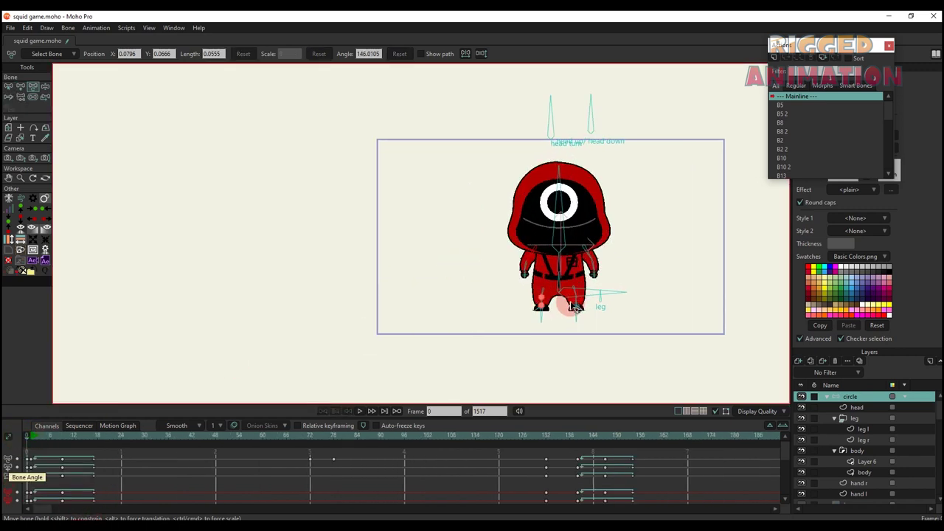
{"action": "key", "text": "p"}
{"action": "scroll", "coordinate": [521, 316], "scroll_direction": "up", "scroll_amount": 2}
{"action": "scroll", "coordinate": [514, 300], "scroll_direction": "down", "scroll_amount": 4}
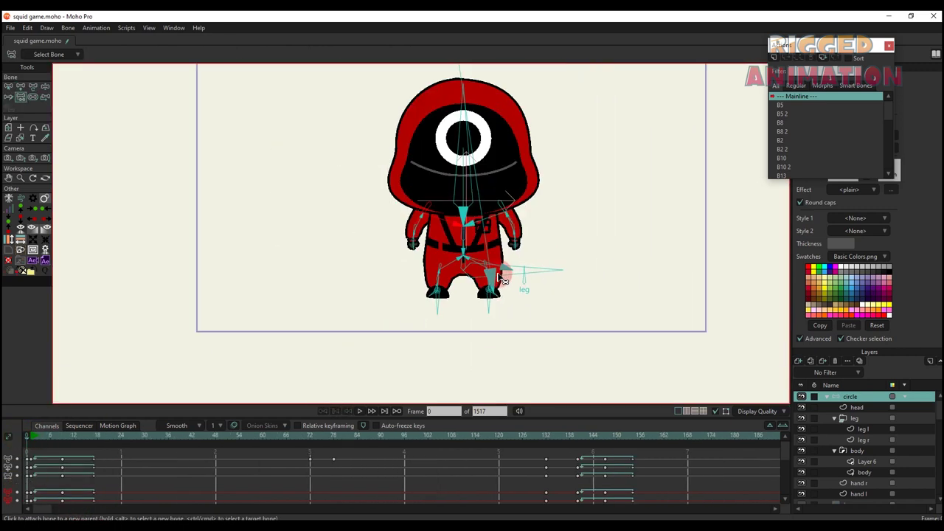
{"action": "key", "text": "b"}
{"action": "key", "text": "p"}
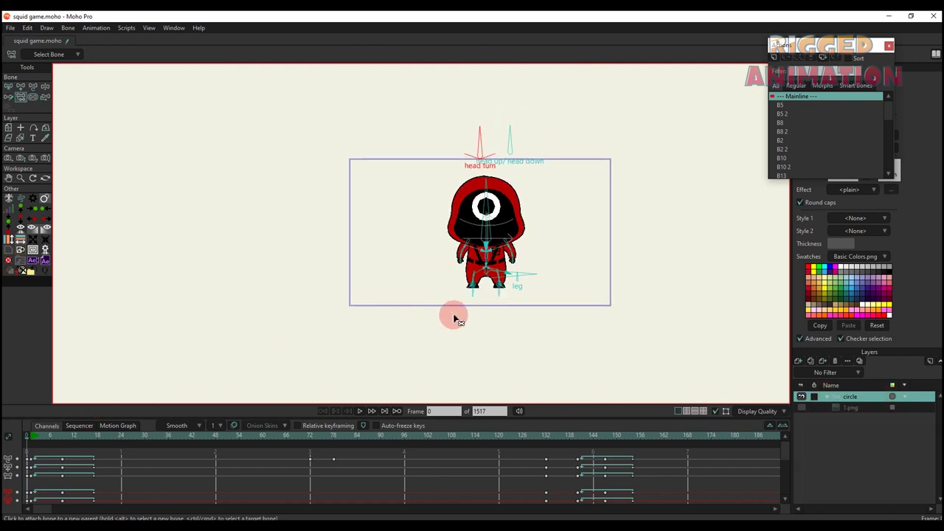
{"action": "key", "text": "ctrl+shift+c"}
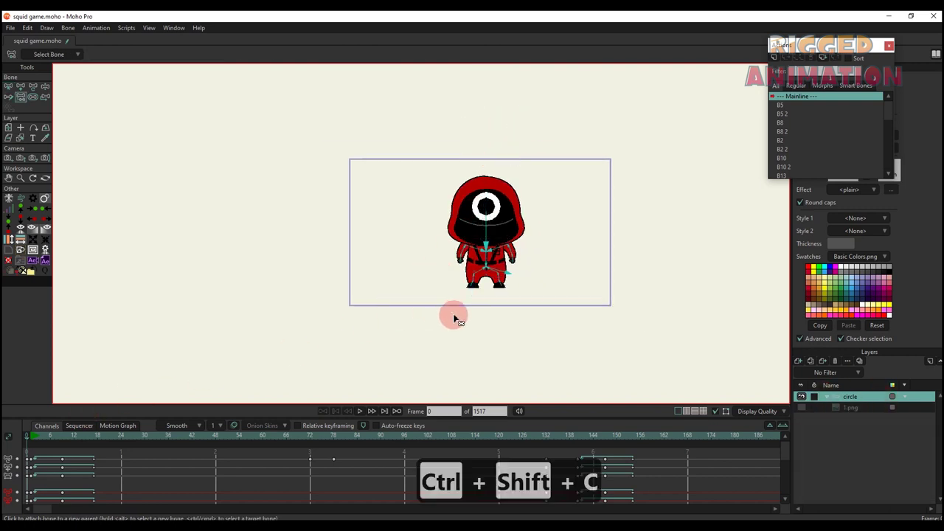
Black out everything outside the output frame and select the 1.png layer for a bone-free preview of the whole animation
{"action": "scroll", "coordinate": [455, 288], "scroll_direction": "up", "scroll_amount": 4}
{"action": "left_click_drag", "start_coordinate": [459, 281], "coordinate": [450, 287]}
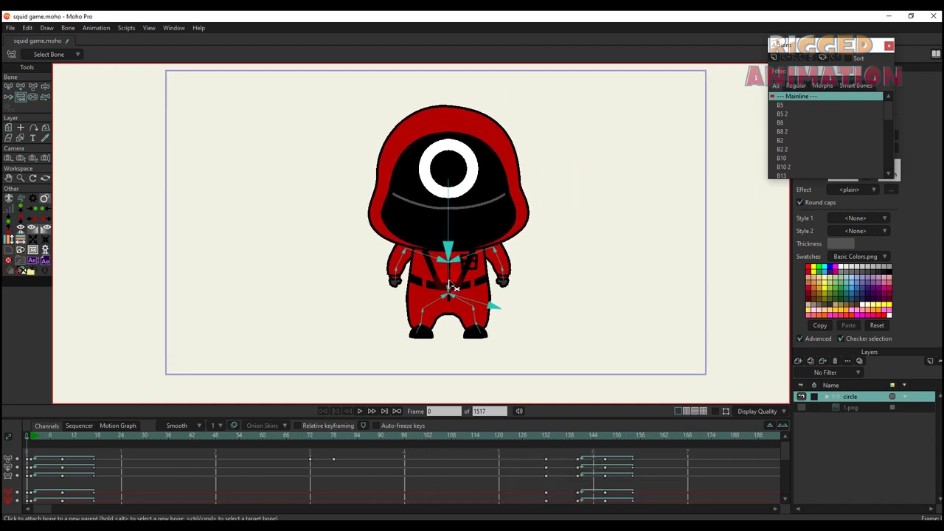
{"action": "key", "text": "ctrl+j"}
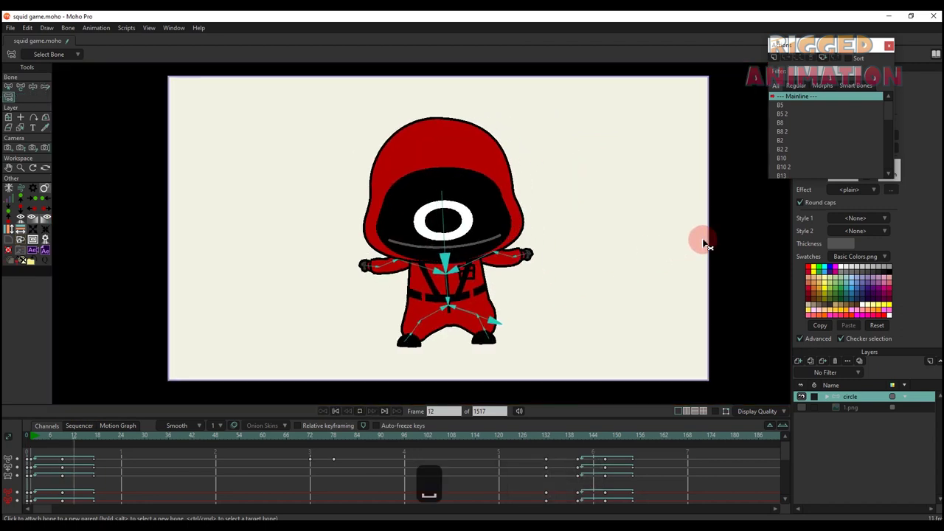
{"action": "left_click", "coordinate": [850, 408]}
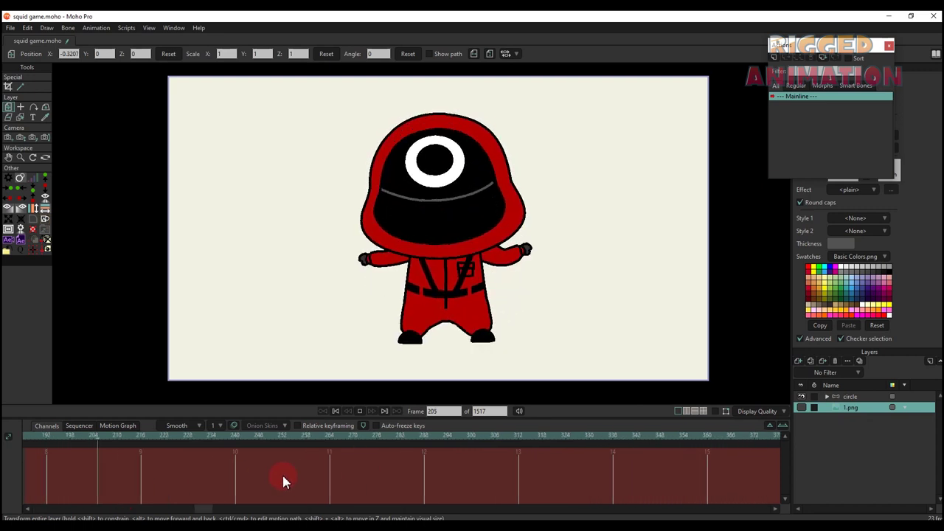
Shorten the animation to end at frame 312 and resume playback
{"action": "key", "text": "space"}
{"action": "right_click", "coordinate": [518, 440], "text": "alt"}
{"action": "key", "text": "space"}
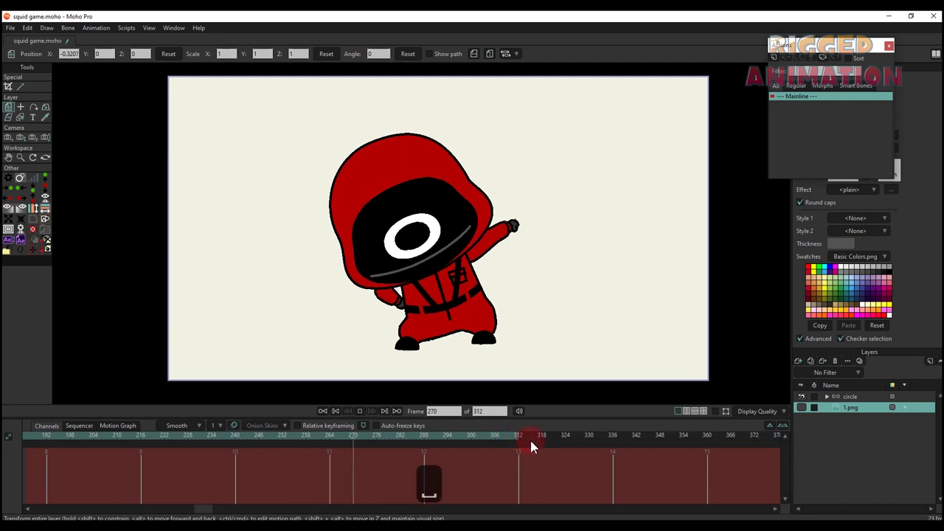